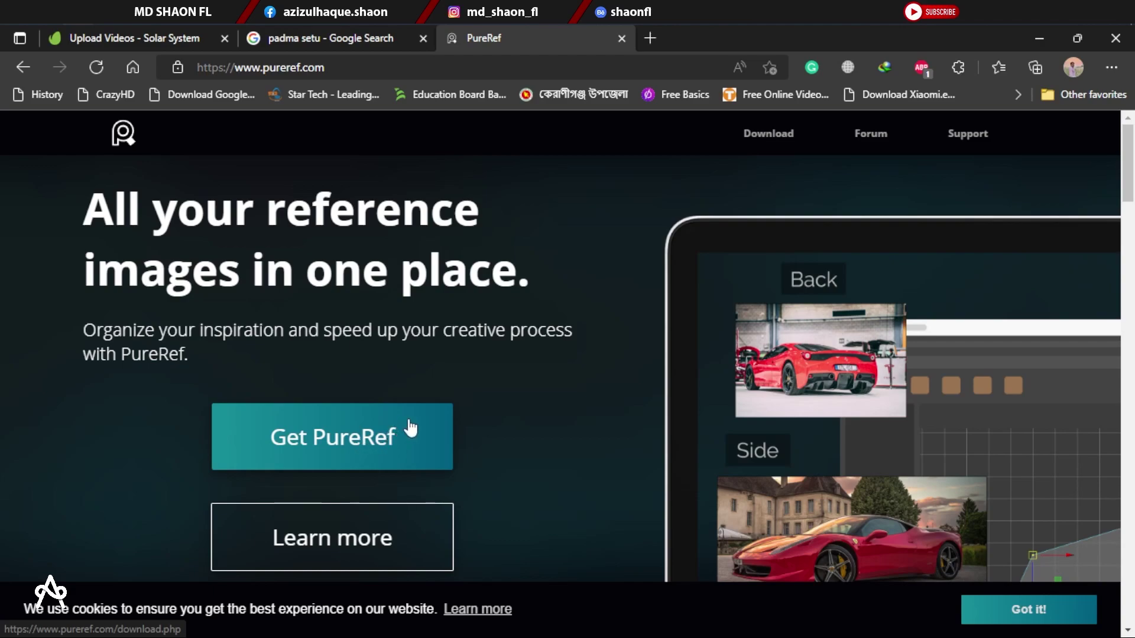
Scroll down pureref.com and dismiss the cookie notice with 'Got it!'
{"action": "scroll", "coordinate": [411, 426], "scroll_direction": "down", "scroll_amount": 1}
{"action": "scroll", "coordinate": [412, 424], "scroll_direction": "down", "scroll_amount": 4}
{"action": "scroll", "coordinate": [538, 474], "scroll_direction": "down", "scroll_amount": 5}
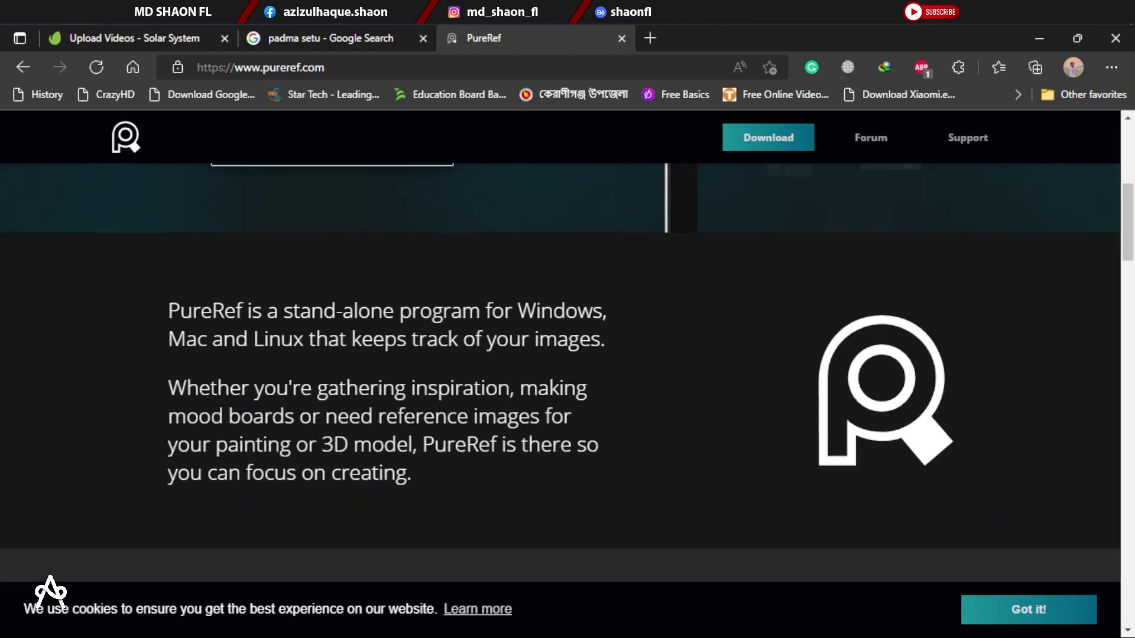
{"action": "left_click", "coordinate": [1041, 613]}
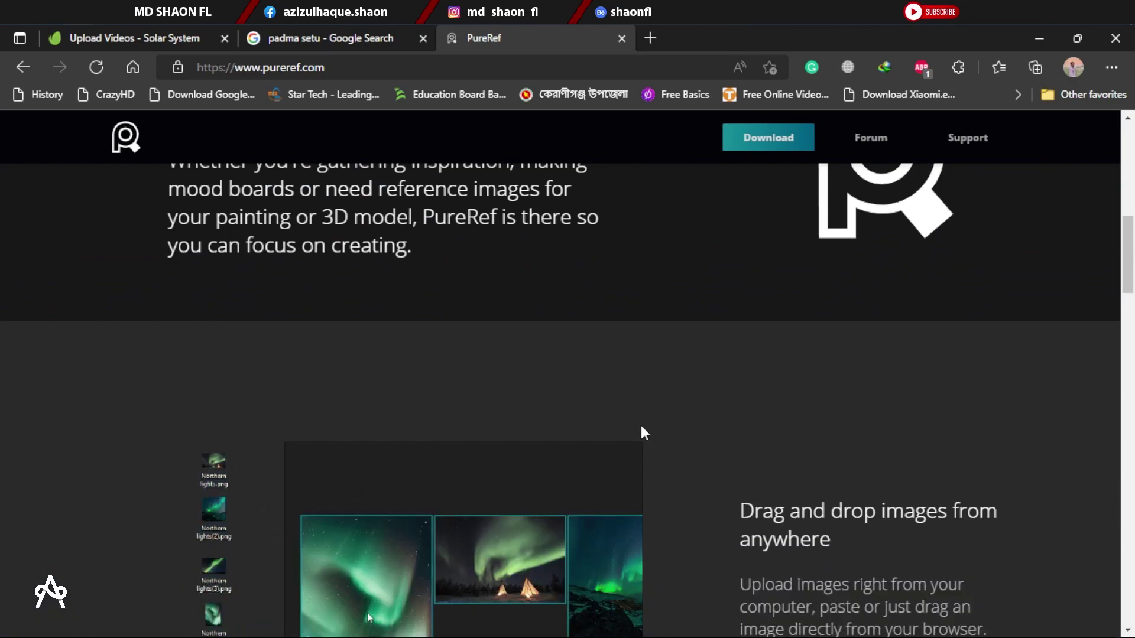
Browse the rest of the PureRef homepage, then go to its Download page
{"action": "scroll", "coordinate": [639, 423], "scroll_direction": "down", "scroll_amount": 10}
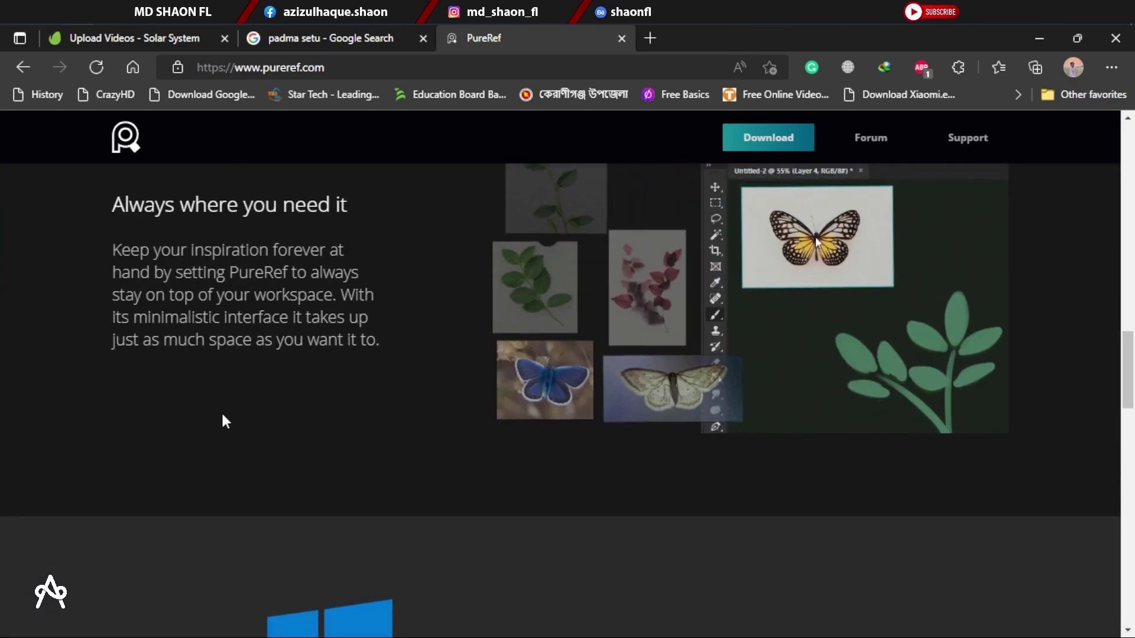
{"action": "scroll", "coordinate": [224, 412], "scroll_direction": "down", "scroll_amount": 4}
{"action": "scroll", "coordinate": [234, 421], "scroll_direction": "down", "scroll_amount": 10}
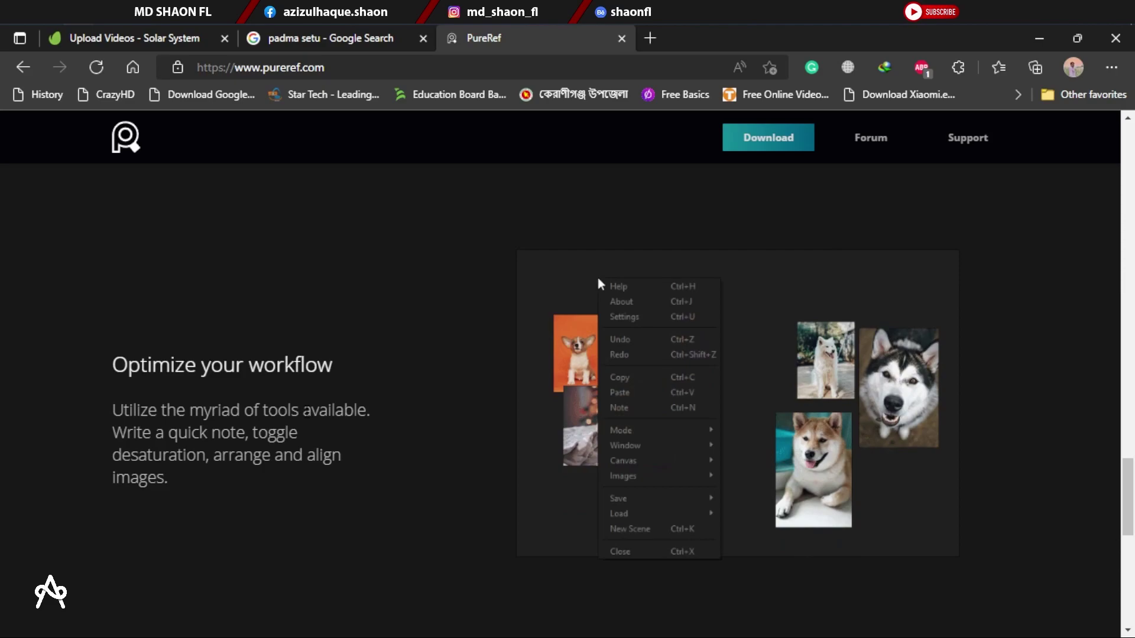
{"action": "scroll", "coordinate": [305, 413], "scroll_direction": "down", "scroll_amount": 5}
{"action": "scroll", "coordinate": [307, 421], "scroll_direction": "down", "scroll_amount": 4}
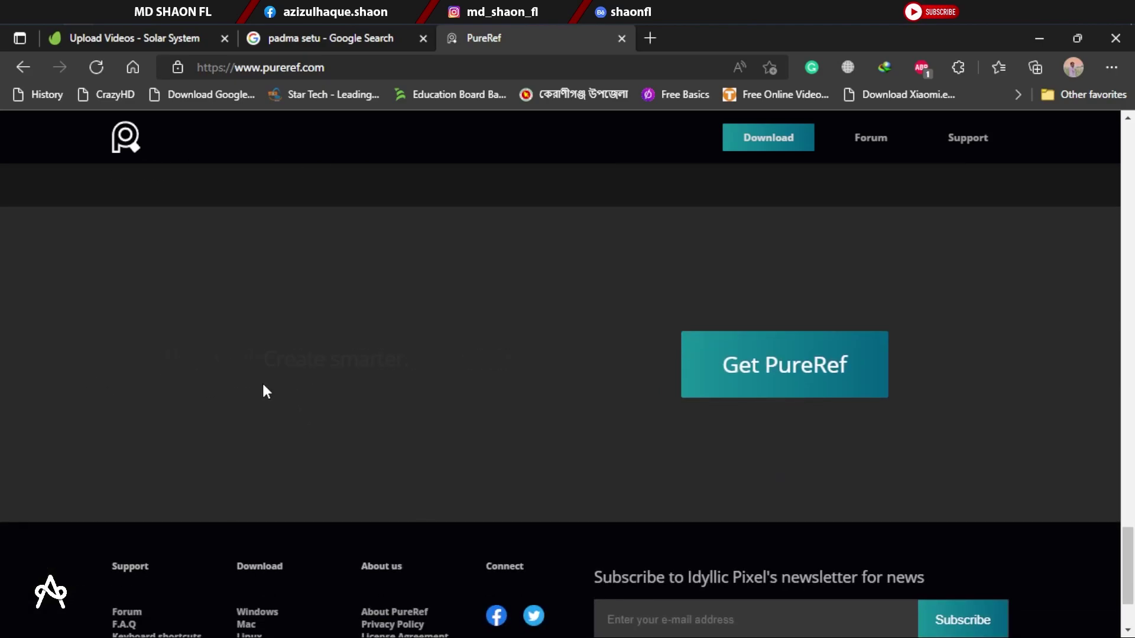
{"action": "scroll", "coordinate": [385, 333], "scroll_direction": "up", "scroll_amount": 12}
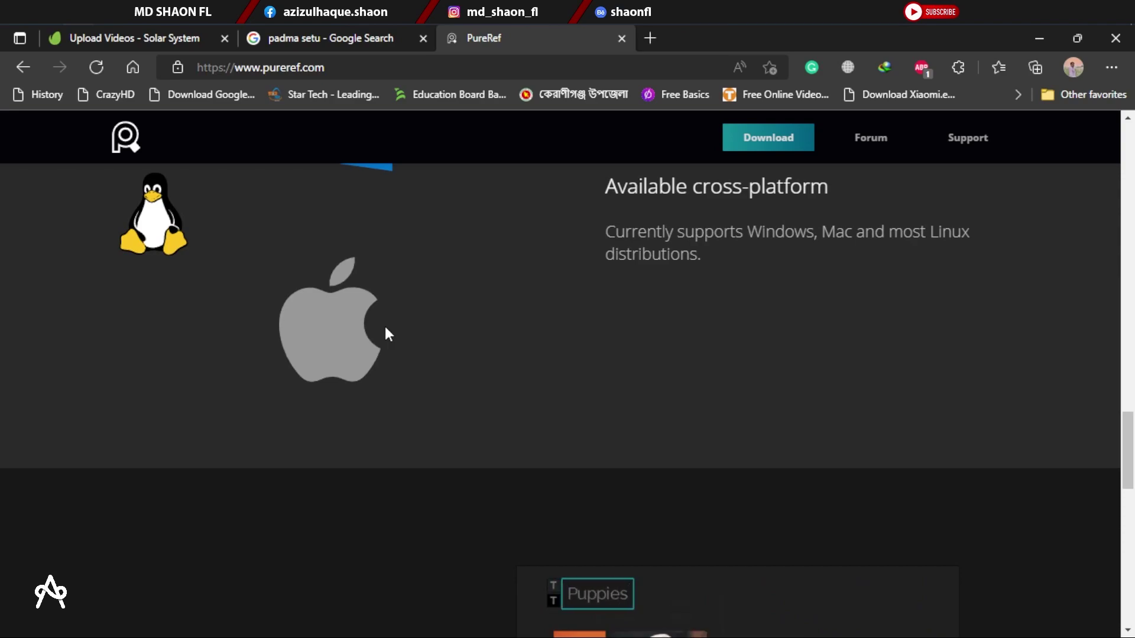
{"action": "scroll", "coordinate": [385, 335], "scroll_direction": "up", "scroll_amount": 4}
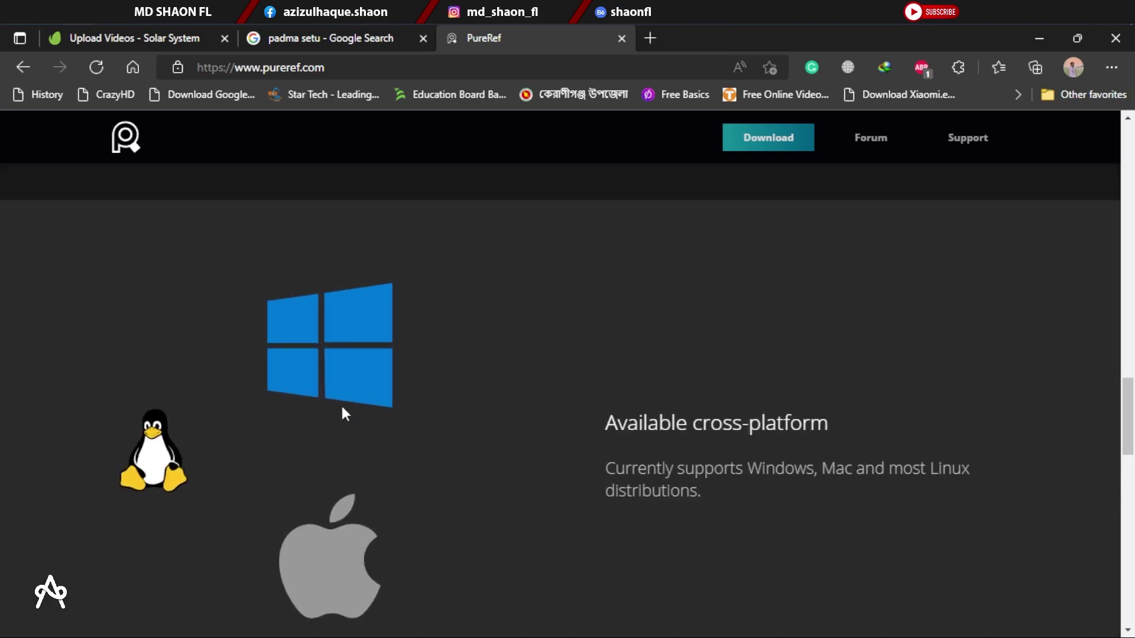
{"action": "scroll", "coordinate": [375, 379], "scroll_direction": "up", "scroll_amount": 8}
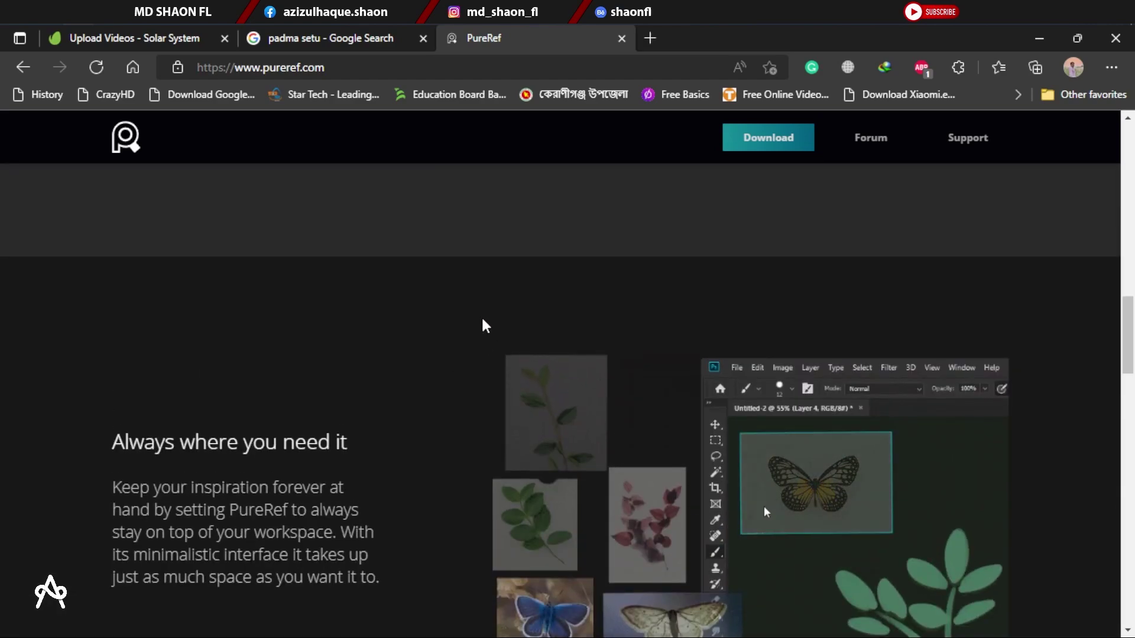
{"action": "scroll", "coordinate": [623, 218], "scroll_direction": "up", "scroll_amount": 5}
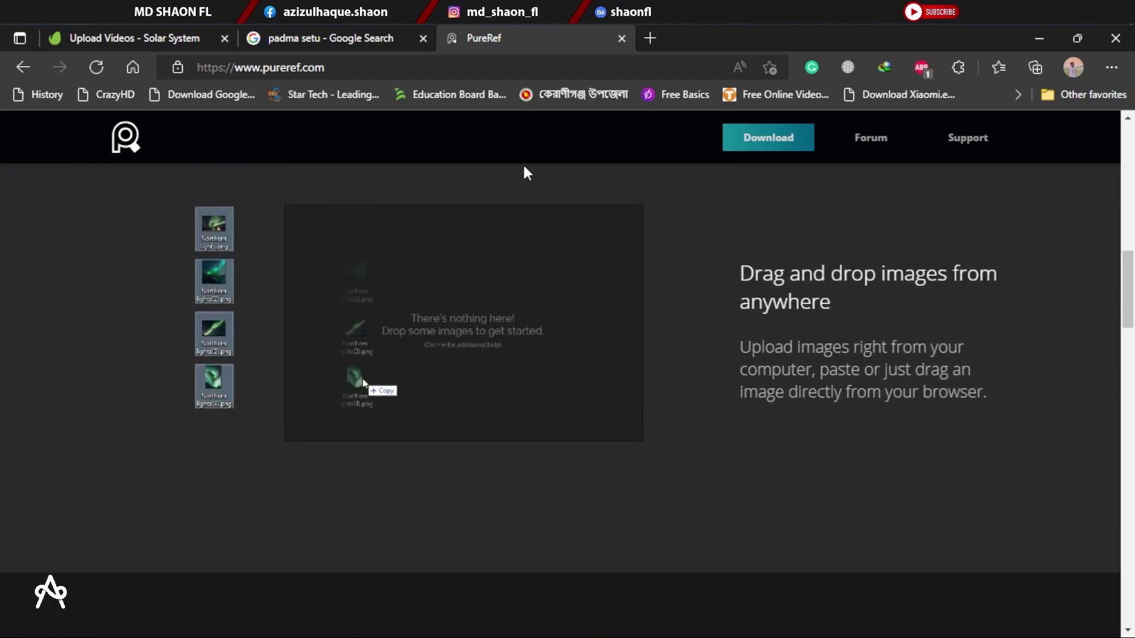
{"action": "left_click", "coordinate": [734, 137]}
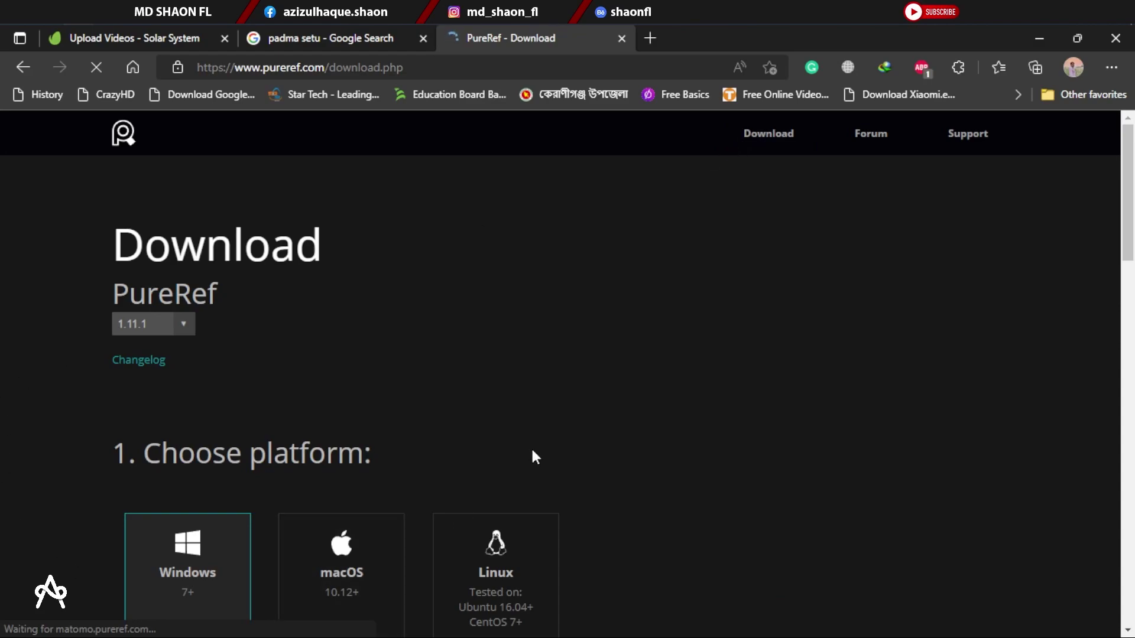
Scroll to the checkout and check the €10 default total amount
{"action": "scroll", "coordinate": [534, 457], "scroll_direction": "down", "scroll_amount": 4}
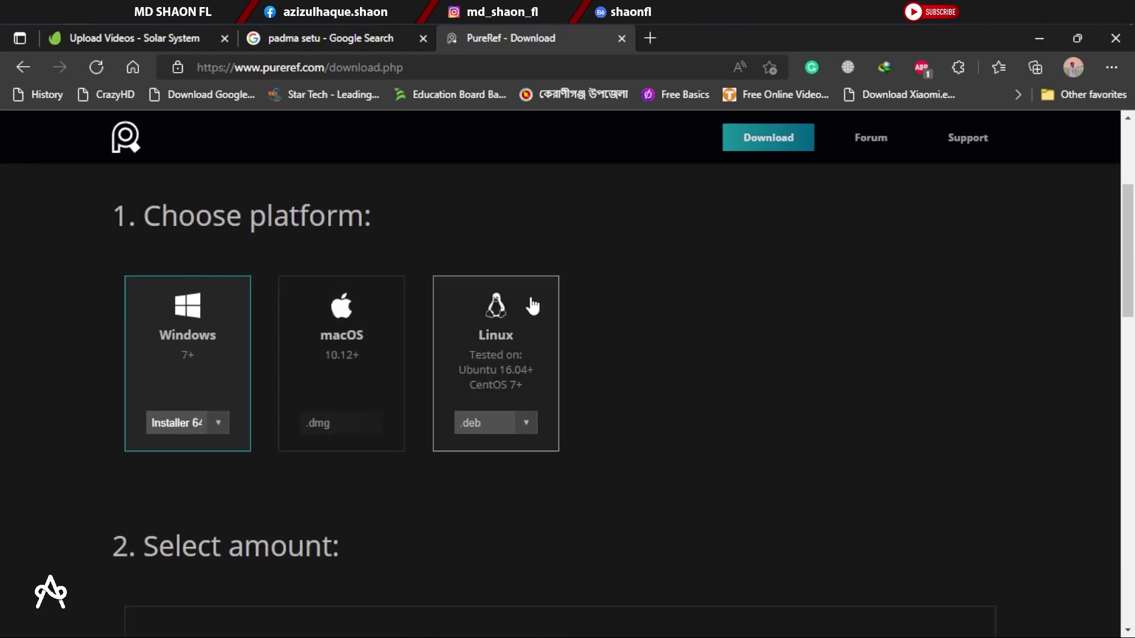
{"action": "scroll", "coordinate": [532, 306], "scroll_direction": "down", "scroll_amount": 8}
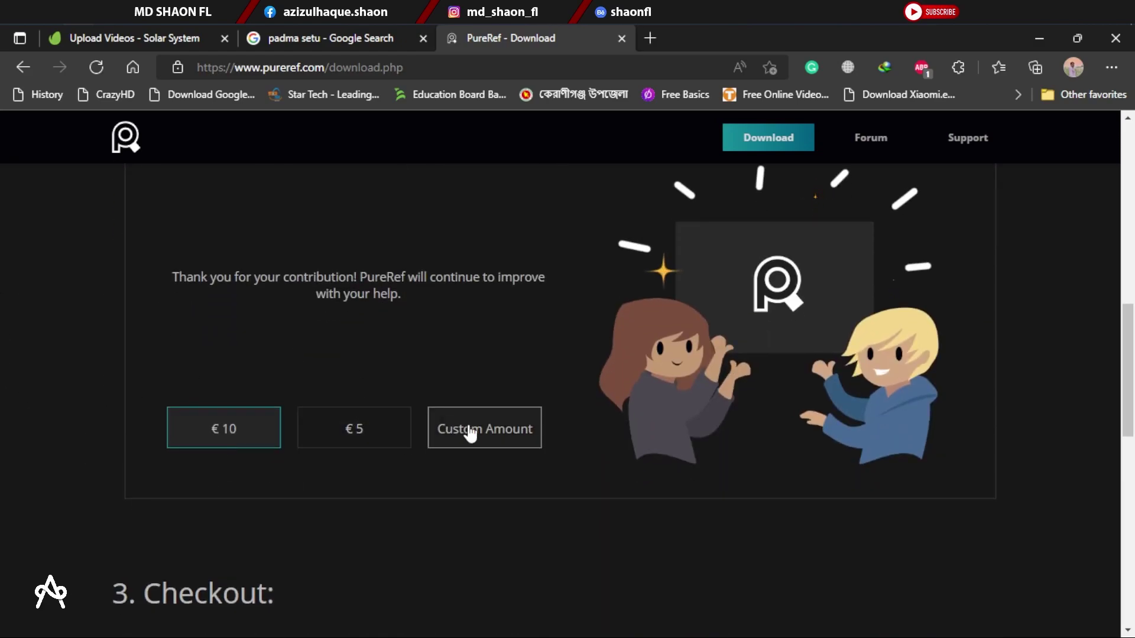
{"action": "scroll", "coordinate": [260, 502], "scroll_direction": "down", "scroll_amount": 3}
{"action": "scroll", "coordinate": [305, 404], "scroll_direction": "down", "scroll_amount": 5}
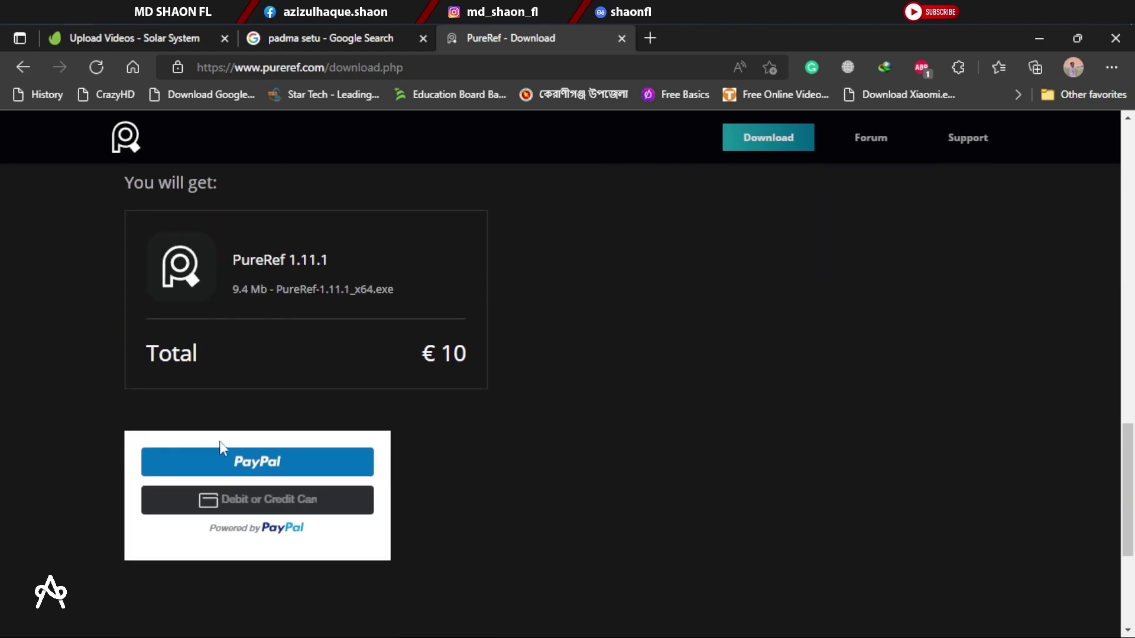
{"action": "triple_click", "coordinate": [444, 353]}
{"action": "scroll", "coordinate": [583, 350], "scroll_direction": "up", "scroll_amount": 4}
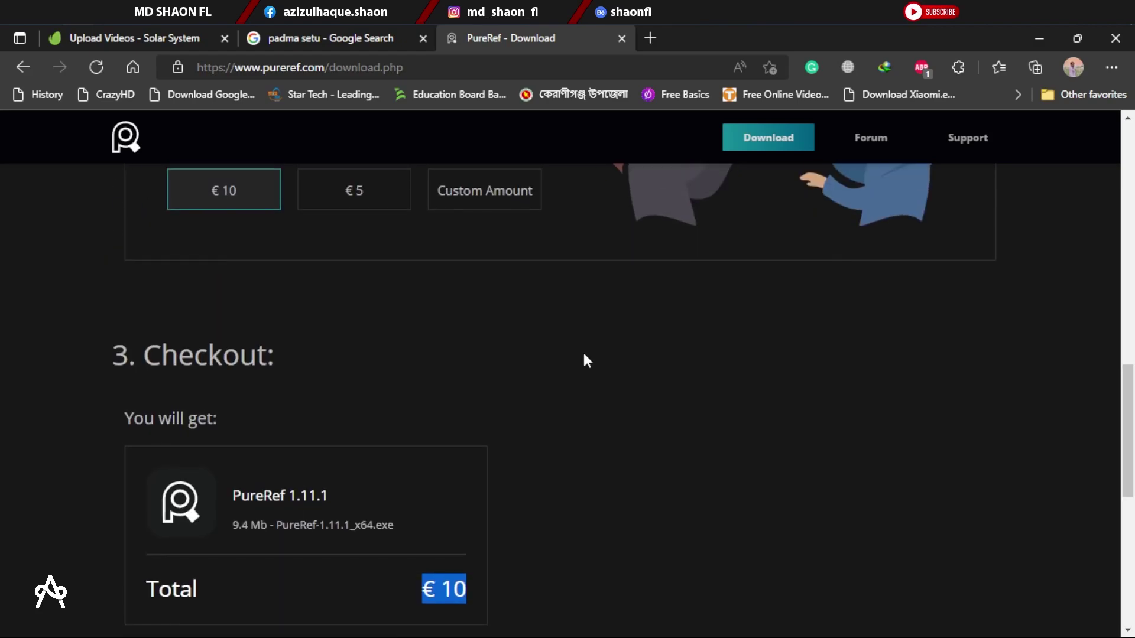
{"action": "left_click", "coordinate": [547, 373]}
{"action": "scroll", "coordinate": [289, 492], "scroll_direction": "down", "scroll_amount": 4}
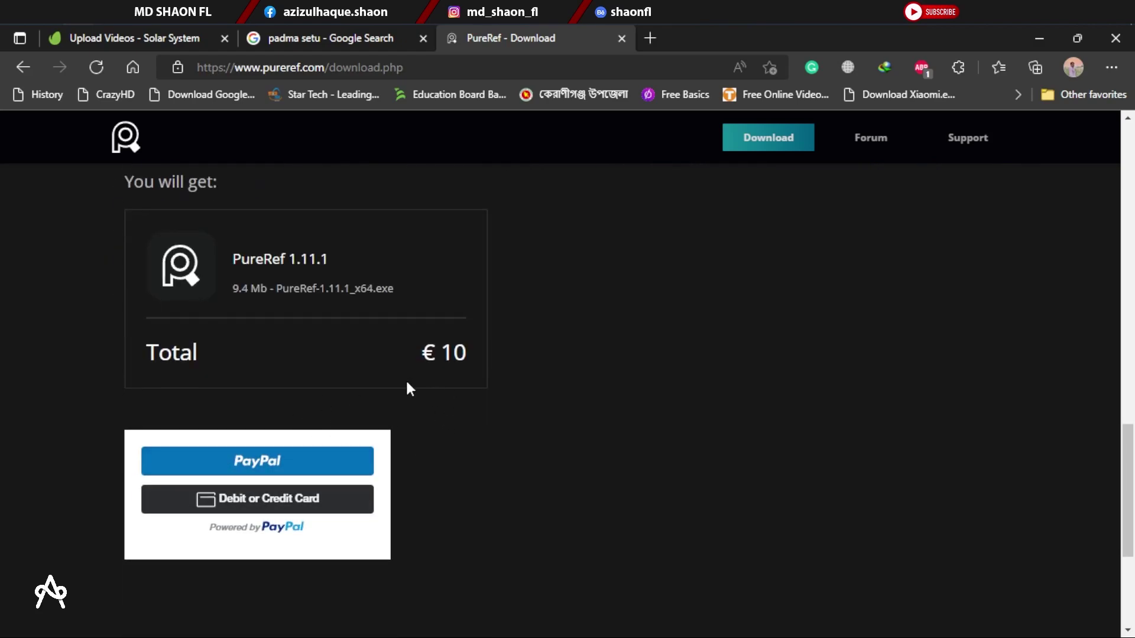
{"action": "scroll", "coordinate": [405, 388], "scroll_direction": "up", "scroll_amount": 5}
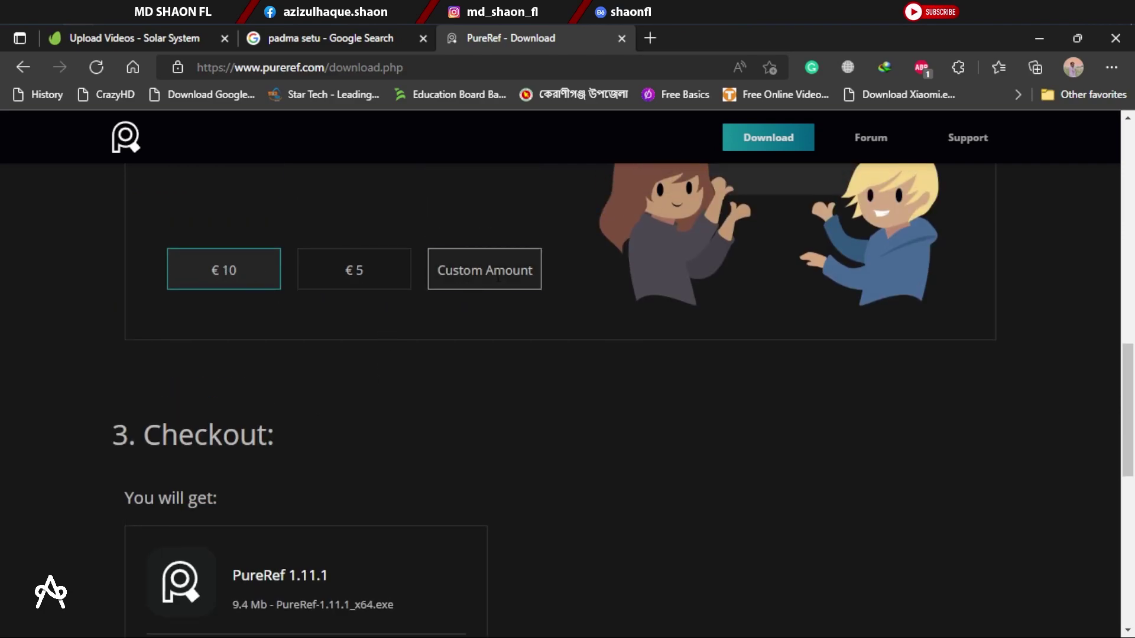
Enter a custom contribution of 0 so checkout reads Free, then close the download tab
{"action": "left_click", "coordinate": [467, 272]}
{"action": "double_click", "coordinate": [466, 275]}
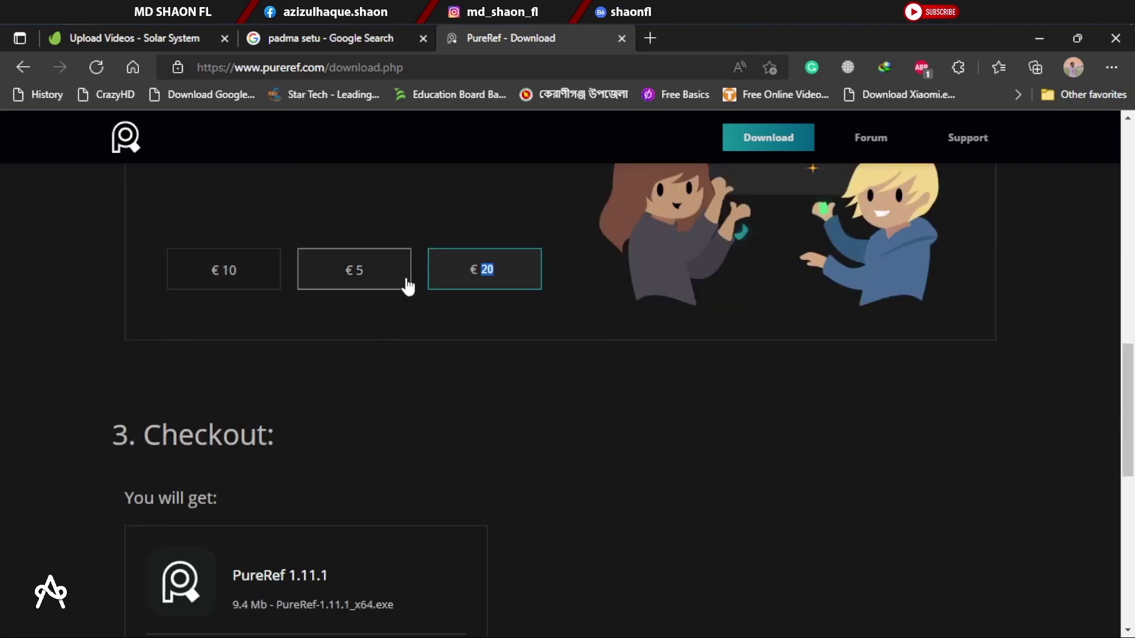
{"action": "type", "text": "0"}
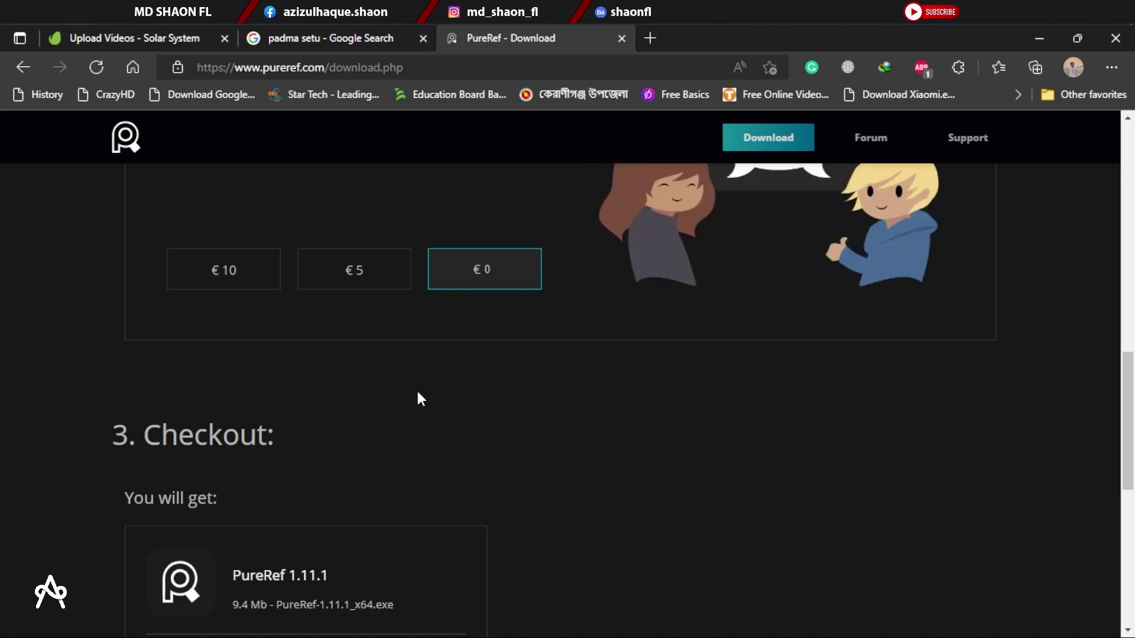
{"action": "scroll", "coordinate": [419, 396], "scroll_direction": "down", "scroll_amount": 4}
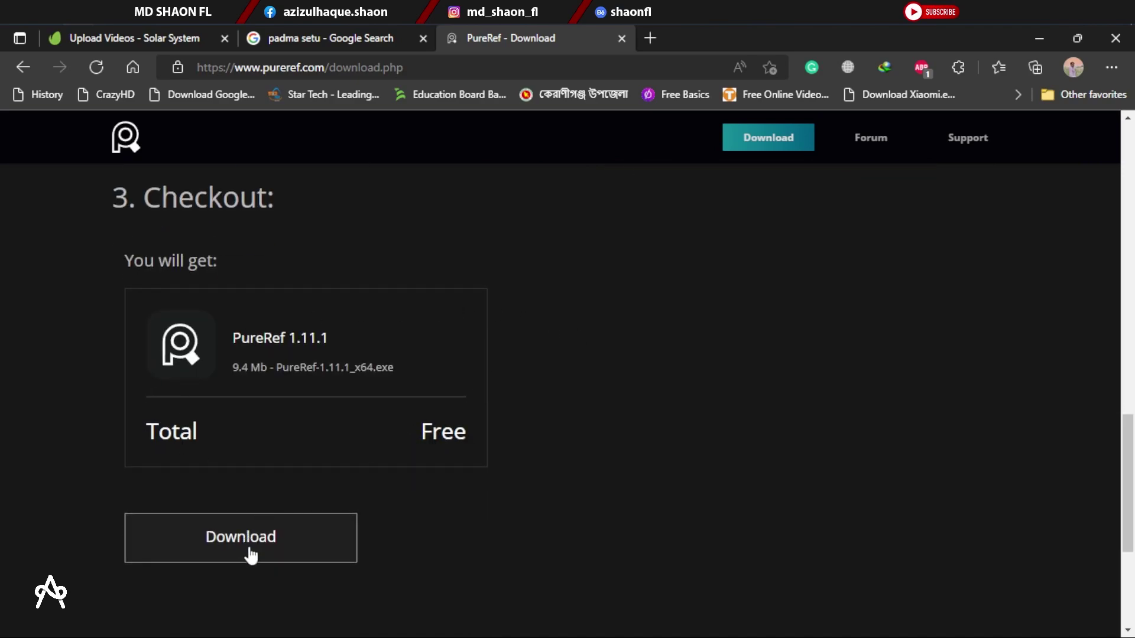
{"action": "left_click", "coordinate": [621, 38]}
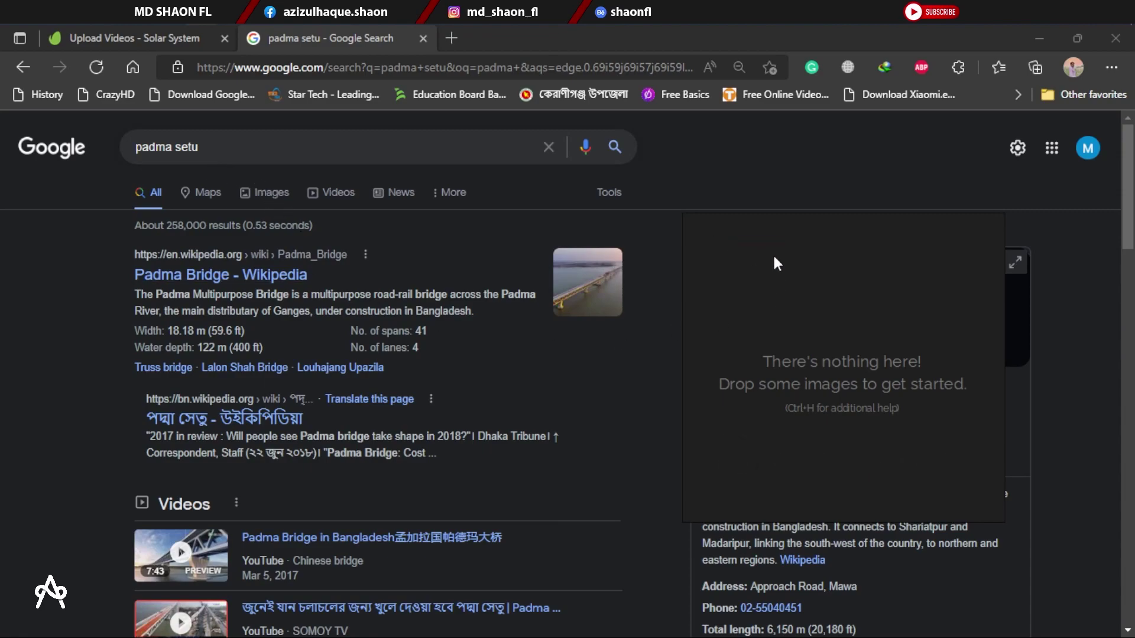
Move and enlarge the PureRef board on the right, then show Google Images for padma setu
{"action": "left_click_drag", "start_coordinate": [776, 263], "coordinate": [774, 114]}
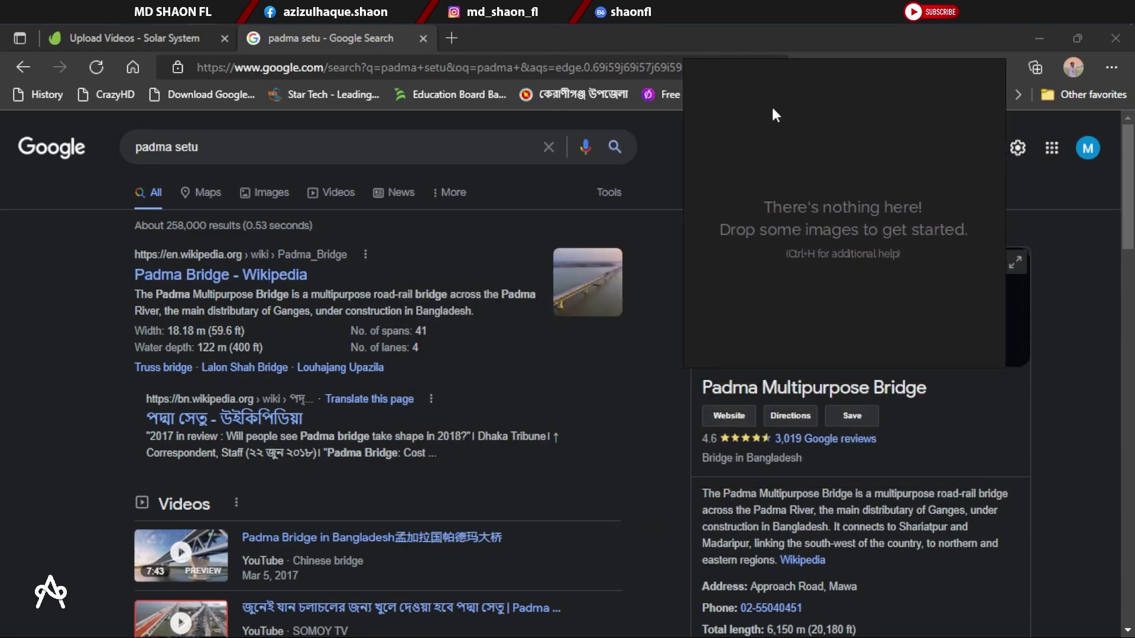
{"action": "left_click_drag", "start_coordinate": [686, 367], "coordinate": [626, 444]}
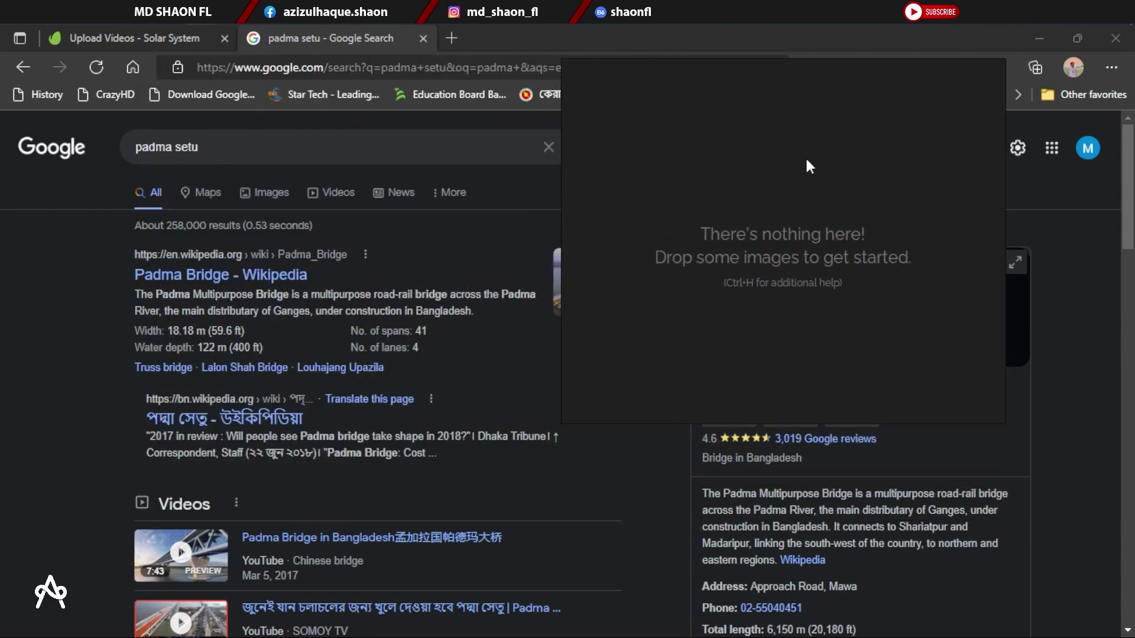
{"action": "left_click_drag", "start_coordinate": [805, 156], "coordinate": [917, 211]}
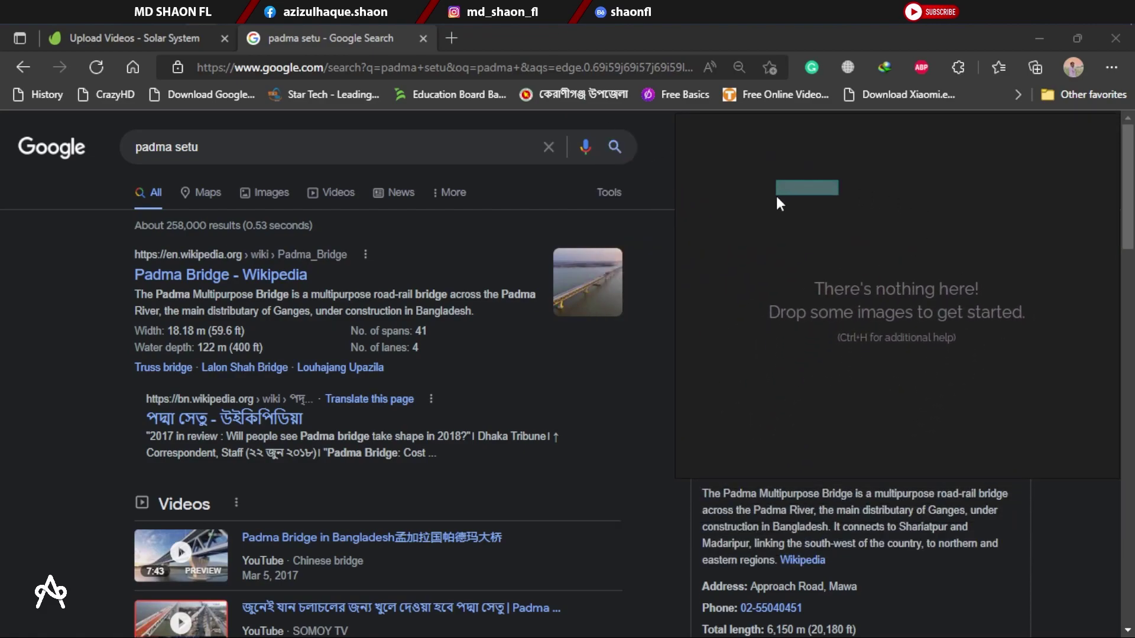
{"action": "left_click_drag", "start_coordinate": [723, 161], "coordinate": [995, 342]}
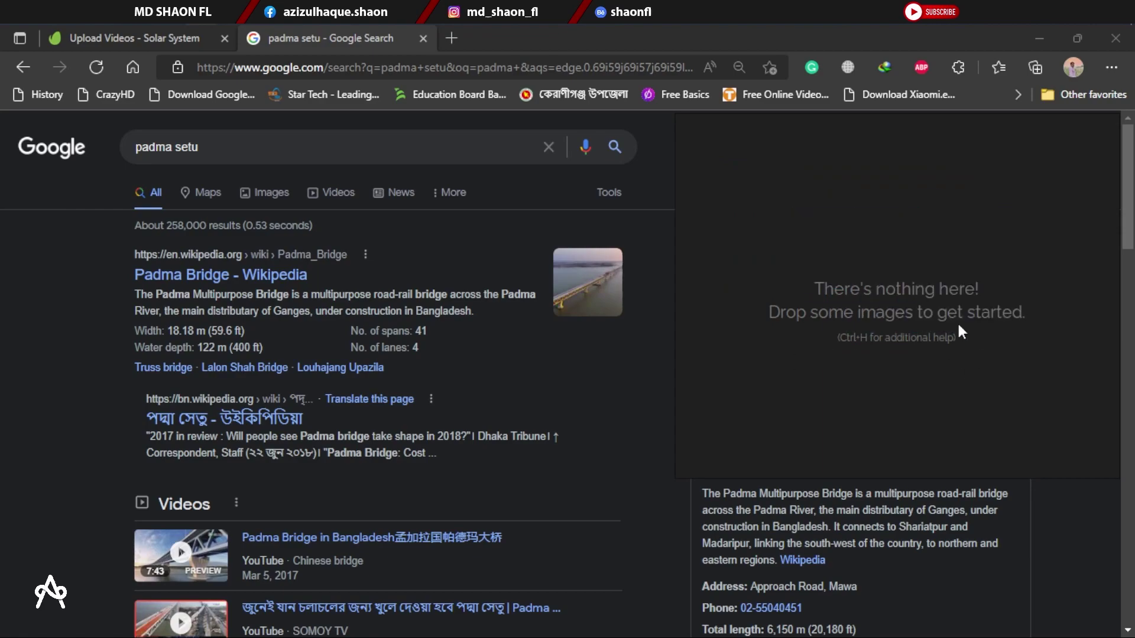
{"action": "left_click_drag", "start_coordinate": [862, 192], "coordinate": [863, 243]}
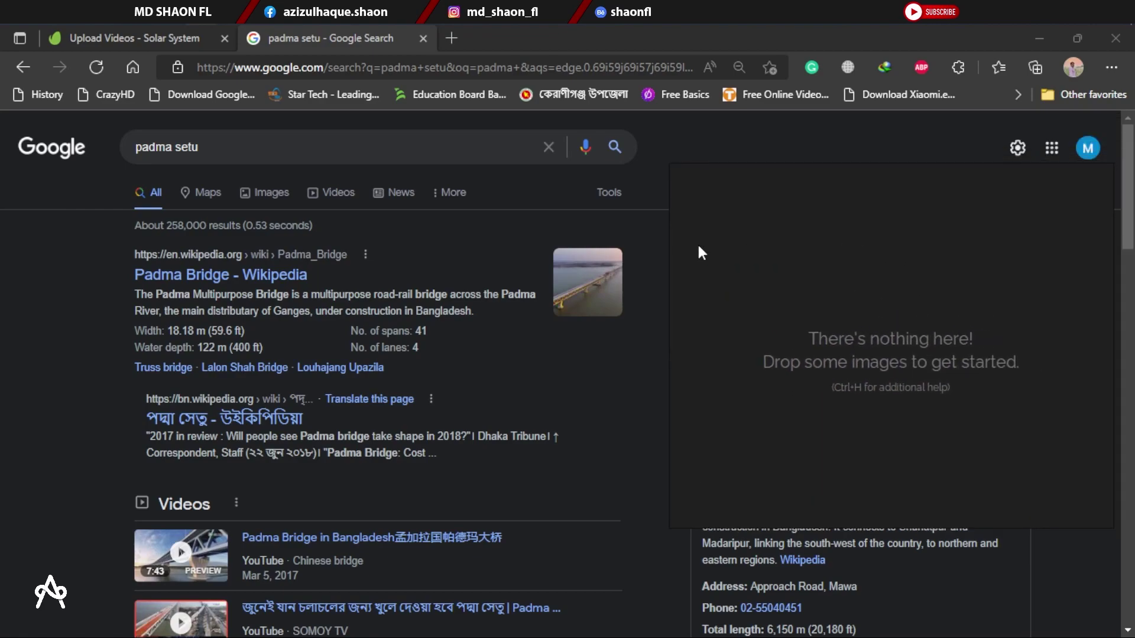
{"action": "left_click", "coordinate": [278, 194]}
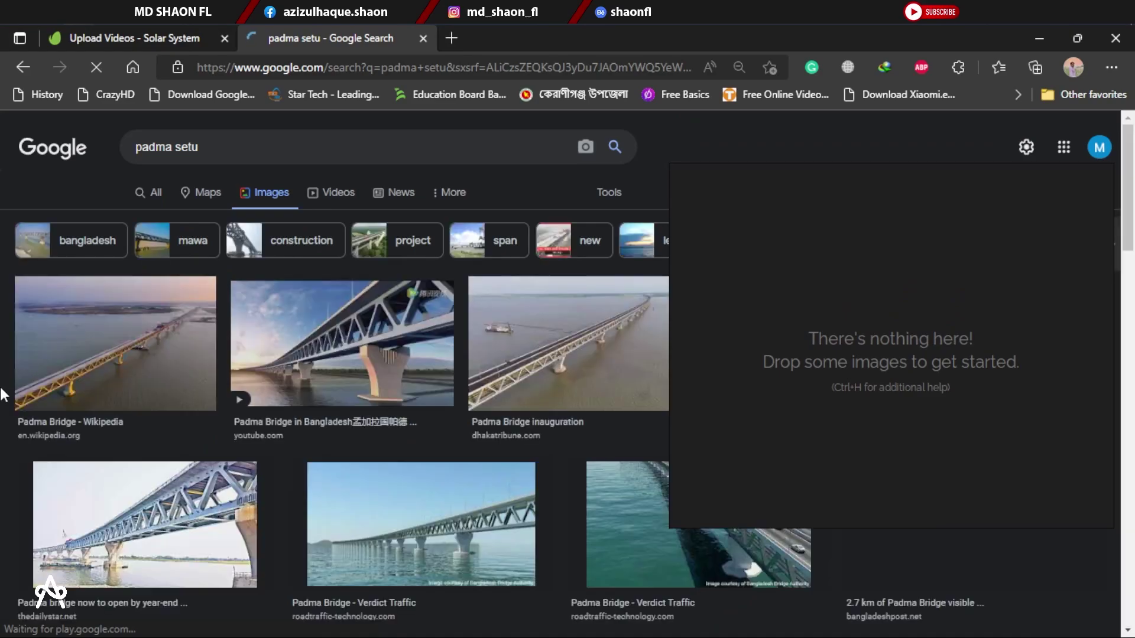
Open a larger Padma Bridge image preview and drag it toward the PureRef board
{"action": "scroll", "coordinate": [400, 412], "scroll_direction": "down", "scroll_amount": 3}
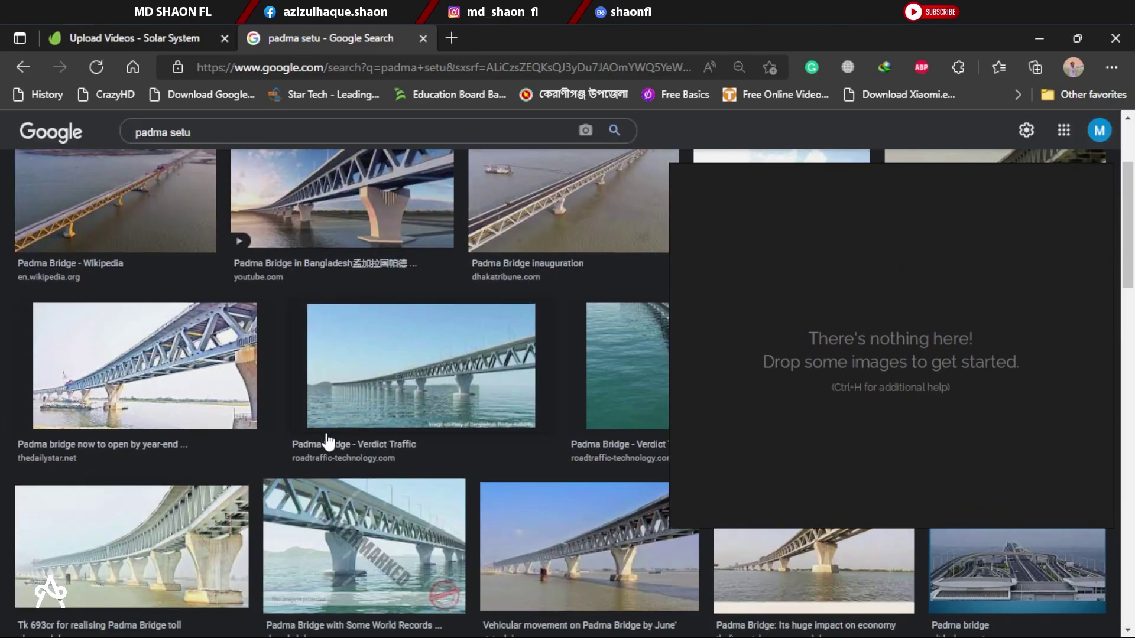
{"action": "scroll", "coordinate": [329, 440], "scroll_direction": "up", "scroll_amount": 3}
{"action": "left_click", "coordinate": [370, 334]}
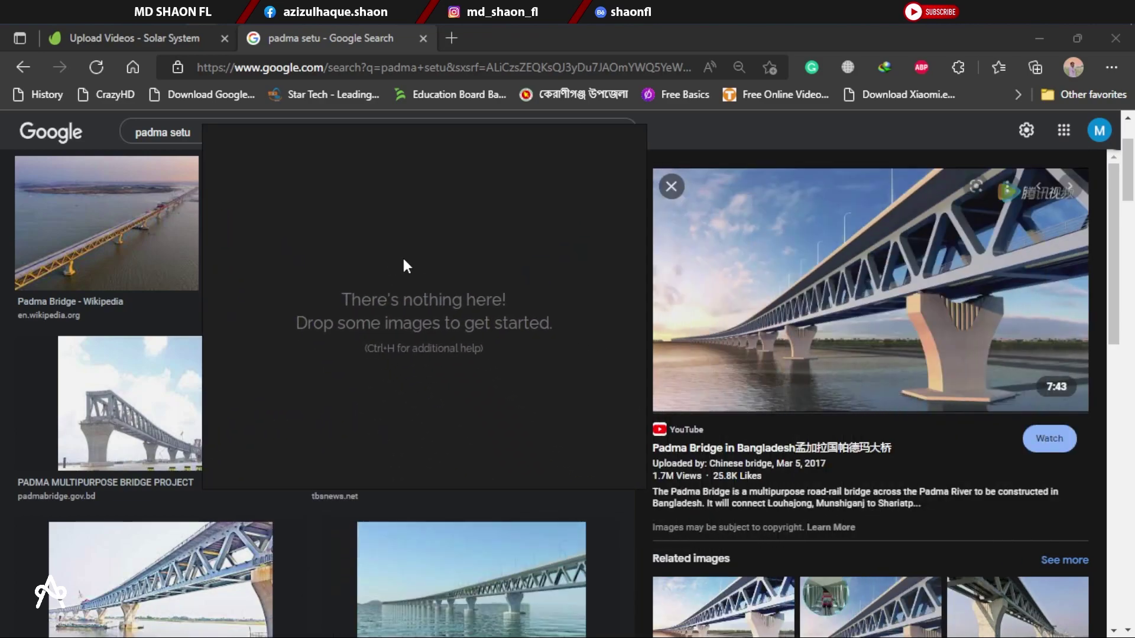
{"action": "left_click_drag", "start_coordinate": [972, 296], "coordinate": [365, 214]}
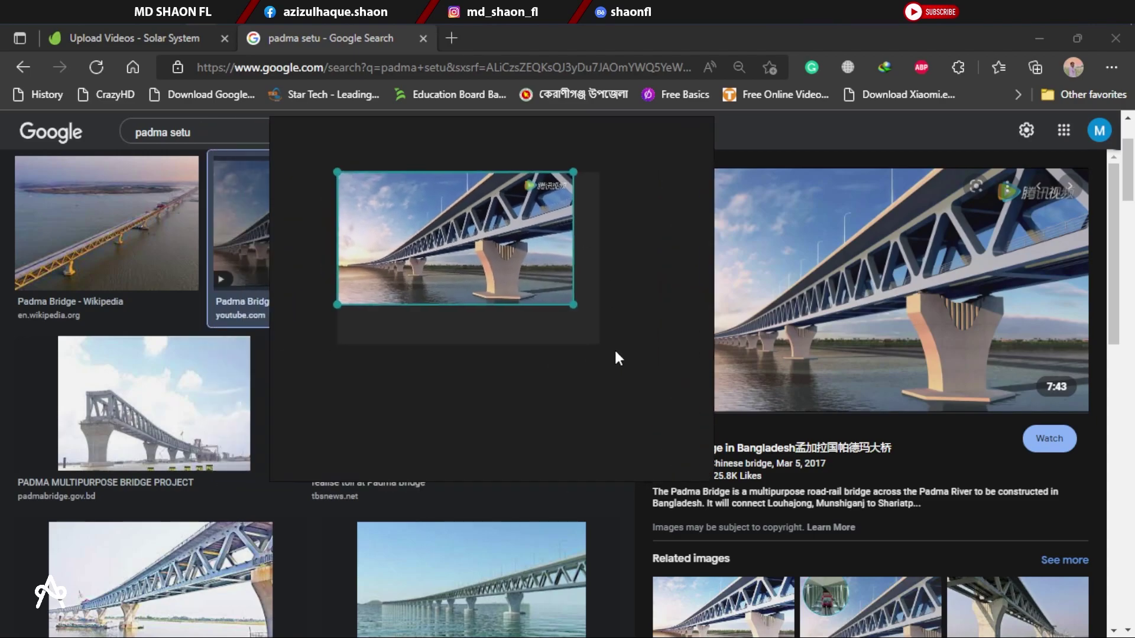
Drop the Verdict Traffic aerial bridge photo onto the board below the first image
{"action": "scroll", "coordinate": [4, 421], "scroll_direction": "down", "scroll_amount": 6}
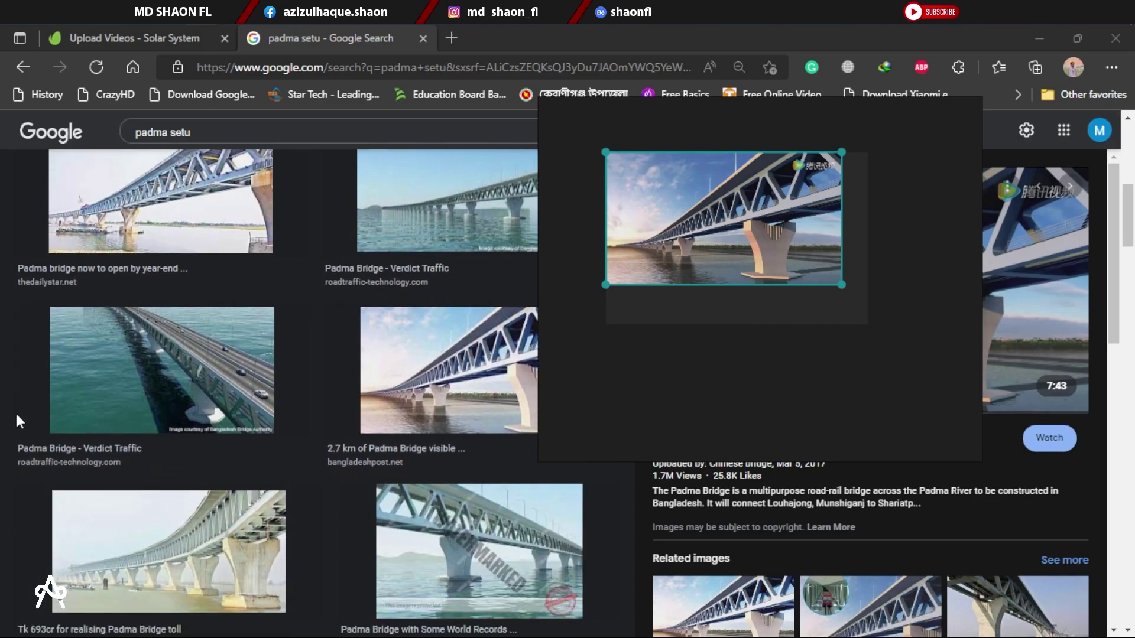
{"action": "left_click", "coordinate": [209, 369]}
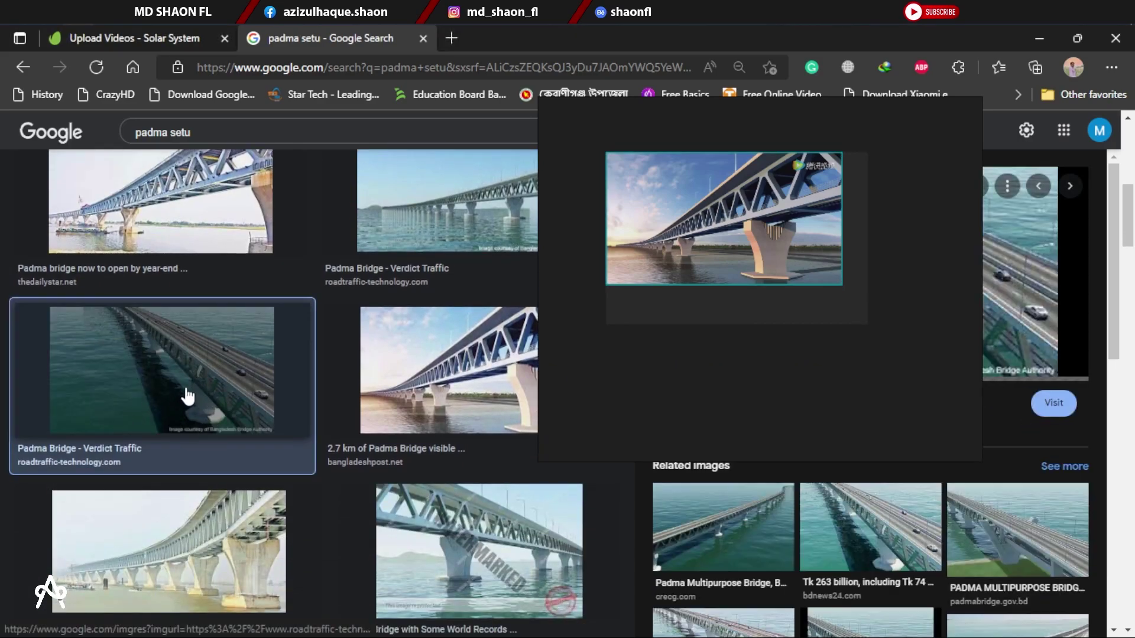
{"action": "left_click_drag", "start_coordinate": [185, 393], "coordinate": [707, 383]}
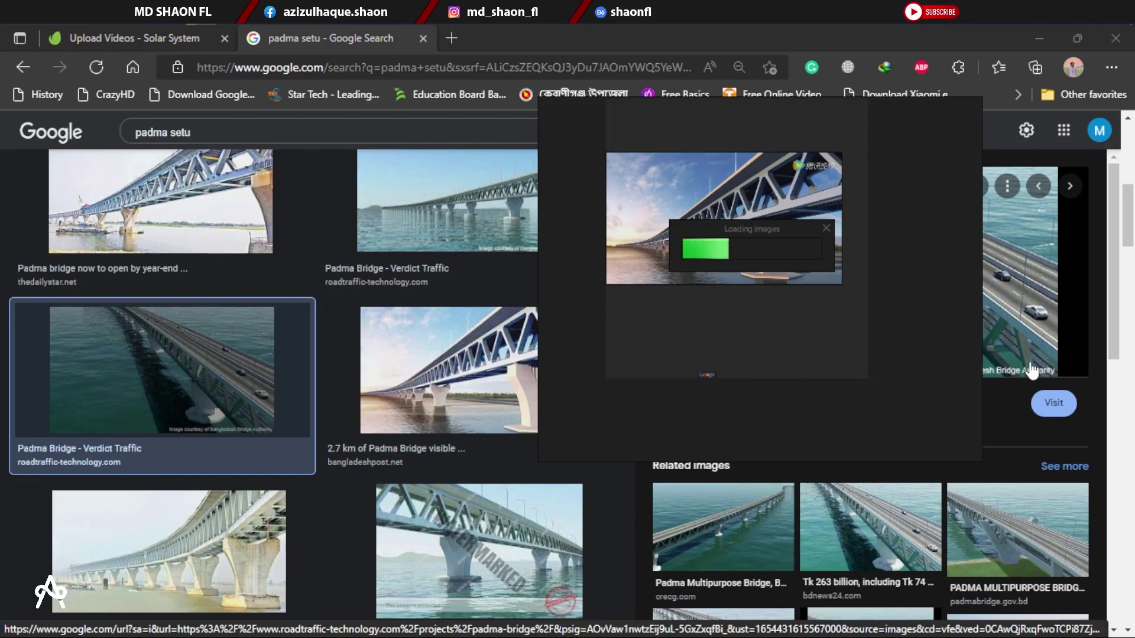
{"action": "left_click_drag", "start_coordinate": [692, 396], "coordinate": [669, 349]}
{"action": "right_click", "coordinate": [669, 349]}
{"action": "left_click", "coordinate": [699, 334]}
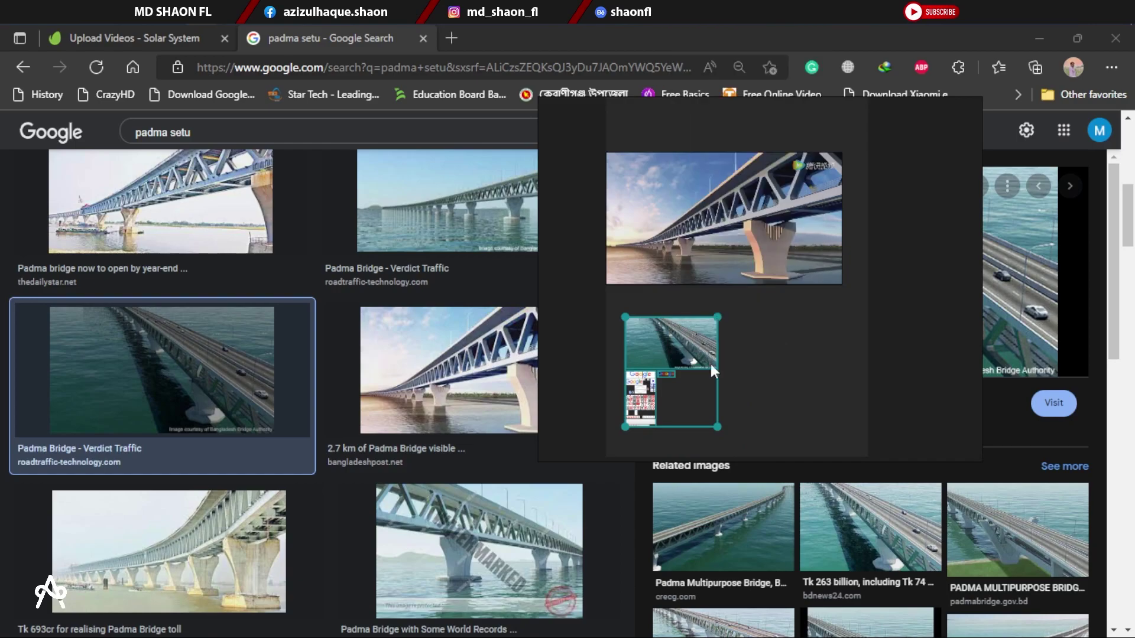
Settle the aerial photo on the board and open the Daily Sun 'Padma Bridge work progressing fast' preview
{"action": "left_click_drag", "start_coordinate": [778, 338], "coordinate": [622, 415]}
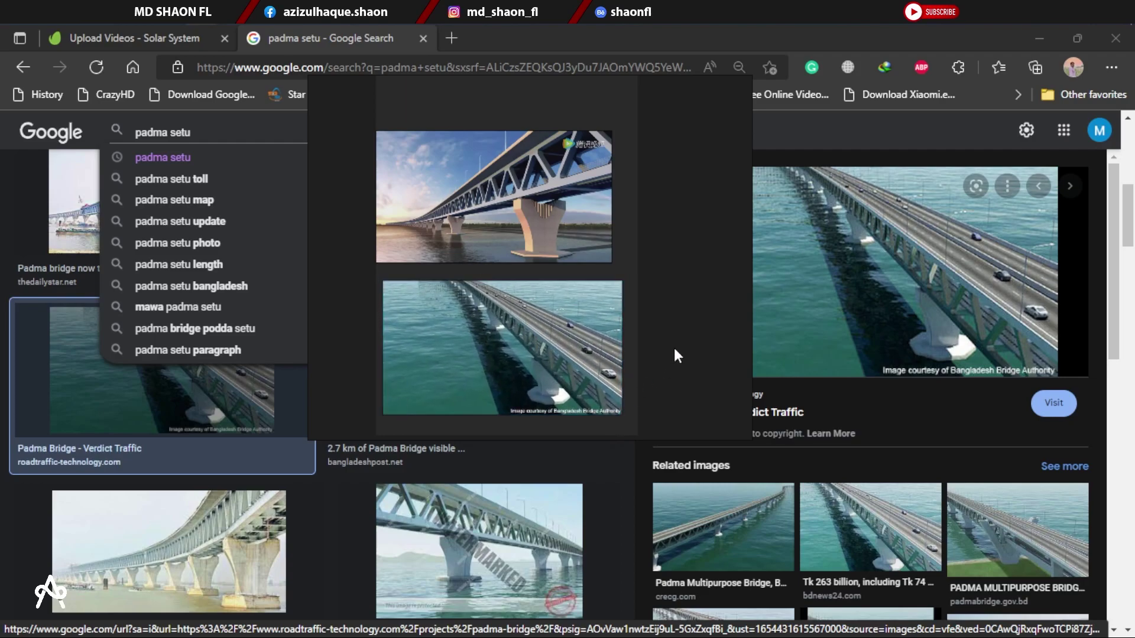
{"action": "left_click", "coordinate": [8, 515]}
{"action": "scroll", "coordinate": [12, 510], "scroll_direction": "down", "scroll_amount": 5}
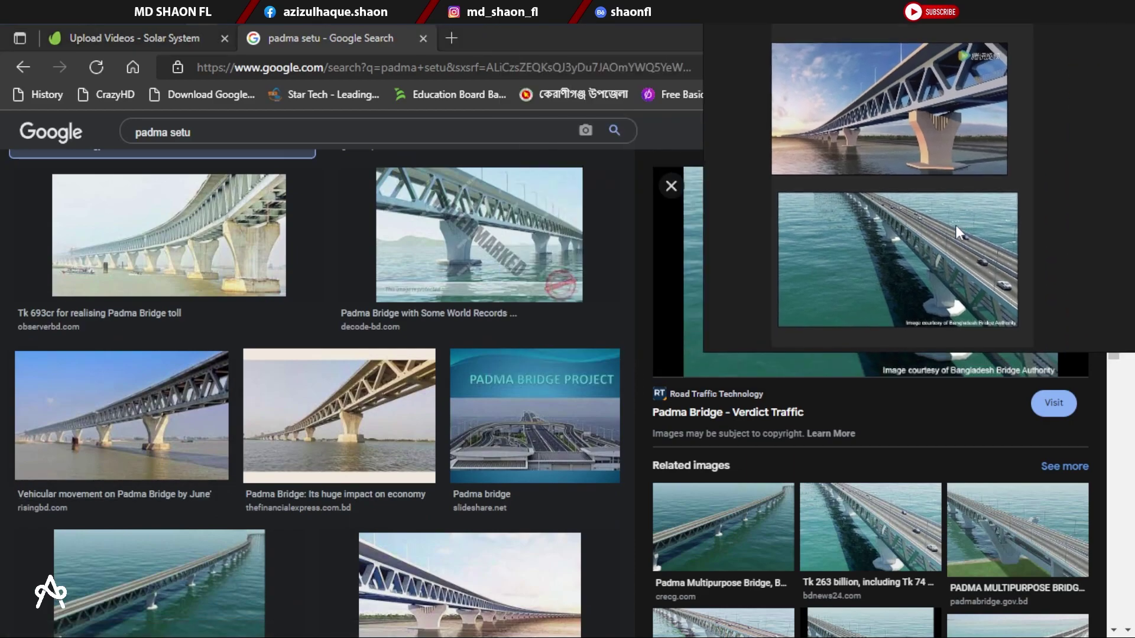
{"action": "scroll", "coordinate": [3, 502], "scroll_direction": "down", "scroll_amount": 2}
{"action": "scroll", "coordinate": [3, 502], "scroll_direction": "down", "scroll_amount": 3}
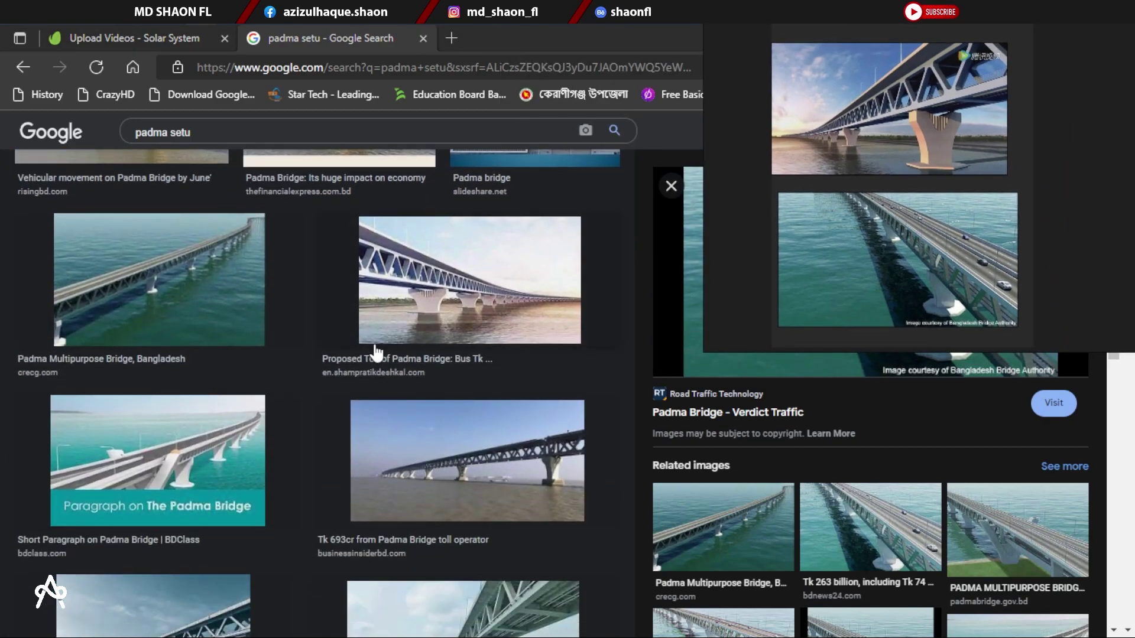
{"action": "scroll", "coordinate": [445, 526], "scroll_direction": "down", "scroll_amount": 3}
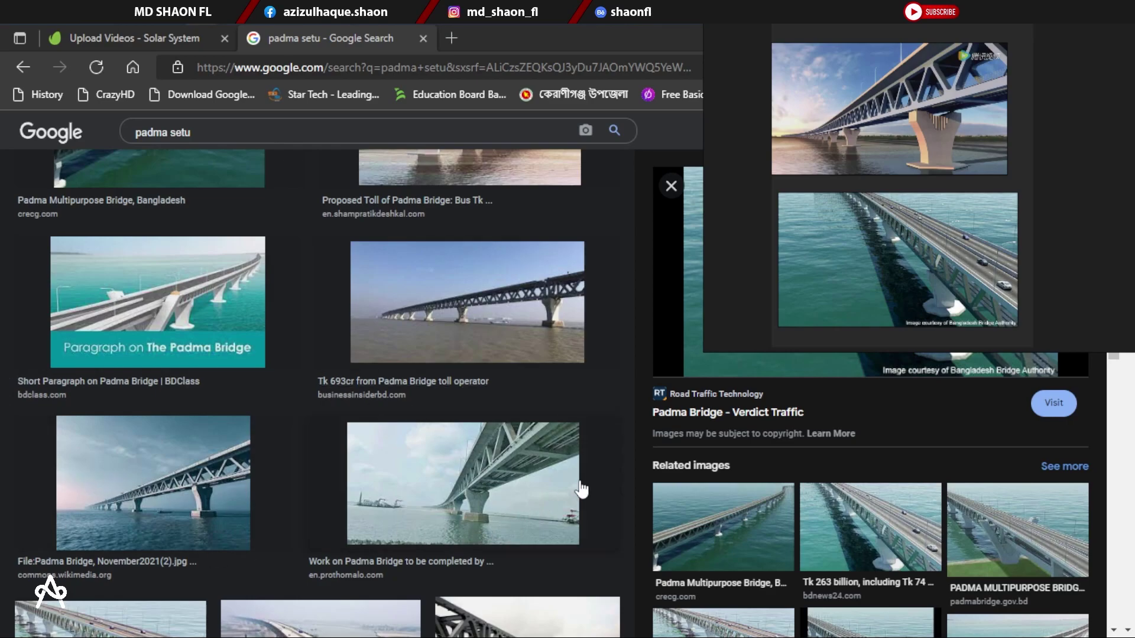
{"action": "scroll", "coordinate": [581, 490], "scroll_direction": "down", "scroll_amount": 4}
{"action": "left_click", "coordinate": [337, 446]}
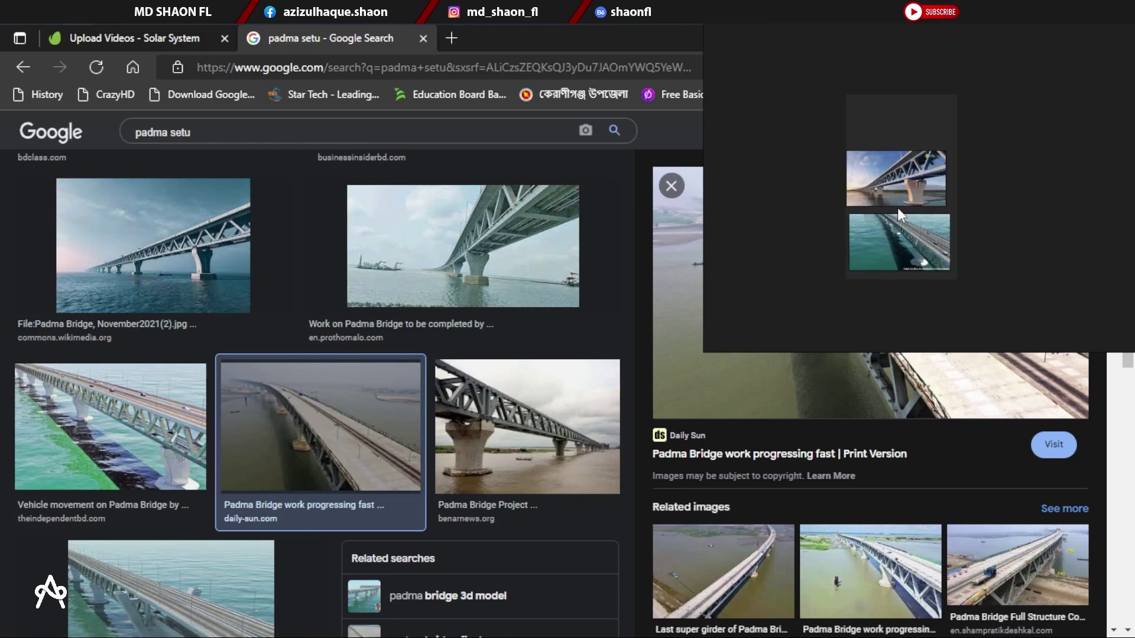
Add the Daily Sun construction photo to the board and arrange the images with Ctrl+P
{"action": "left_click_drag", "start_coordinate": [412, 421], "coordinate": [860, 190]}
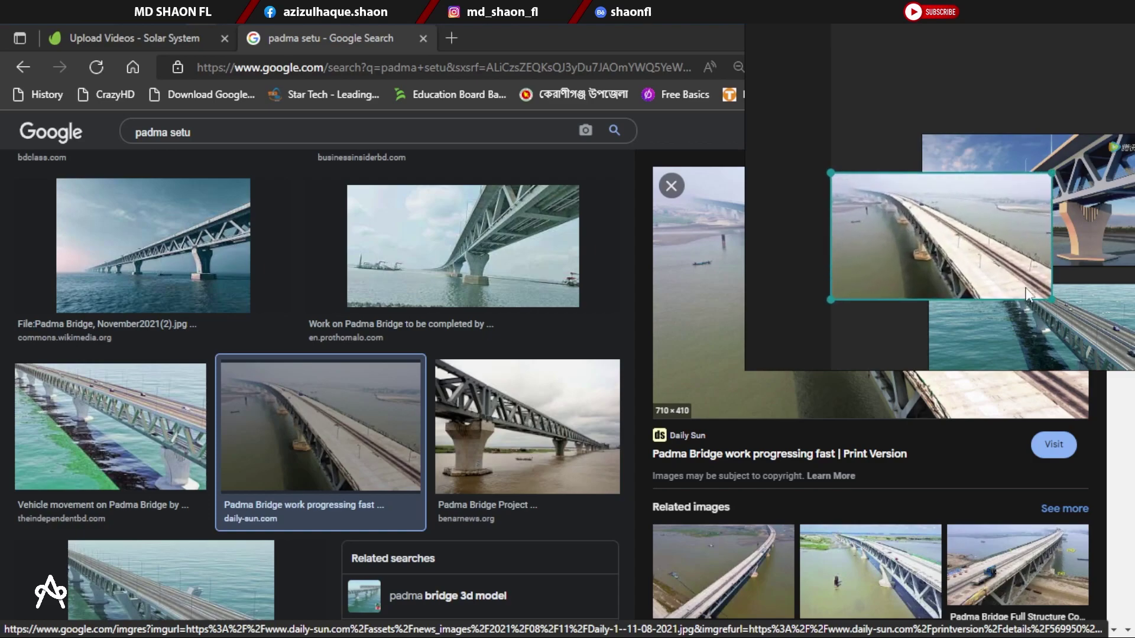
{"action": "key", "text": "ctrl+p"}
{"action": "left_click", "coordinate": [887, 263]}
{"action": "scroll", "coordinate": [871, 288], "scroll_direction": "up", "scroll_amount": 2}
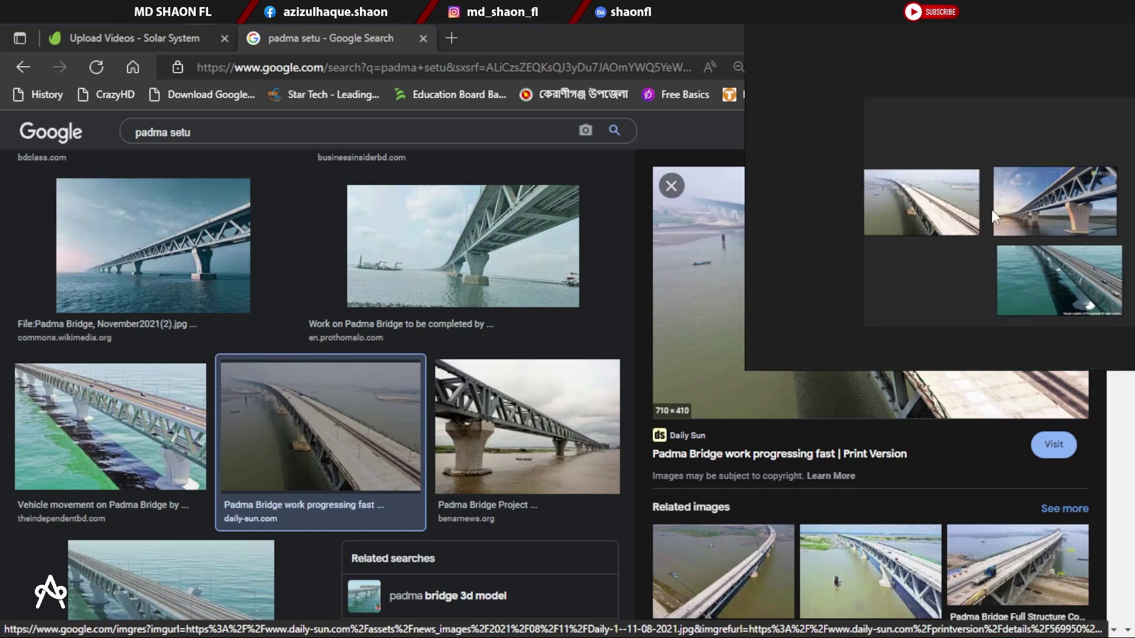
View the construction, green-water and truss-bridge images each at full size, returning to the board
{"action": "double_click", "coordinate": [895, 207]}
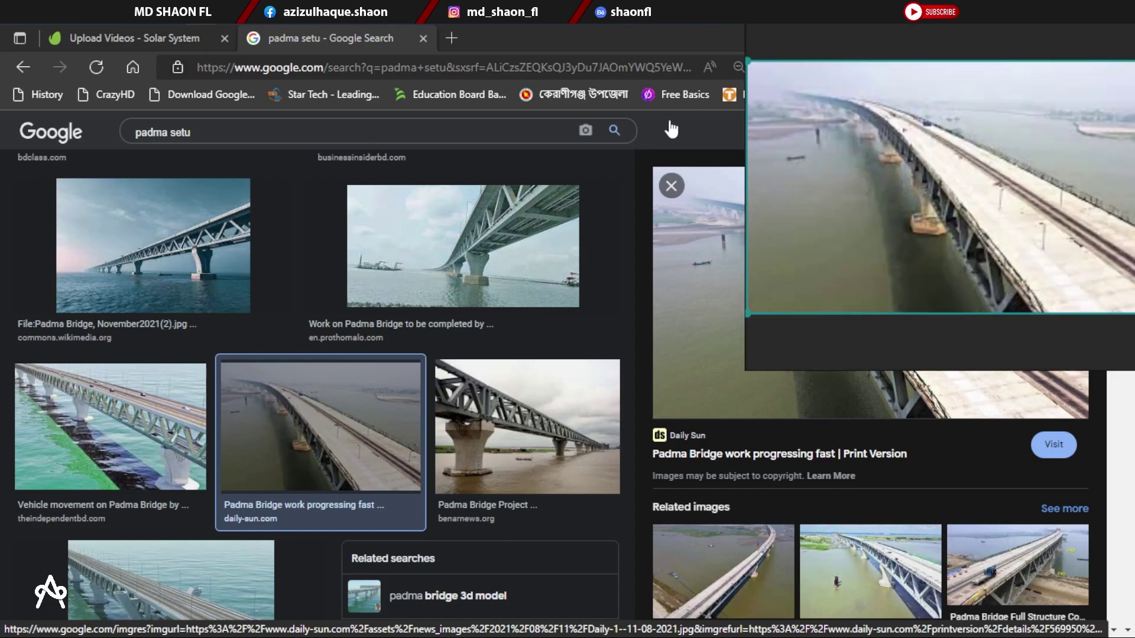
{"action": "double_click", "coordinate": [935, 196]}
{"action": "double_click", "coordinate": [927, 224]}
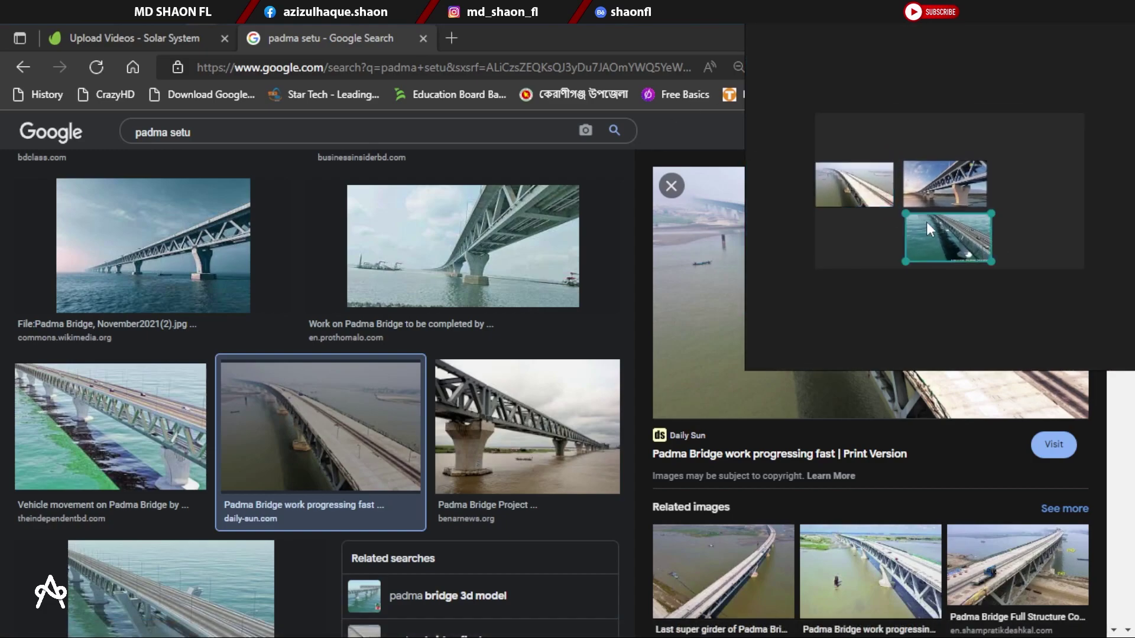
{"action": "double_click", "coordinate": [927, 226]}
{"action": "left_click", "coordinate": [934, 160]}
{"action": "double_click", "coordinate": [934, 160]}
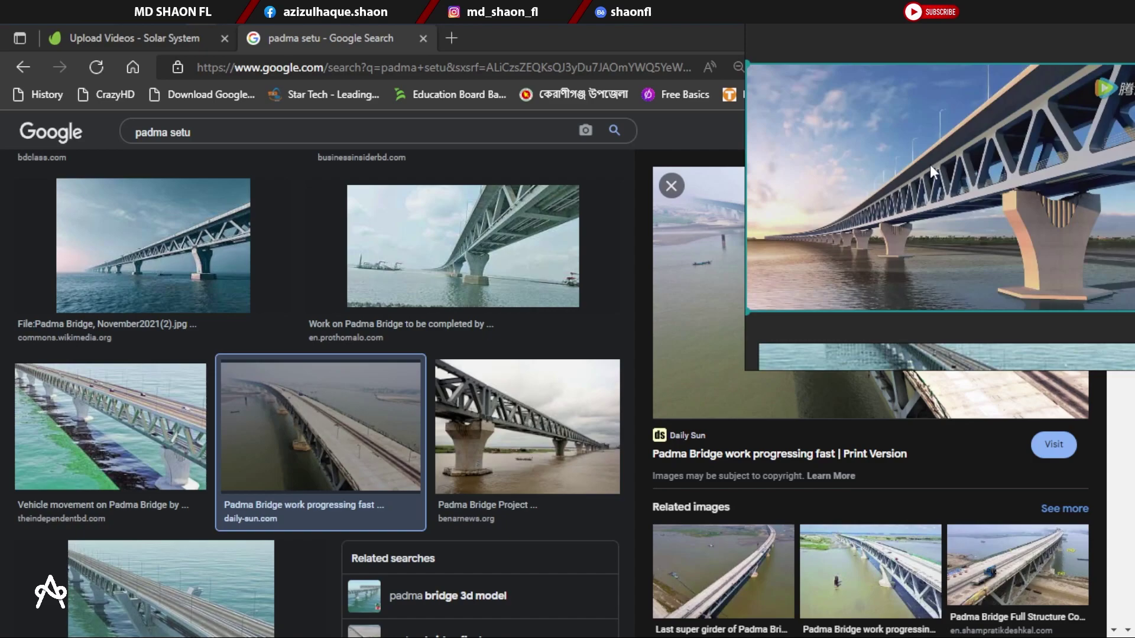
{"action": "double_click", "coordinate": [930, 164]}
Open the Crown Cement bridge image preview from the results
{"action": "scroll", "coordinate": [223, 406], "scroll_direction": "down", "scroll_amount": 4}
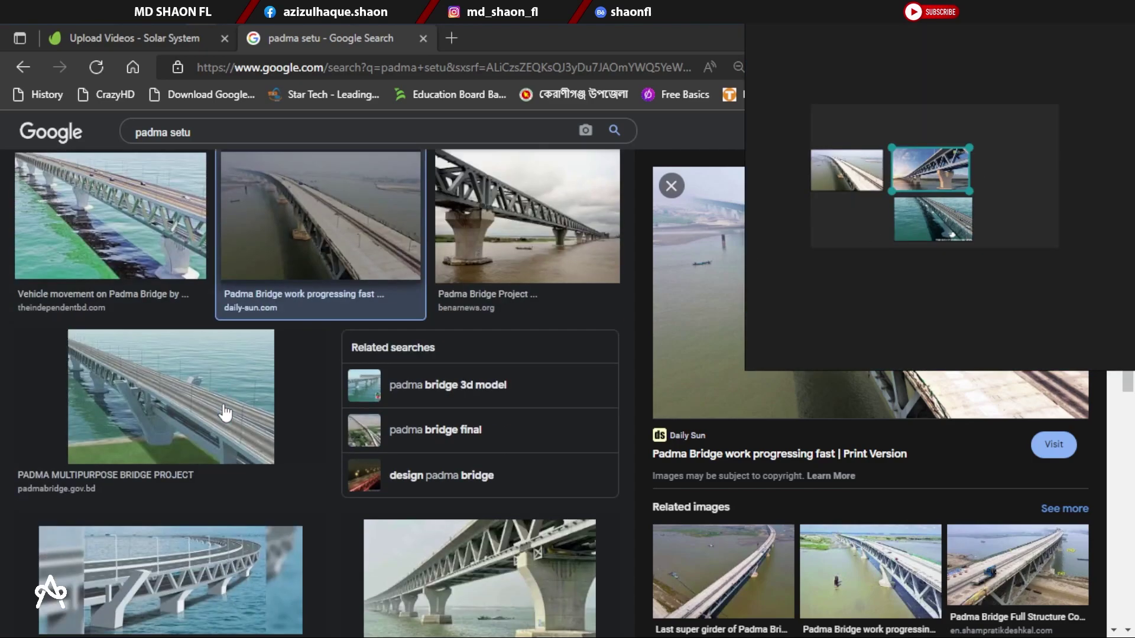
{"action": "scroll", "coordinate": [239, 385], "scroll_direction": "down", "scroll_amount": 4}
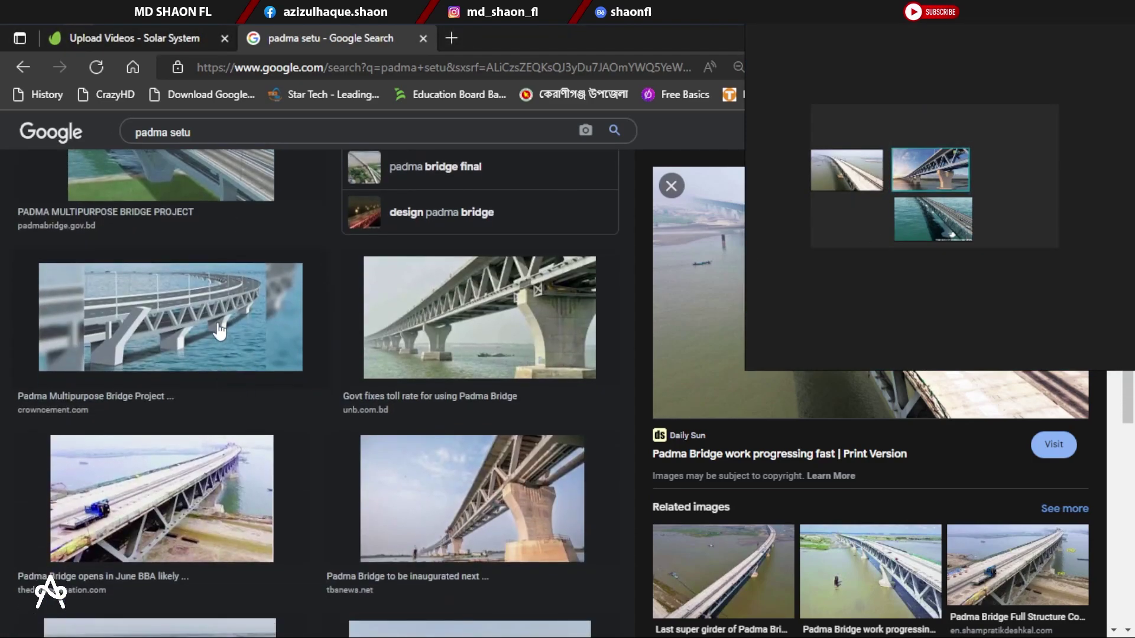
{"action": "left_click", "coordinate": [220, 325]}
{"action": "left_click_drag", "start_coordinate": [899, 205], "coordinate": [206, 208]}
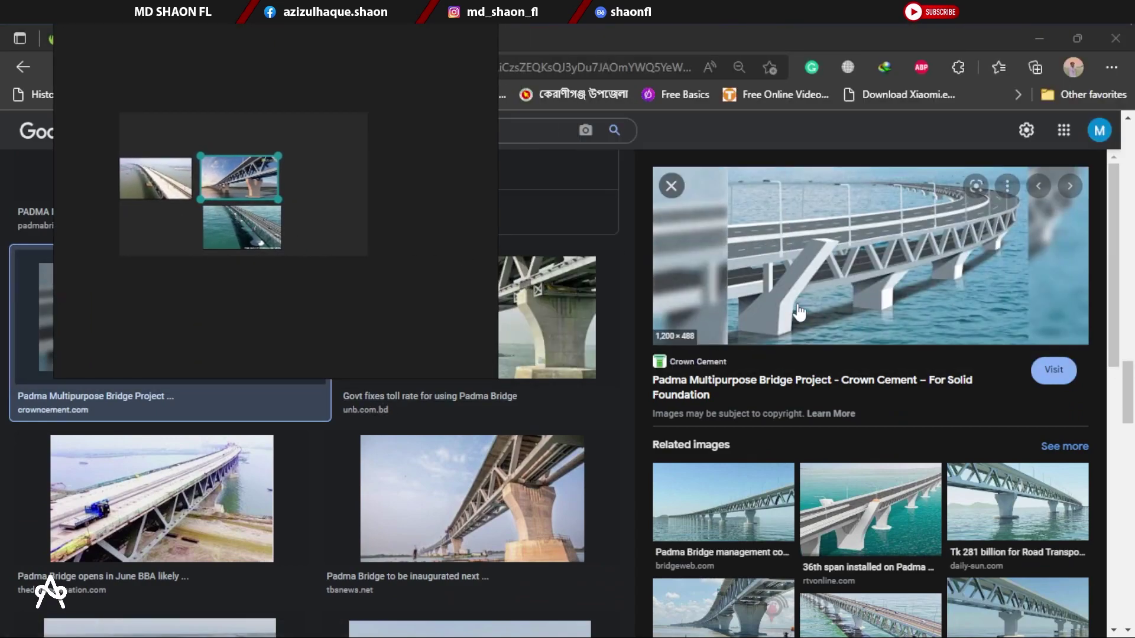
Drop the Crown Cement curved bridge image onto the board and enlarge it
{"action": "left_click_drag", "start_coordinate": [827, 308], "coordinate": [417, 311]}
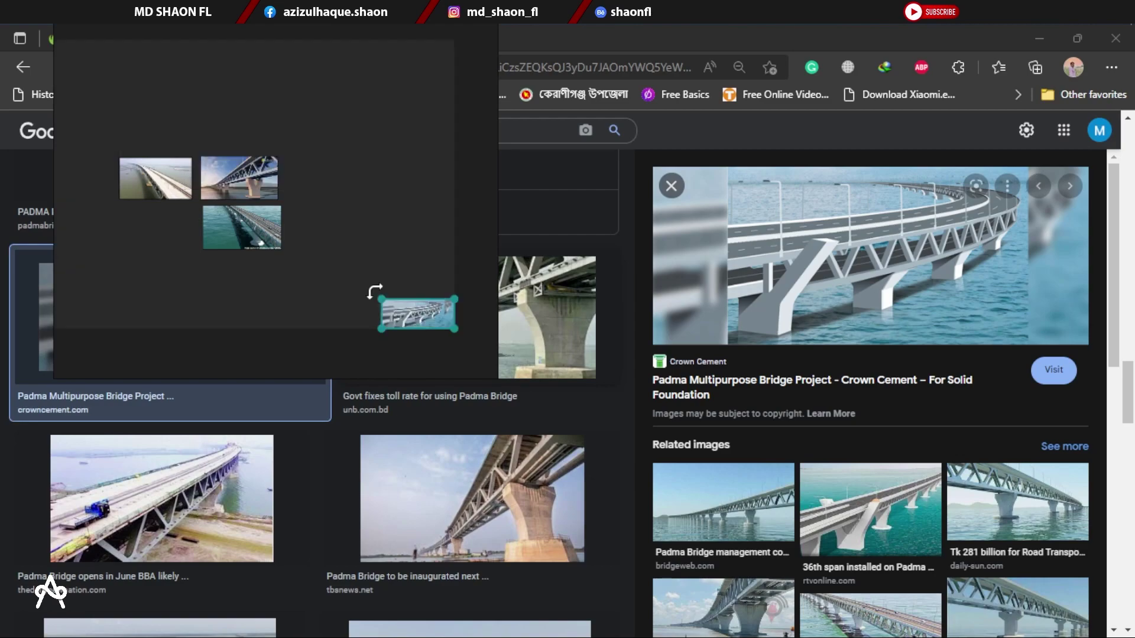
{"action": "left_click_drag", "start_coordinate": [381, 301], "coordinate": [185, 214]}
{"action": "left_click_drag", "start_coordinate": [395, 266], "coordinate": [299, 306]}
{"action": "left_click_drag", "start_coordinate": [348, 188], "coordinate": [497, 200]}
Shrink and nudge the curved bridge image into a two-by-two grid with the others
{"action": "left_click_drag", "start_coordinate": [402, 318], "coordinate": [373, 284]}
{"action": "left_click_drag", "start_coordinate": [475, 342], "coordinate": [360, 293]}
{"action": "left_click_drag", "start_coordinate": [310, 260], "coordinate": [304, 240]}
{"action": "left_click", "coordinate": [405, 290]}
{"action": "left_click_drag", "start_coordinate": [405, 290], "coordinate": [615, 309]}
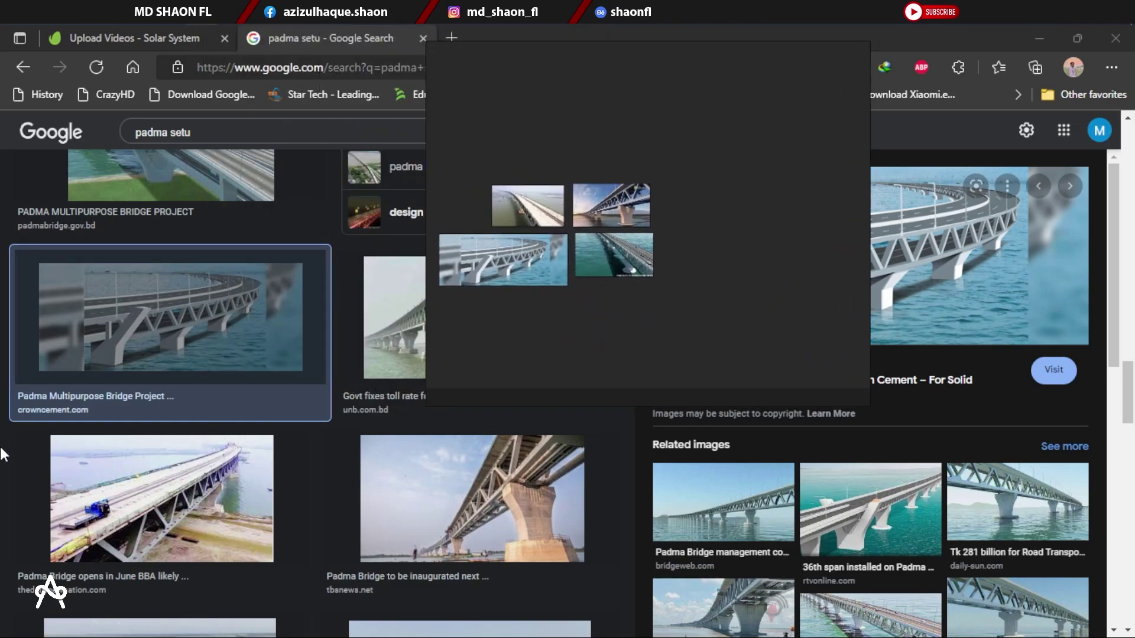
{"action": "scroll", "coordinate": [5, 445], "scroll_direction": "down", "scroll_amount": 6}
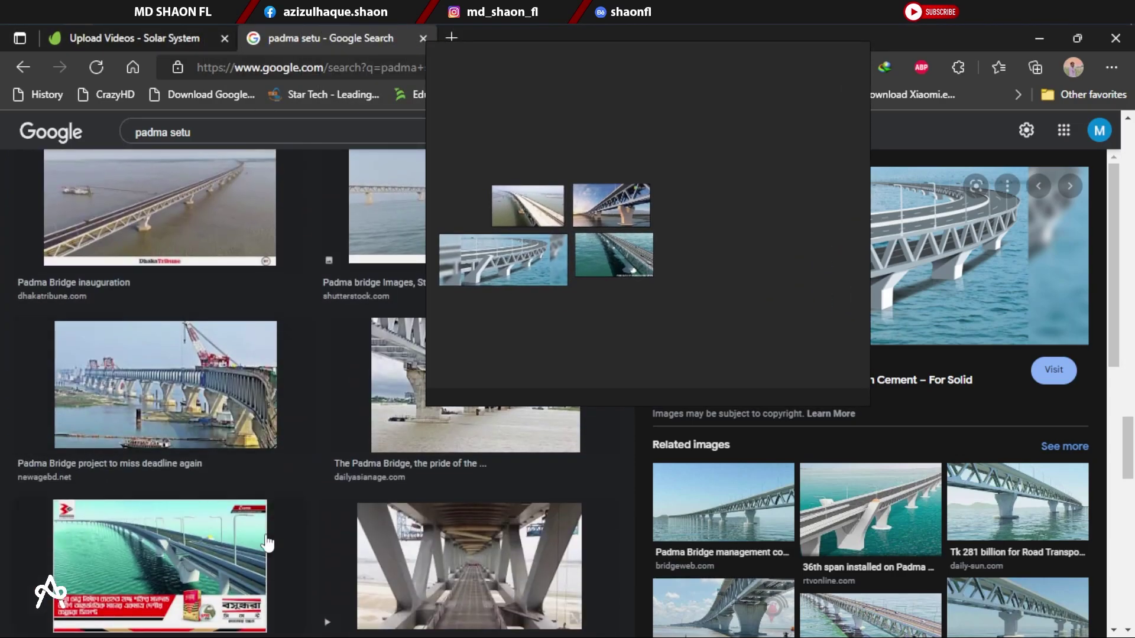
Add the bridge-underside image from the video preview to the board
{"action": "left_click", "coordinate": [473, 565]}
{"action": "left_click_drag", "start_coordinate": [638, 288], "coordinate": [304, 280]}
{"action": "left_click_drag", "start_coordinate": [875, 340], "coordinate": [504, 265]}
{"action": "left_click_drag", "start_coordinate": [459, 234], "coordinate": [459, 239]}
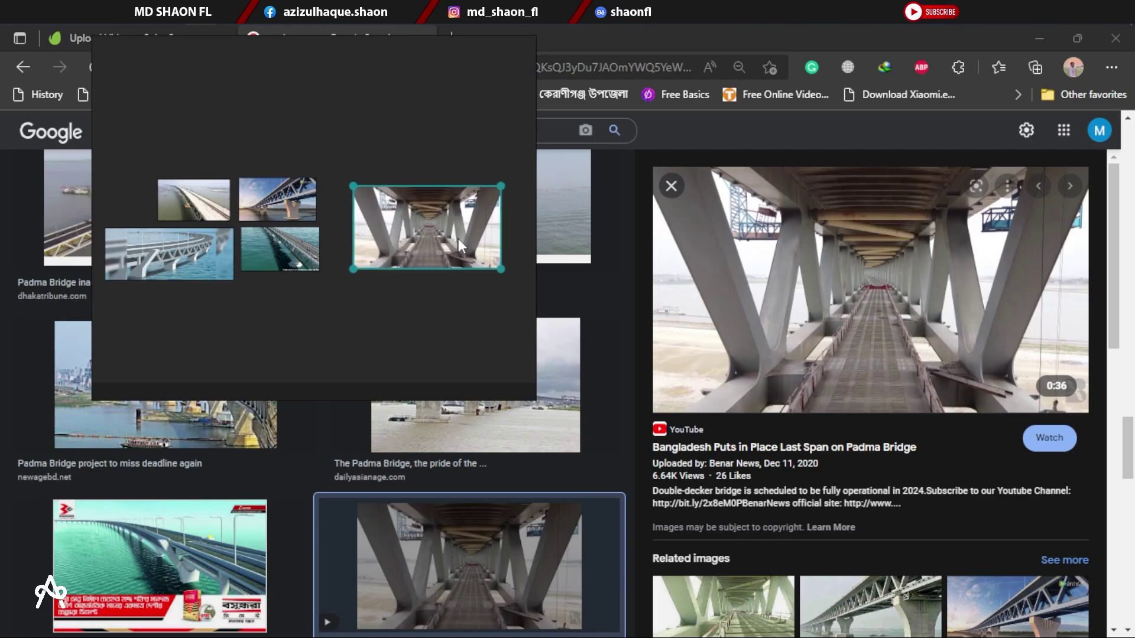
Add the Last Span on Padma Bridge under-deck walkway photo to the board
{"action": "scroll", "coordinate": [907, 306], "scroll_direction": "down", "scroll_amount": 10}
{"action": "scroll", "coordinate": [916, 332], "scroll_direction": "down", "scroll_amount": 6}
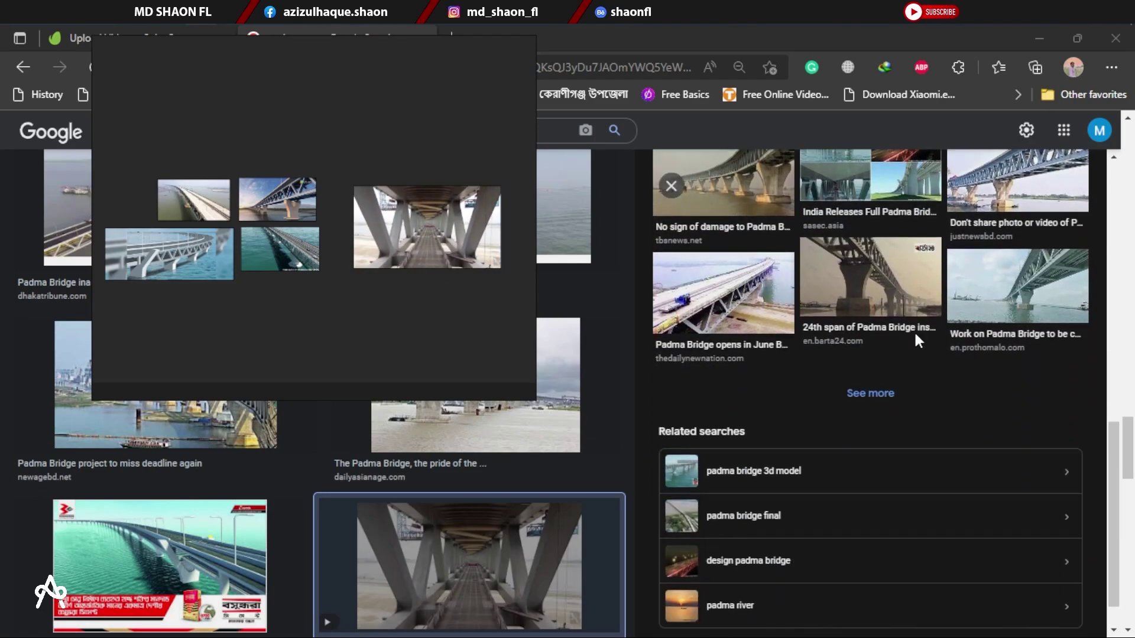
{"action": "scroll", "coordinate": [857, 402], "scroll_direction": "up", "scroll_amount": 6}
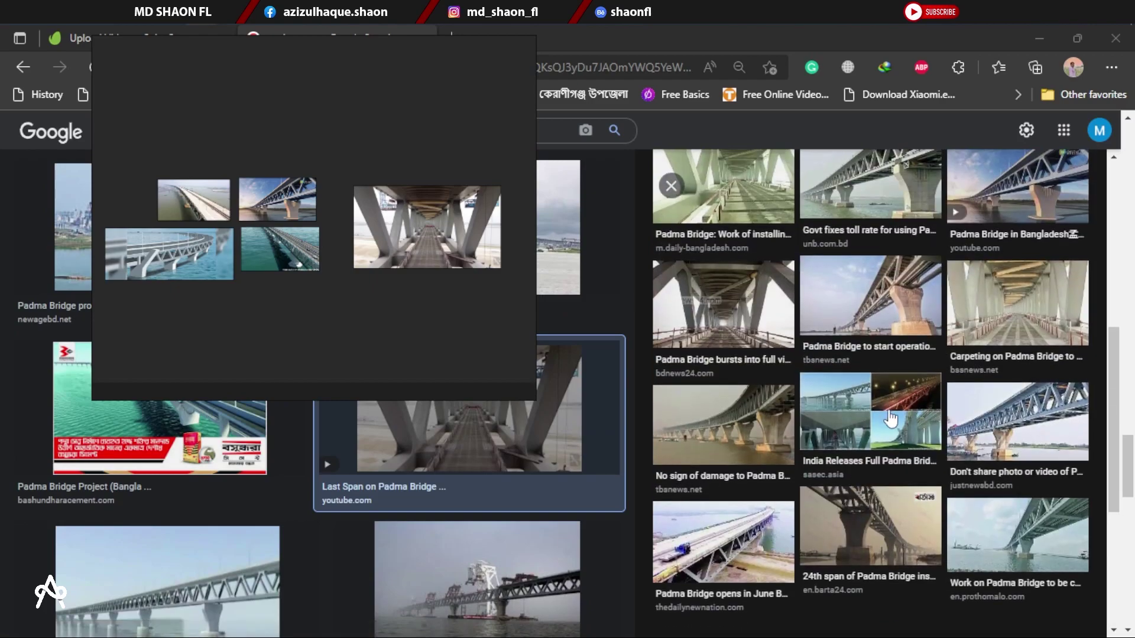
{"action": "scroll", "coordinate": [904, 414], "scroll_direction": "down", "scroll_amount": 5}
{"action": "scroll", "coordinate": [904, 405], "scroll_direction": "up", "scroll_amount": 3}
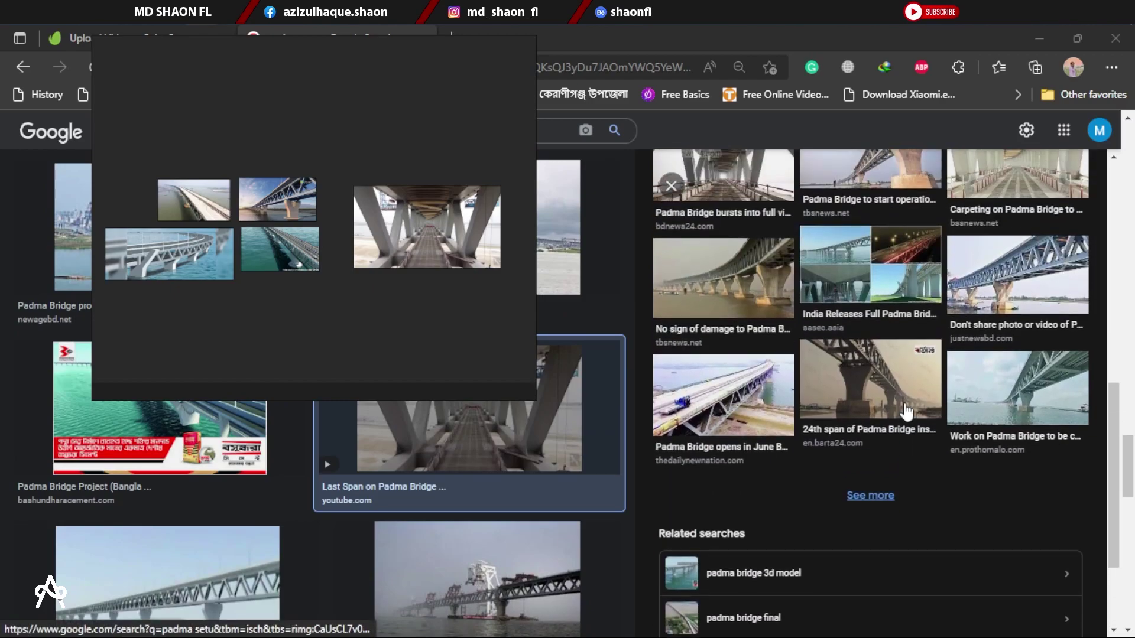
{"action": "scroll", "coordinate": [930, 403], "scroll_direction": "up", "scroll_amount": 2}
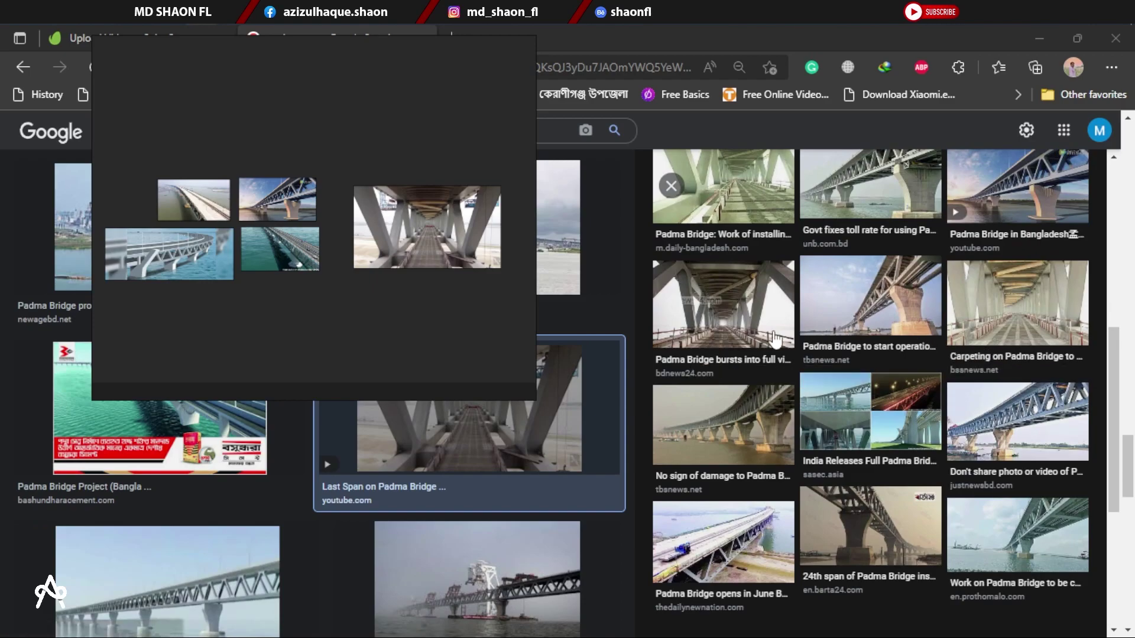
{"action": "scroll", "coordinate": [794, 313], "scroll_direction": "up", "scroll_amount": 1}
{"action": "left_click", "coordinate": [792, 302]}
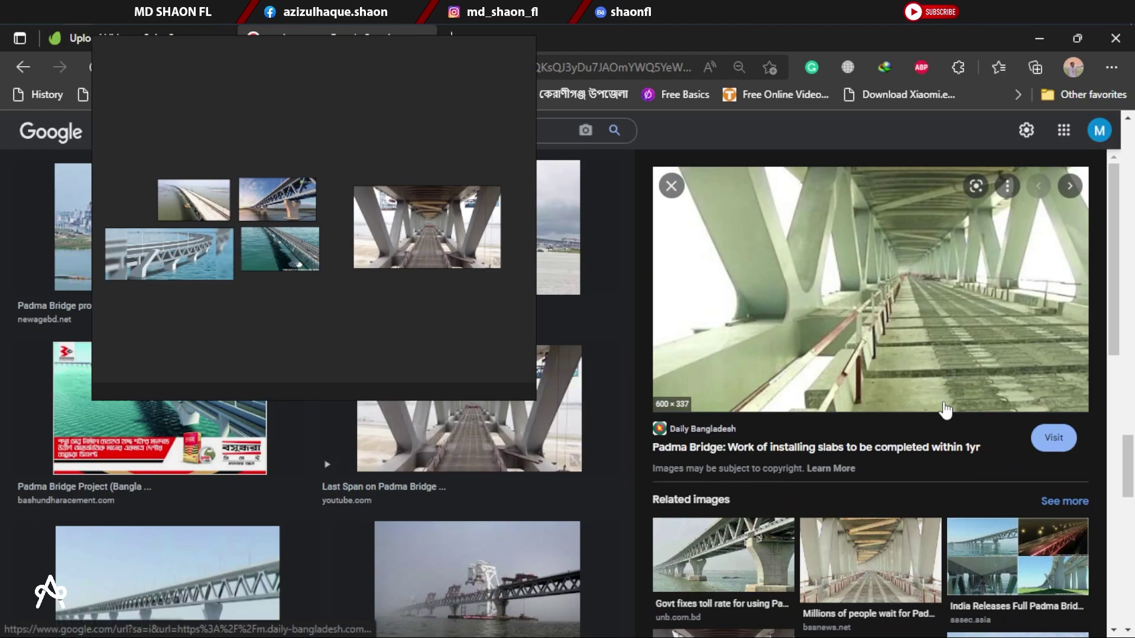
{"action": "scroll", "coordinate": [945, 409], "scroll_direction": "down", "scroll_amount": 4}
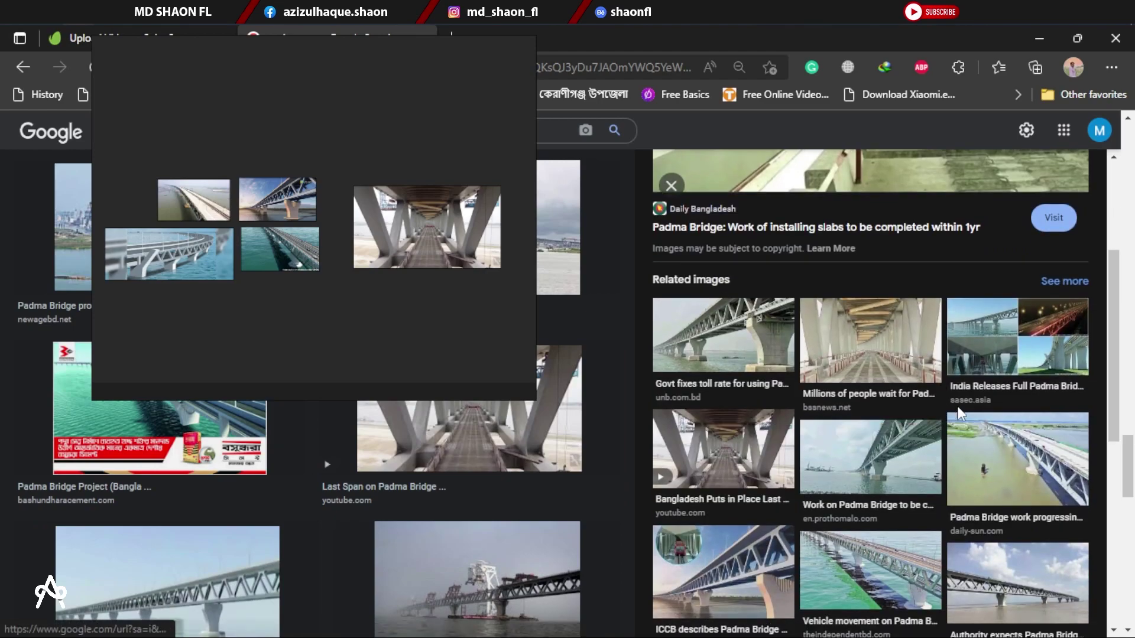
{"action": "scroll", "coordinate": [958, 449], "scroll_direction": "down", "scroll_amount": 3}
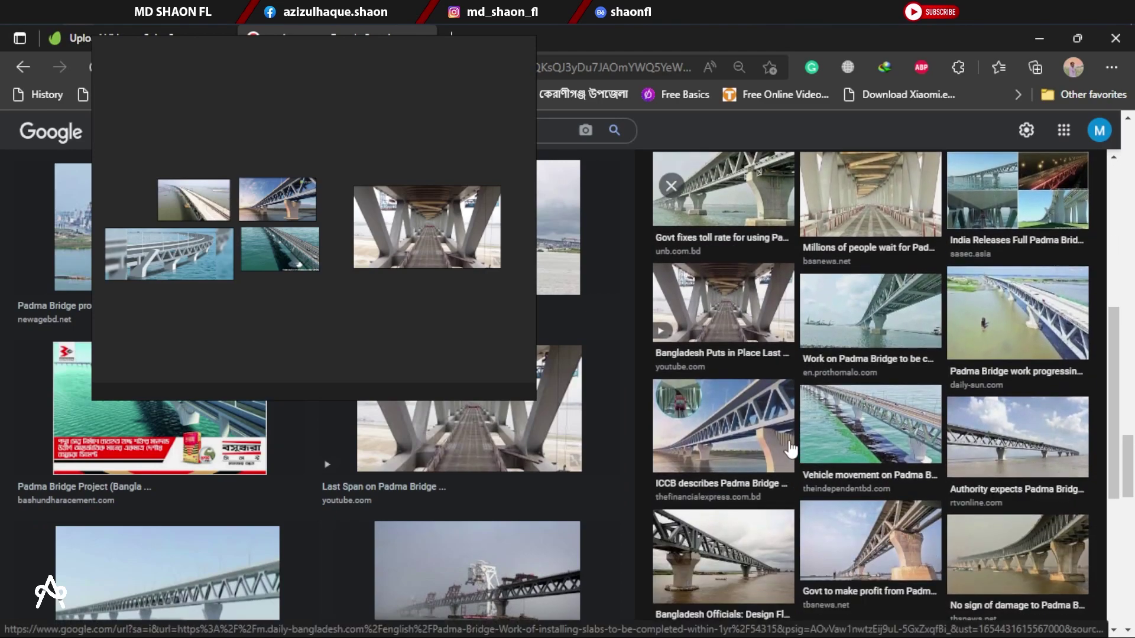
{"action": "left_click", "coordinate": [712, 337]}
{"action": "left_click_drag", "start_coordinate": [859, 373], "coordinate": [440, 340]}
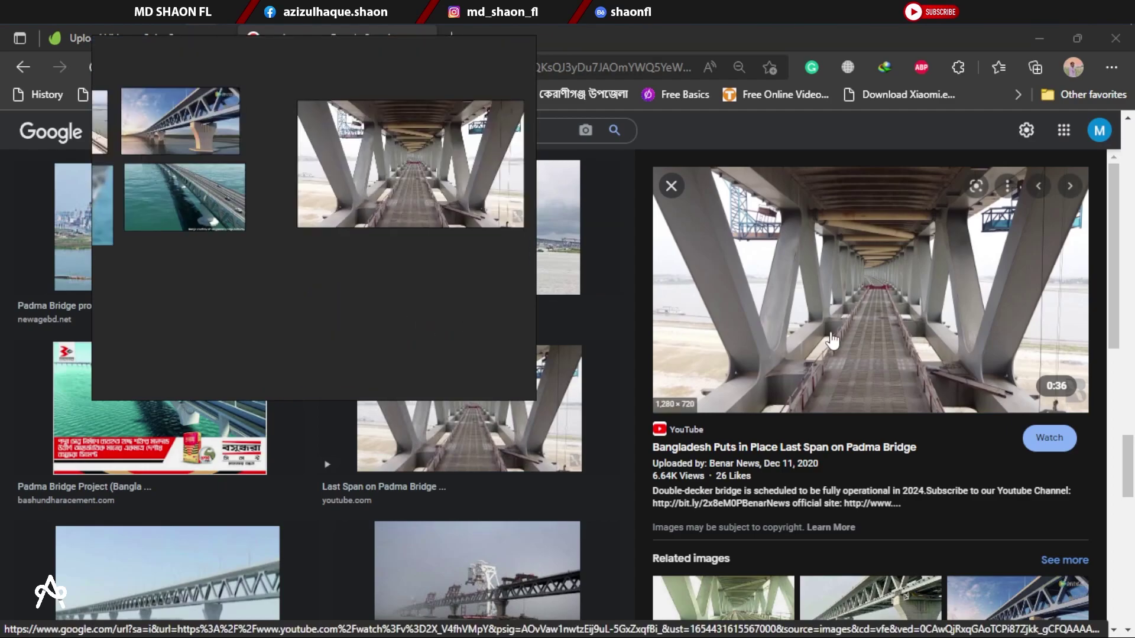
Scroll further through the padma setu results looking for more references
{"action": "scroll", "coordinate": [893, 366], "scroll_direction": "down", "scroll_amount": 7}
{"action": "scroll", "coordinate": [893, 379], "scroll_direction": "down", "scroll_amount": 4}
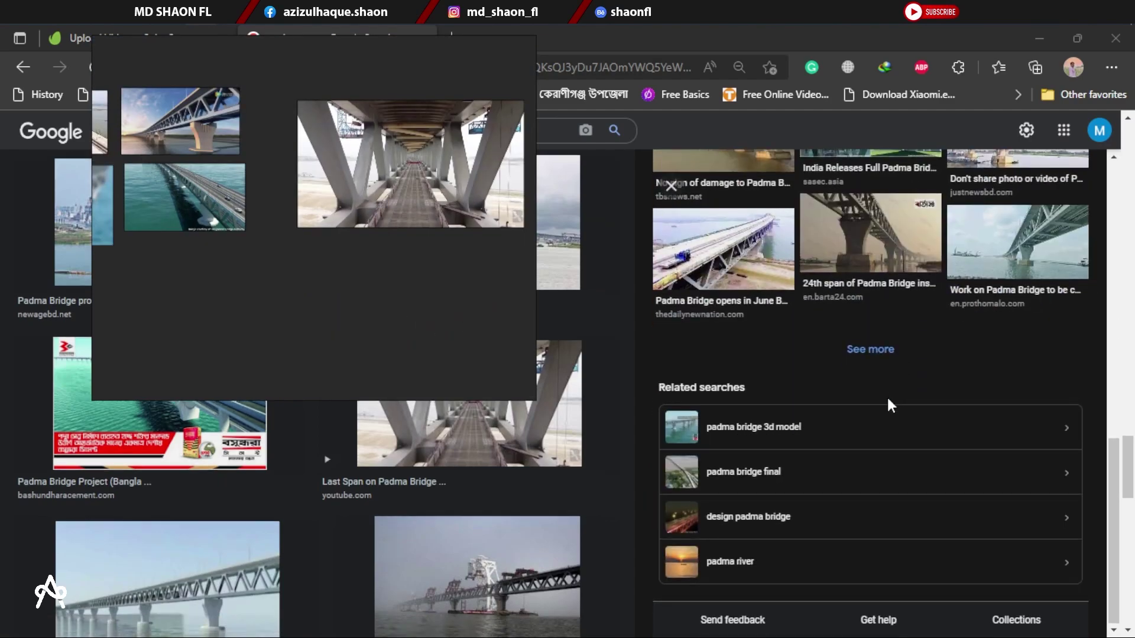
{"action": "scroll", "coordinate": [473, 413], "scroll_direction": "down", "scroll_amount": 3}
{"action": "scroll", "coordinate": [236, 413], "scroll_direction": "down", "scroll_amount": 4}
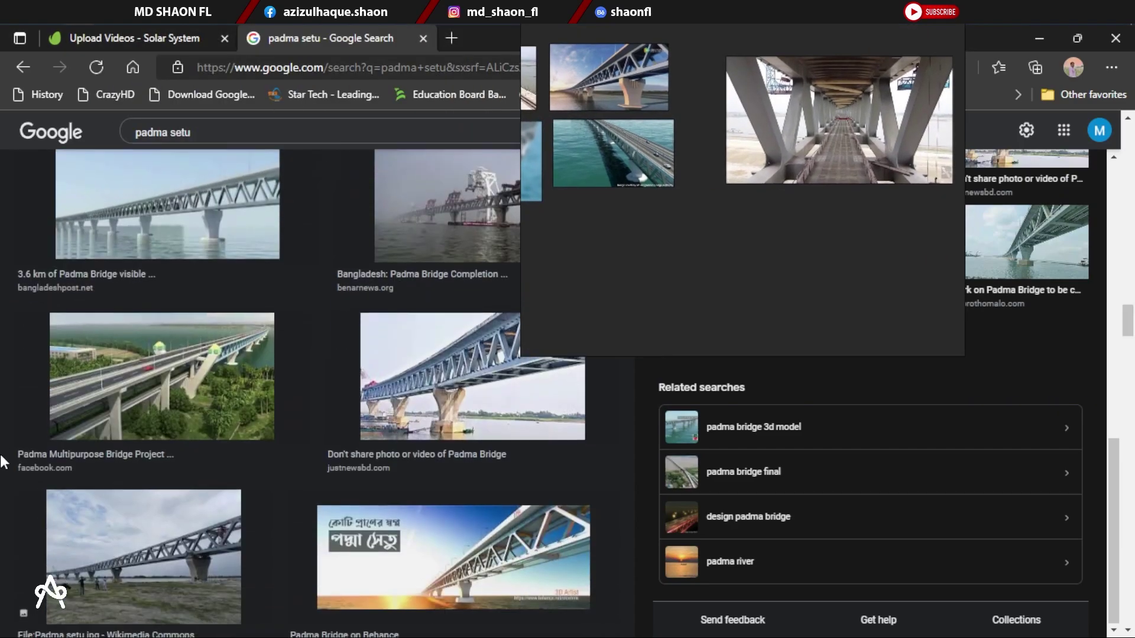
{"action": "scroll", "coordinate": [448, 416], "scroll_direction": "down", "scroll_amount": 15}
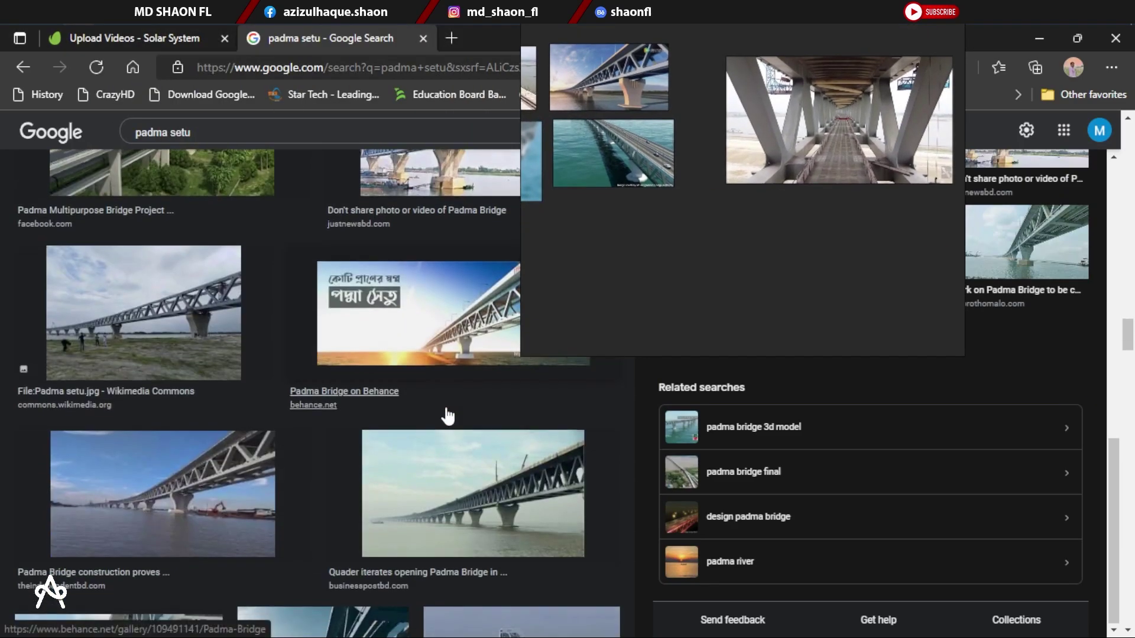
{"action": "scroll", "coordinate": [447, 416], "scroll_direction": "down", "scroll_amount": 14}
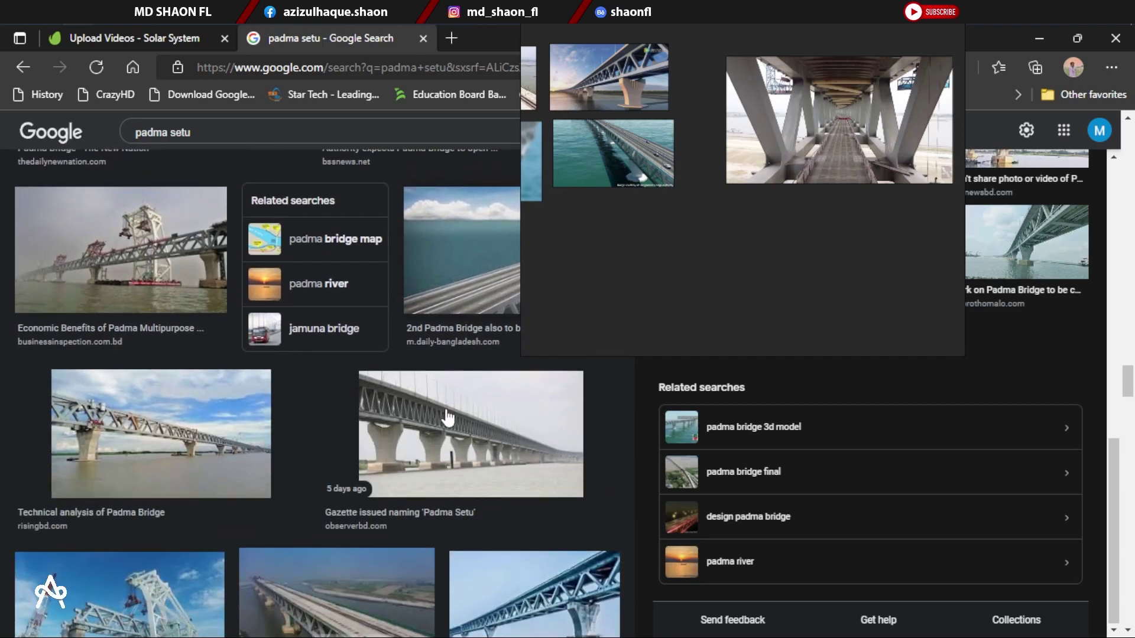
{"action": "scroll", "coordinate": [448, 418], "scroll_direction": "down", "scroll_amount": 14}
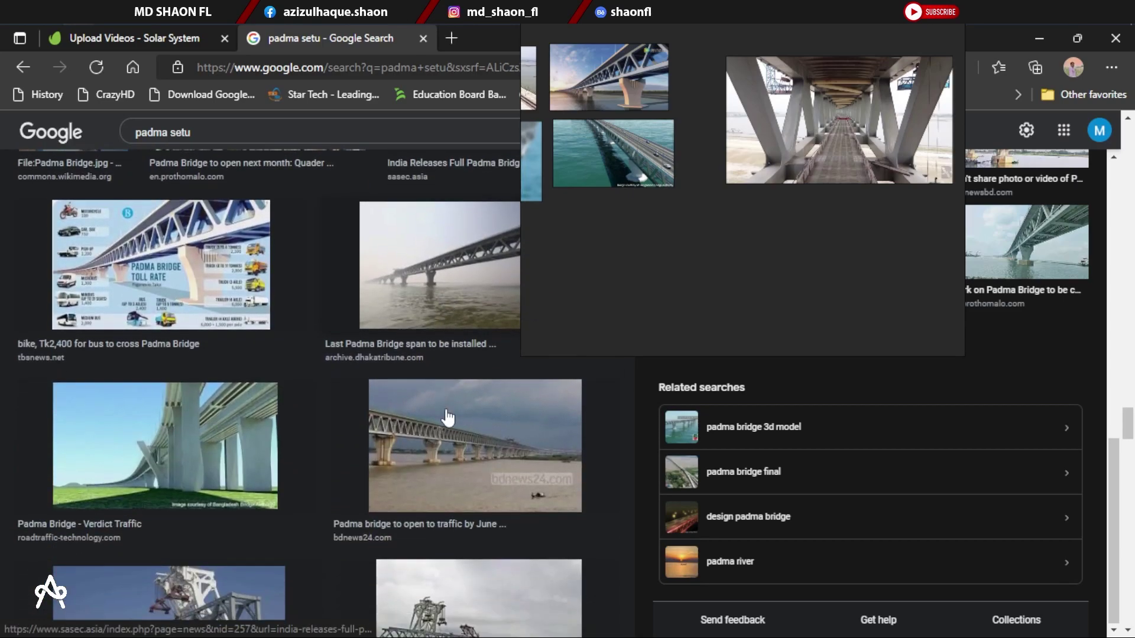
{"action": "scroll", "coordinate": [448, 418], "scroll_direction": "down", "scroll_amount": 6}
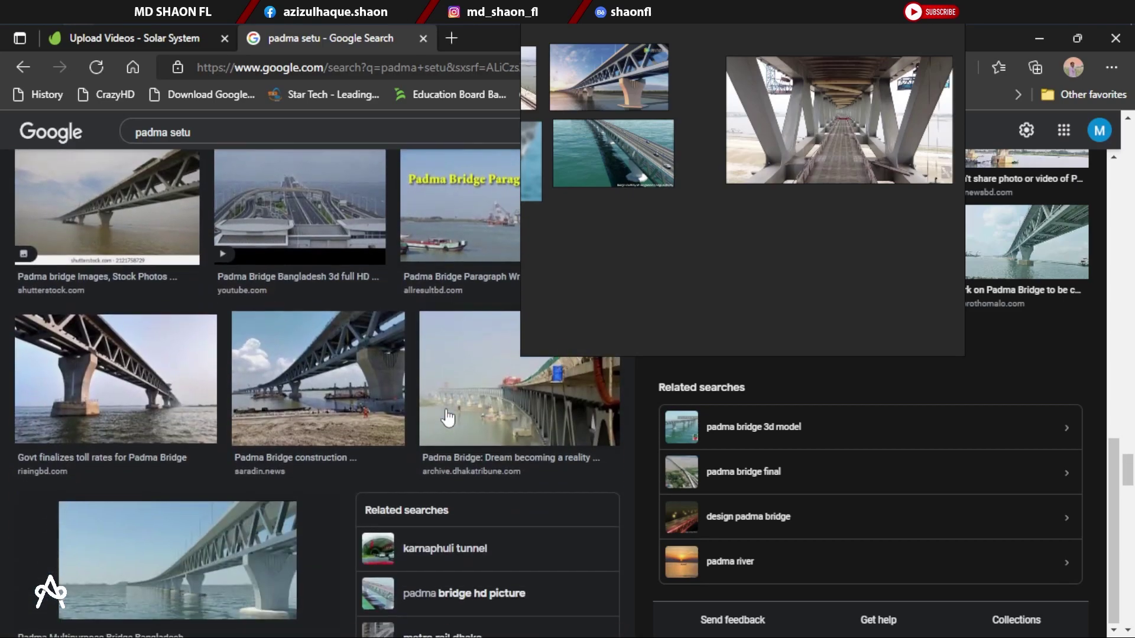
{"action": "scroll", "coordinate": [3, 367], "scroll_direction": "up", "scroll_amount": 5}
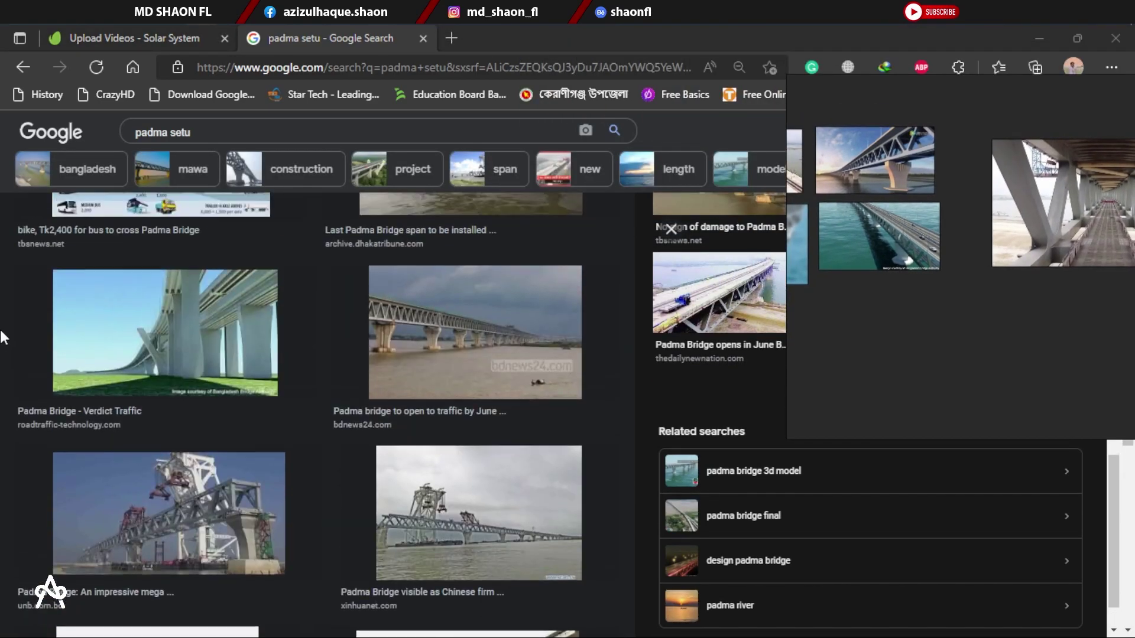
Search for 'padma setu side view' and open the alamy side-view result
{"action": "left_click", "coordinate": [272, 133]}
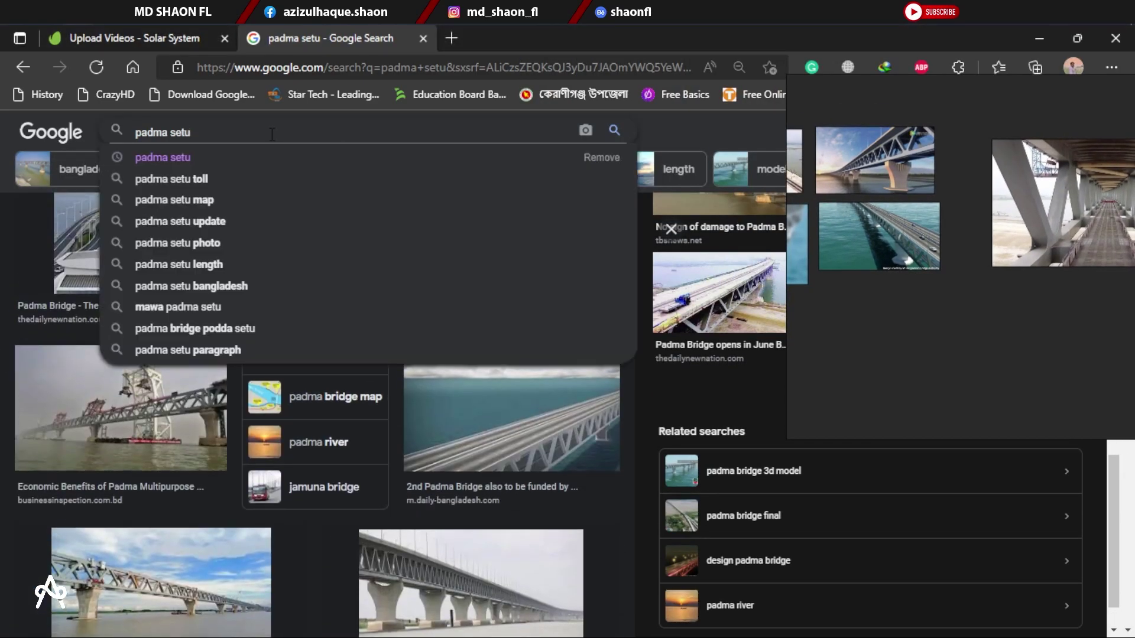
{"action": "type", "text": "sid"}
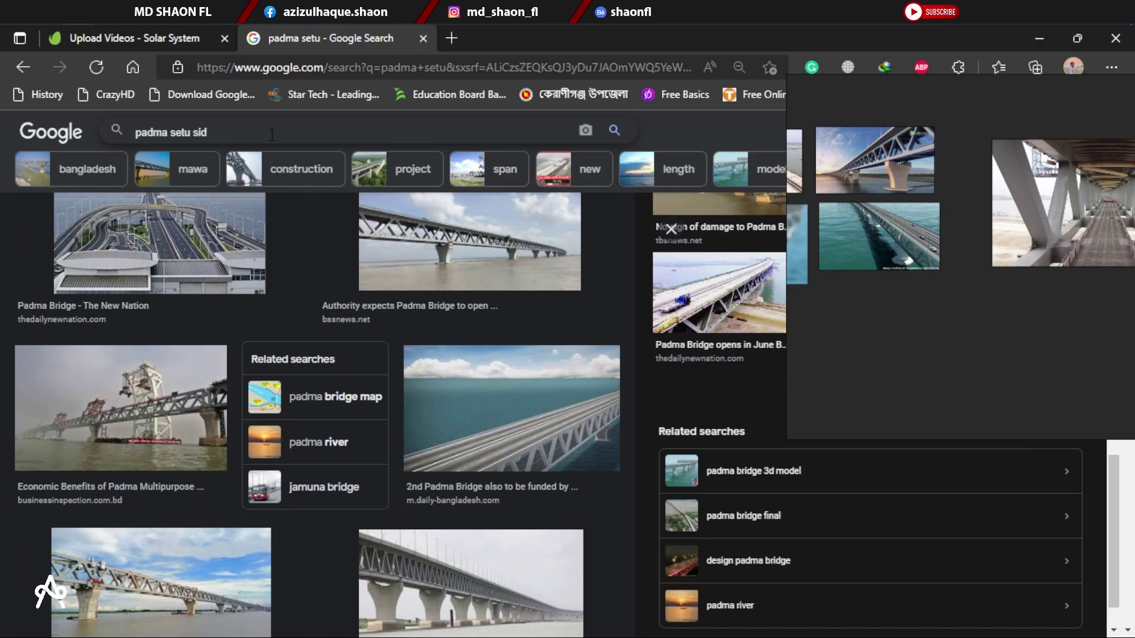
{"action": "type", "text": "e view"}
{"action": "key", "text": "Return"}
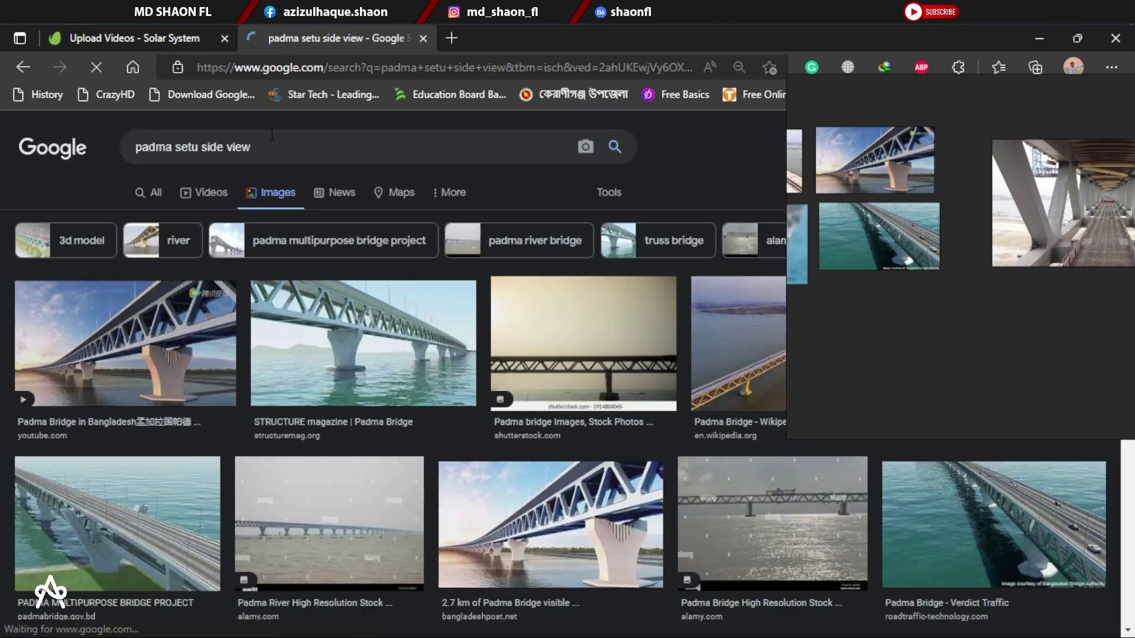
{"action": "scroll", "coordinate": [544, 300], "scroll_direction": "down", "scroll_amount": 4}
{"action": "scroll", "coordinate": [710, 443], "scroll_direction": "up", "scroll_amount": 4}
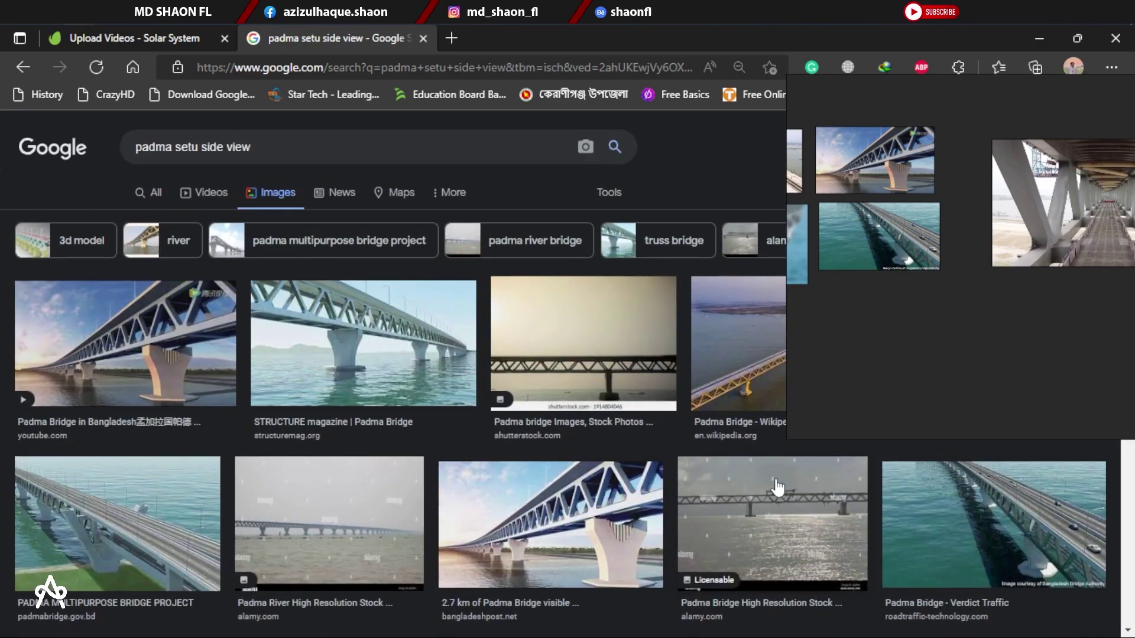
{"action": "left_click", "coordinate": [772, 491]}
{"action": "left_click_drag", "start_coordinate": [943, 304], "coordinate": [168, 239]}
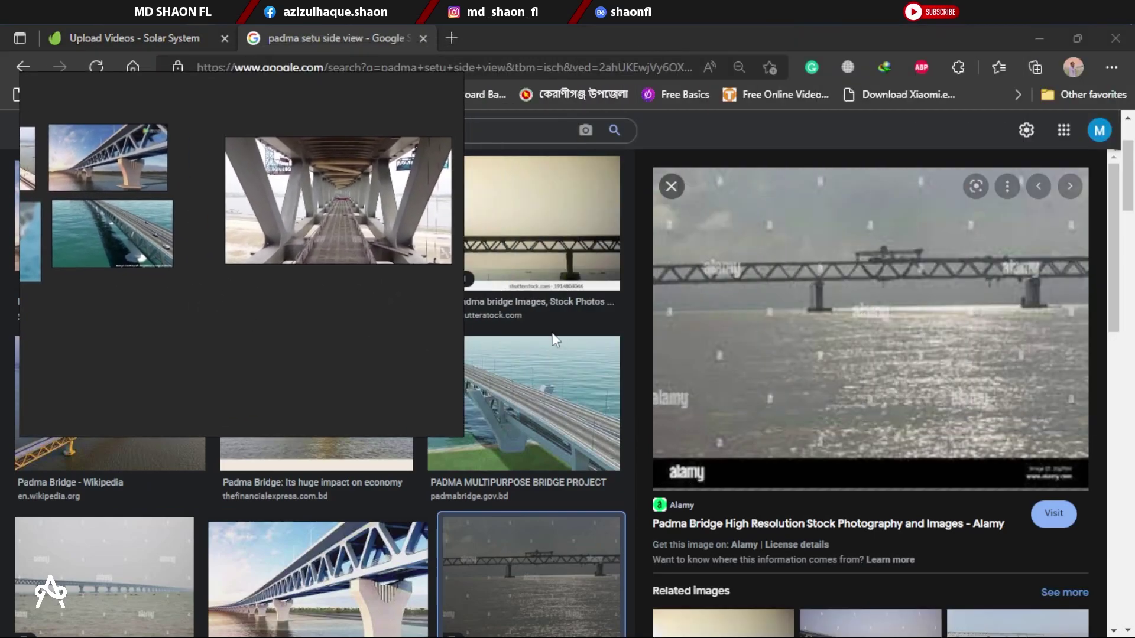
Add the Shutterstock side-view photo to the board, enlarged below the underside photo
{"action": "scroll", "coordinate": [867, 322], "scroll_direction": "down", "scroll_amount": 3}
{"action": "scroll", "coordinate": [931, 335], "scroll_direction": "down", "scroll_amount": 4}
{"action": "left_click", "coordinate": [786, 269]}
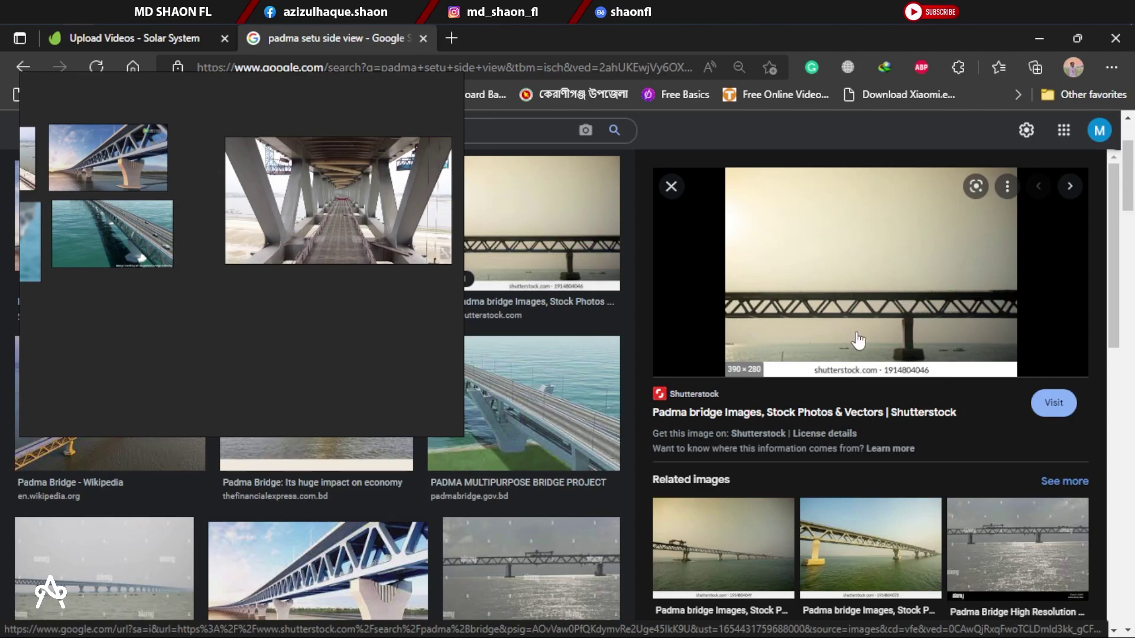
{"action": "left_click_drag", "start_coordinate": [918, 302], "coordinate": [457, 233]}
{"action": "left_click_drag", "start_coordinate": [365, 330], "coordinate": [306, 360]}
{"action": "left_click", "coordinate": [193, 360]}
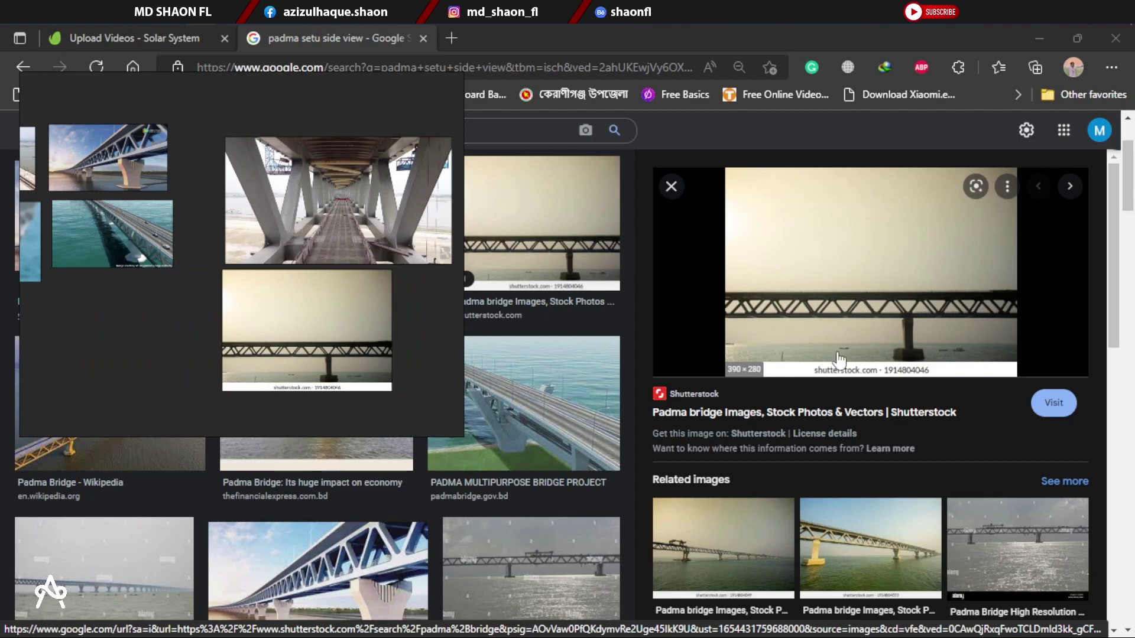
Move the reference board window over the right side of the screen
{"action": "scroll", "coordinate": [843, 358], "scroll_direction": "down", "scroll_amount": 5}
{"action": "scroll", "coordinate": [849, 360], "scroll_direction": "down", "scroll_amount": 6}
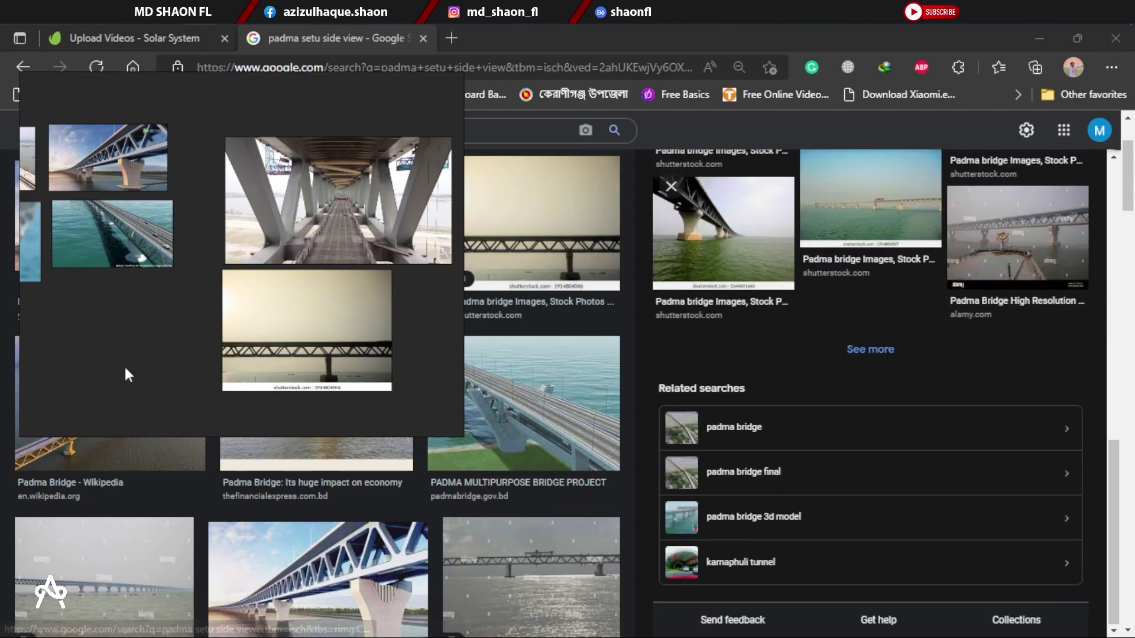
{"action": "left_click_drag", "start_coordinate": [126, 372], "coordinate": [624, 367]}
{"action": "scroll", "coordinate": [627, 354], "scroll_direction": "down", "scroll_amount": 3}
Shift the board images up and nudge the underside and side-view photo pair into place
{"action": "middle_click_drag", "start_coordinate": [597, 346], "coordinate": [686, 317]}
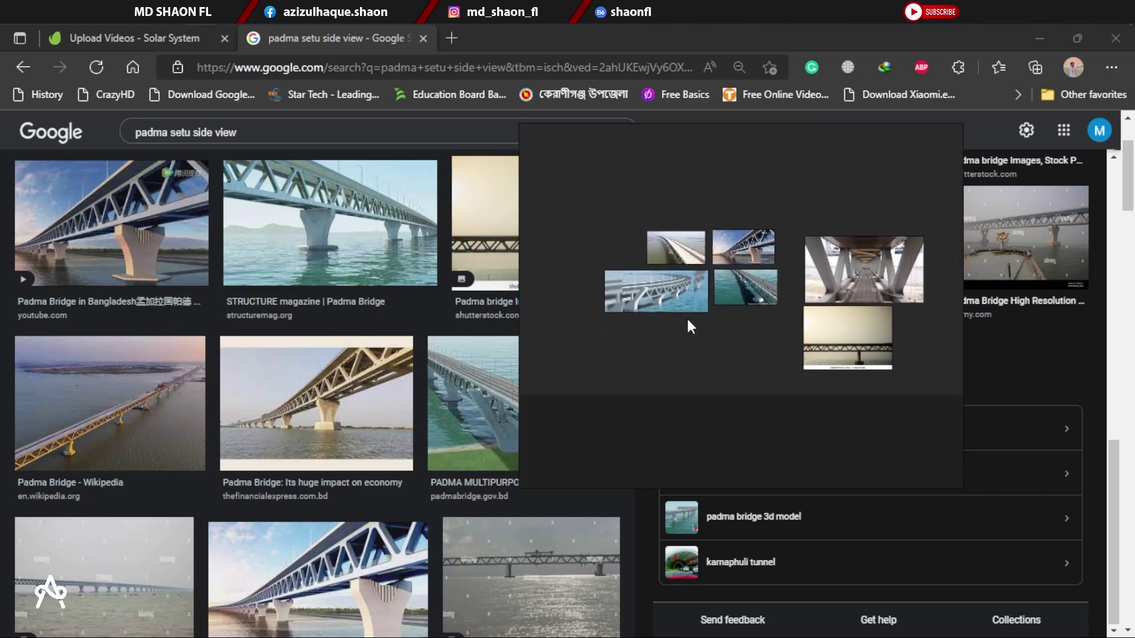
{"action": "left_click", "coordinate": [840, 290]}
{"action": "left_click_drag", "start_coordinate": [869, 287], "coordinate": [869, 283]}
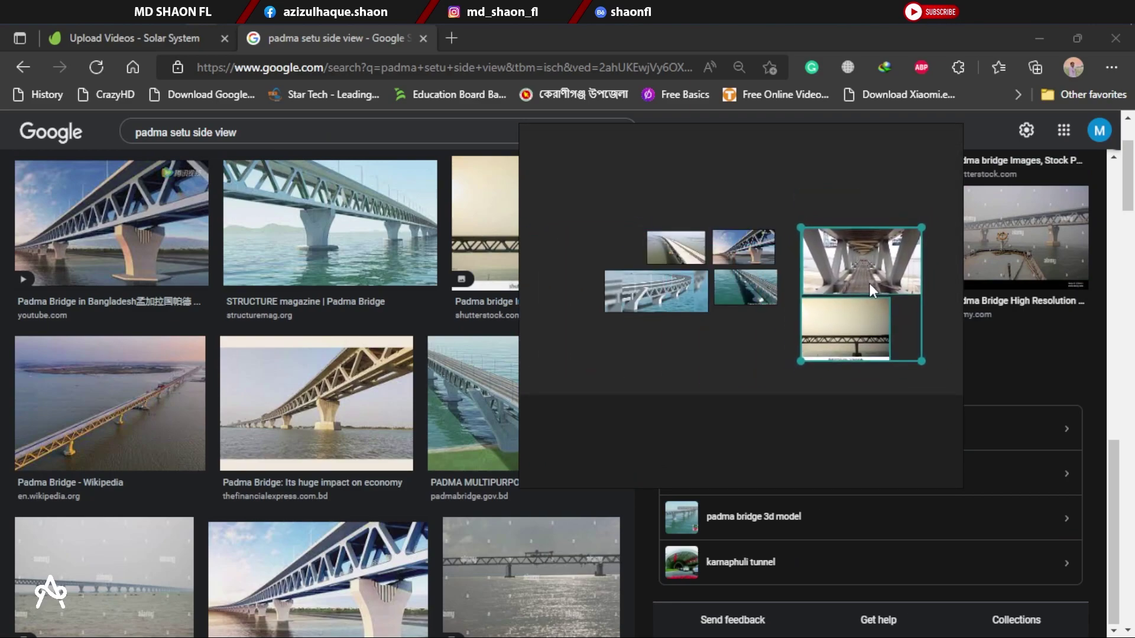
{"action": "left_click", "coordinate": [907, 346]}
{"action": "left_click_drag", "start_coordinate": [915, 376], "coordinate": [886, 337]}
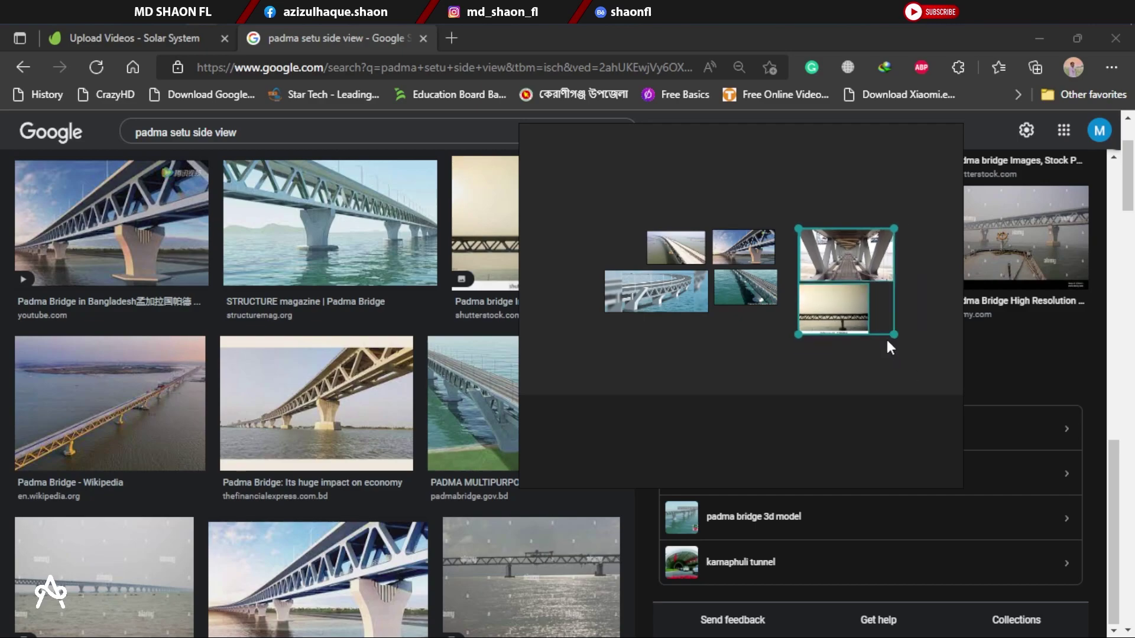
{"action": "double_click", "coordinate": [836, 308]}
{"action": "double_click", "coordinate": [814, 311]}
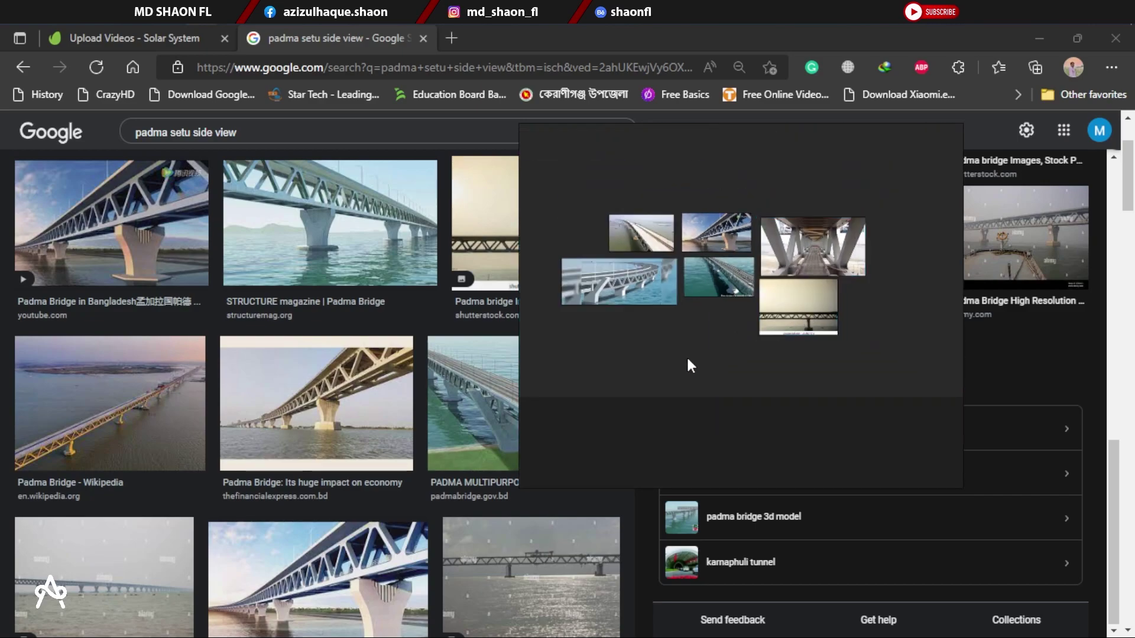
Move the PureRef window to the right and shrink it from the corner
{"action": "right_click", "coordinate": [686, 356]}
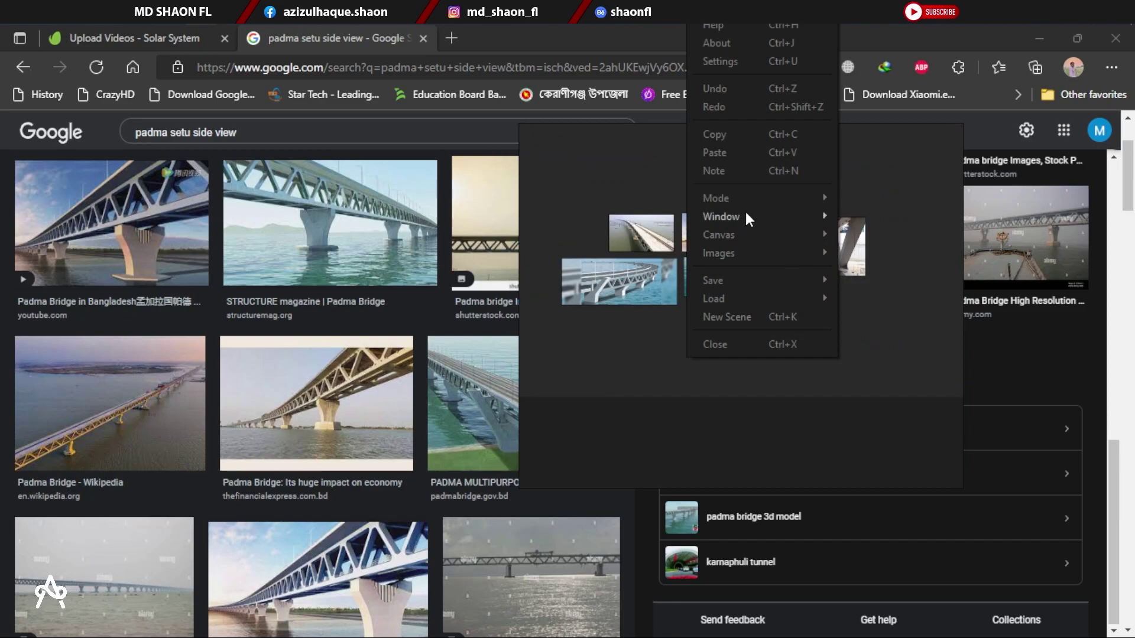
{"action": "mouse_move", "coordinate": [746, 214]}
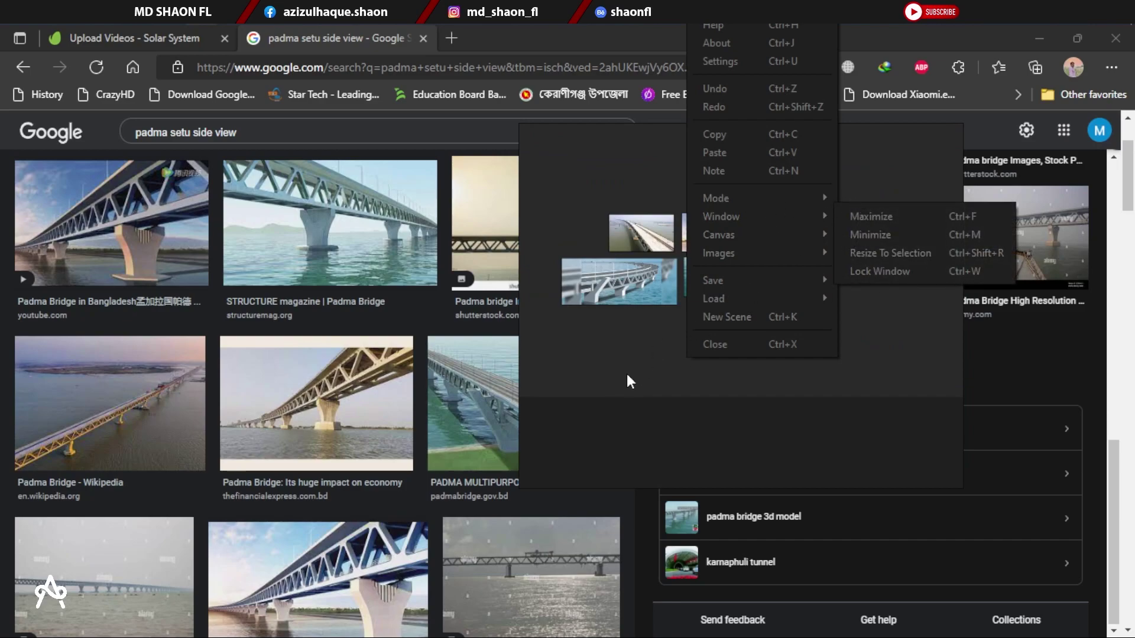
{"action": "left_click_drag", "start_coordinate": [628, 377], "coordinate": [759, 367]}
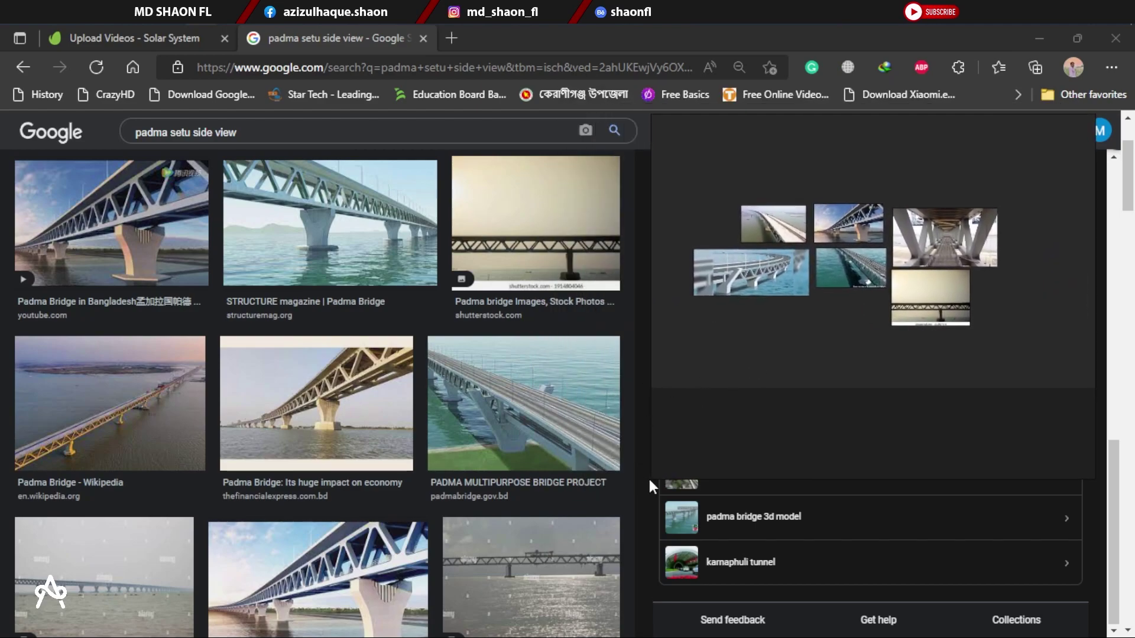
{"action": "left_click_drag", "start_coordinate": [648, 477], "coordinate": [756, 346]}
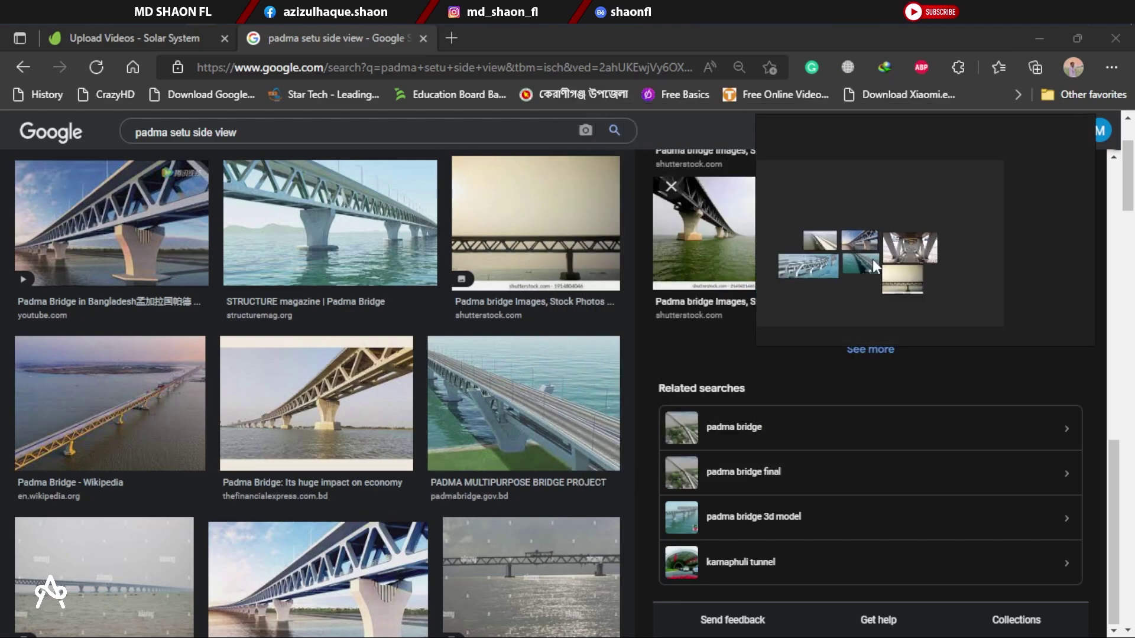
{"action": "scroll", "coordinate": [872, 266], "scroll_direction": "up", "scroll_amount": 4}
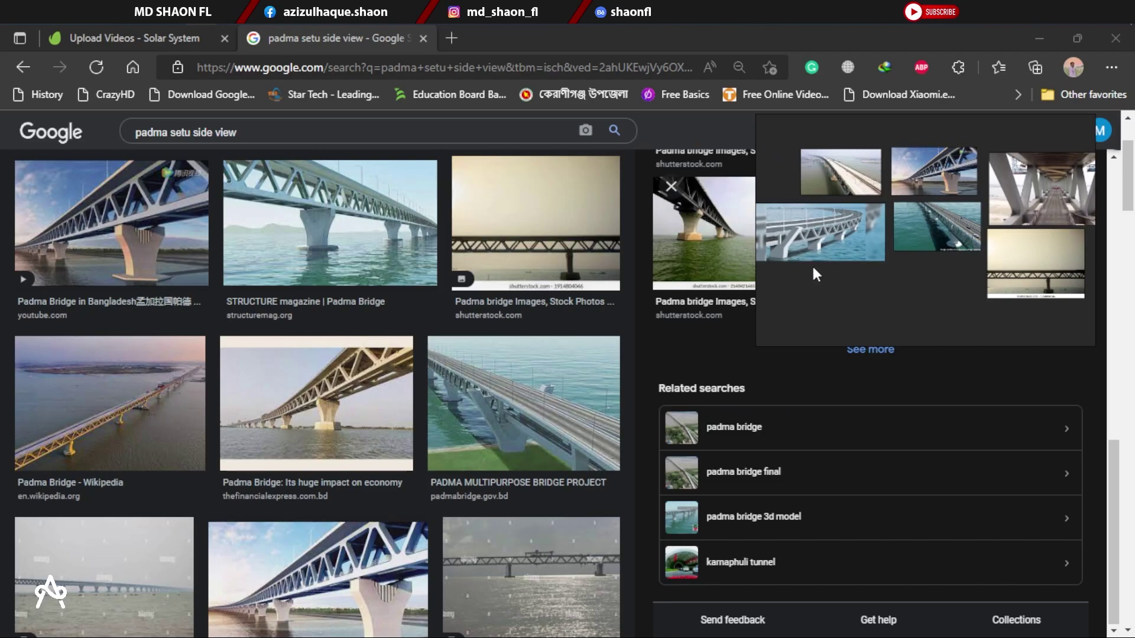
Move the curved-deck bridge photo down beneath the green-water aerial photo
{"action": "left_click", "coordinate": [828, 233]}
{"action": "left_click", "coordinate": [674, 251]}
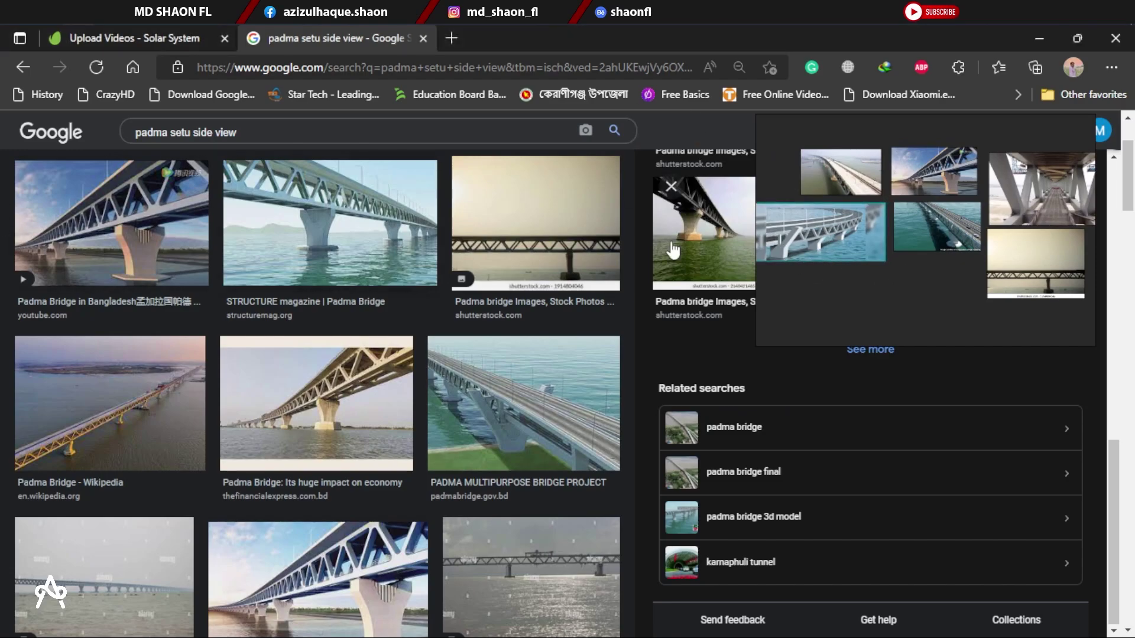
{"action": "left_click_drag", "start_coordinate": [852, 249], "coordinate": [933, 306]}
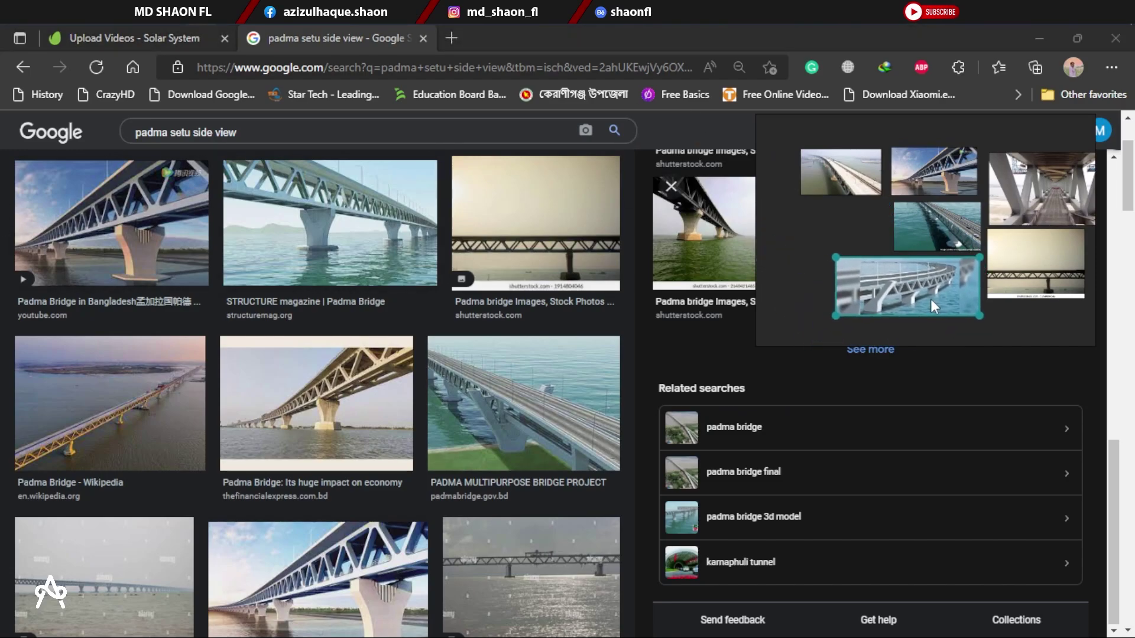
{"action": "left_click", "coordinate": [822, 258]}
{"action": "scroll", "coordinate": [875, 250], "scroll_direction": "up", "scroll_amount": 2}
{"action": "scroll", "coordinate": [895, 244], "scroll_direction": "down", "scroll_amount": 2}
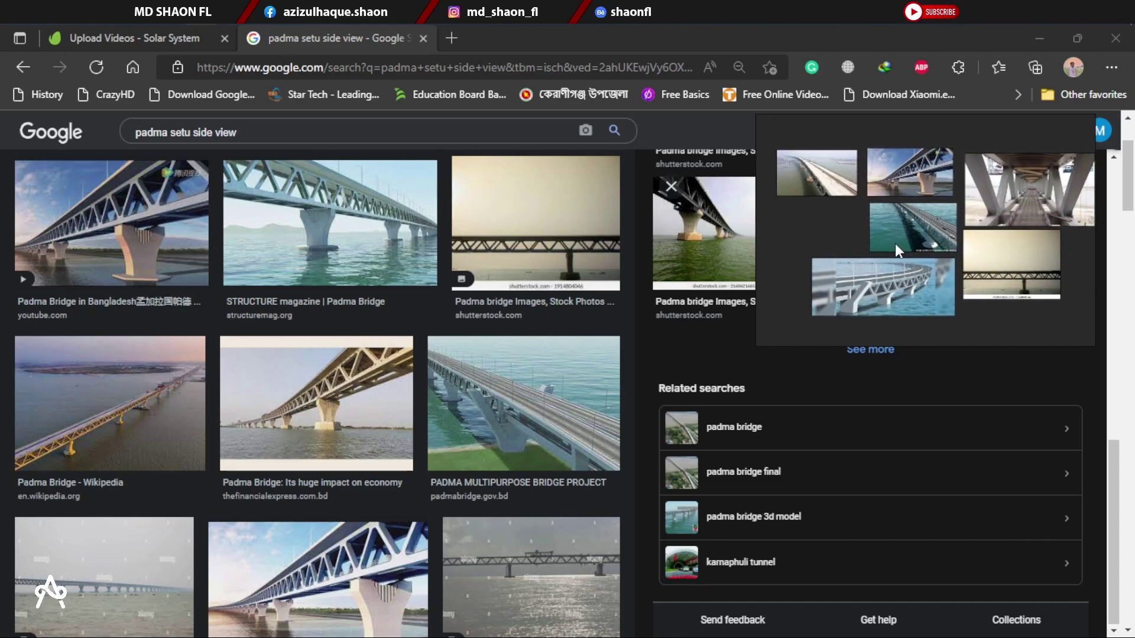
Save the PureRef board as 'ref' in a new Desktop folder named 'Podma Setu'
{"action": "right_click", "coordinate": [805, 224]}
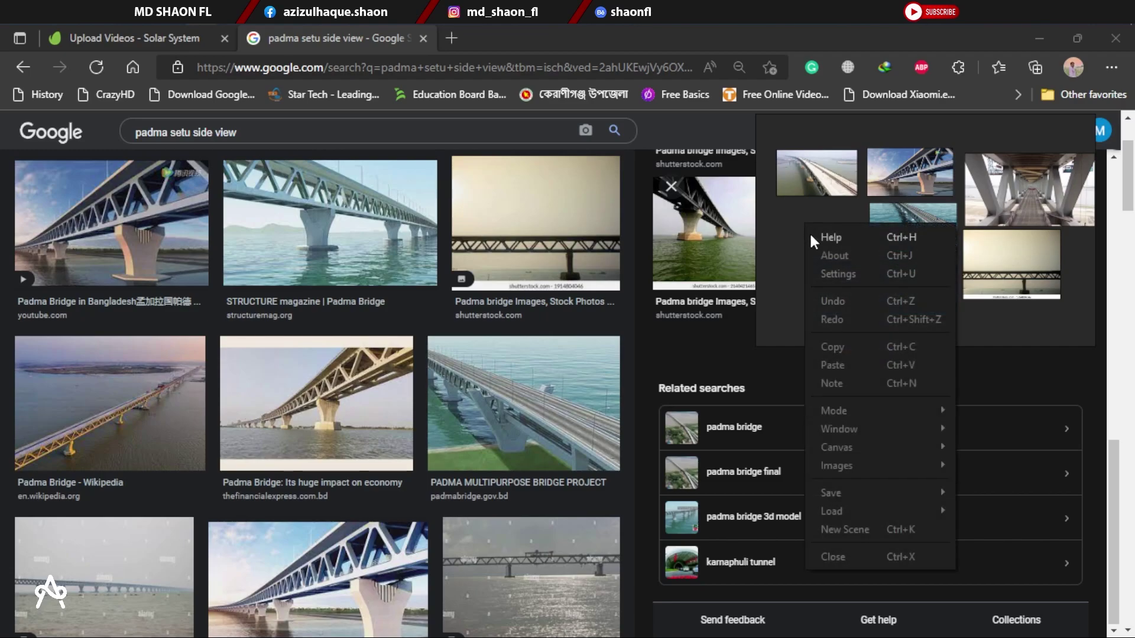
{"action": "mouse_move", "coordinate": [866, 497]}
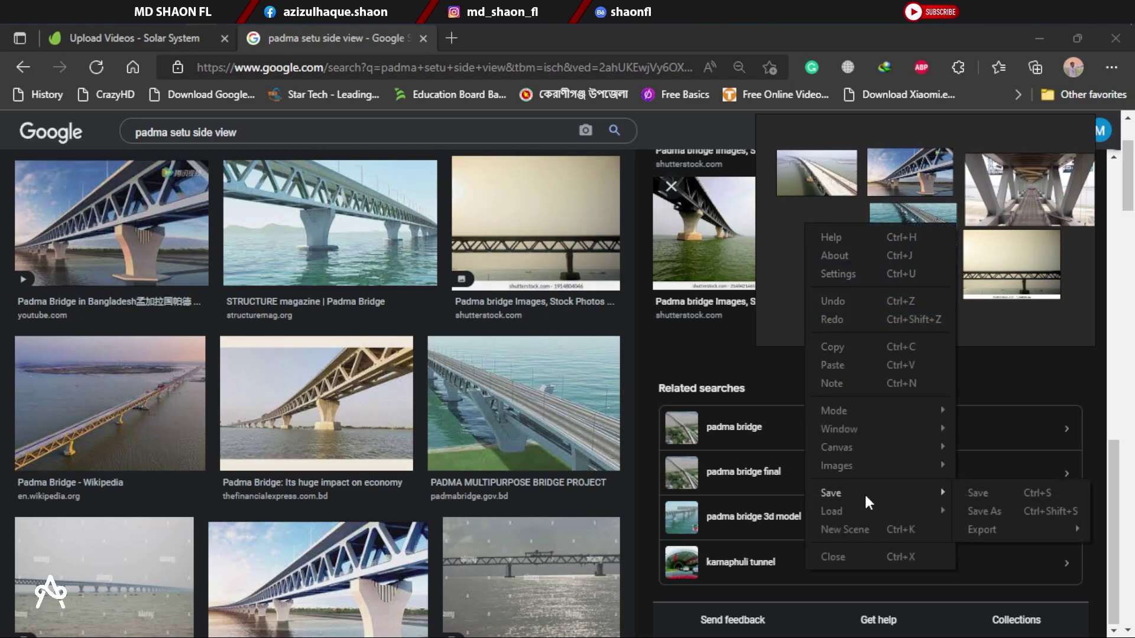
{"action": "left_click", "coordinate": [975, 490]}
{"action": "scroll", "coordinate": [810, 301], "scroll_direction": "down", "scroll_amount": 2}
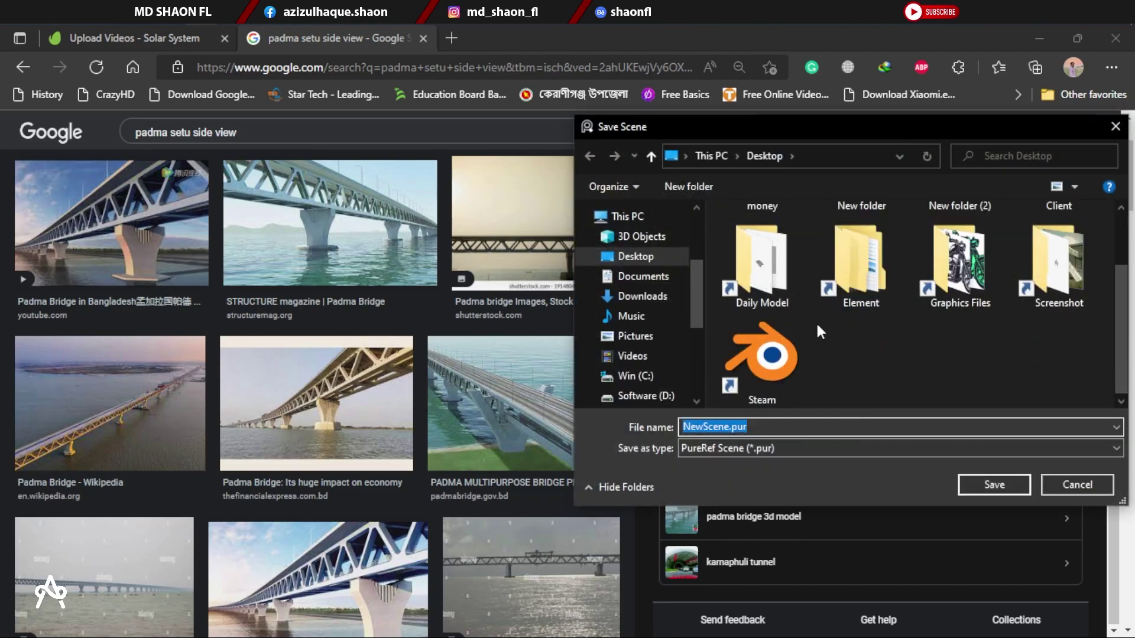
{"action": "left_click", "coordinate": [692, 186]}
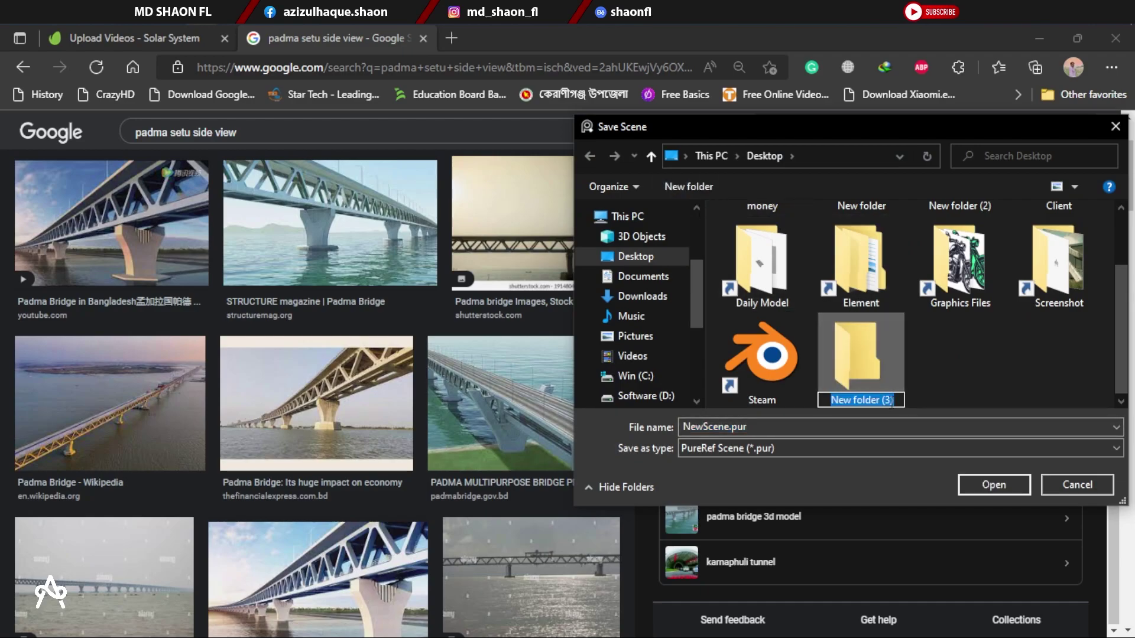
{"action": "type", "text": "Podma"}
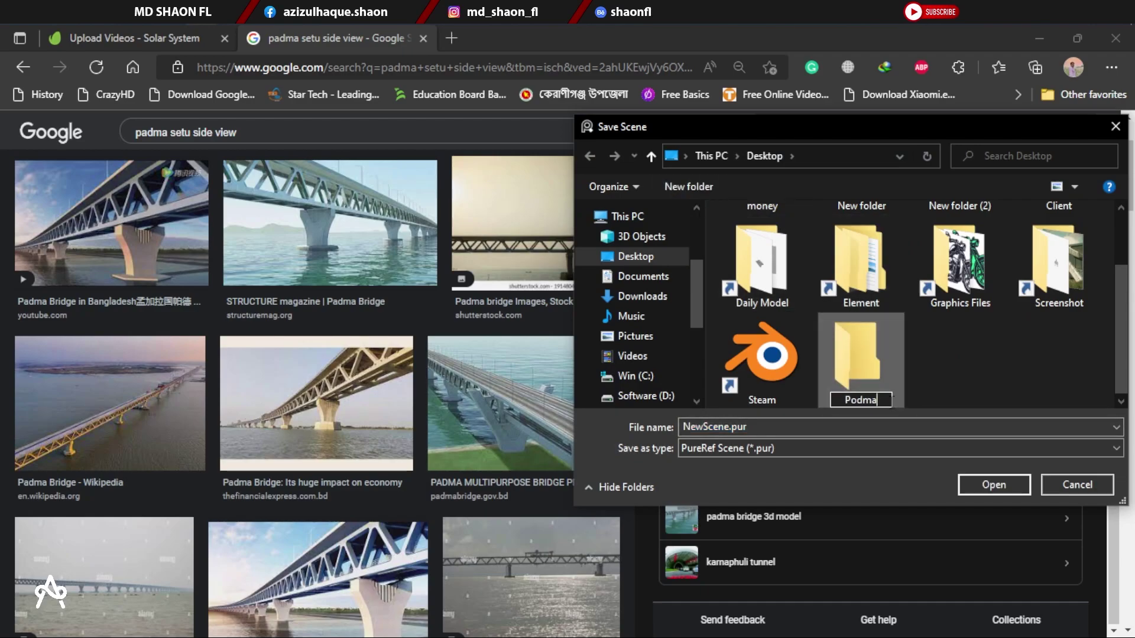
{"action": "type", "text": " Setu"}
{"action": "key", "text": "Return"}
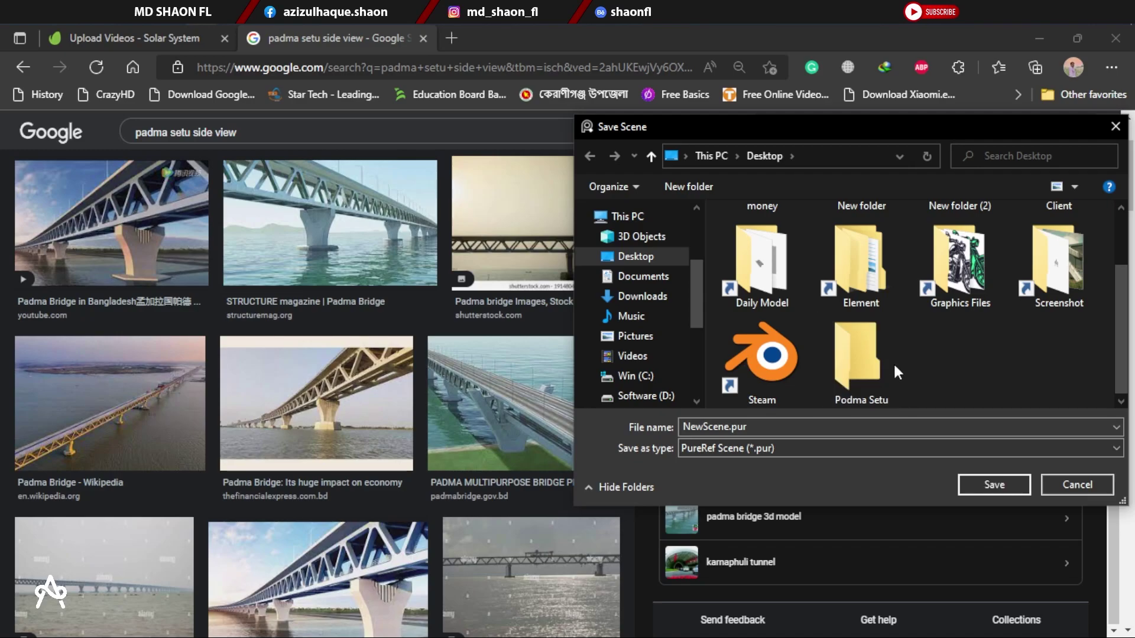
{"action": "double_click", "coordinate": [869, 364]}
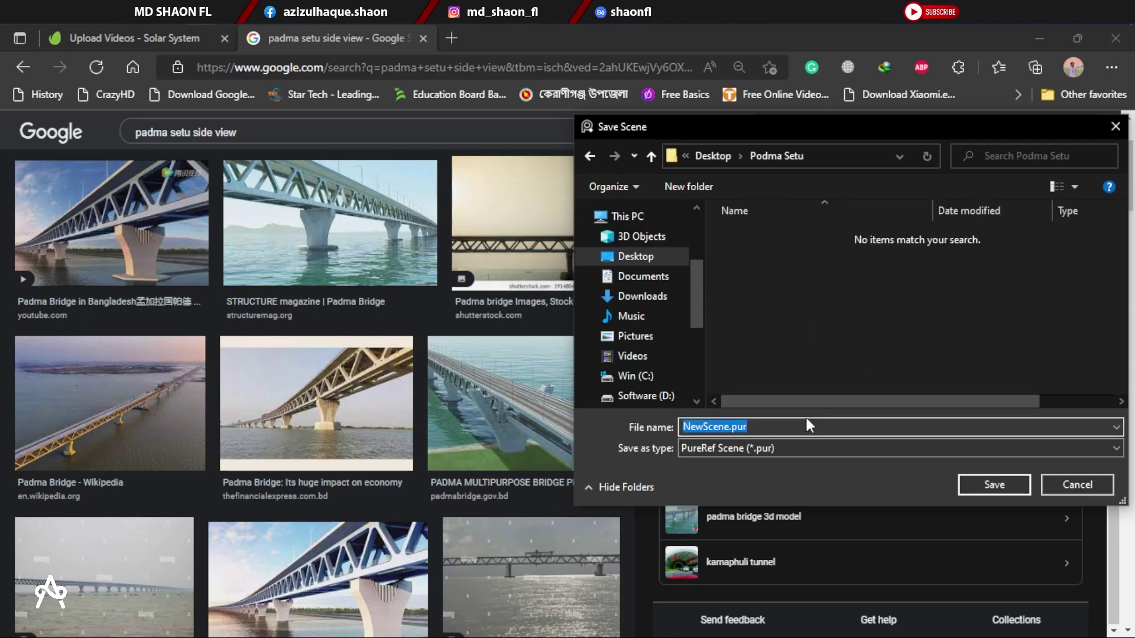
{"action": "type", "text": "ref"}
{"action": "left_click", "coordinate": [993, 485]}
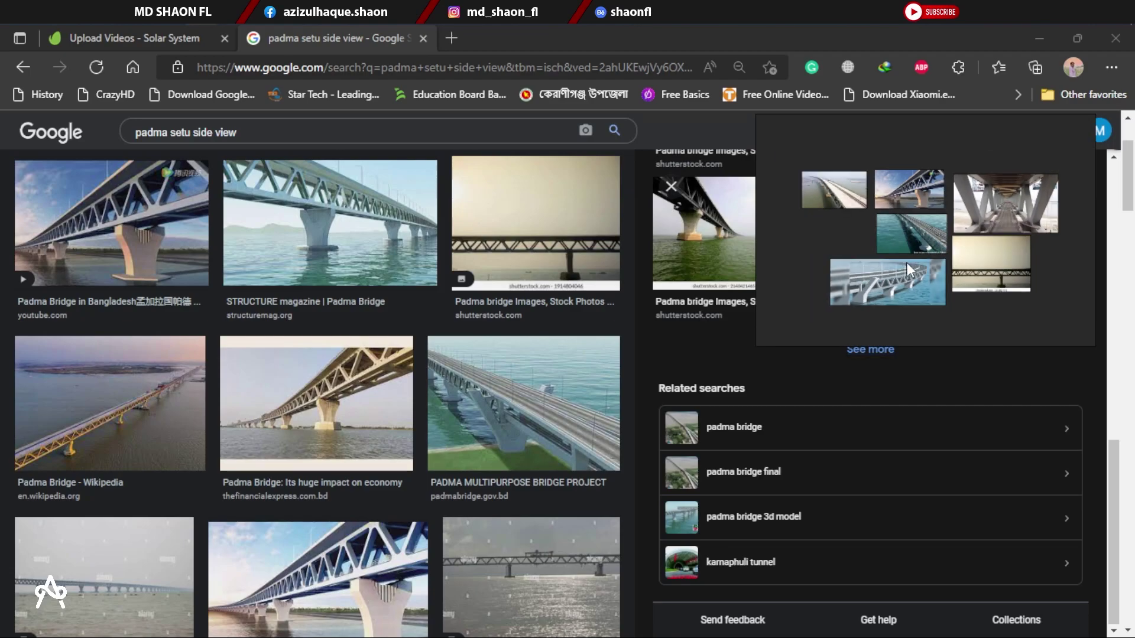
Return to the browser's image results, open a new tab and close the Google Images tab
{"action": "left_click", "coordinate": [2, 337]}
{"action": "scroll", "coordinate": [2, 337], "scroll_direction": "down", "scroll_amount": 5}
{"action": "scroll", "coordinate": [2, 337], "scroll_direction": "down", "scroll_amount": 6}
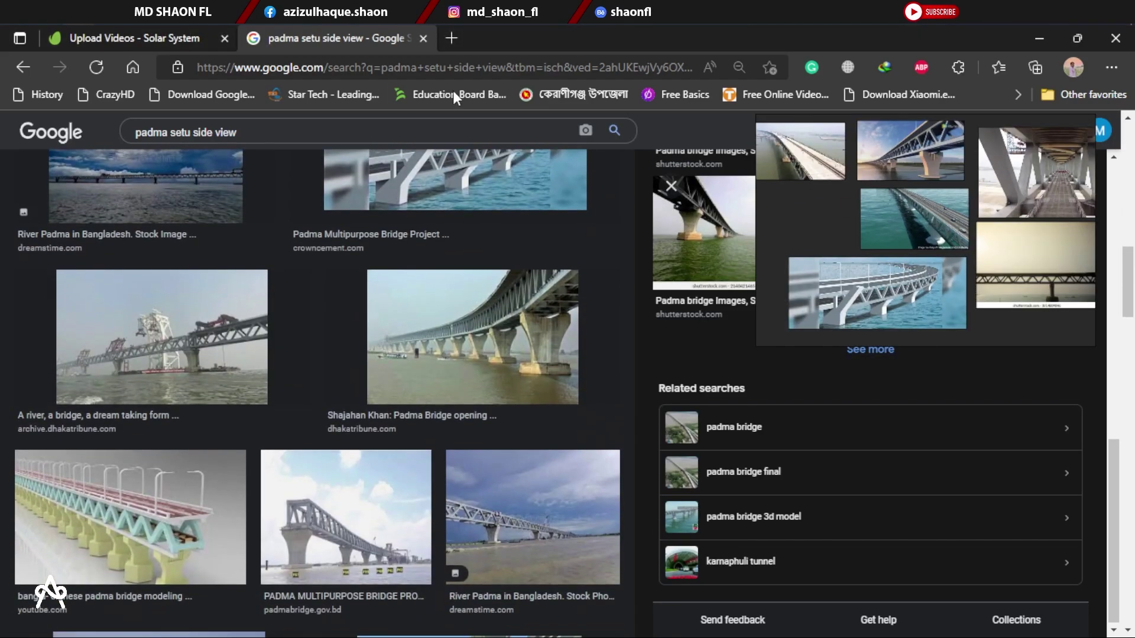
{"action": "left_click", "coordinate": [452, 38]}
{"action": "left_click", "coordinate": [423, 37]}
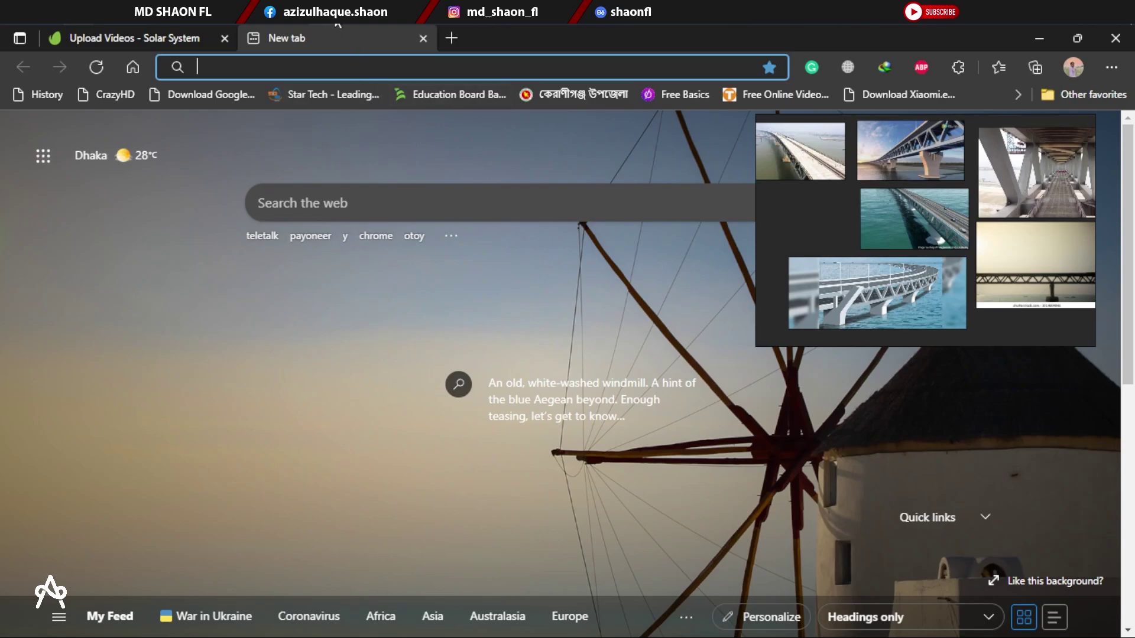
Minimize Microsoft Edge to reveal the Windows desktop
{"action": "left_click", "coordinate": [1039, 38]}
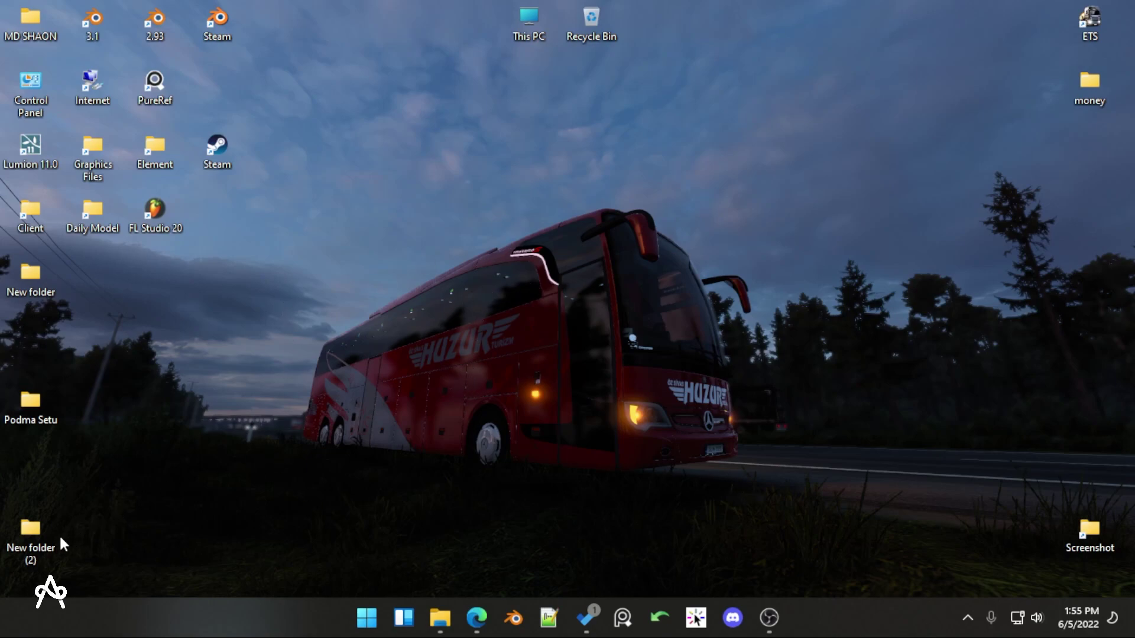
Reopen ref.pur from the Podma Setu folder in PureRef and minimize the Explorer window
{"action": "double_click", "coordinate": [39, 399]}
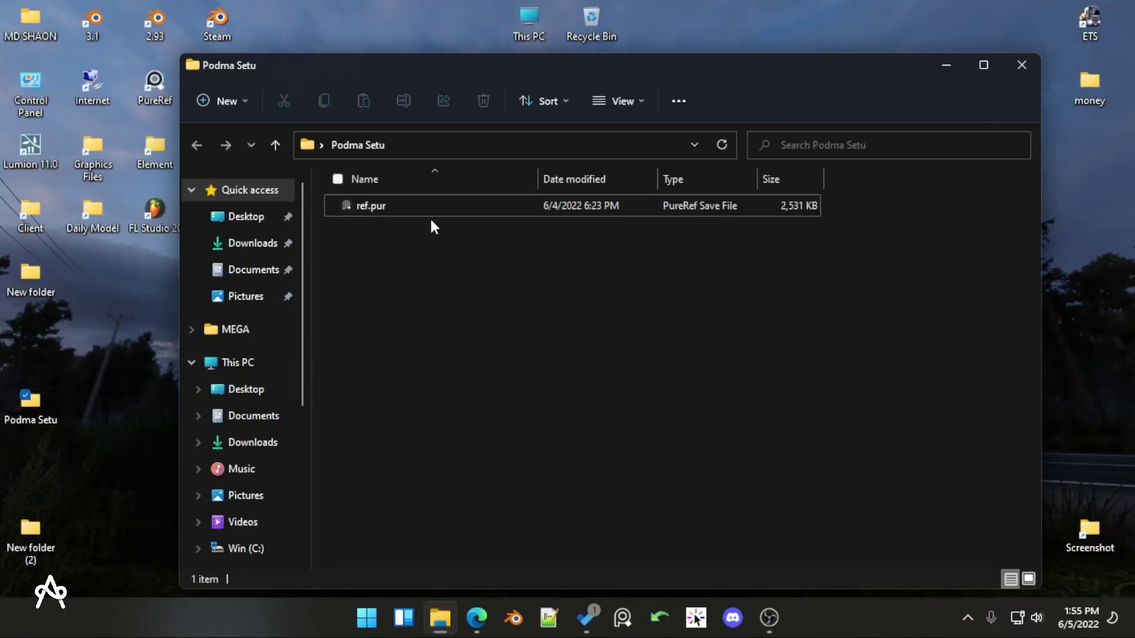
{"action": "double_click", "coordinate": [416, 207]}
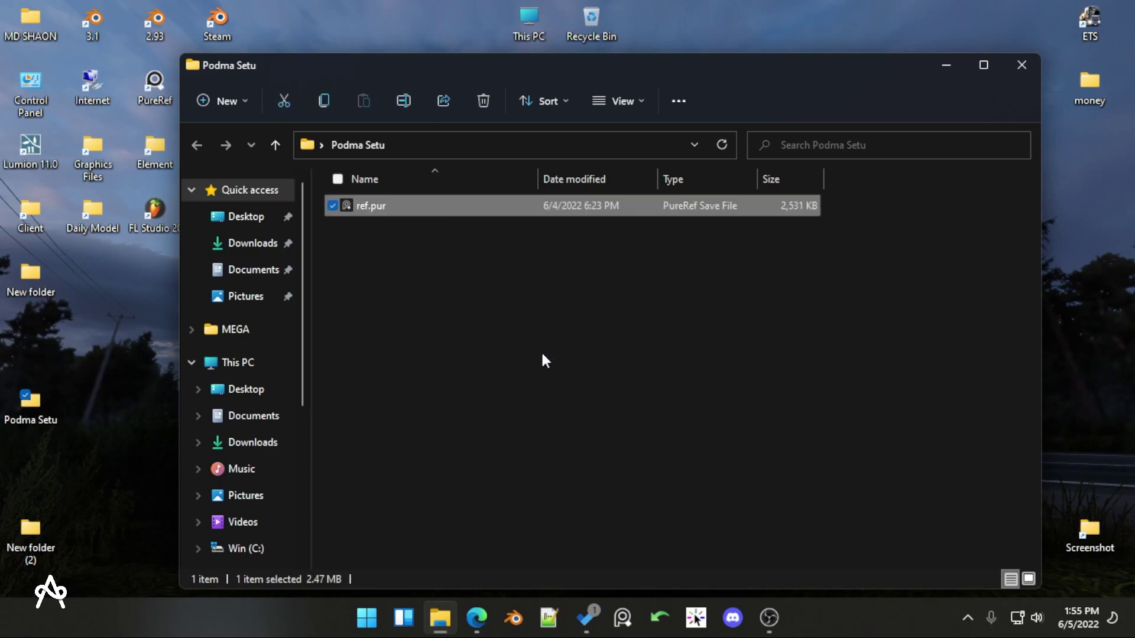
{"action": "left_click_drag", "start_coordinate": [772, 139], "coordinate": [874, 191]}
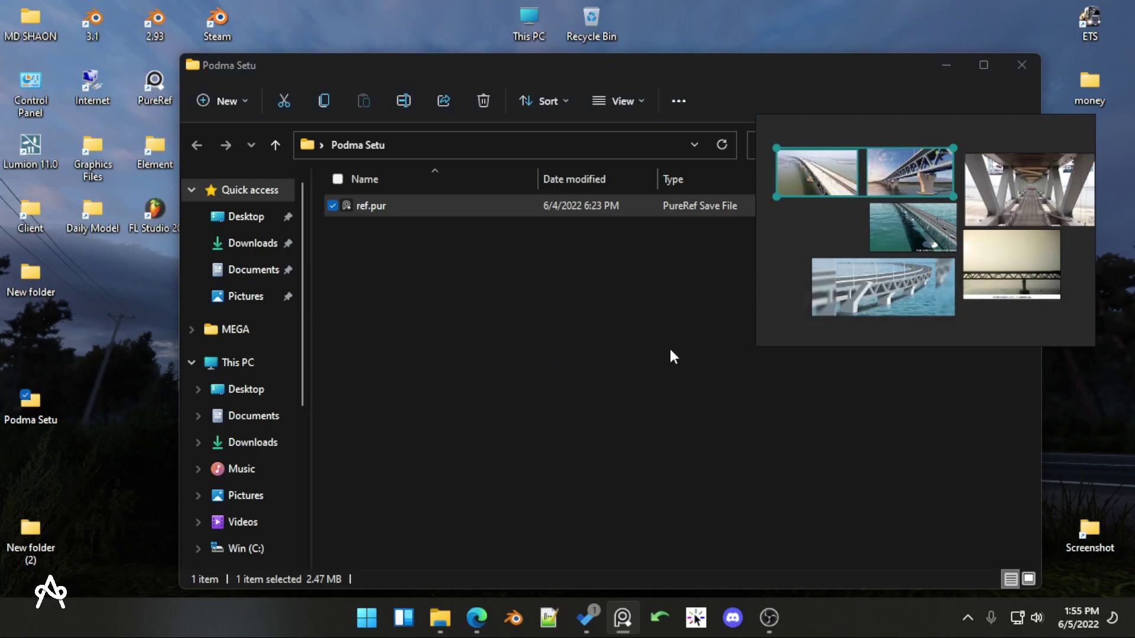
{"action": "left_click", "coordinate": [946, 65]}
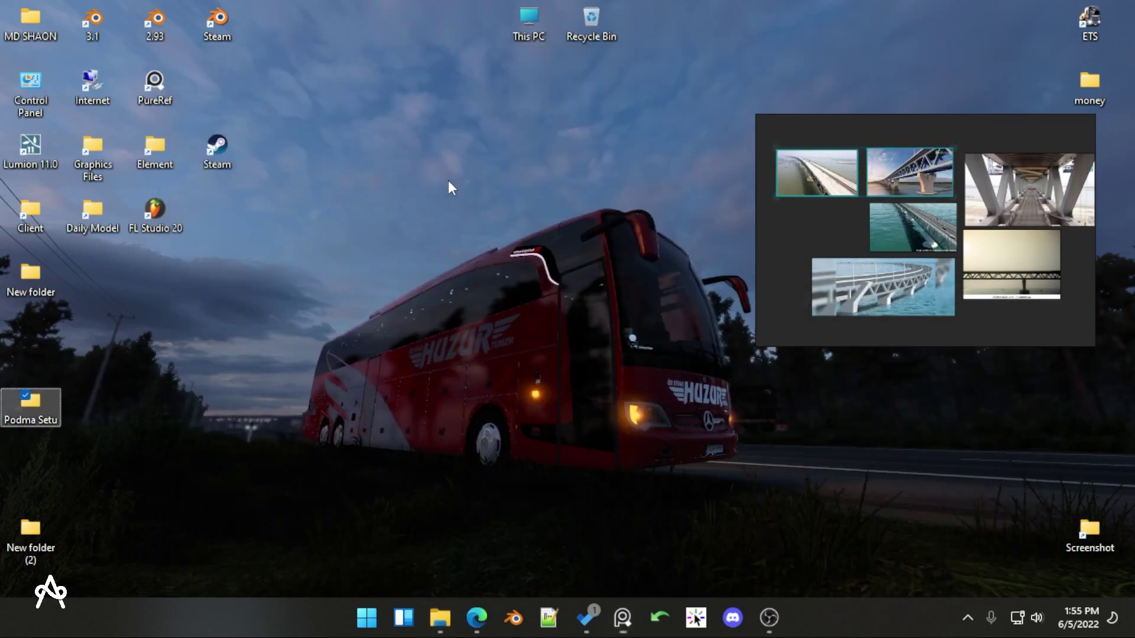
Launch Blender 3.1 past its splash screen, with the PureRef board moved up and enlarged
{"action": "left_click", "coordinate": [515, 618]}
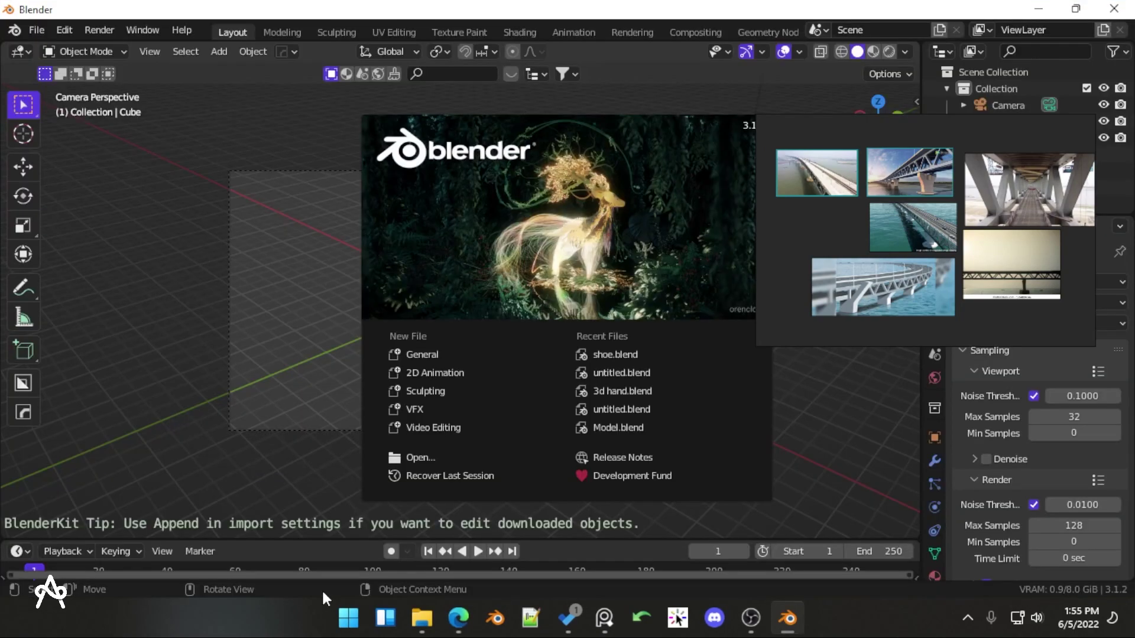
{"action": "left_click", "coordinate": [348, 621]}
{"action": "left_click", "coordinate": [348, 621]}
{"action": "left_click", "coordinate": [362, 349]}
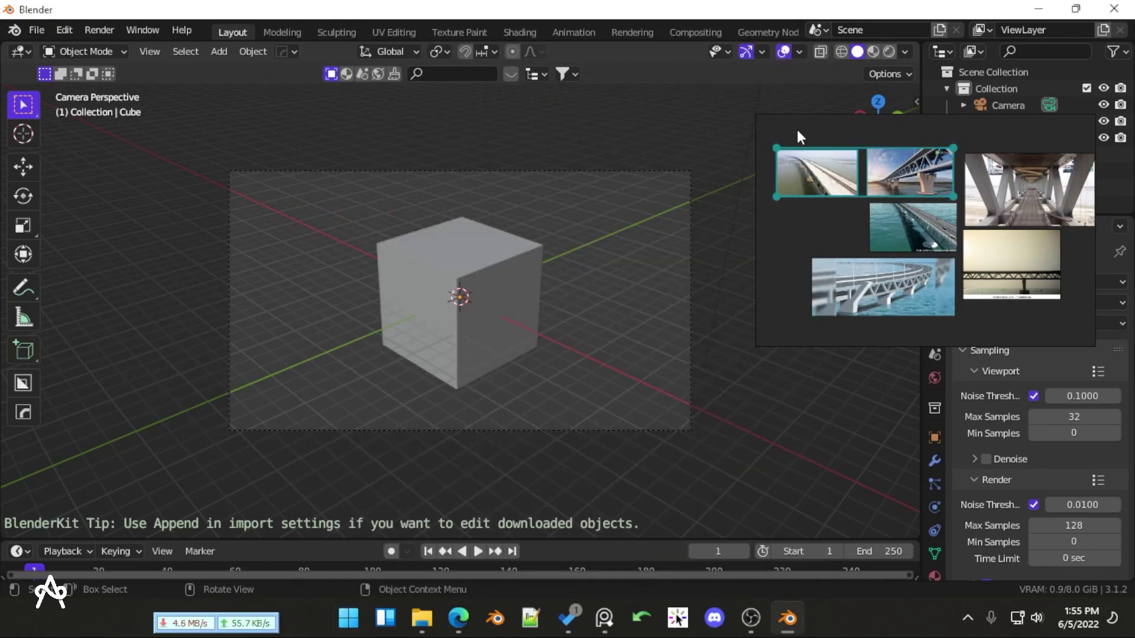
{"action": "left_click_drag", "start_coordinate": [797, 129], "coordinate": [842, 14]}
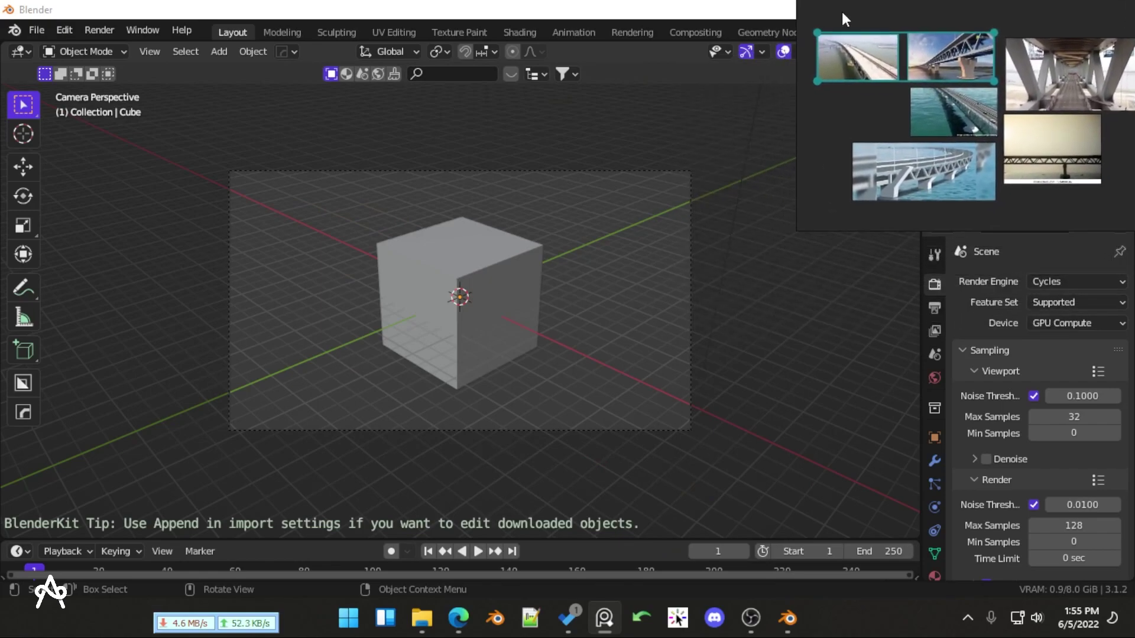
{"action": "left_click_drag", "start_coordinate": [797, 226], "coordinate": [768, 285]}
Inspect the drone photo and the truss-bridge photo up close, fitting each to the window
{"action": "left_click", "coordinate": [803, 207]}
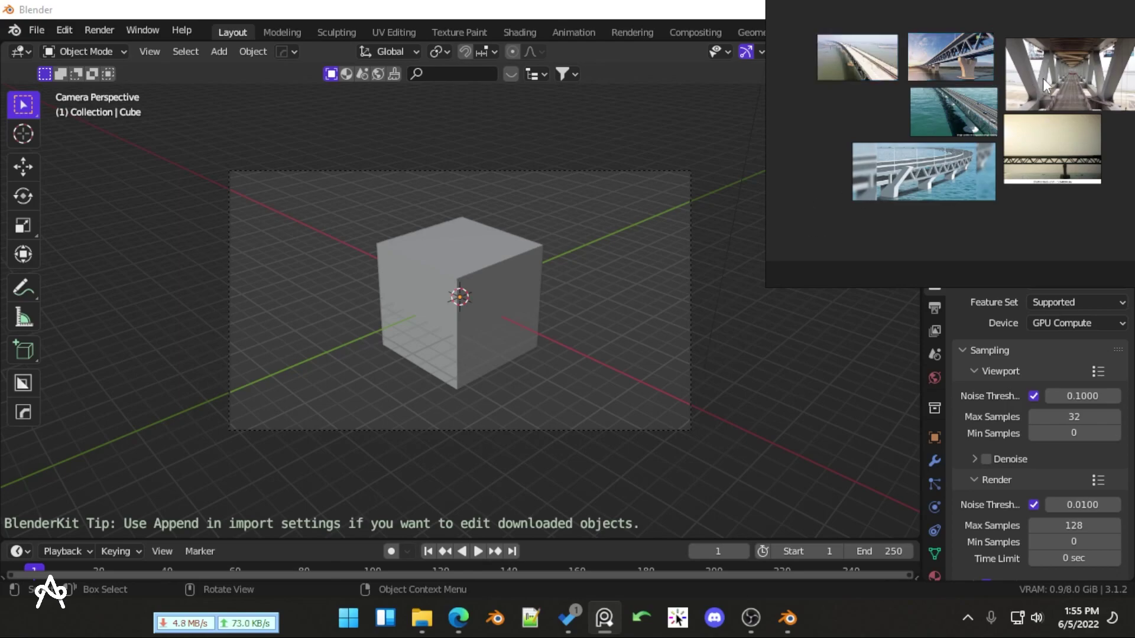
{"action": "double_click", "coordinate": [871, 62]}
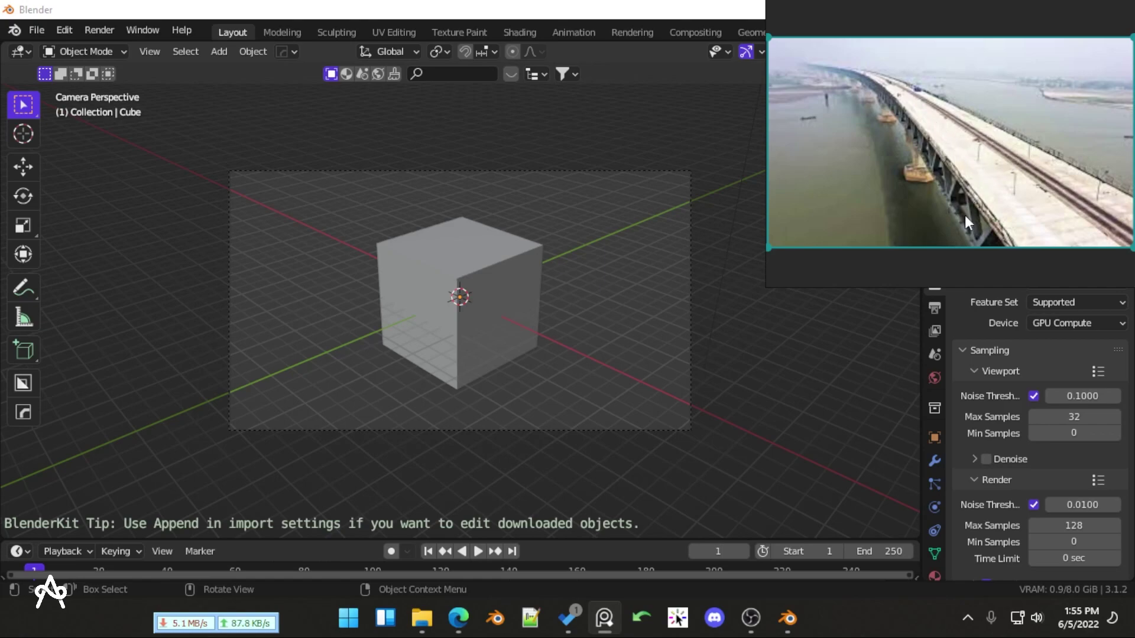
{"action": "double_click", "coordinate": [970, 197]}
{"action": "double_click", "coordinate": [1055, 171]}
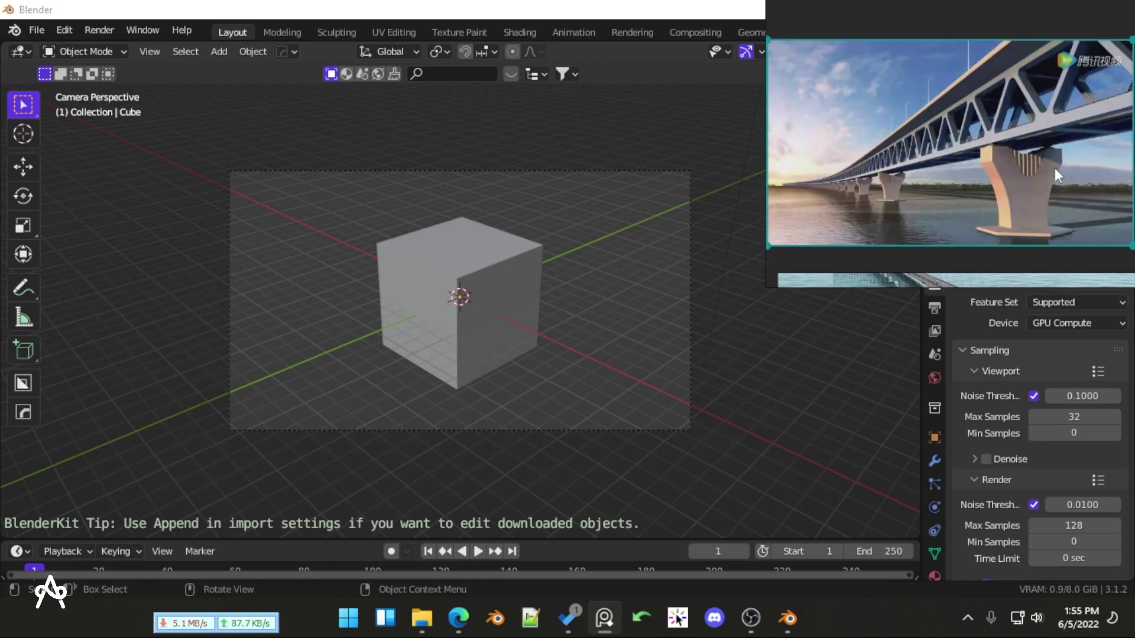
{"action": "scroll", "coordinate": [1029, 94], "scroll_direction": "up", "scroll_amount": 2}
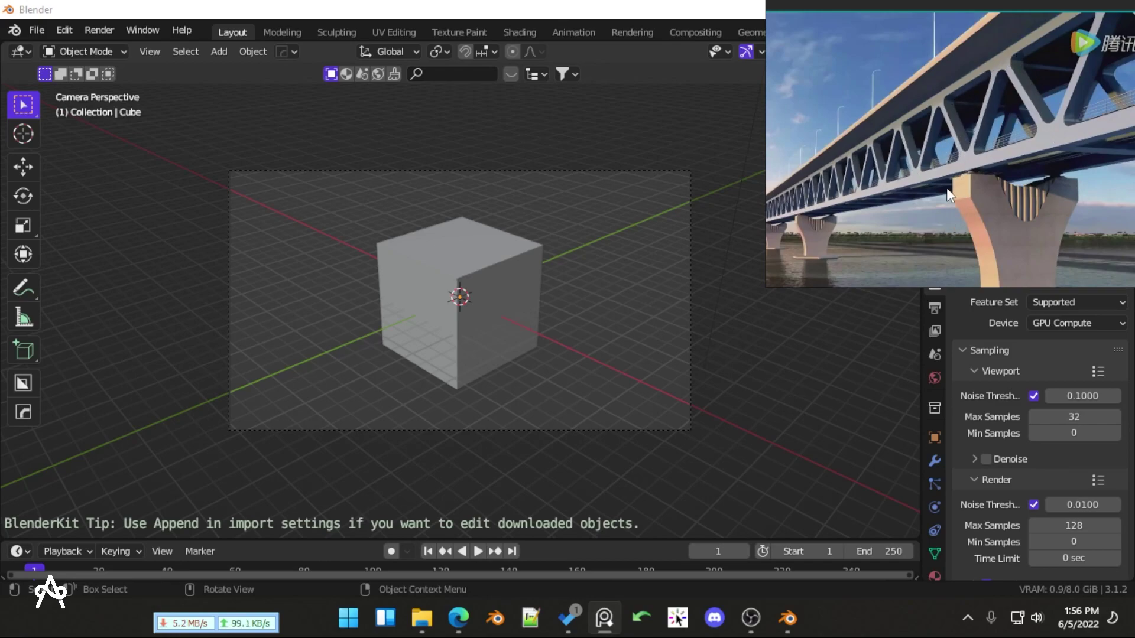
{"action": "scroll", "coordinate": [946, 179], "scroll_direction": "down", "scroll_amount": 3}
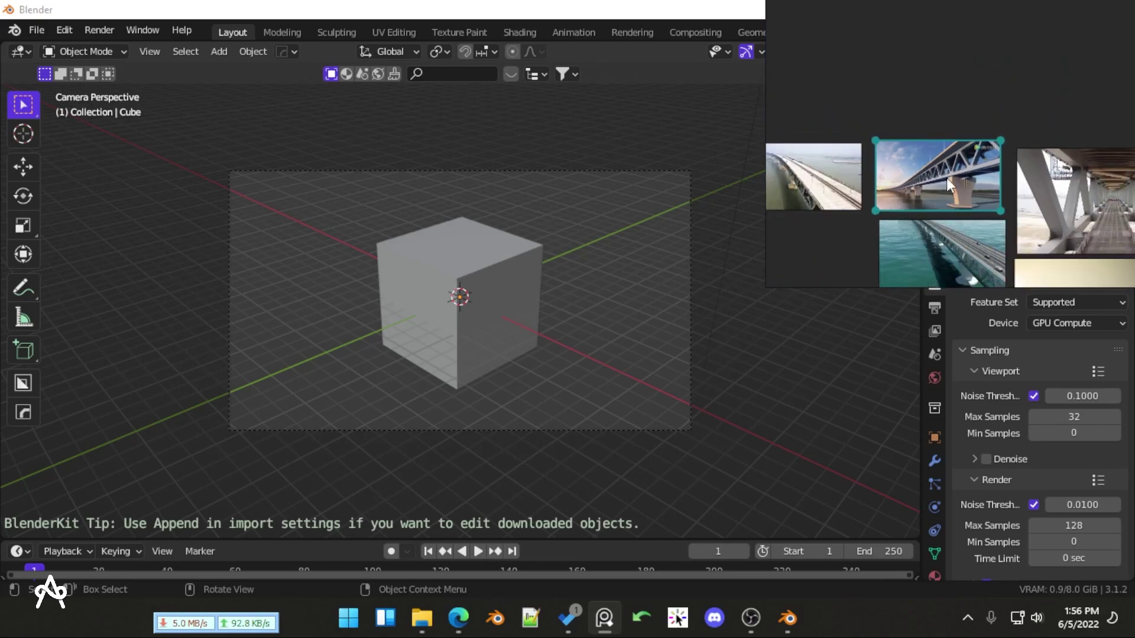
Fit the under-bridge and sky-and-pier photos, zooming in to study the pier
{"action": "left_click", "coordinate": [1064, 210]}
{"action": "double_click", "coordinate": [1064, 209]}
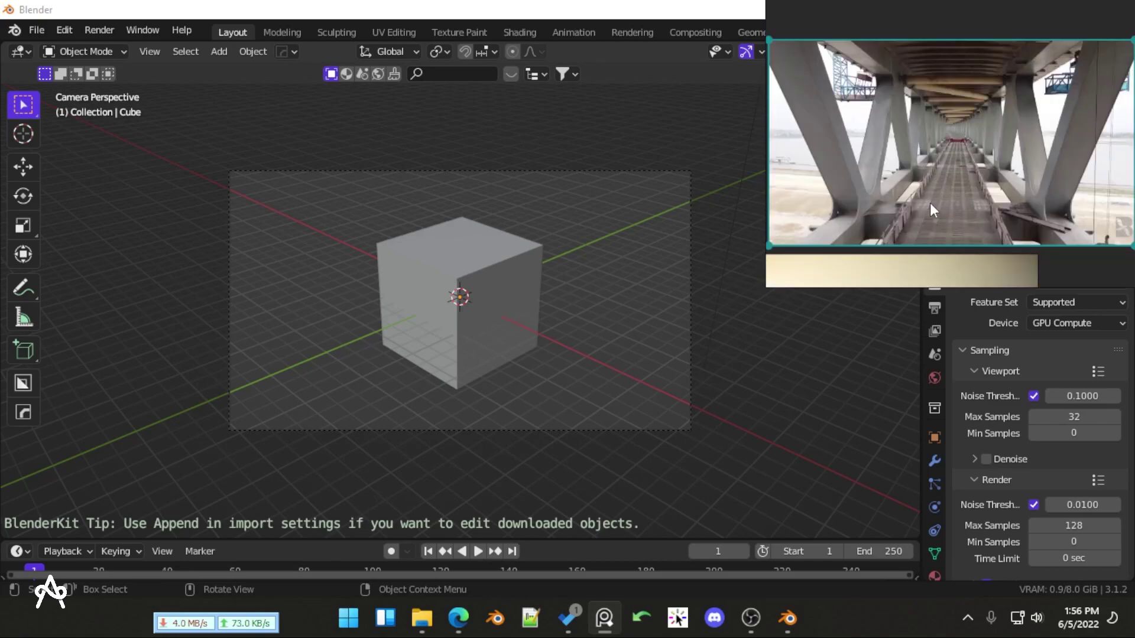
{"action": "scroll", "coordinate": [931, 195], "scroll_direction": "down", "scroll_amount": 5}
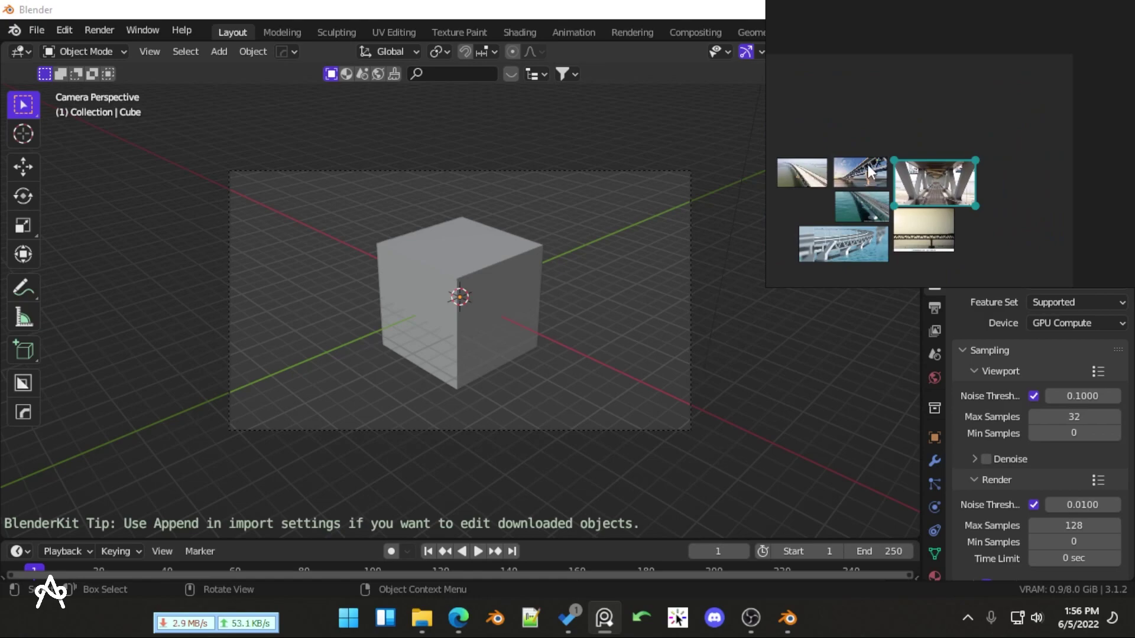
{"action": "scroll", "coordinate": [927, 214], "scroll_direction": "up", "scroll_amount": 4}
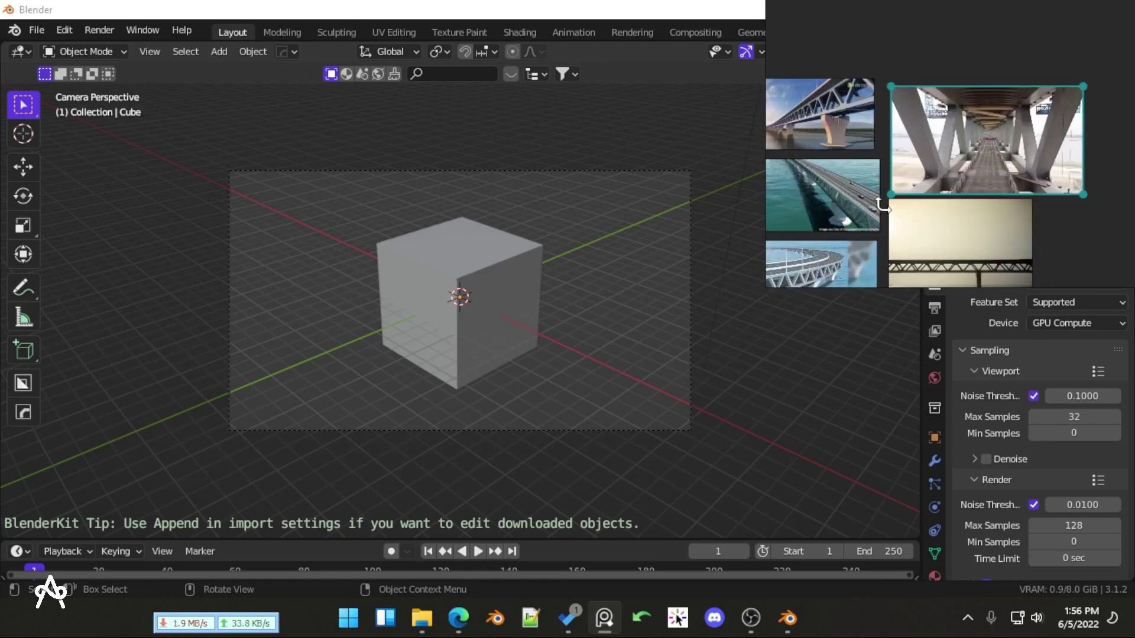
{"action": "middle_click_drag", "start_coordinate": [887, 204], "coordinate": [909, 210]}
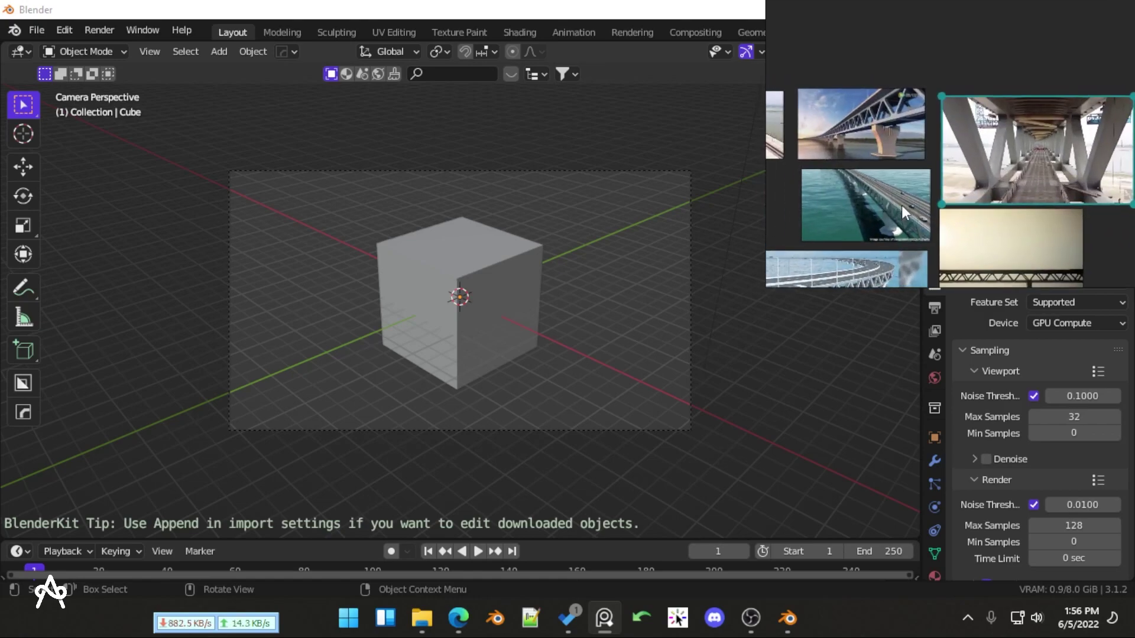
{"action": "double_click", "coordinate": [871, 131]}
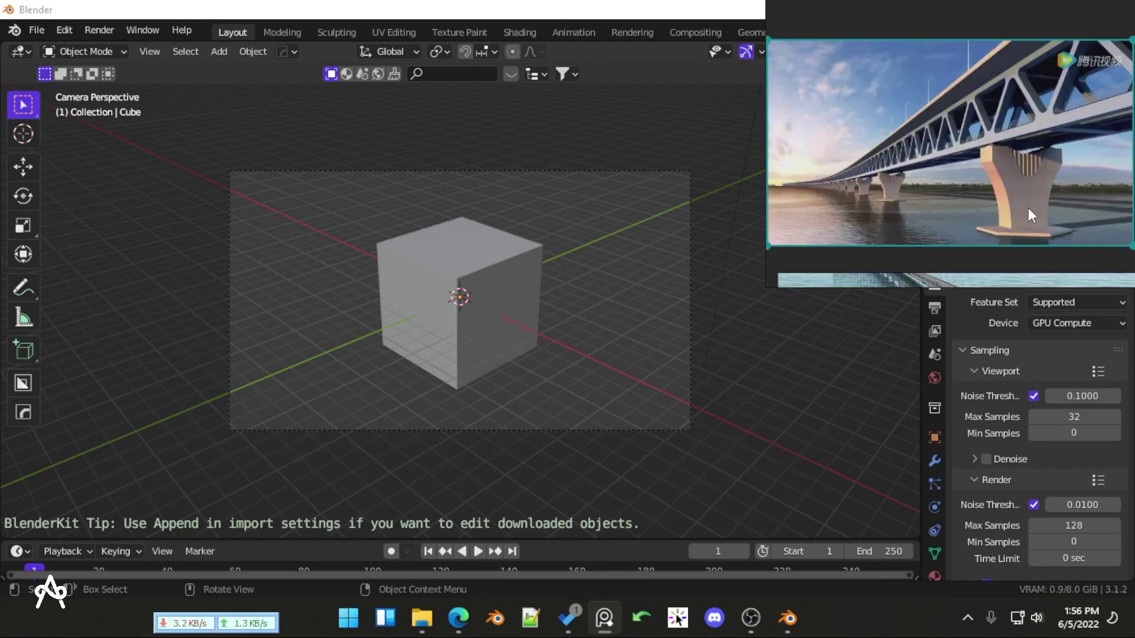
{"action": "scroll", "coordinate": [1000, 201], "scroll_direction": "up", "scroll_amount": 3}
{"action": "scroll", "coordinate": [1014, 180], "scroll_direction": "up", "scroll_amount": 2}
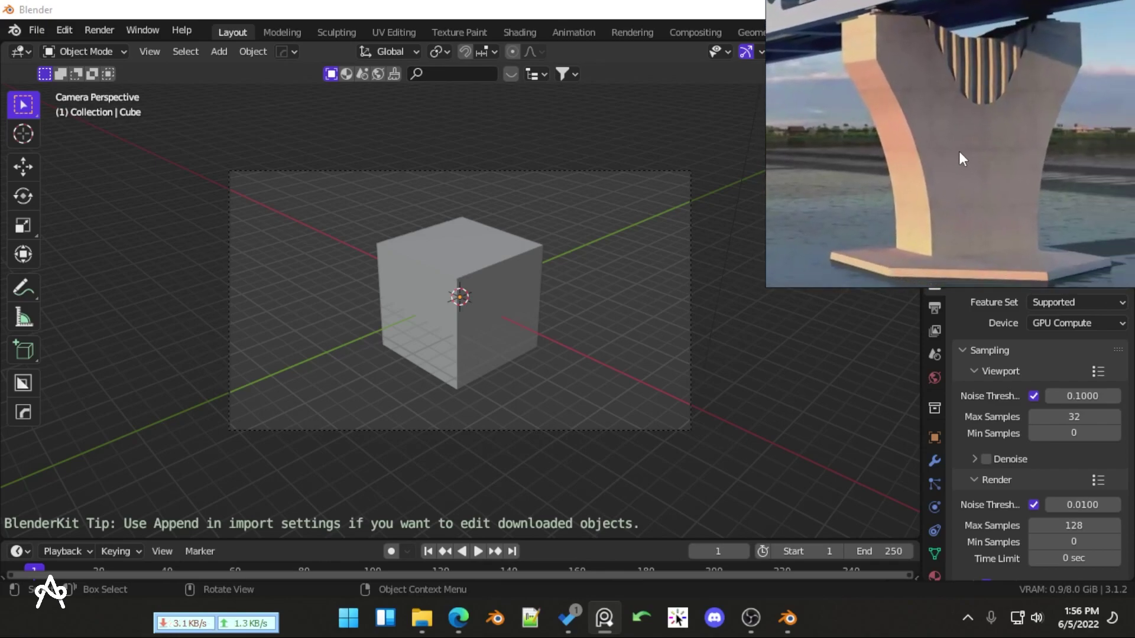
{"action": "scroll", "coordinate": [979, 147], "scroll_direction": "down", "scroll_amount": 2}
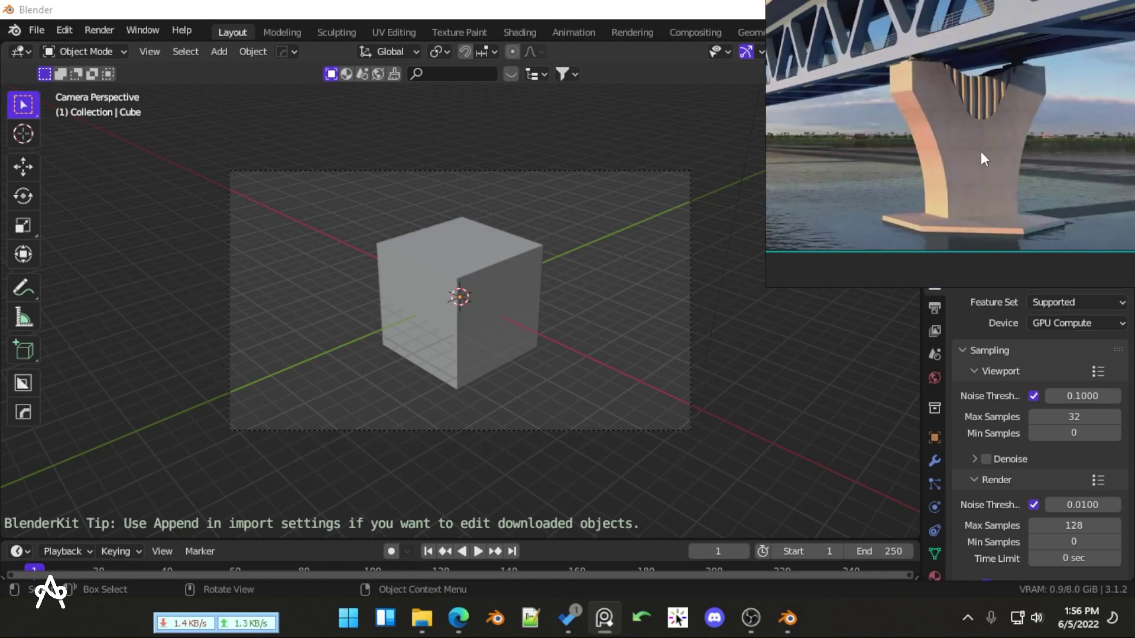
Delete the default cube, camera and light, then switch to top view
{"action": "left_click", "coordinate": [547, 188]}
{"action": "left_click", "coordinate": [321, 172]}
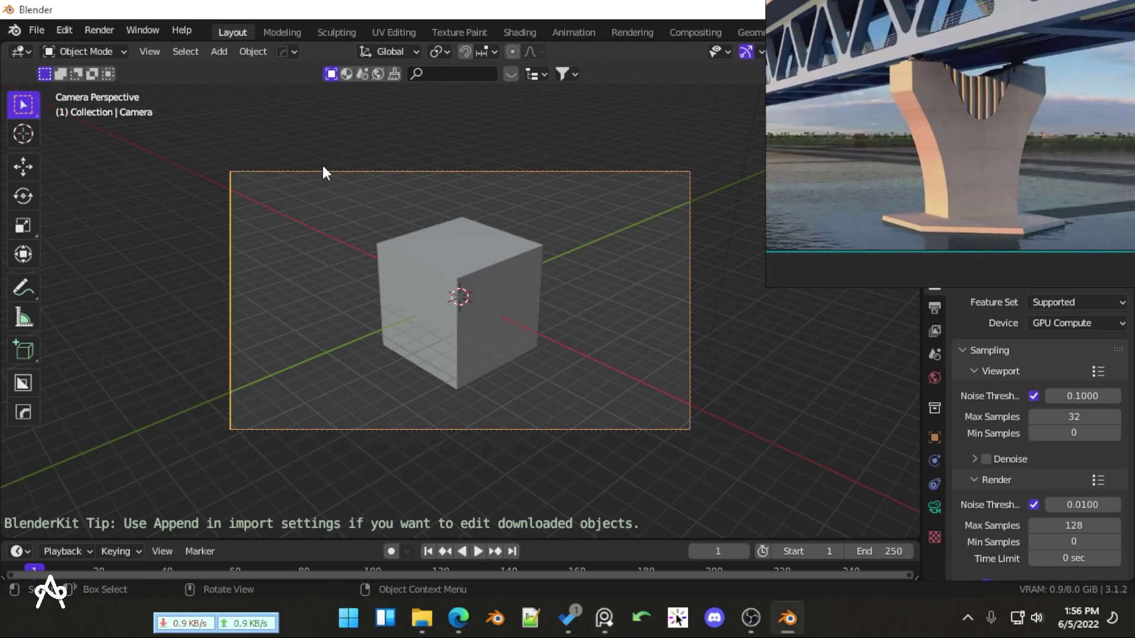
{"action": "key", "text": "a"}
{"action": "key", "text": "x"}
{"action": "left_click", "coordinate": [417, 279]}
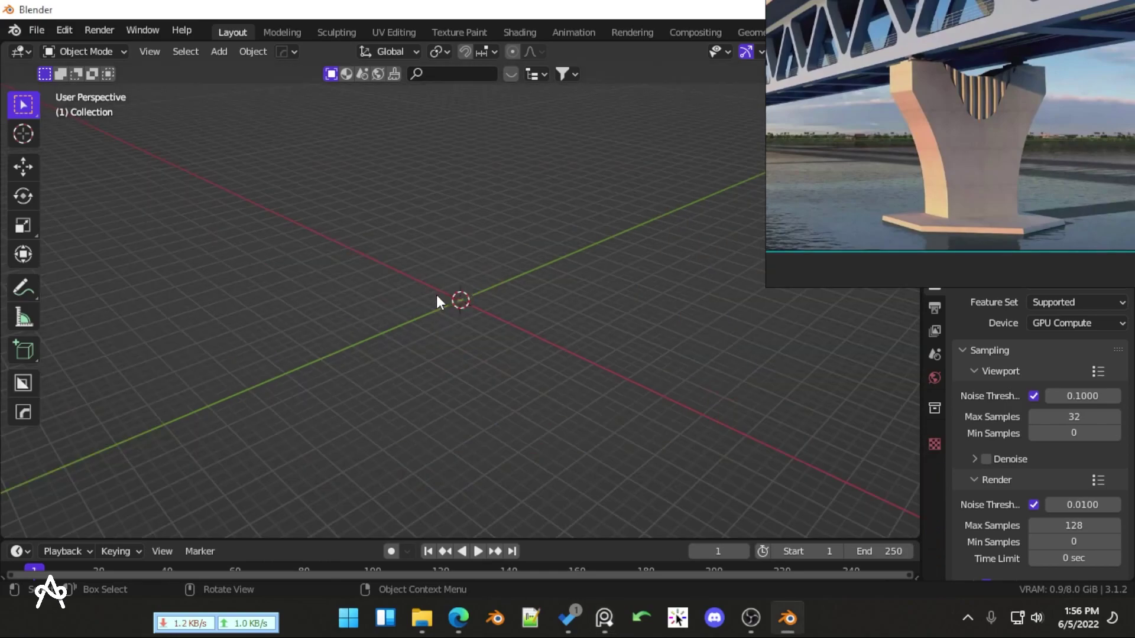
{"action": "key", "text": "KP_7"}
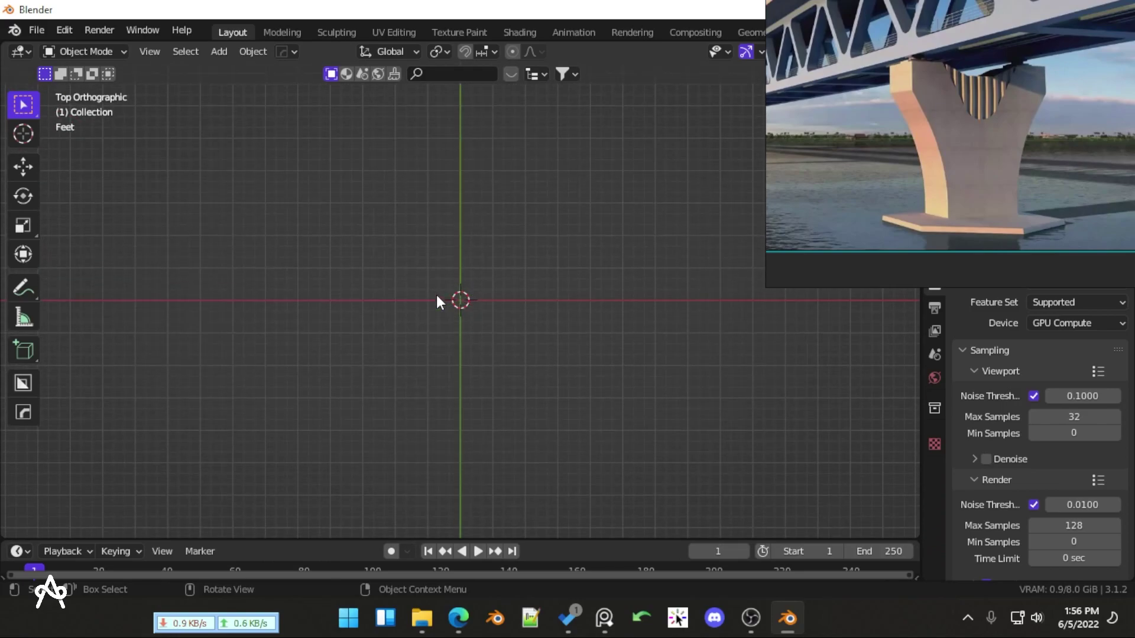
Add a mesh plane at the origin and view it from the front
{"action": "key", "text": "shift+a"}
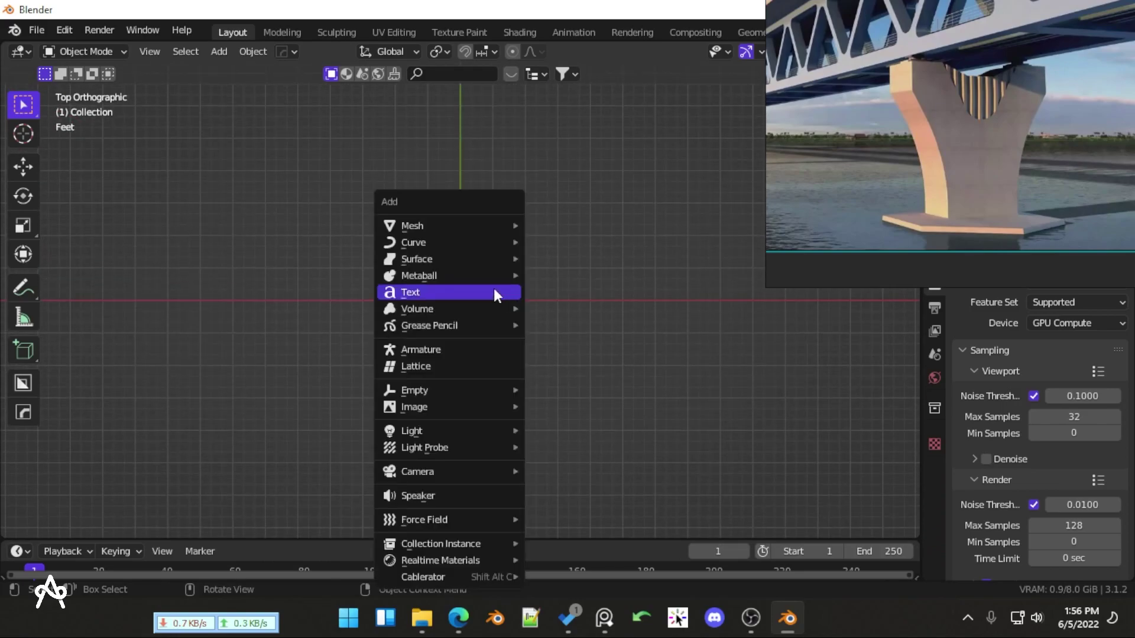
{"action": "mouse_move", "coordinate": [426, 239]}
{"action": "key", "text": "shift+a"}
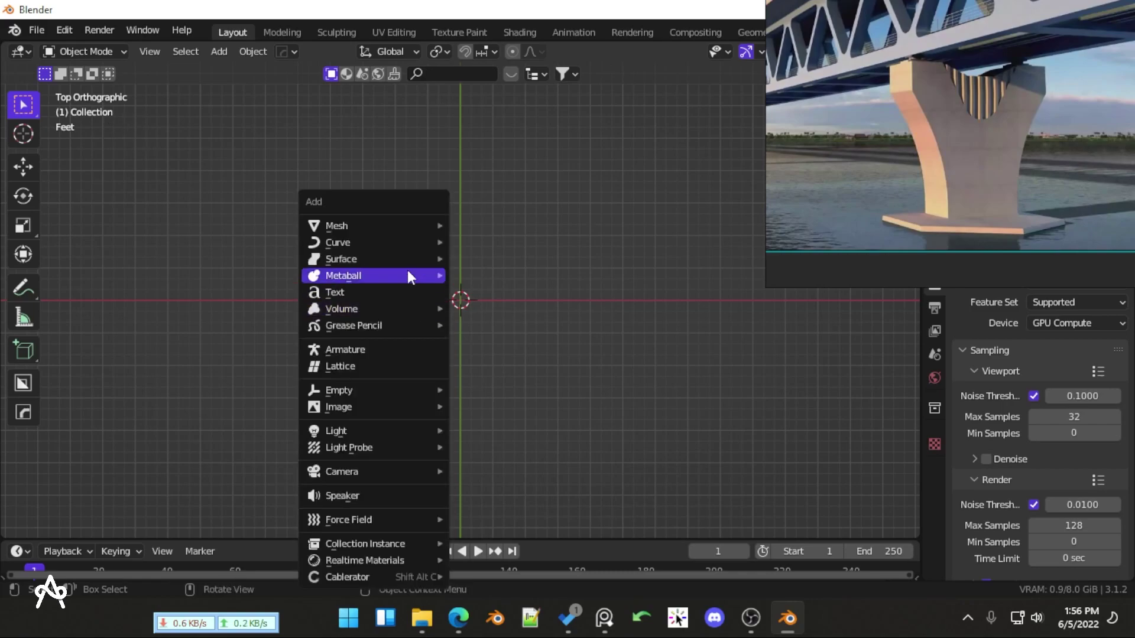
{"action": "mouse_move", "coordinate": [375, 222]}
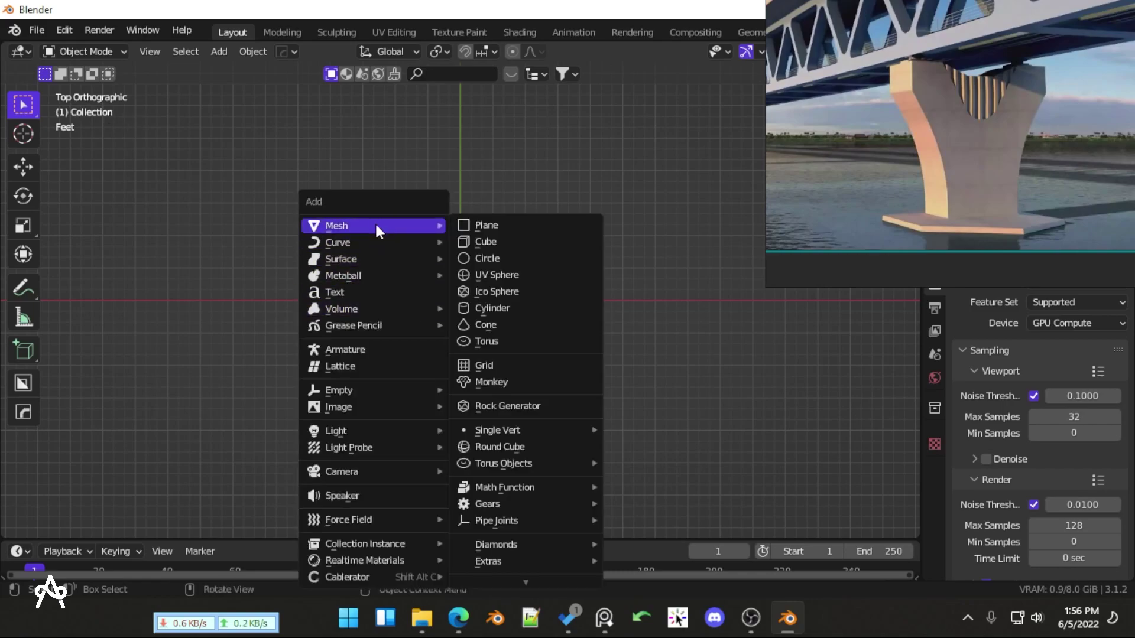
{"action": "left_click", "coordinate": [479, 225]}
{"action": "scroll", "coordinate": [458, 326], "scroll_direction": "up", "scroll_amount": 10}
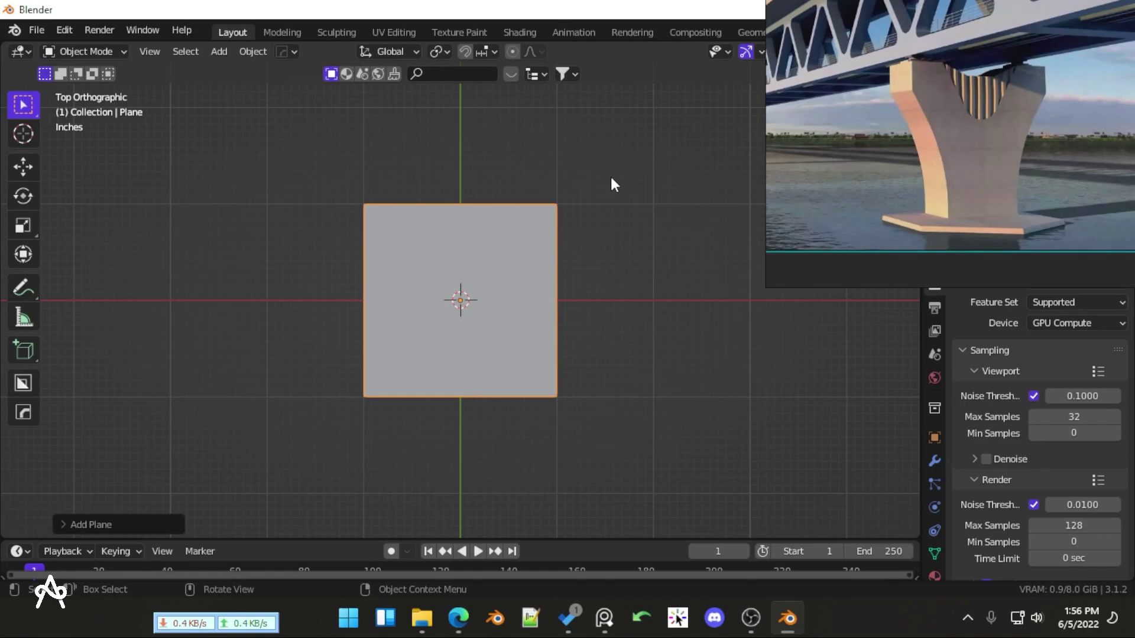
{"action": "key", "text": "KP_1"}
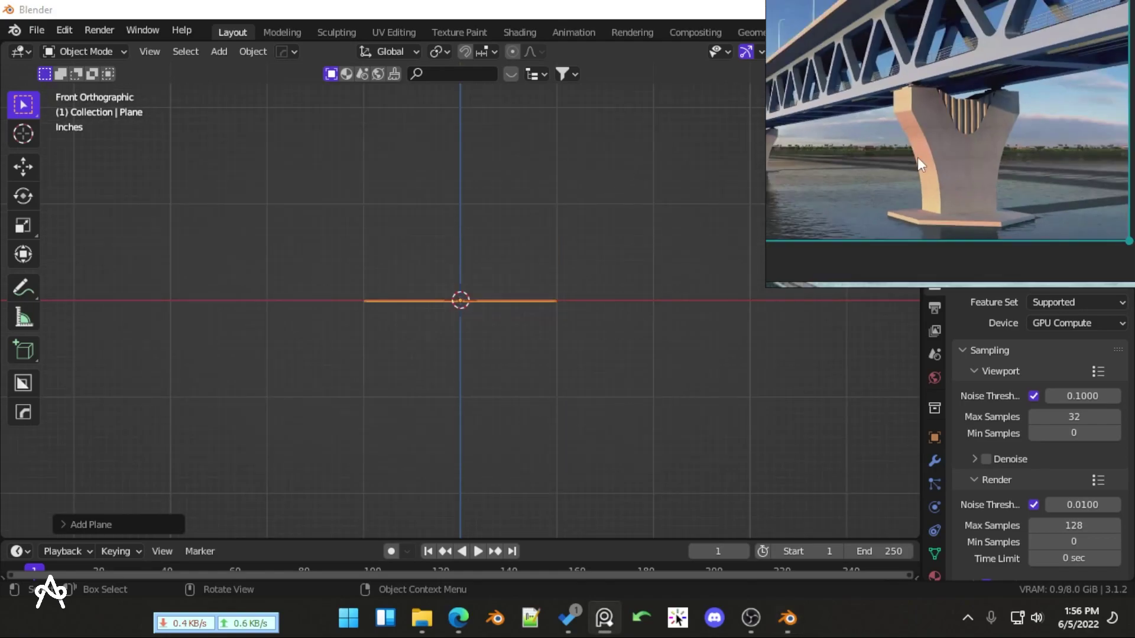
{"action": "left_click", "coordinate": [919, 156]}
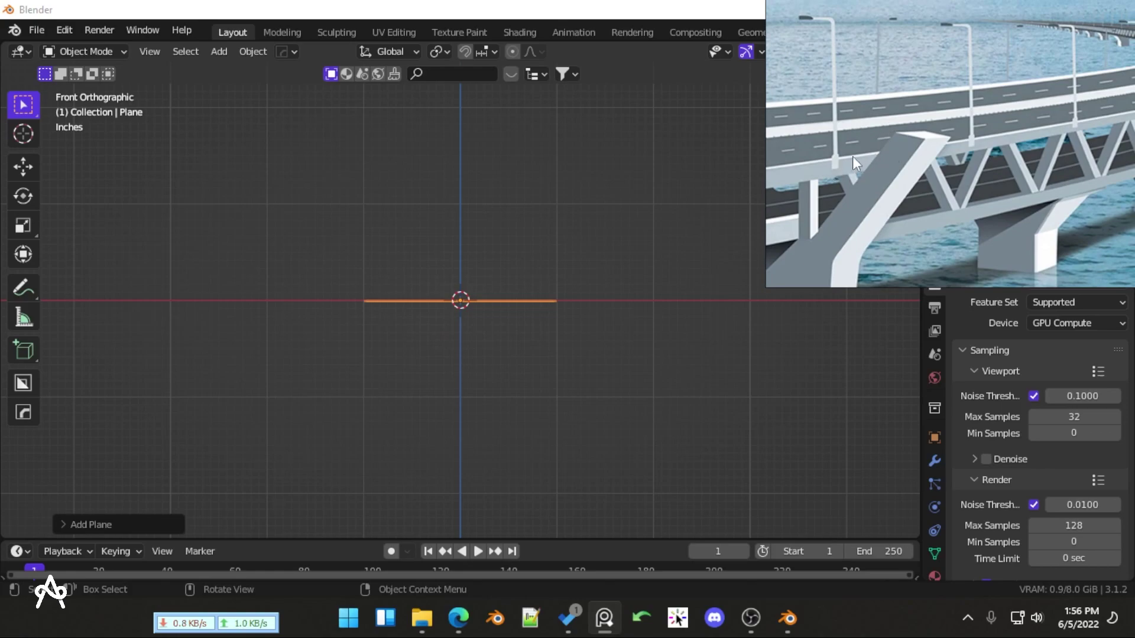
Stretch the plane along the X axis
{"action": "middle_click_drag", "start_coordinate": [518, 249], "coordinate": [528, 309]}
{"action": "scroll", "coordinate": [562, 299], "scroll_direction": "down", "scroll_amount": 3}
{"action": "key", "text": "s"}
{"action": "key", "text": "x"}
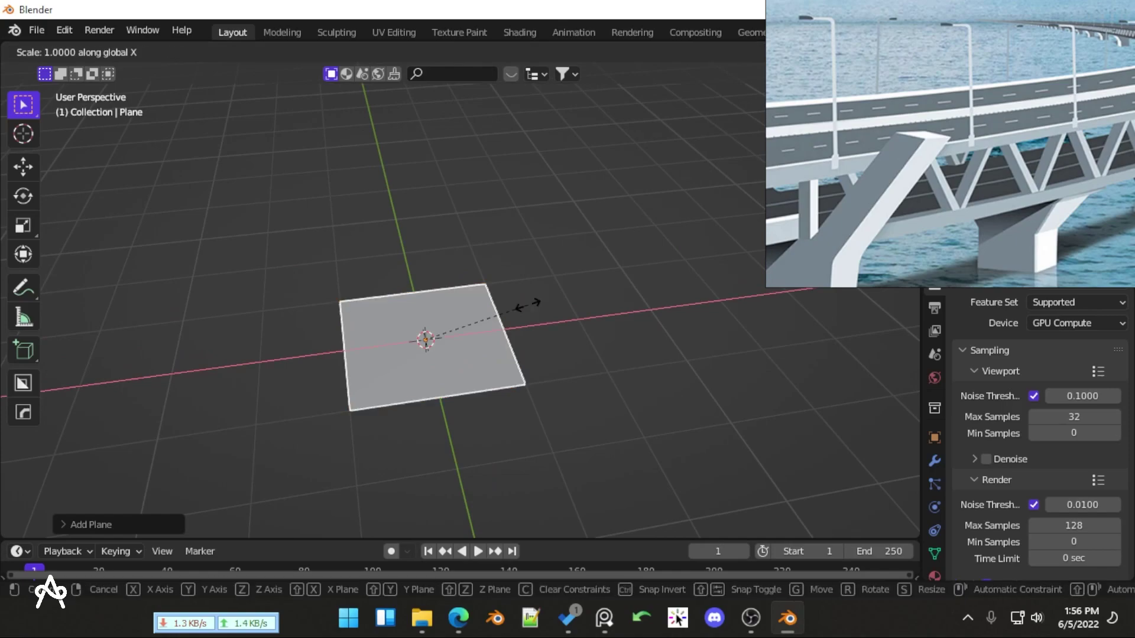
{"action": "left_click", "coordinate": [634, 283]}
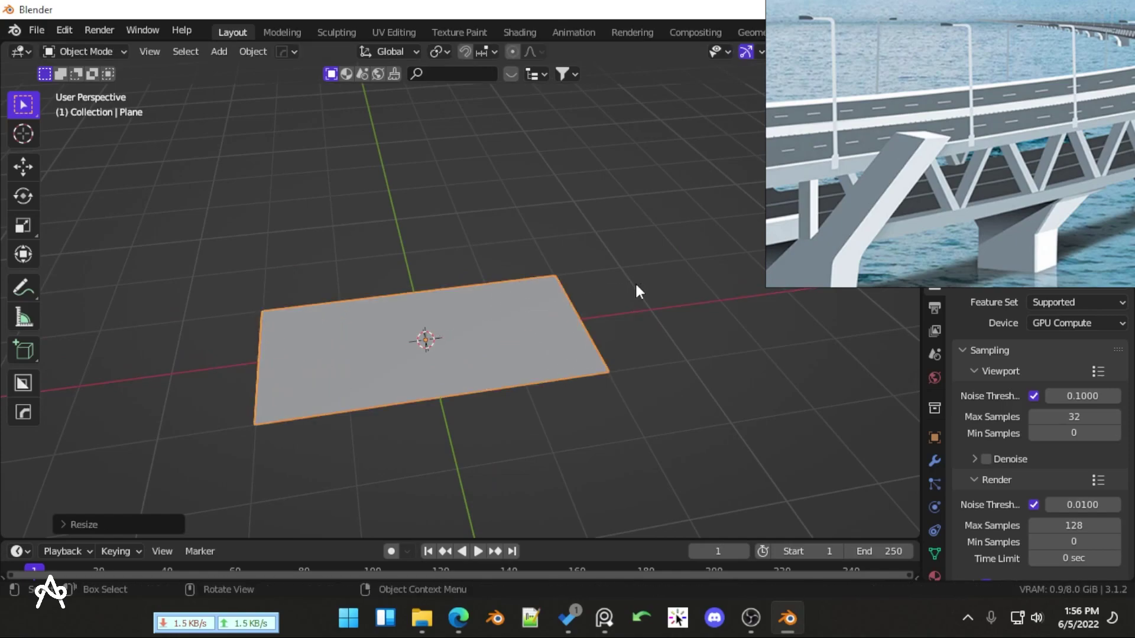
{"action": "key", "text": "KP_1"}
{"action": "middle_click_drag", "start_coordinate": [633, 286], "coordinate": [552, 423]}
Add a centred edge loop across the plane in Edit Mode
{"action": "key", "text": "Tab"}
{"action": "key", "text": "ctrl+r"}
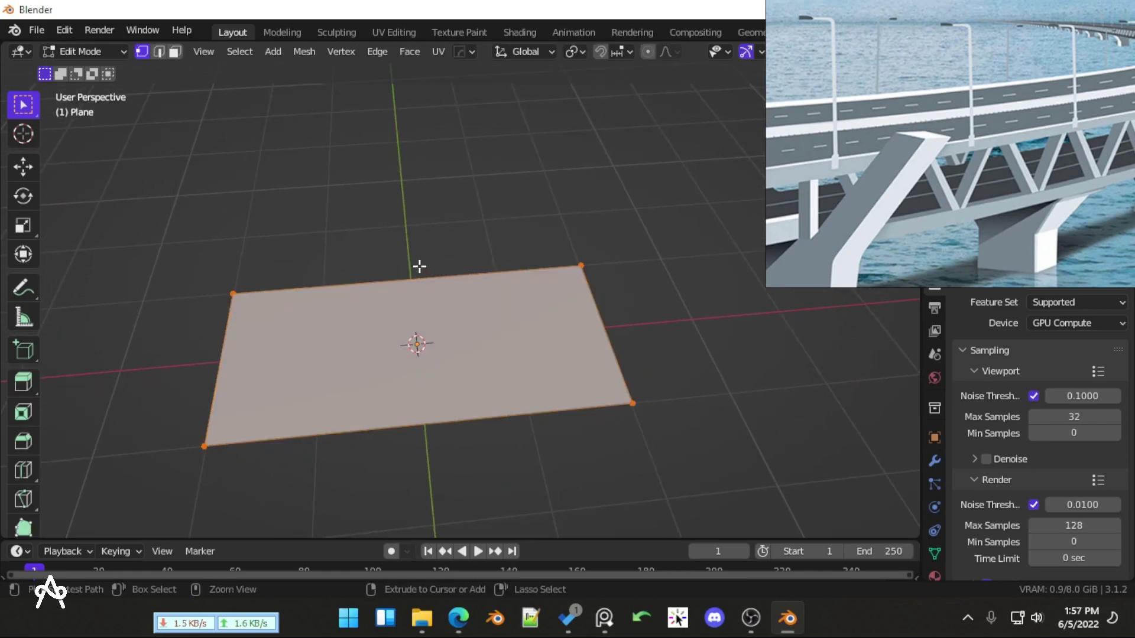
{"action": "left_click", "coordinate": [419, 267]}
{"action": "right_click", "coordinate": [419, 267]}
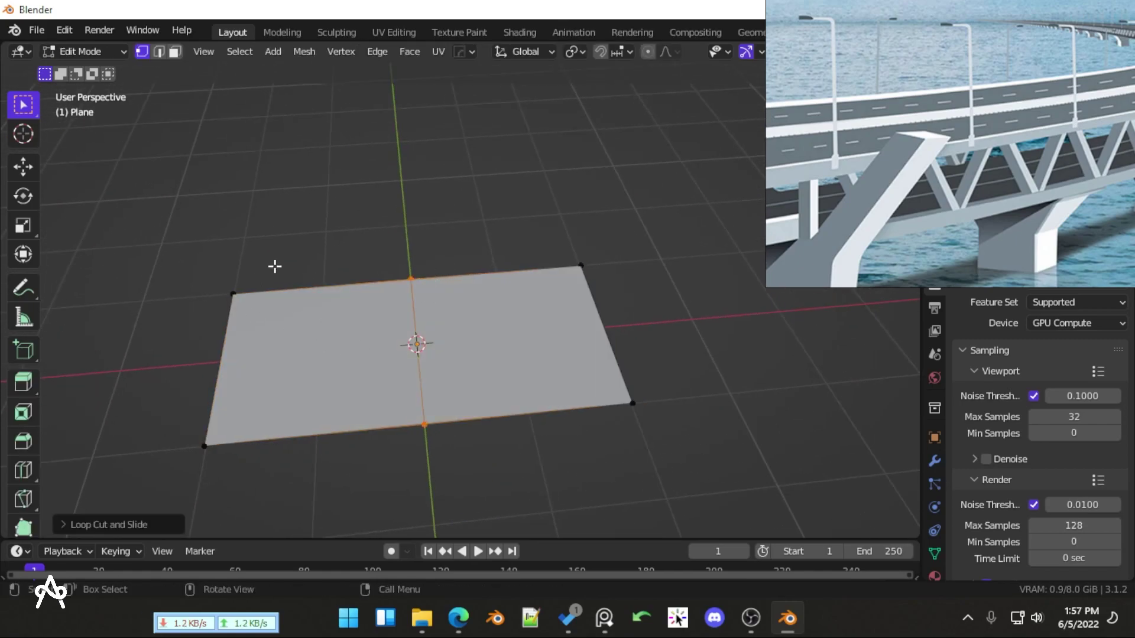
Delete the plane's left-half vertices from top view and return to Object Mode
{"action": "middle_click_drag", "start_coordinate": [265, 293], "coordinate": [361, 256]}
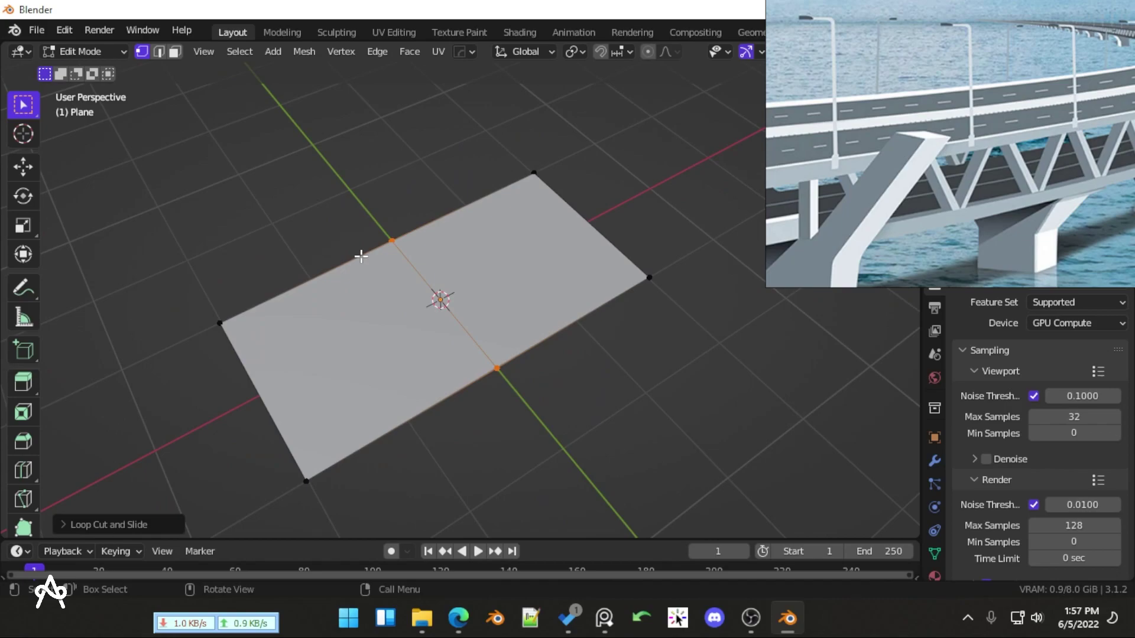
{"action": "key", "text": "KP_7"}
{"action": "left_click_drag", "start_coordinate": [192, 128], "coordinate": [329, 421]}
{"action": "key", "text": "x"}
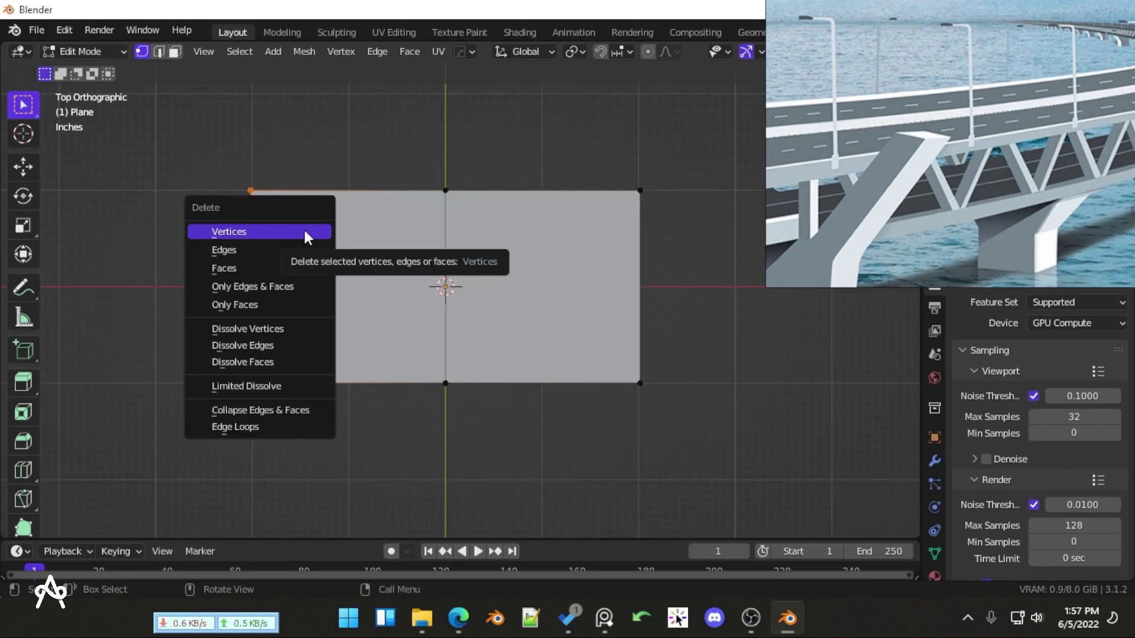
{"action": "left_click", "coordinate": [306, 237]}
{"action": "key", "text": "Tab"}
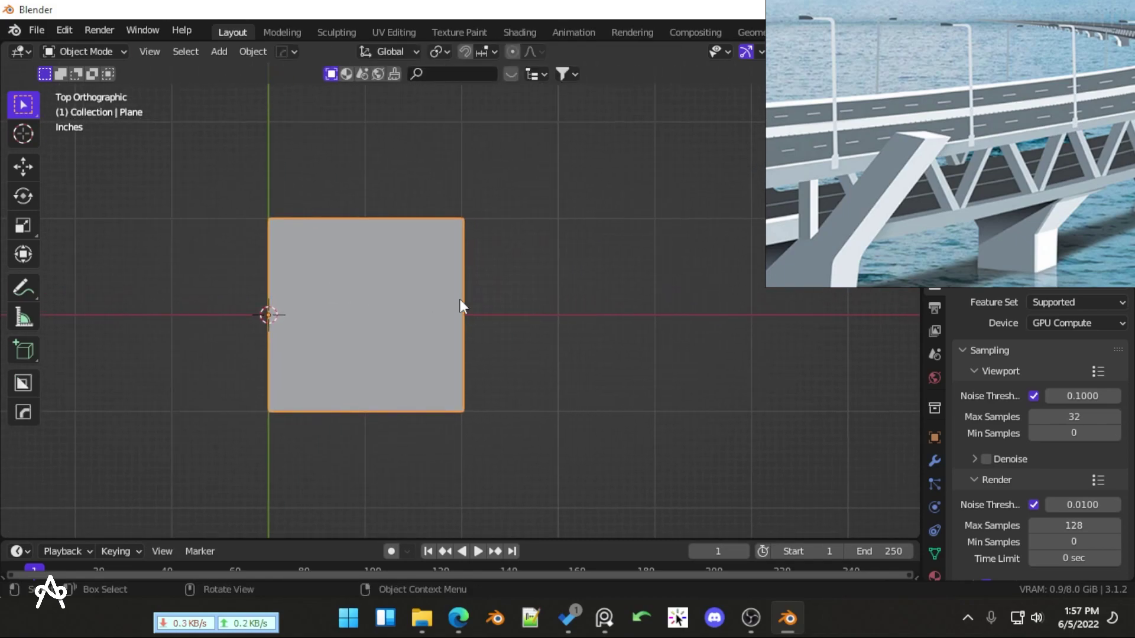
Add a Mirror modifier to the plane with Clipping enabled
{"action": "left_click", "coordinate": [935, 461]}
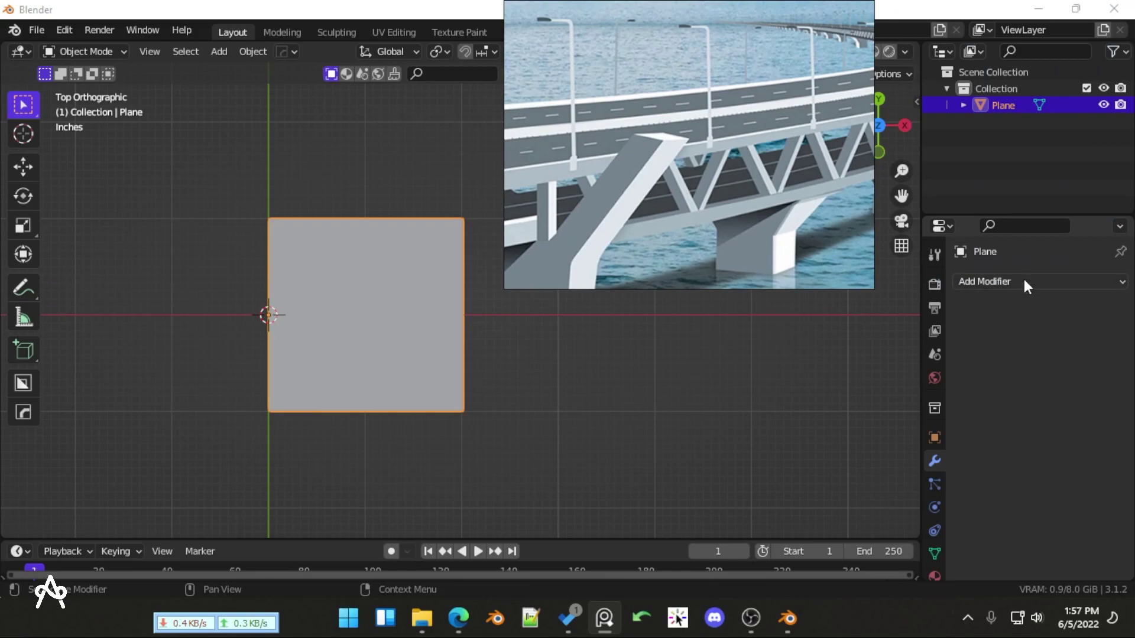
{"action": "left_click", "coordinate": [1023, 279]}
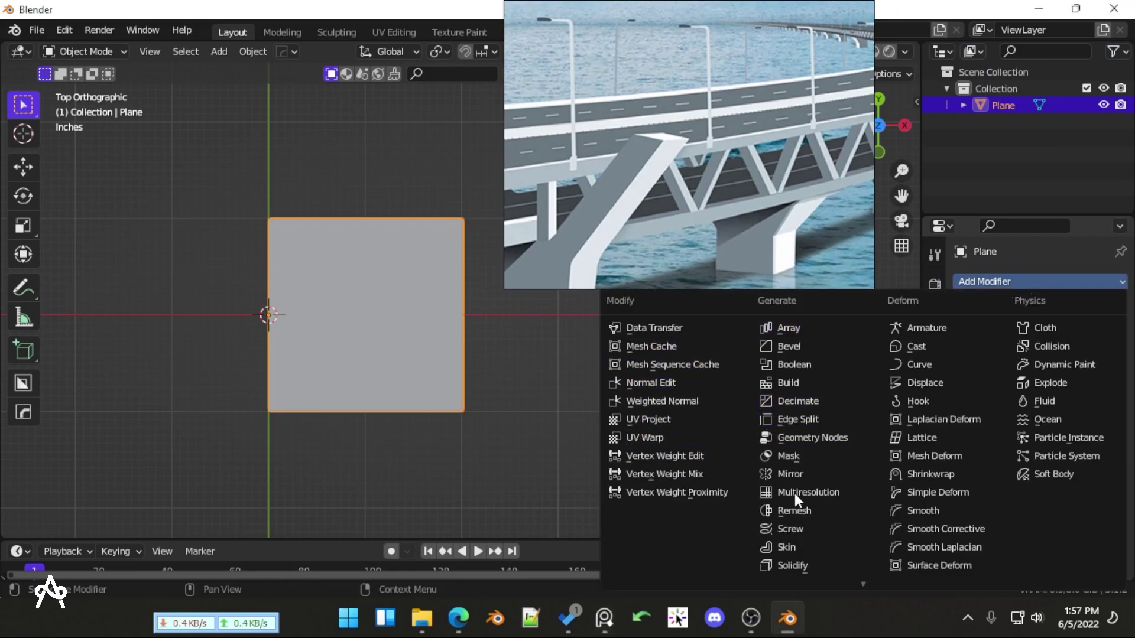
{"action": "left_click", "coordinate": [791, 474]}
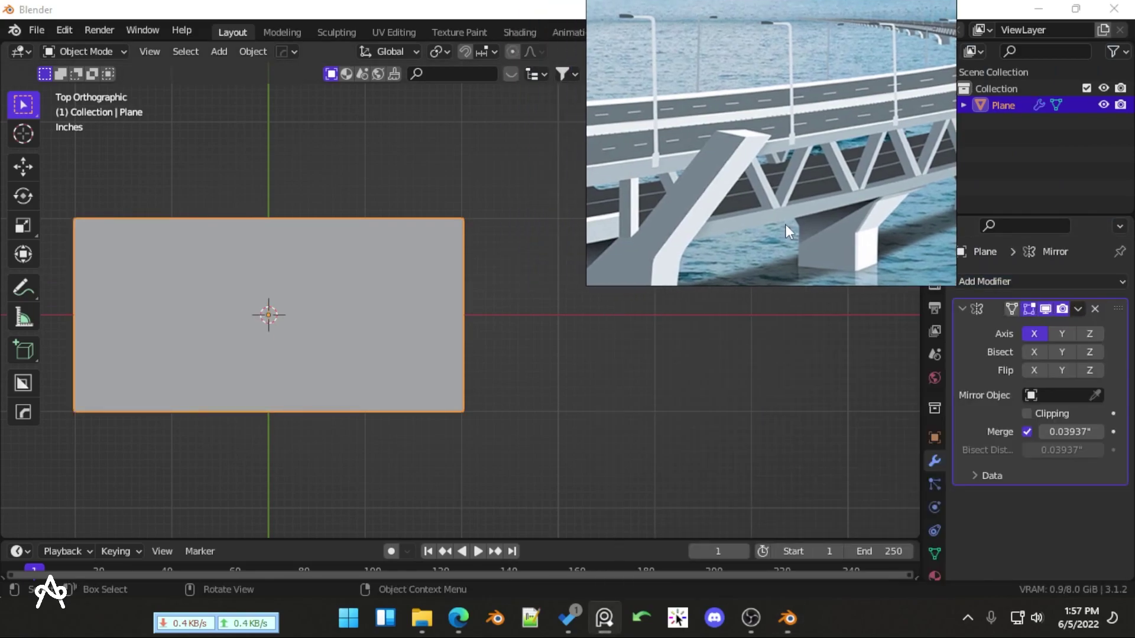
{"action": "left_click", "coordinate": [1046, 415]}
{"action": "middle_click_drag", "start_coordinate": [851, 413], "coordinate": [324, 281]}
In Edit Mode, select the vertices along the deck's right edge from top view
{"action": "key", "text": "Tab"}
{"action": "middle_click_drag", "start_coordinate": [271, 256], "coordinate": [401, 357], "text": "shift"}
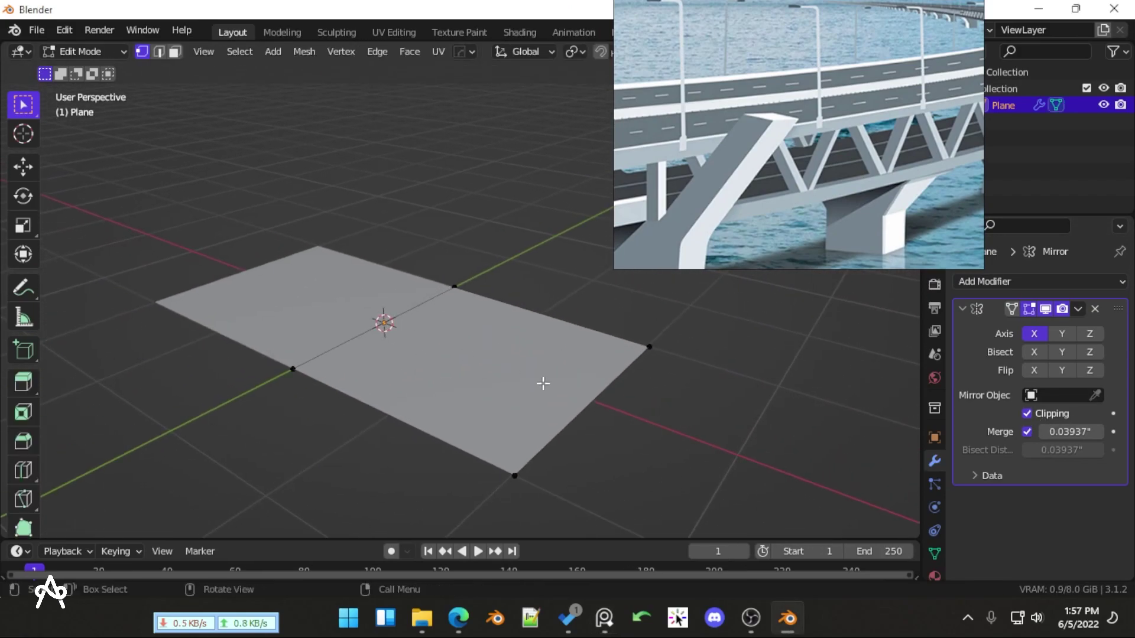
{"action": "scroll", "coordinate": [540, 383], "scroll_direction": "down", "scroll_amount": 2}
{"action": "left_click", "coordinate": [467, 423]}
{"action": "key", "text": "g"}
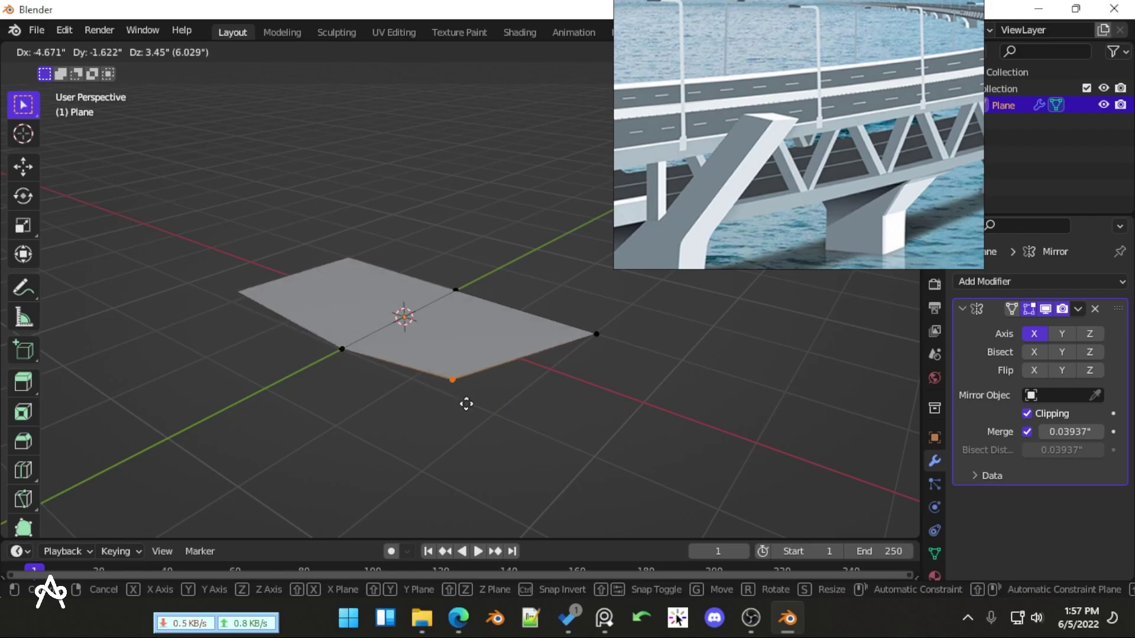
{"action": "key", "text": "Escape"}
{"action": "middle_click_drag", "start_coordinate": [344, 326], "coordinate": [376, 383]}
{"action": "key", "text": "KP_7"}
{"action": "scroll", "coordinate": [472, 378], "scroll_direction": "down", "scroll_amount": 3}
{"action": "left_click_drag", "start_coordinate": [302, 219], "coordinate": [493, 404]}
{"action": "key", "text": "s"}
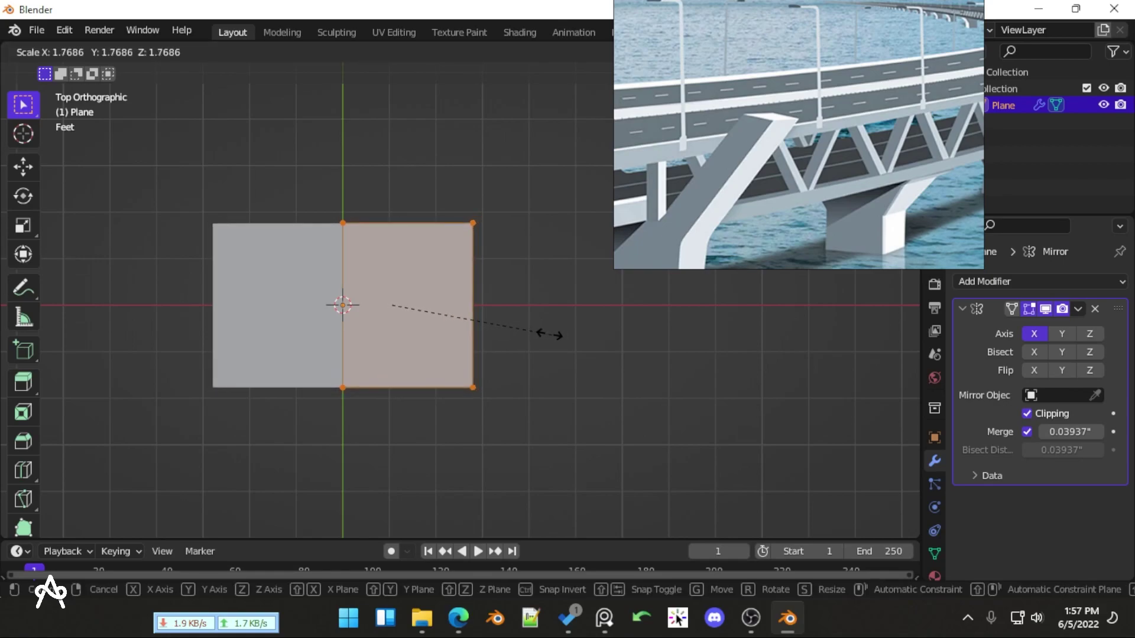
{"action": "key", "text": "Escape"}
{"action": "left_click_drag", "start_coordinate": [423, 217], "coordinate": [522, 334]}
Widen the deck by moving its right edge along X
{"action": "key", "text": "g"}
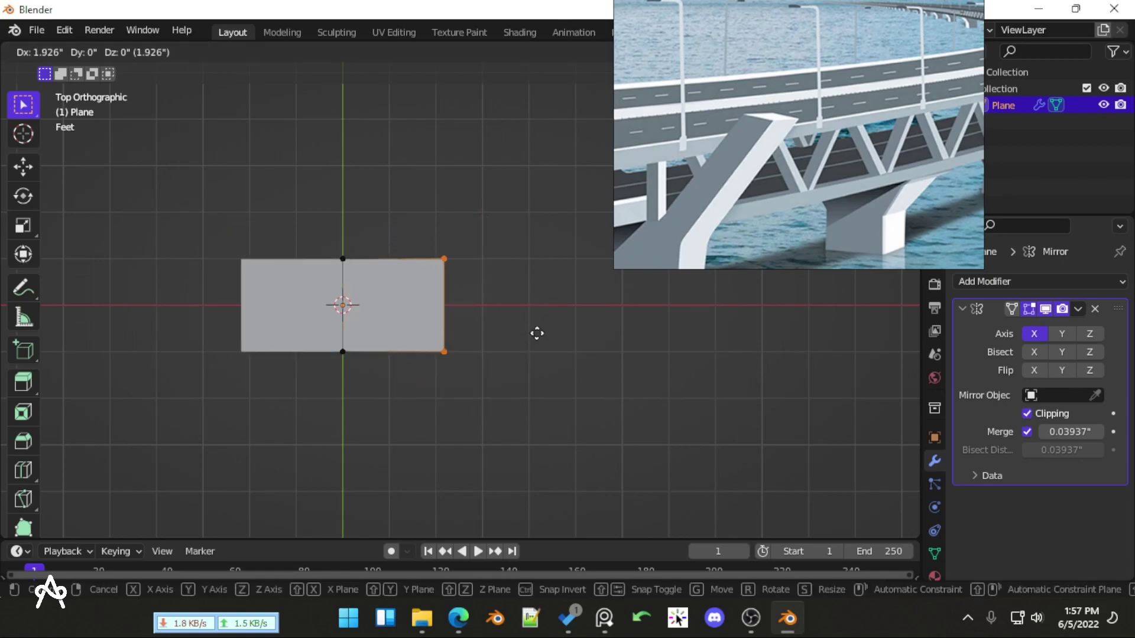
{"action": "key", "text": "x"}
{"action": "left_click", "coordinate": [621, 340]}
{"action": "middle_click_drag", "start_coordinate": [621, 339], "coordinate": [385, 286]}
Add two loop cuts, one near the deck's centre and one near its right end
{"action": "key", "text": "ctrl+r"}
{"action": "left_click", "coordinate": [385, 273]}
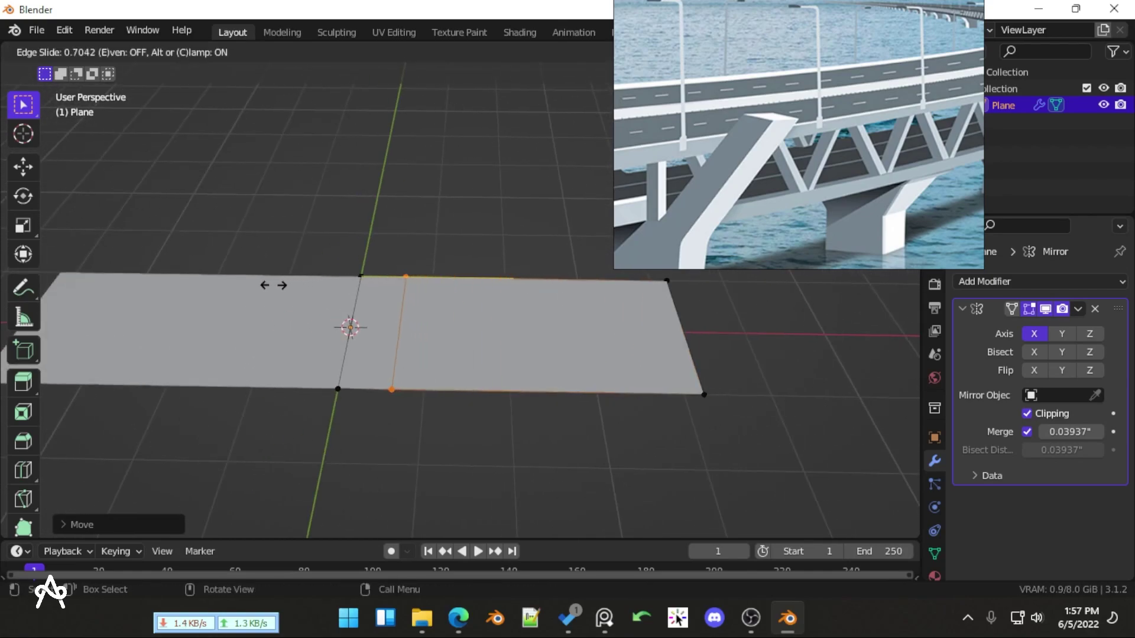
{"action": "left_click", "coordinate": [248, 291]}
{"action": "middle_click_drag", "start_coordinate": [347, 327], "coordinate": [462, 315]}
{"action": "key", "text": "ctrl+r"}
{"action": "left_click", "coordinate": [463, 316]}
{"action": "left_click", "coordinate": [583, 322]}
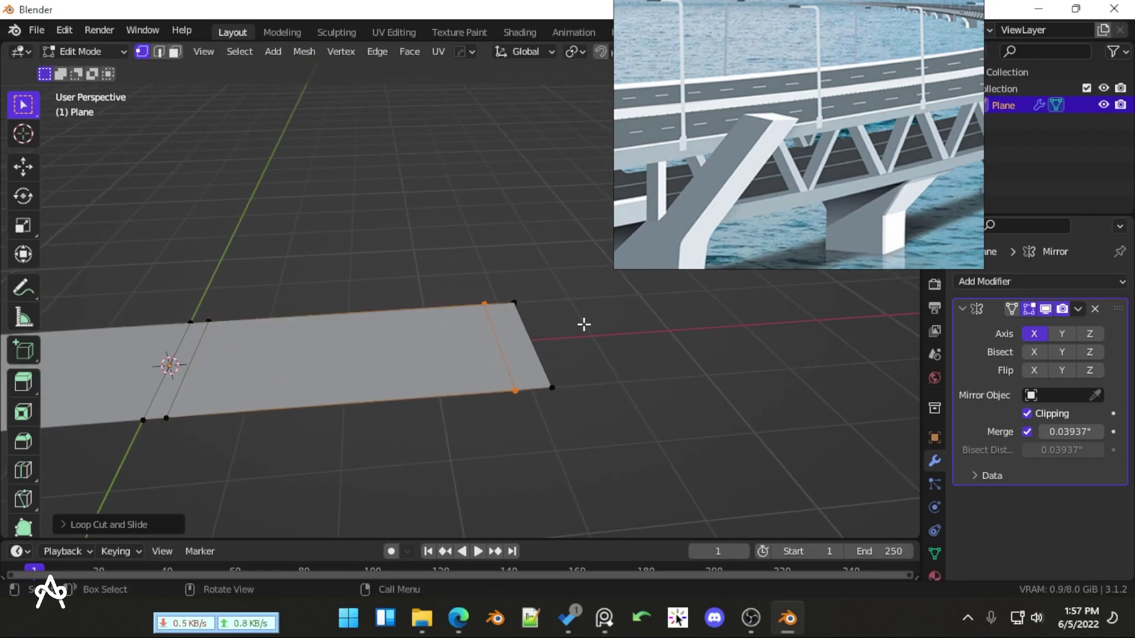
Shift the selected edge slightly left in top view
{"action": "key", "text": "KP_7"}
{"action": "scroll", "coordinate": [552, 321], "scroll_direction": "up", "scroll_amount": 2}
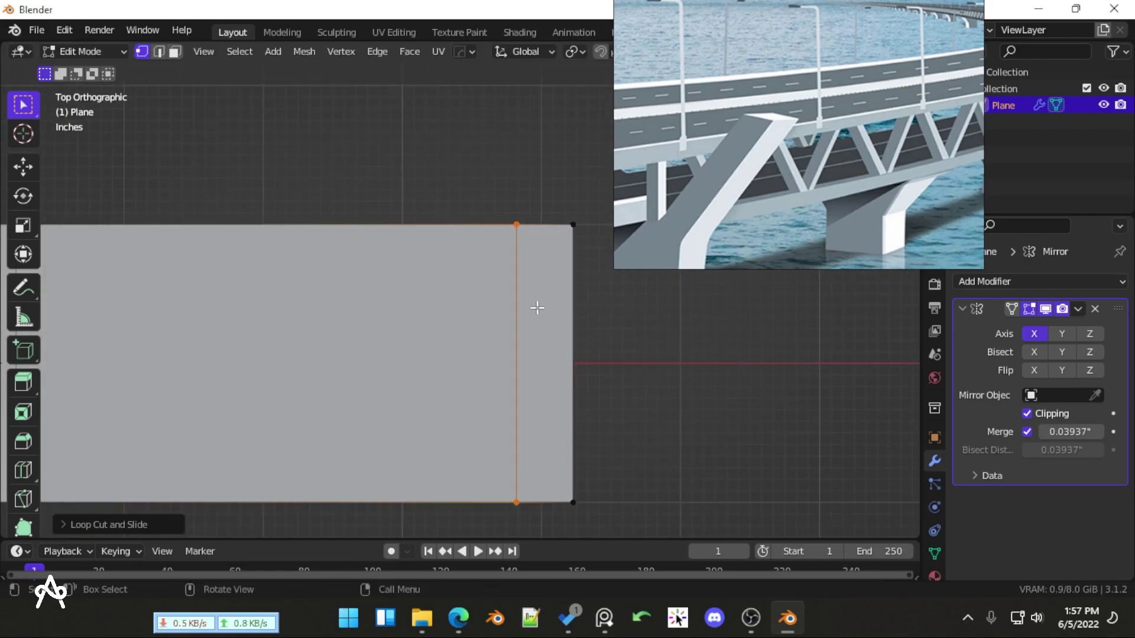
{"action": "key", "text": "g"}
{"action": "left_click", "coordinate": [527, 306]}
{"action": "scroll", "coordinate": [342, 355], "scroll_direction": "down", "scroll_amount": 3}
{"action": "scroll", "coordinate": [300, 326], "scroll_direction": "up", "scroll_amount": 1}
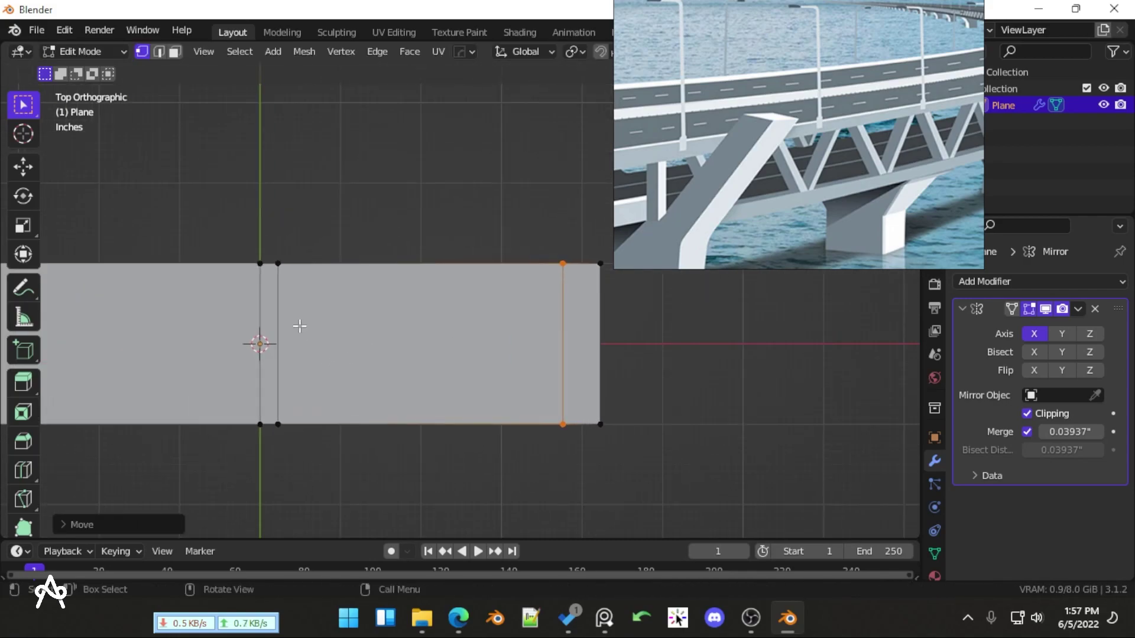
{"action": "scroll", "coordinate": [300, 326], "scroll_direction": "up", "scroll_amount": 1}
In face select mode, select the narrow centre strip and the right end strip
{"action": "left_click", "coordinate": [175, 52]}
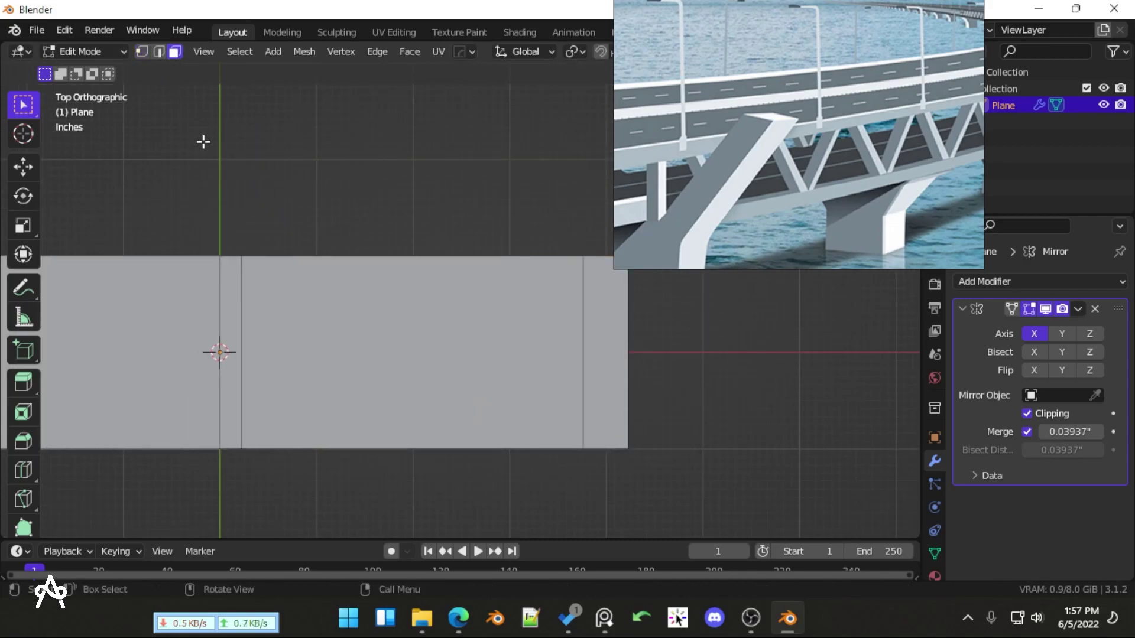
{"action": "left_click", "coordinate": [226, 297]}
{"action": "left_click", "coordinate": [598, 355], "text": "shift"}
{"action": "middle_click_drag", "start_coordinate": [598, 358], "coordinate": [494, 312]}
{"action": "scroll", "coordinate": [492, 312], "scroll_direction": "up", "scroll_amount": 2}
Extrude the selected strips upward along Z into median and curb blocks
{"action": "key", "text": "e"}
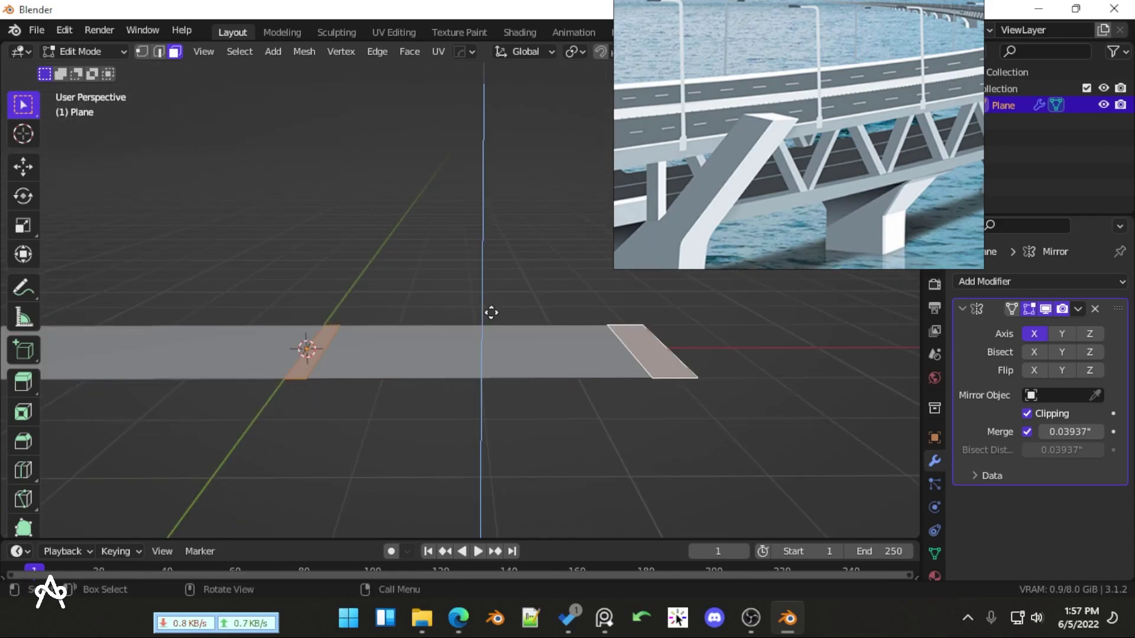
{"action": "key", "text": "z"}
{"action": "key", "text": "z"}
{"action": "left_click", "coordinate": [495, 252]}
{"action": "scroll", "coordinate": [534, 349], "scroll_direction": "down", "scroll_amount": 3}
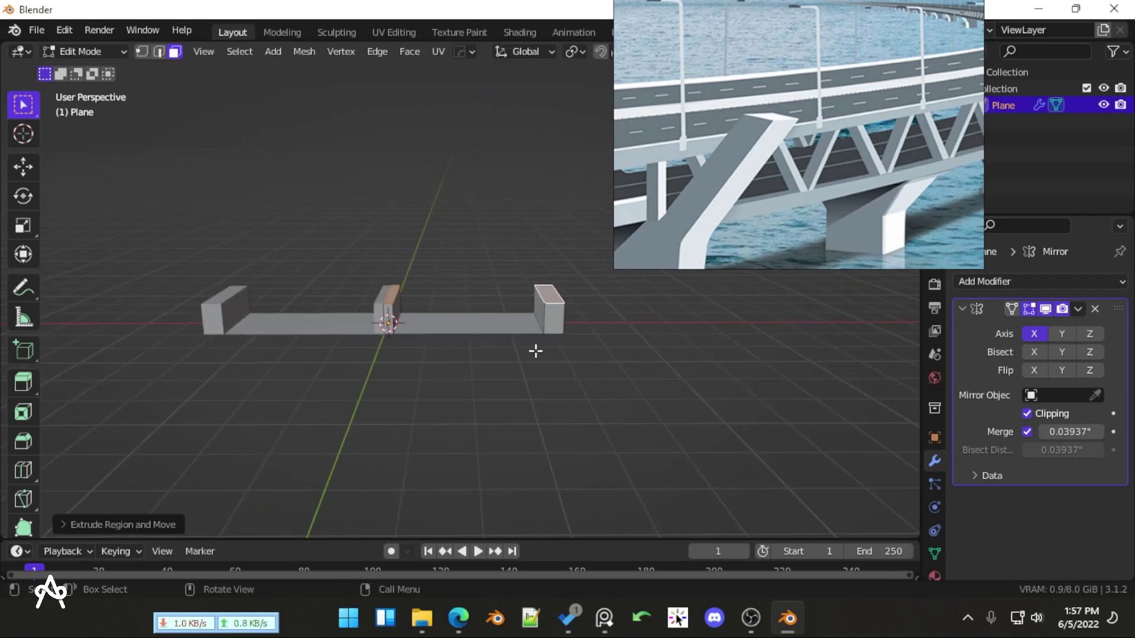
{"action": "middle_click_drag", "start_coordinate": [534, 350], "coordinate": [487, 372]}
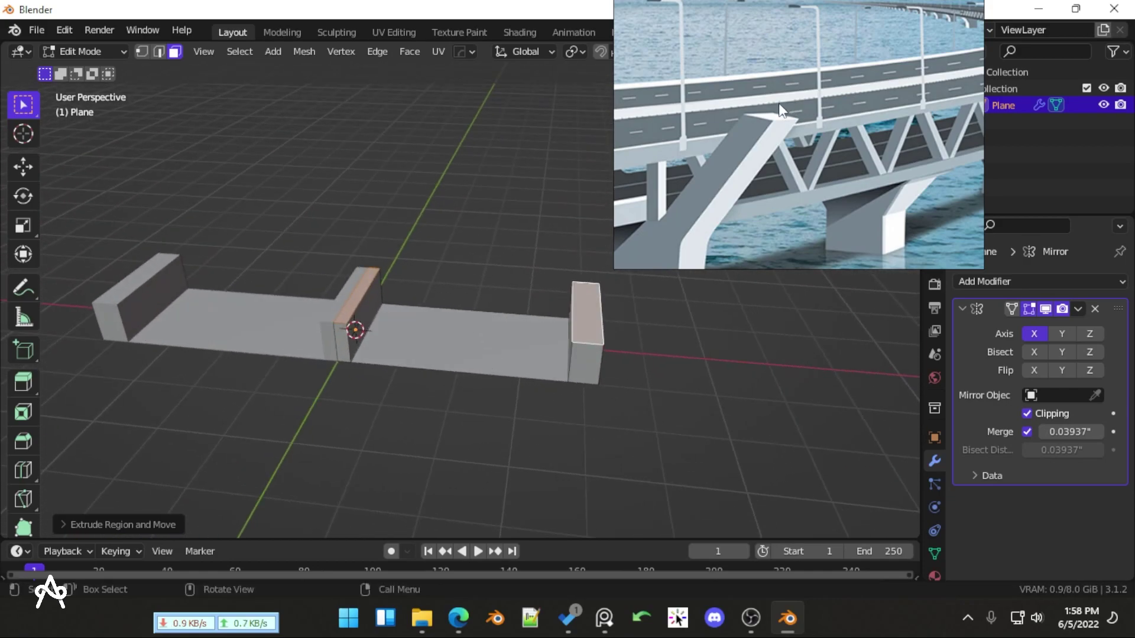
{"action": "scroll", "coordinate": [388, 281], "scroll_direction": "up", "scroll_amount": 1}
{"action": "mouse_move", "coordinate": [388, 282]}
{"action": "middle_mouse_down"}
{"action": "mouse_move", "coordinate": [451, 261]}
{"action": "mouse_move", "coordinate": [386, 291]}
{"action": "middle_mouse_up"}
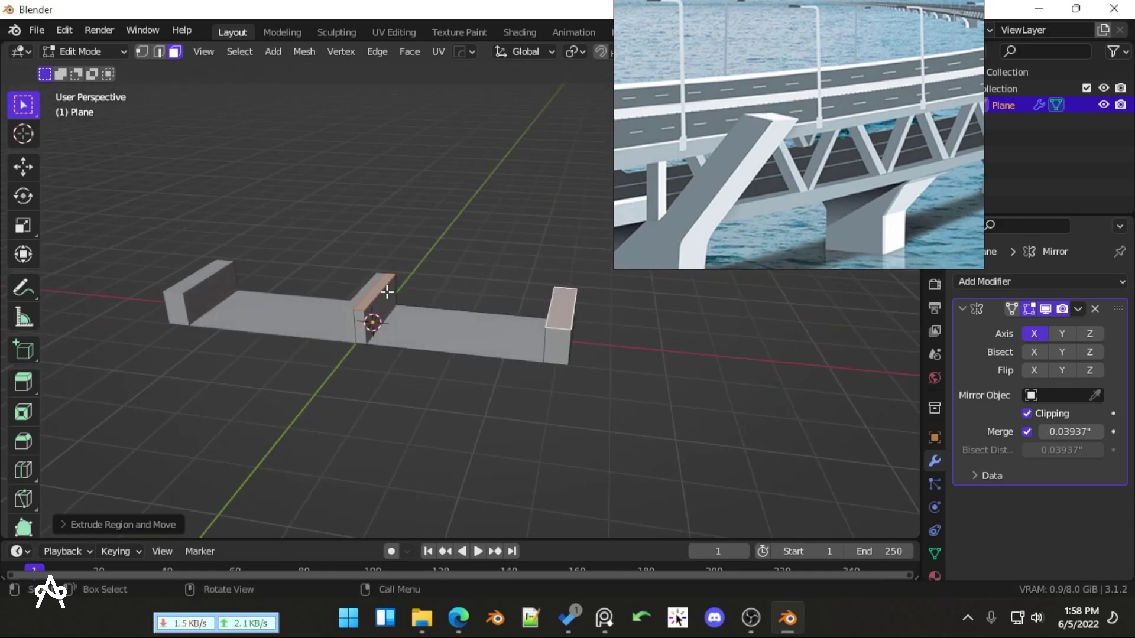
{"action": "scroll", "coordinate": [416, 343], "scroll_direction": "up", "scroll_amount": 2}
Move the outer curb's top face along Z and check both profiles in Front Orthographic view
{"action": "key", "text": "g"}
{"action": "key", "text": "z"}
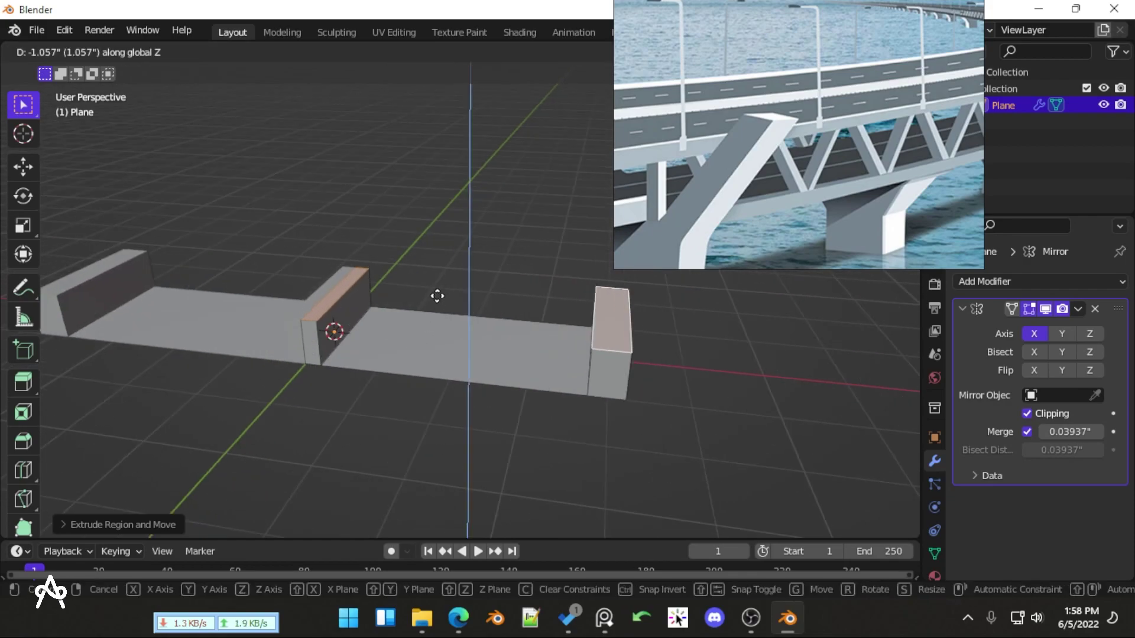
{"action": "left_click", "coordinate": [434, 307]}
{"action": "scroll", "coordinate": [364, 356], "scroll_direction": "down", "scroll_amount": 2}
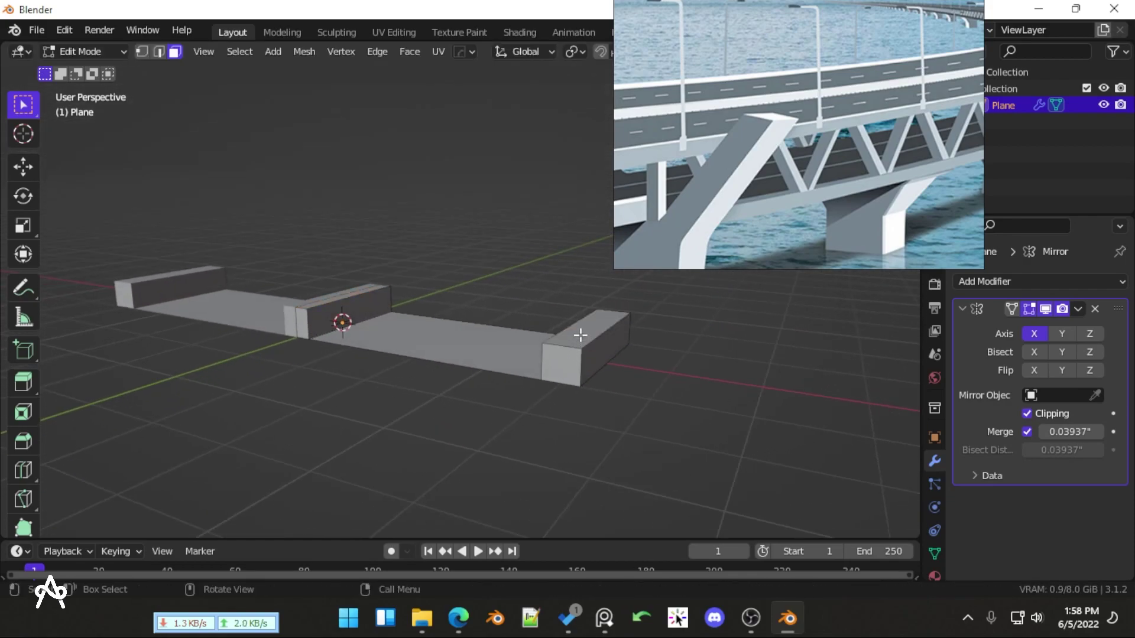
{"action": "middle_click_drag", "start_coordinate": [580, 332], "coordinate": [521, 387]}
{"action": "key", "text": "g"}
{"action": "key", "text": "z"}
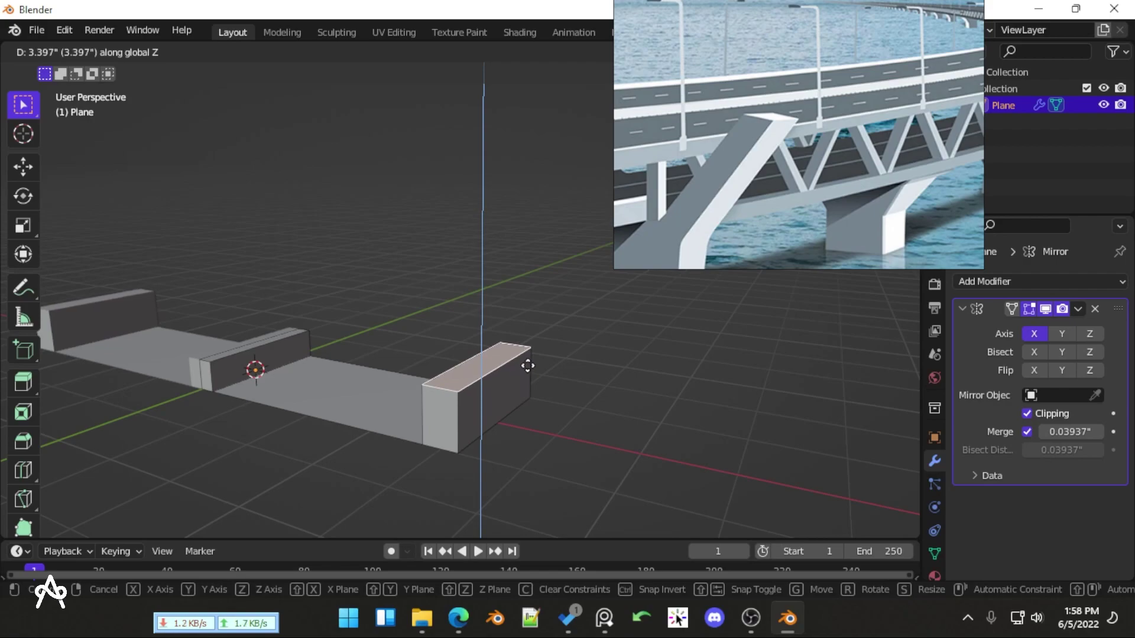
{"action": "key", "text": "KP_5"}
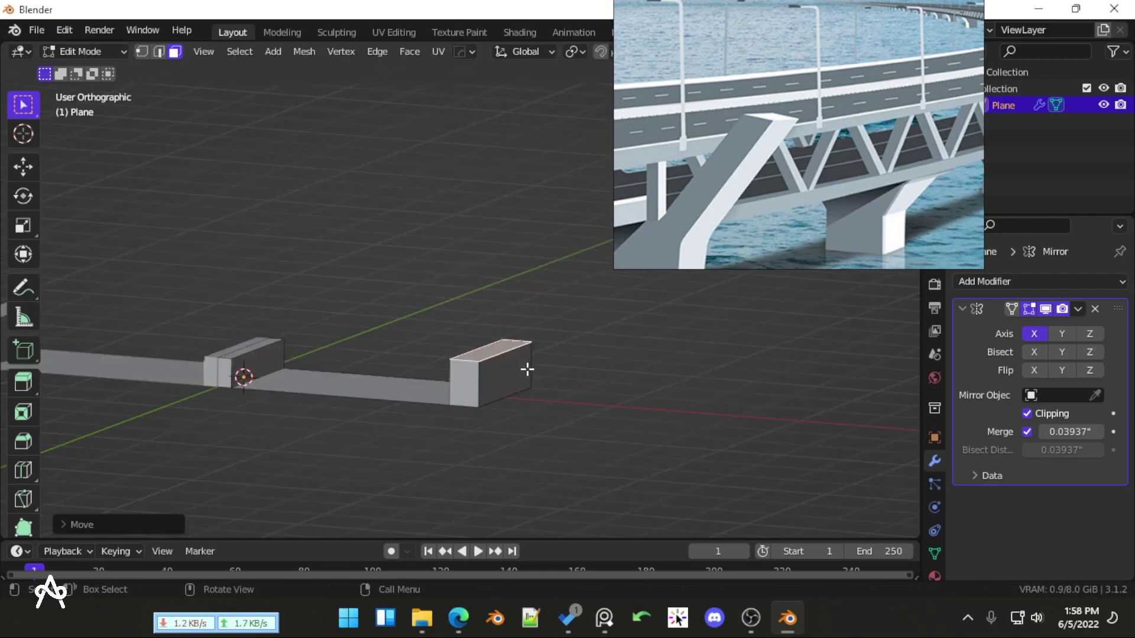
{"action": "key", "text": "KP_1"}
{"action": "scroll", "coordinate": [545, 355], "scroll_direction": "up", "scroll_amount": 3}
{"action": "middle_click_drag", "start_coordinate": [545, 355], "coordinate": [488, 349], "text": "shift"}
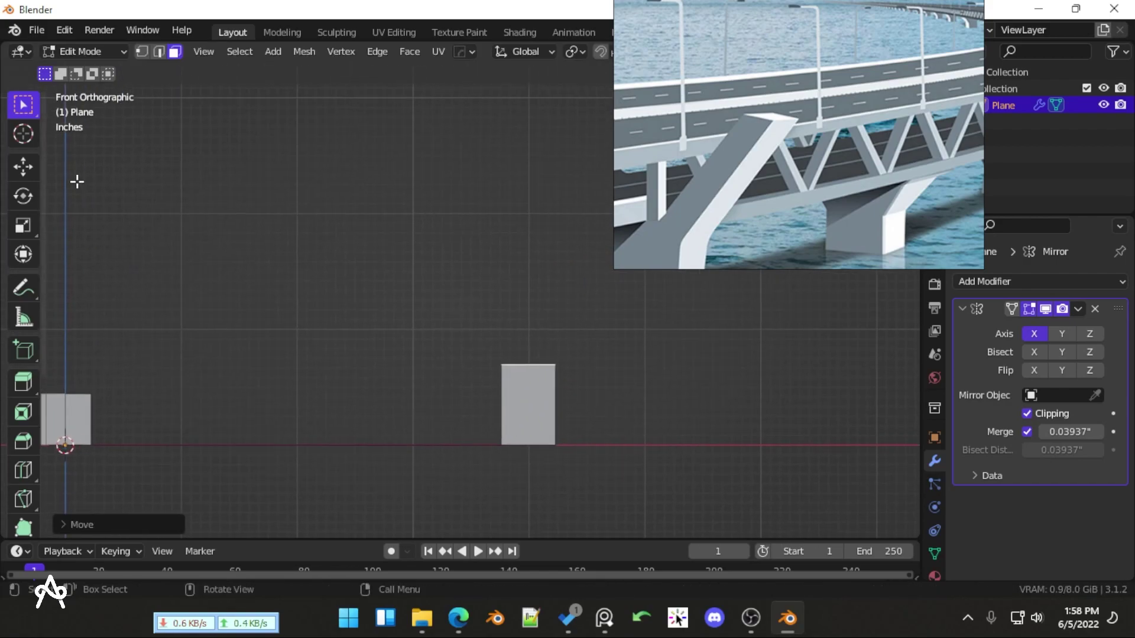
Shift the outer curb's top edge outward along X to slant its profile
{"action": "left_click", "coordinate": [23, 168]}
{"action": "left_click_drag", "start_coordinate": [562, 351], "coordinate": [604, 369]}
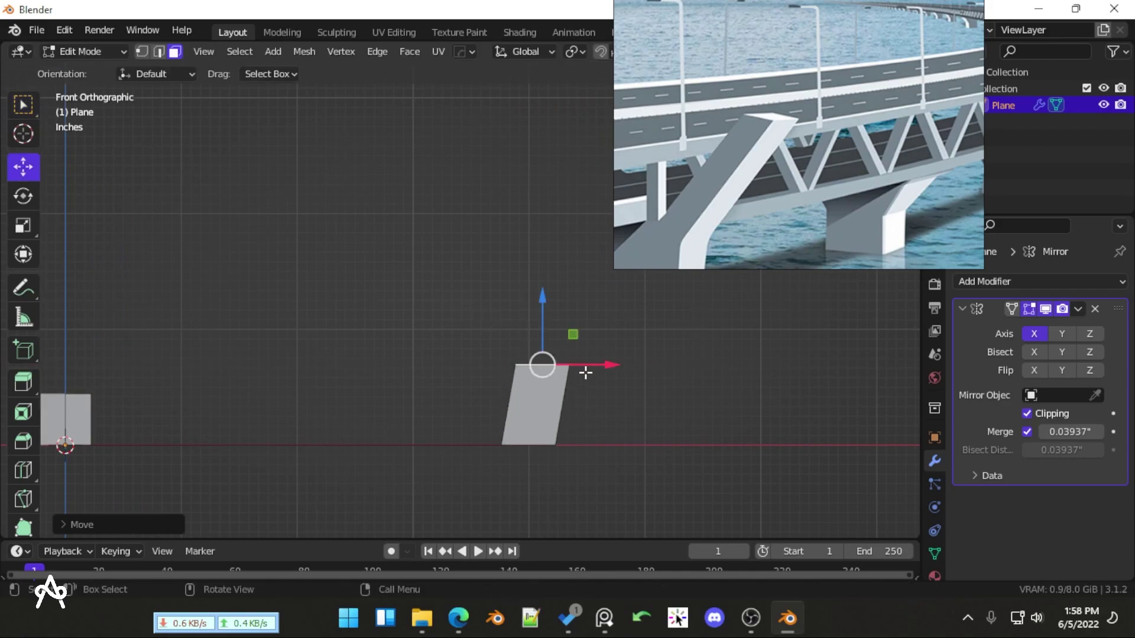
{"action": "scroll", "coordinate": [414, 332], "scroll_direction": "down", "scroll_amount": 5}
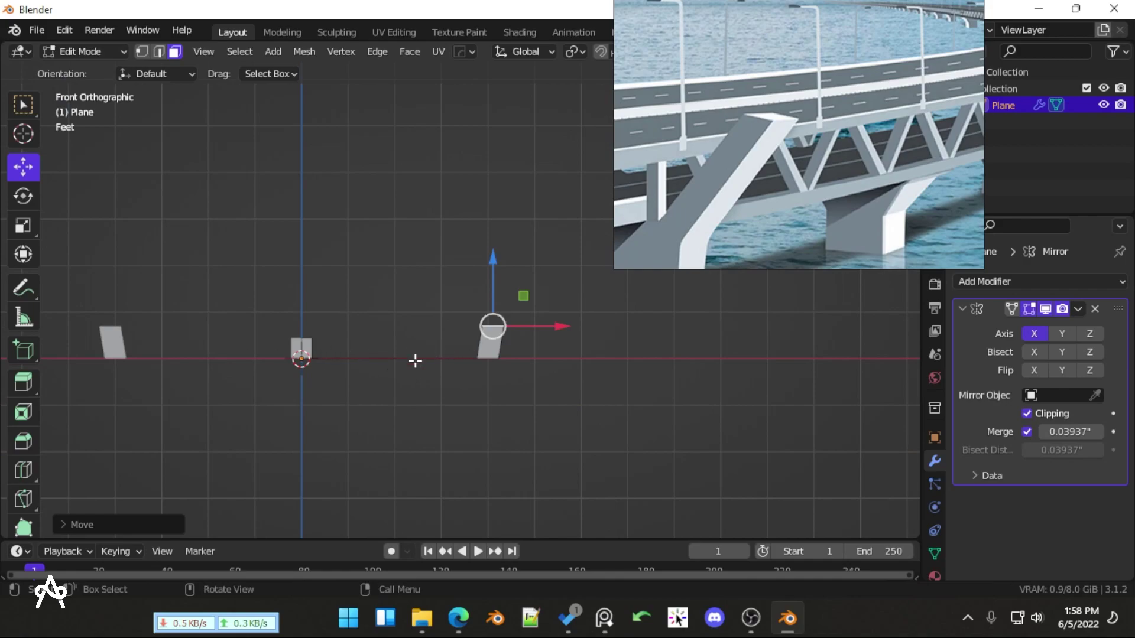
{"action": "middle_click_drag", "start_coordinate": [415, 360], "coordinate": [615, 420]}
Resize the selected curb part slightly along the X axis
{"action": "key", "text": "s"}
{"action": "key", "text": "x"}
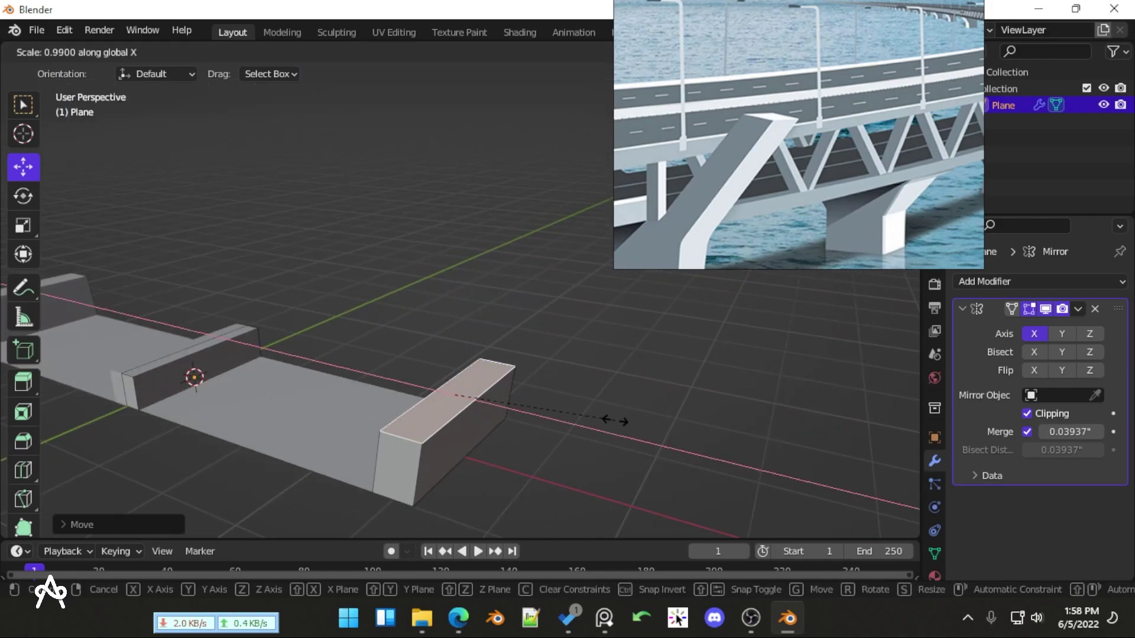
{"action": "left_click", "coordinate": [567, 415]}
Select the curb's top edge in edge mode and slide it along X to adjust the slope
{"action": "middle_click_drag", "start_coordinate": [544, 431], "coordinate": [509, 397]}
{"action": "left_click", "coordinate": [545, 383]}
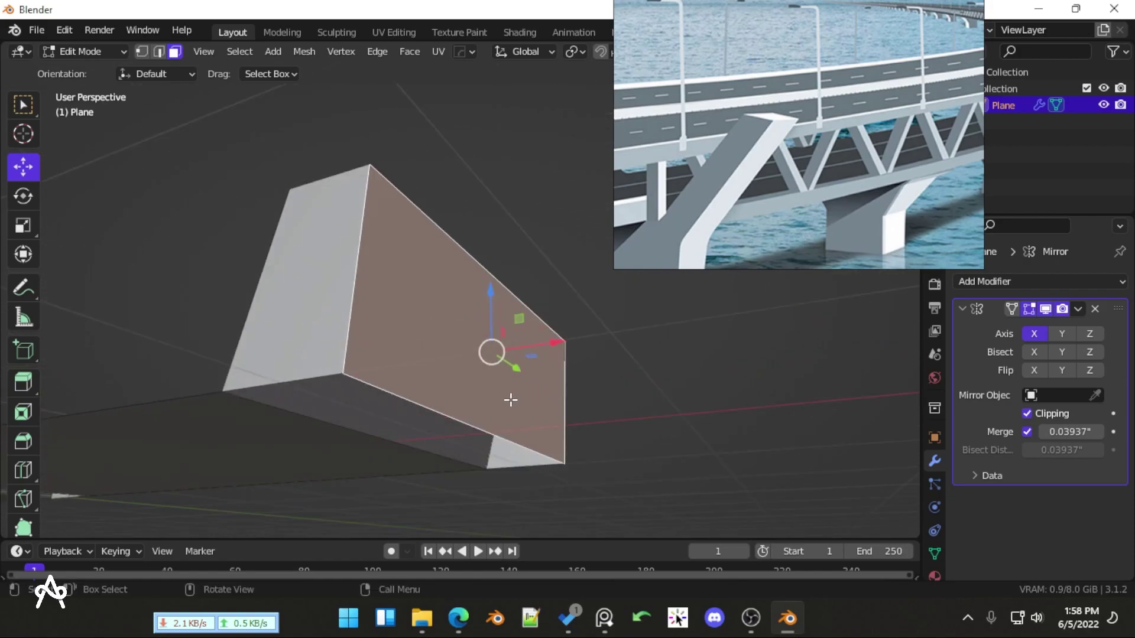
{"action": "key", "text": "2"}
{"action": "left_click", "coordinate": [449, 408]}
{"action": "left_click_drag", "start_coordinate": [550, 430], "coordinate": [525, 432]}
{"action": "scroll", "coordinate": [491, 410], "scroll_direction": "down", "scroll_amount": 3}
Check the curb profile from the front, then return to Object Mode
{"action": "key", "text": "KP_1"}
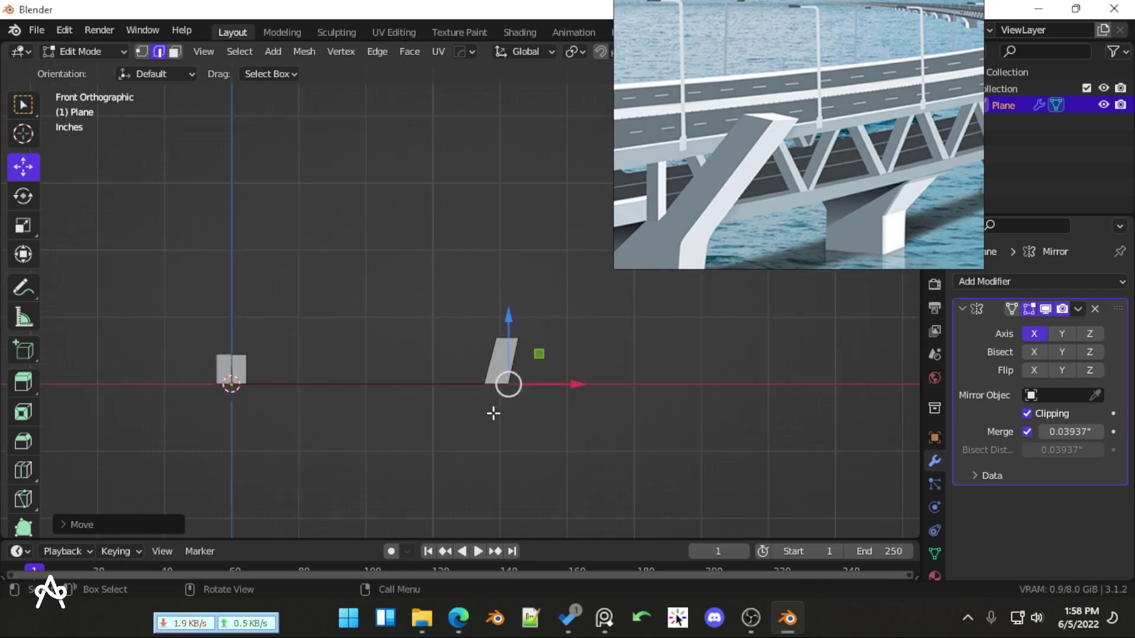
{"action": "scroll", "coordinate": [494, 413], "scroll_direction": "up", "scroll_amount": 3}
{"action": "scroll", "coordinate": [398, 353], "scroll_direction": "down", "scroll_amount": 3}
{"action": "middle_click_drag", "start_coordinate": [398, 352], "coordinate": [448, 413]}
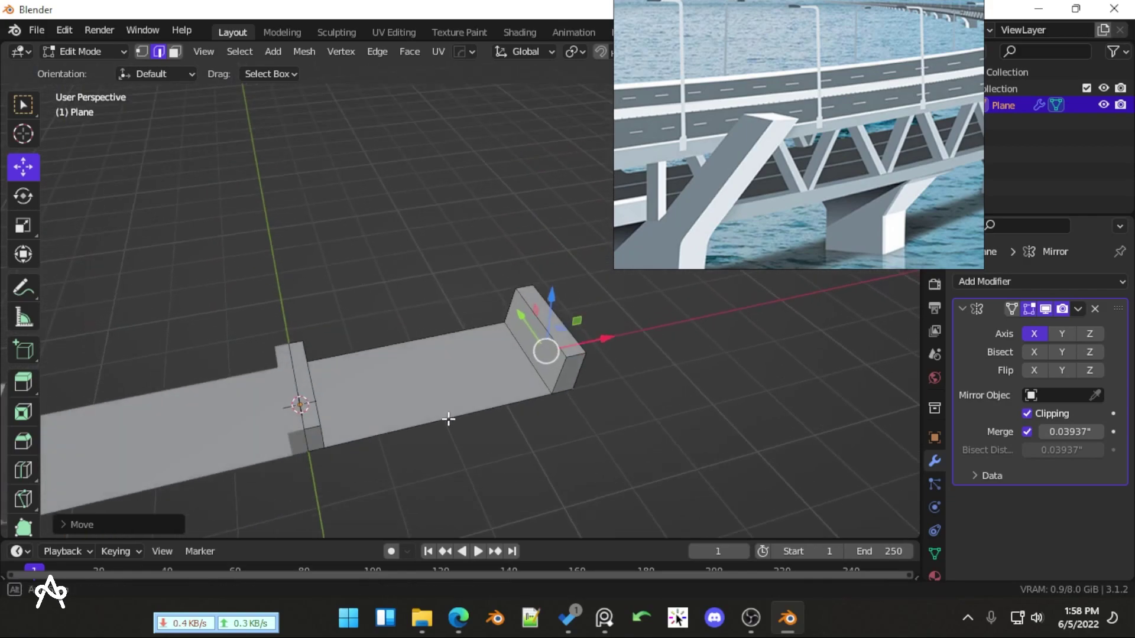
{"action": "scroll", "coordinate": [457, 431], "scroll_direction": "down", "scroll_amount": 2}
{"action": "key", "text": "Tab"}
{"action": "scroll", "coordinate": [469, 417], "scroll_direction": "up", "scroll_amount": 3}
{"action": "scroll", "coordinate": [468, 419], "scroll_direction": "down", "scroll_amount": 2}
From the top view, select the whole deck mesh and lengthen it along Y
{"action": "key", "text": "KP_7"}
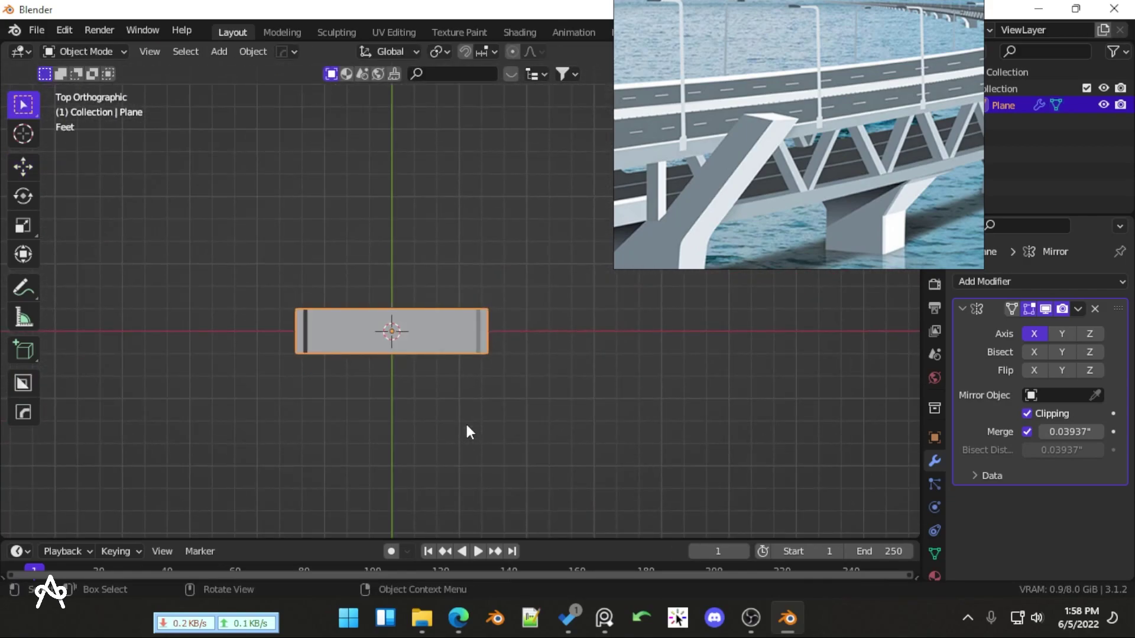
{"action": "scroll", "coordinate": [466, 421], "scroll_direction": "up", "scroll_amount": 5}
{"action": "scroll", "coordinate": [467, 417], "scroll_direction": "down", "scroll_amount": 5}
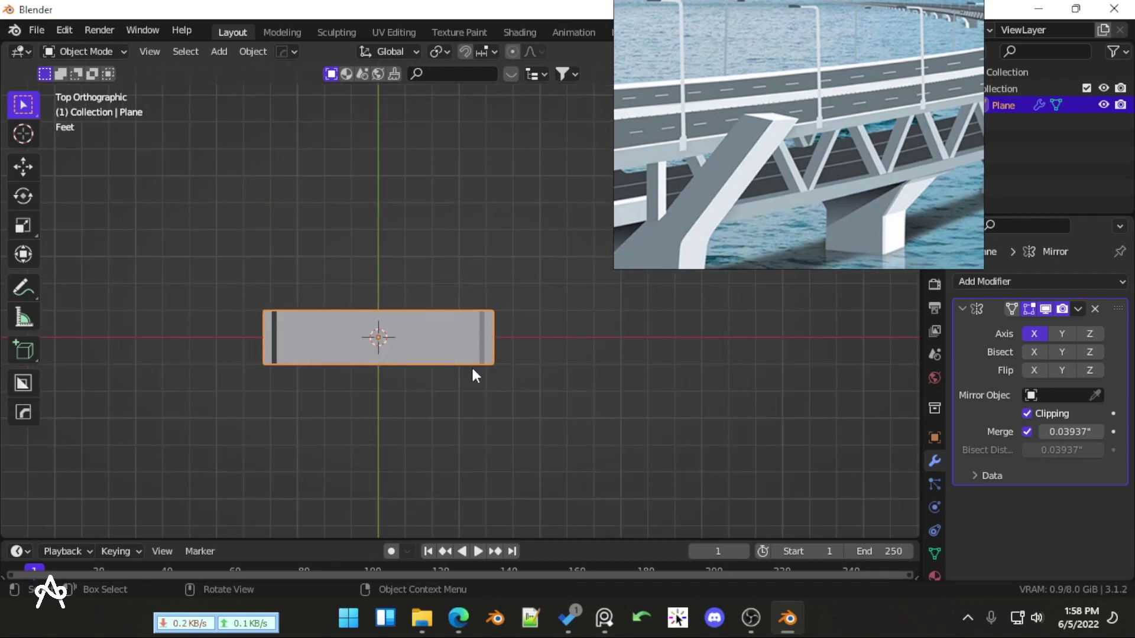
{"action": "key", "text": "Tab"}
{"action": "key", "text": "a"}
{"action": "key", "text": "s"}
{"action": "key", "text": "x"}
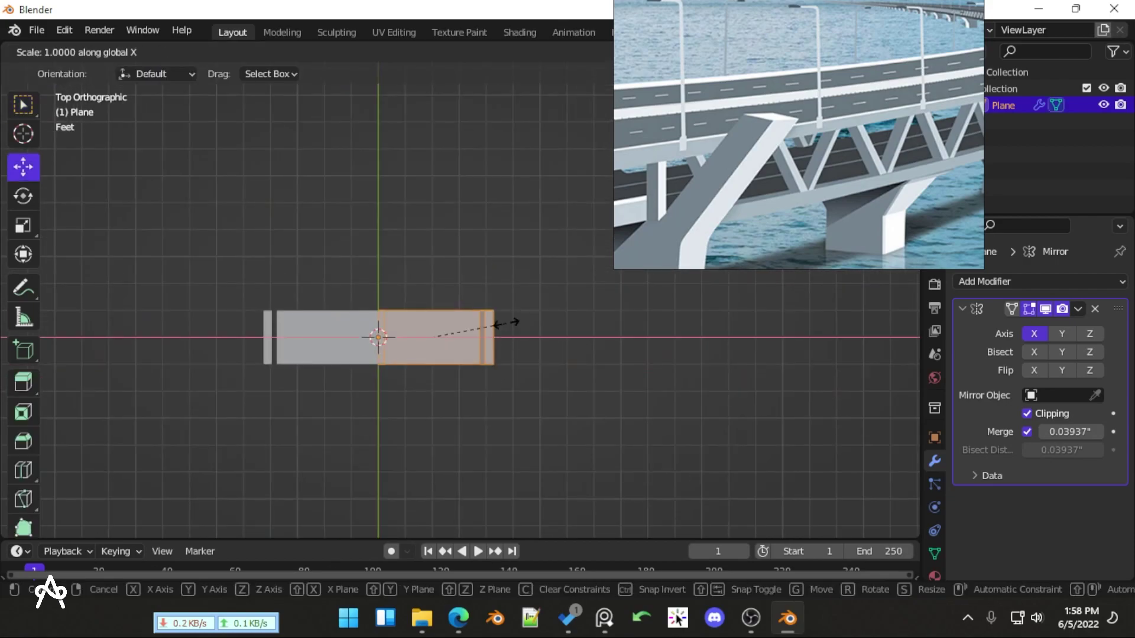
{"action": "key", "text": "y"}
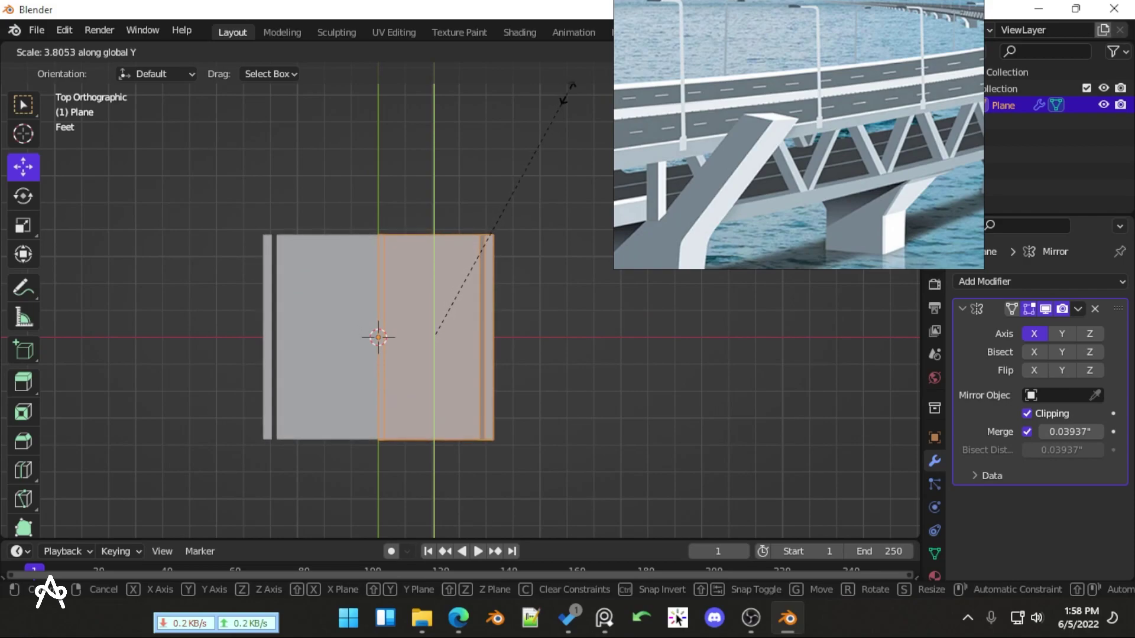
{"action": "left_click", "coordinate": [571, 89]}
Stretch the road deck further along the Y axis
{"action": "scroll", "coordinate": [541, 255], "scroll_direction": "up", "scroll_amount": 2}
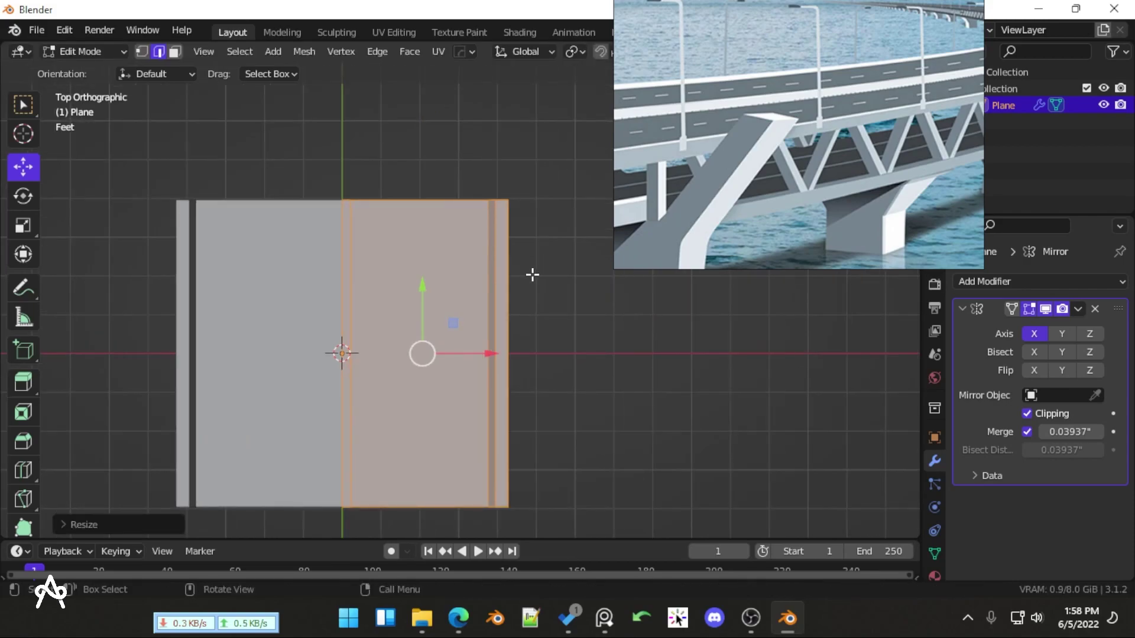
{"action": "scroll", "coordinate": [529, 283], "scroll_direction": "down", "scroll_amount": 2}
{"action": "scroll", "coordinate": [466, 222], "scroll_direction": "down", "scroll_amount": 2}
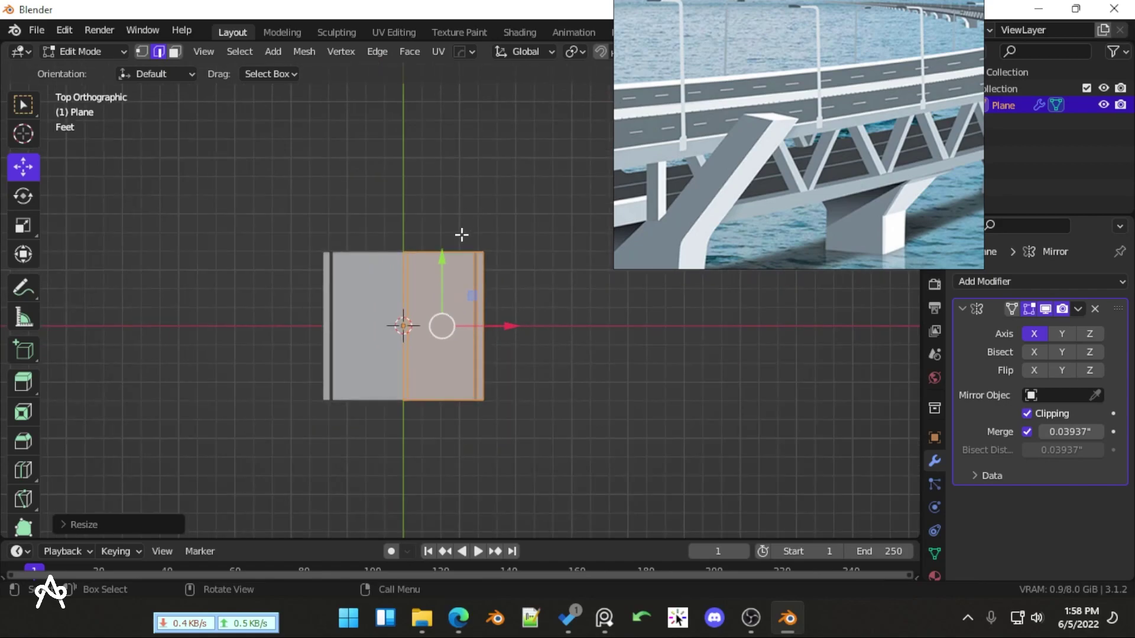
{"action": "scroll", "coordinate": [462, 235], "scroll_direction": "down", "scroll_amount": 3}
{"action": "key", "text": "s"}
{"action": "key", "text": "y"}
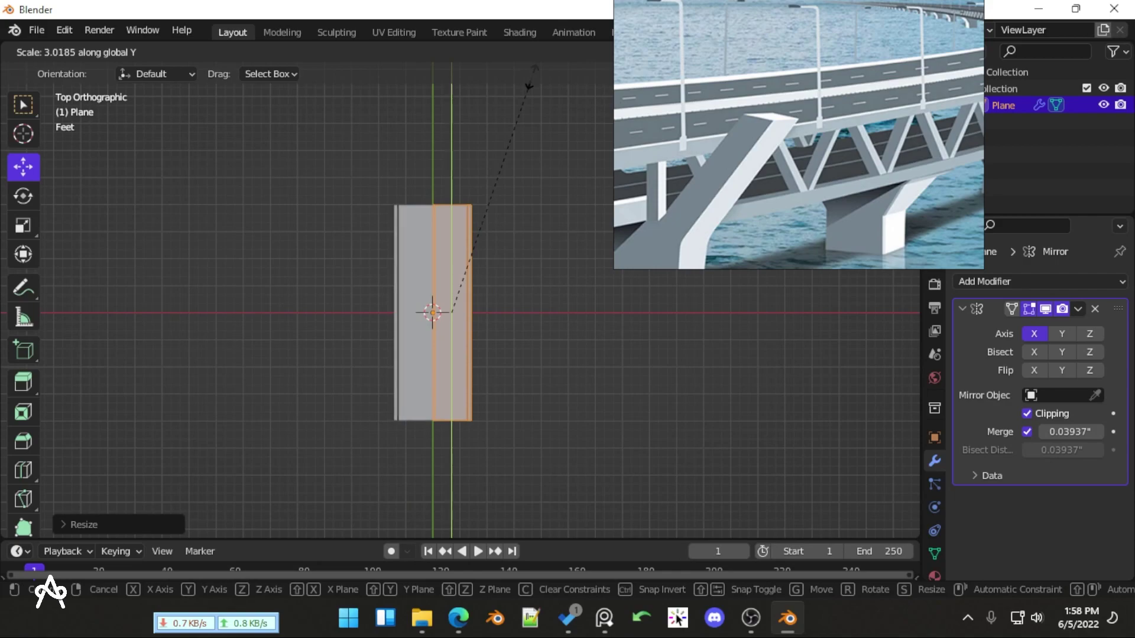
{"action": "left_click", "coordinate": [529, 85]}
Widen the road deck along the X axis
{"action": "scroll", "coordinate": [520, 272], "scroll_direction": "up", "scroll_amount": 2}
{"action": "scroll", "coordinate": [568, 327], "scroll_direction": "up", "scroll_amount": 1}
{"action": "key", "text": "s"}
{"action": "key", "text": "x"}
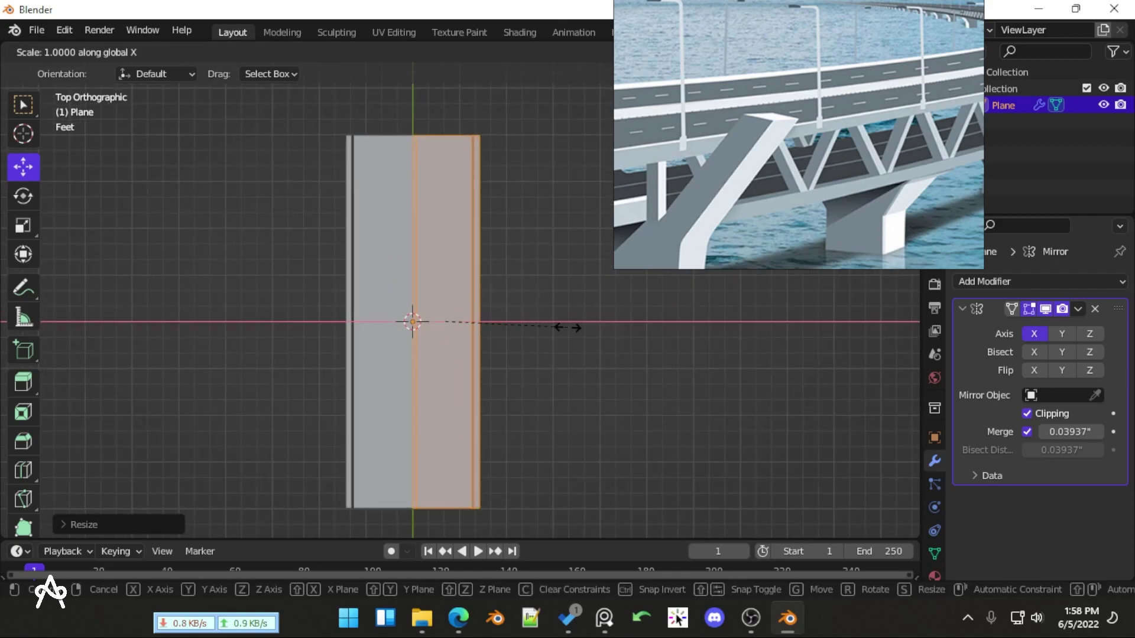
{"action": "left_click", "coordinate": [664, 329]}
{"action": "scroll", "coordinate": [641, 415], "scroll_direction": "down", "scroll_amount": 3}
{"action": "scroll", "coordinate": [642, 415], "scroll_direction": "down", "scroll_amount": 2}
Cancel a uniform resize, deselect the mesh, inspect the road and return to Object Mode
{"action": "key", "text": "s"}
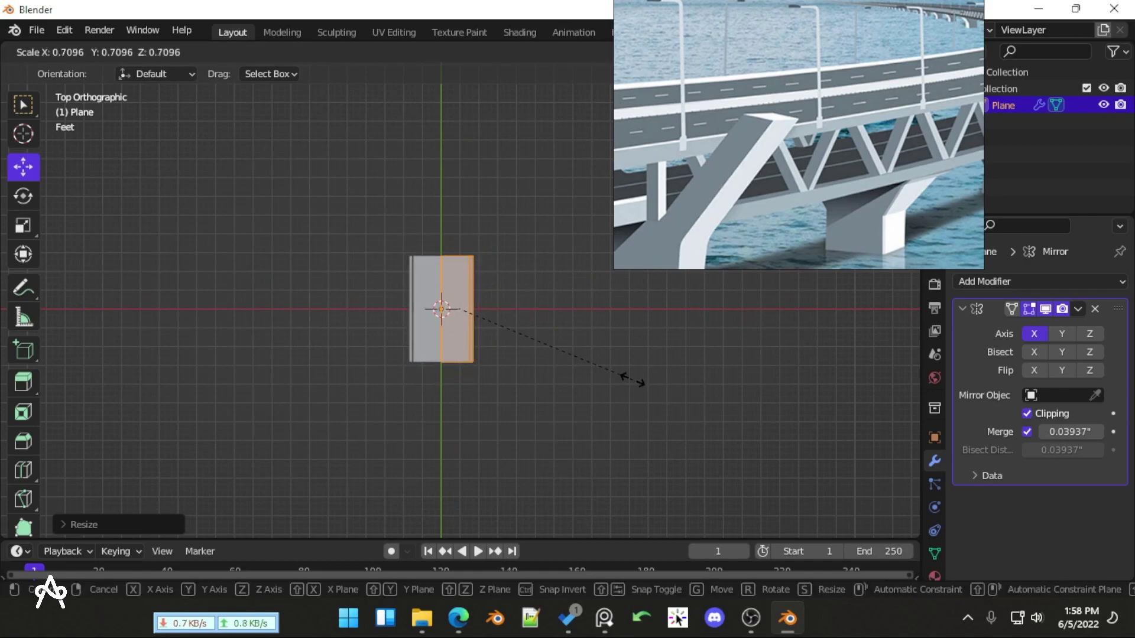
{"action": "key", "text": "Escape"}
{"action": "scroll", "coordinate": [629, 380], "scroll_direction": "up", "scroll_amount": 2}
{"action": "key", "text": "alt+a"}
{"action": "middle_click_drag", "start_coordinate": [606, 410], "coordinate": [540, 355]}
{"action": "key", "text": "KP_7"}
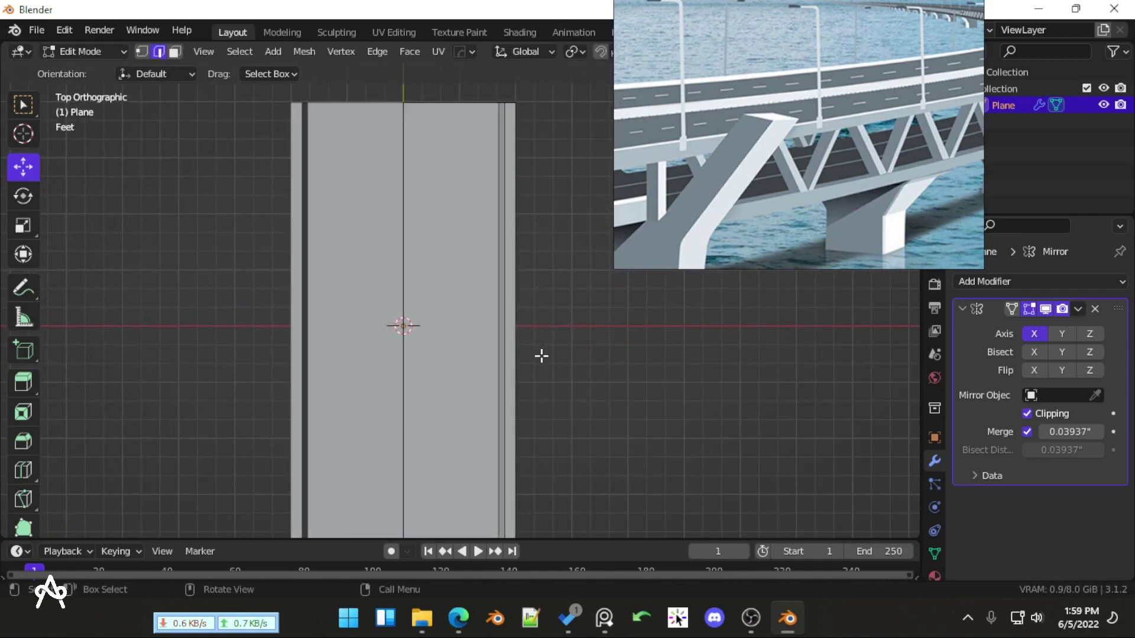
{"action": "scroll", "coordinate": [528, 297], "scroll_direction": "down", "scroll_amount": 3}
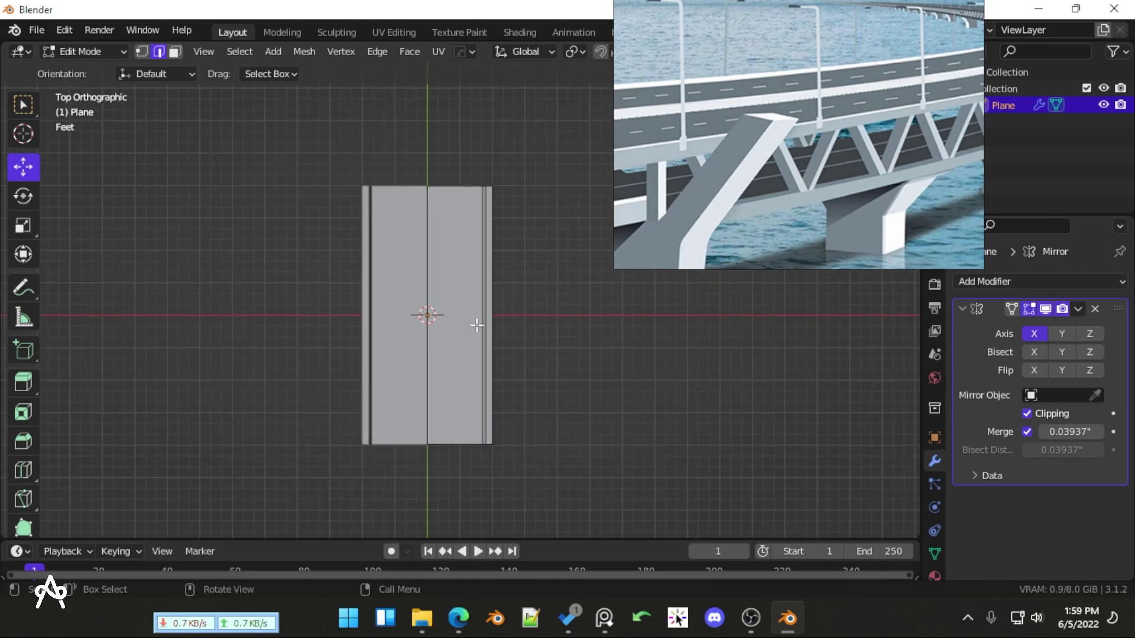
{"action": "middle_click_drag", "start_coordinate": [504, 322], "coordinate": [864, 346]}
{"action": "key", "text": "Tab"}
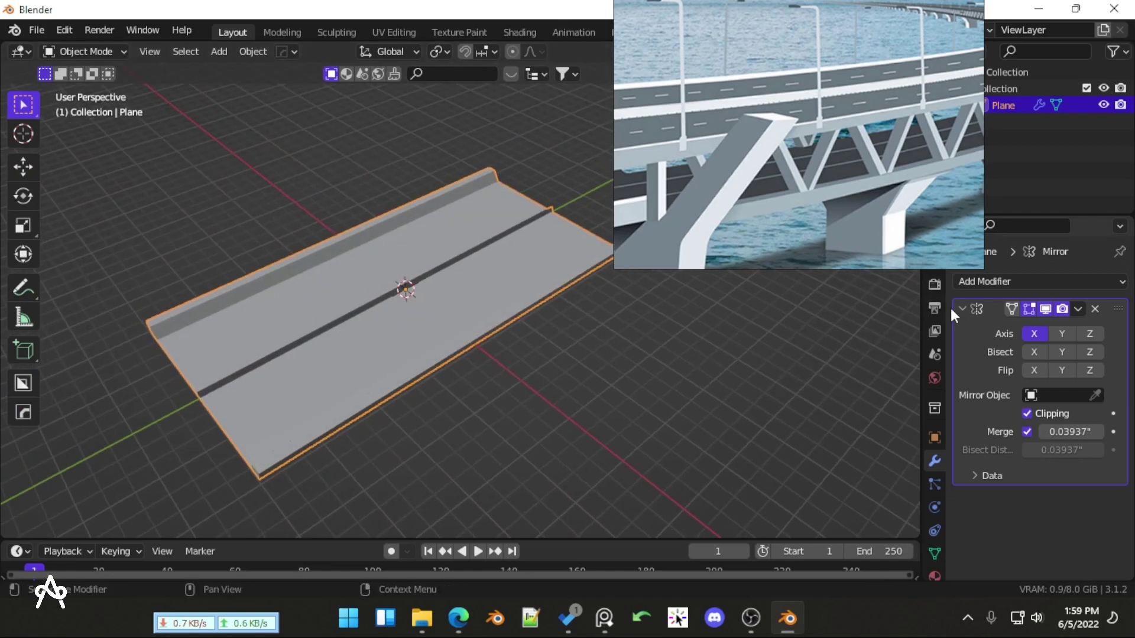
Add a Simple Deform Bend on the Z axis with a near-flat angle, hidden in viewport
{"action": "left_click", "coordinate": [970, 306]}
{"action": "left_click", "coordinate": [1037, 285]}
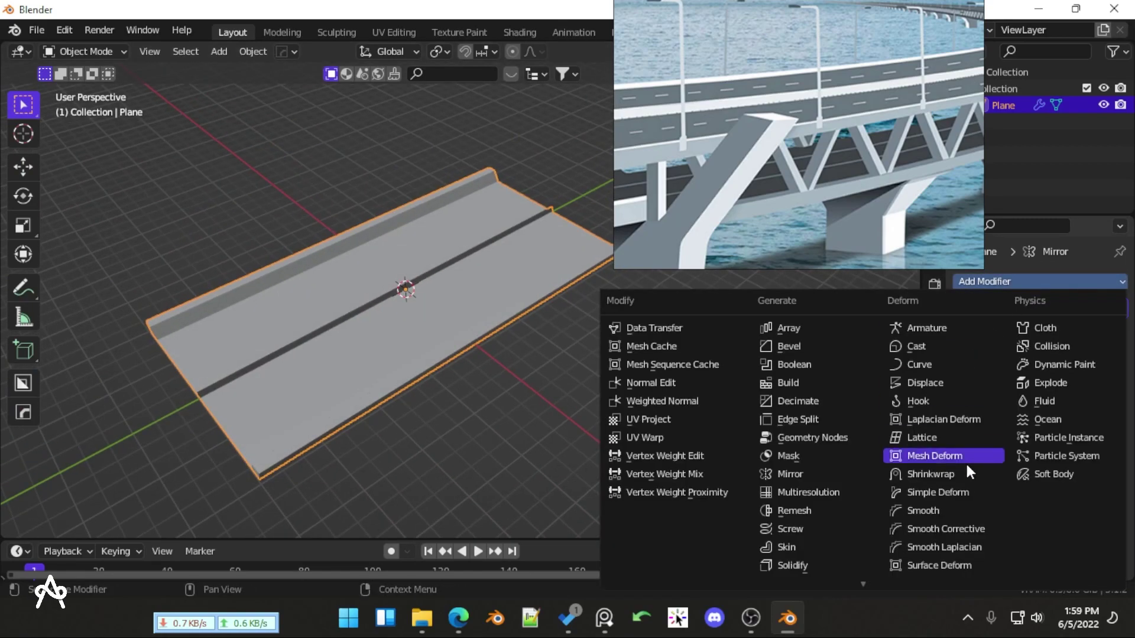
{"action": "left_click", "coordinate": [945, 493]}
{"action": "left_click", "coordinate": [1034, 418]}
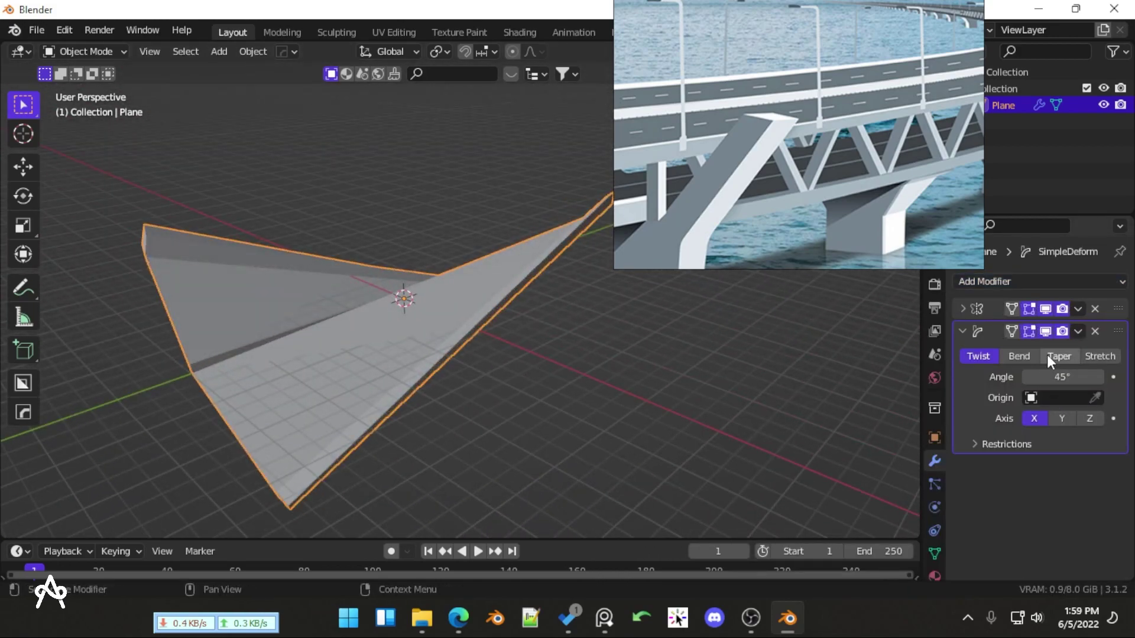
{"action": "left_click", "coordinate": [1090, 418]}
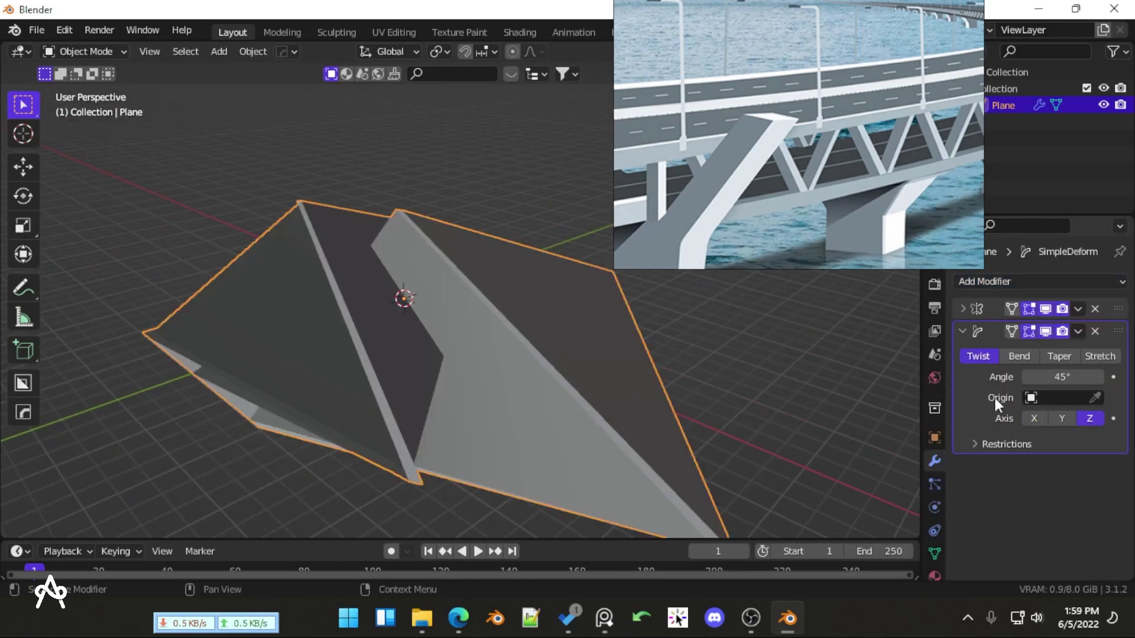
{"action": "left_click", "coordinate": [1018, 358]}
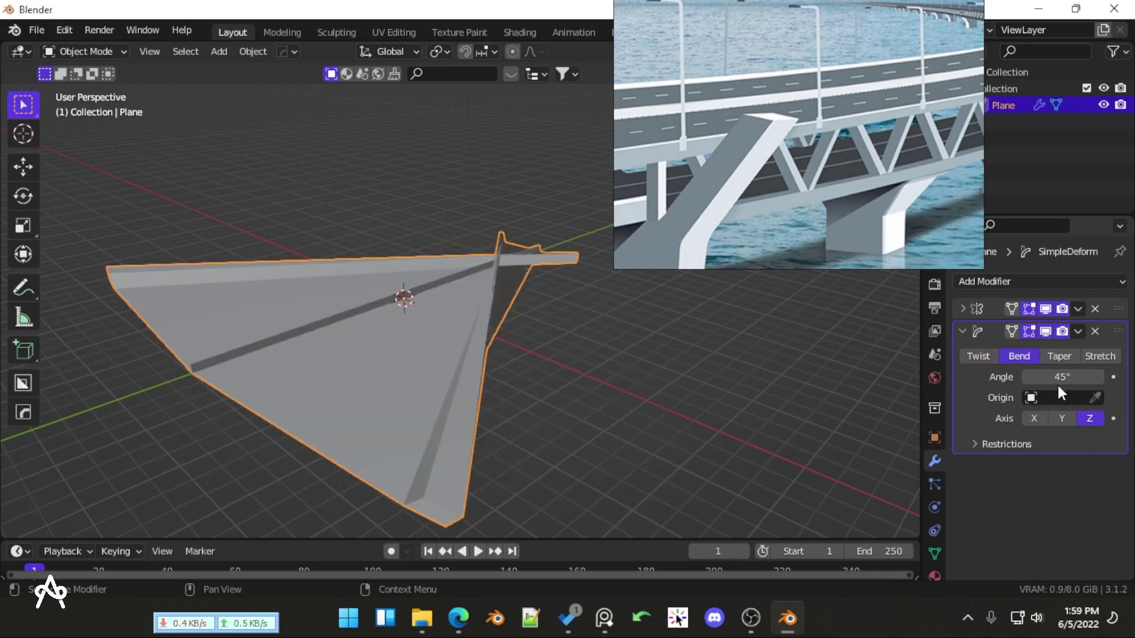
{"action": "left_click_drag", "start_coordinate": [1062, 377], "coordinate": [1013, 375]}
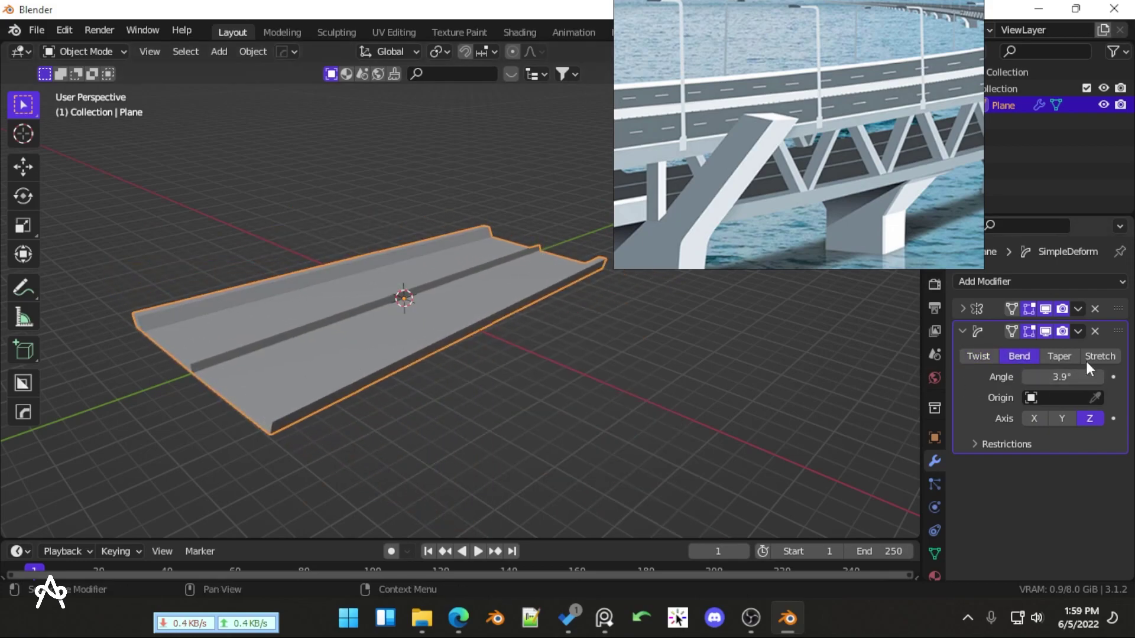
{"action": "left_click", "coordinate": [1047, 331]}
Add 20 evenly spaced loop cuts across the road plane
{"action": "key", "text": "Tab"}
{"action": "middle_click_drag", "start_coordinate": [445, 346], "coordinate": [465, 280]}
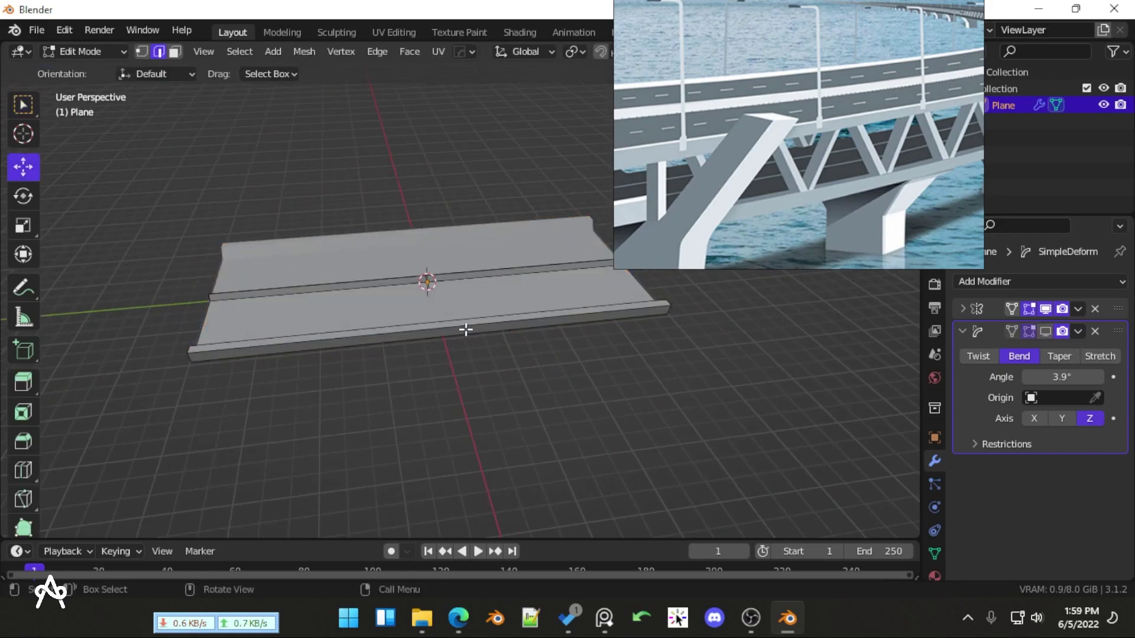
{"action": "key", "text": "ctrl+r"}
{"action": "scroll", "coordinate": [466, 280], "scroll_direction": "up", "scroll_amount": 19}
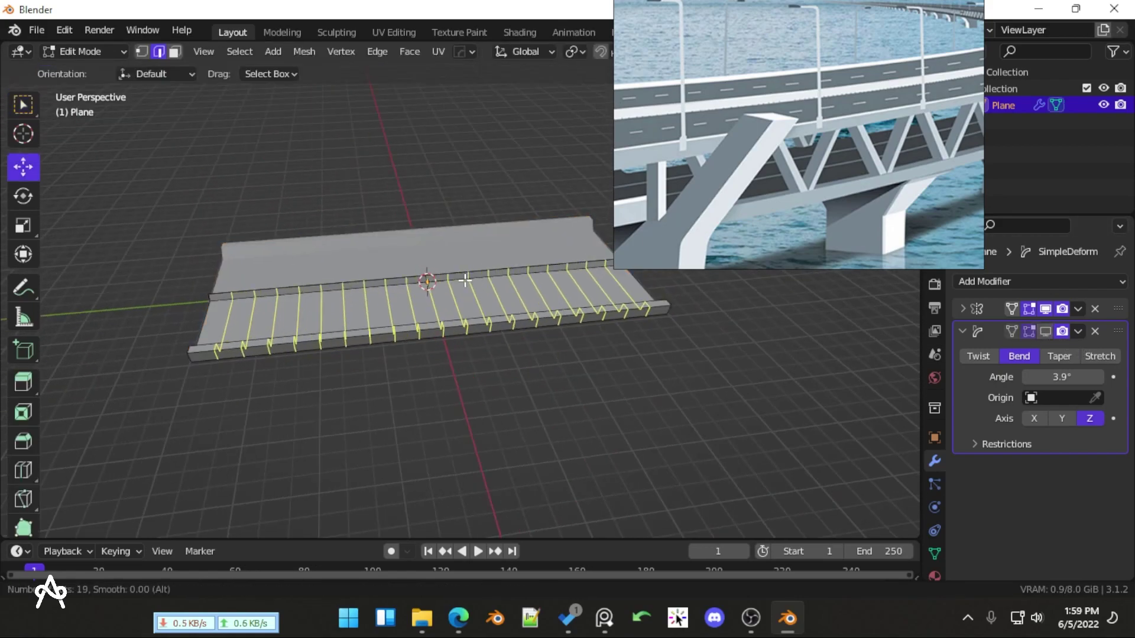
{"action": "left_click", "coordinate": [465, 280]}
{"action": "right_click", "coordinate": [464, 279]}
{"action": "left_click", "coordinate": [112, 524]}
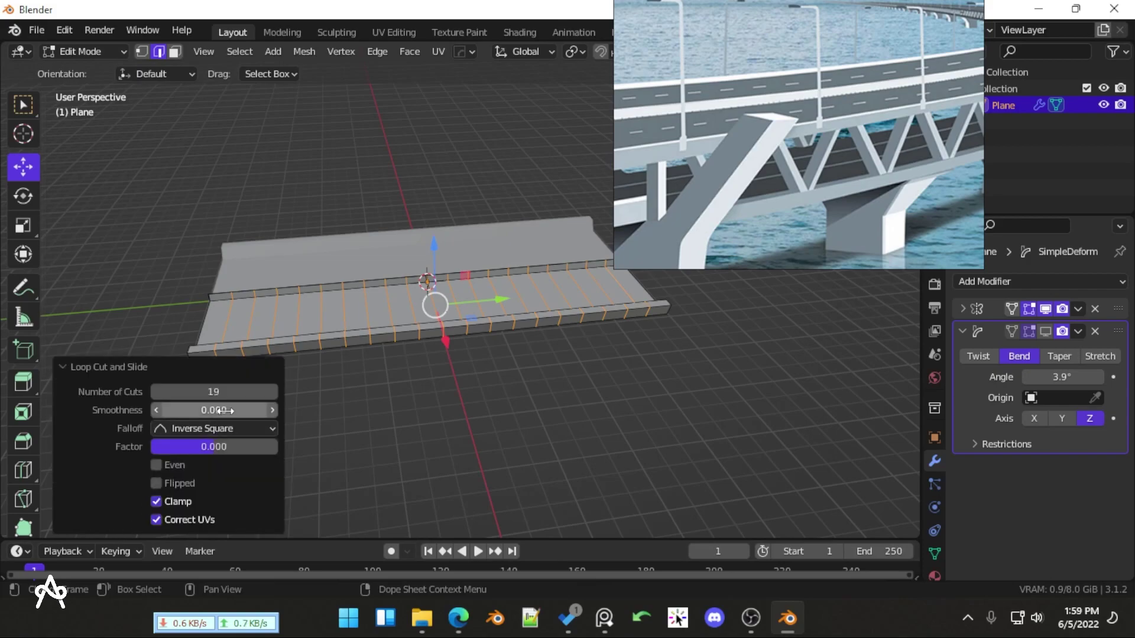
{"action": "double_click", "coordinate": [244, 392]}
{"action": "type", "text": "20"}
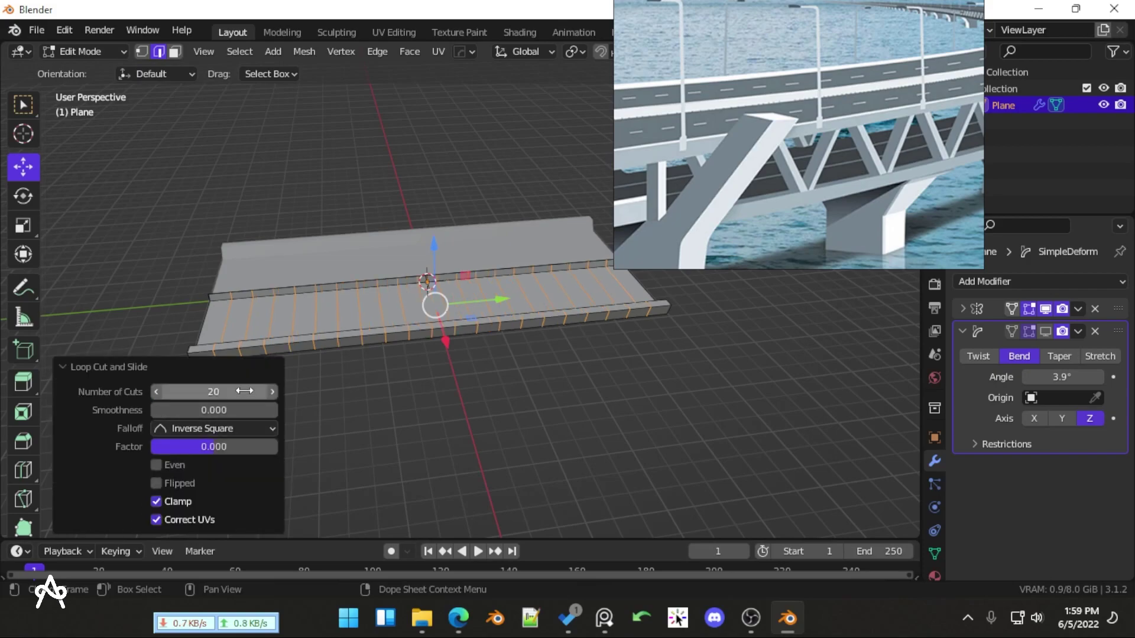
{"action": "key", "text": "Return"}
{"action": "key", "text": "Tab"}
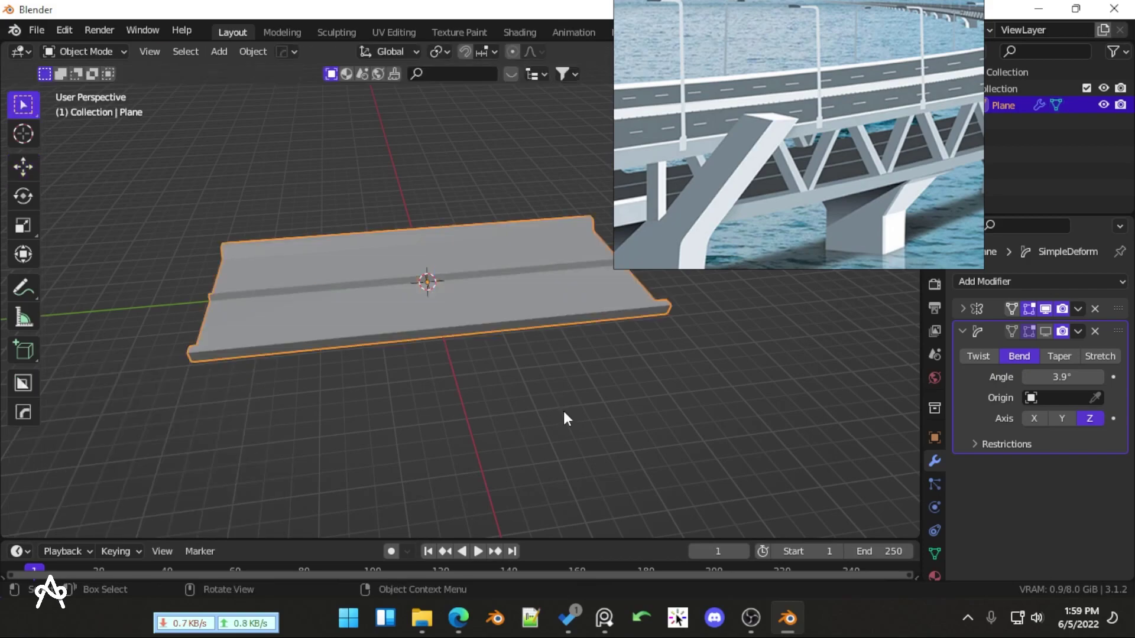
Try a 17° bend around the Y, Z and X axes, then delete the Simple Deform modifier
{"action": "left_click", "coordinate": [1046, 331]}
{"action": "middle_click_drag", "start_coordinate": [512, 357], "coordinate": [963, 387]}
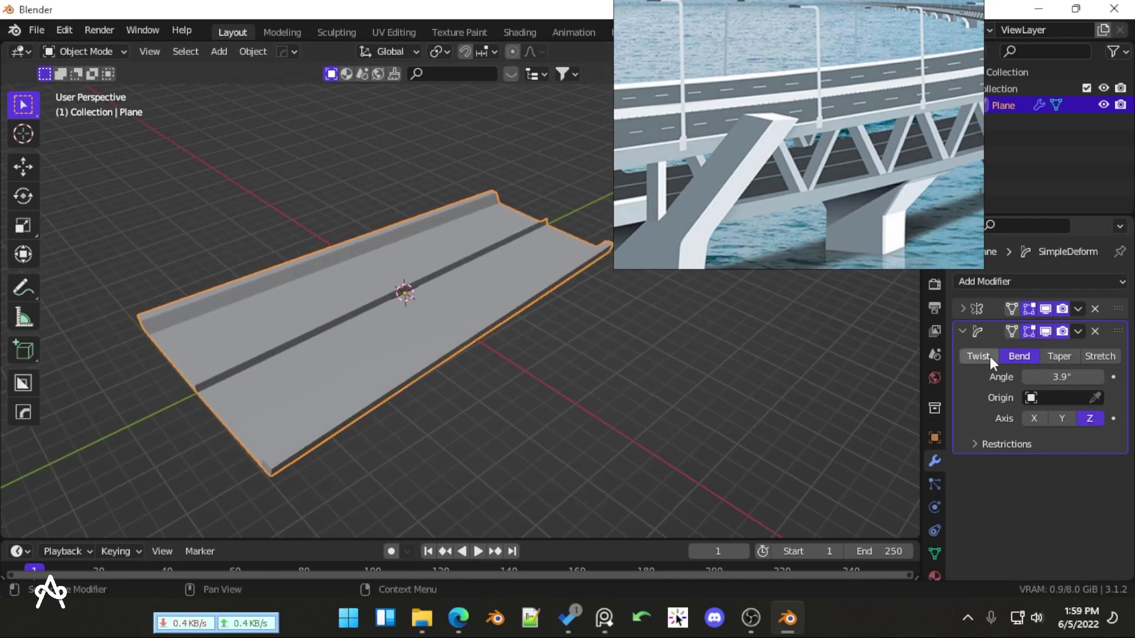
{"action": "left_click", "coordinate": [1063, 417]}
{"action": "left_click_drag", "start_coordinate": [1068, 377], "coordinate": [1016, 382]}
{"action": "left_click", "coordinate": [1090, 419]}
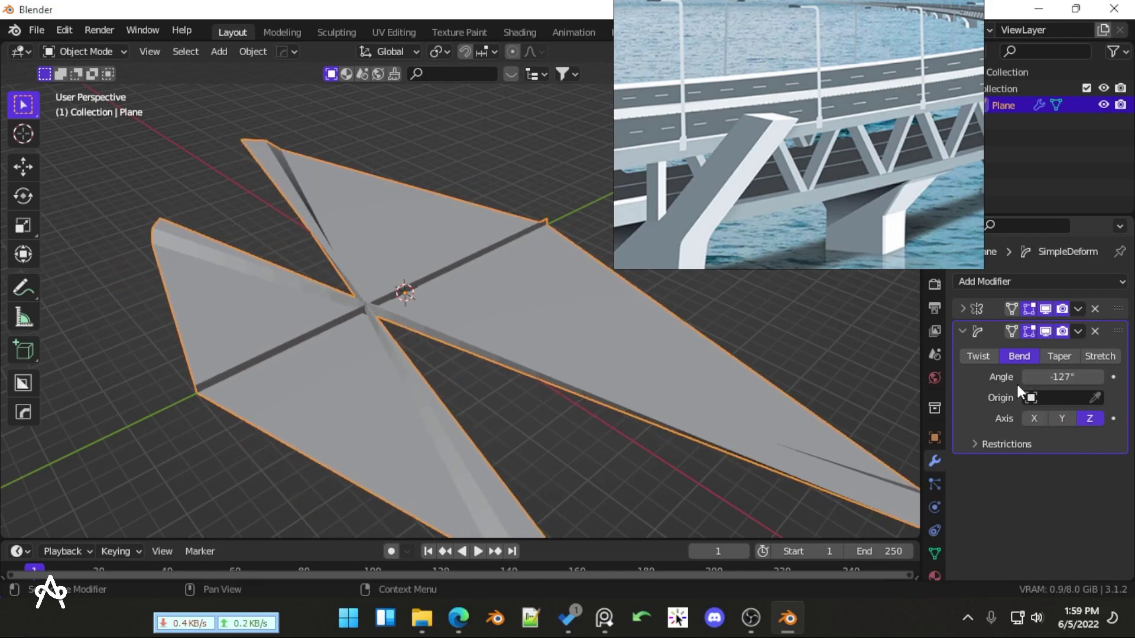
{"action": "left_click", "coordinate": [1033, 418]}
{"action": "left_click", "coordinate": [1095, 331]}
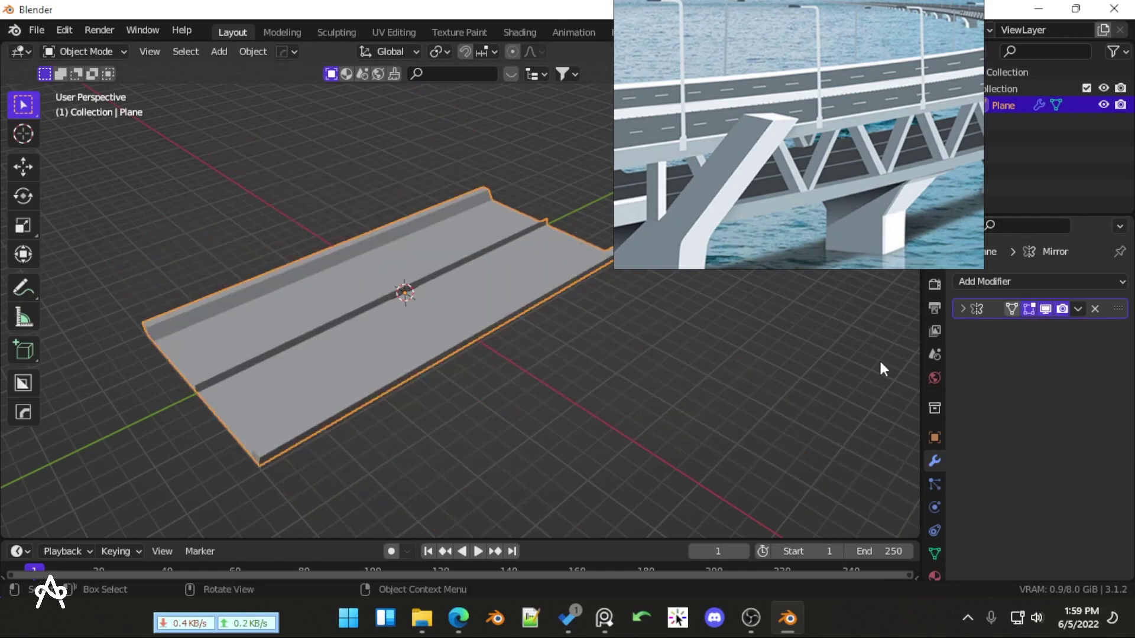
{"action": "scroll", "coordinate": [643, 343], "scroll_direction": "down", "scroll_amount": 3}
Rotate the road plane around the vertical Z axis
{"action": "key", "text": "r"}
{"action": "key", "text": "z"}
{"action": "left_click", "coordinate": [506, 311]}
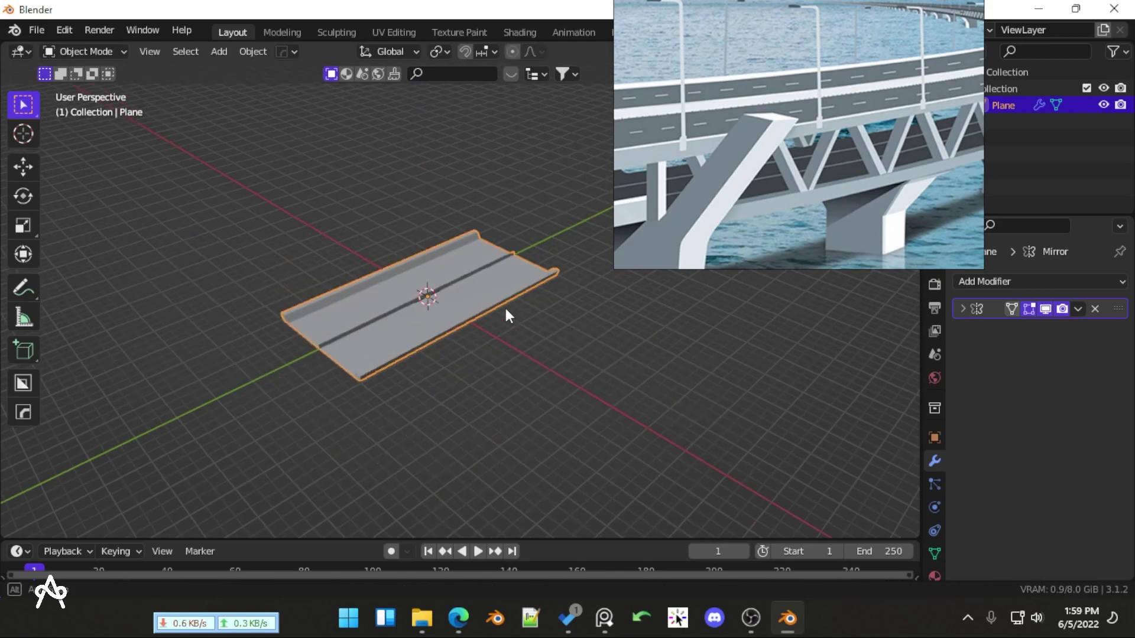
{"action": "middle_click_drag", "start_coordinate": [506, 310], "coordinate": [556, 337]}
Inspect the road from the top view and orbit to see its raised curbs
{"action": "key", "text": "KP_7"}
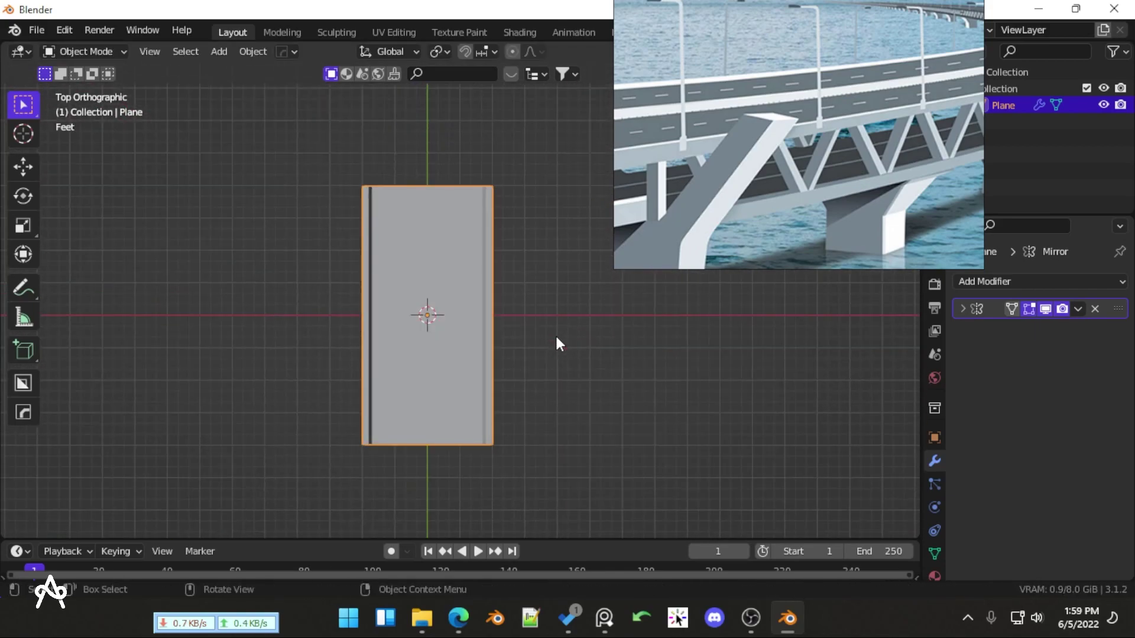
{"action": "scroll", "coordinate": [559, 343], "scroll_direction": "up", "scroll_amount": 3}
{"action": "scroll", "coordinate": [556, 340], "scroll_direction": "up", "scroll_amount": 3}
{"action": "scroll", "coordinate": [554, 335], "scroll_direction": "down", "scroll_amount": 3}
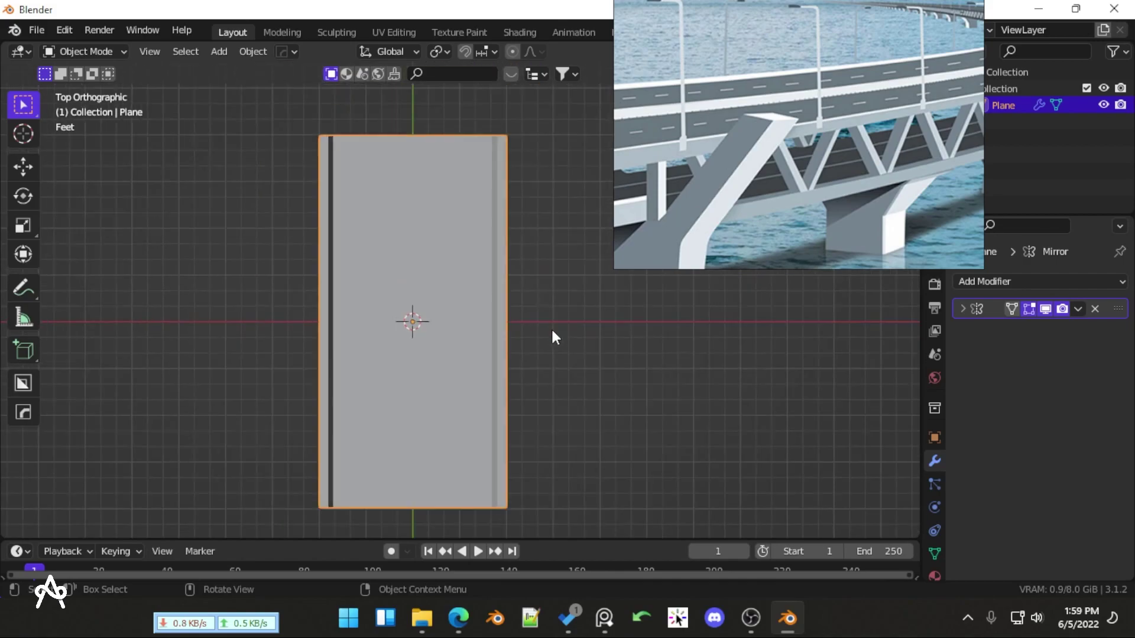
{"action": "middle_click_drag", "start_coordinate": [516, 402], "coordinate": [418, 241]}
{"action": "scroll", "coordinate": [451, 313], "scroll_direction": "down", "scroll_amount": 4}
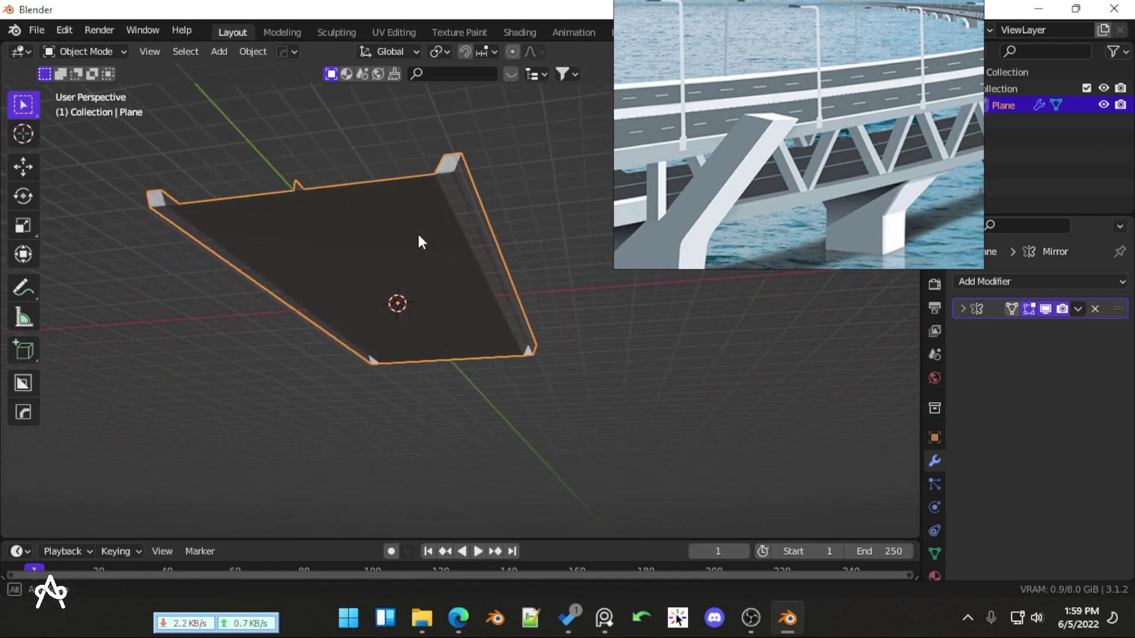
Check the road cross-section from the front in Edit Mode, then view it from the right in Object Mode
{"action": "key", "text": "Tab"}
{"action": "scroll", "coordinate": [400, 242], "scroll_direction": "up", "scroll_amount": 3}
{"action": "key", "text": "KP_1"}
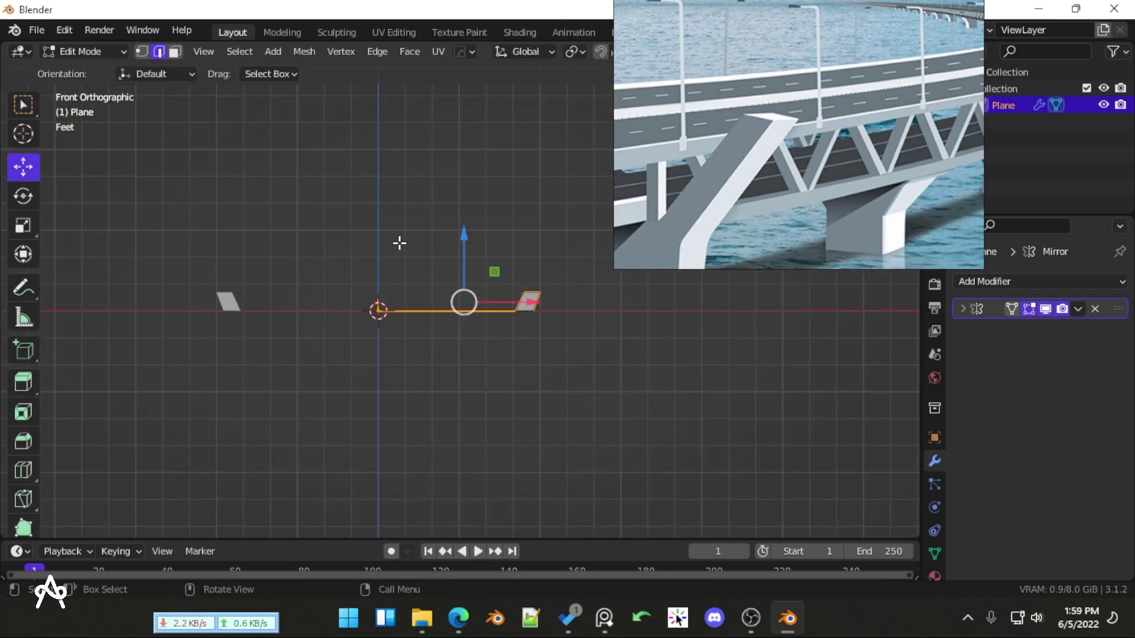
{"action": "scroll", "coordinate": [774, 140], "scroll_direction": "down", "scroll_amount": 5}
{"action": "scroll", "coordinate": [878, 113], "scroll_direction": "up", "scroll_amount": 6}
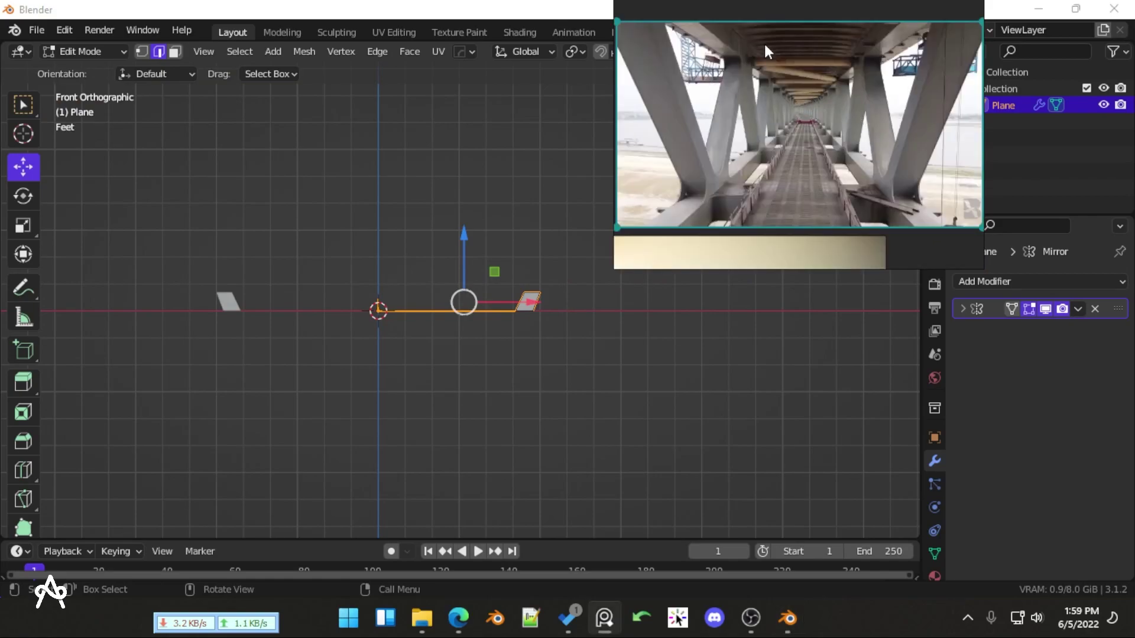
{"action": "scroll", "coordinate": [763, 69], "scroll_direction": "up", "scroll_amount": 2}
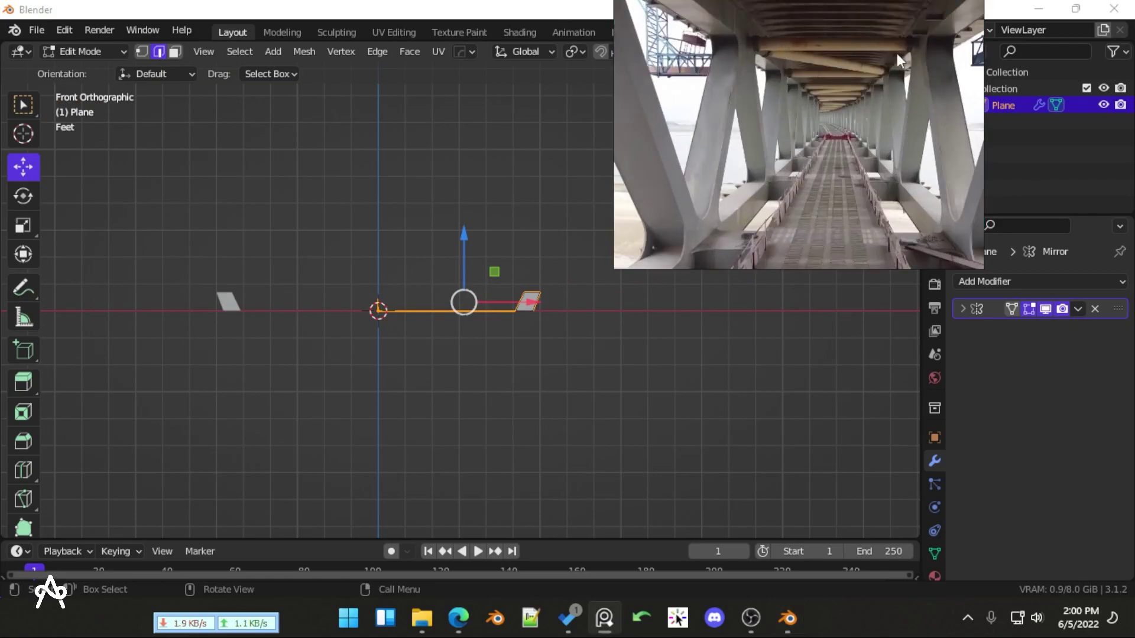
{"action": "scroll", "coordinate": [914, 72], "scroll_direction": "down", "scroll_amount": 1}
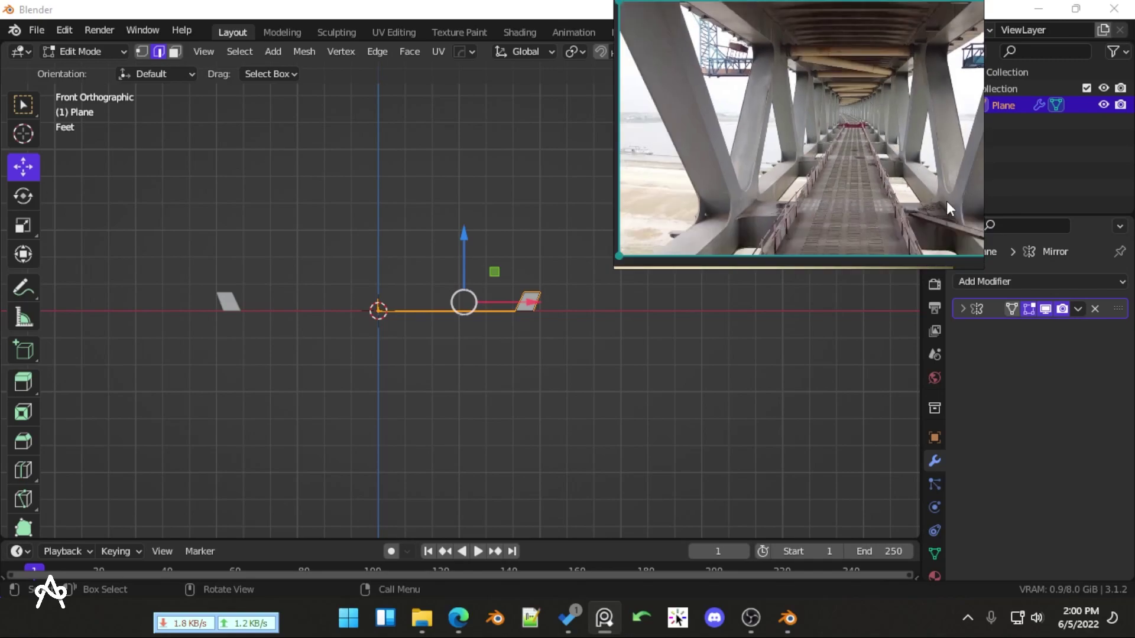
{"action": "scroll", "coordinate": [422, 395], "scroll_direction": "up", "scroll_amount": 3}
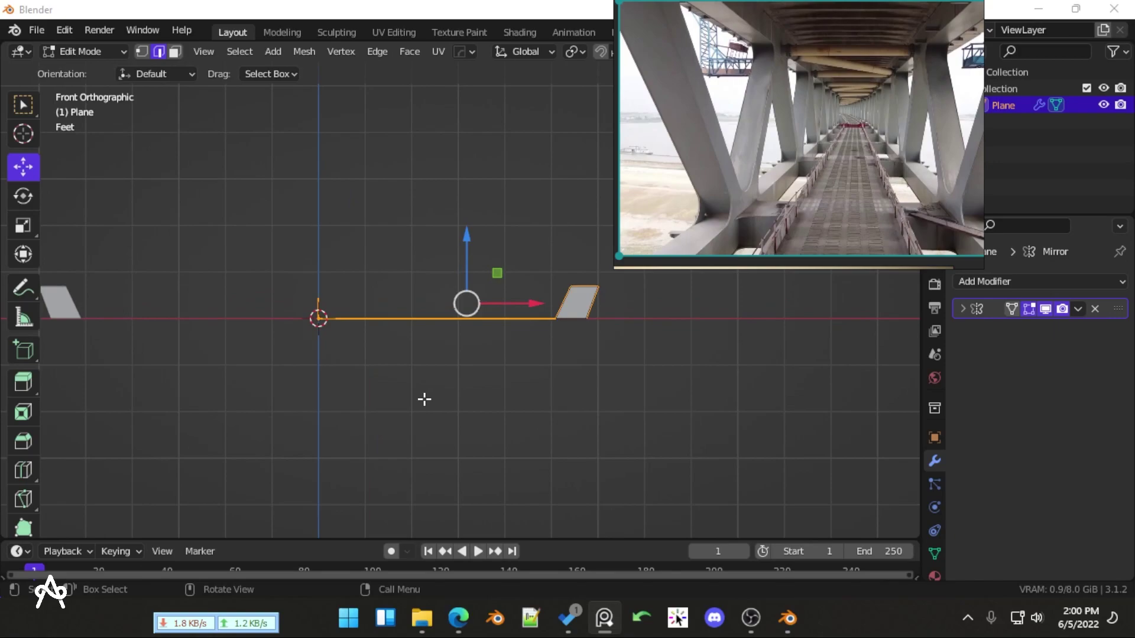
{"action": "scroll", "coordinate": [423, 396], "scroll_direction": "down", "scroll_amount": 4}
{"action": "key", "text": "Tab"}
{"action": "key", "text": "KP_3"}
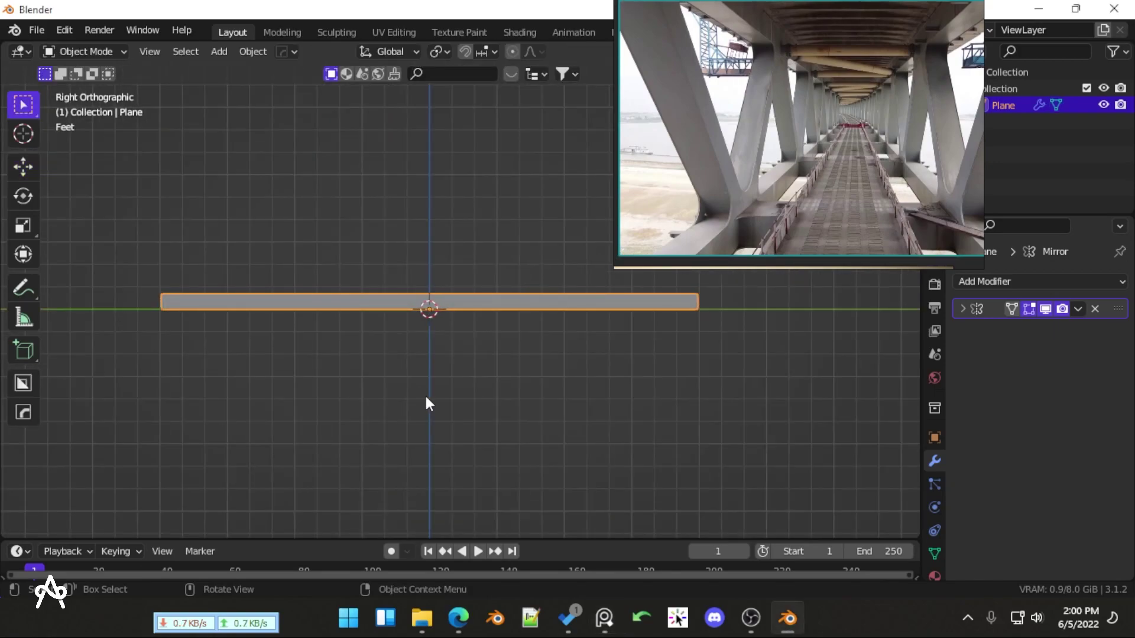
Add a cube and scale it to about half size
{"action": "middle_click_drag", "start_coordinate": [422, 396], "coordinate": [434, 348], "text": "shift"}
{"action": "key", "text": "shift+a"}
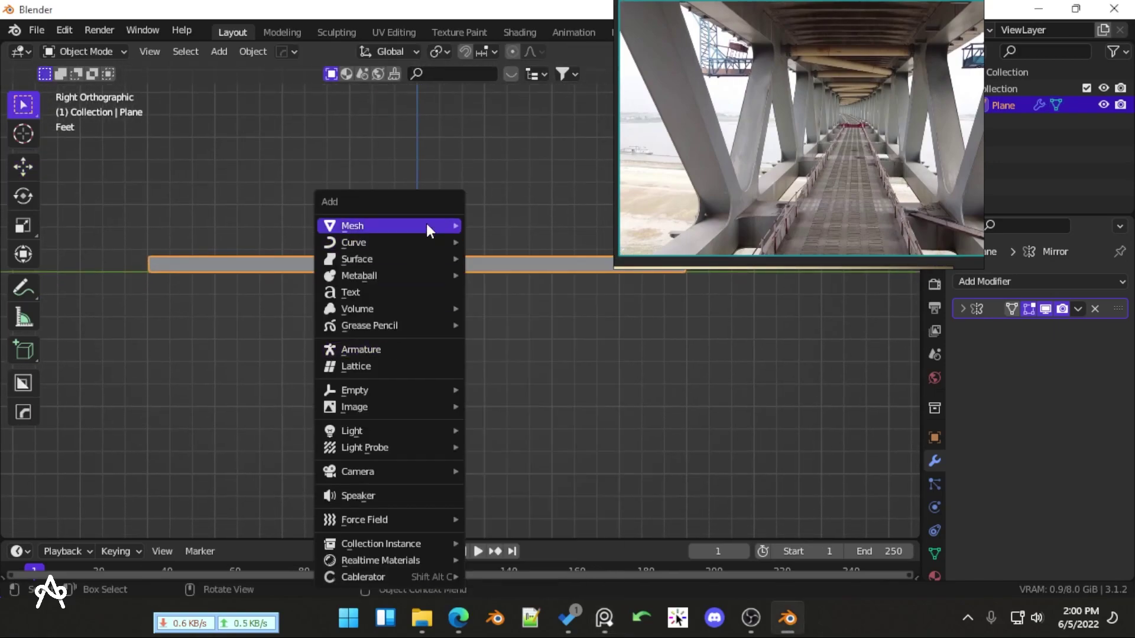
{"action": "mouse_move", "coordinate": [427, 224]}
{"action": "left_click", "coordinate": [493, 242]}
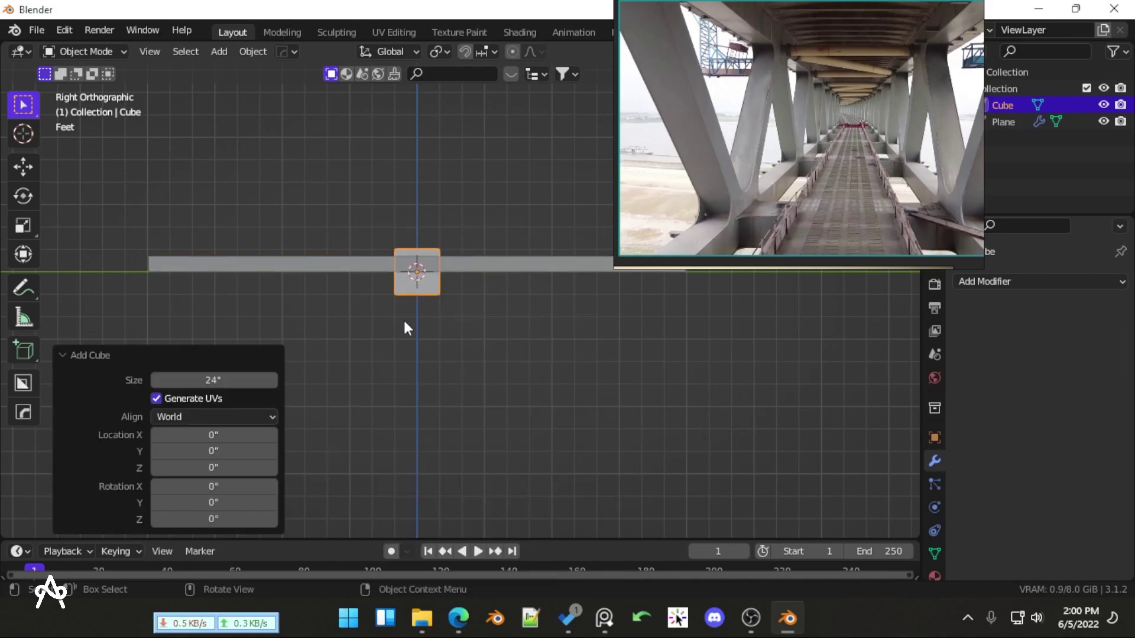
{"action": "key", "text": "s"}
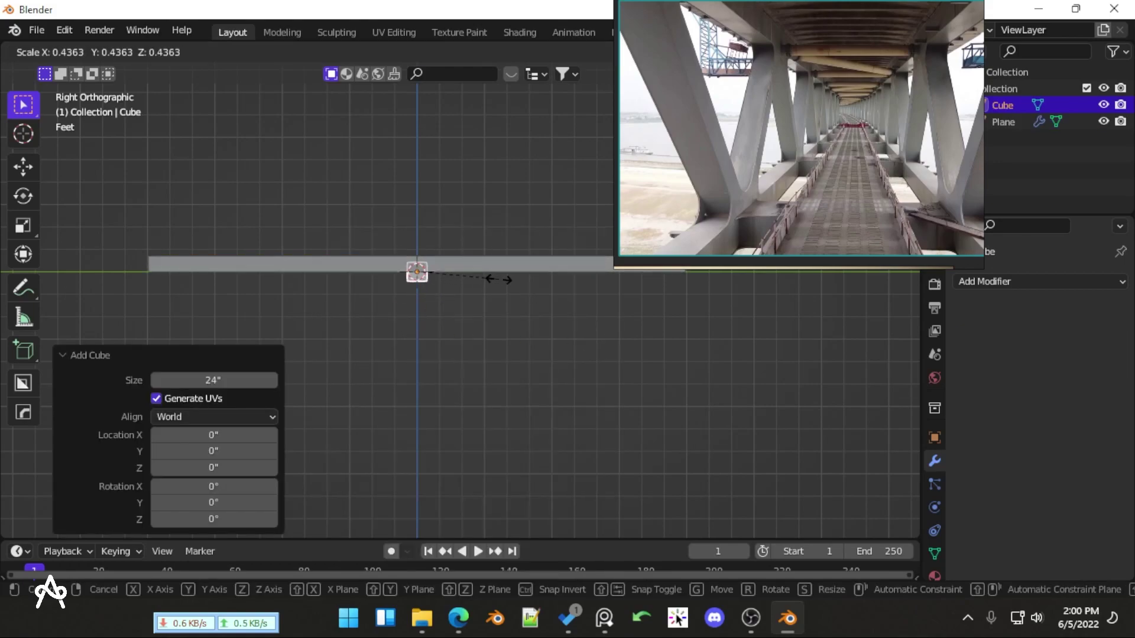
{"action": "left_click", "coordinate": [510, 281]}
In front view, move the cube beneath the curb
{"action": "scroll", "coordinate": [506, 293], "scroll_direction": "up", "scroll_amount": 3}
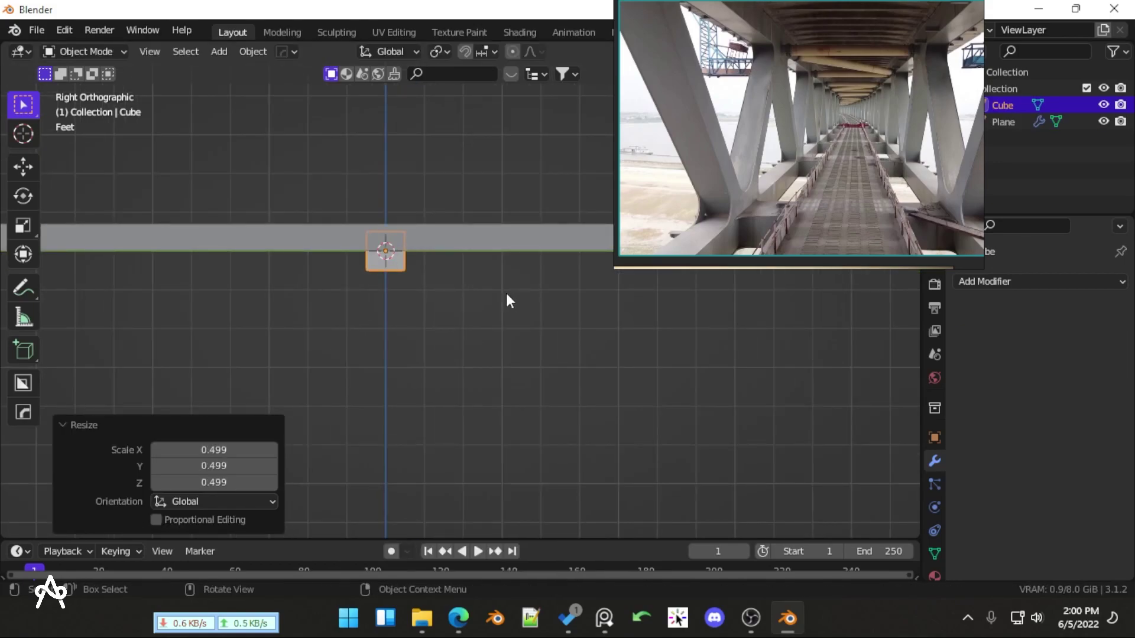
{"action": "key", "text": "KP_1"}
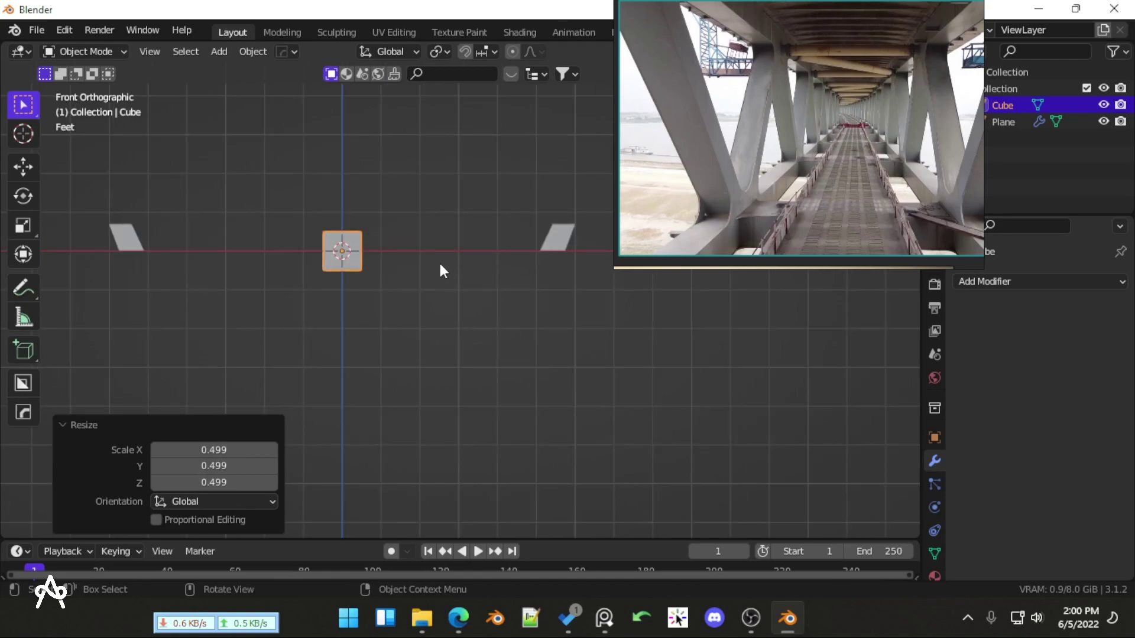
{"action": "key", "text": "g"}
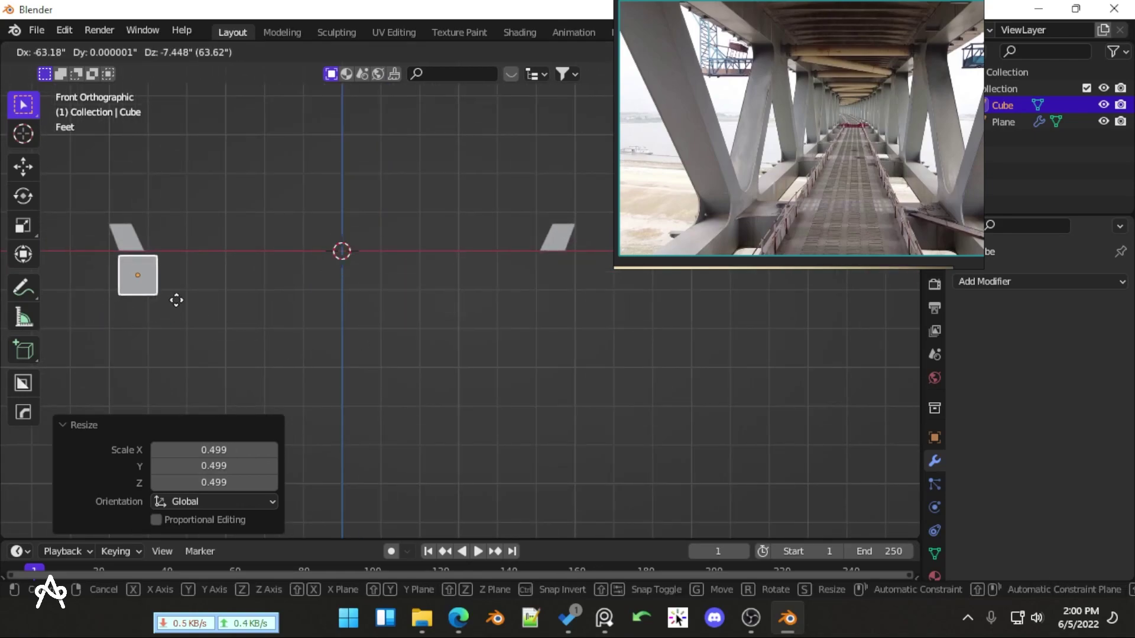
{"action": "left_click", "coordinate": [570, 287]}
Enlarge the cube and place it right under the curb
{"action": "middle_click_drag", "start_coordinate": [569, 286], "coordinate": [378, 367], "text": "shift"}
{"action": "scroll", "coordinate": [378, 367], "scroll_direction": "up", "scroll_amount": 4}
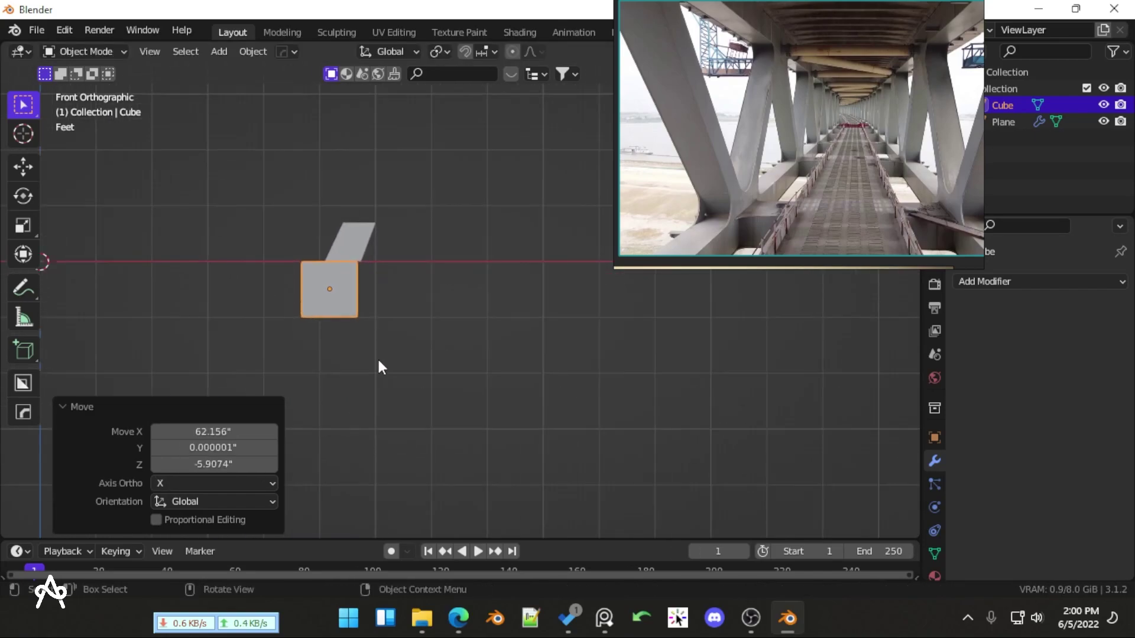
{"action": "scroll", "coordinate": [426, 327], "scroll_direction": "up", "scroll_amount": 3}
{"action": "middle_click_drag", "start_coordinate": [423, 327], "coordinate": [487, 311], "text": "shift"}
{"action": "key", "text": "s"}
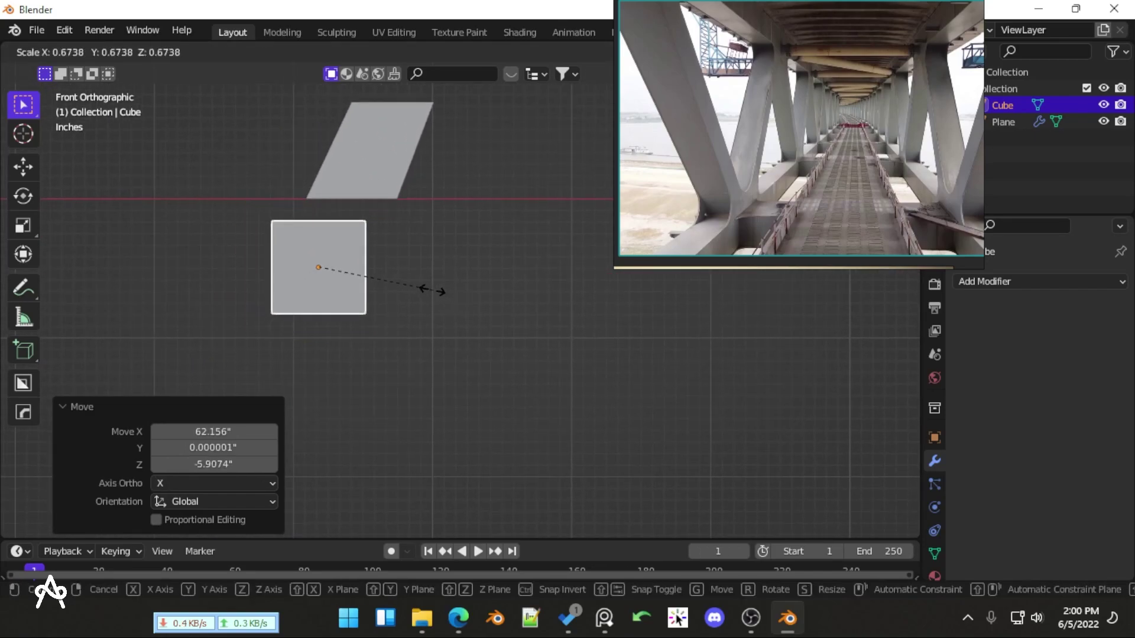
{"action": "left_click", "coordinate": [436, 291]}
{"action": "key", "text": "g"}
{"action": "left_click", "coordinate": [464, 273]}
Check the cube's placement under the deck from the right side view
{"action": "scroll", "coordinate": [454, 272], "scroll_direction": "up", "scroll_amount": 2}
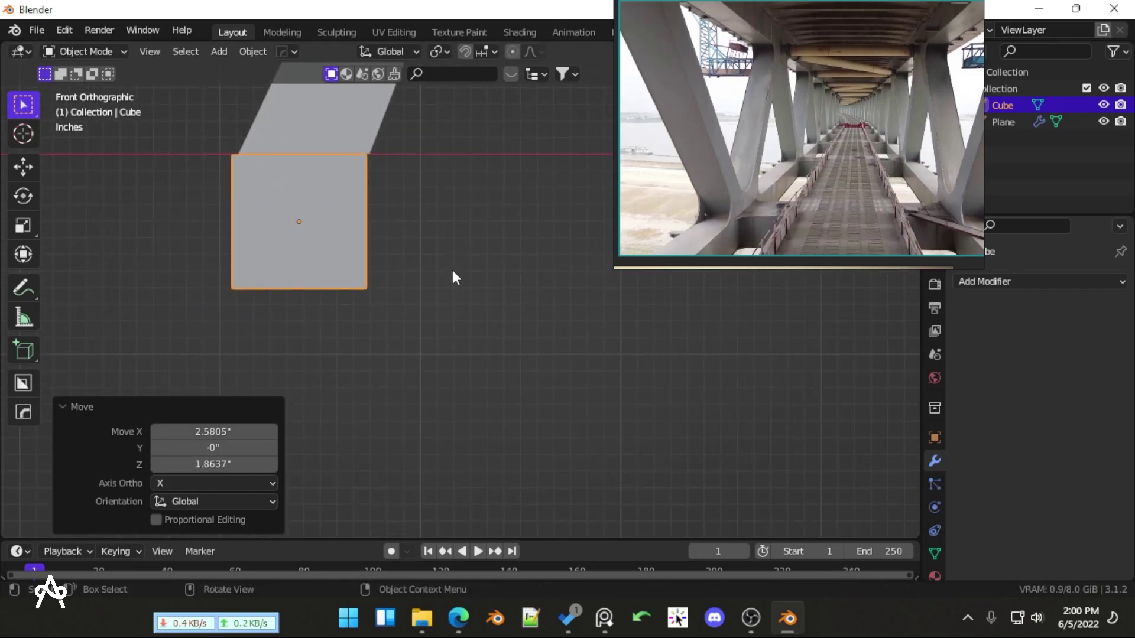
{"action": "middle_click_drag", "start_coordinate": [453, 272], "coordinate": [460, 289], "text": "shift"}
{"action": "key", "text": "KP_3"}
{"action": "scroll", "coordinate": [460, 289], "scroll_direction": "down", "scroll_amount": 5}
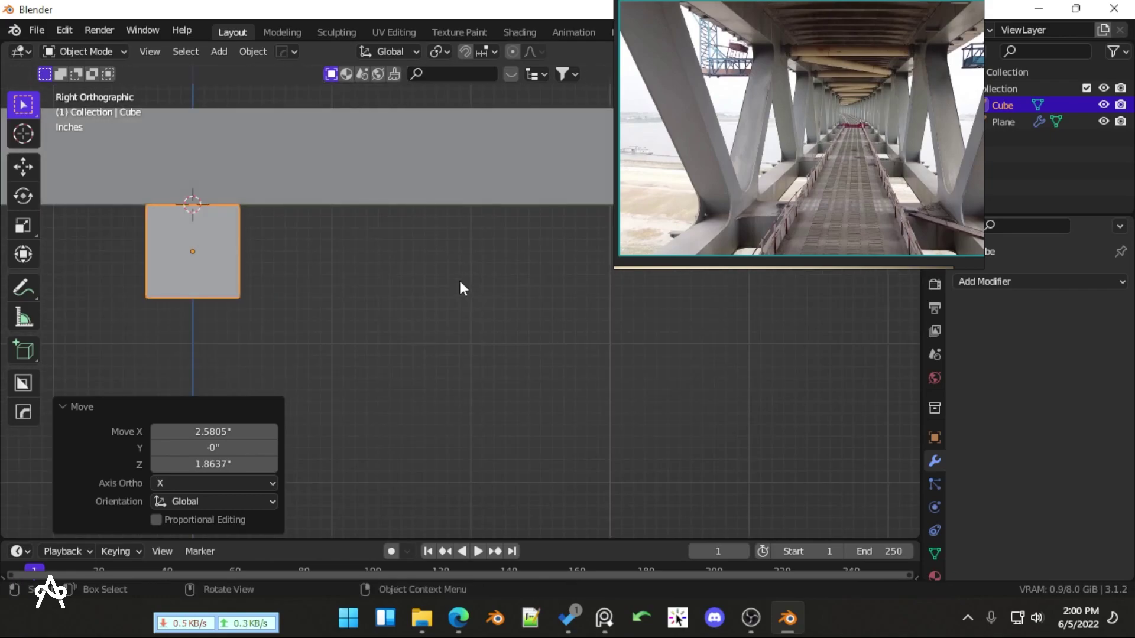
{"action": "scroll", "coordinate": [462, 290], "scroll_direction": "down", "scroll_amount": 4}
{"action": "middle_click_drag", "start_coordinate": [461, 330], "coordinate": [483, 306], "text": "shift"}
{"action": "scroll", "coordinate": [507, 347], "scroll_direction": "down", "scroll_amount": 1}
{"action": "scroll", "coordinate": [534, 342], "scroll_direction": "up", "scroll_amount": 1}
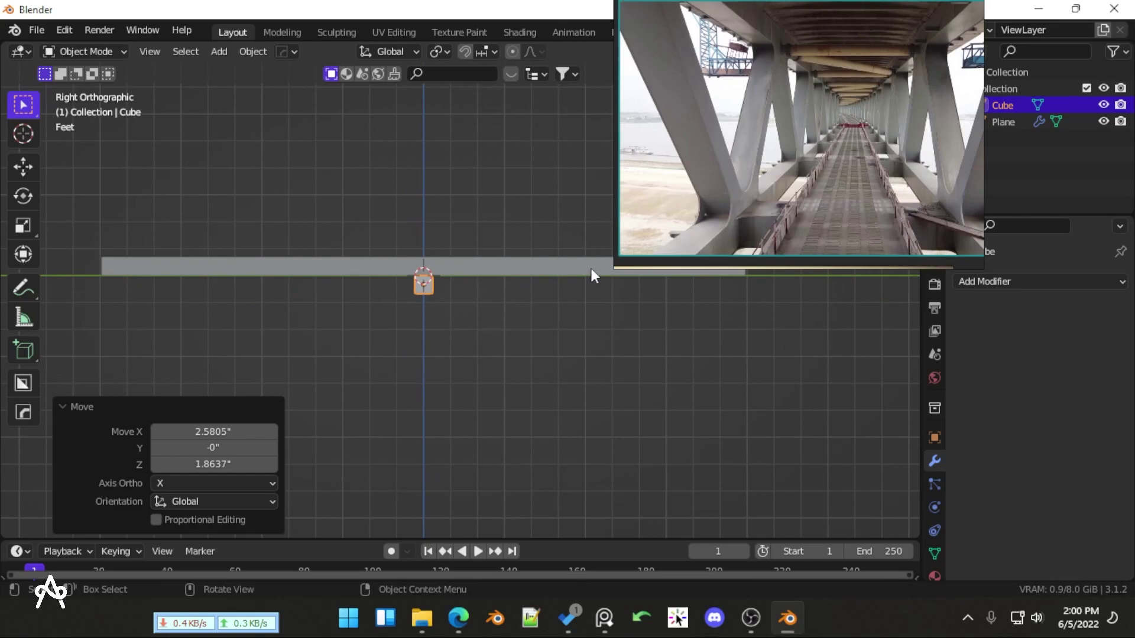
Shrink and move the reference window aside, then orbit to see the deck in perspective
{"action": "left_click_drag", "start_coordinate": [612, 269], "coordinate": [703, 191]}
{"action": "left_click_drag", "start_coordinate": [750, 128], "coordinate": [965, 112]}
{"action": "middle_click_drag", "start_coordinate": [855, 207], "coordinate": [63, 425]}
{"action": "left_click", "coordinate": [73, 407]}
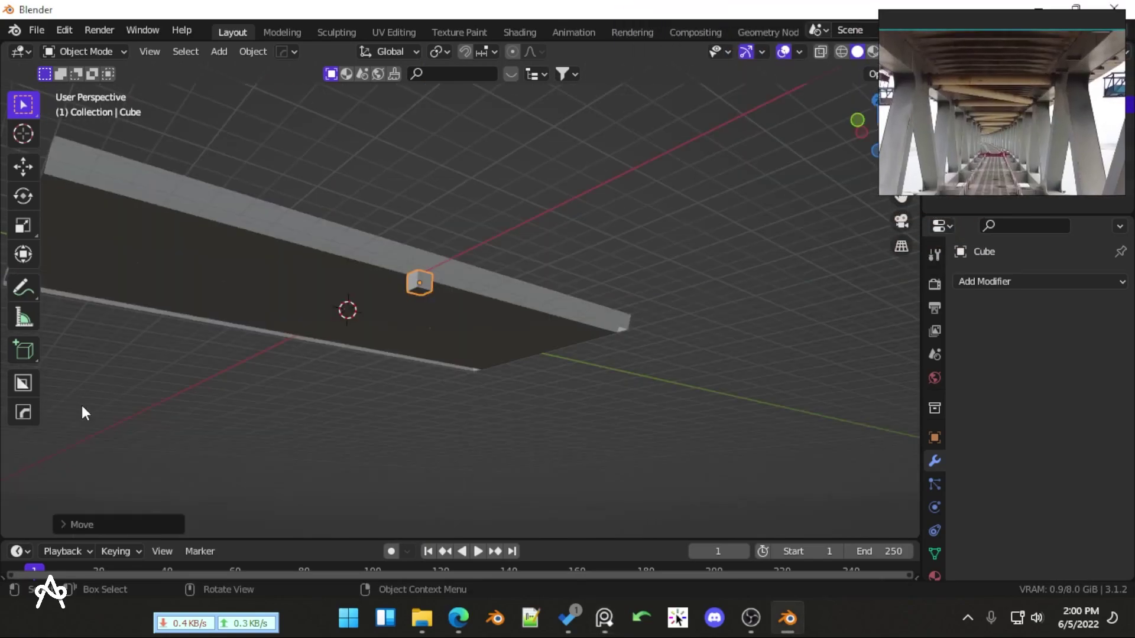
Stretch the cube along the Y axis into a long beam under the deck
{"action": "key", "text": "KP_3"}
{"action": "scroll", "coordinate": [456, 335], "scroll_direction": "up", "scroll_amount": 2}
{"action": "scroll", "coordinate": [486, 332], "scroll_direction": "down", "scroll_amount": 3}
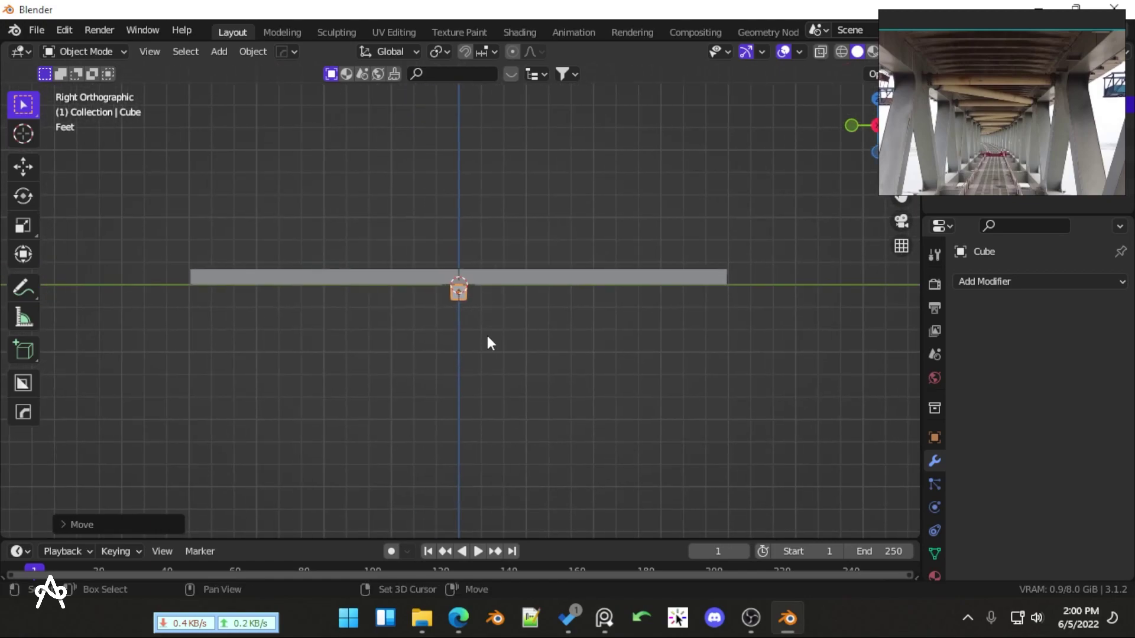
{"action": "key", "text": "s"}
{"action": "key", "text": "x"}
{"action": "key", "text": "y"}
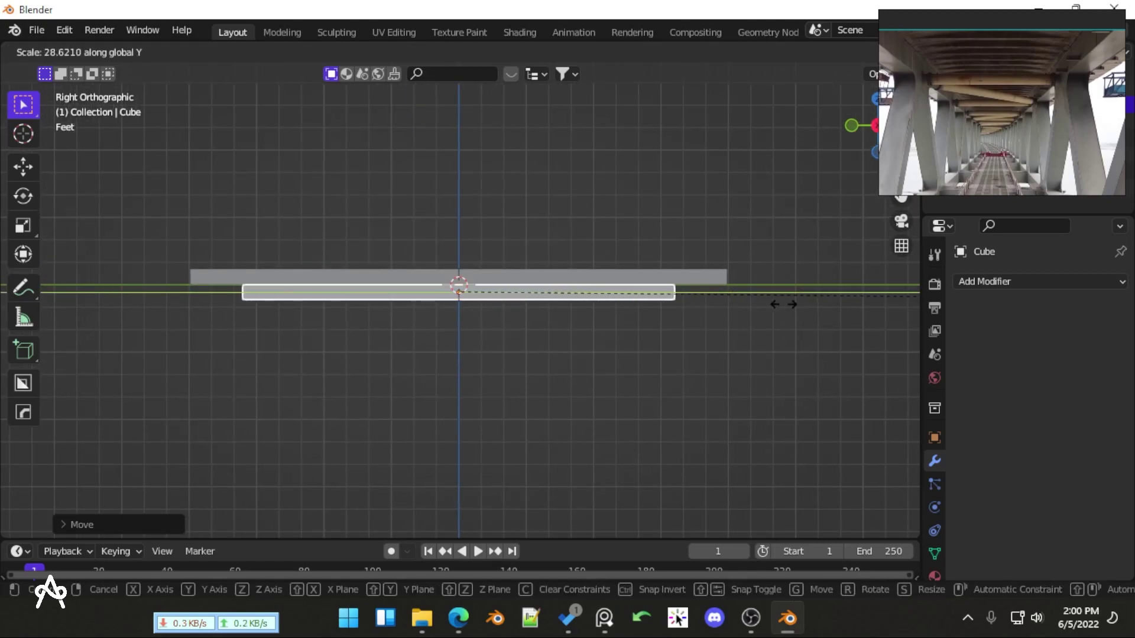
{"action": "left_click", "coordinate": [149, 303]}
{"action": "scroll", "coordinate": [338, 350], "scroll_direction": "down", "scroll_amount": 2}
Apply scale to the beam and apply all transforms to the slanted deck plane
{"action": "key", "text": "KP_8"}
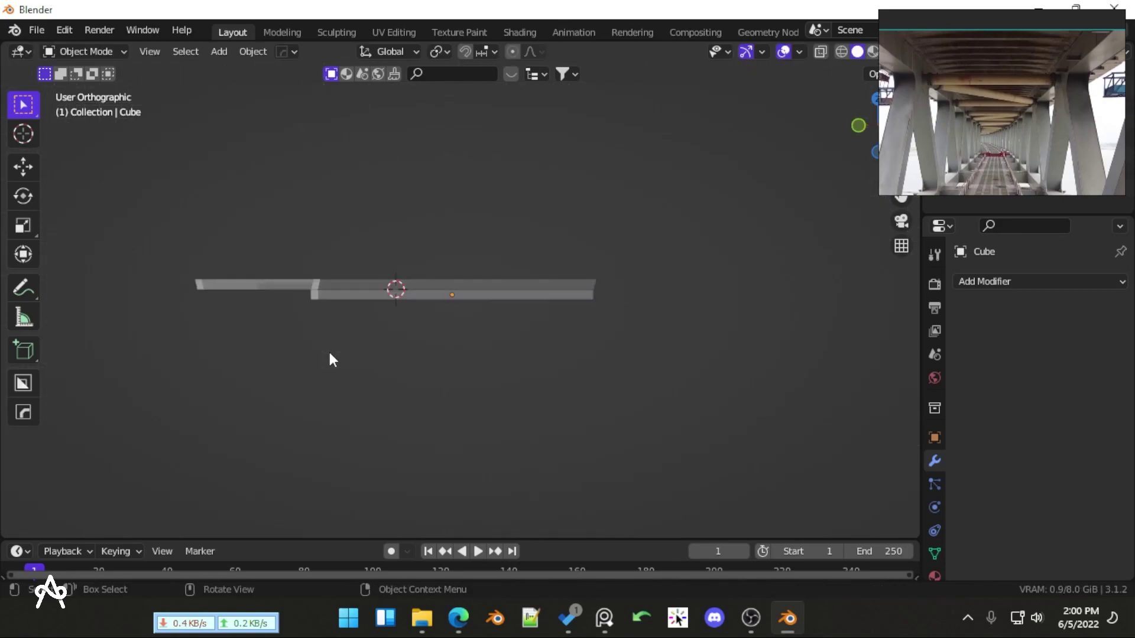
{"action": "key", "text": "KP_1"}
{"action": "scroll", "coordinate": [355, 364], "scroll_direction": "up", "scroll_amount": 5}
{"action": "left_click", "coordinate": [374, 288]}
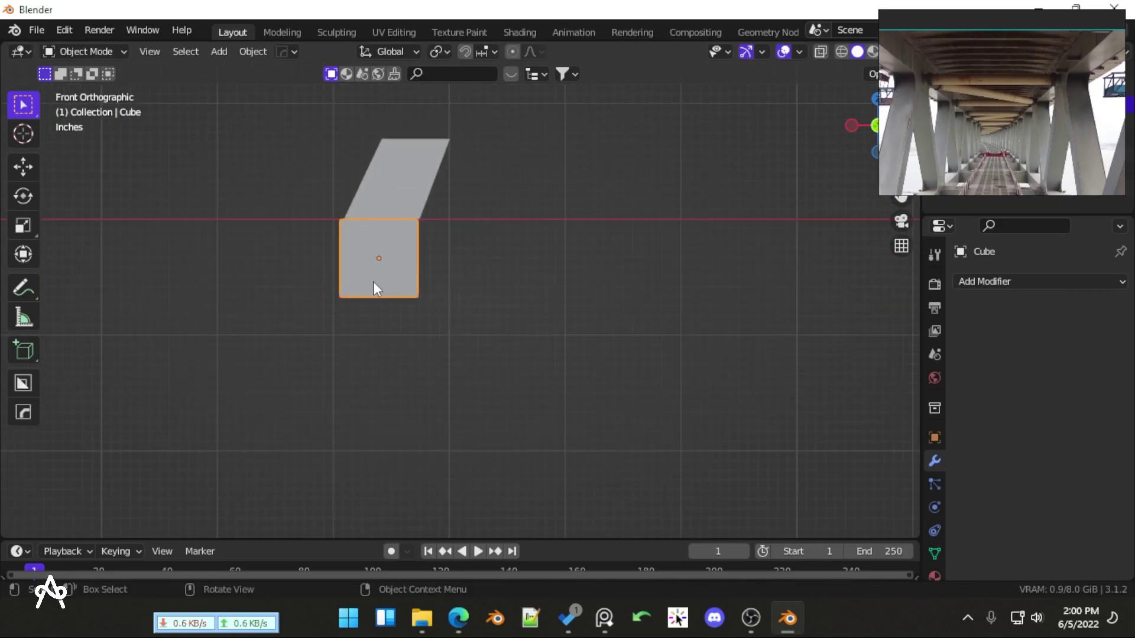
{"action": "key", "text": "ctrl+a"}
{"action": "left_click", "coordinate": [458, 340]}
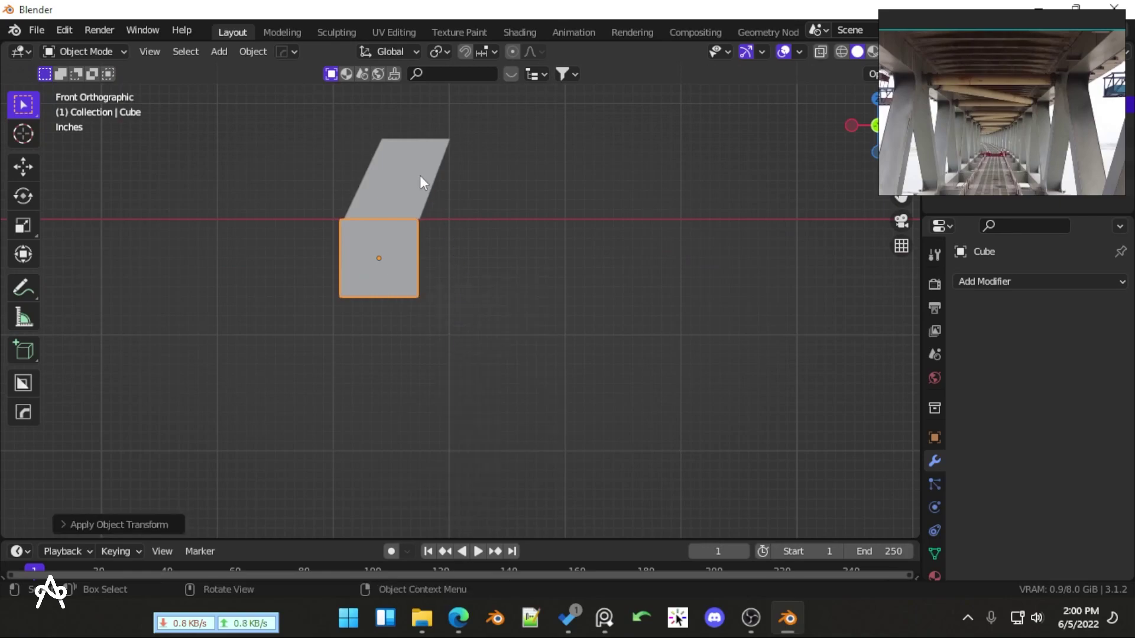
{"action": "left_click", "coordinate": [420, 175]}
{"action": "key", "text": "ctrl+a"}
{"action": "left_click", "coordinate": [575, 251]}
Duplicate the beam and lower the copy about 50.6 inches along Z
{"action": "left_click_drag", "start_coordinate": [576, 272], "coordinate": [477, 304], "text": "alt"}
{"action": "left_click", "coordinate": [427, 278]}
{"action": "key", "text": "KP_3"}
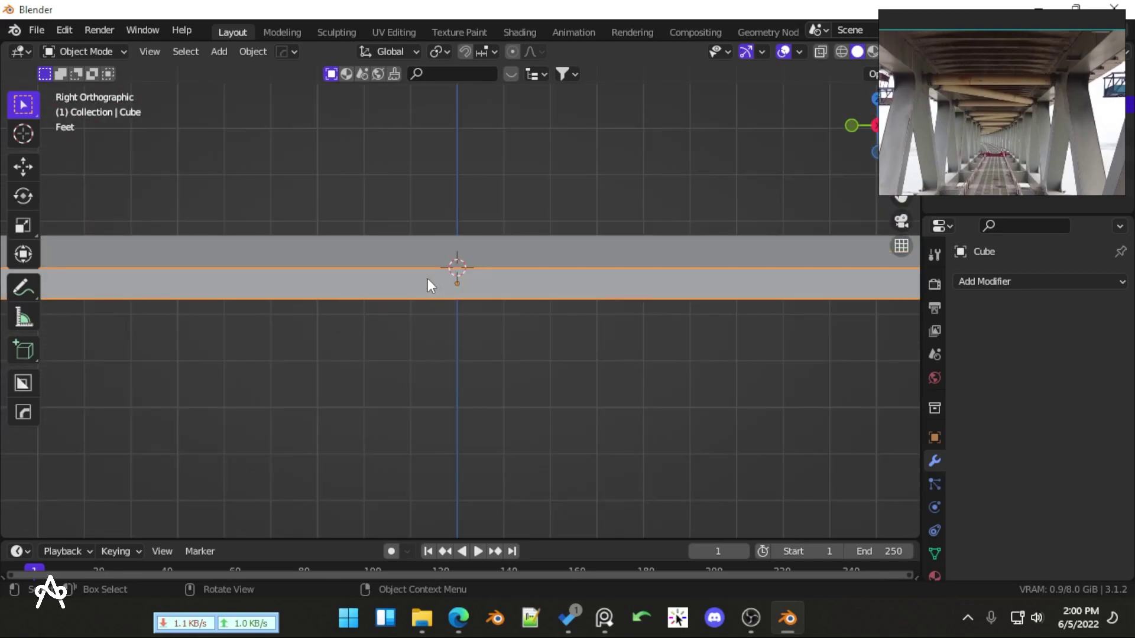
{"action": "scroll", "coordinate": [467, 290], "scroll_direction": "down", "scroll_amount": 3}
{"action": "key", "text": "shift+d"}
{"action": "right_click", "coordinate": [544, 274]}
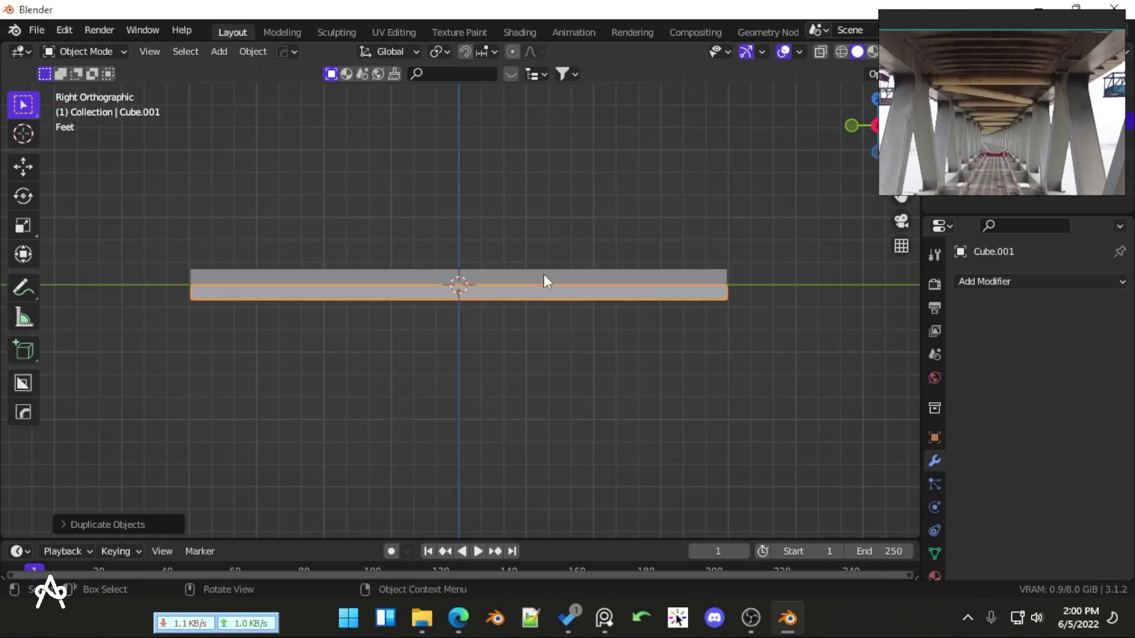
{"action": "key", "text": "g"}
{"action": "key", "text": "z"}
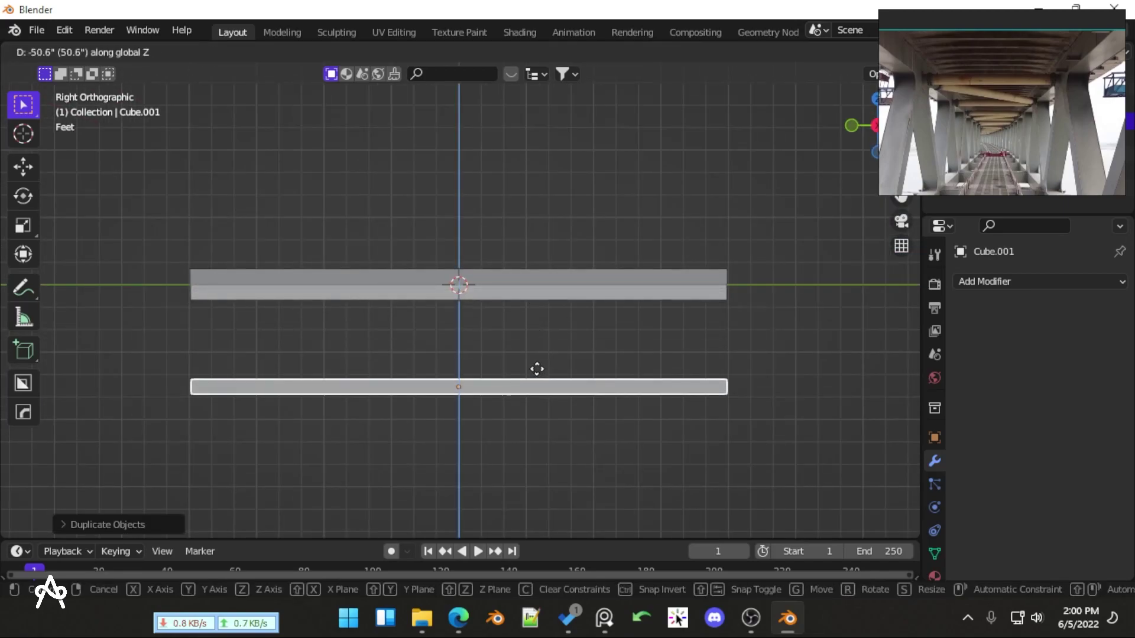
{"action": "left_click", "coordinate": [537, 363]}
{"action": "scroll", "coordinate": [509, 377], "scroll_direction": "down", "scroll_amount": 1}
{"action": "scroll", "coordinate": [416, 379], "scroll_direction": "up", "scroll_amount": 5}
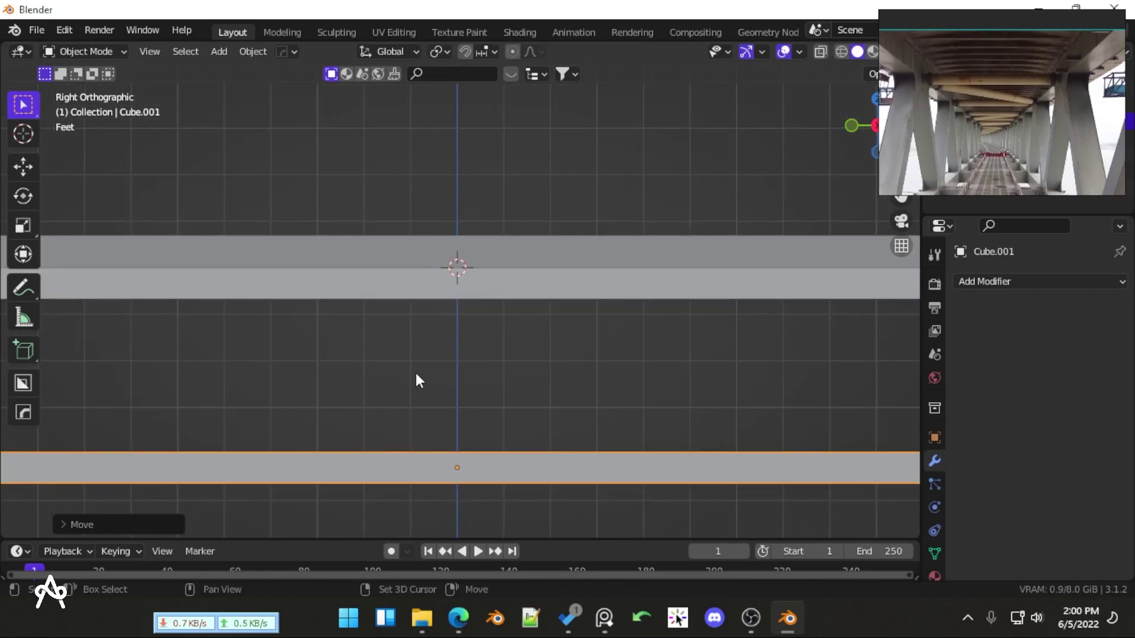
{"action": "scroll", "coordinate": [449, 337], "scroll_direction": "down", "scroll_amount": 3}
{"action": "scroll", "coordinate": [371, 359], "scroll_direction": "up", "scroll_amount": 1}
{"action": "middle_click_drag", "start_coordinate": [371, 359], "coordinate": [397, 332], "text": "shift"}
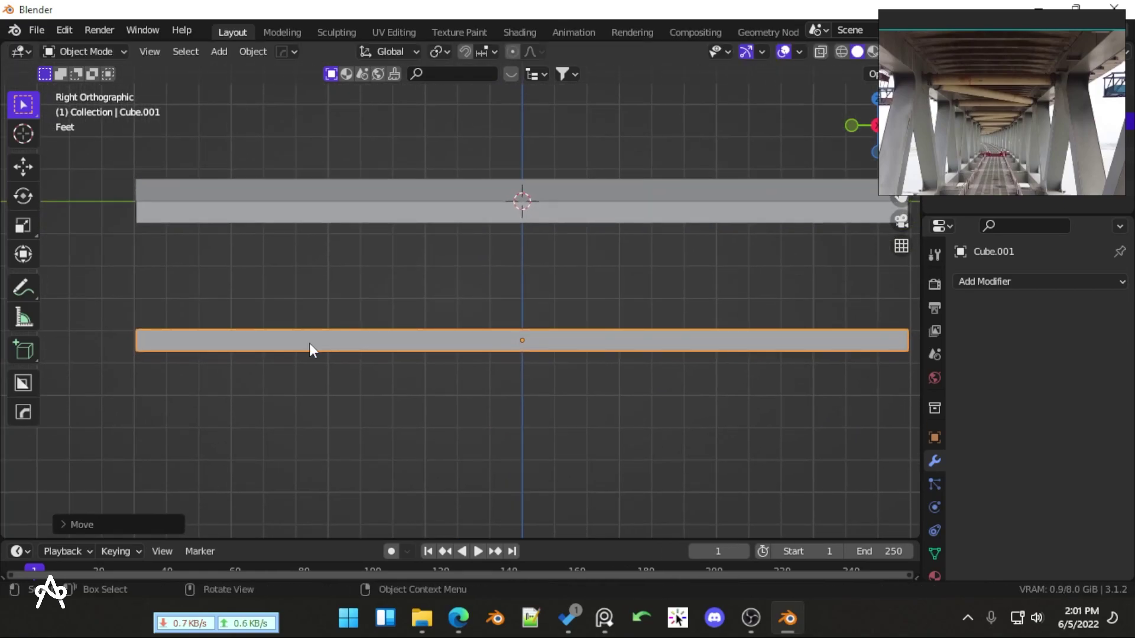
{"action": "key", "text": "shift+a"}
Add a new cube, scale it down and move it near the deck
{"action": "mouse_move", "coordinate": [296, 223]}
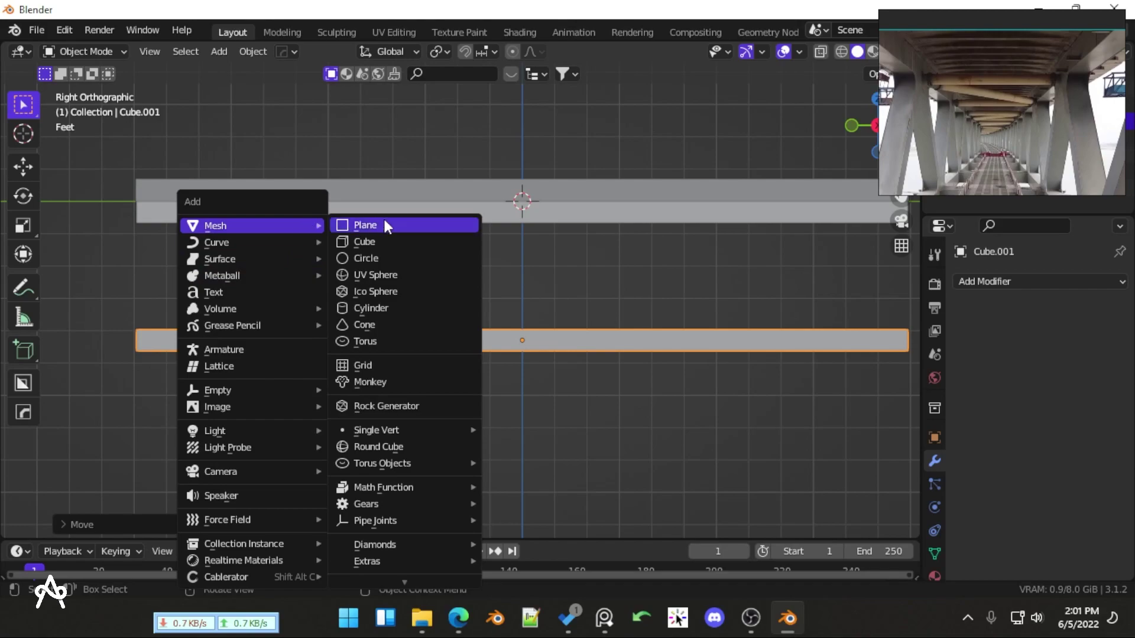
{"action": "left_click", "coordinate": [382, 247]}
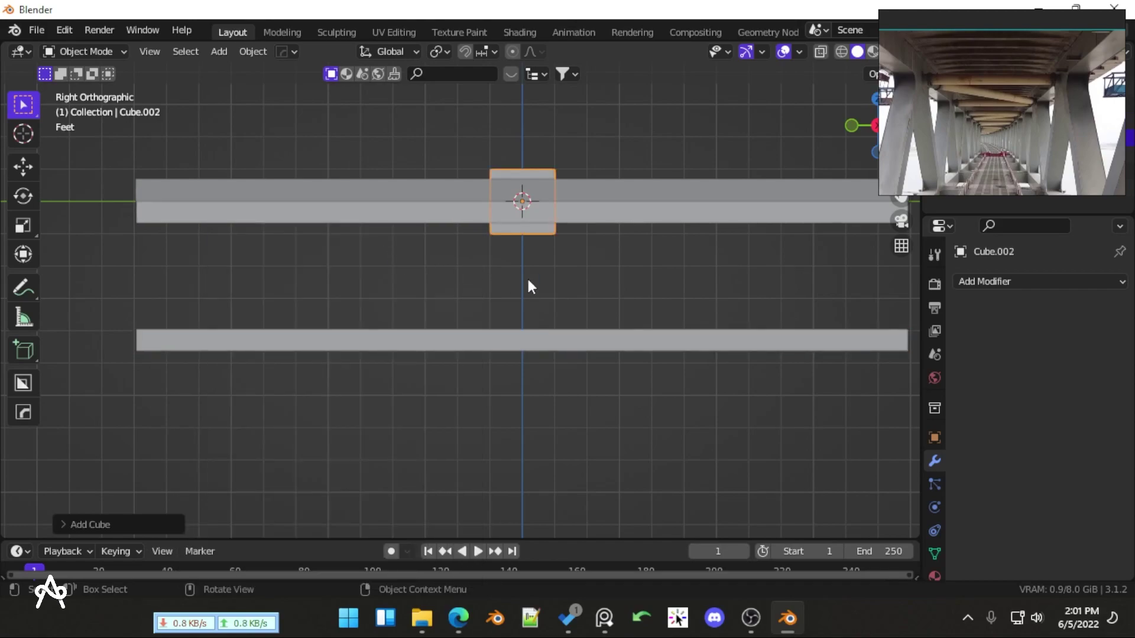
{"action": "key", "text": "s"}
{"action": "left_click", "coordinate": [590, 234]}
{"action": "key", "text": "g"}
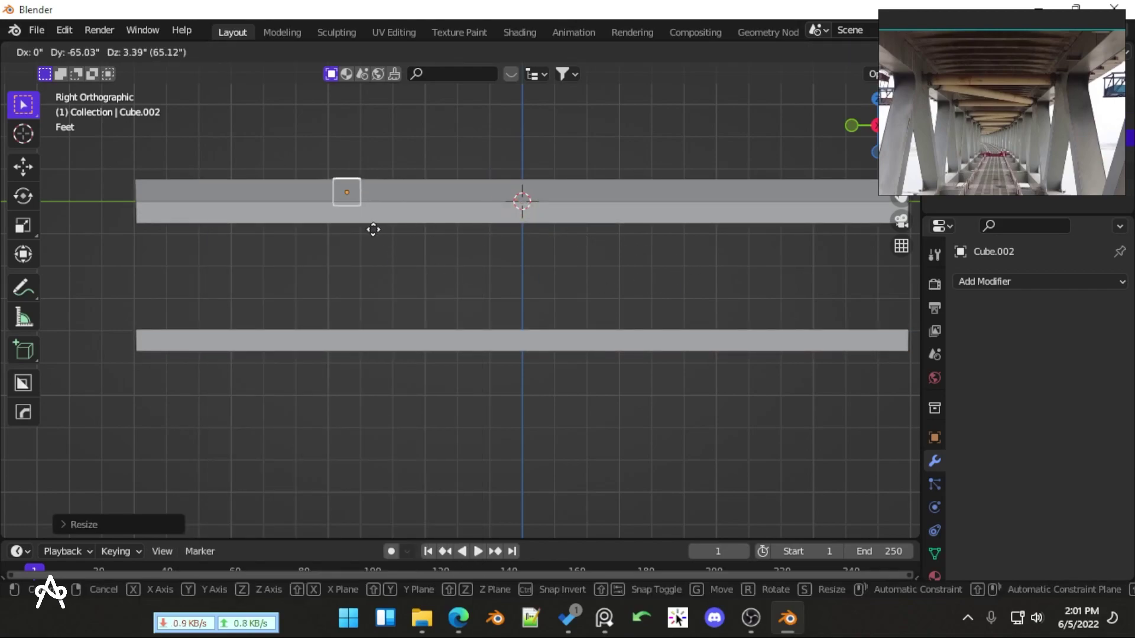
{"action": "left_click", "coordinate": [229, 258]}
In front view, shrink the small cube further and set it beside the deck edge
{"action": "key", "text": "KP_1"}
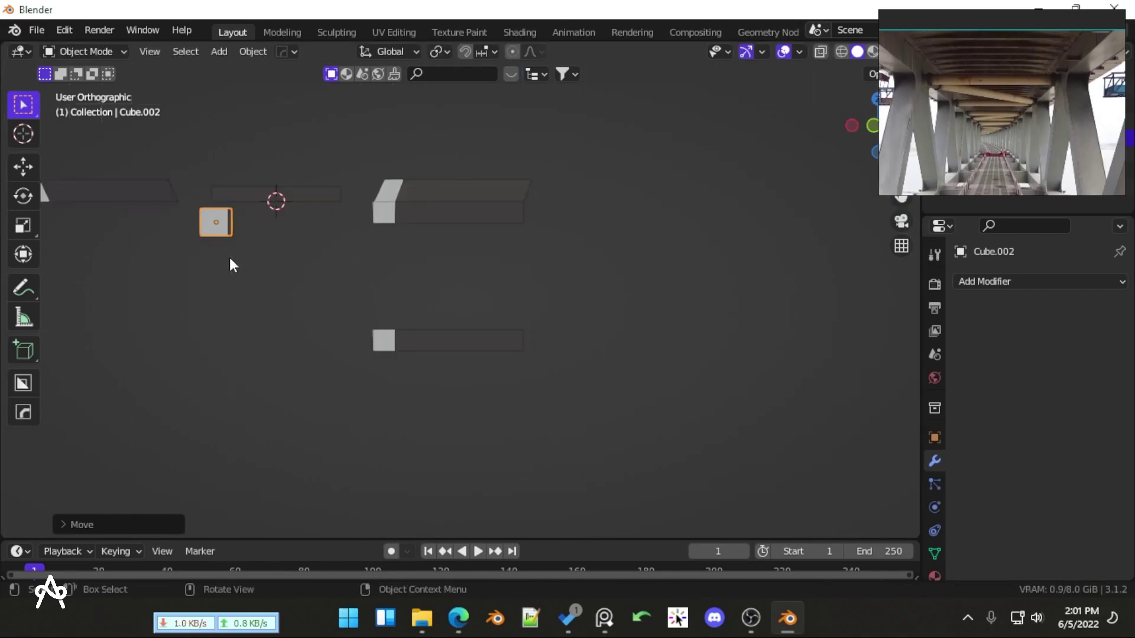
{"action": "key", "text": "g"}
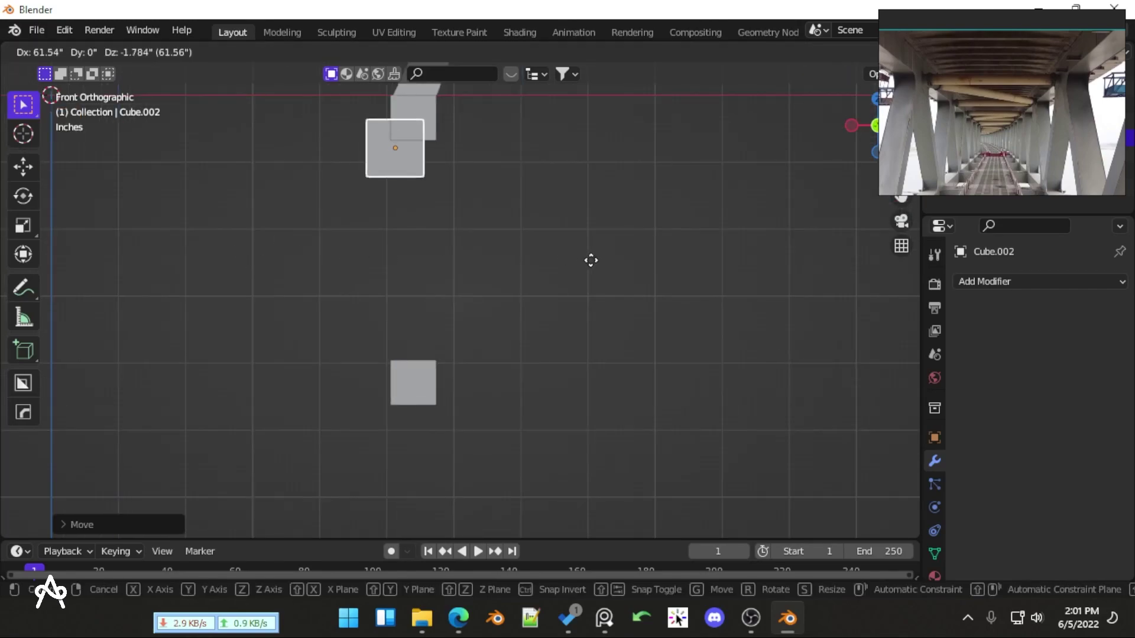
{"action": "left_click", "coordinate": [567, 249]}
{"action": "scroll", "coordinate": [461, 327], "scroll_direction": "up", "scroll_amount": 3}
{"action": "scroll", "coordinate": [461, 327], "scroll_direction": "up", "scroll_amount": 2}
{"action": "scroll", "coordinate": [487, 276], "scroll_direction": "up", "scroll_amount": 3, "text": "shift"}
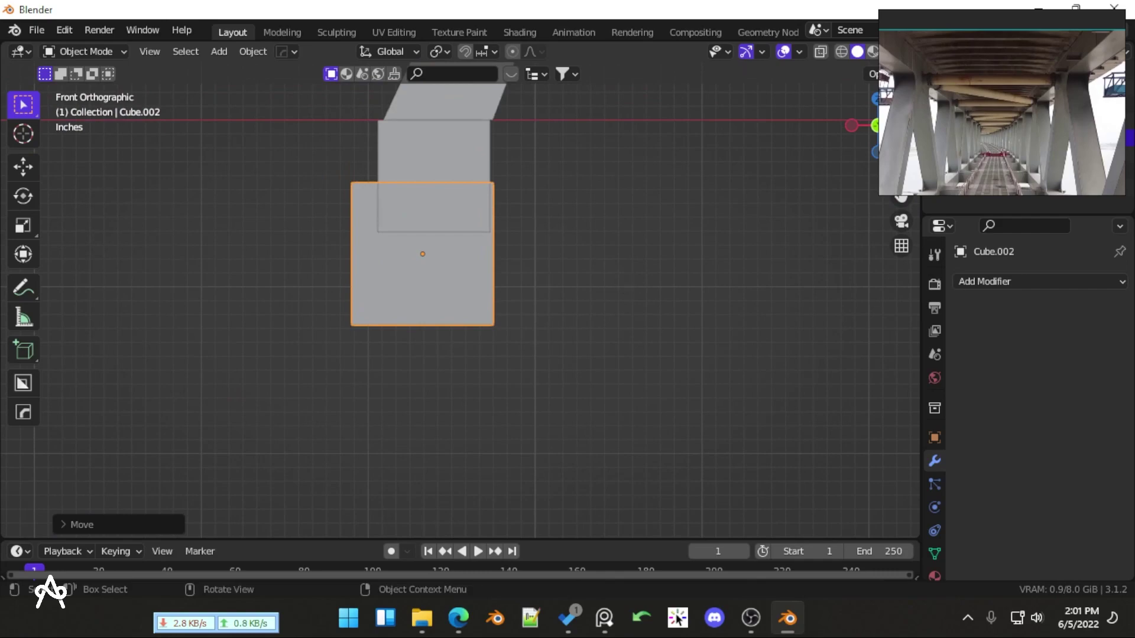
{"action": "key", "text": "s"}
{"action": "left_click", "coordinate": [562, 269]}
{"action": "key", "text": "g"}
{"action": "left_click", "coordinate": [566, 259]}
{"action": "key", "text": "s"}
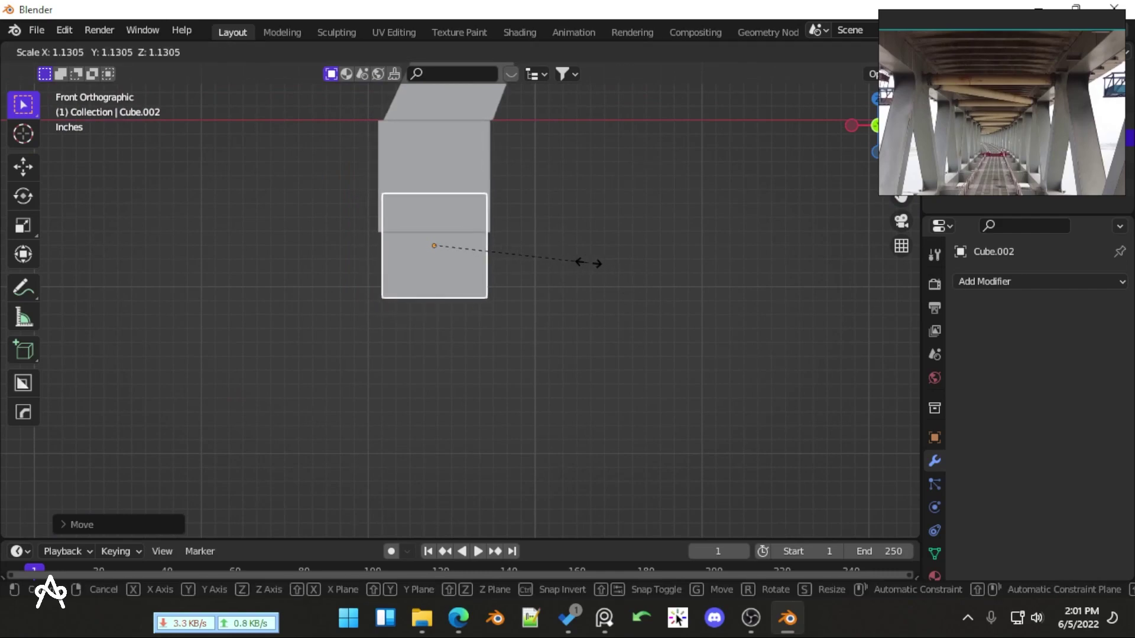
{"action": "left_click", "coordinate": [595, 263]}
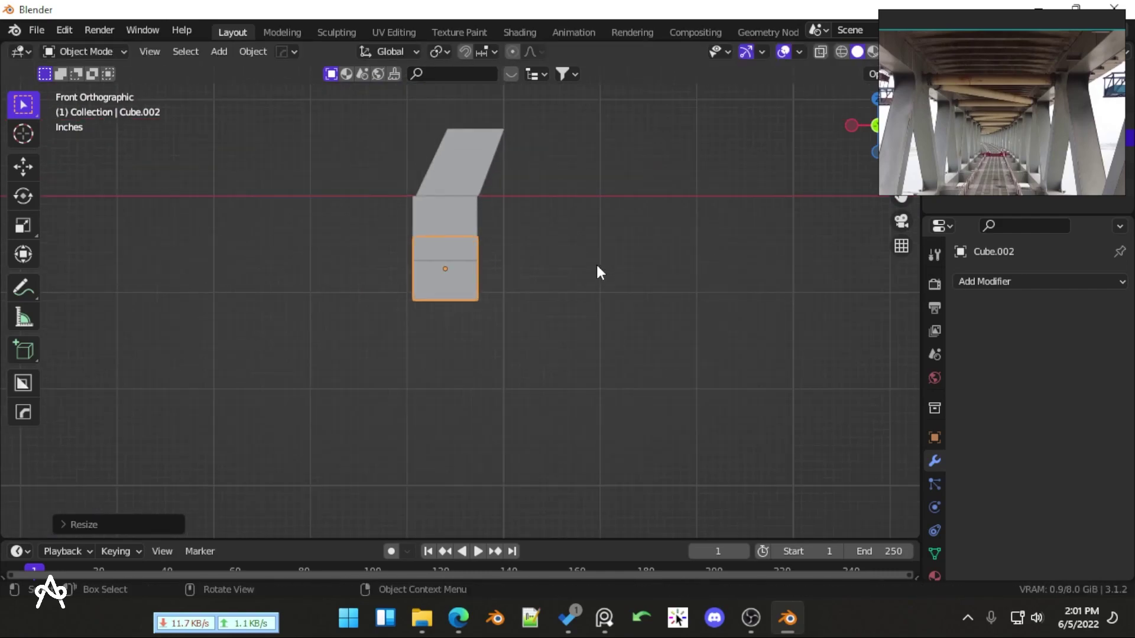
In right side view, place the small cube beneath the upper beam's left end
{"action": "key", "text": "KP_3"}
{"action": "scroll", "coordinate": [582, 273], "scroll_direction": "down", "scroll_amount": 3}
{"action": "scroll", "coordinate": [540, 315], "scroll_direction": "up", "scroll_amount": 4, "text": "ctrl"}
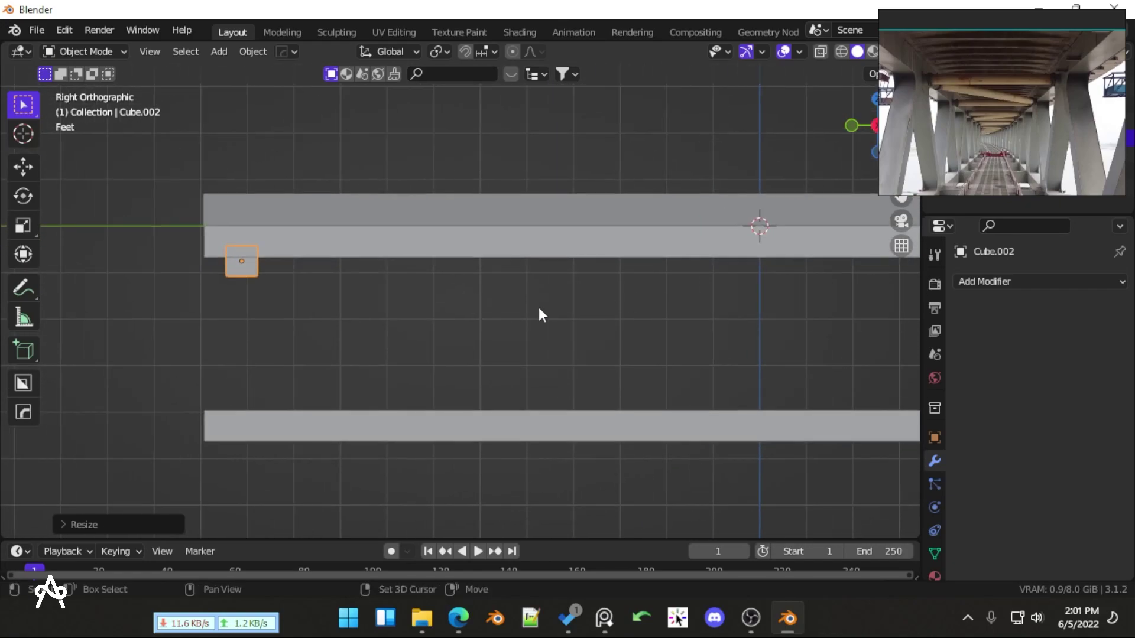
{"action": "scroll", "coordinate": [451, 282], "scroll_direction": "up", "scroll_amount": 1}
{"action": "key", "text": "g"}
{"action": "left_click", "coordinate": [407, 265]}
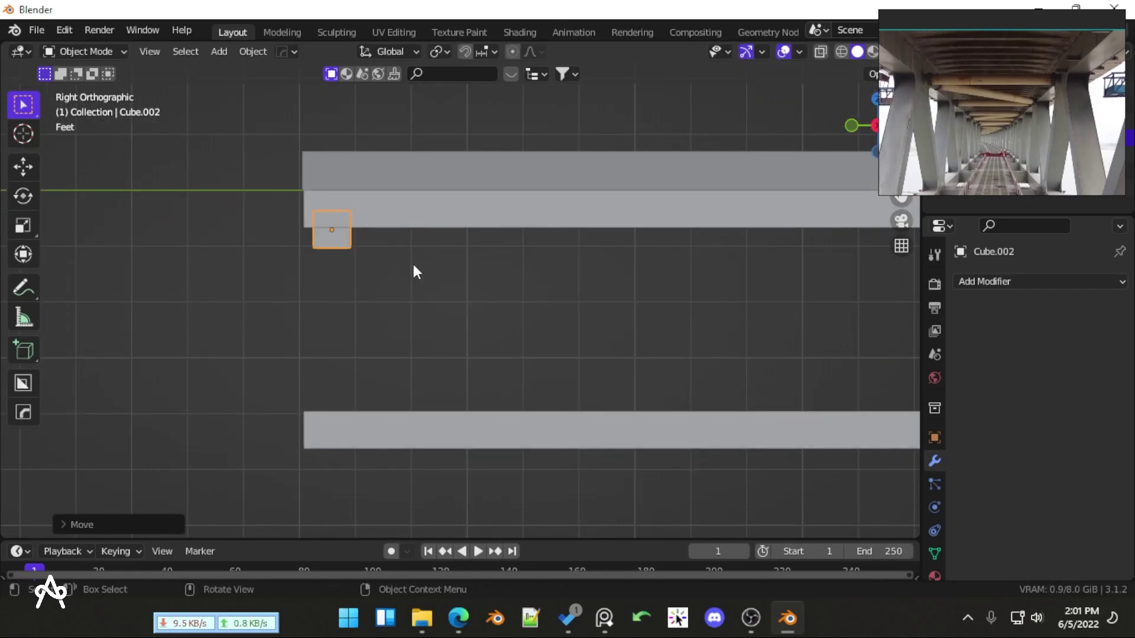
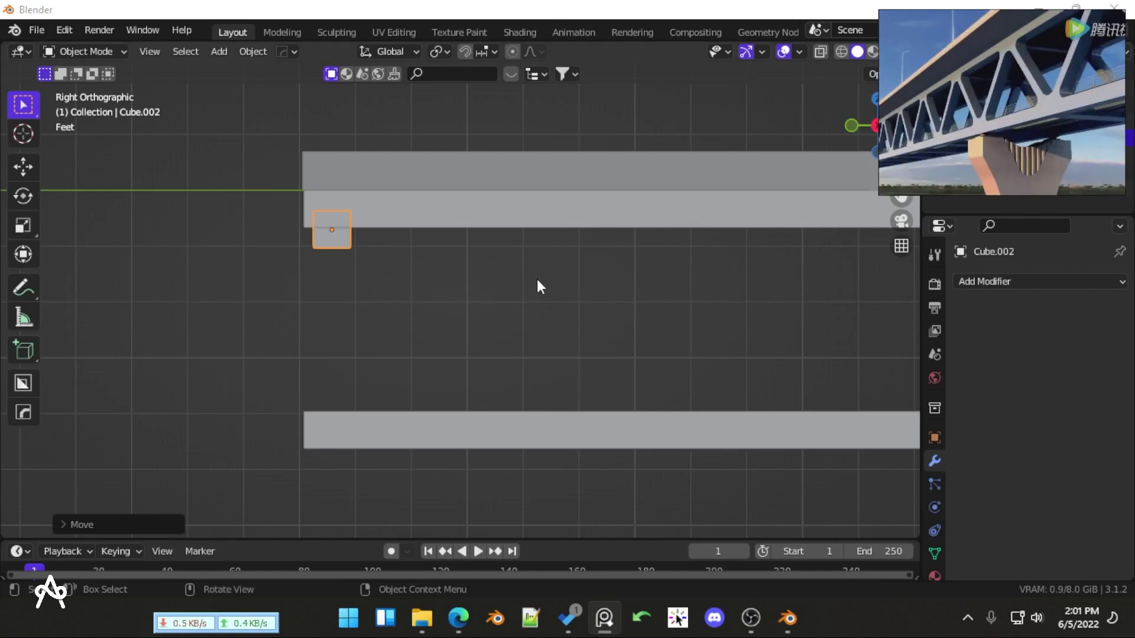
Stretch the small cube vertically into a tall bar and move it to span both beams
{"action": "left_click", "coordinate": [346, 248]}
{"action": "middle_click_drag", "start_coordinate": [429, 277], "coordinate": [384, 261], "text": "shift"}
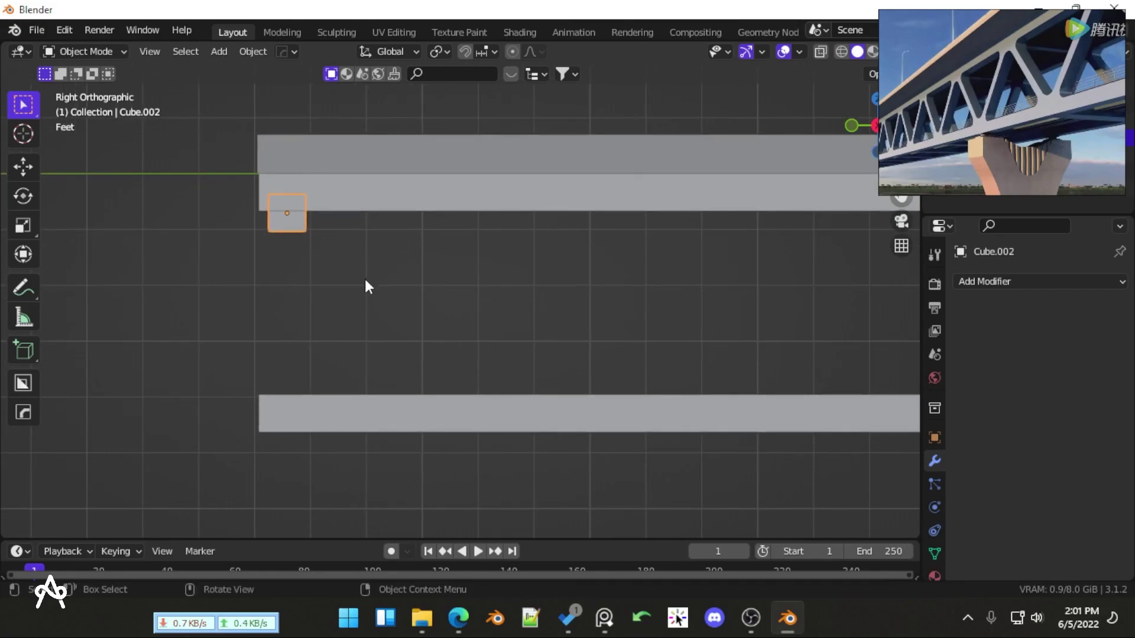
{"action": "key", "text": "r"}
{"action": "right_click", "coordinate": [393, 262]}
{"action": "key", "text": "s"}
{"action": "key", "text": "z"}
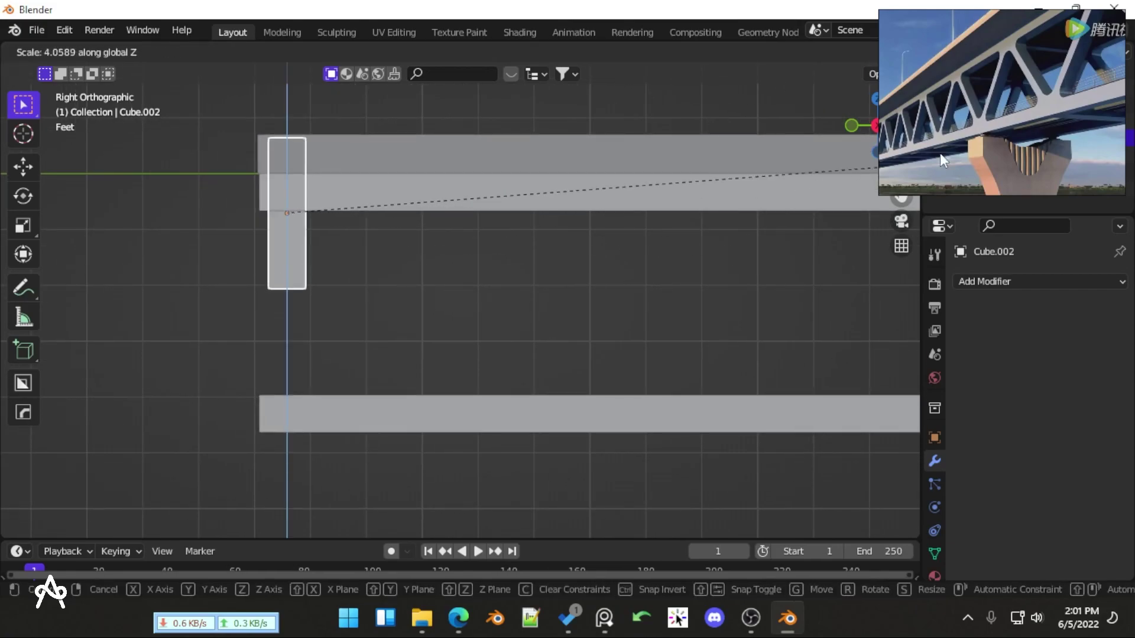
{"action": "left_click", "coordinate": [373, 262]}
{"action": "key", "text": "g"}
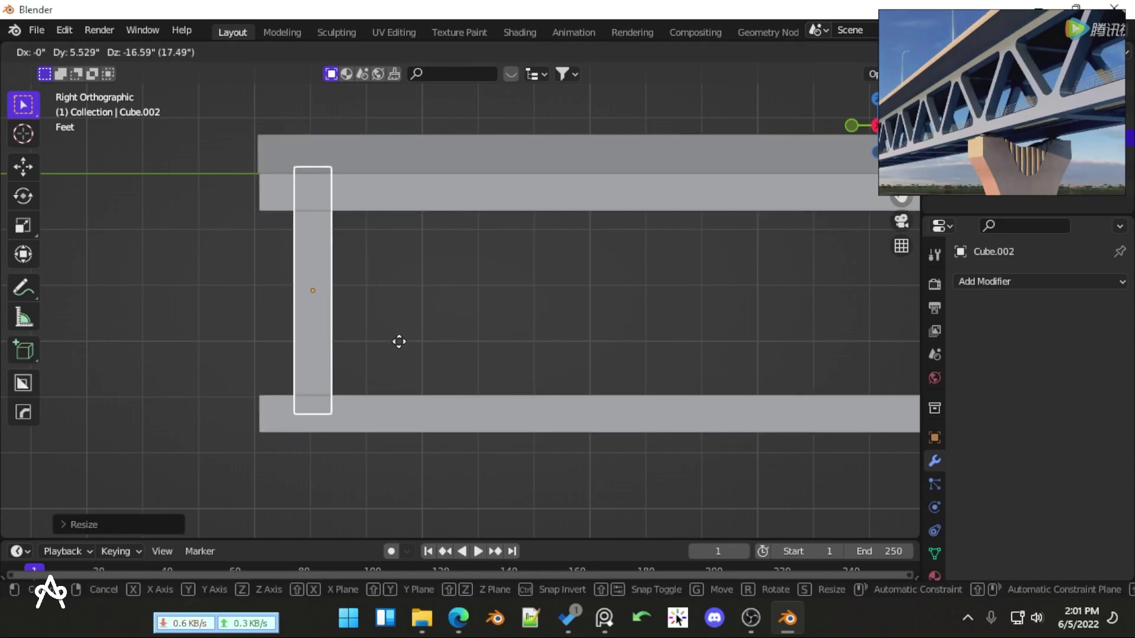
{"action": "left_click", "coordinate": [405, 353]}
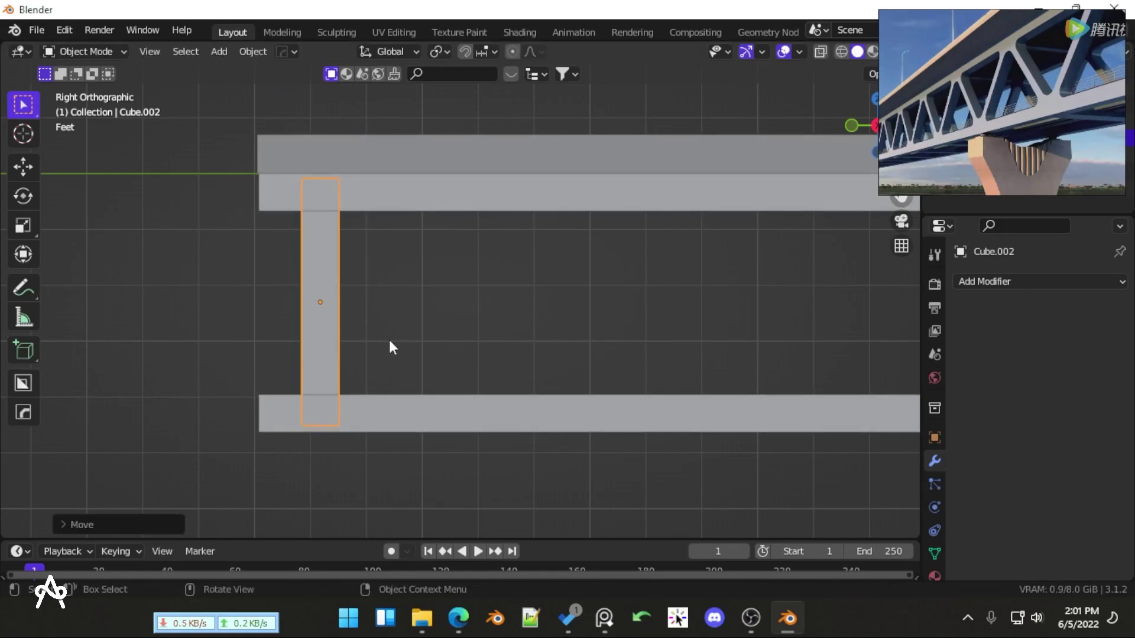
Tilt the bar 45° with r45 and move it between the beams
{"action": "scroll", "coordinate": [389, 339], "scroll_direction": "down", "scroll_amount": 2}
{"action": "type", "text": "r"}
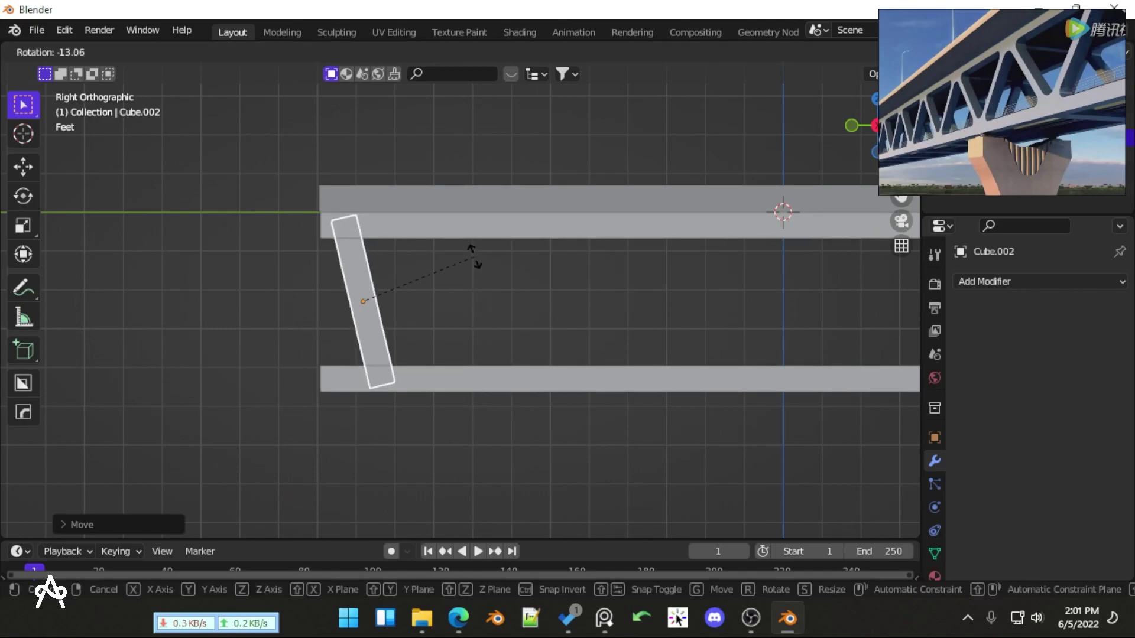
{"action": "type", "text": "45"}
{"action": "key", "text": "Return"}
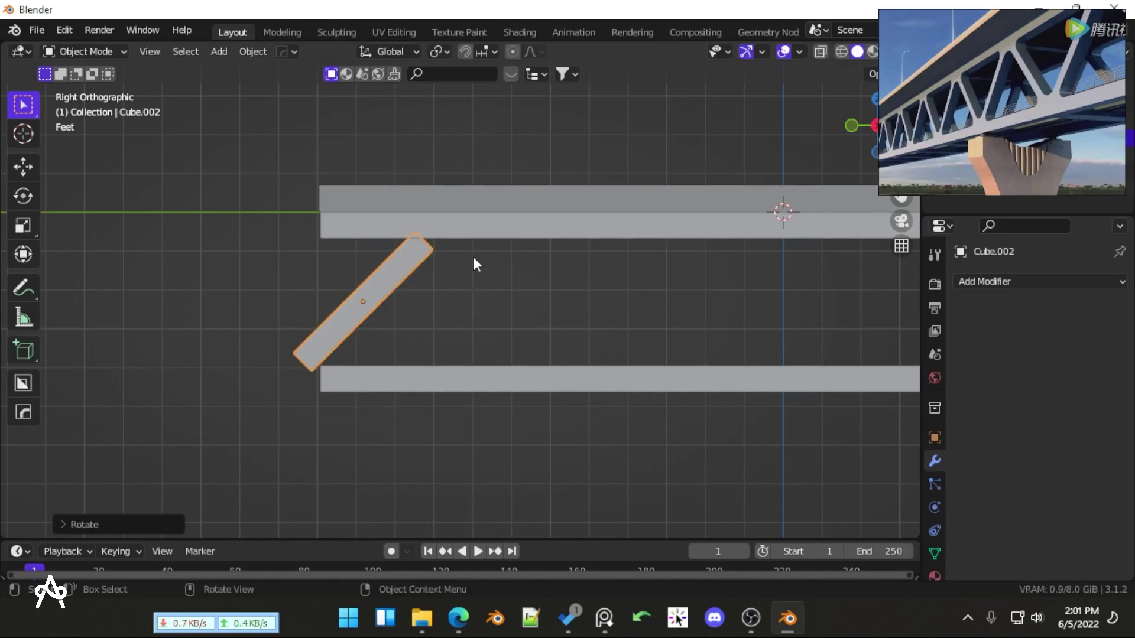
{"action": "key", "text": "g"}
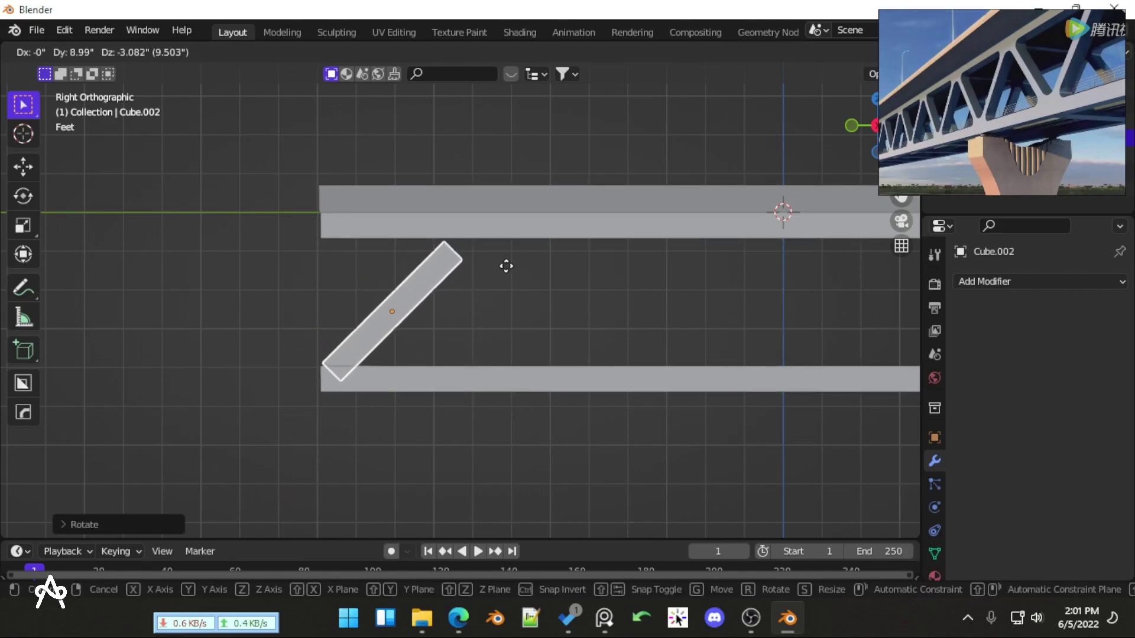
{"action": "left_click", "coordinate": [509, 264]}
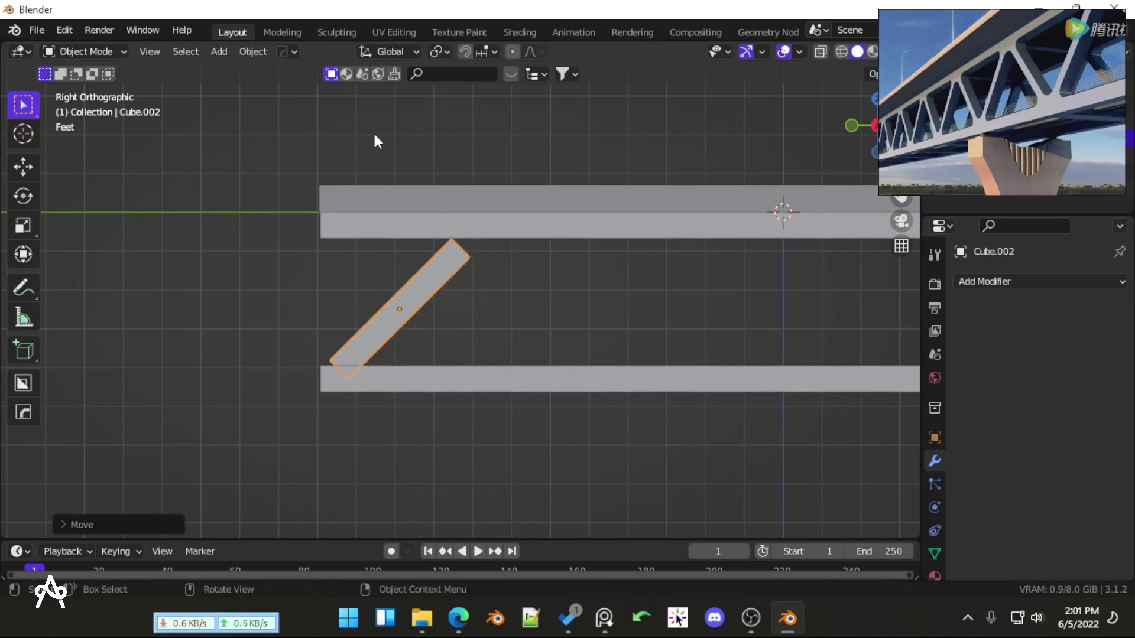
Undo the placement, re-stretch the bar vertically and tilt it 45° again
{"action": "key", "text": "ctrl+z"}
{"action": "key", "text": "ctrl+z"}
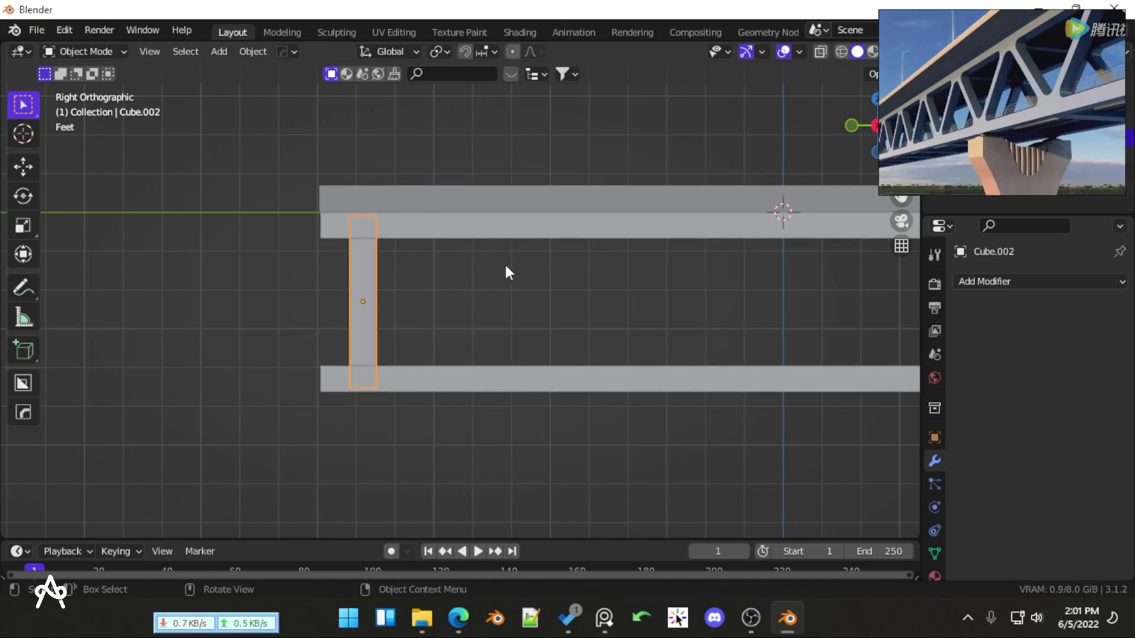
{"action": "key", "text": "s"}
{"action": "key", "text": "z"}
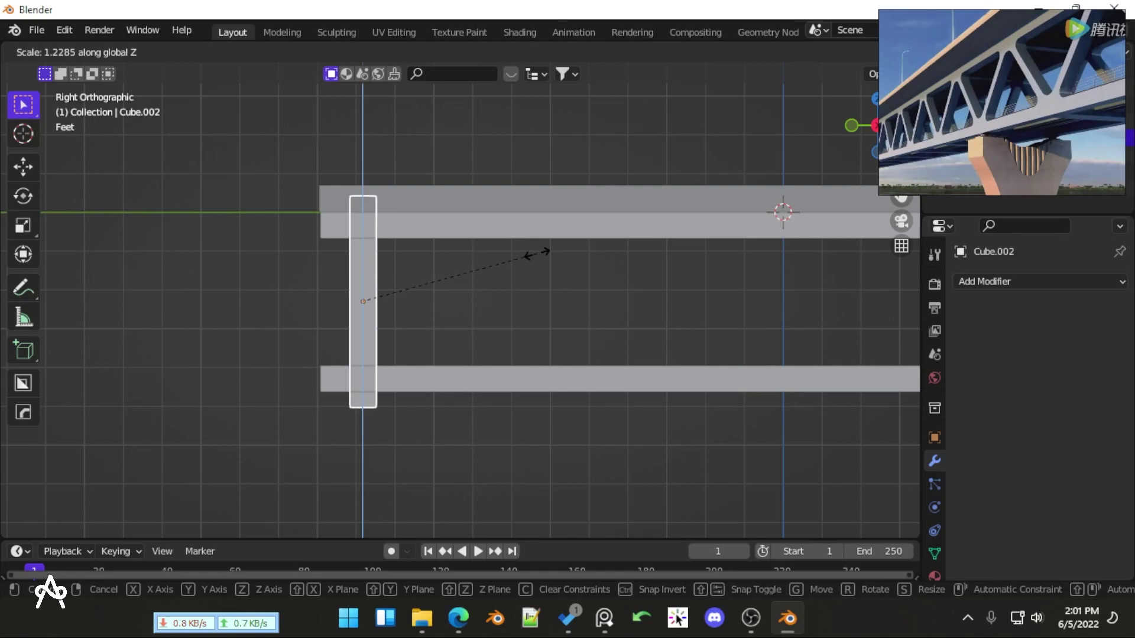
{"action": "left_click", "coordinate": [532, 253]}
{"action": "type", "text": "r45"}
{"action": "key", "text": "Return"}
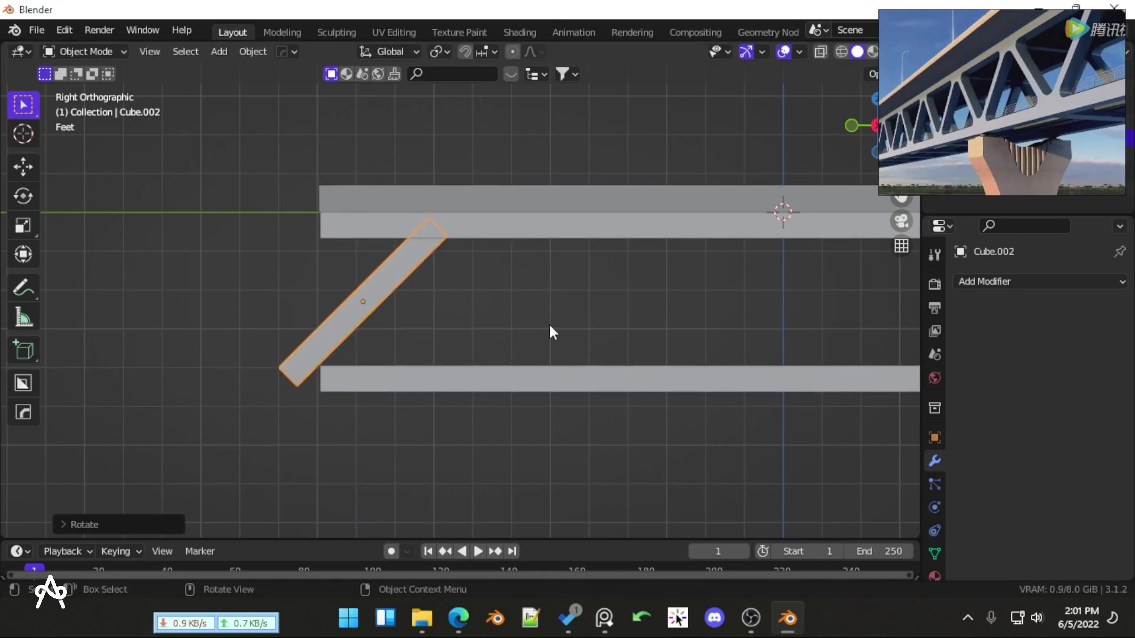
Slide the brace along Y so its lower end rests on the lower beam
{"action": "key", "text": "g"}
{"action": "key", "text": "y"}
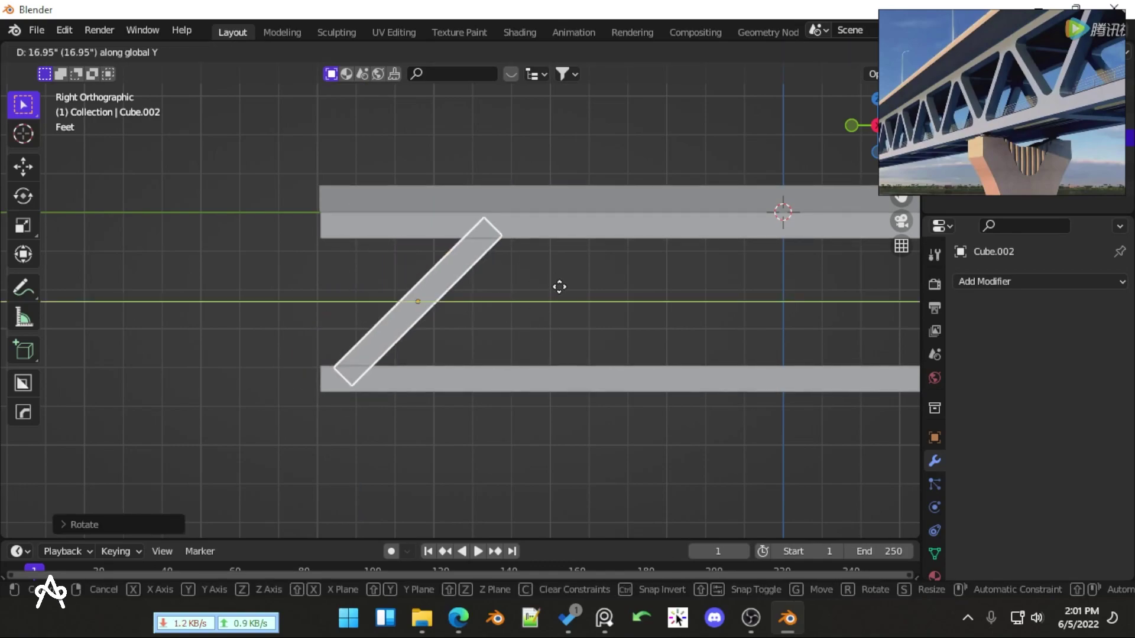
{"action": "left_click", "coordinate": [555, 287]}
{"action": "scroll", "coordinate": [556, 294], "scroll_direction": "down", "scroll_amount": 2}
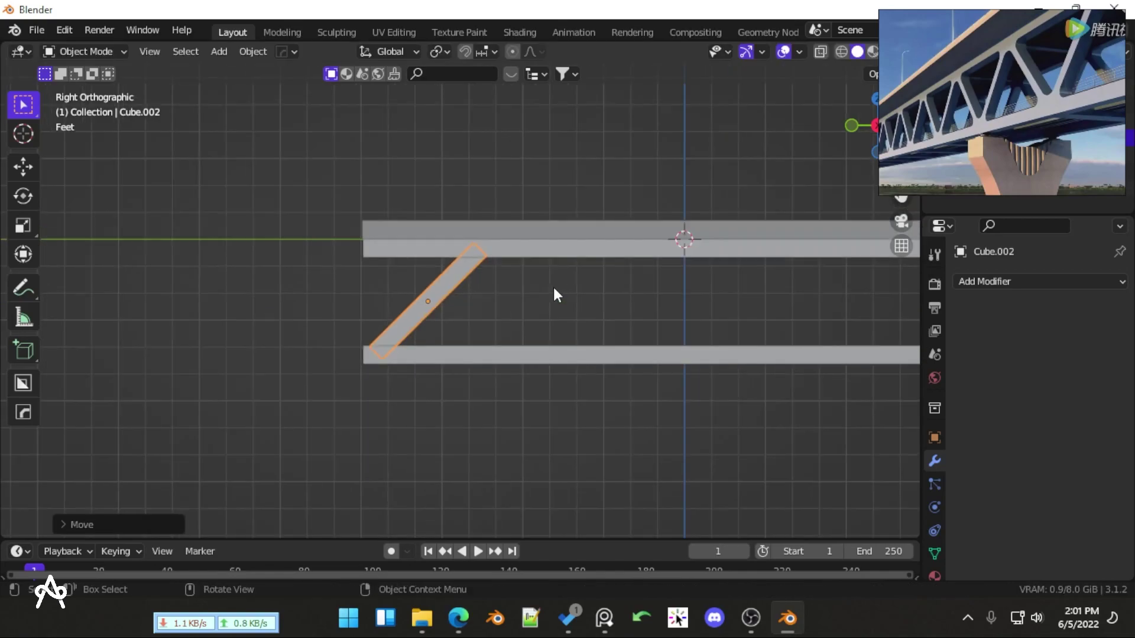
{"action": "left_click", "coordinate": [555, 294]}
{"action": "middle_click_drag", "start_coordinate": [438, 278], "coordinate": [331, 269], "text": "shift"}
{"action": "left_click", "coordinate": [339, 283]}
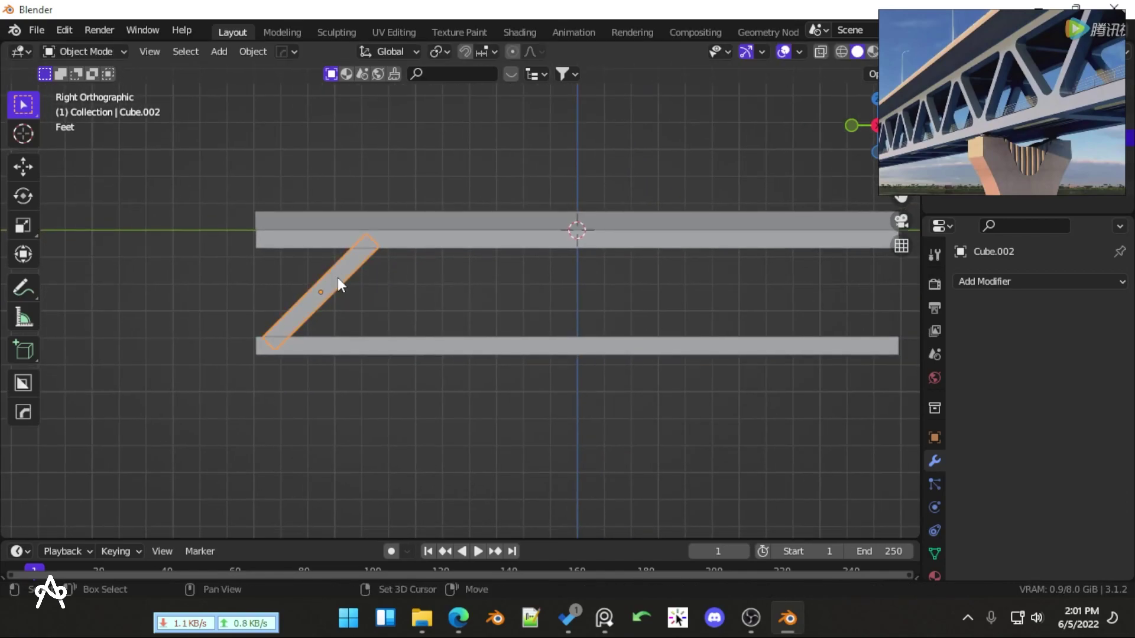
Duplicate the brace along Y and rotate the copy 180° then 90° to lean the opposite way
{"action": "key", "text": "shift+d"}
{"action": "key", "text": "y"}
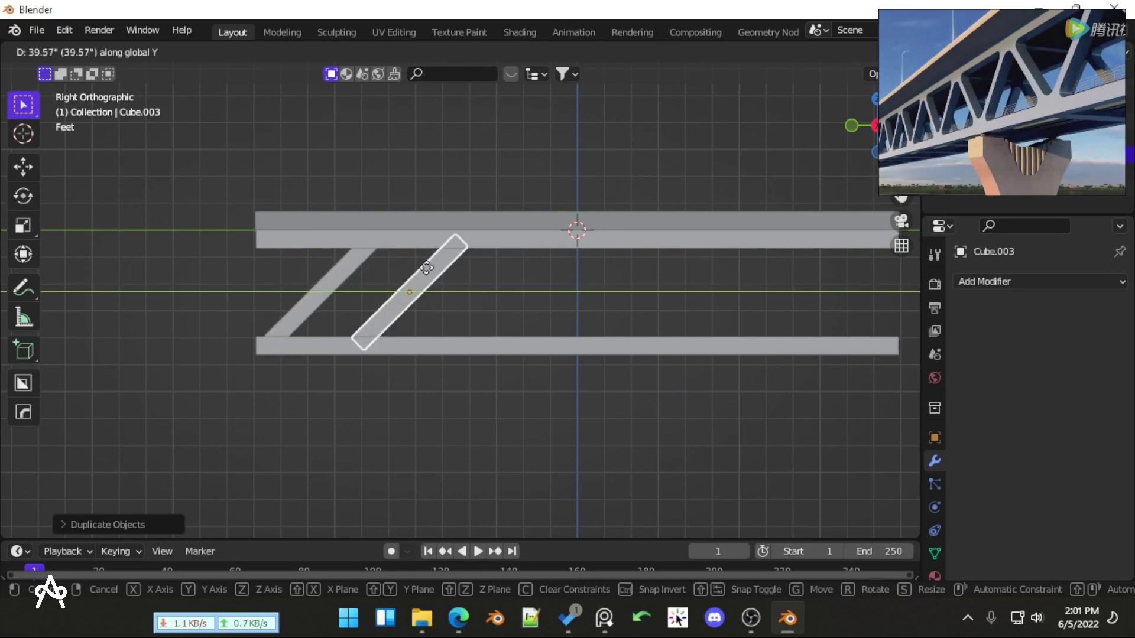
{"action": "left_click", "coordinate": [430, 268]}
{"action": "type", "text": "r"}
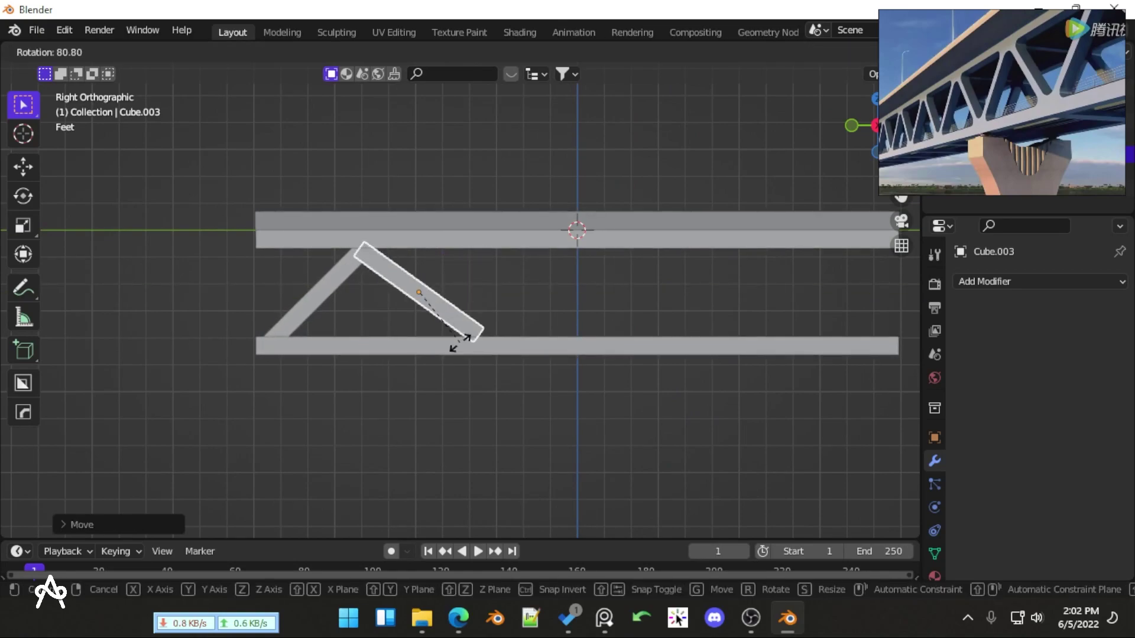
{"action": "type", "text": "180"}
{"action": "key", "text": "Return"}
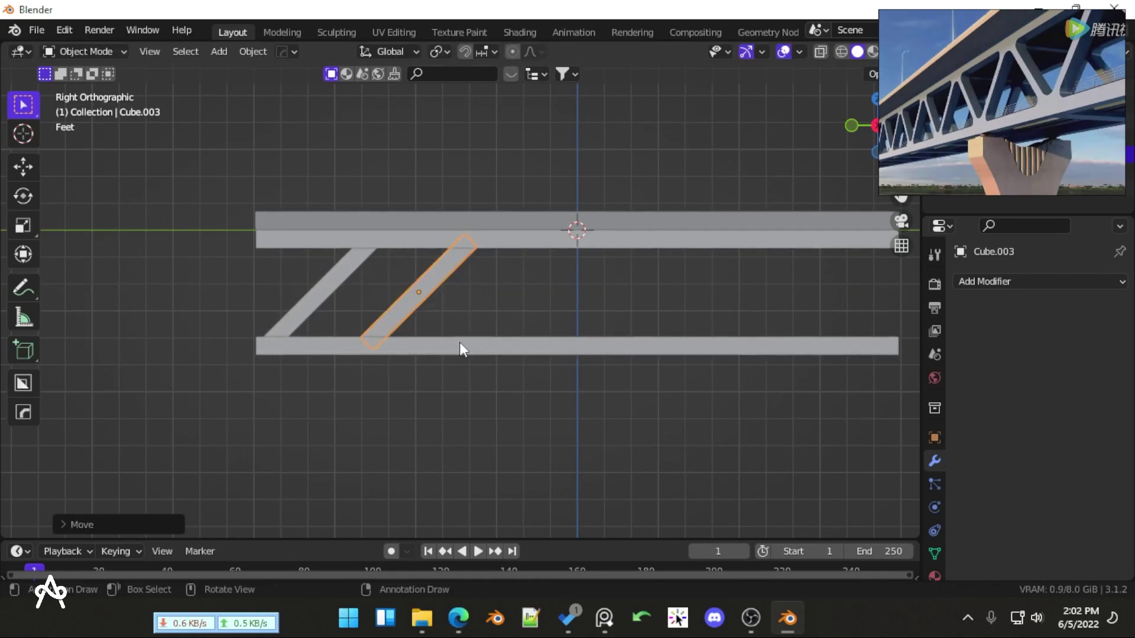
{"action": "type", "text": "r90"}
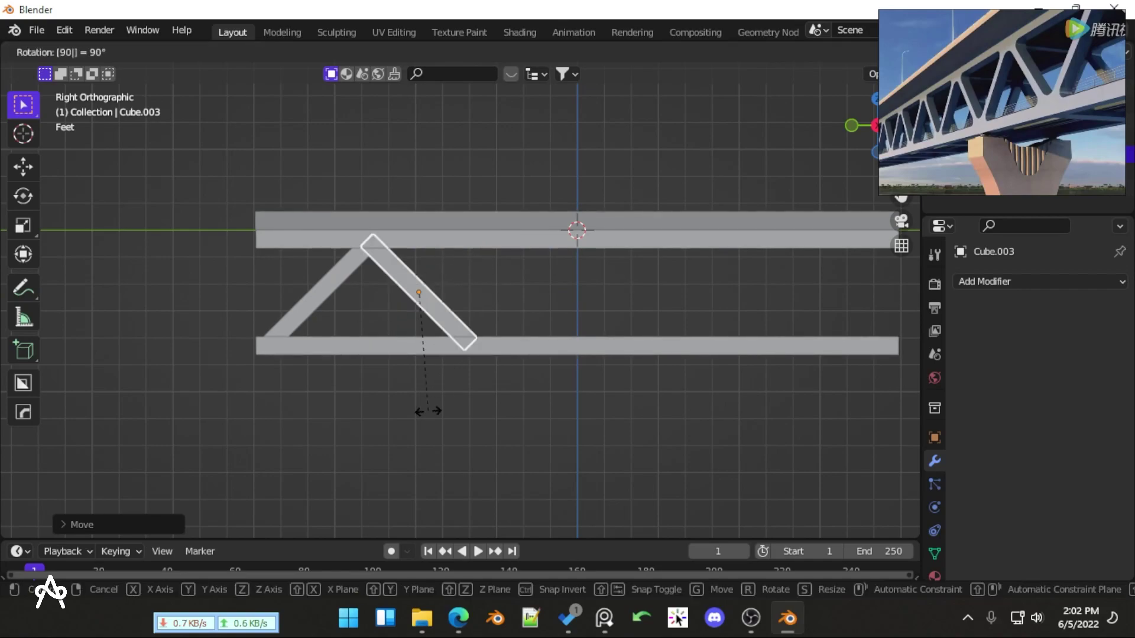
{"action": "key", "text": "Return"}
Box-select both diagonal braces and start a vertical move, then cancel it
{"action": "left_click", "coordinate": [503, 313]}
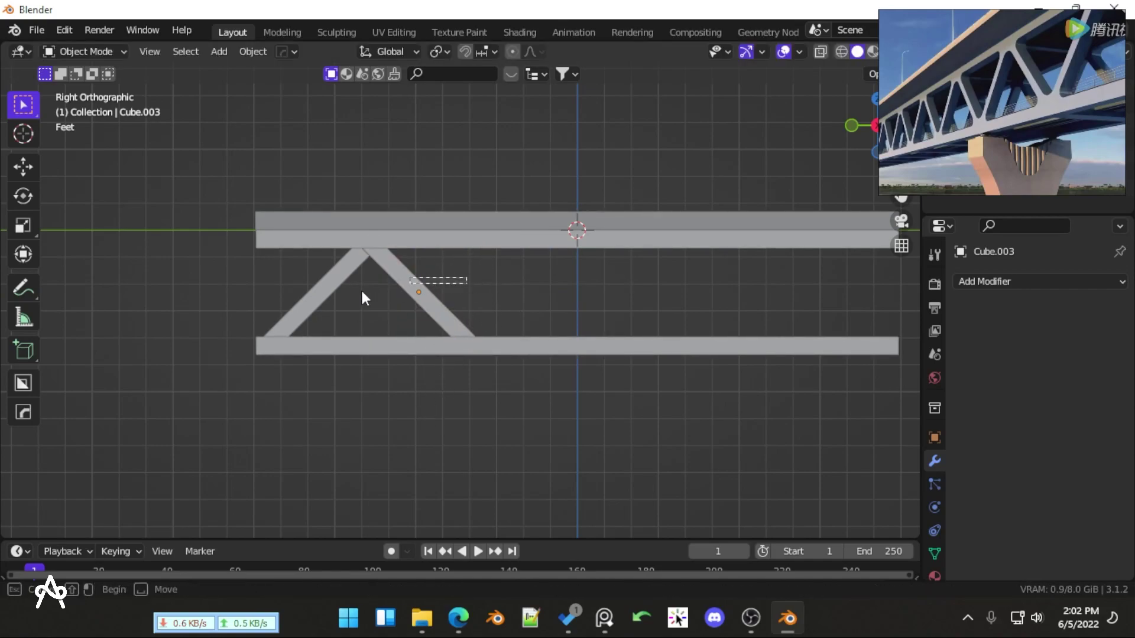
{"action": "left_click_drag", "start_coordinate": [362, 298], "coordinate": [406, 287]}
{"action": "scroll", "coordinate": [411, 283], "scroll_direction": "up", "scroll_amount": 5}
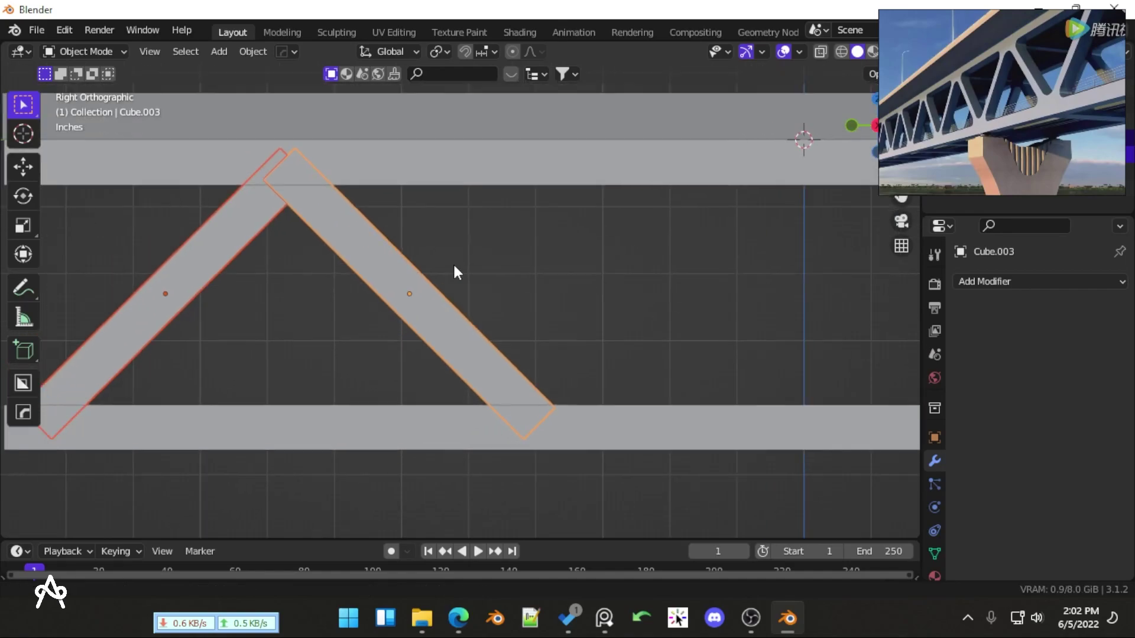
{"action": "scroll", "coordinate": [467, 227], "scroll_direction": "up", "scroll_amount": 3}
{"action": "key", "text": "g"}
{"action": "key", "text": "z"}
{"action": "key", "text": "Escape"}
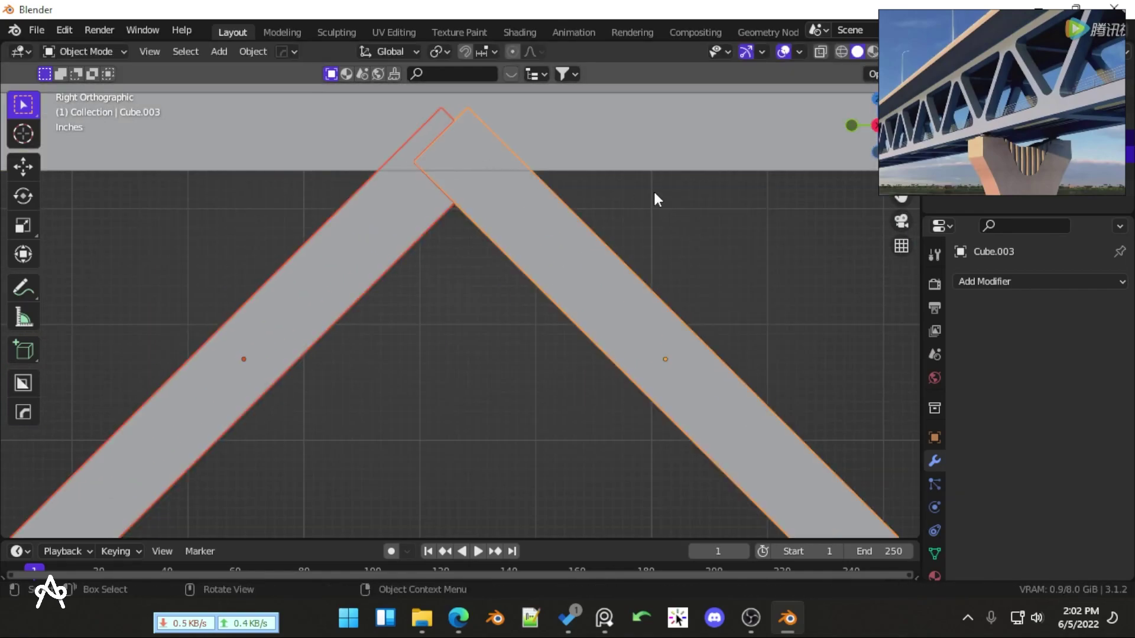
Align the right brace's top with the left one, switch to wireframe, and select both braces
{"action": "left_click", "coordinate": [485, 191]}
{"action": "key", "text": "g"}
{"action": "key", "text": "z"}
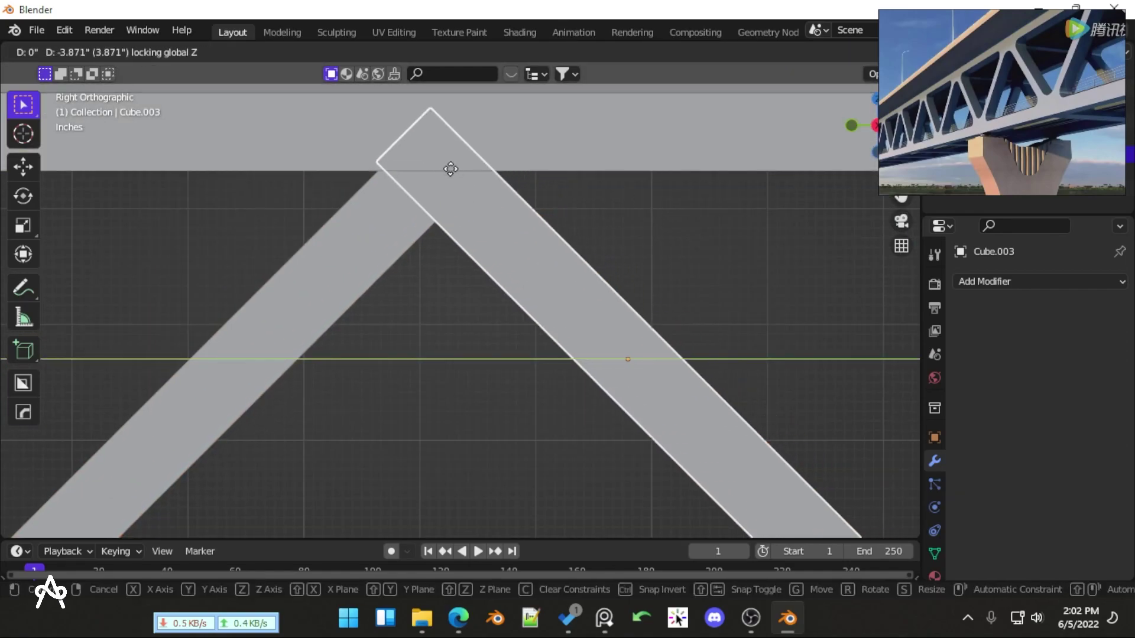
{"action": "left_click", "coordinate": [459, 169]}
{"action": "key", "text": "shift+z"}
{"action": "scroll", "coordinate": [500, 236], "scroll_direction": "down", "scroll_amount": 4}
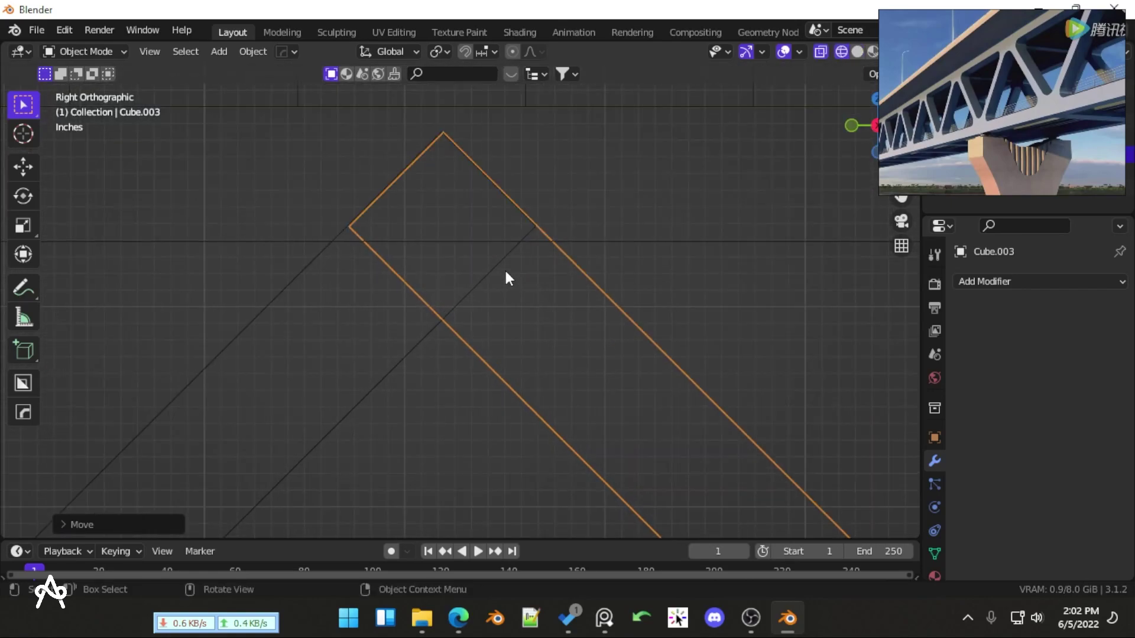
{"action": "scroll", "coordinate": [508, 307], "scroll_direction": "down", "scroll_amount": 3}
{"action": "left_click_drag", "start_coordinate": [278, 248], "coordinate": [452, 275]}
Duplicate the V pair along Y and nudge the copy along X into place further right
{"action": "key", "text": "shift+d"}
{"action": "key", "text": "y"}
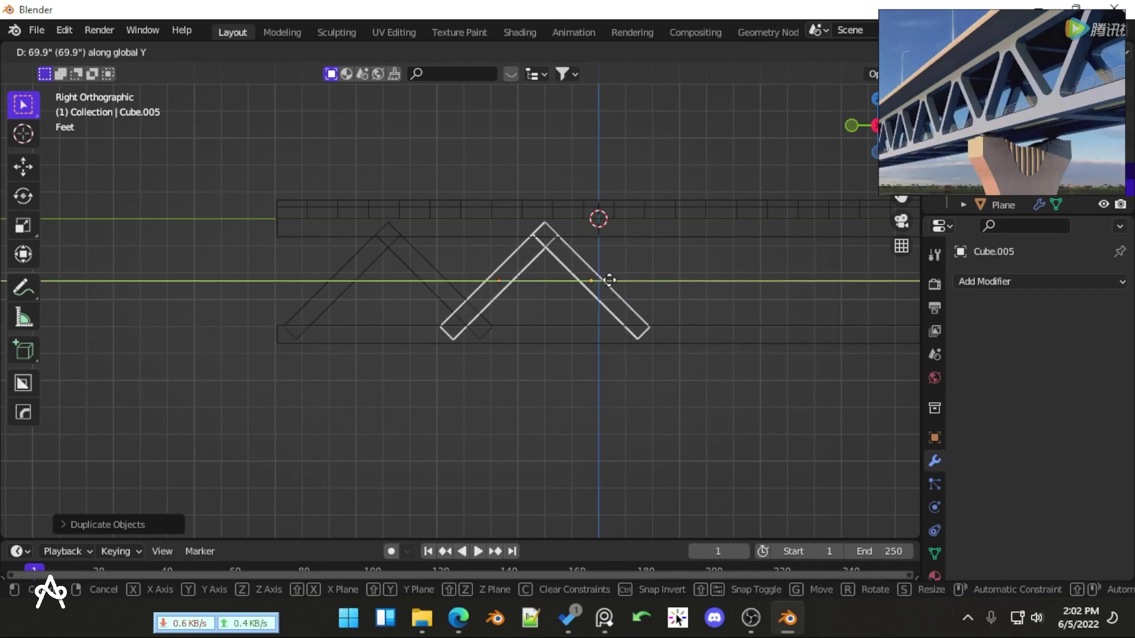
{"action": "left_click", "coordinate": [633, 278]}
{"action": "scroll", "coordinate": [494, 384], "scroll_direction": "up", "scroll_amount": 8}
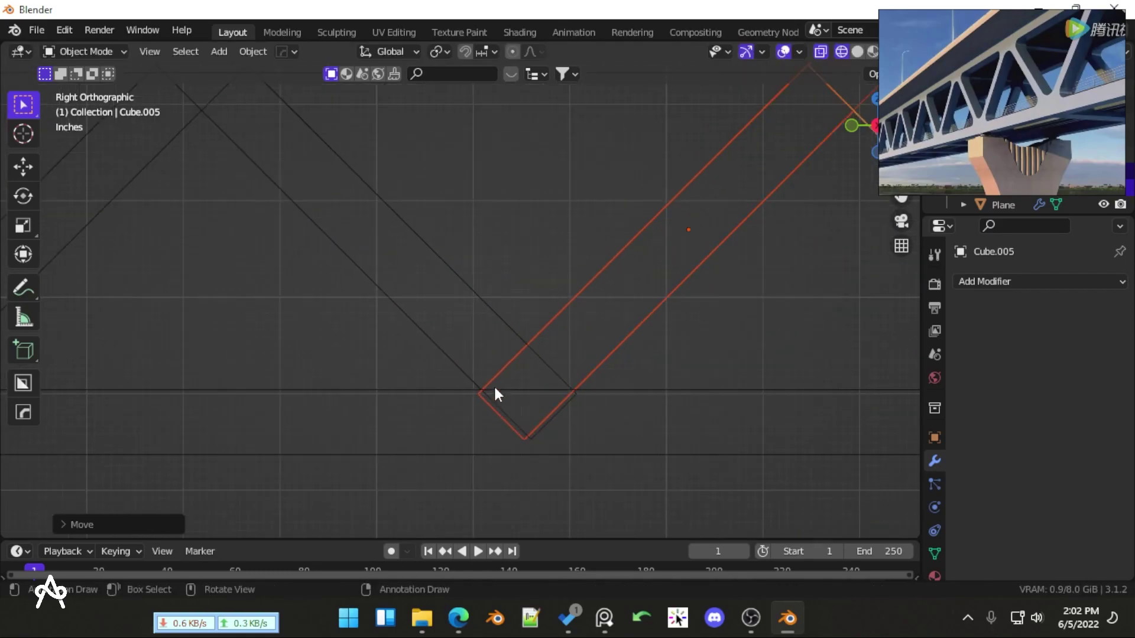
{"action": "key", "text": "g"}
{"action": "key", "text": "x"}
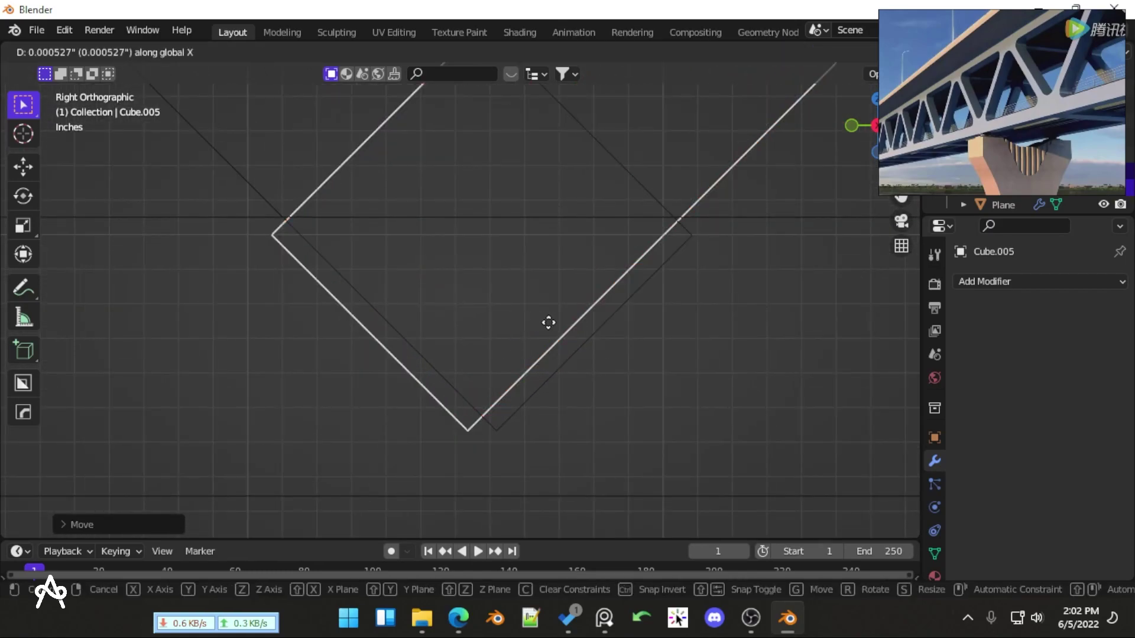
{"action": "left_click", "coordinate": [541, 321]}
Duplicate all four diagonal braces and move the copies along the bridge's length
{"action": "scroll", "coordinate": [540, 326], "scroll_direction": "down", "scroll_amount": 6}
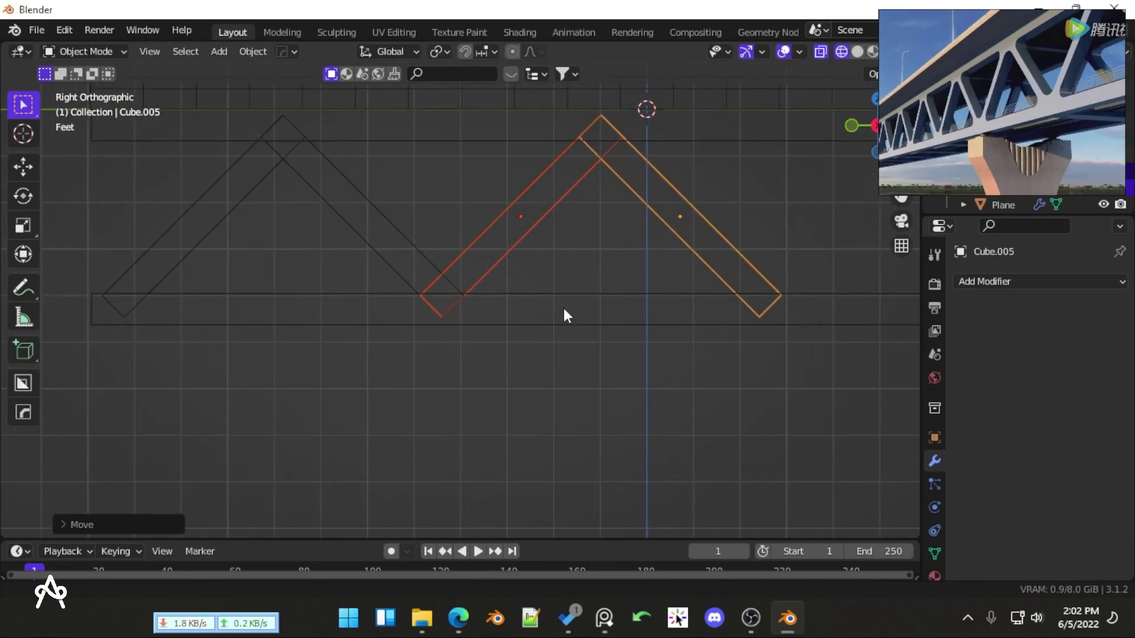
{"action": "scroll", "coordinate": [502, 309], "scroll_direction": "down", "scroll_amount": 5}
{"action": "left_click", "coordinate": [277, 285]}
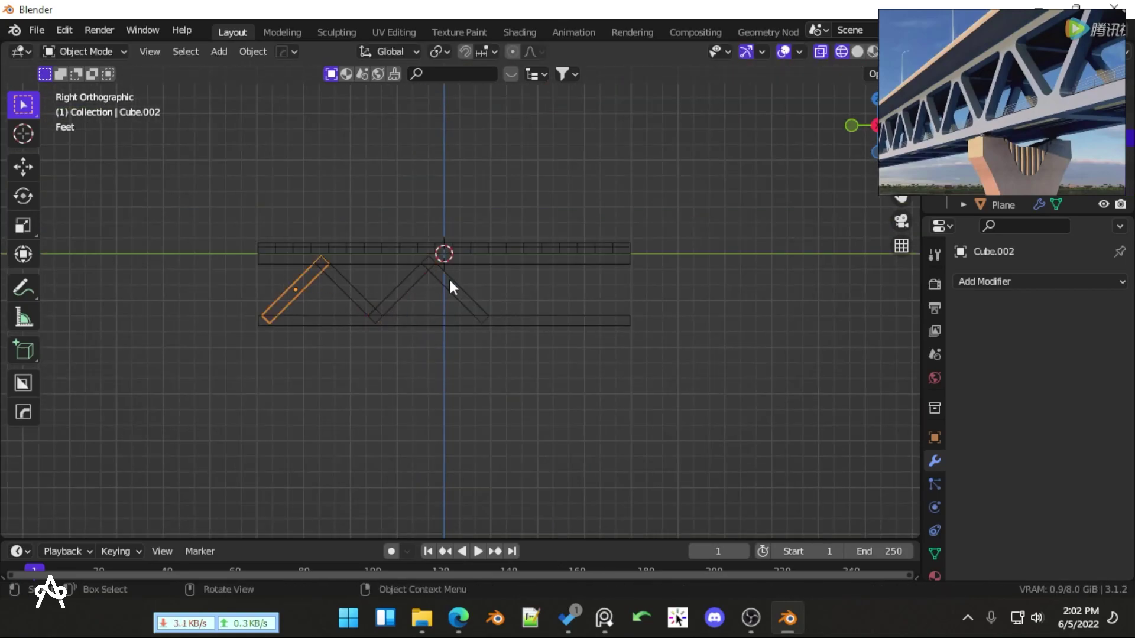
{"action": "left_click_drag", "start_coordinate": [277, 282], "coordinate": [496, 296]}
{"action": "key", "text": "shift+d"}
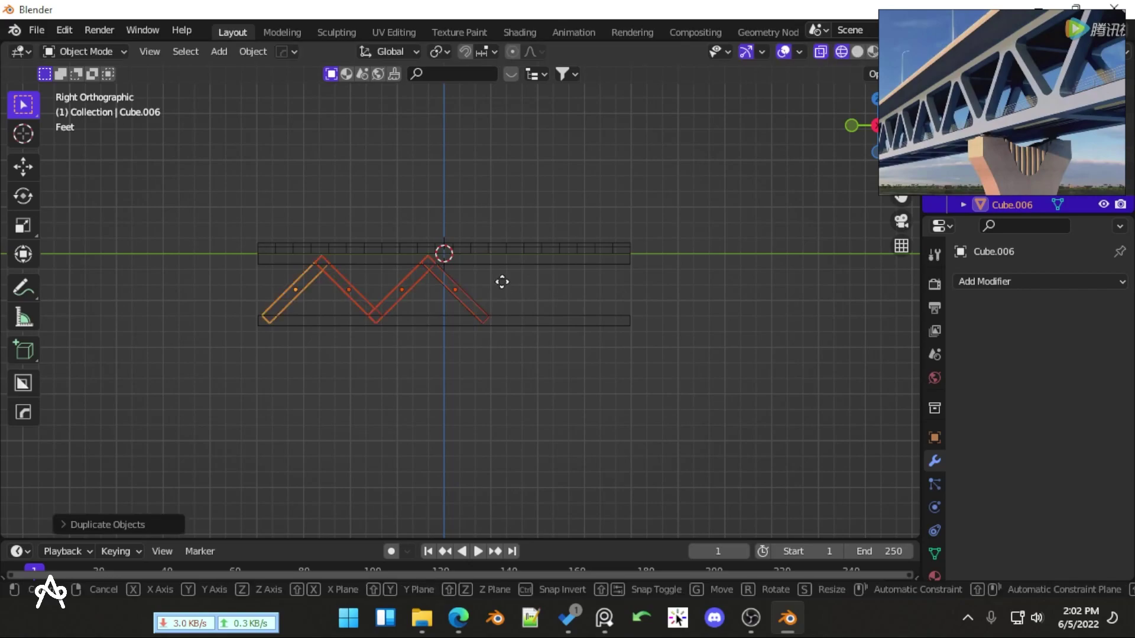
{"action": "key", "text": "x"}
{"action": "key", "text": "y"}
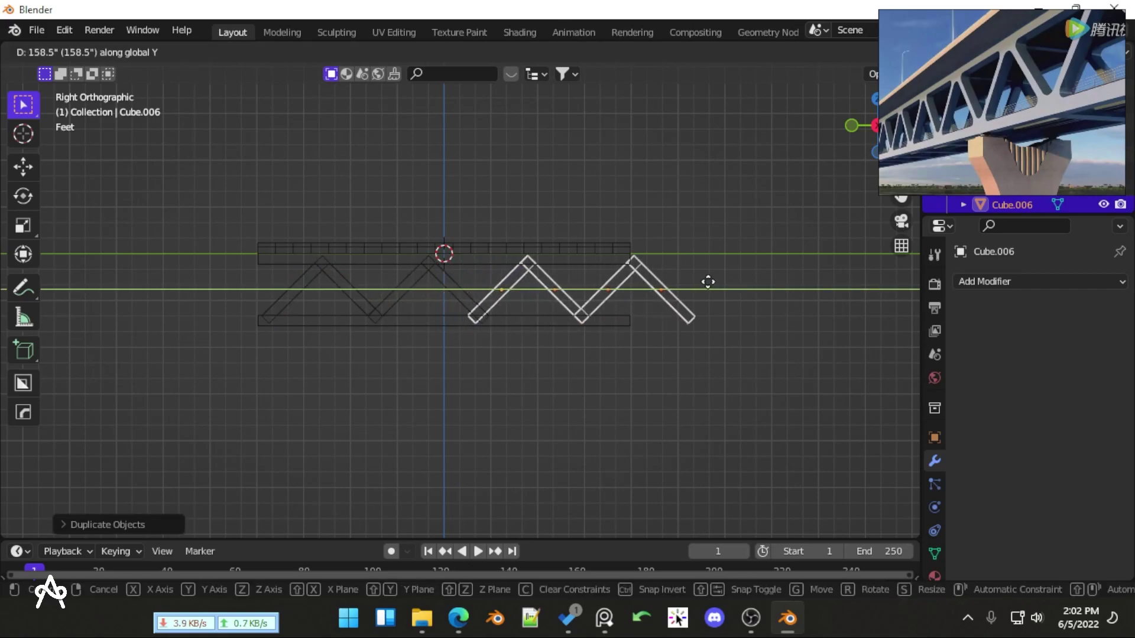
{"action": "left_click", "coordinate": [717, 281]}
Box-select all the diagonal bars and switch to solid shading
{"action": "scroll", "coordinate": [583, 328], "scroll_direction": "up", "scroll_amount": 2}
{"action": "left_click", "coordinate": [535, 406]}
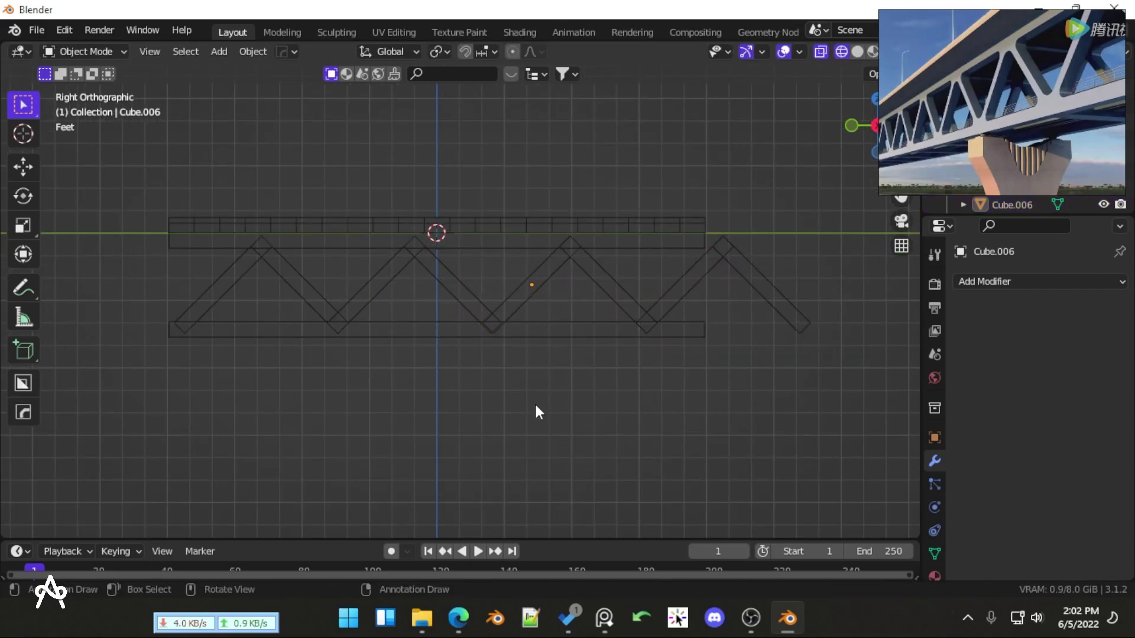
{"action": "mouse_move", "coordinate": [325, 280]}
{"action": "left_mouse_down"}
{"action": "mouse_move", "coordinate": [762, 291]}
{"action": "mouse_move", "coordinate": [752, 296]}
{"action": "left_mouse_up"}
{"action": "key", "text": "shift+z"}
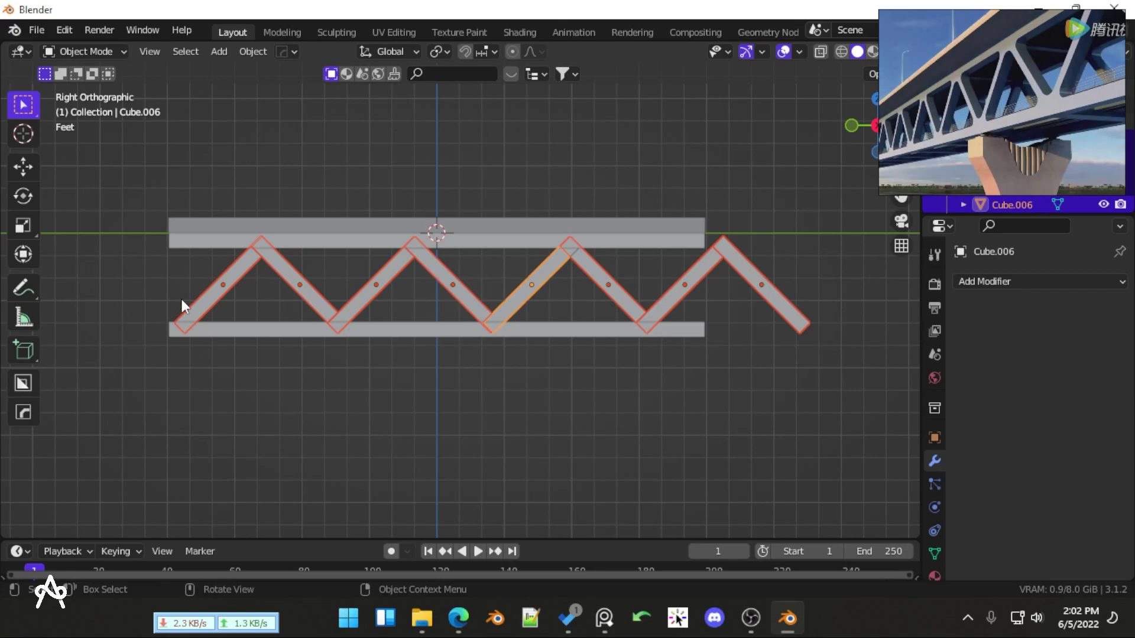
Select all the diagonal bars and scale them along Y
{"action": "left_click", "coordinate": [175, 273]}
{"action": "left_click_drag", "start_coordinate": [174, 272], "coordinate": [799, 285]}
{"action": "key", "text": "s"}
{"action": "key", "text": "x"}
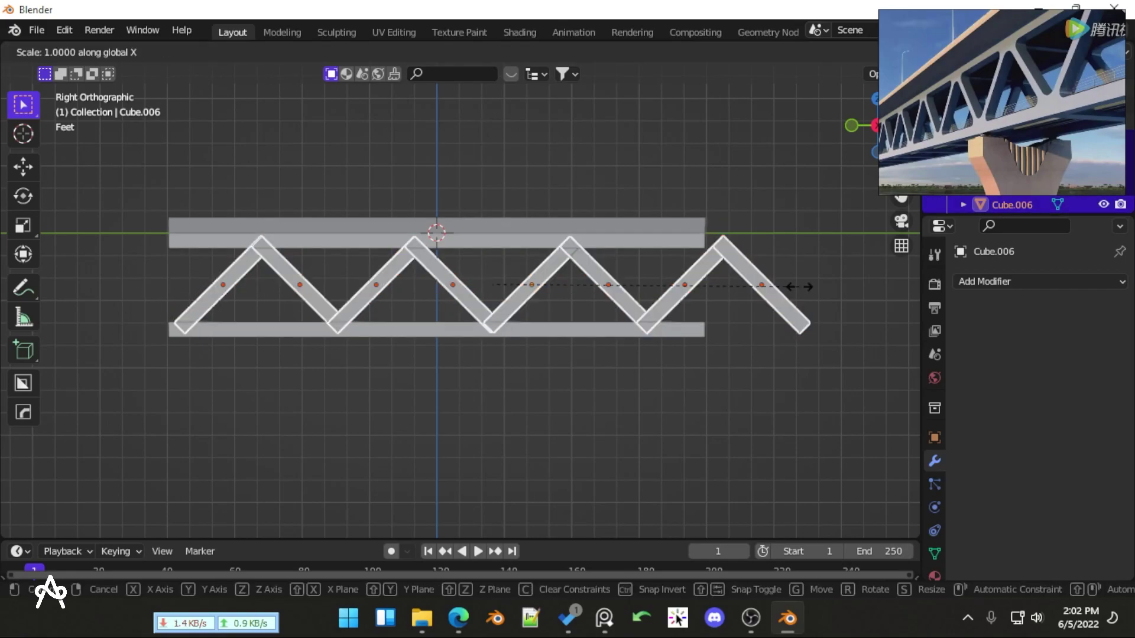
{"action": "key", "text": "y"}
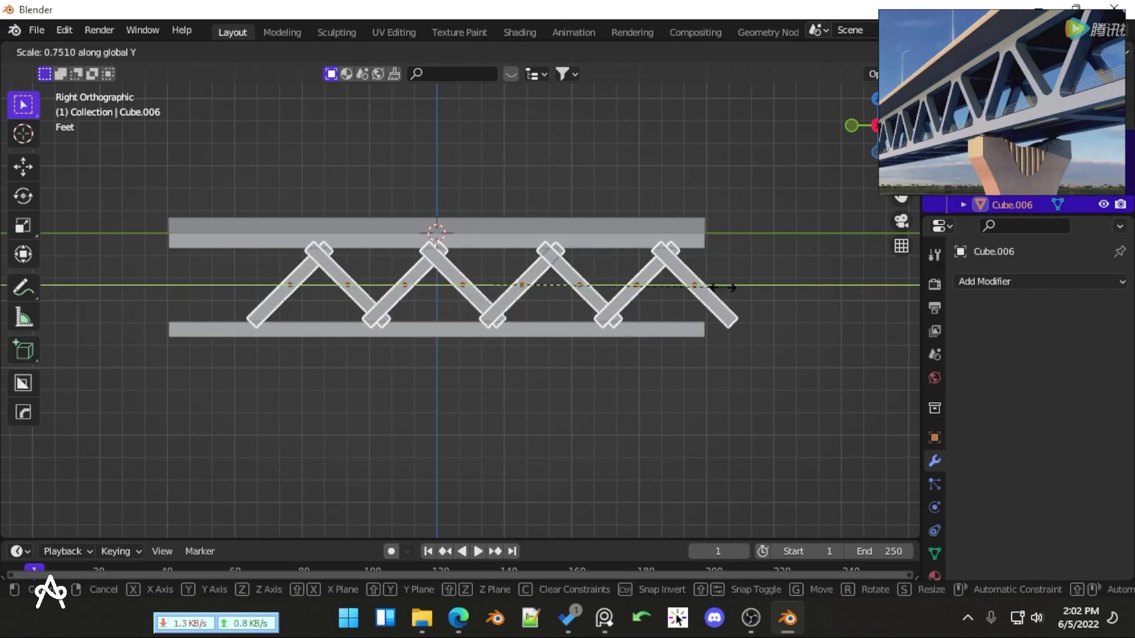
{"action": "left_click", "coordinate": [252, 290]}
Join the diagonals into one zigzag object with Ctrl+J and shrink it along Y
{"action": "left_click_drag", "start_coordinate": [149, 275], "coordinate": [810, 302]}
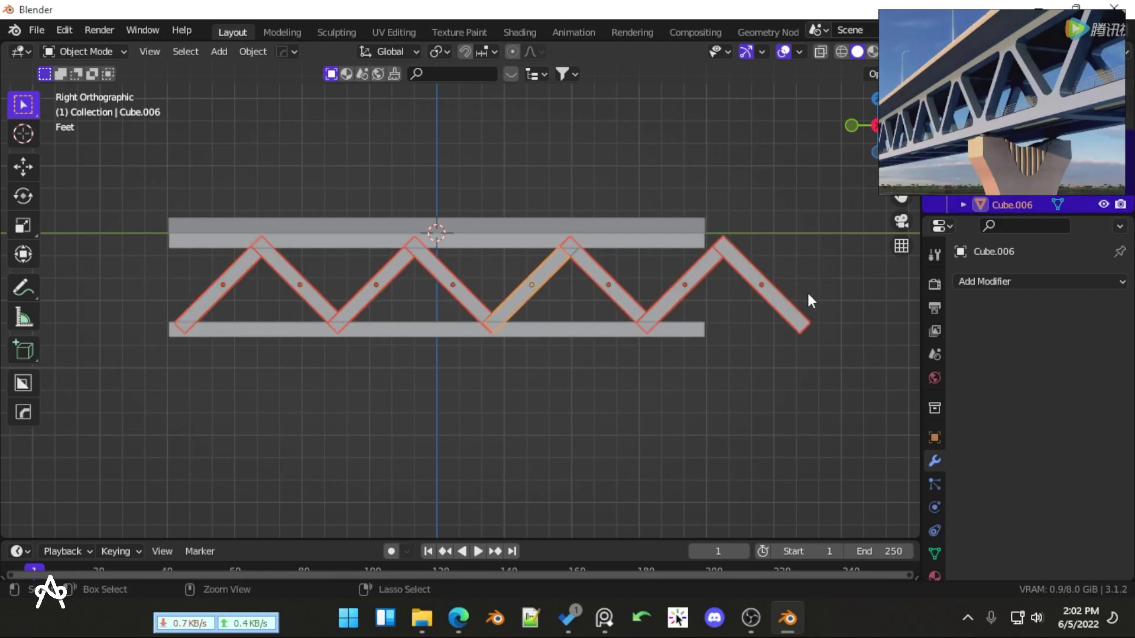
{"action": "key", "text": "ctrl+j"}
{"action": "key", "text": "s"}
{"action": "key", "text": "x"}
{"action": "key", "text": "y"}
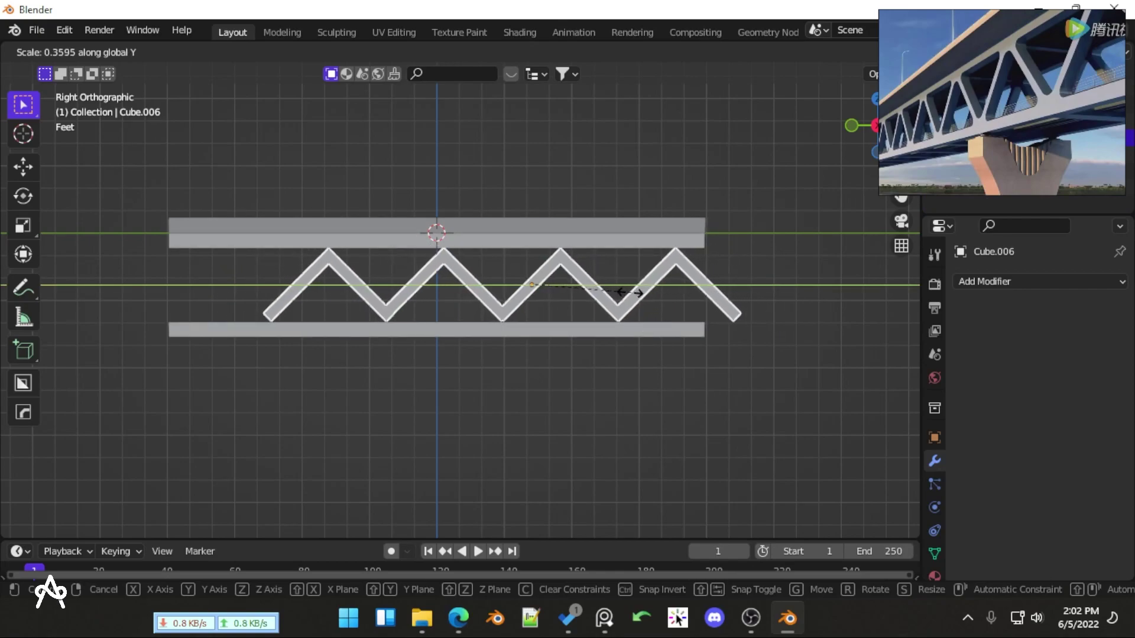
{"action": "left_click", "coordinate": [598, 292]}
{"action": "middle_click_drag", "start_coordinate": [426, 314], "coordinate": [590, 329]}
Apply the zigzag's scale and resize it again along Y
{"action": "key", "text": "ctrl+a"}
{"action": "left_click", "coordinate": [650, 306]}
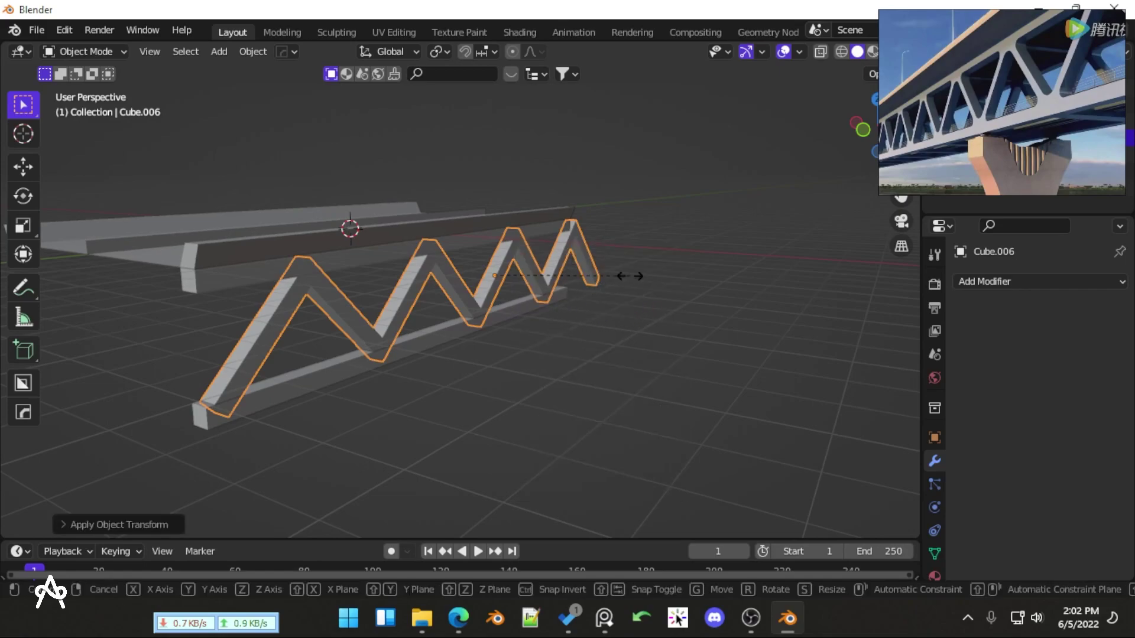
{"action": "key", "text": "s"}
{"action": "key", "text": "x"}
{"action": "key", "text": "y"}
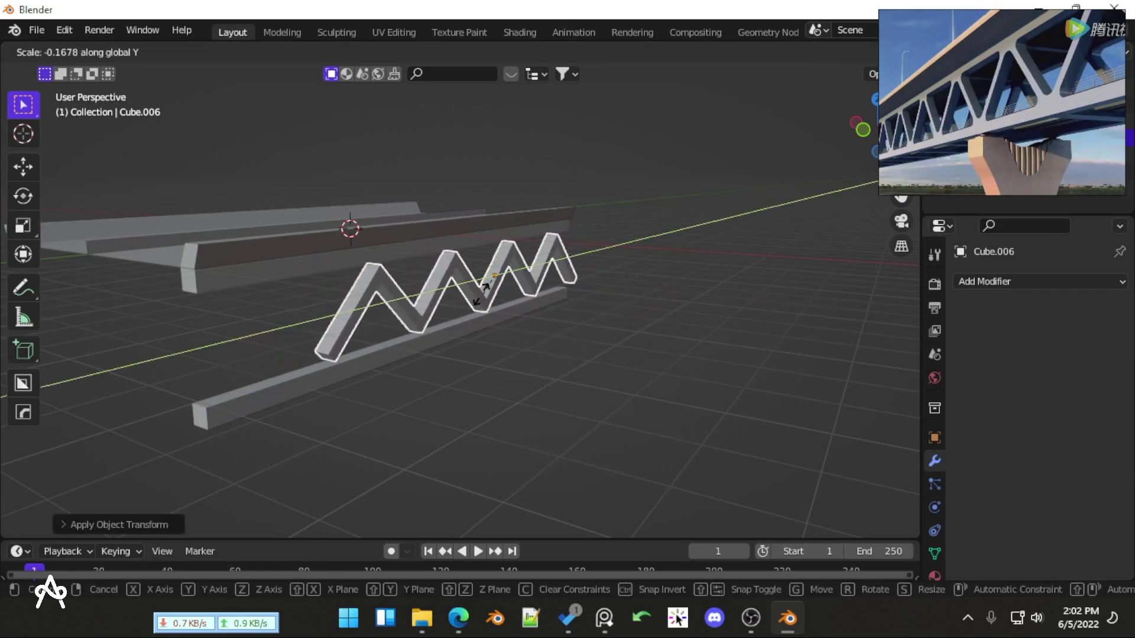
{"action": "left_click", "coordinate": [446, 299]}
In side view, set the zigzag's origin to its geometry centre
{"action": "key", "text": "KP_3"}
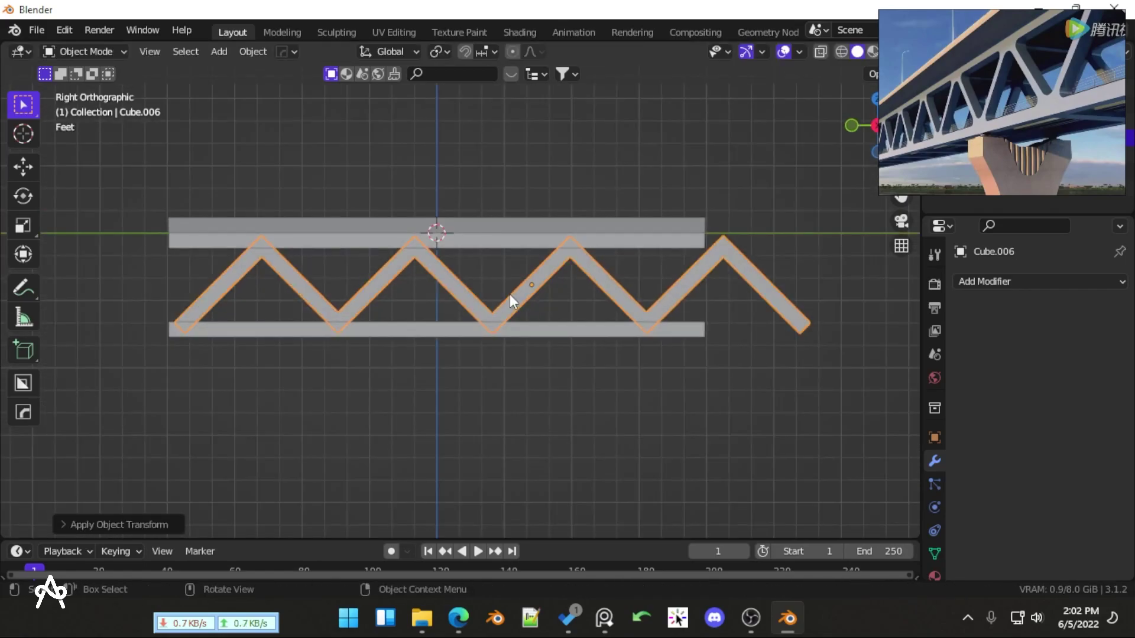
{"action": "right_click", "coordinate": [510, 293]}
{"action": "mouse_move", "coordinate": [480, 349]}
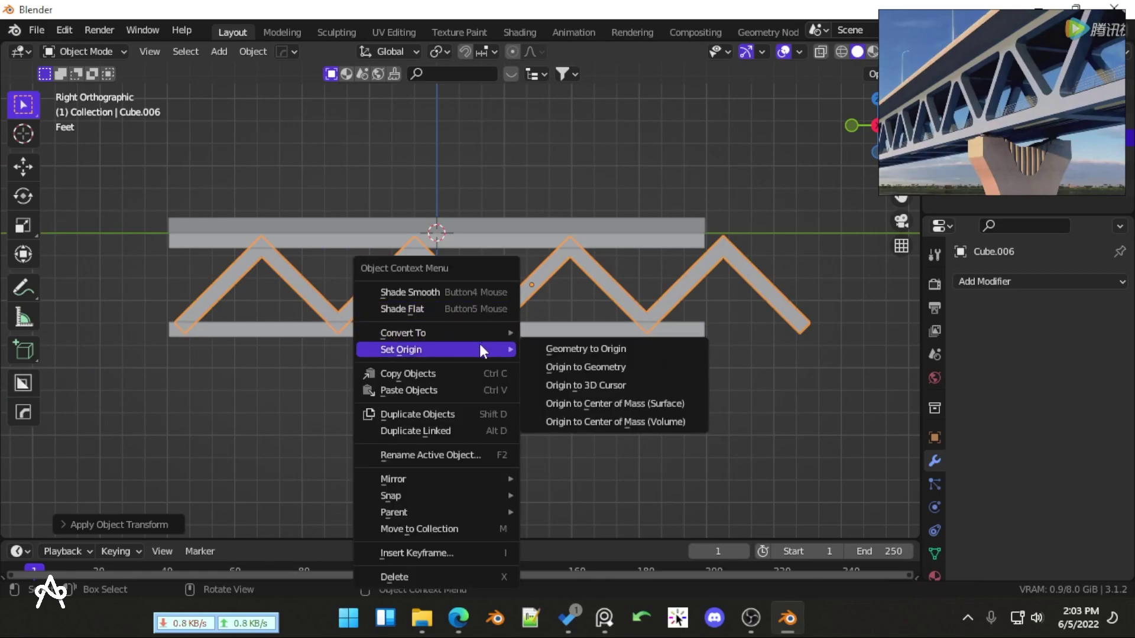
{"action": "left_click", "coordinate": [585, 367]}
{"action": "key", "text": "g"}
{"action": "key", "text": "x"}
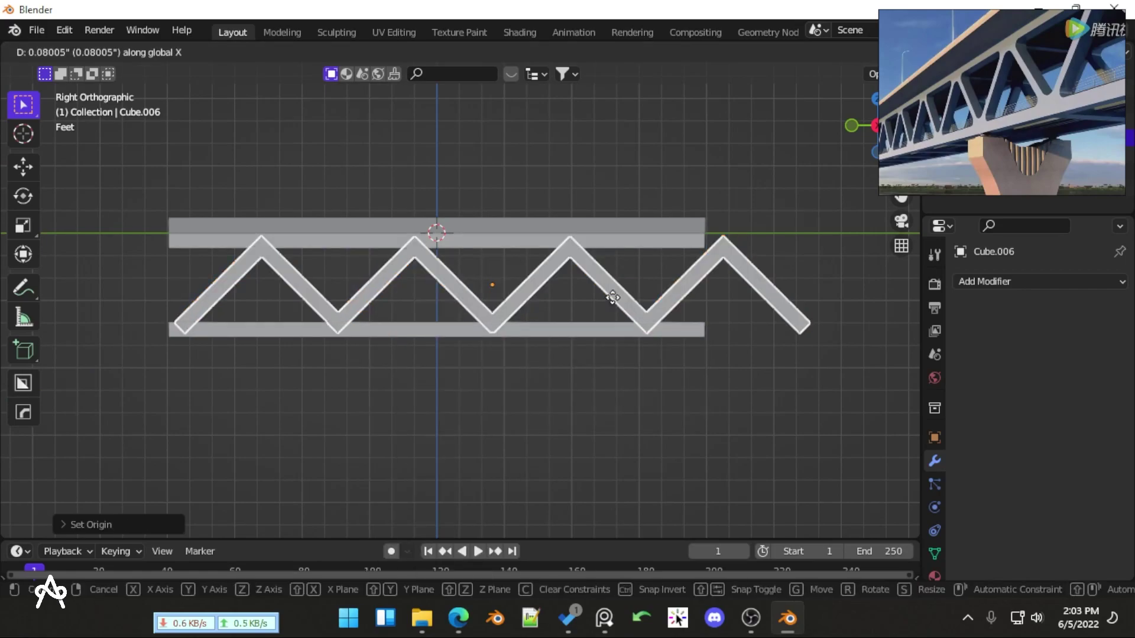
{"action": "left_click", "coordinate": [607, 299]}
Shrink the zigzag along Y and move it along Y between the chords
{"action": "key", "text": "s"}
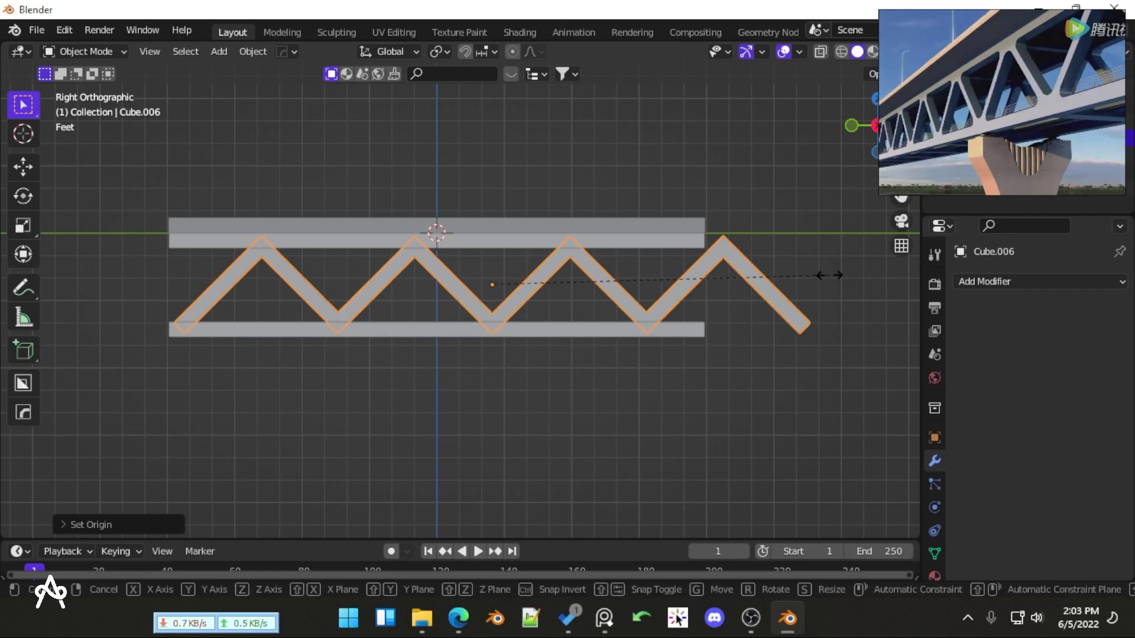
{"action": "key", "text": "y"}
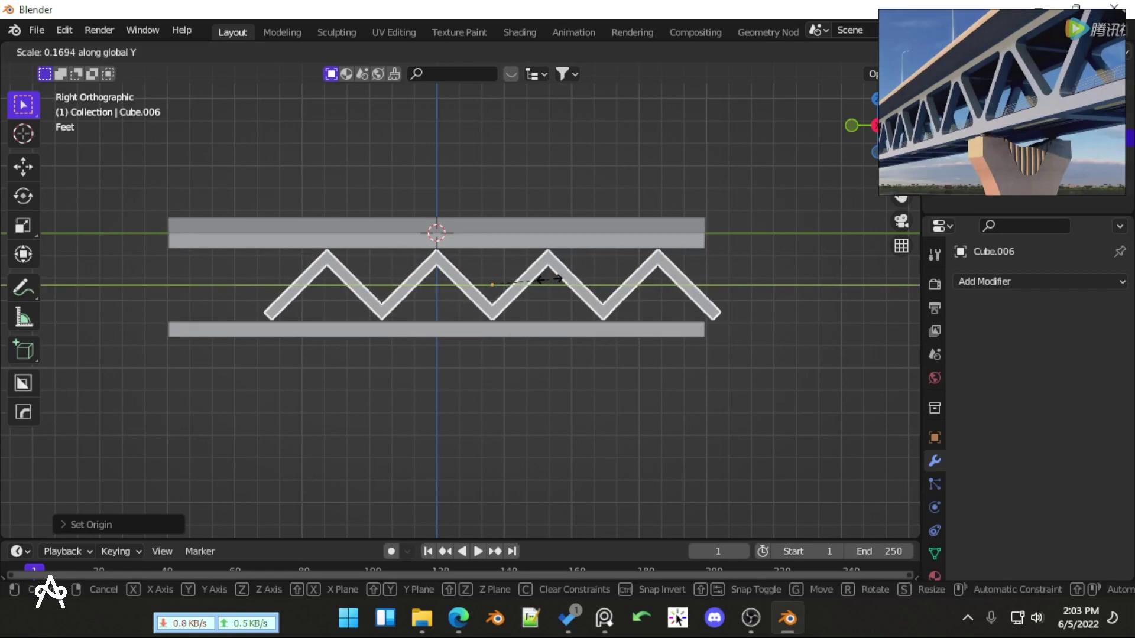
{"action": "left_click", "coordinate": [532, 284]}
{"action": "key", "text": "g"}
{"action": "key", "text": "y"}
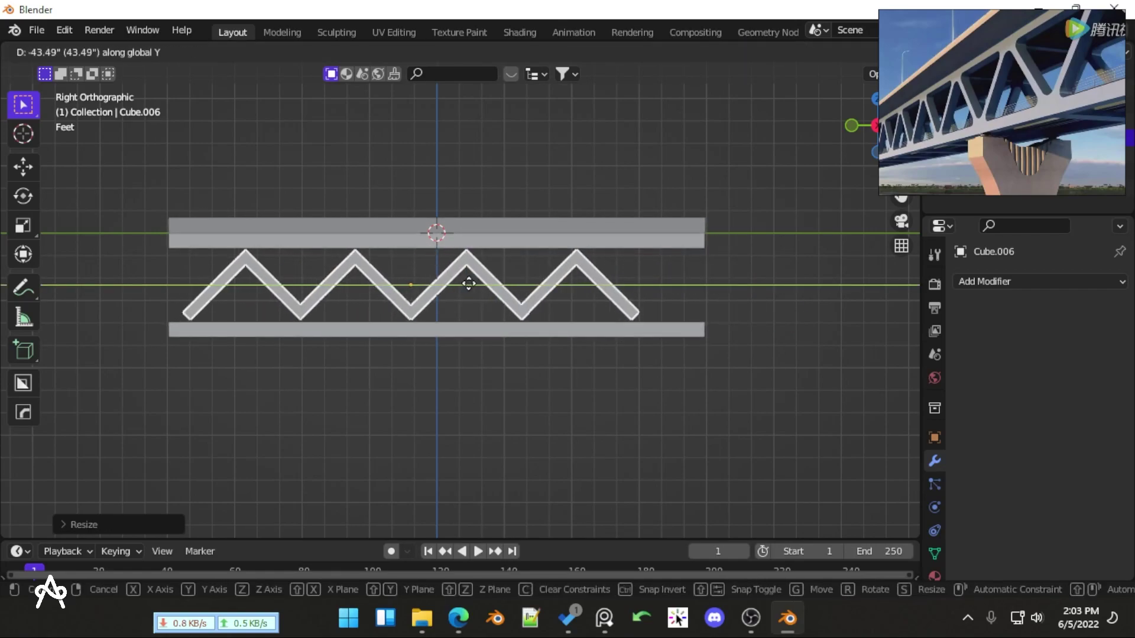
{"action": "left_click", "coordinate": [496, 285]}
Enlarge the zigzag uniformly, then scale it along Z to match the chord depth
{"action": "key", "text": "s"}
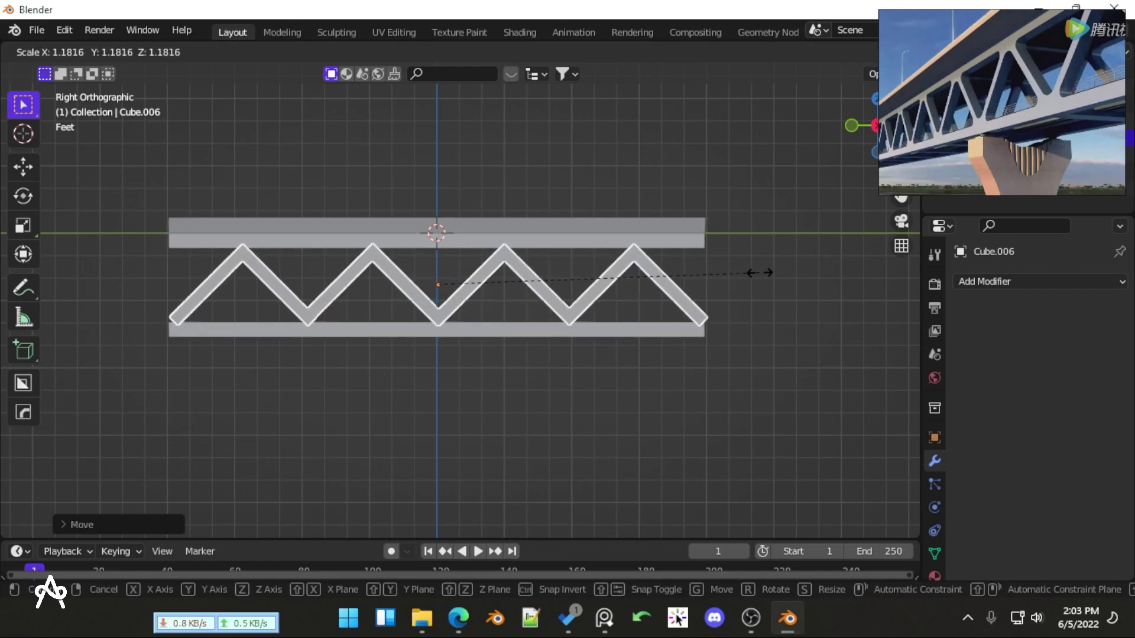
{"action": "left_click", "coordinate": [756, 272]}
{"action": "key", "text": "s"}
{"action": "key", "text": "z"}
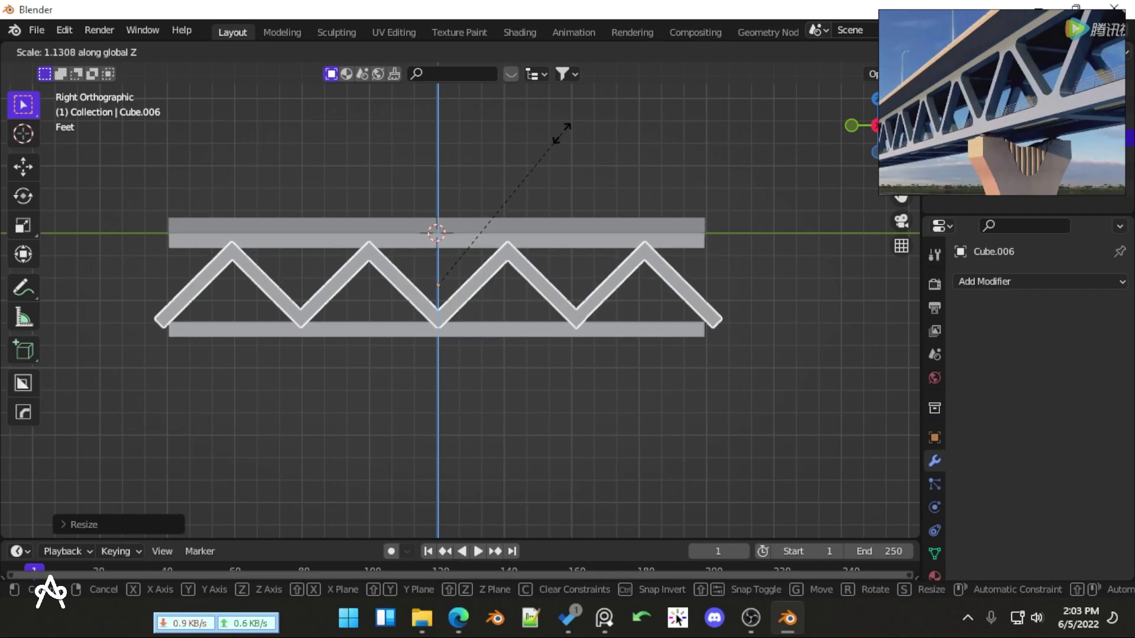
{"action": "left_click", "coordinate": [562, 101]}
Reselect the zigzag and shift it along X
{"action": "middle_click_drag", "start_coordinate": [538, 155], "coordinate": [523, 303]}
{"action": "scroll", "coordinate": [524, 303], "scroll_direction": "up", "scroll_amount": 3}
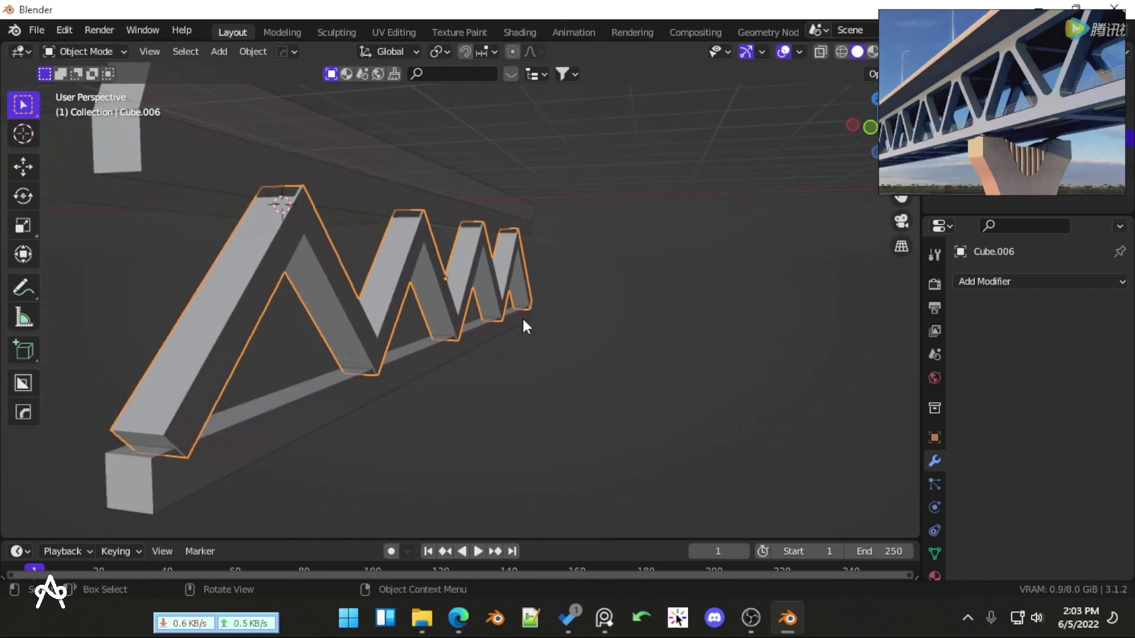
{"action": "key", "text": "alt+a"}
{"action": "middle_click_drag", "start_coordinate": [614, 376], "coordinate": [565, 326]}
{"action": "left_click", "coordinate": [529, 364]}
{"action": "key", "text": "g"}
{"action": "key", "text": "x"}
{"action": "left_click", "coordinate": [524, 366]}
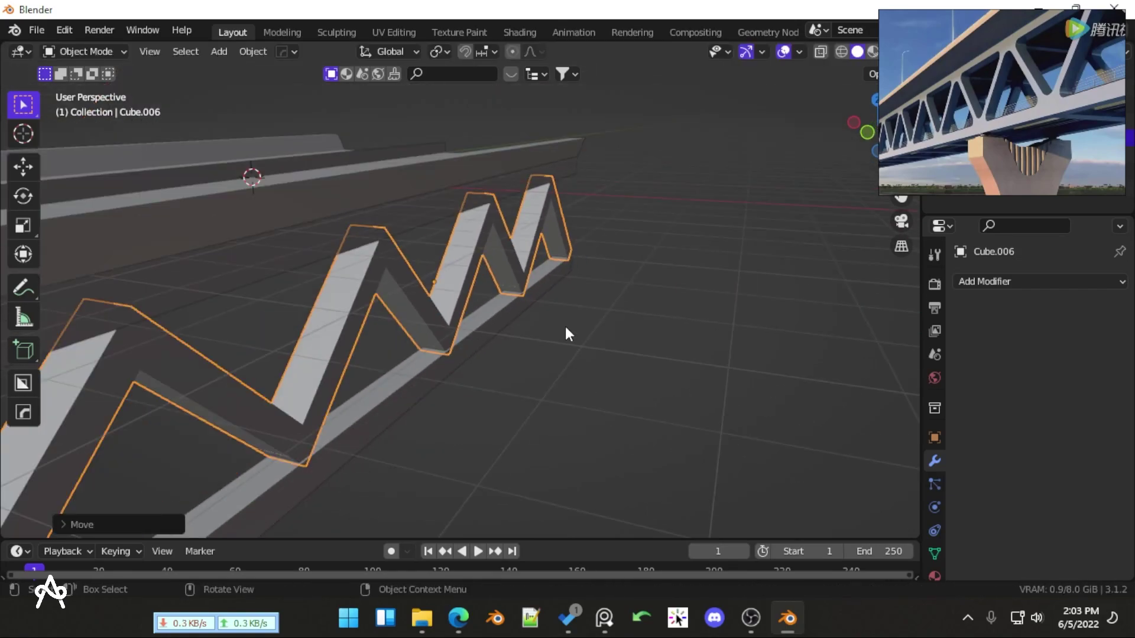
Scale the zigzag along Z to finish fitting it between the chords
{"action": "key", "text": "s"}
{"action": "key", "text": "z"}
{"action": "left_click", "coordinate": [612, 316]}
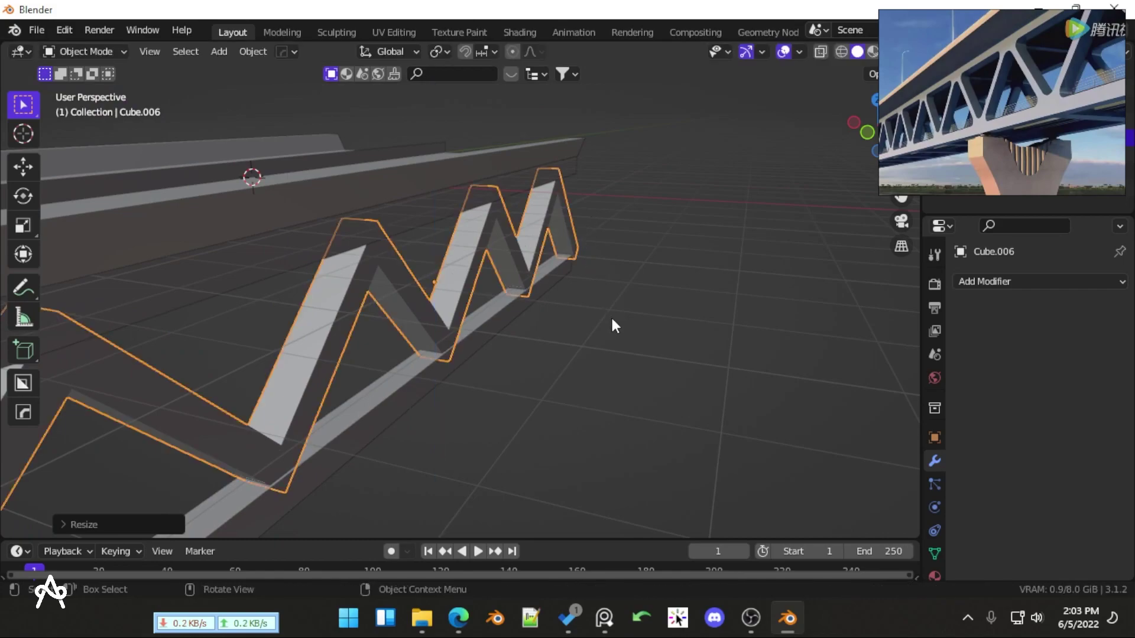
{"action": "scroll", "coordinate": [611, 316], "scroll_direction": "down", "scroll_amount": 4}
{"action": "middle_click_drag", "start_coordinate": [610, 322], "coordinate": [432, 298]}
In Edit Mode with X-ray side view, scale the zigzag mesh along Y to the chord length
{"action": "key", "text": "Tab"}
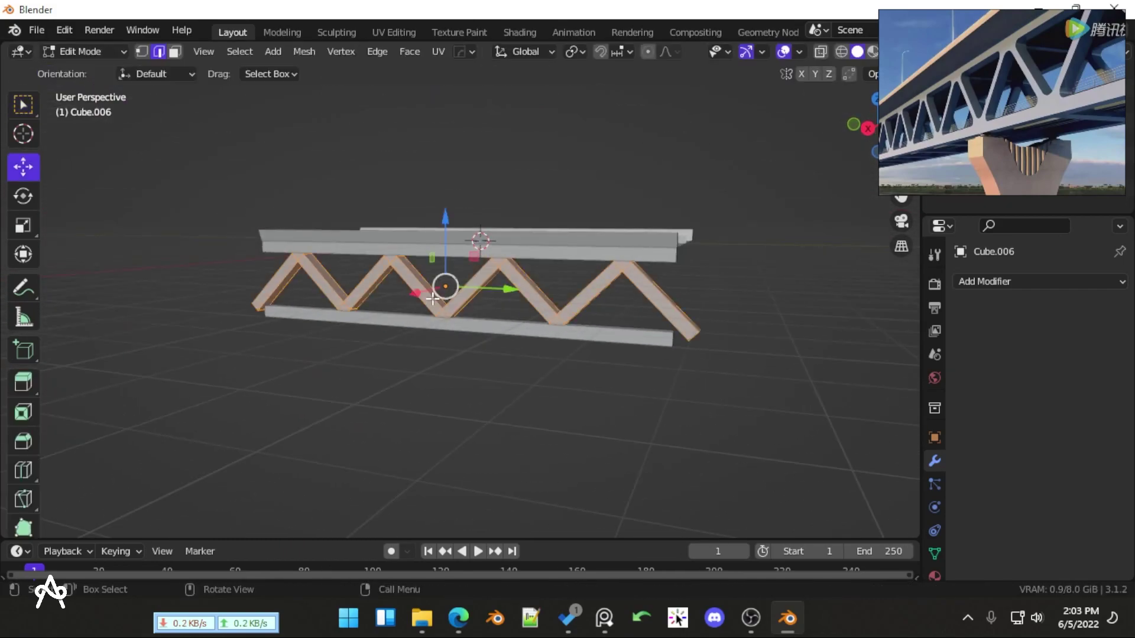
{"action": "key", "text": "KP_1"}
{"action": "key", "text": "KP_3"}
{"action": "key", "text": "alt+z"}
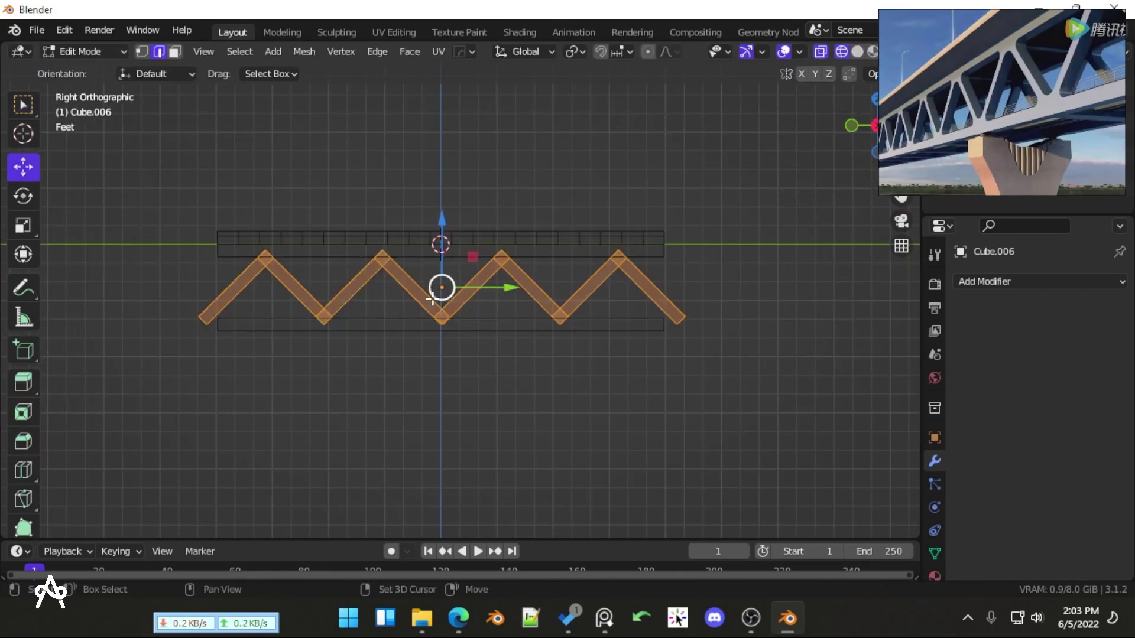
{"action": "key", "text": "s"}
{"action": "key", "text": "y"}
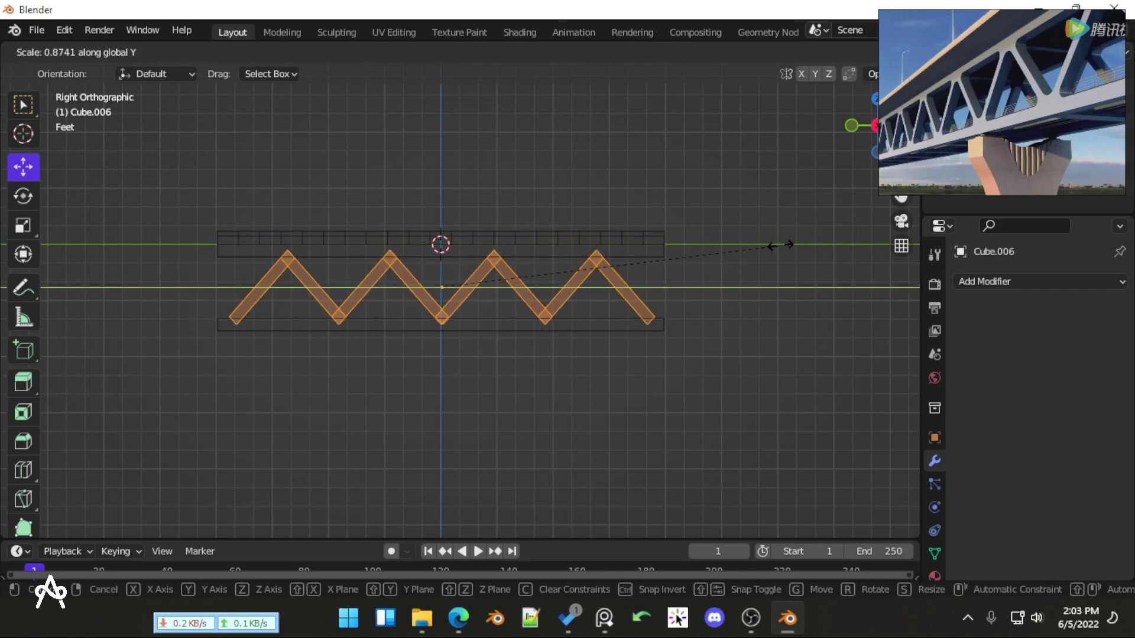
{"action": "left_click", "coordinate": [794, 241]}
{"action": "scroll", "coordinate": [697, 269], "scroll_direction": "up", "scroll_amount": 2}
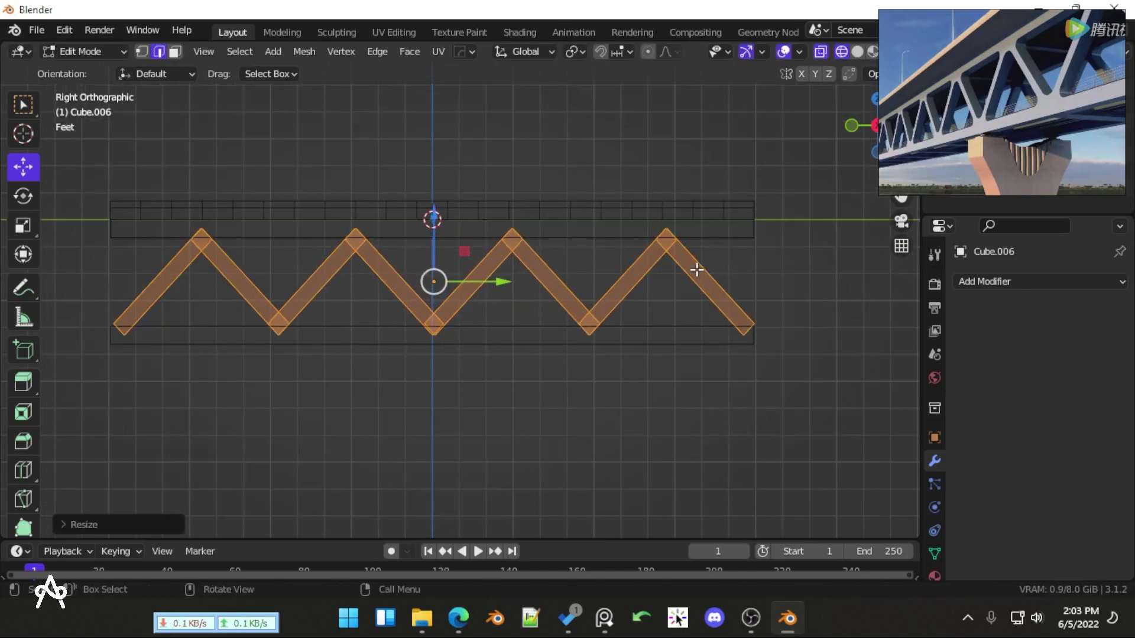
{"action": "key", "text": "Tab"}
{"action": "key", "text": "alt+z"}
{"action": "middle_click_drag", "start_coordinate": [494, 431], "coordinate": [275, 298]}
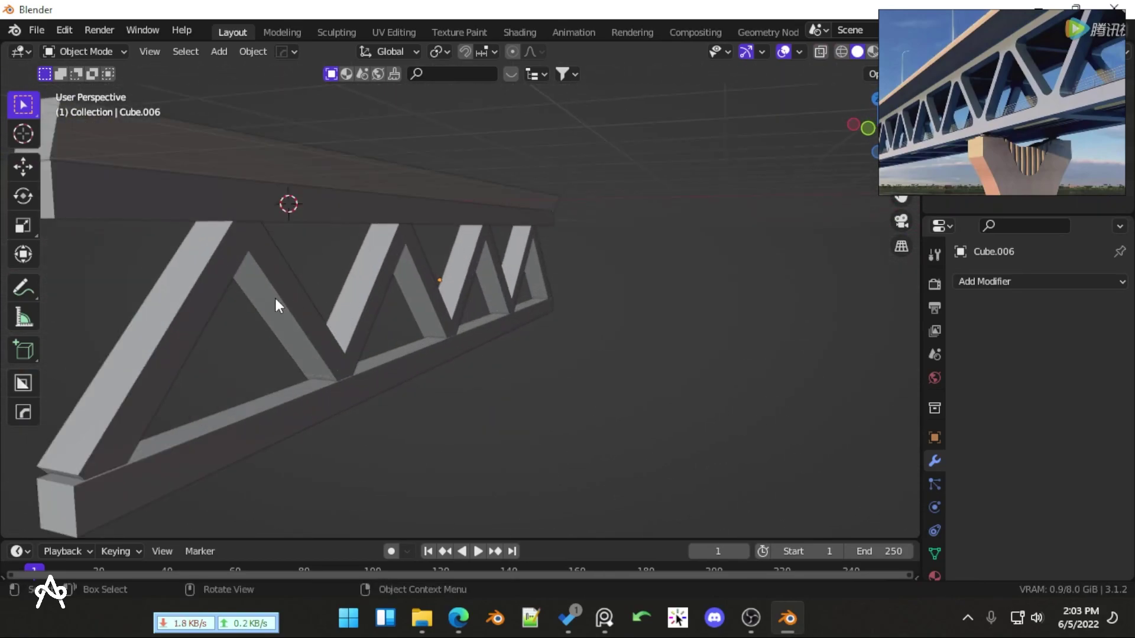
Join the zigzag, bottom chord and top beam into one object with Ctrl+J
{"action": "left_click", "coordinate": [334, 402]}
{"action": "left_click", "coordinate": [316, 374], "text": "shift"}
{"action": "left_click", "coordinate": [330, 204], "text": "shift"}
{"action": "scroll", "coordinate": [378, 266], "scroll_direction": "down", "scroll_amount": 6}
{"action": "middle_click_drag", "start_coordinate": [379, 266], "coordinate": [389, 336]}
{"action": "key", "text": "ctrl+j"}
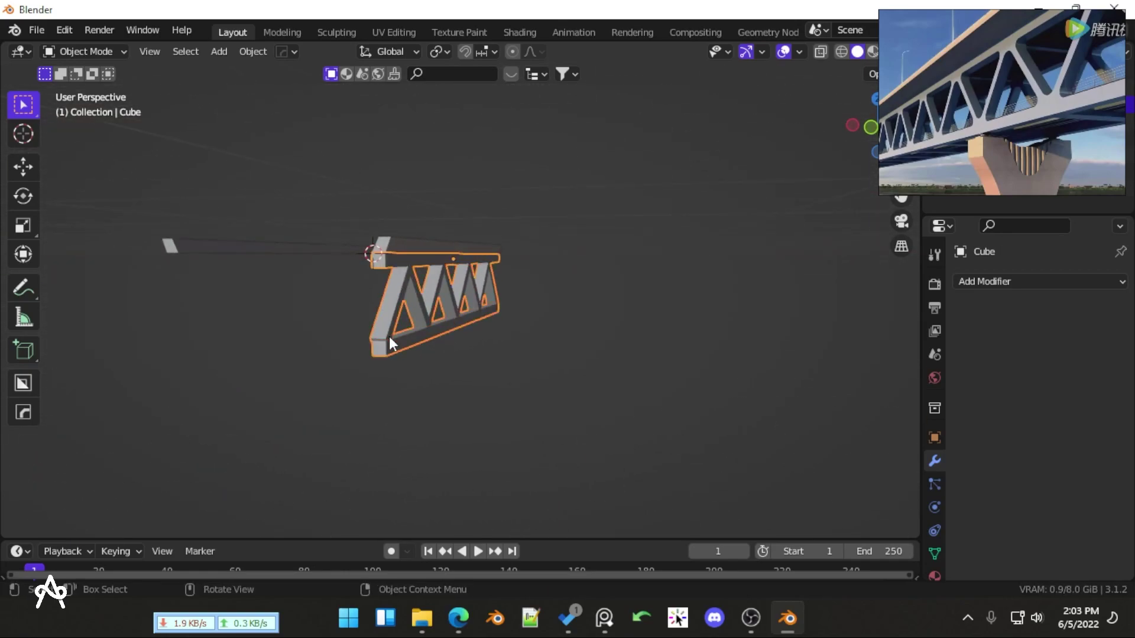
Add a Mirror modifier to the joined truss, on the X axis with 0.03937" merge
{"action": "scroll", "coordinate": [414, 342], "scroll_direction": "up", "scroll_amount": 4}
{"action": "left_click", "coordinate": [477, 302]}
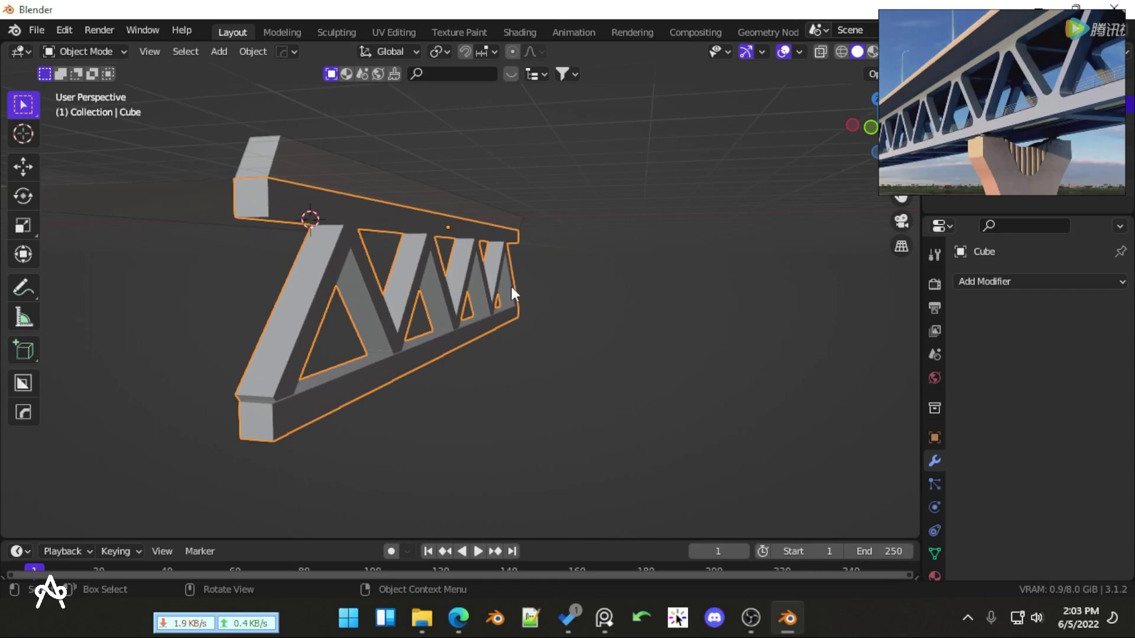
{"action": "left_click", "coordinate": [1008, 283]}
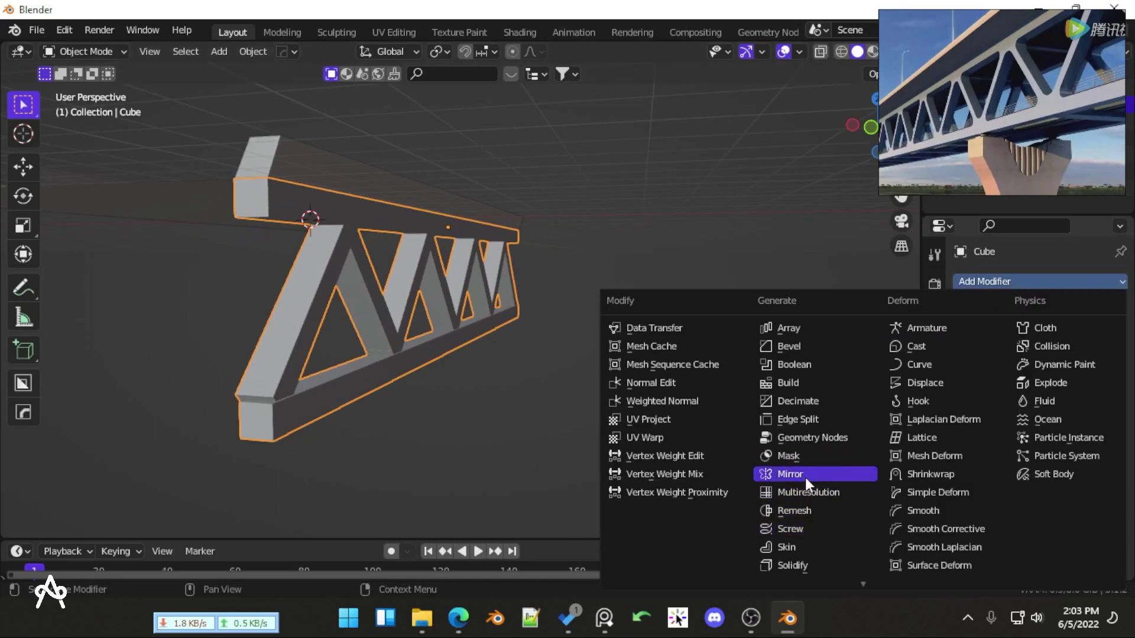
{"action": "left_click", "coordinate": [805, 478]}
{"action": "scroll", "coordinate": [610, 378], "scroll_direction": "down", "scroll_amount": 4}
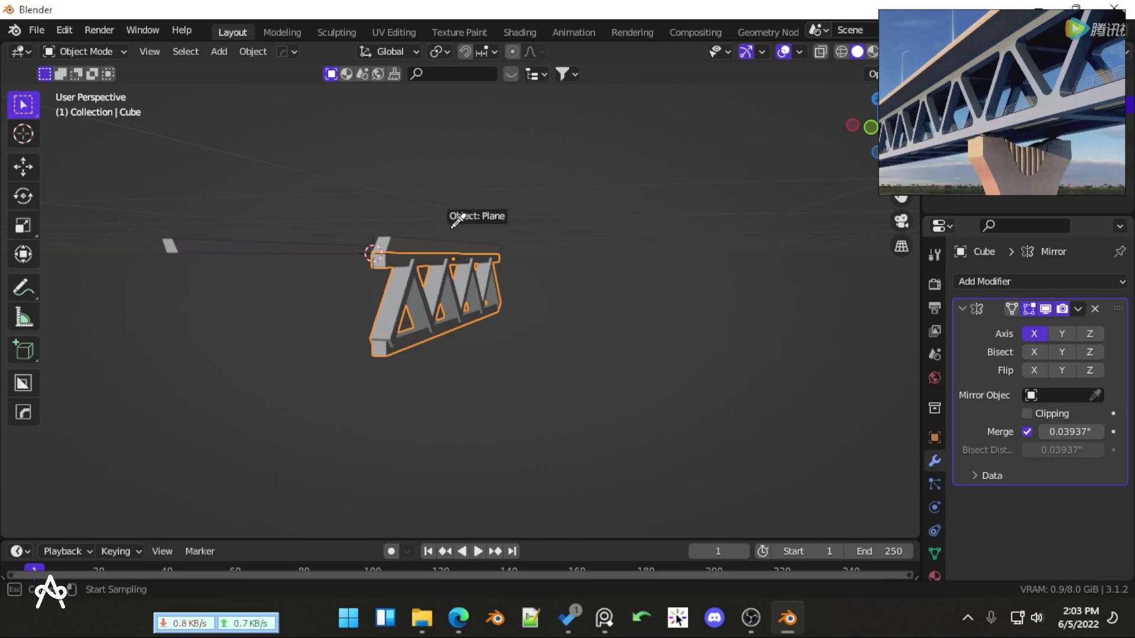
Select the deck and try moving and resizing it, cancelling each time so it stays put
{"action": "left_click", "coordinate": [402, 244]}
{"action": "middle_click_drag", "start_coordinate": [403, 244], "coordinate": [415, 299]}
{"action": "left_click", "coordinate": [421, 300]}
{"action": "key", "text": "g"}
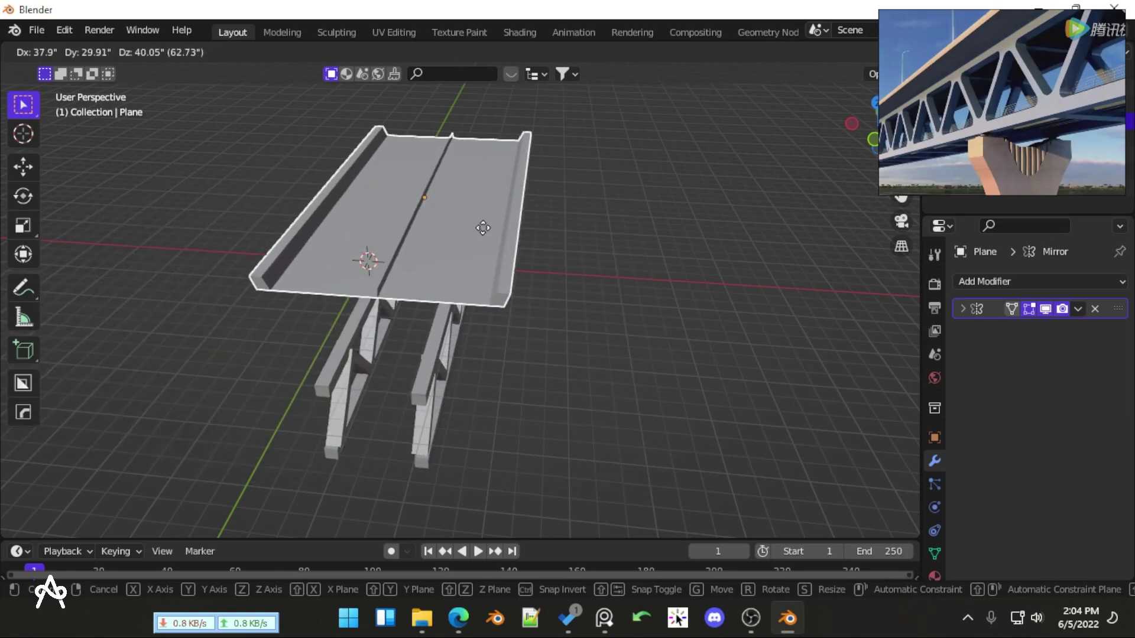
{"action": "key", "text": "Escape"}
{"action": "key", "text": "s"}
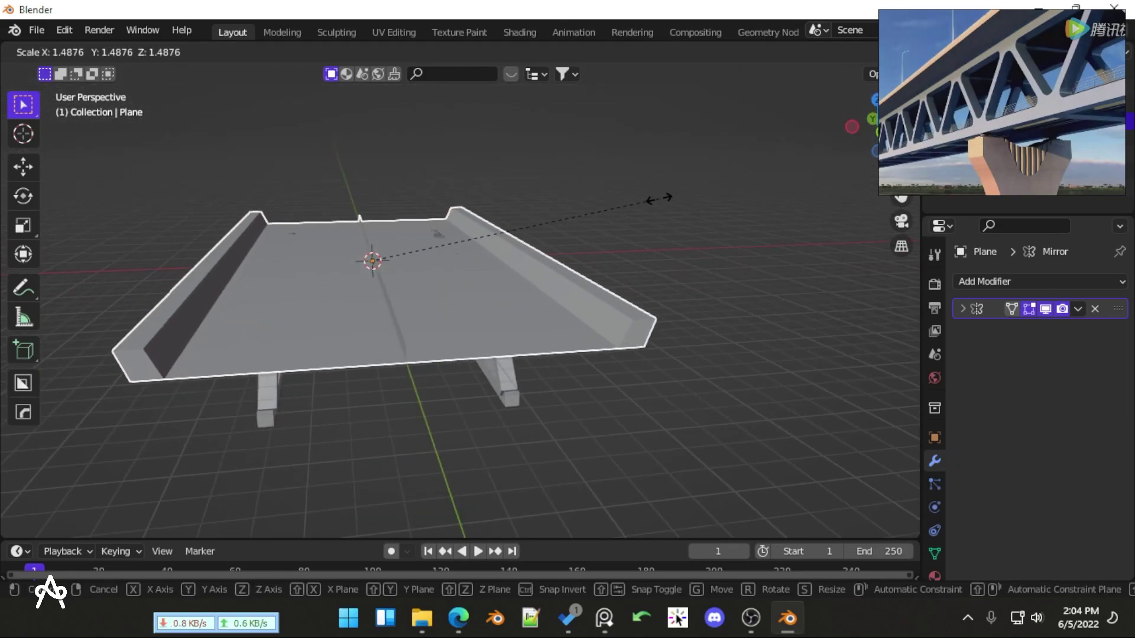
{"action": "key", "text": "Escape"}
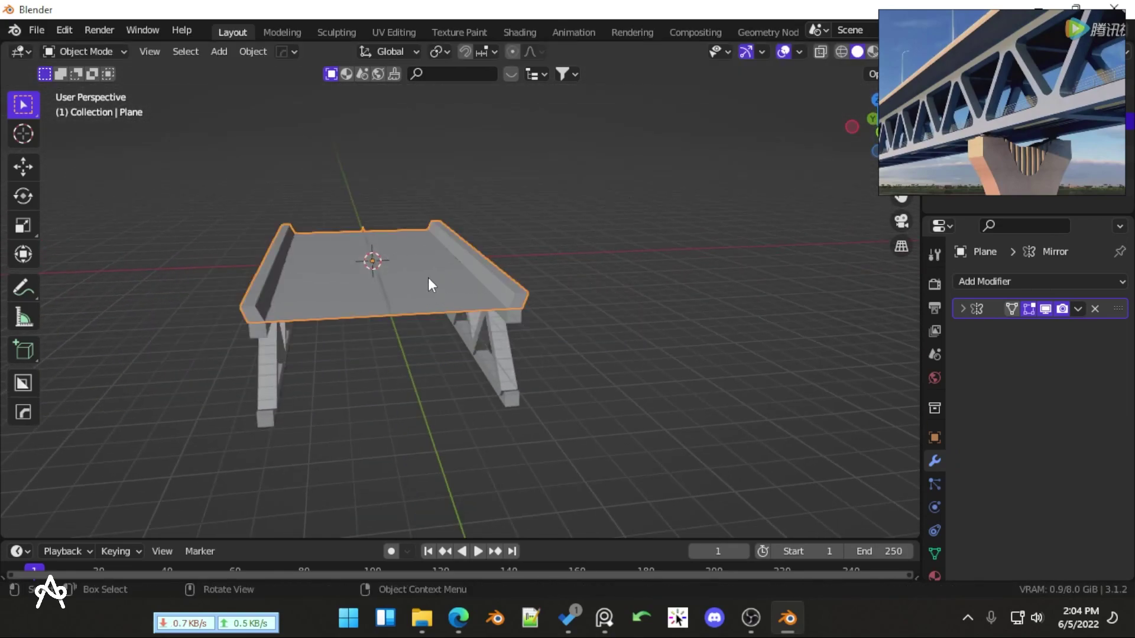
{"action": "key", "text": "g"}
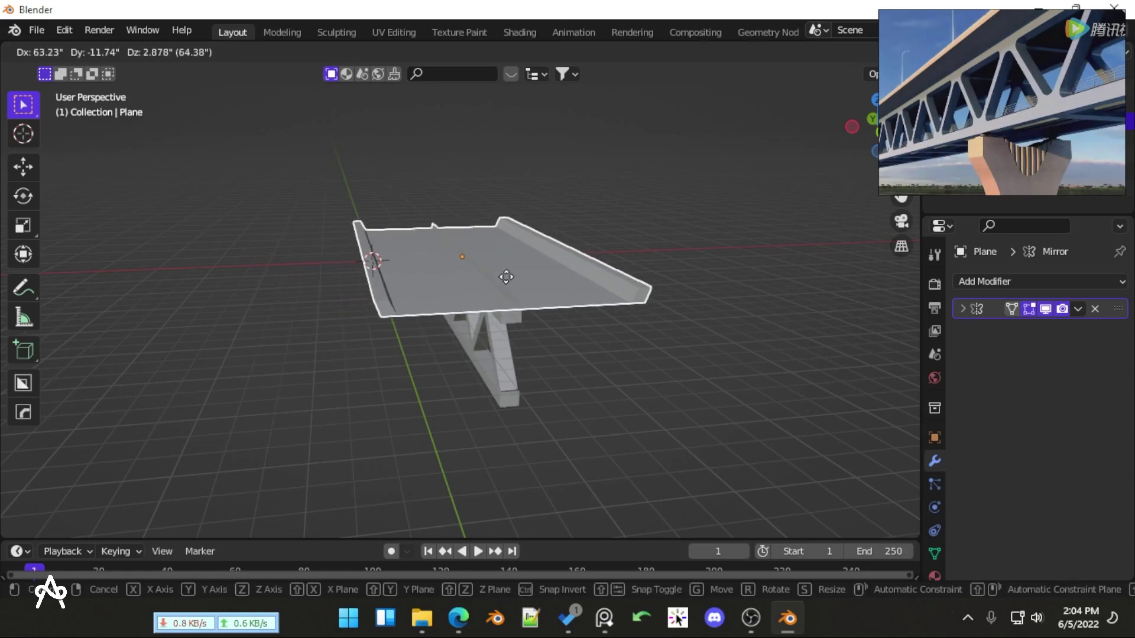
{"action": "key", "text": "Escape"}
Select the truss object from the front orthographic view
{"action": "middle_click_drag", "start_coordinate": [496, 293], "coordinate": [576, 342]}
{"action": "key", "text": "KP_1"}
{"action": "scroll", "coordinate": [409, 335], "scroll_direction": "up", "scroll_amount": 2}
{"action": "scroll", "coordinate": [447, 330], "scroll_direction": "down", "scroll_amount": 2}
{"action": "left_click", "coordinate": [468, 356]}
Scale the truss taller along Z twice, checking it from the side and front views
{"action": "scroll", "coordinate": [612, 355], "scroll_direction": "down", "scroll_amount": 4}
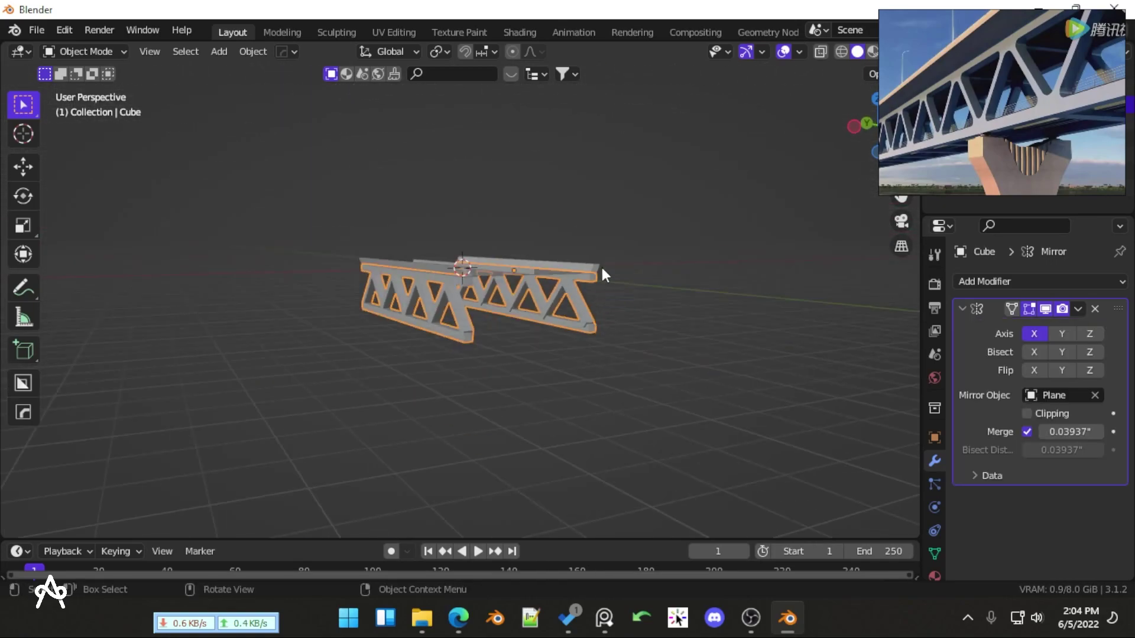
{"action": "key", "text": "s"}
{"action": "key", "text": "z"}
{"action": "left_click", "coordinate": [614, 161]}
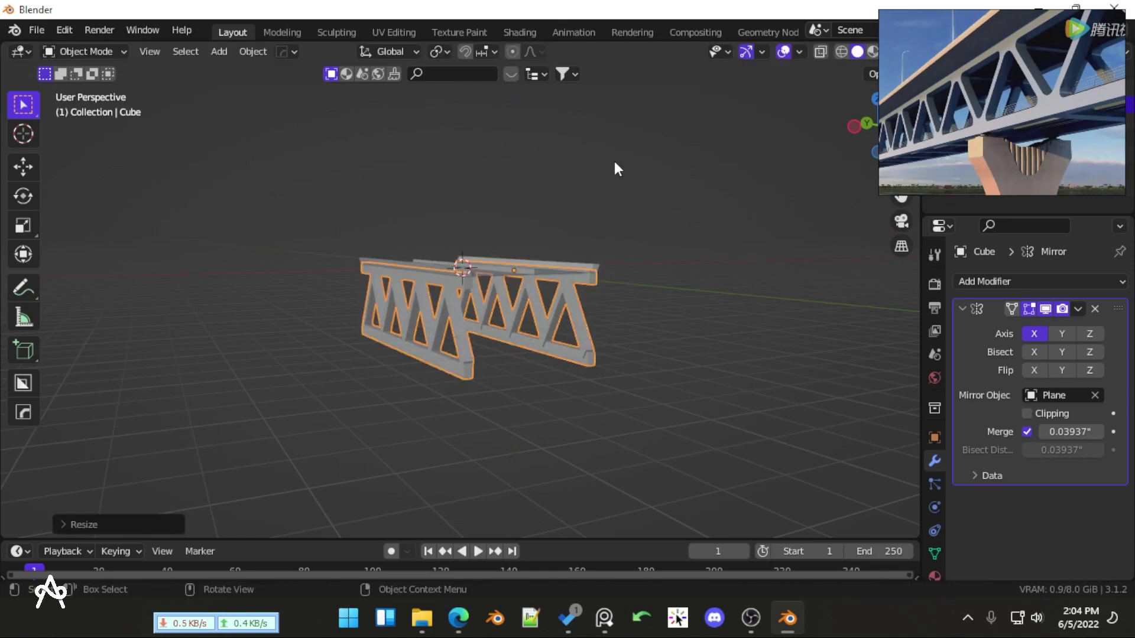
{"action": "key", "text": "KP_3"}
{"action": "key", "text": "KP_1"}
{"action": "scroll", "coordinate": [574, 231], "scroll_direction": "up", "scroll_amount": 7}
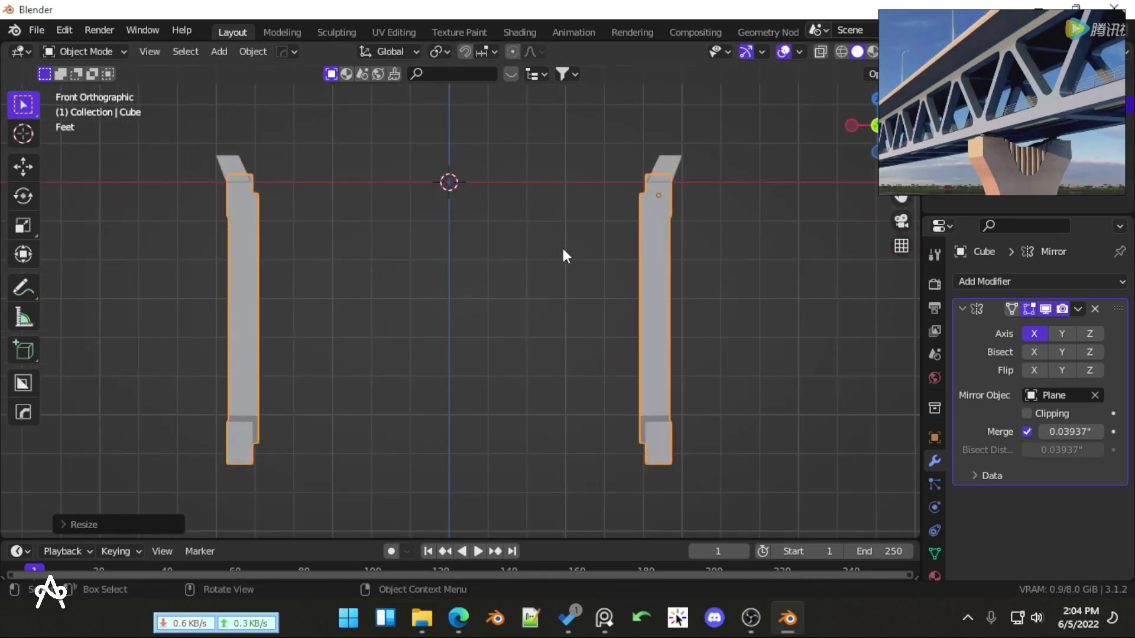
{"action": "key", "text": "s"}
{"action": "key", "text": "z"}
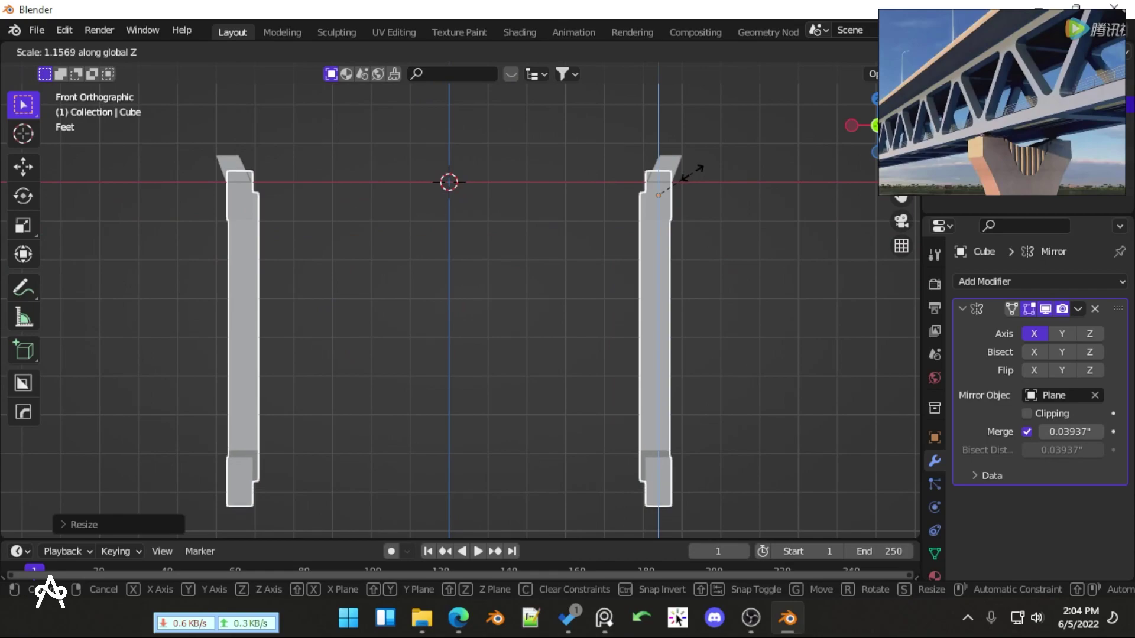
{"action": "left_click", "coordinate": [686, 176]}
Inspect the taller truss against the deck in wireframe and solid shading
{"action": "scroll", "coordinate": [482, 275], "scroll_direction": "down", "scroll_amount": 3}
{"action": "key", "text": "shift+z"}
{"action": "left_click", "coordinate": [481, 275]}
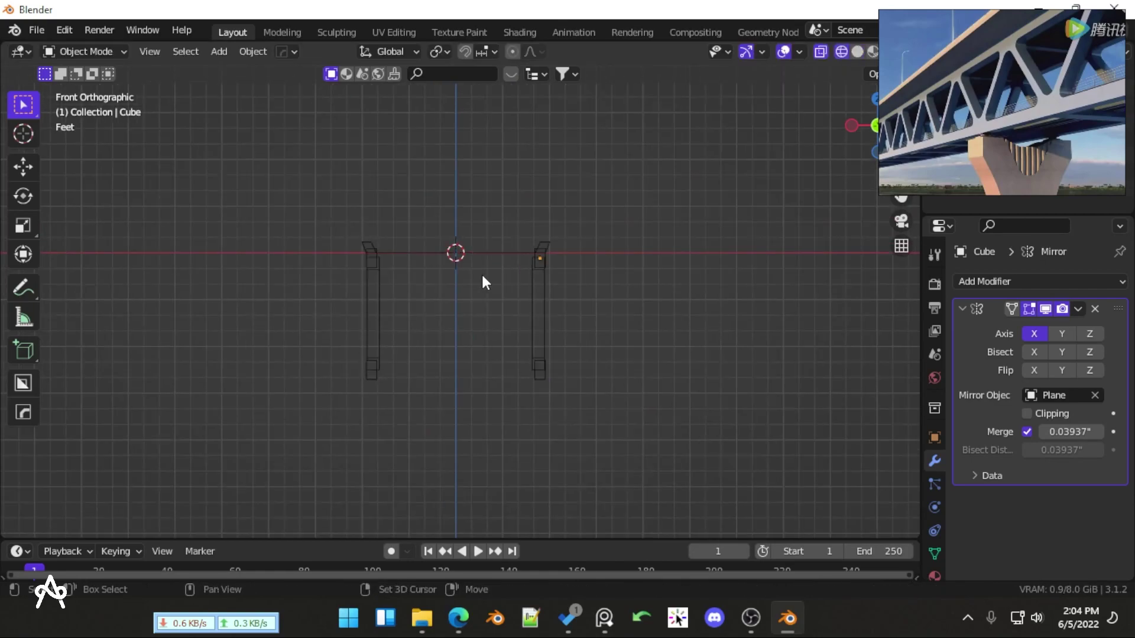
{"action": "middle_click_drag", "start_coordinate": [481, 275], "coordinate": [509, 294]}
{"action": "key", "text": "shift+z"}
{"action": "scroll", "coordinate": [528, 321], "scroll_direction": "up", "scroll_amount": 4}
{"action": "scroll", "coordinate": [508, 341], "scroll_direction": "down", "scroll_amount": 4}
{"action": "mouse_move", "coordinate": [508, 342]}
{"action": "middle_mouse_down"}
{"action": "mouse_move", "coordinate": [354, 324]}
{"action": "mouse_move", "coordinate": [594, 322]}
{"action": "mouse_move", "coordinate": [391, 328]}
{"action": "mouse_move", "coordinate": [406, 279]}
{"action": "middle_mouse_up"}
{"action": "scroll", "coordinate": [596, 323], "scroll_direction": "up", "scroll_amount": 3}
{"action": "scroll", "coordinate": [588, 325], "scroll_direction": "down", "scroll_amount": 4}
{"action": "left_click", "coordinate": [477, 311]}
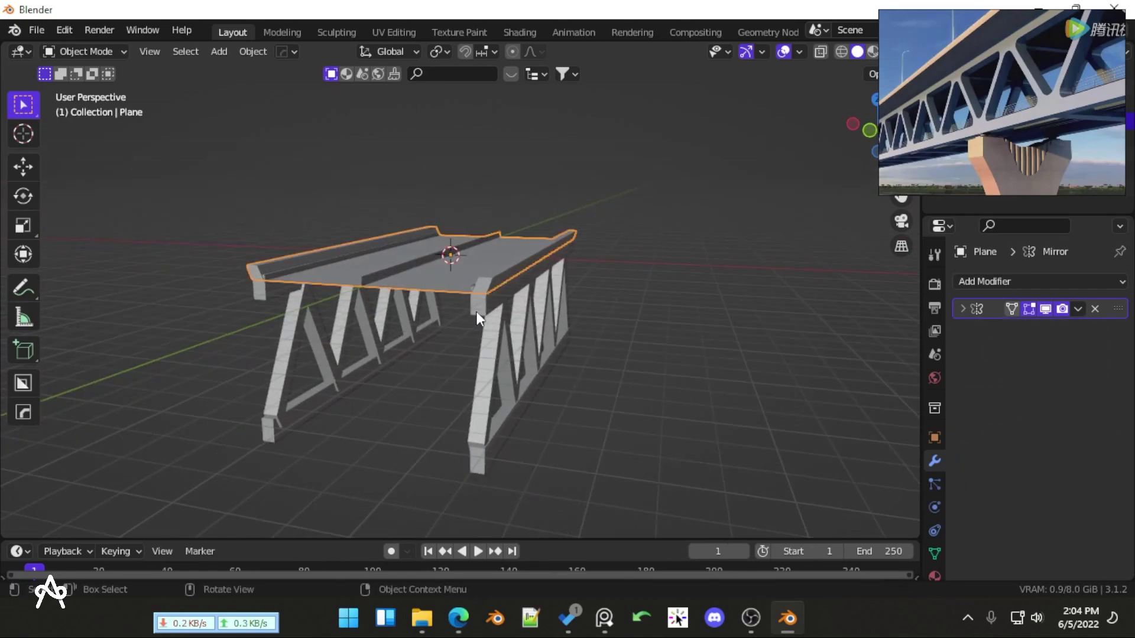
{"action": "key", "text": "KP_1"}
Edit the truss mesh with see-through off and pick an edge on the bottom rail
{"action": "left_click", "coordinate": [529, 379]}
{"action": "key", "text": "Tab"}
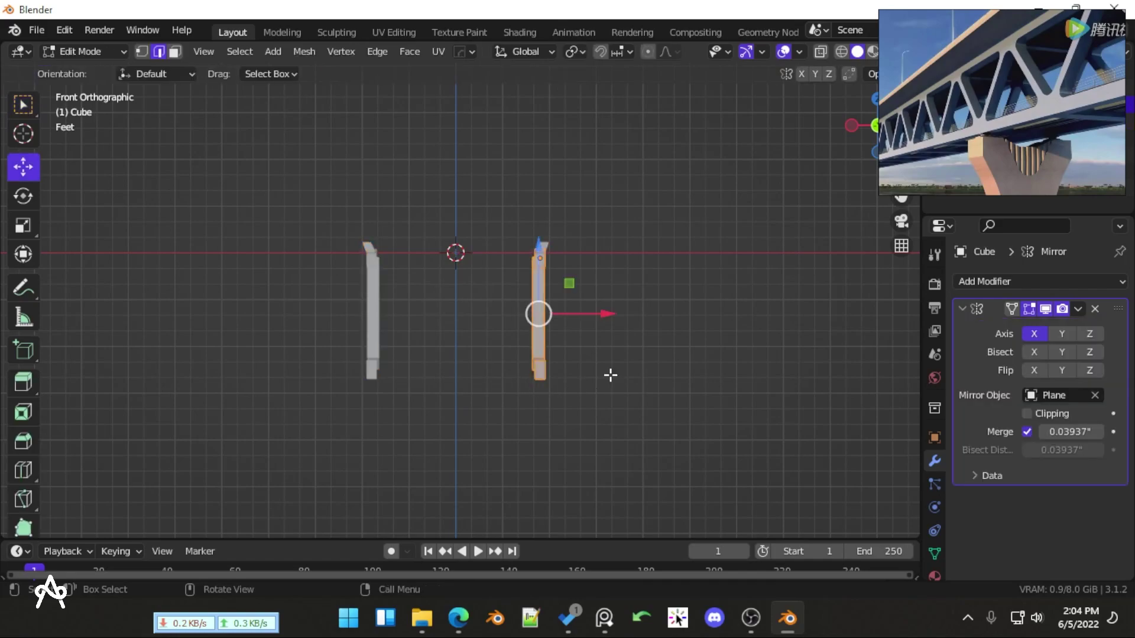
{"action": "key", "text": "Tab"}
{"action": "key", "text": "KP_7"}
{"action": "scroll", "coordinate": [512, 398], "scroll_direction": "down", "scroll_amount": 4}
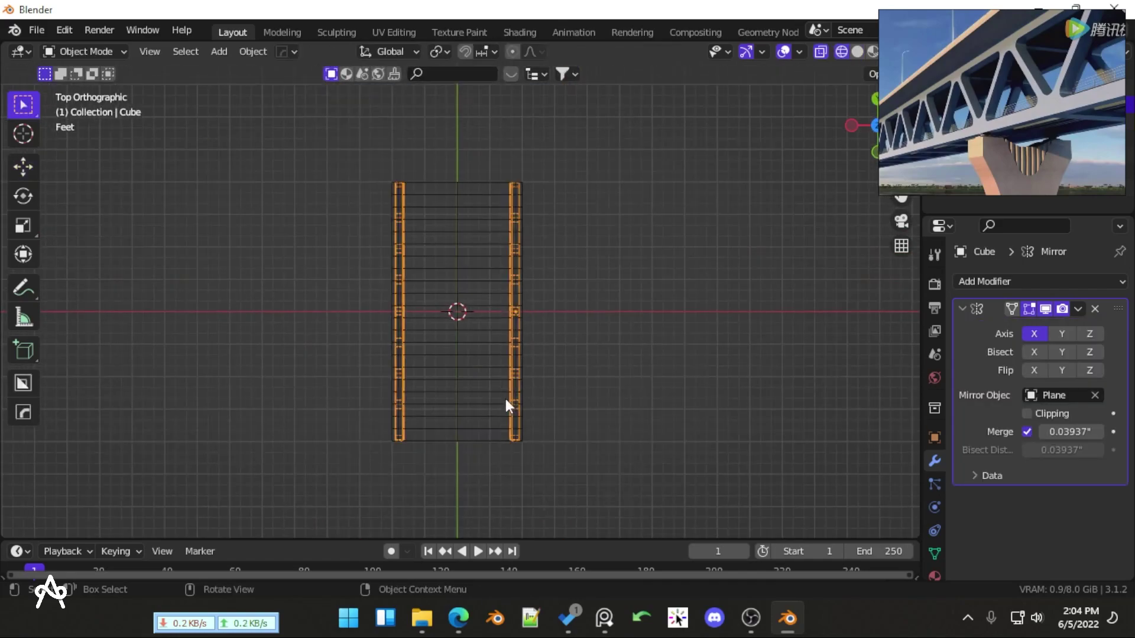
{"action": "key", "text": "Tab"}
{"action": "key", "text": "alt+z"}
{"action": "middle_click_drag", "start_coordinate": [583, 372], "coordinate": [362, 213]}
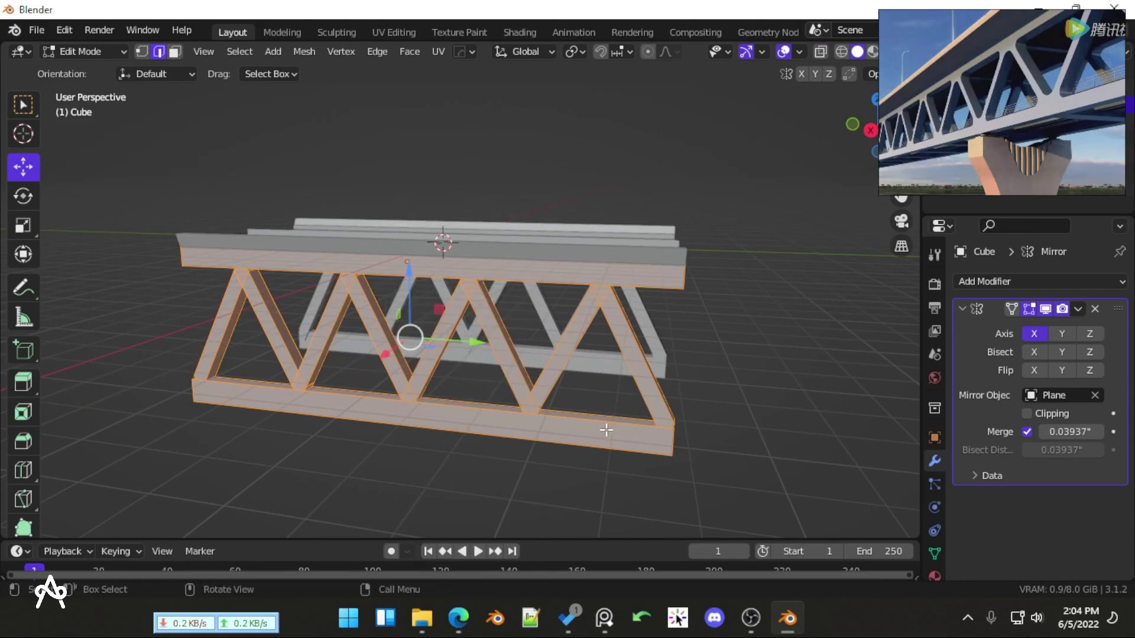
{"action": "key", "text": "Tab"}
{"action": "key", "text": "Tab"}
{"action": "left_click", "coordinate": [545, 430]}
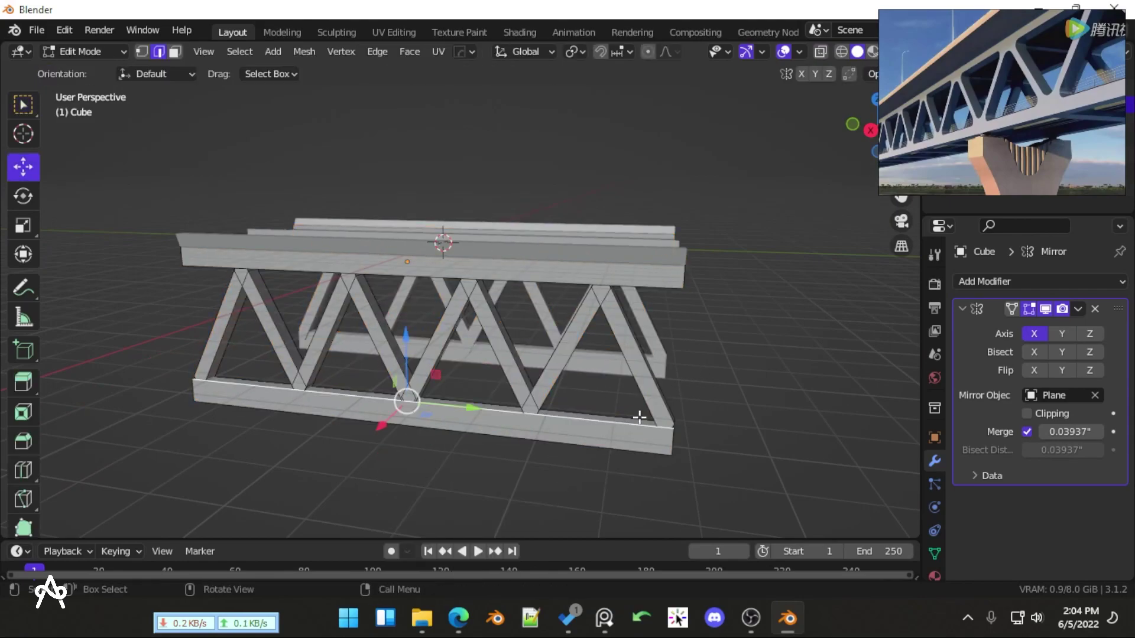
Add 25 unslid loop cuts along the truss's bottom rail
{"action": "key", "text": "ctrl+r"}
{"action": "scroll", "coordinate": [566, 433], "scroll_direction": "up", "scroll_amount": 15}
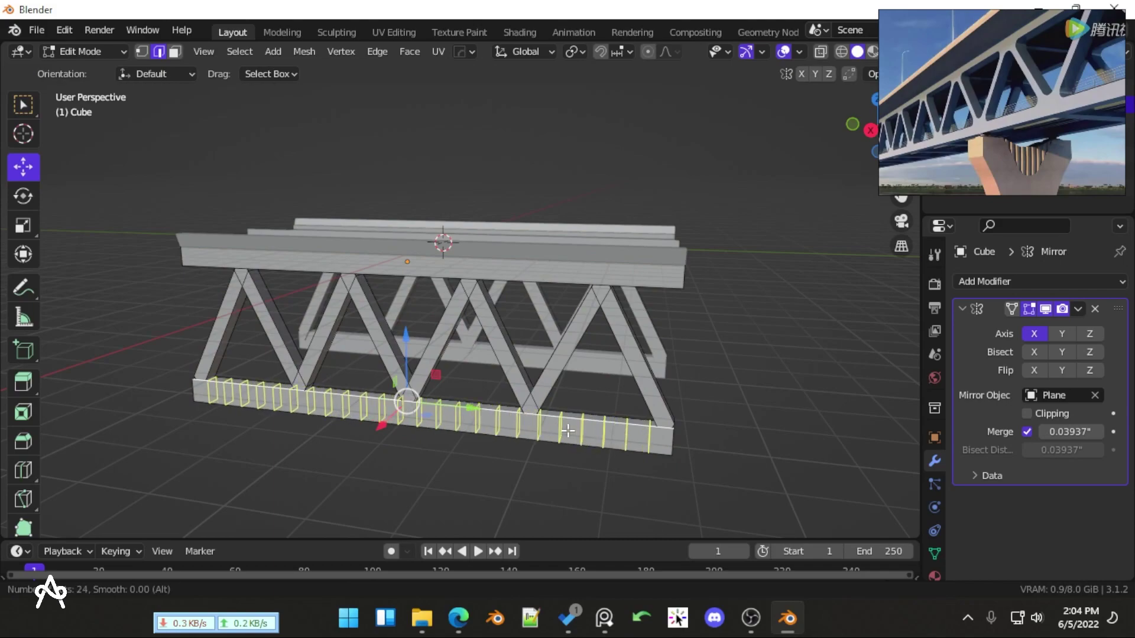
{"action": "left_click", "coordinate": [567, 430]}
{"action": "right_click", "coordinate": [567, 431]}
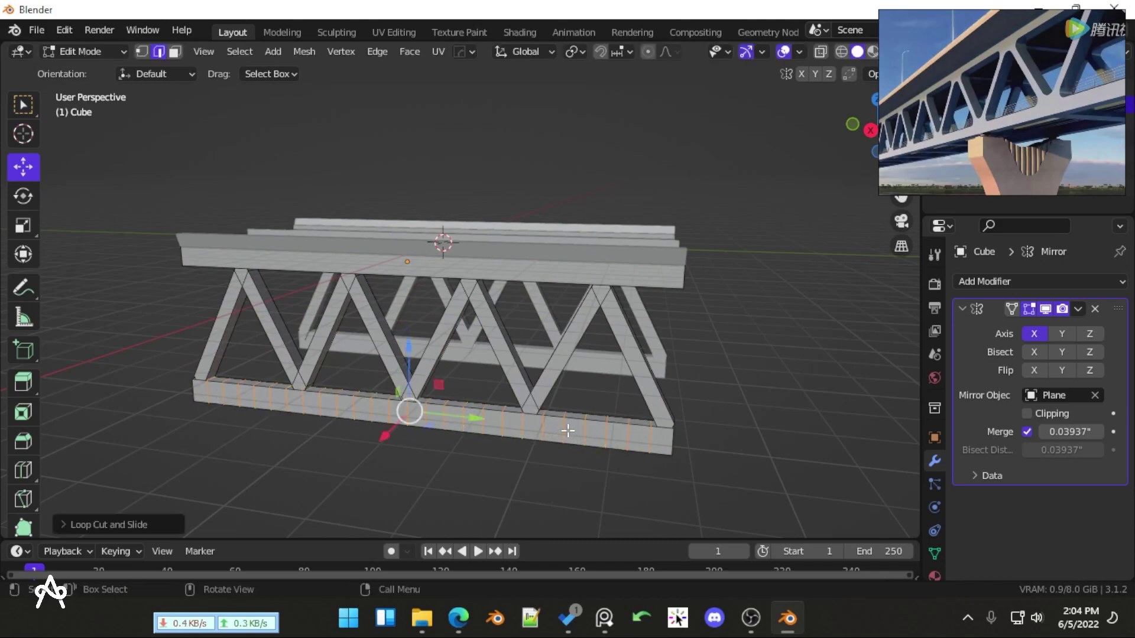
{"action": "left_click", "coordinate": [116, 525]}
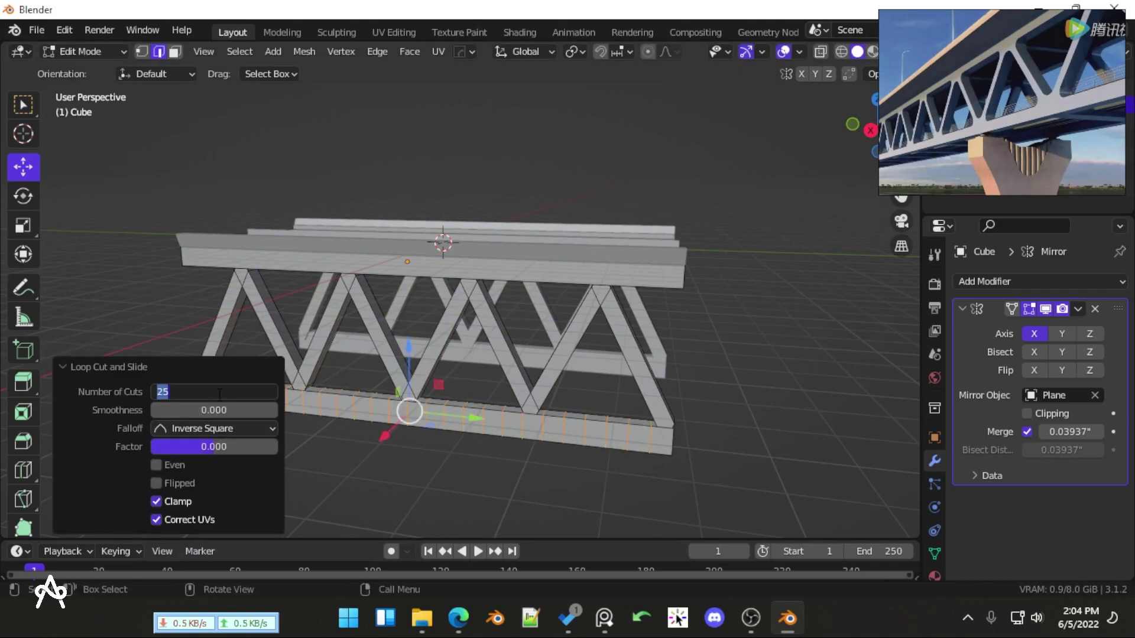
Add unslid loop cuts along the truss's top rail for a count of 20
{"action": "key", "text": "Tab"}
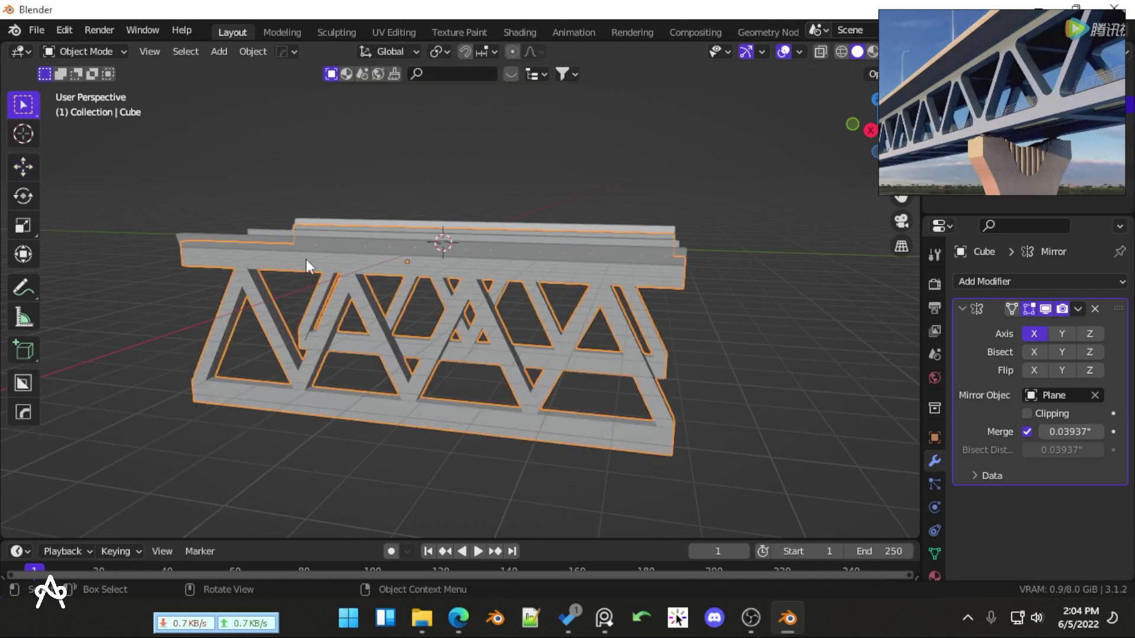
{"action": "key", "text": "Tab"}
{"action": "key", "text": "ctrl+r"}
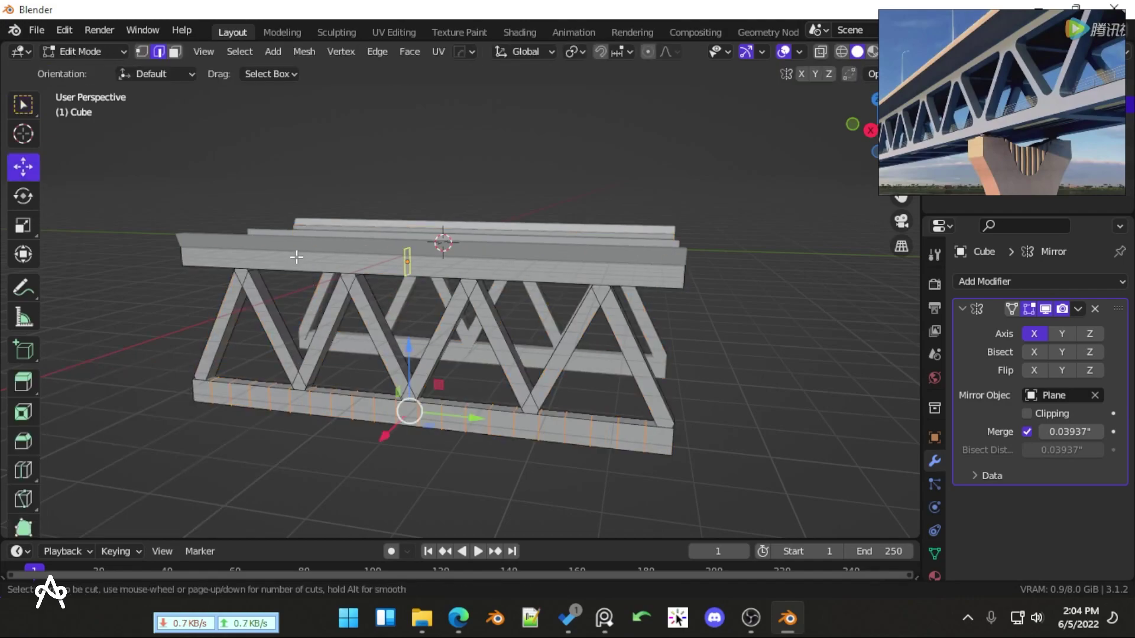
{"action": "scroll", "coordinate": [299, 254], "scroll_direction": "up", "scroll_amount": 4}
{"action": "left_click", "coordinate": [299, 255]}
{"action": "right_click", "coordinate": [288, 297]}
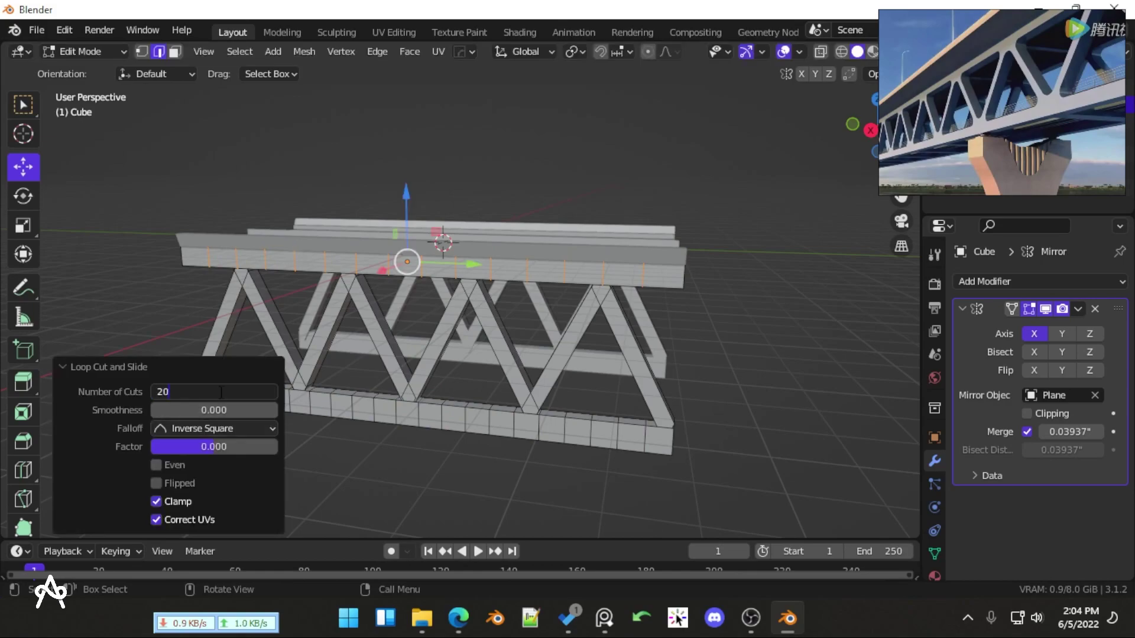
Confirm 20 loop cuts on the top rail, then view the truss from the top
{"action": "key", "text": "Return"}
{"action": "key", "text": "Tab"}
{"action": "scroll", "coordinate": [494, 357], "scroll_direction": "down", "scroll_amount": 5}
{"action": "middle_click_drag", "start_coordinate": [494, 357], "coordinate": [636, 455]}
{"action": "scroll", "coordinate": [572, 371], "scroll_direction": "up", "scroll_amount": 3}
{"action": "key", "text": "KP_7"}
In Edit Mode, select and frame an edge at the truss's bottom corner
{"action": "key", "text": "Tab"}
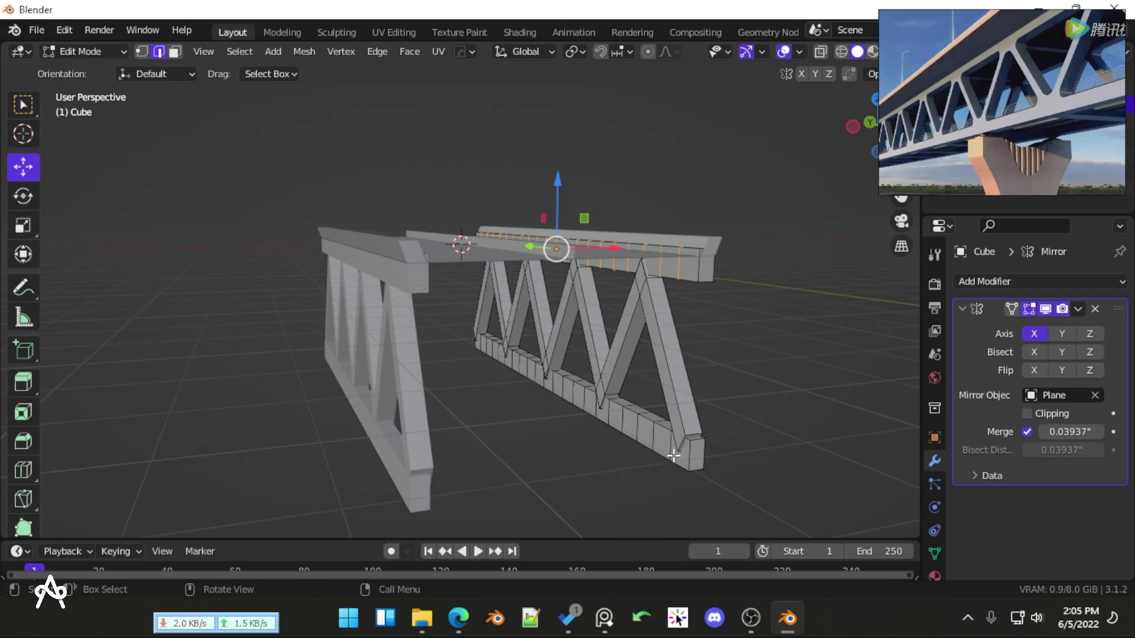
{"action": "left_click", "coordinate": [657, 456]}
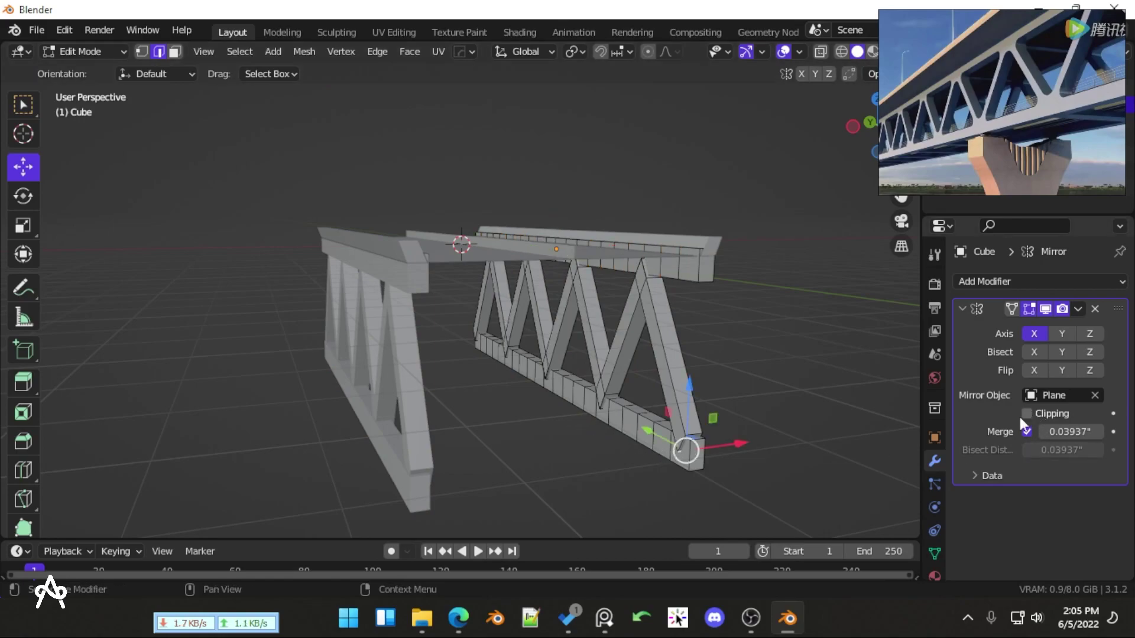
{"action": "key", "text": "KP_Decimal"}
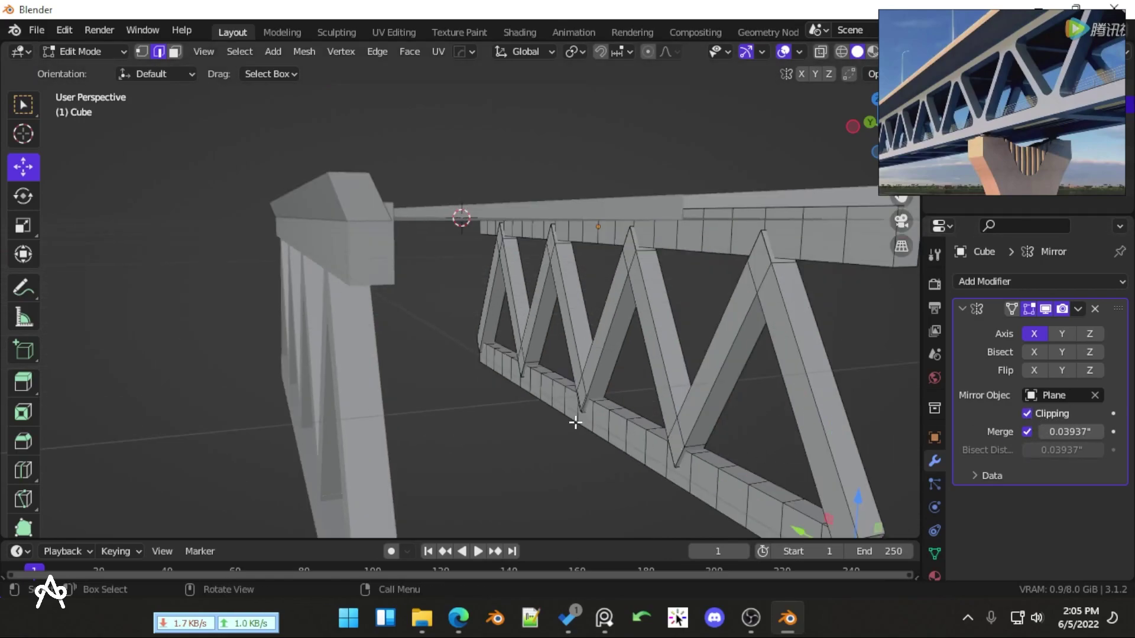
{"action": "left_click", "coordinate": [481, 354]}
{"action": "key", "text": "KP_Decimal"}
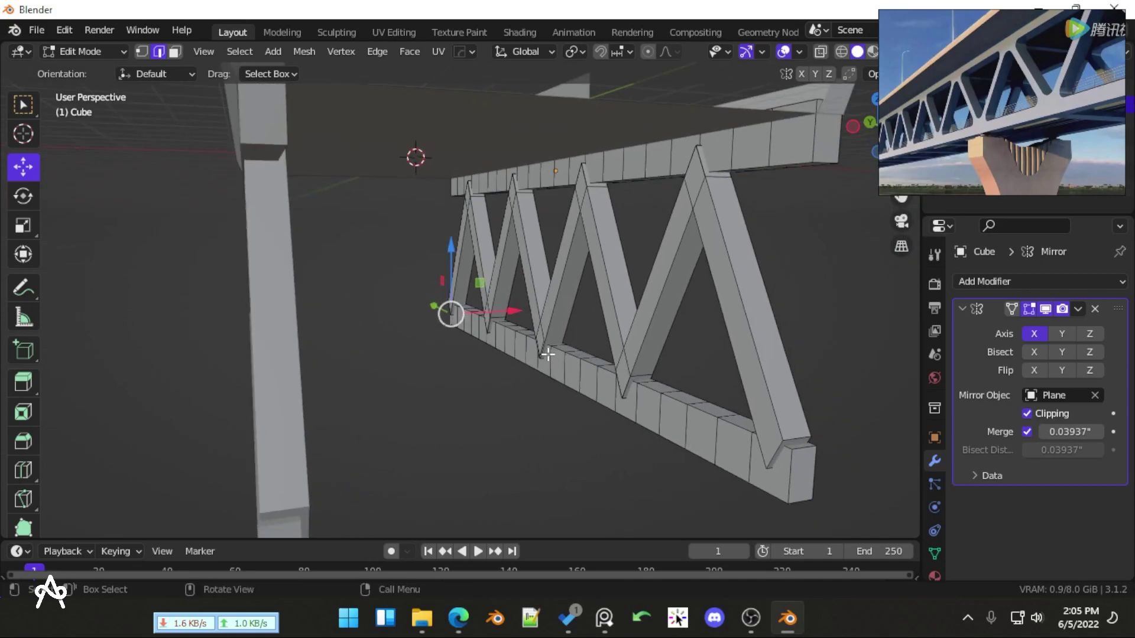
Select the inner faces along the truss's bottom beam
{"action": "left_click", "coordinate": [457, 317]}
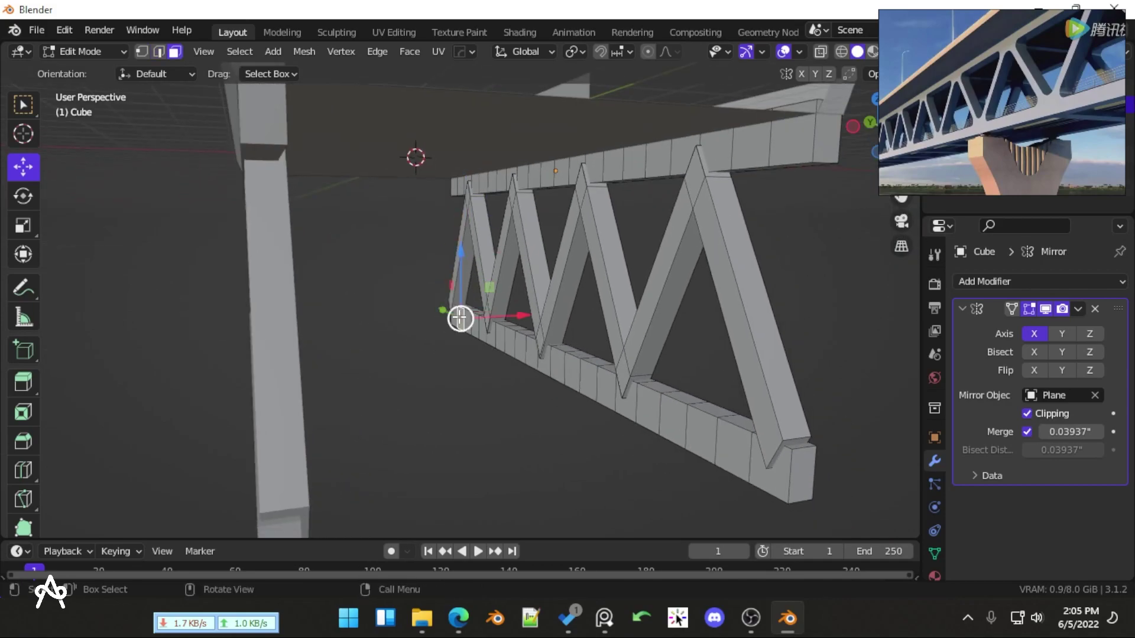
{"action": "left_click", "coordinate": [462, 320], "text": "alt"}
{"action": "left_click", "coordinate": [735, 456]}
{"action": "left_click", "coordinate": [742, 456], "text": "alt"}
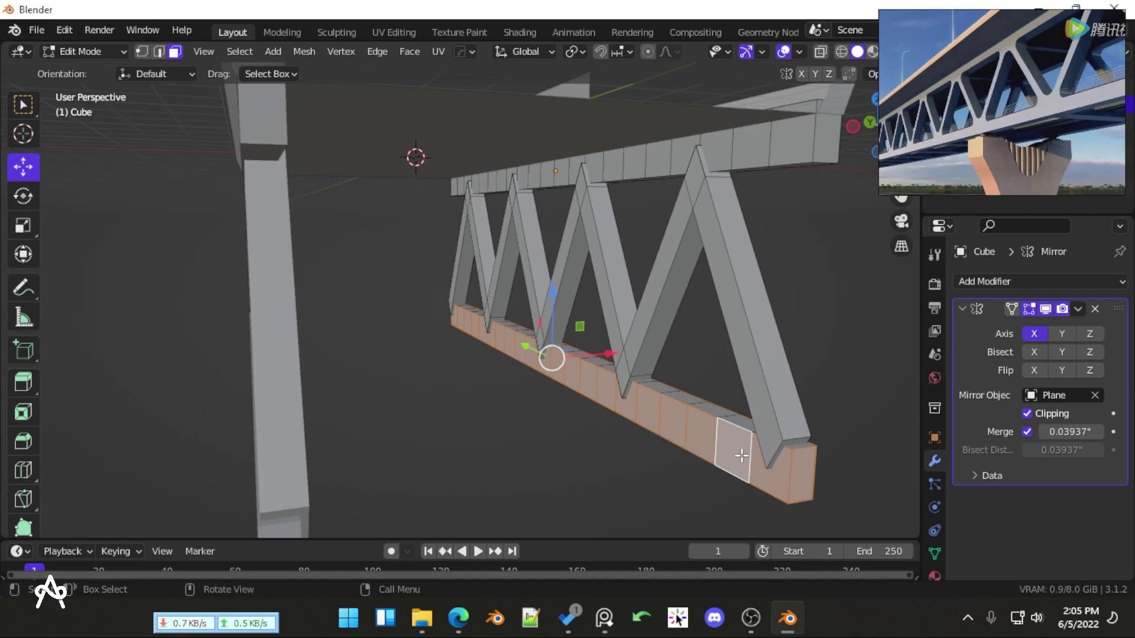
{"action": "left_click", "coordinate": [616, 464]}
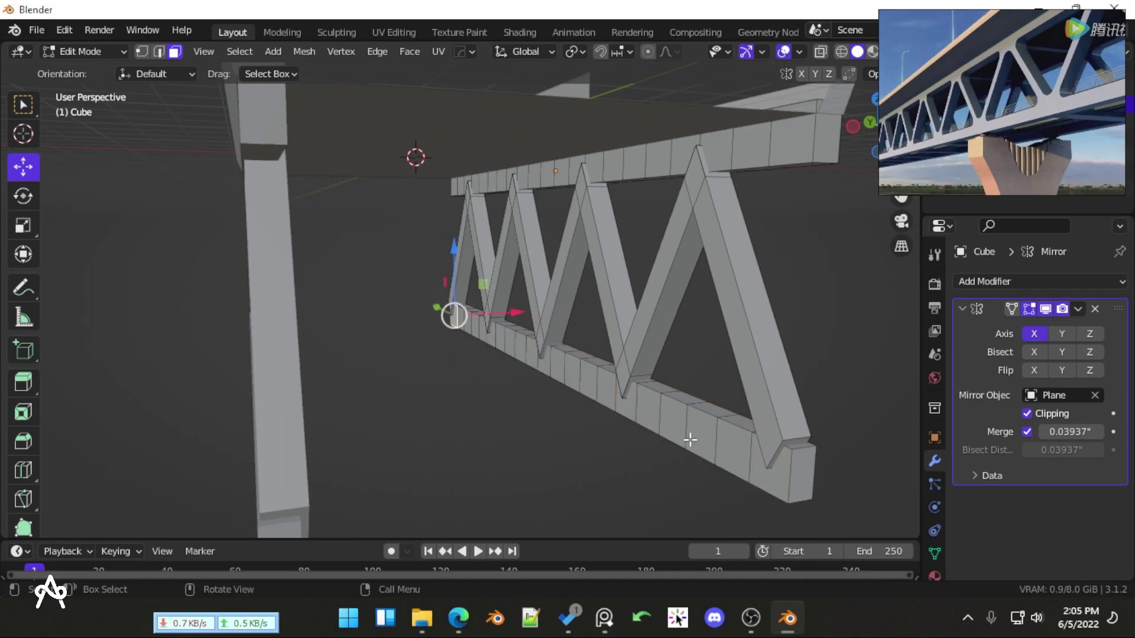
{"action": "left_click", "coordinate": [774, 465], "text": "ctrl"}
{"action": "middle_click_drag", "start_coordinate": [775, 466], "coordinate": [616, 370]}
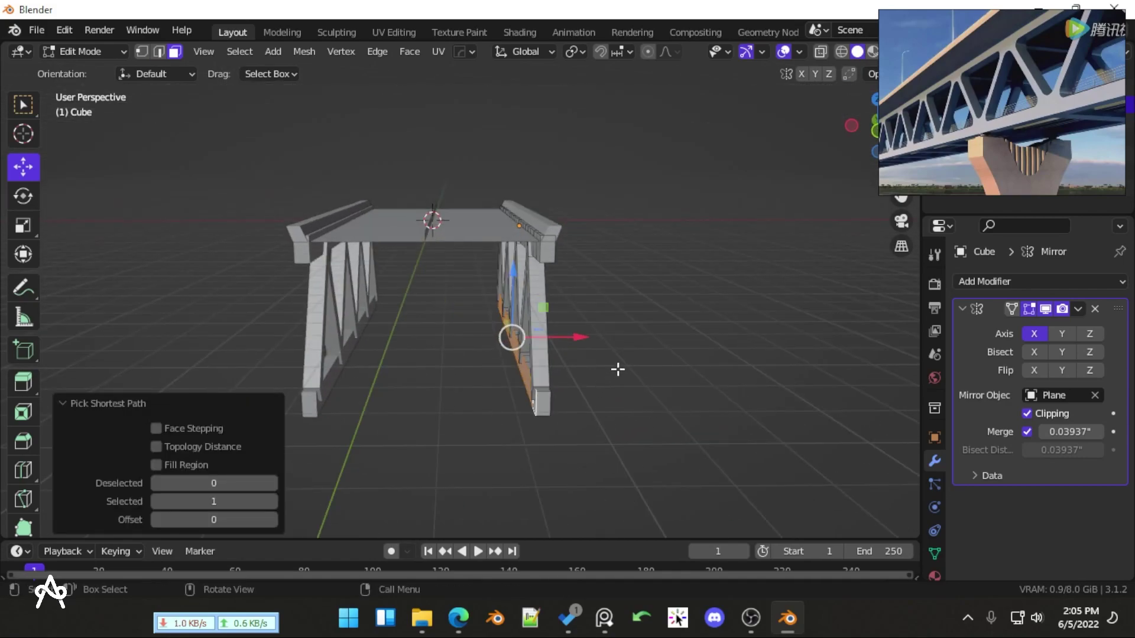
Extrude the bottom beam faces along X by -139.8" into a full-width floor
{"action": "key", "text": "e"}
{"action": "key", "text": "x"}
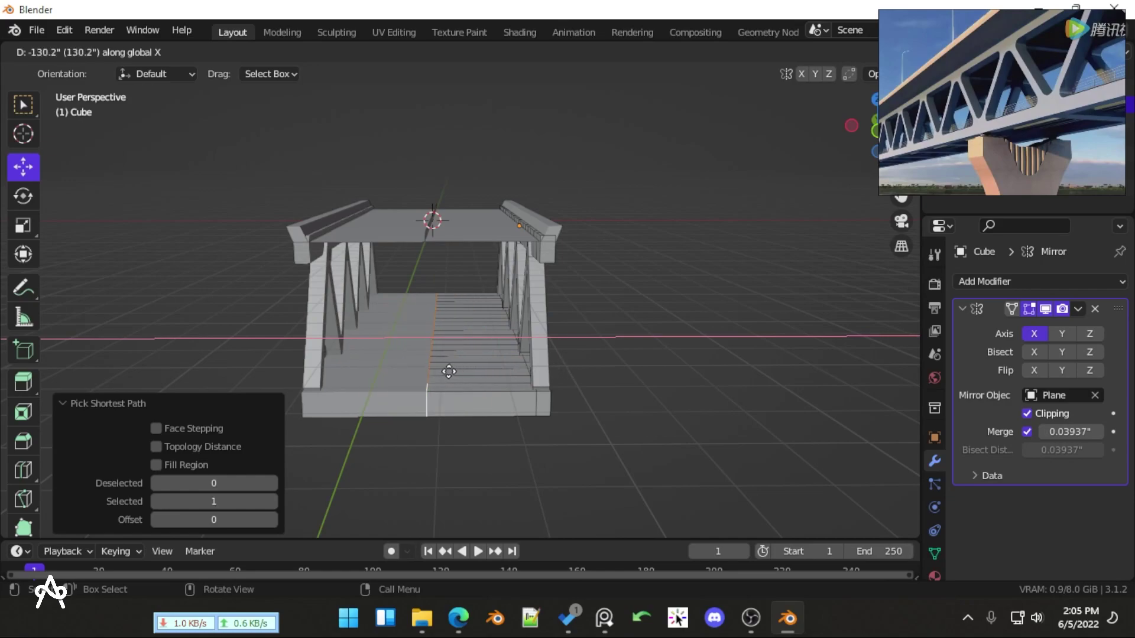
{"action": "left_click", "coordinate": [449, 371]}
{"action": "middle_click_drag", "start_coordinate": [443, 372], "coordinate": [503, 364]}
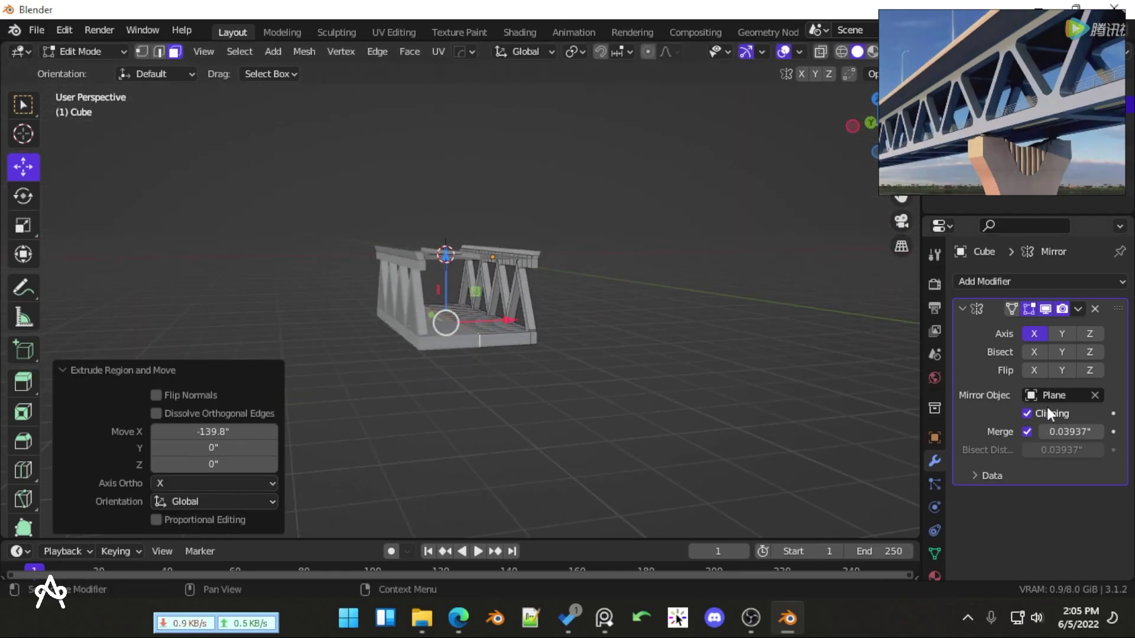
{"action": "middle_click_drag", "start_coordinate": [622, 401], "coordinate": [534, 400]}
{"action": "key", "text": "Tab"}
{"action": "middle_click_drag", "start_coordinate": [602, 394], "coordinate": [494, 384]}
Open the save dialog in the Desktop's Podma Setu folder and start editing the filename
{"action": "key", "text": "ctrl+s"}
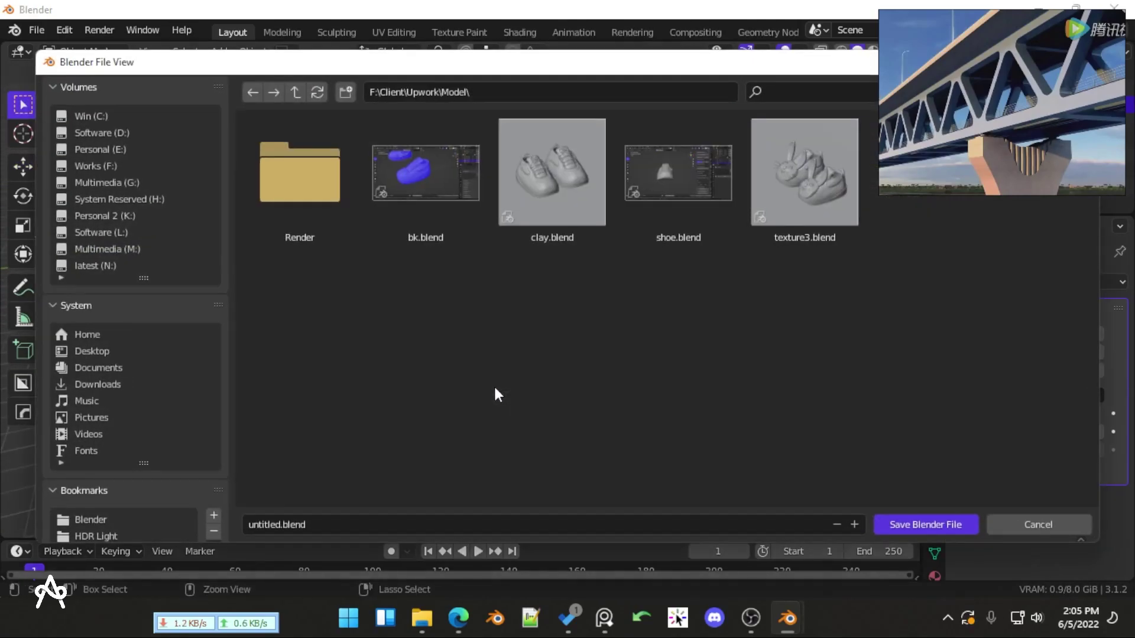
{"action": "left_click", "coordinate": [86, 352]}
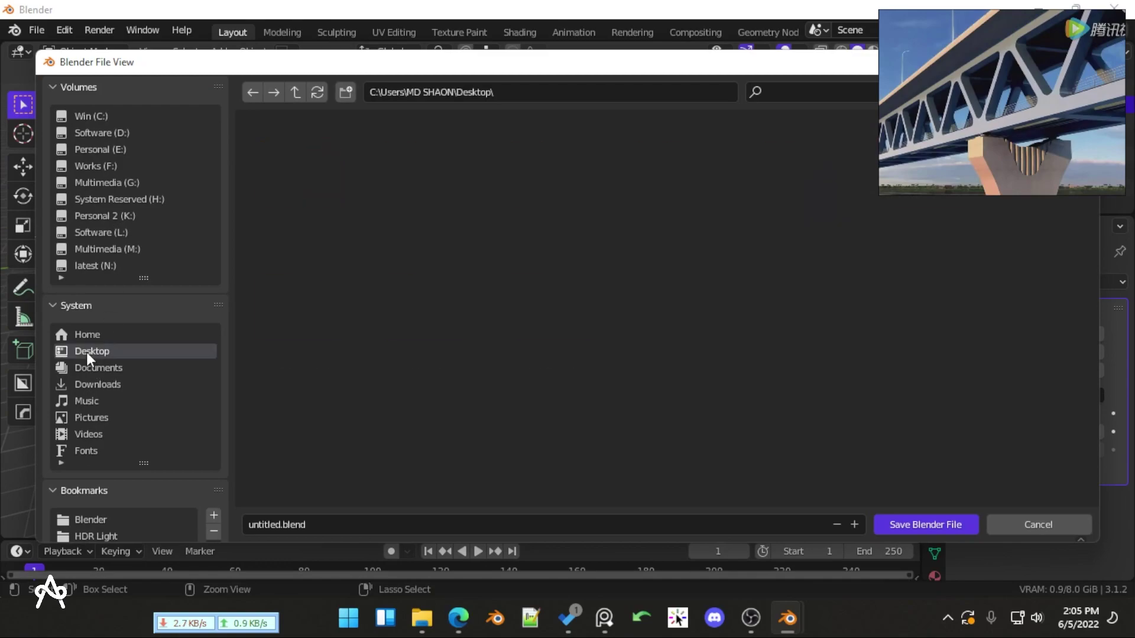
{"action": "double_click", "coordinate": [430, 351]}
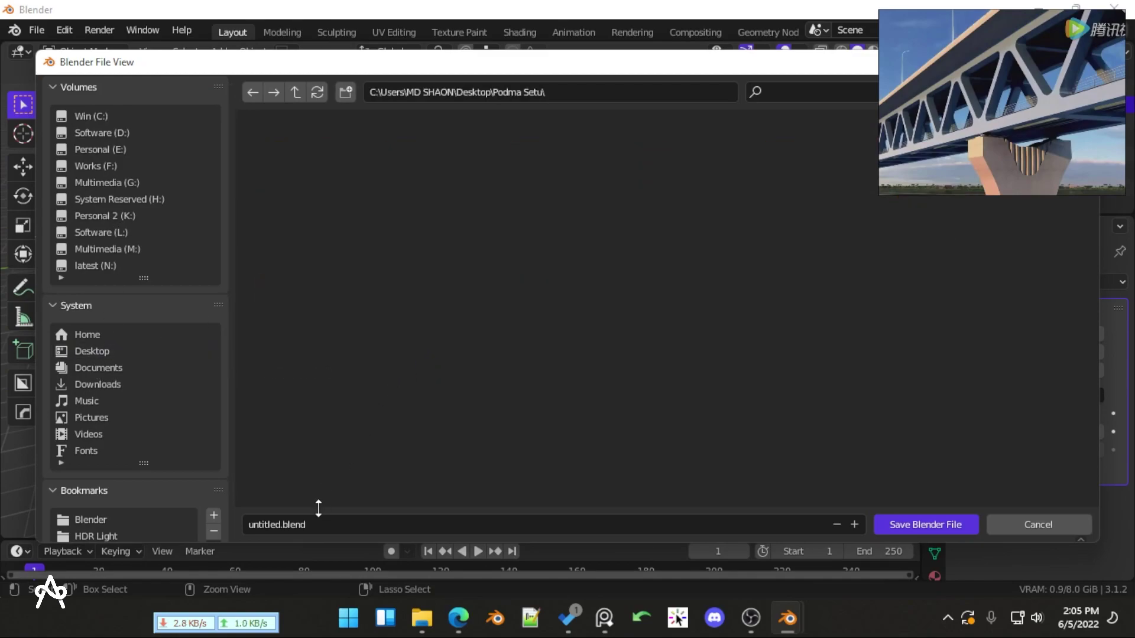
{"action": "left_click", "coordinate": [326, 516]}
Save the file as podma setu.blend and orbit around the truss
{"action": "key", "text": "Return"}
{"action": "left_click", "coordinate": [424, 452]}
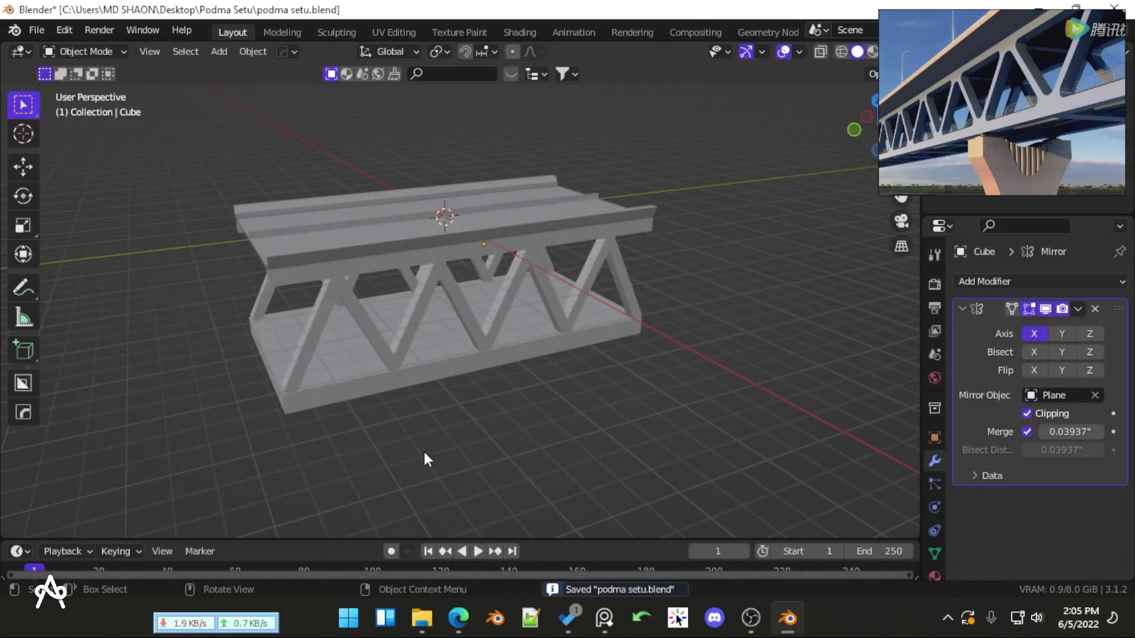
{"action": "scroll", "coordinate": [402, 375], "scroll_direction": "up", "scroll_amount": 5}
{"action": "scroll", "coordinate": [403, 375], "scroll_direction": "down", "scroll_amount": 5}
{"action": "middle_click_drag", "start_coordinate": [413, 385], "coordinate": [694, 269]}
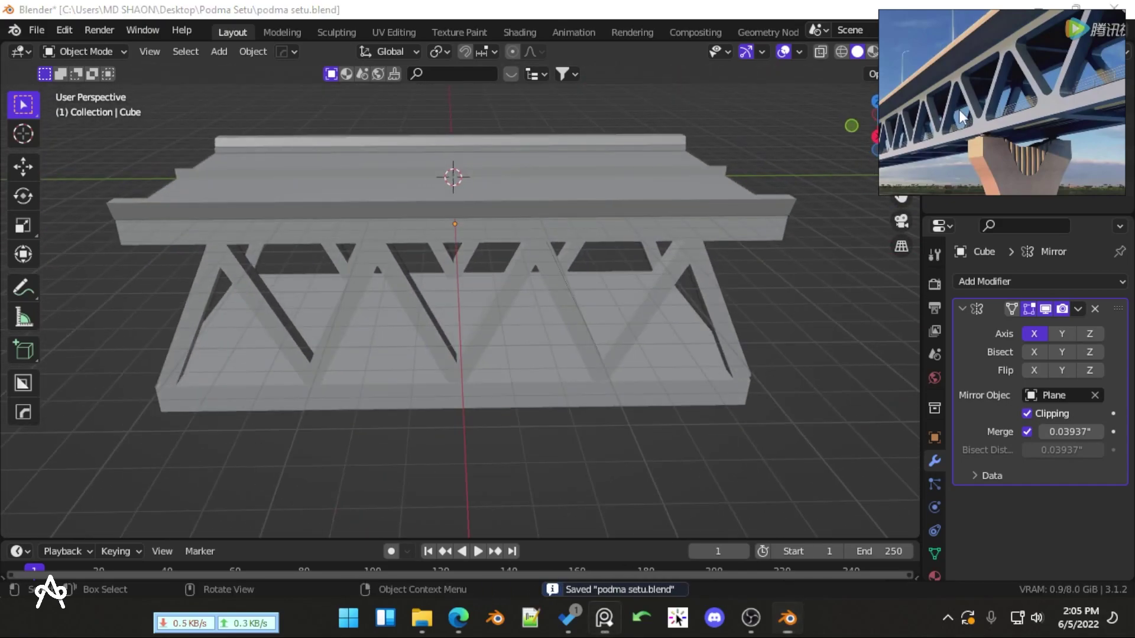
Enable Cavity viewport shading and edit the truss from the front orthographic view
{"action": "left_click", "coordinate": [906, 50]}
{"action": "left_click", "coordinate": [811, 424]}
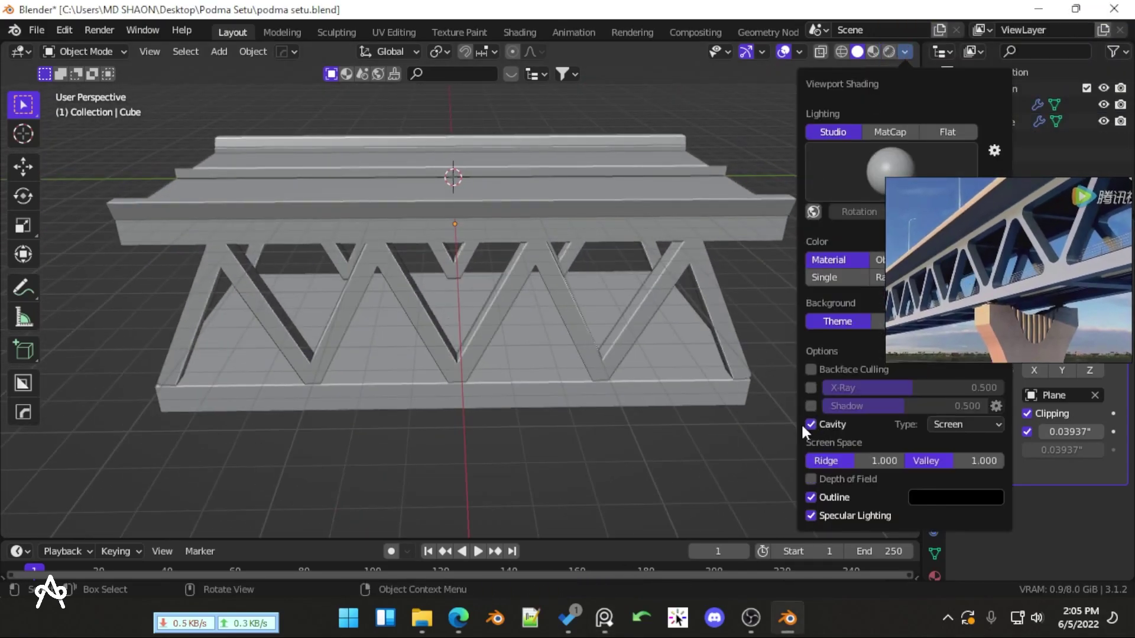
{"action": "mouse_move", "coordinate": [801, 424]}
{"action": "middle_mouse_down"}
{"action": "mouse_move", "coordinate": [627, 408]}
{"action": "mouse_move", "coordinate": [524, 384]}
{"action": "mouse_move", "coordinate": [463, 342]}
{"action": "mouse_move", "coordinate": [495, 228]}
{"action": "middle_mouse_up"}
{"action": "scroll", "coordinate": [627, 408], "scroll_direction": "up", "scroll_amount": 5}
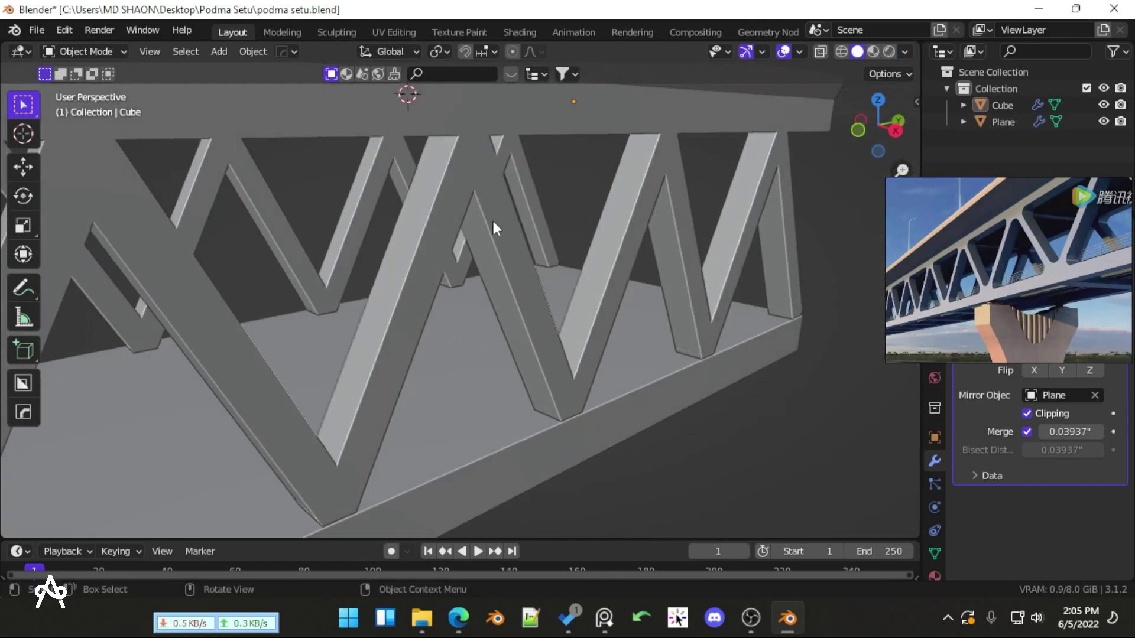
{"action": "scroll", "coordinate": [476, 286], "scroll_direction": "down", "scroll_amount": 8}
{"action": "middle_click_drag", "start_coordinate": [476, 287], "coordinate": [517, 342]}
{"action": "key", "text": "KP_1"}
{"action": "scroll", "coordinate": [561, 272], "scroll_direction": "up", "scroll_amount": 4}
{"action": "scroll", "coordinate": [509, 304], "scroll_direction": "down", "scroll_amount": 4}
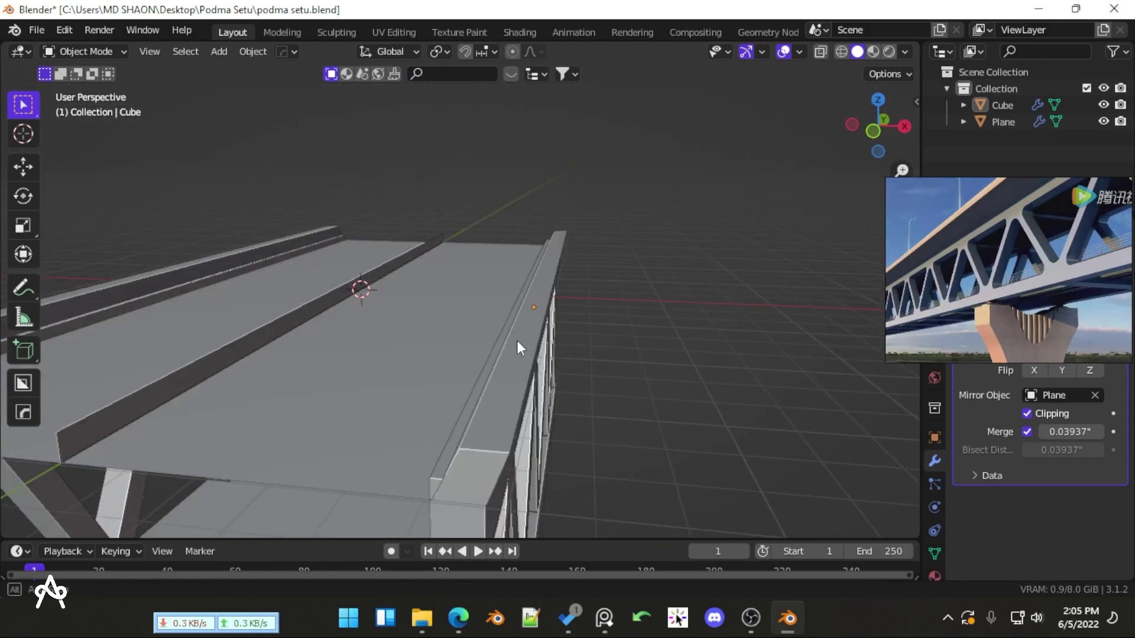
{"action": "key", "text": "Tab"}
Leave the truss and open the deck Plane in Edit Mode
{"action": "scroll", "coordinate": [484, 345], "scroll_direction": "up", "scroll_amount": 3}
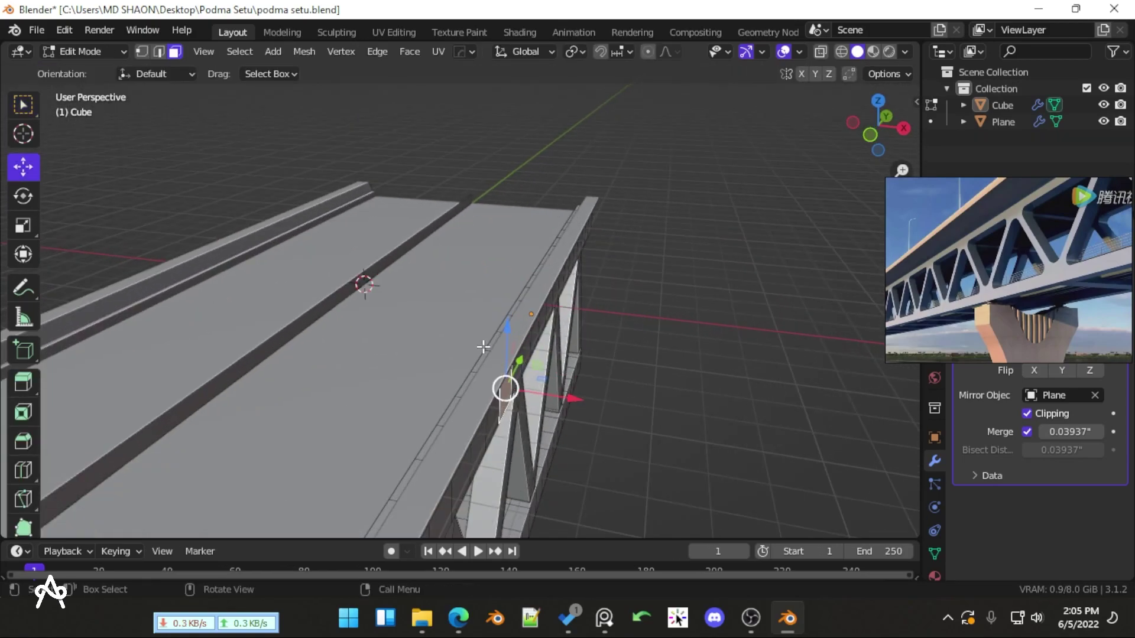
{"action": "key", "text": "Tab"}
{"action": "scroll", "coordinate": [473, 348], "scroll_direction": "down", "scroll_amount": 3}
{"action": "left_click", "coordinate": [449, 337]}
{"action": "key", "text": "Tab"}
{"action": "scroll", "coordinate": [487, 350], "scroll_direction": "up", "scroll_amount": 3}
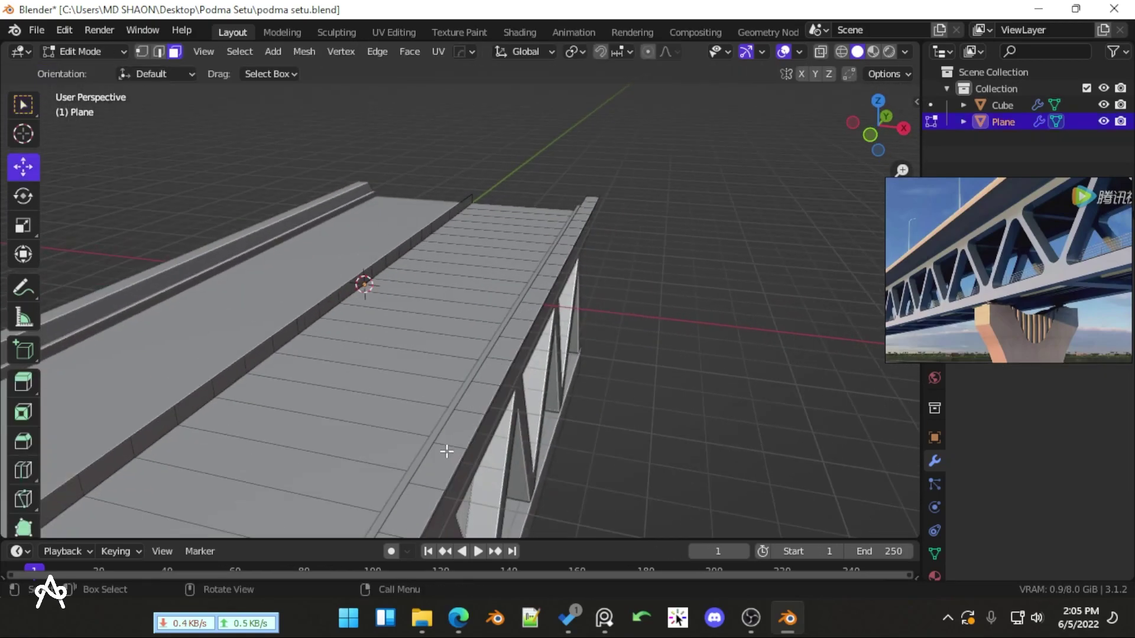
{"action": "scroll", "coordinate": [447, 451], "scroll_direction": "down", "scroll_amount": 2}
{"action": "middle_click_drag", "start_coordinate": [507, 399], "coordinate": [519, 370]}
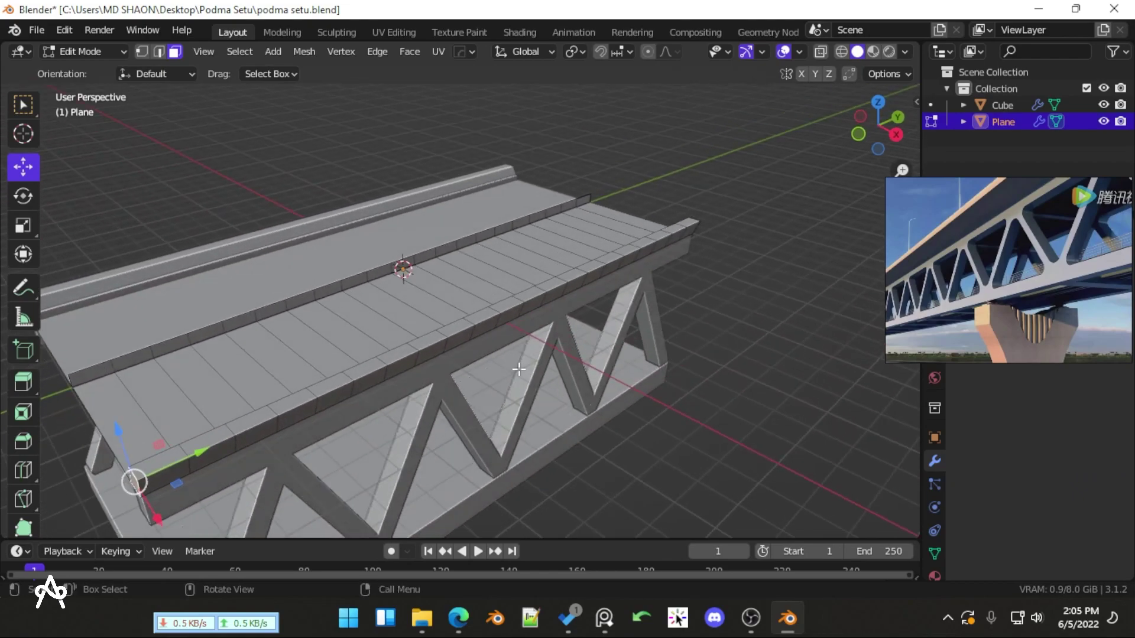
Raise the row of faces along the deck edge 7.9 inches into a curb
{"action": "left_click", "coordinate": [138, 459]}
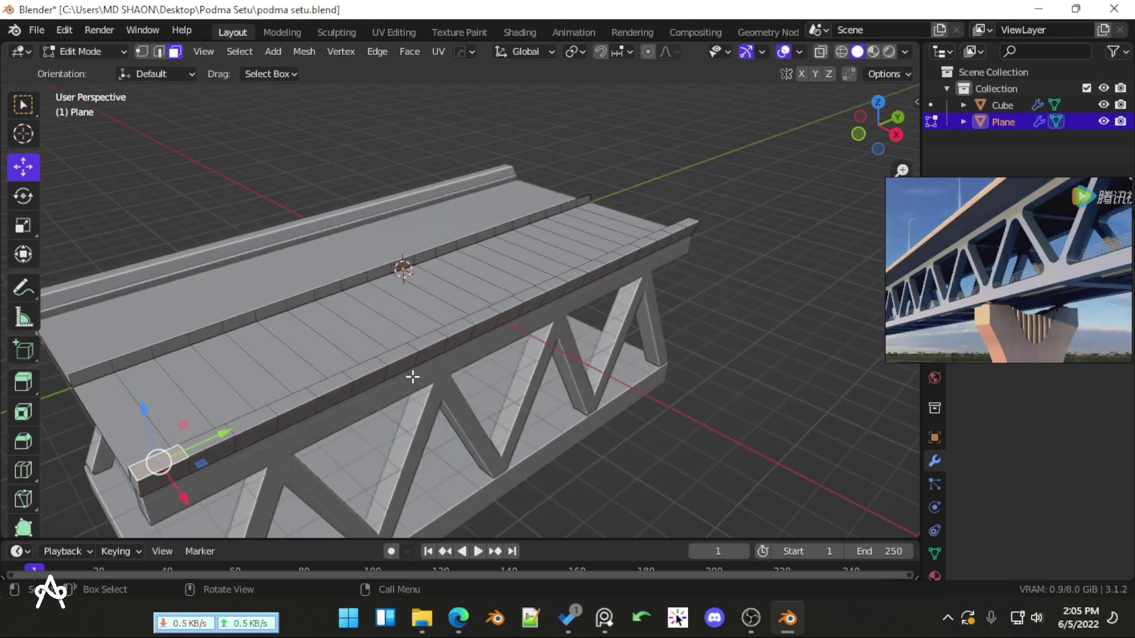
{"action": "left_click", "coordinate": [685, 224], "text": "ctrl"}
{"action": "key", "text": "g"}
{"action": "key", "text": "z"}
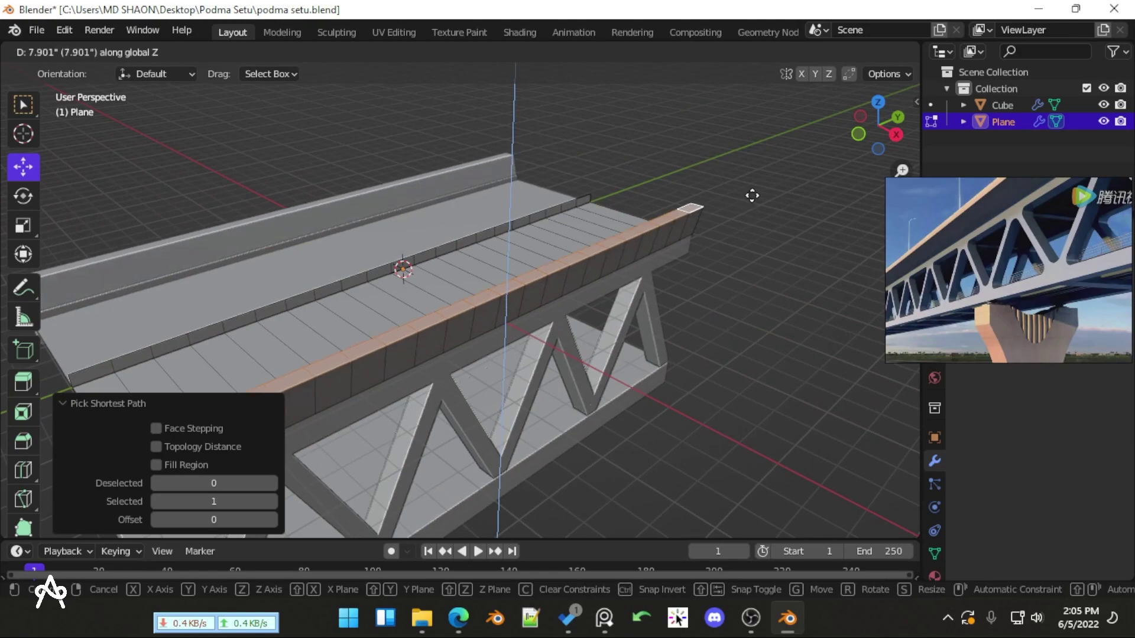
{"action": "left_click", "coordinate": [752, 196]}
{"action": "key", "text": "KP_1"}
{"action": "scroll", "coordinate": [749, 195], "scroll_direction": "up", "scroll_amount": 3}
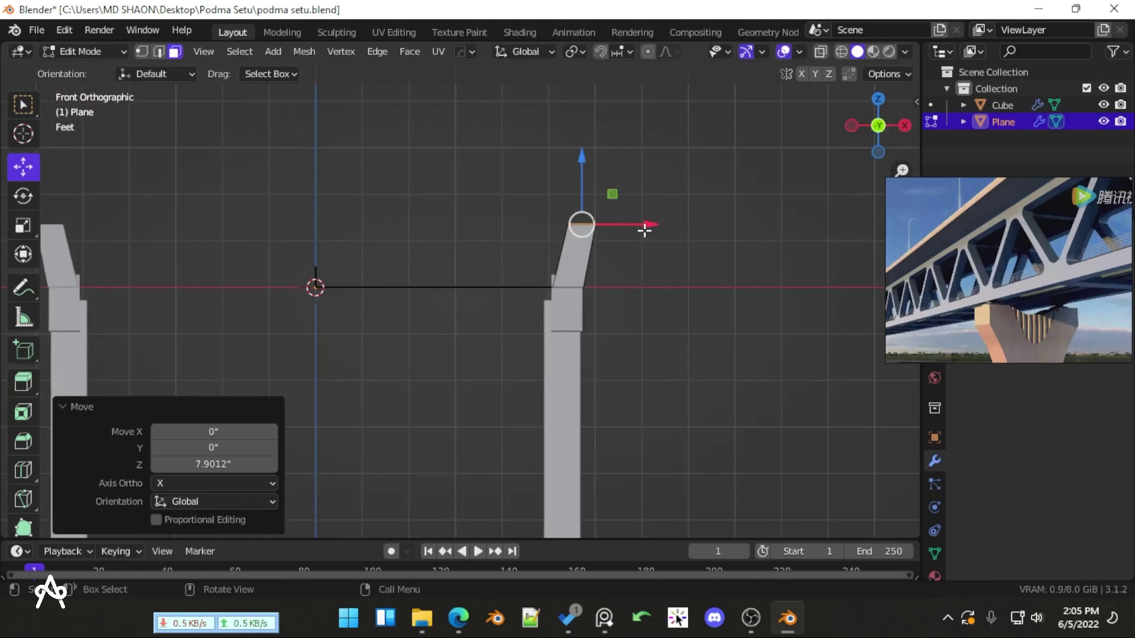
{"action": "scroll", "coordinate": [609, 249], "scroll_direction": "down", "scroll_amount": 2}
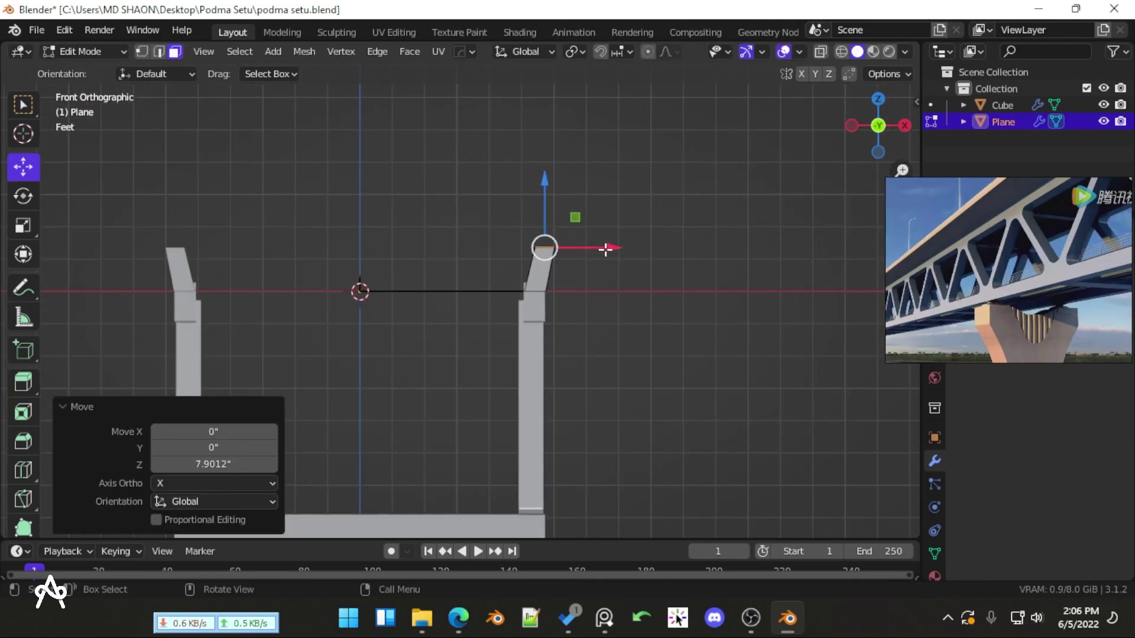
{"action": "mouse_move", "coordinate": [606, 249]}
{"action": "left_mouse_down"}
{"action": "mouse_move", "coordinate": [624, 248]}
{"action": "mouse_move", "coordinate": [613, 248]}
{"action": "left_mouse_up"}
In Object Mode, widen the deck slightly along X
{"action": "key", "text": "w"}
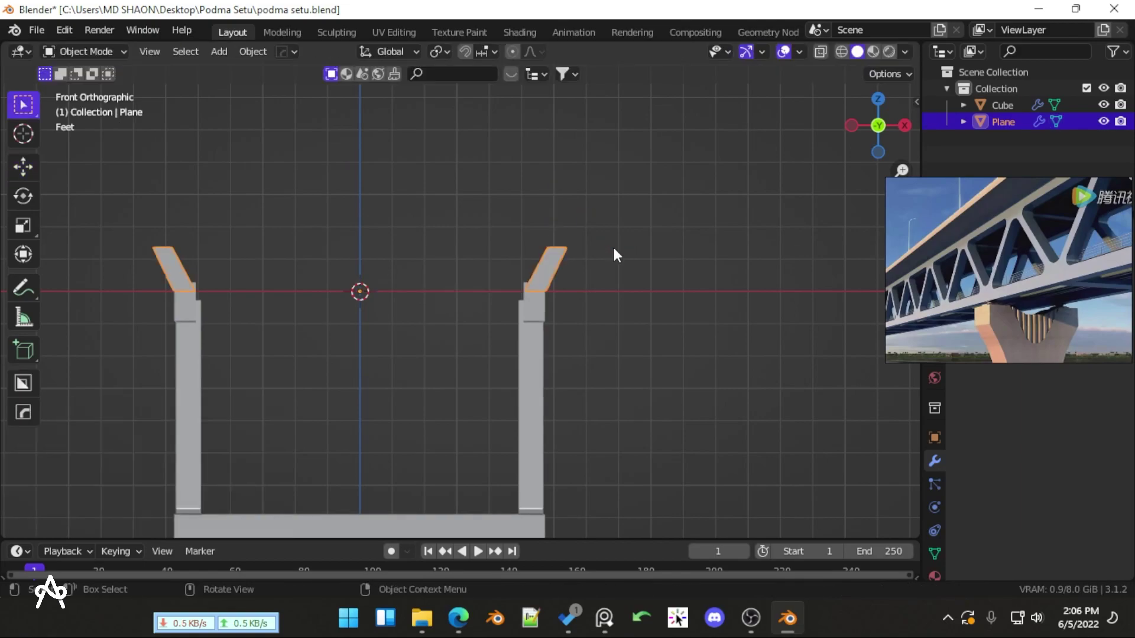
{"action": "mouse_move", "coordinate": [613, 248]}
{"action": "middle_mouse_down"}
{"action": "mouse_move", "coordinate": [576, 290]}
{"action": "mouse_move", "coordinate": [610, 269]}
{"action": "middle_mouse_up"}
{"action": "key", "text": "s"}
{"action": "key", "text": "x"}
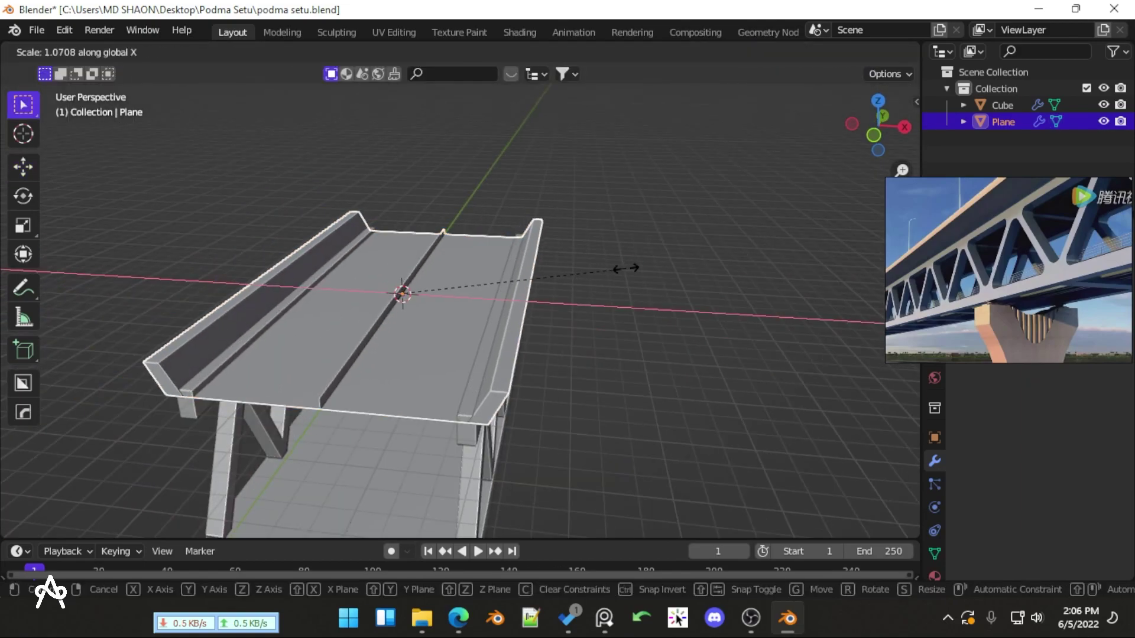
{"action": "left_click", "coordinate": [633, 271]}
{"action": "left_click", "coordinate": [612, 346]}
{"action": "middle_click_drag", "start_coordinate": [612, 349], "coordinate": [609, 322]}
Lift the deck slightly along Z
{"action": "key", "text": "ctrl+z"}
{"action": "key", "text": "g"}
{"action": "key", "text": "z"}
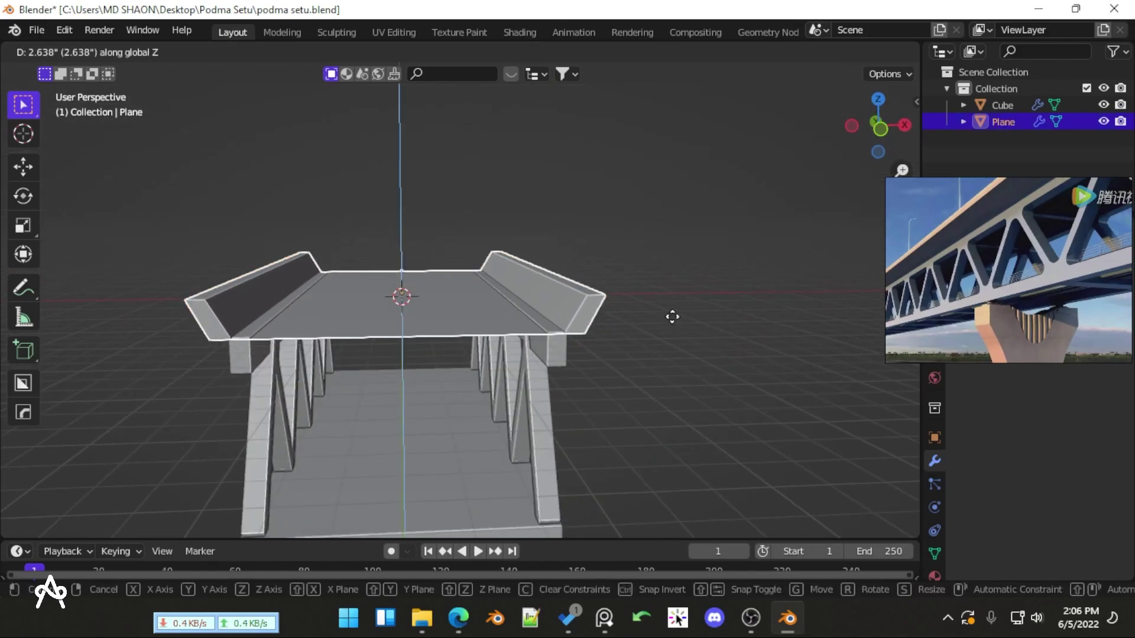
{"action": "left_click", "coordinate": [672, 317]}
{"action": "left_click", "coordinate": [655, 368]}
{"action": "middle_click_drag", "start_coordinate": [655, 368], "coordinate": [530, 369]}
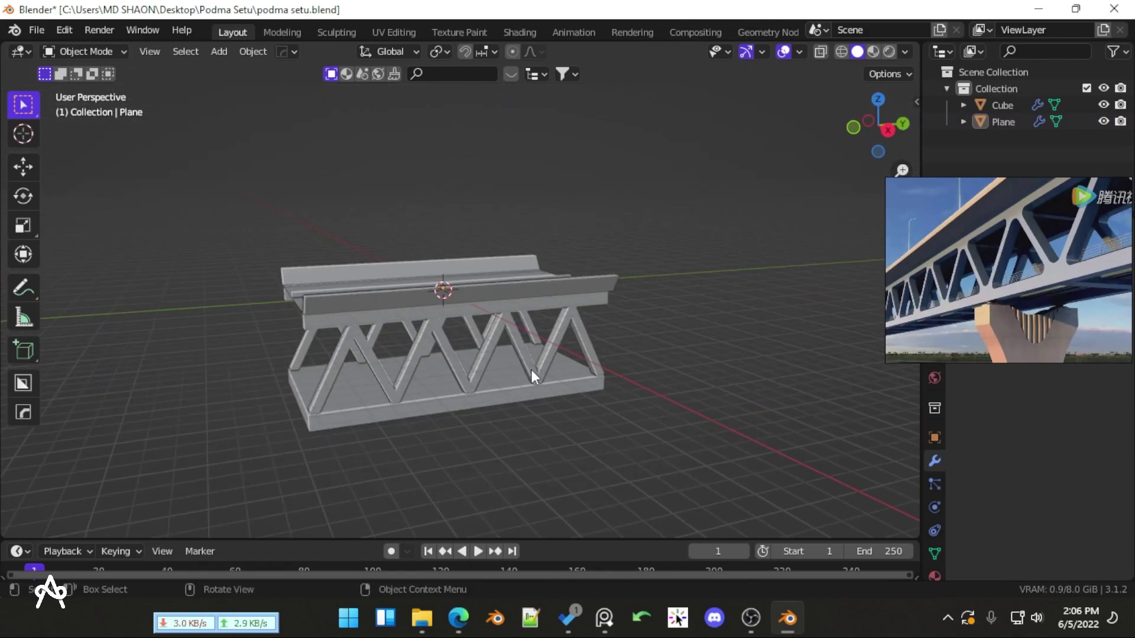
Inspect the bridge from the front, top and right orthographic views
{"action": "key", "text": "KP_1"}
{"action": "scroll", "coordinate": [531, 367], "scroll_direction": "up", "scroll_amount": 2}
{"action": "key", "text": "KP_7"}
{"action": "scroll", "coordinate": [533, 370], "scroll_direction": "down", "scroll_amount": 4}
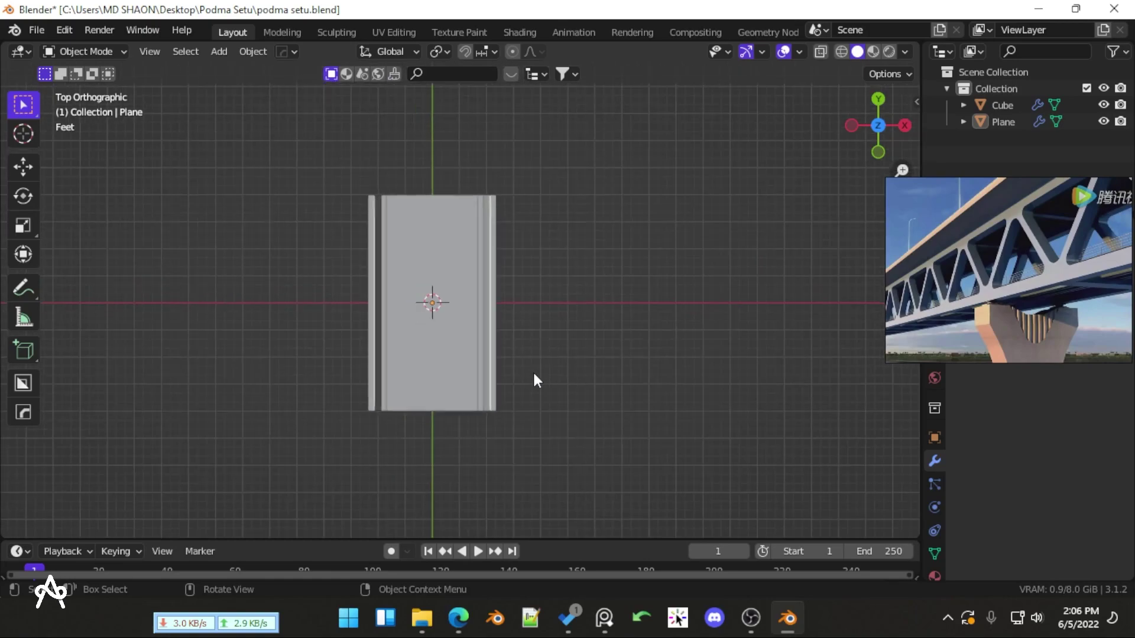
{"action": "middle_click_drag", "start_coordinate": [534, 370], "coordinate": [462, 332]}
{"action": "key", "text": "KP_3"}
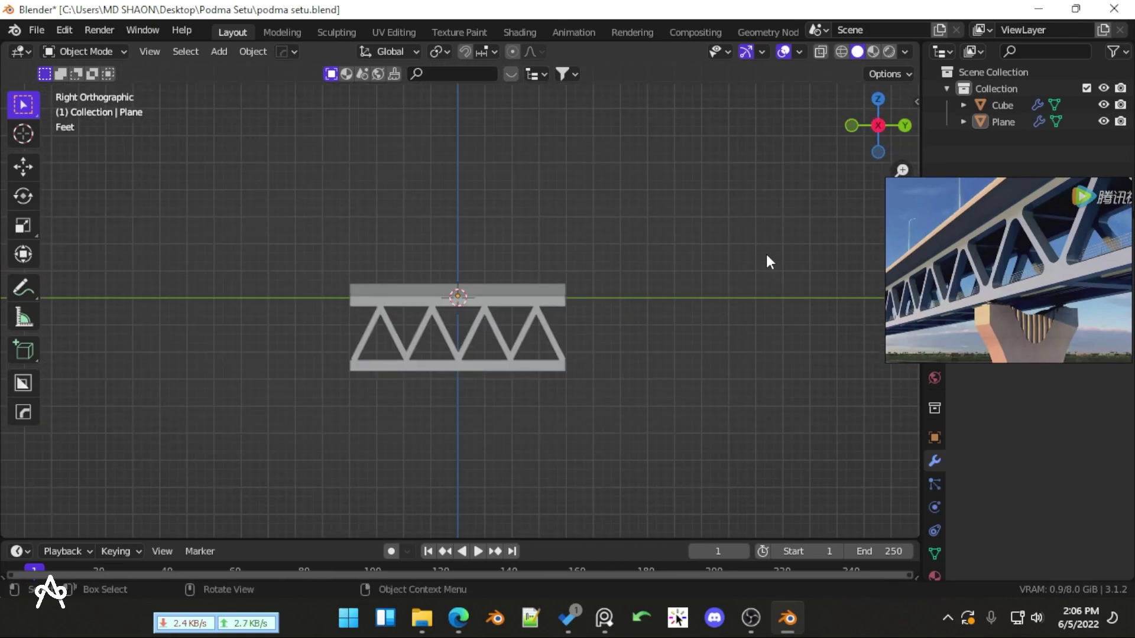
{"action": "scroll", "coordinate": [588, 386], "scroll_direction": "up", "scroll_amount": 3}
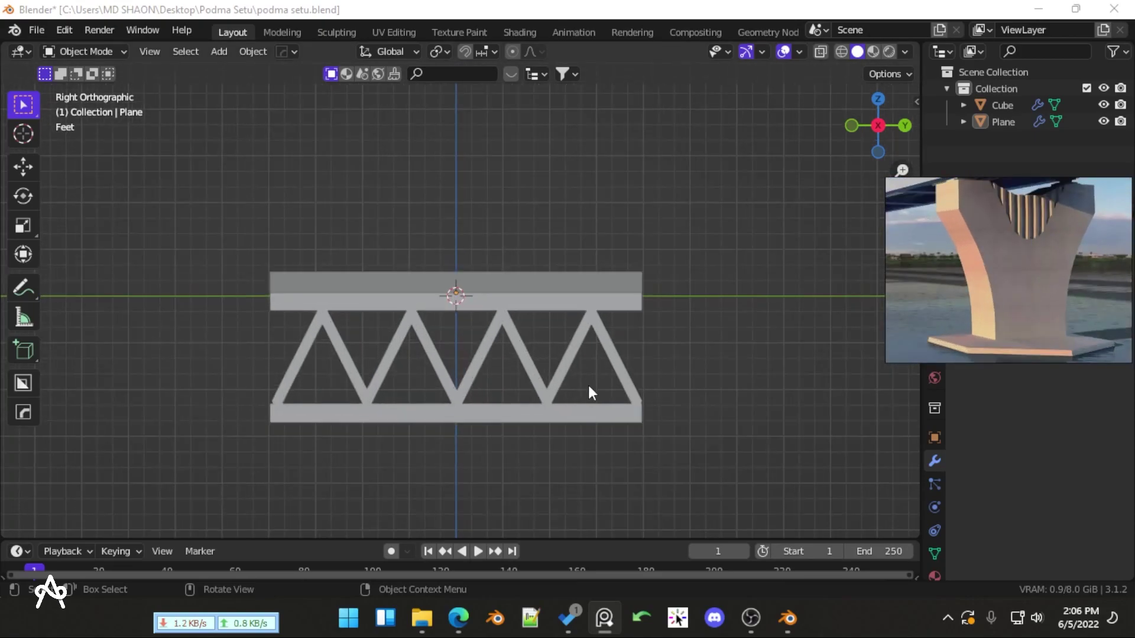
{"action": "middle_click_drag", "start_coordinate": [588, 385], "coordinate": [518, 317]}
{"action": "key", "text": "KP_3"}
Raise the truss and deck together 176.39 inches along Z, then deselect them
{"action": "key", "text": "a"}
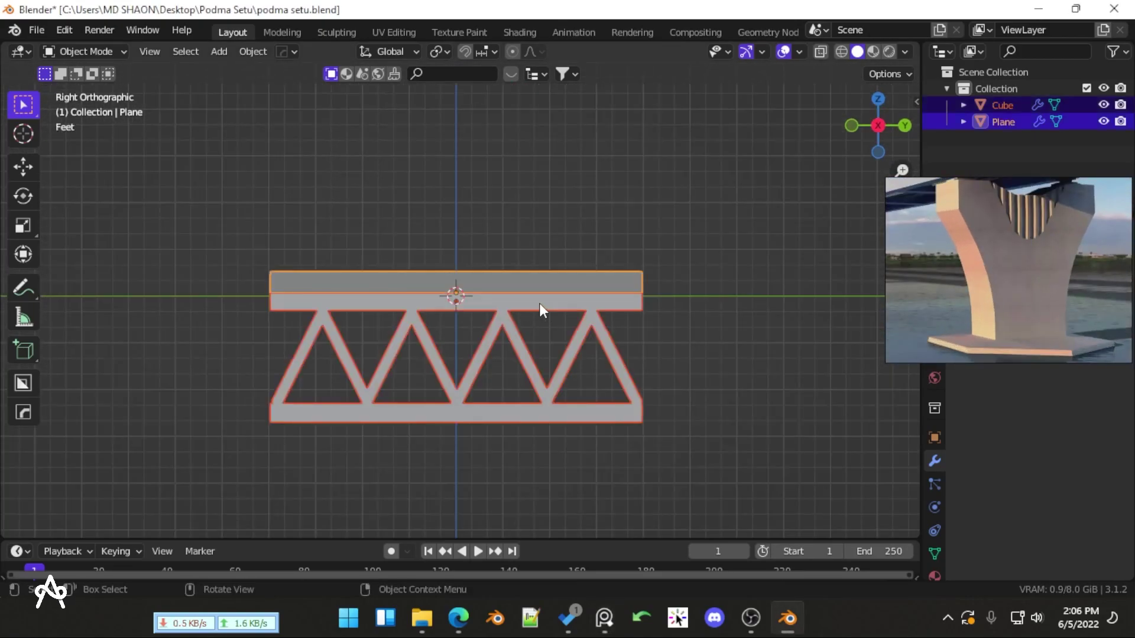
{"action": "key", "text": "g"}
{"action": "key", "text": "z"}
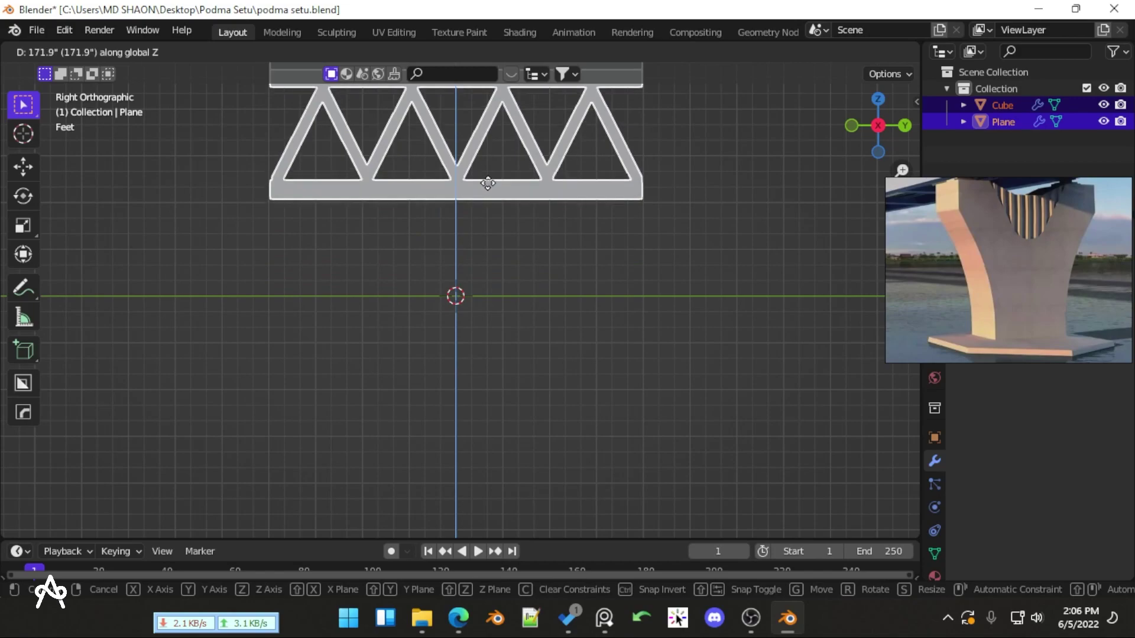
{"action": "left_click", "coordinate": [490, 177]}
{"action": "scroll", "coordinate": [467, 305], "scroll_direction": "down", "scroll_amount": 3}
{"action": "middle_click_drag", "start_coordinate": [463, 298], "coordinate": [468, 348], "text": "shift"}
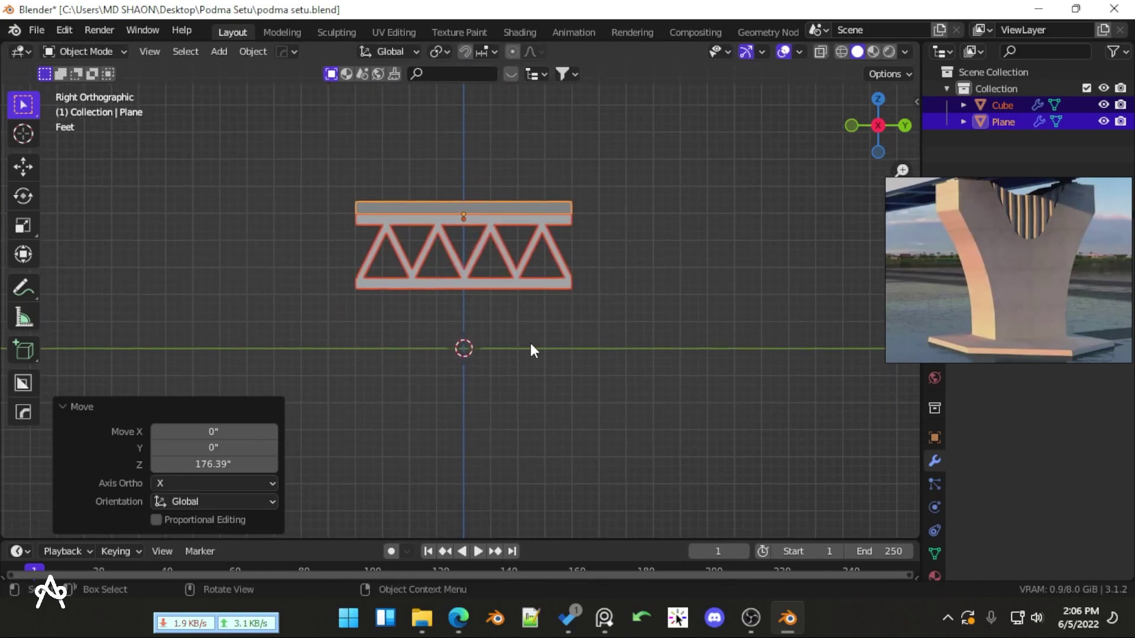
{"action": "key", "text": "g"}
{"action": "key", "text": "z"}
{"action": "left_click", "coordinate": [595, 310]}
{"action": "left_click", "coordinate": [532, 363]}
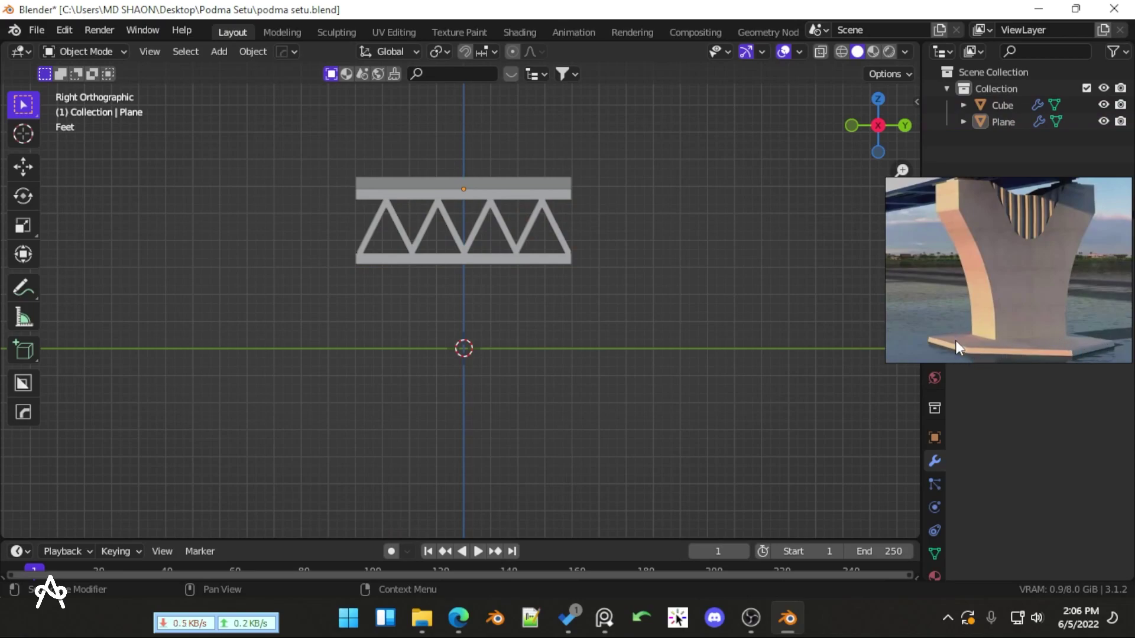
Add a mesh circle with 6 vertices to form a hexagon
{"action": "scroll", "coordinate": [497, 393], "scroll_direction": "up", "scroll_amount": 2}
{"action": "key", "text": "shift+a"}
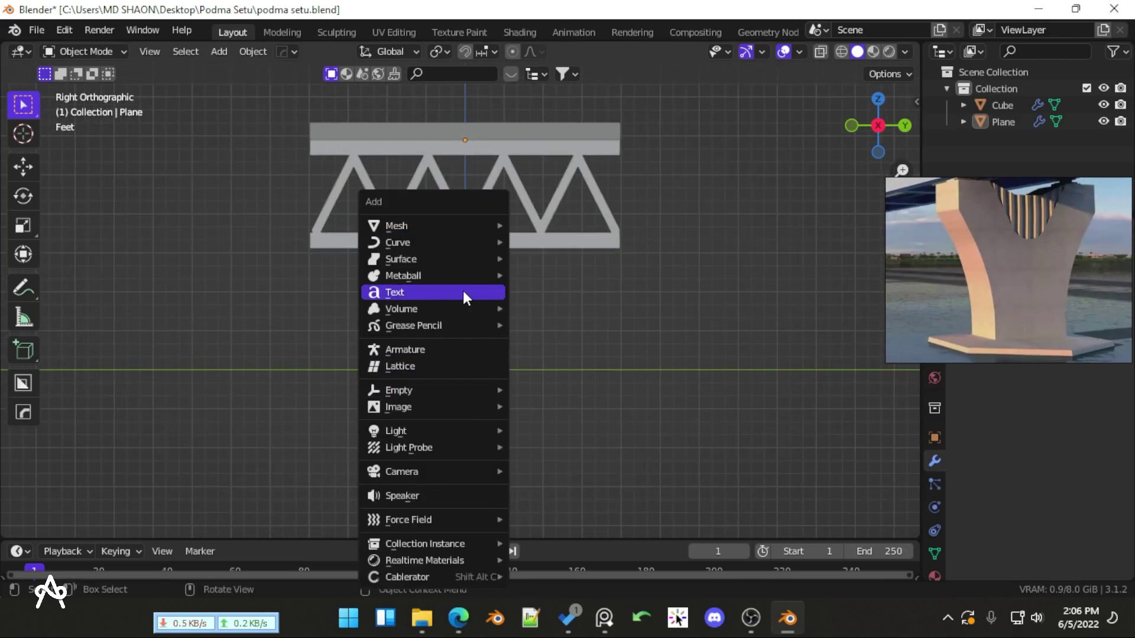
{"action": "key", "text": "KP_7"}
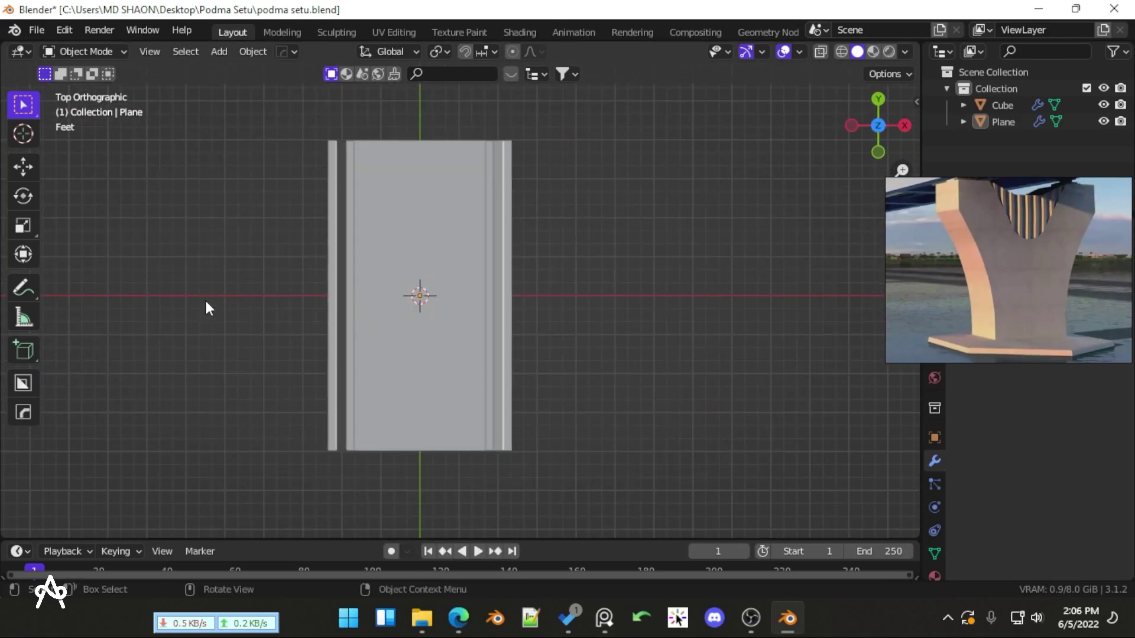
{"action": "left_click_drag", "start_coordinate": [198, 240], "coordinate": [551, 322]}
{"action": "left_click", "coordinate": [586, 294]}
{"action": "key", "text": "shift+a"}
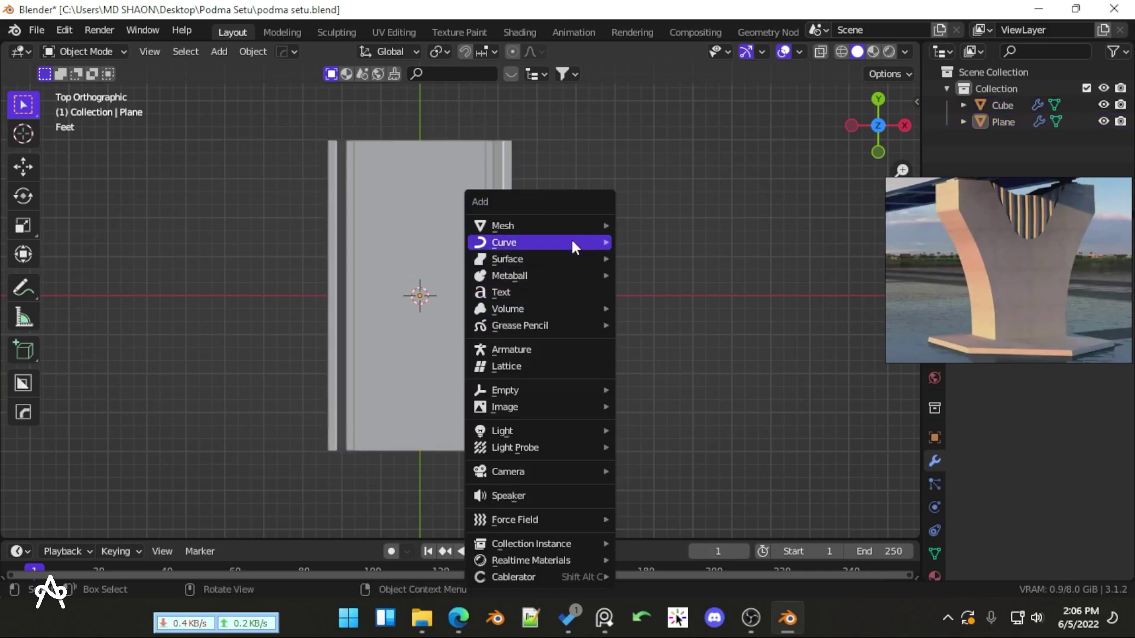
{"action": "mouse_move", "coordinate": [534, 223]}
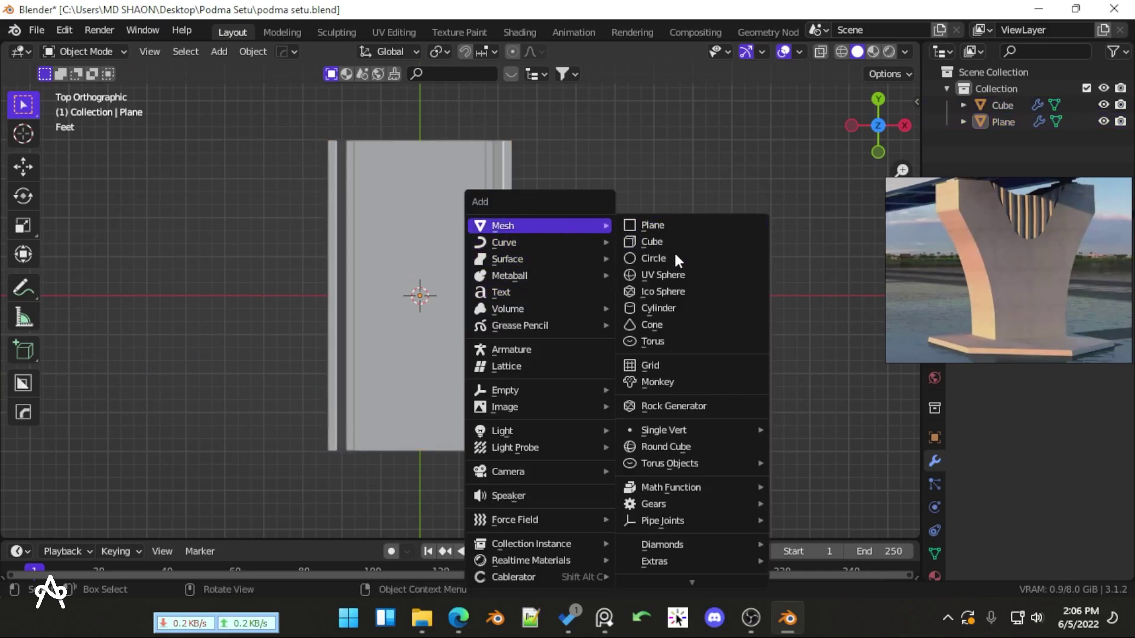
{"action": "left_click", "coordinate": [678, 260]}
{"action": "middle_click_drag", "start_coordinate": [656, 272], "coordinate": [544, 384]}
{"action": "left_click", "coordinate": [229, 343]}
{"action": "type", "text": "6"}
{"action": "key", "text": "Return"}
Scale the hexagon to 2.331, stretch it to 1.588 along X, then enlarge it slightly
{"action": "scroll", "coordinate": [576, 405], "scroll_direction": "down", "scroll_amount": 2}
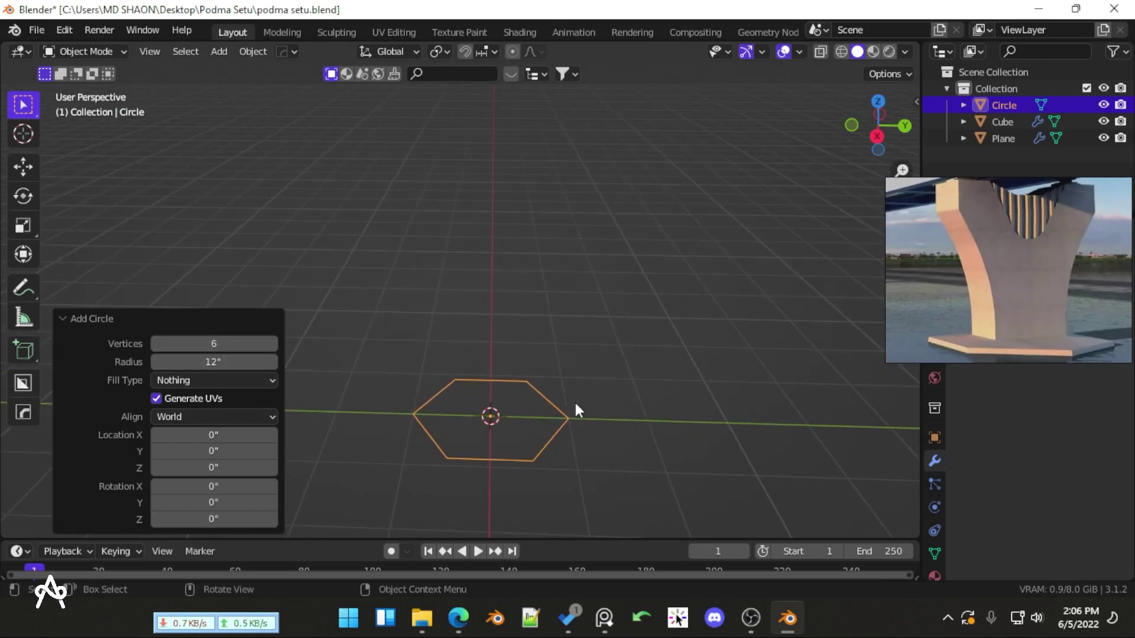
{"action": "scroll", "coordinate": [562, 418], "scroll_direction": "up", "scroll_amount": 2}
{"action": "scroll", "coordinate": [562, 423], "scroll_direction": "down", "scroll_amount": 3}
{"action": "key", "text": "s"}
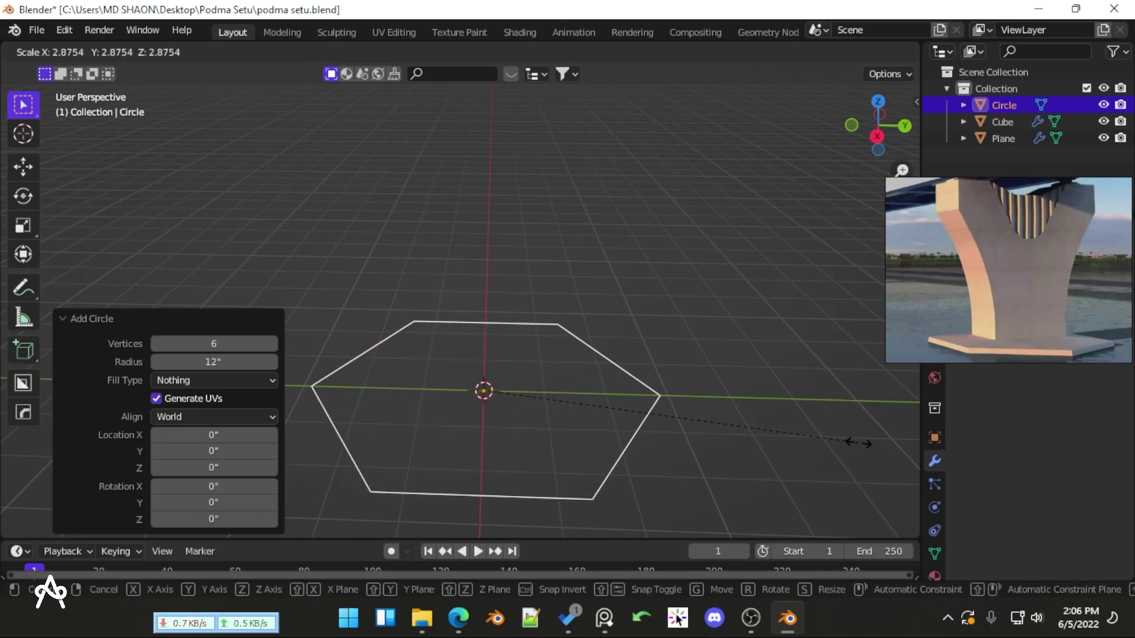
{"action": "left_click", "coordinate": [787, 430]}
{"action": "key", "text": "KP_7"}
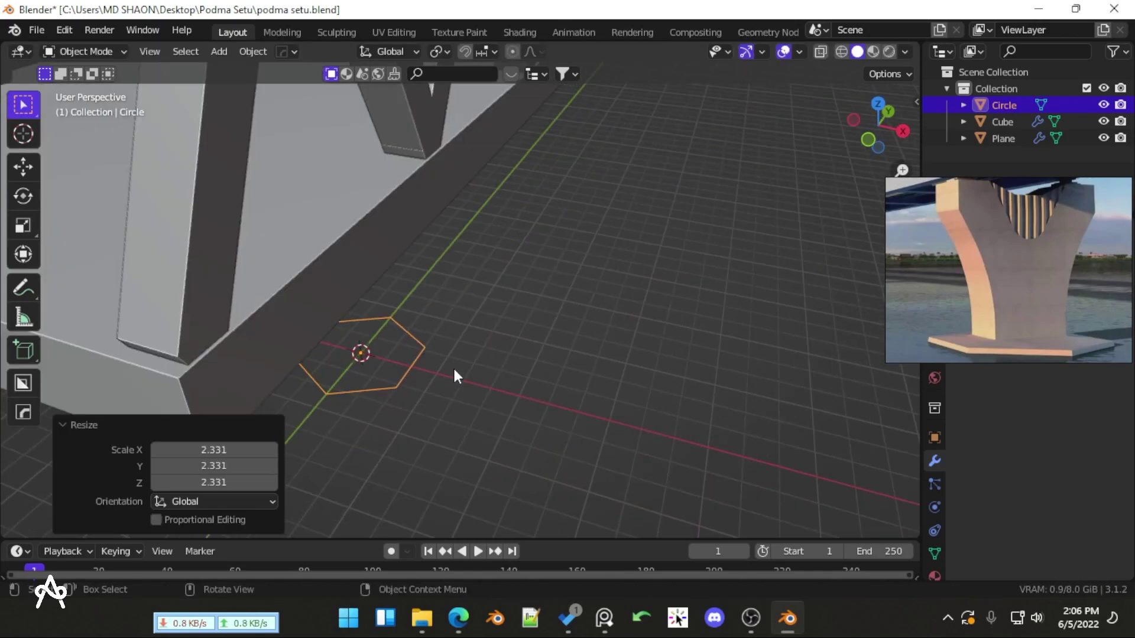
{"action": "key", "text": "shift+z"}
{"action": "key", "text": "s"}
{"action": "key", "text": "x"}
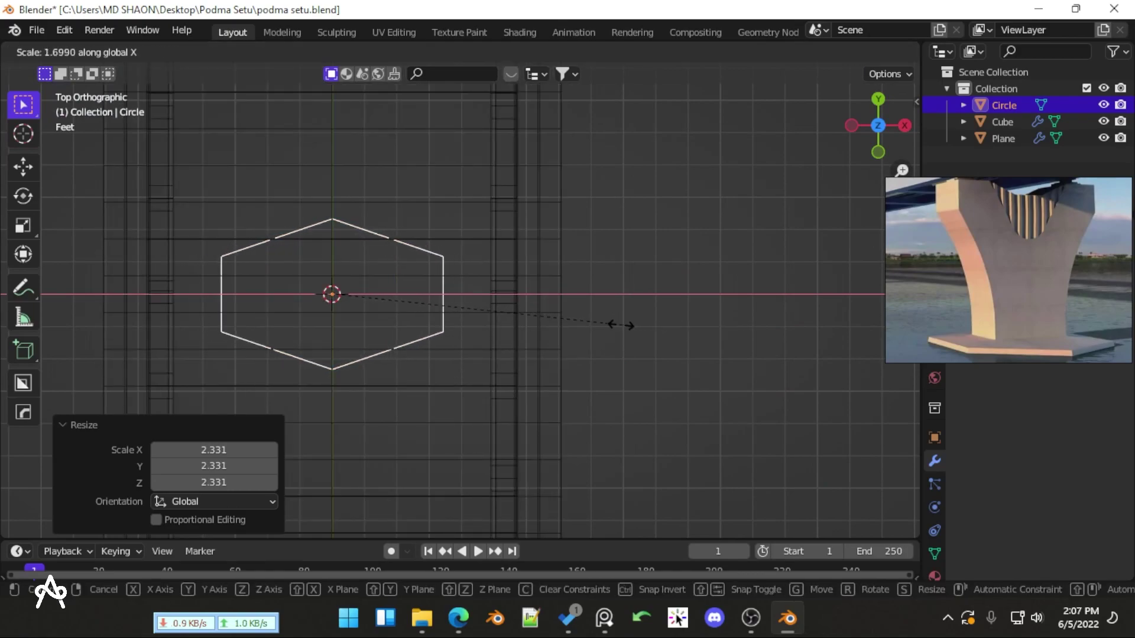
{"action": "left_click", "coordinate": [601, 325]}
{"action": "scroll", "coordinate": [497, 329], "scroll_direction": "down", "scroll_amount": 3}
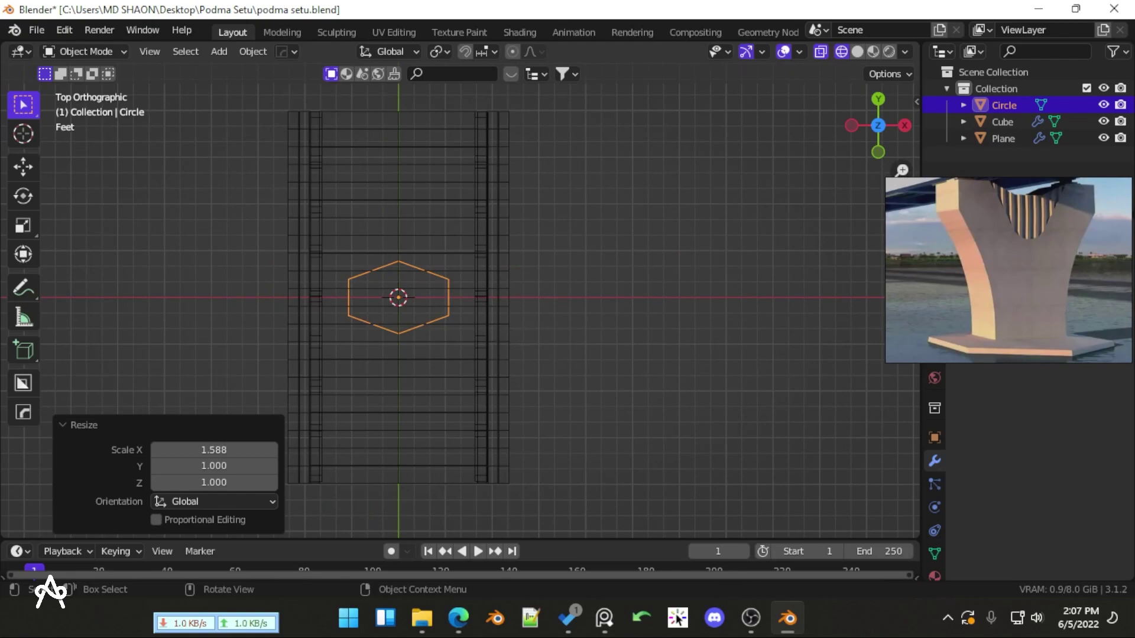
{"action": "key", "text": "s"}
{"action": "left_click", "coordinate": [579, 350]}
Extrude the hexagon upward into a thick slab and return to solid shading
{"action": "key", "text": "KP_1"}
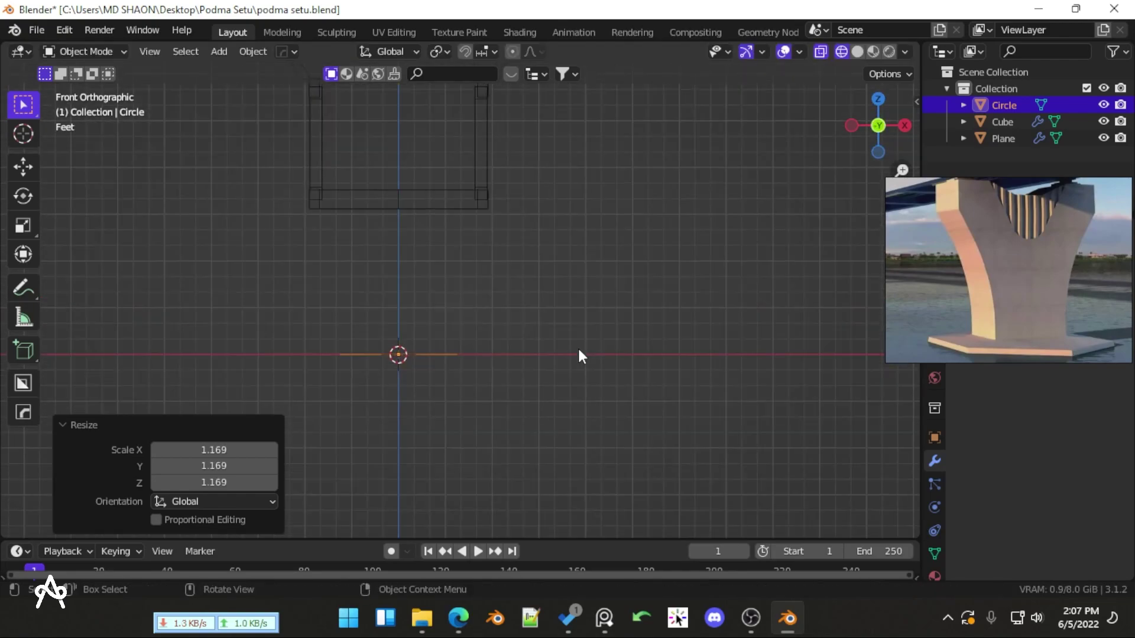
{"action": "middle_click_drag", "start_coordinate": [579, 356], "coordinate": [427, 378]}
{"action": "key", "text": "Tab"}
{"action": "scroll", "coordinate": [436, 370], "scroll_direction": "up", "scroll_amount": 2}
{"action": "key", "text": "a"}
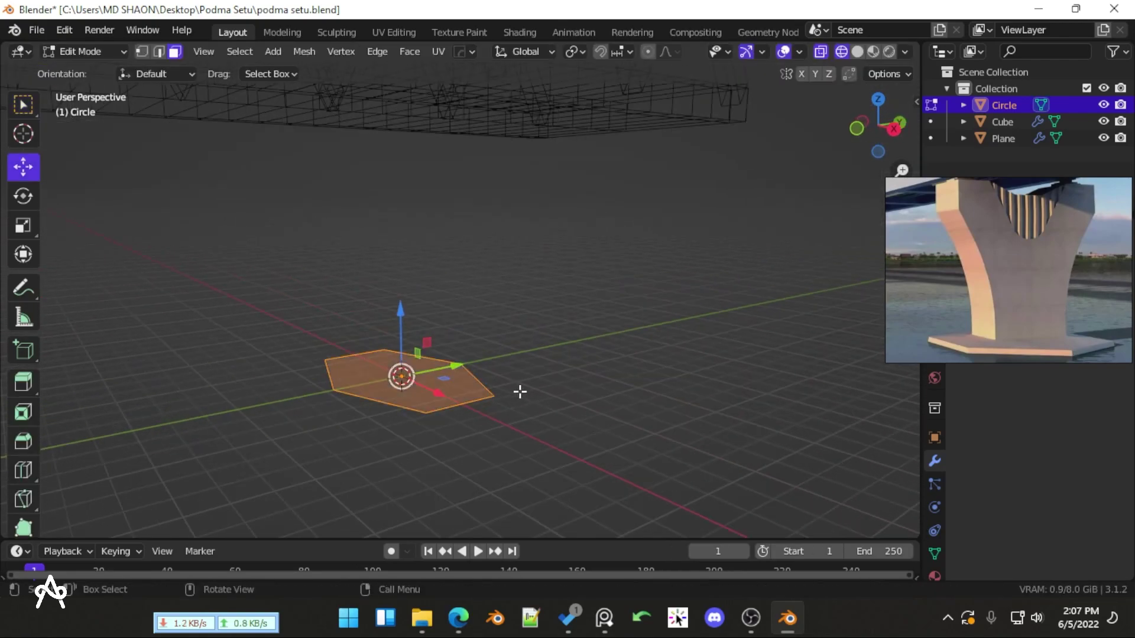
{"action": "scroll", "coordinate": [472, 382], "scroll_direction": "up", "scroll_amount": 2}
{"action": "key", "text": "e"}
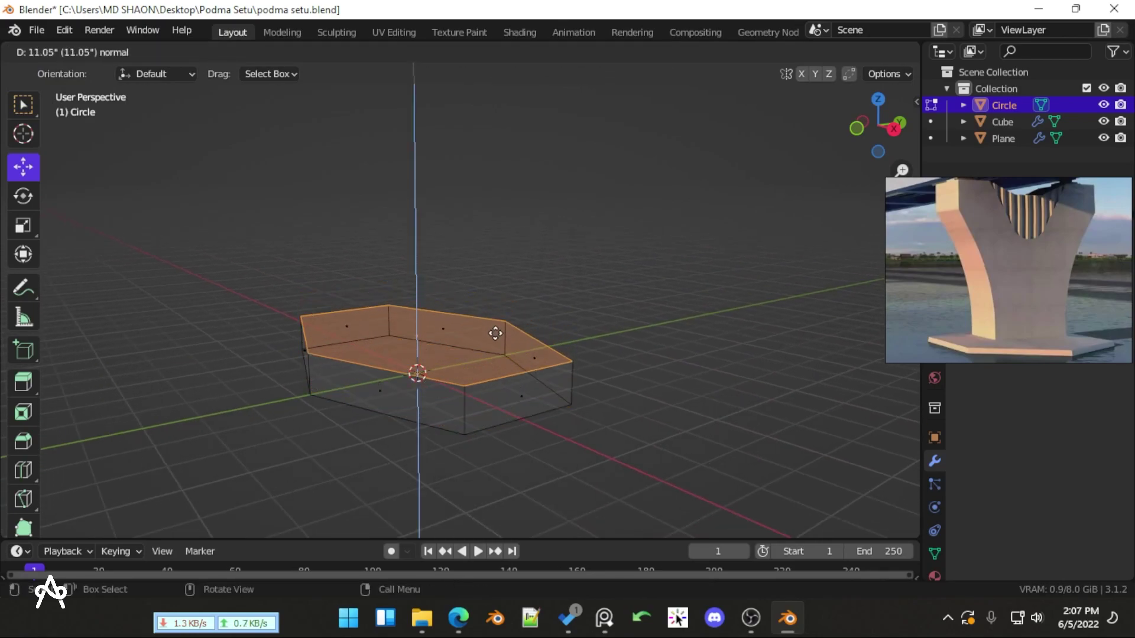
{"action": "left_click", "coordinate": [497, 332]}
{"action": "key", "text": "Tab"}
{"action": "scroll", "coordinate": [495, 373], "scroll_direction": "down", "scroll_amount": 2}
{"action": "key", "text": "shift+z"}
{"action": "mouse_move", "coordinate": [494, 373]}
{"action": "middle_mouse_down"}
{"action": "mouse_move", "coordinate": [561, 355]}
{"action": "mouse_move", "coordinate": [704, 378]}
{"action": "mouse_move", "coordinate": [600, 385]}
{"action": "mouse_move", "coordinate": [416, 370]}
{"action": "mouse_move", "coordinate": [455, 371]}
{"action": "middle_mouse_up"}
{"action": "key", "text": "KP_1"}
{"action": "scroll", "coordinate": [407, 371], "scroll_direction": "up", "scroll_amount": 4}
Look down on the finished hexagonal slab and deselect it
{"action": "key", "text": "Tab"}
{"action": "key", "text": "Tab"}
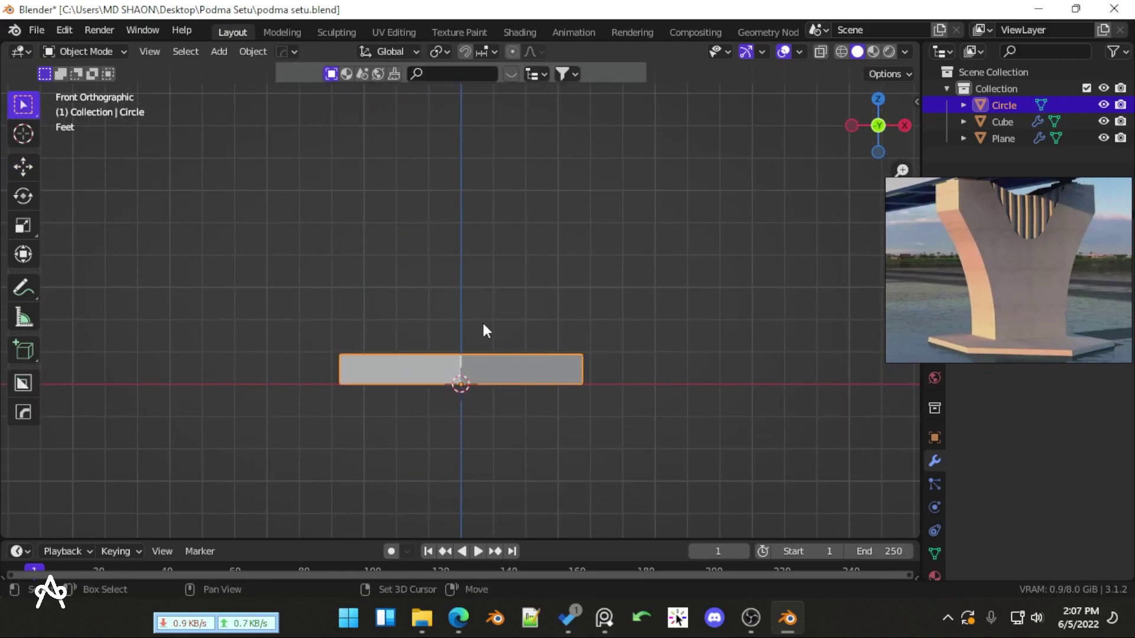
{"action": "key", "text": "shift+a"}
{"action": "middle_click_drag", "start_coordinate": [676, 228], "coordinate": [598, 299]}
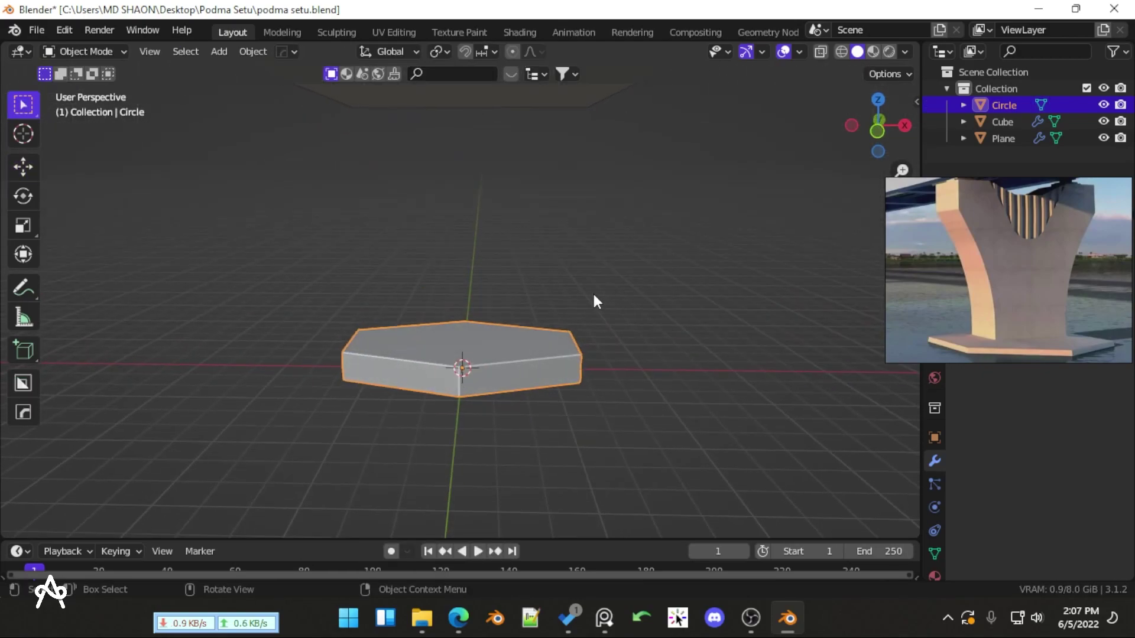
{"action": "scroll", "coordinate": [585, 305], "scroll_direction": "up", "scroll_amount": 3}
{"action": "scroll", "coordinate": [645, 339], "scroll_direction": "up", "scroll_amount": 2}
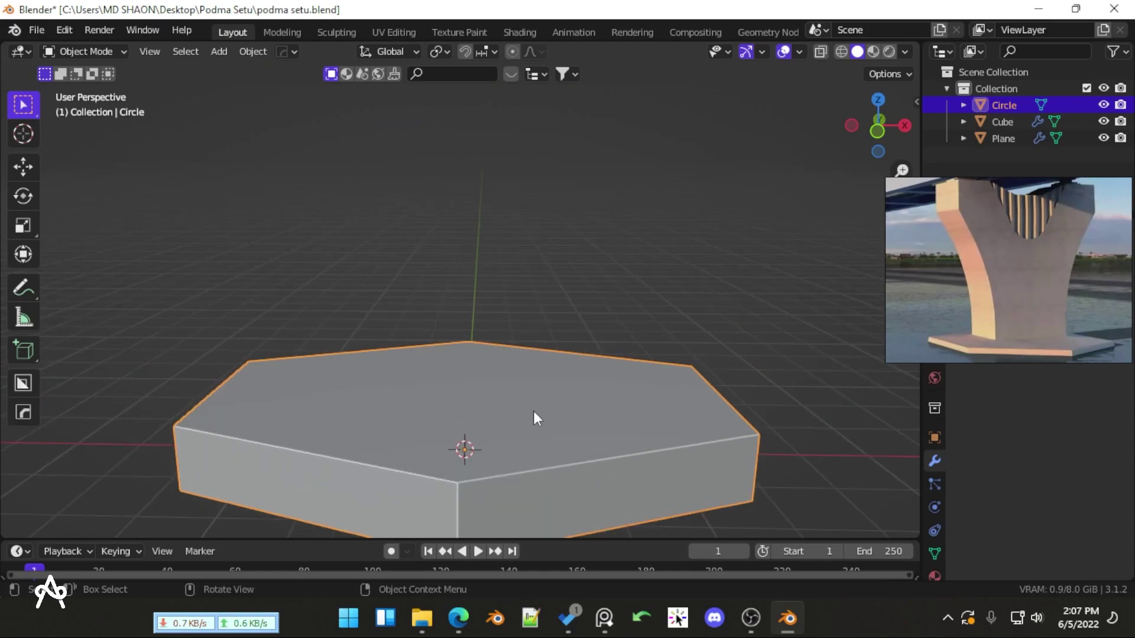
{"action": "scroll", "coordinate": [520, 405], "scroll_direction": "down", "scroll_amount": 5}
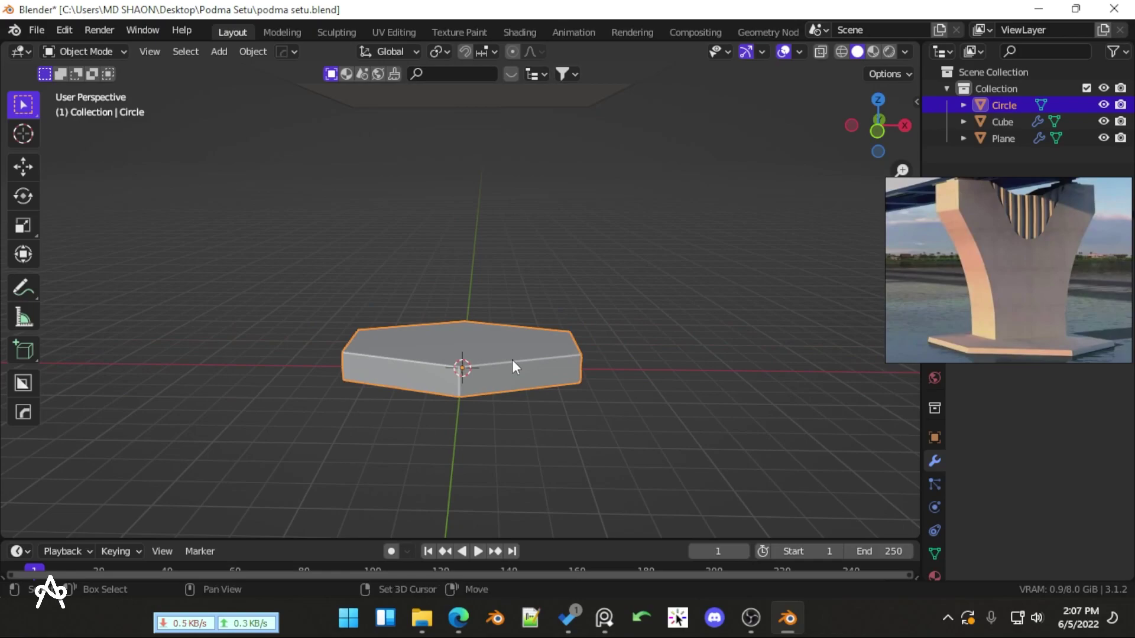
{"action": "left_click", "coordinate": [497, 315]}
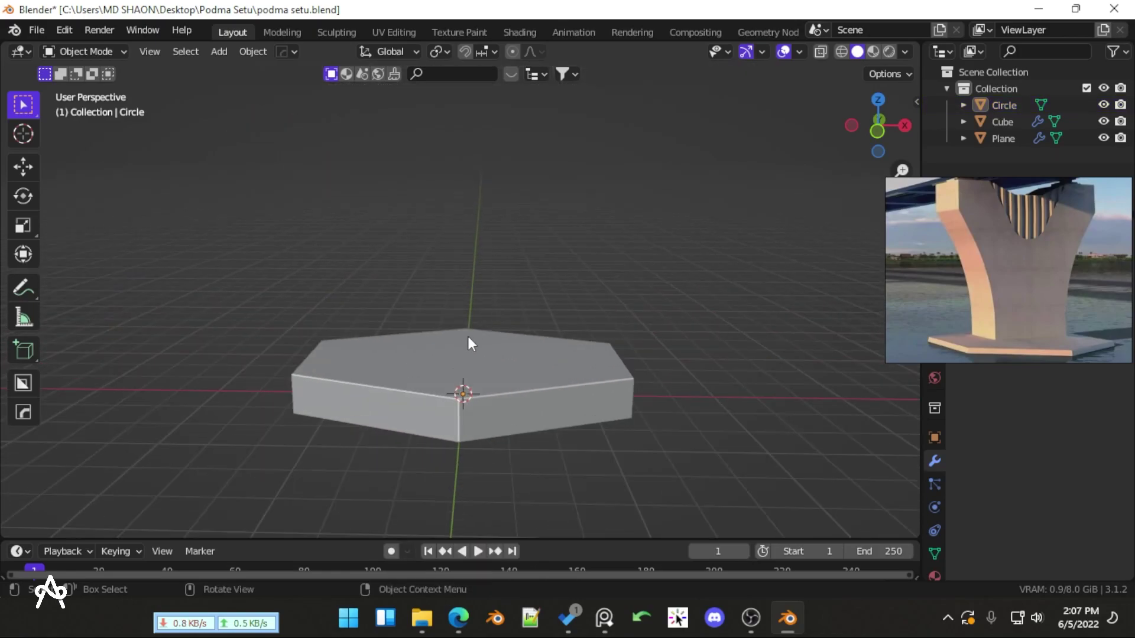
Add a new cube and raise it along Z onto the hexagonal slab
{"action": "key", "text": "KP_1"}
{"action": "key", "text": "shift+a"}
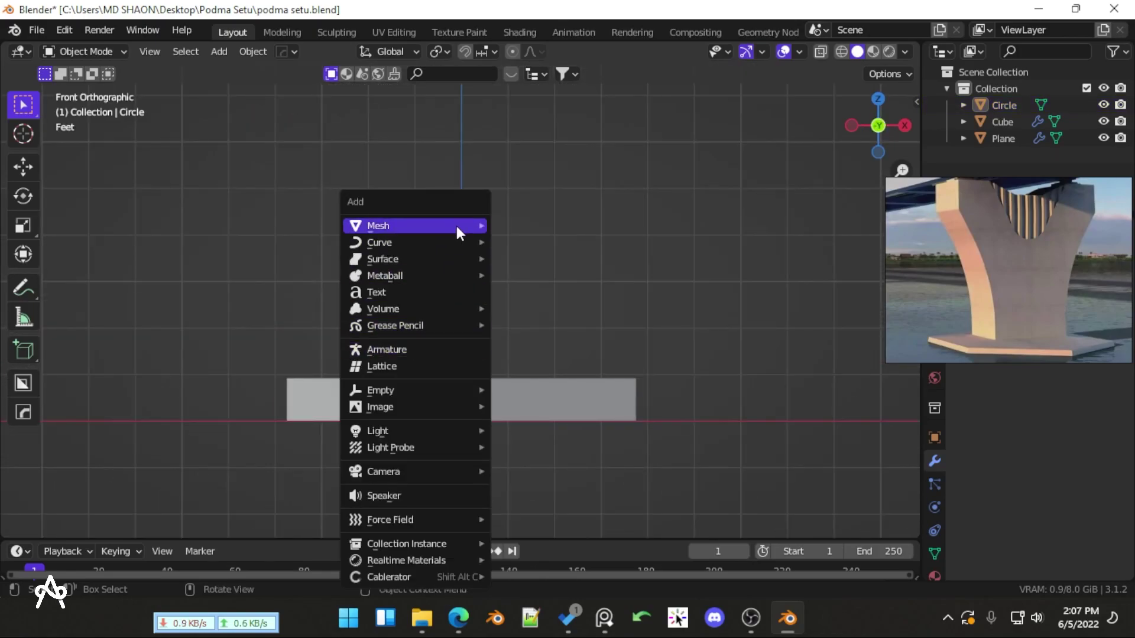
{"action": "mouse_move", "coordinate": [456, 225]}
{"action": "left_click", "coordinate": [543, 247]}
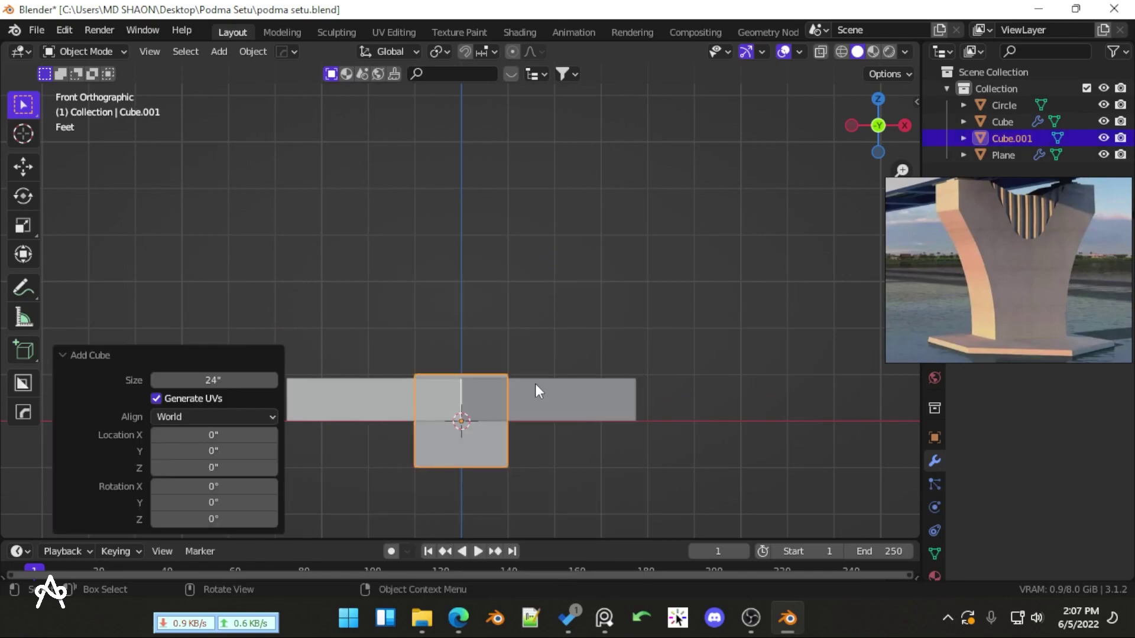
{"action": "key", "text": "g"}
{"action": "key", "text": "z"}
{"action": "left_click", "coordinate": [543, 307]}
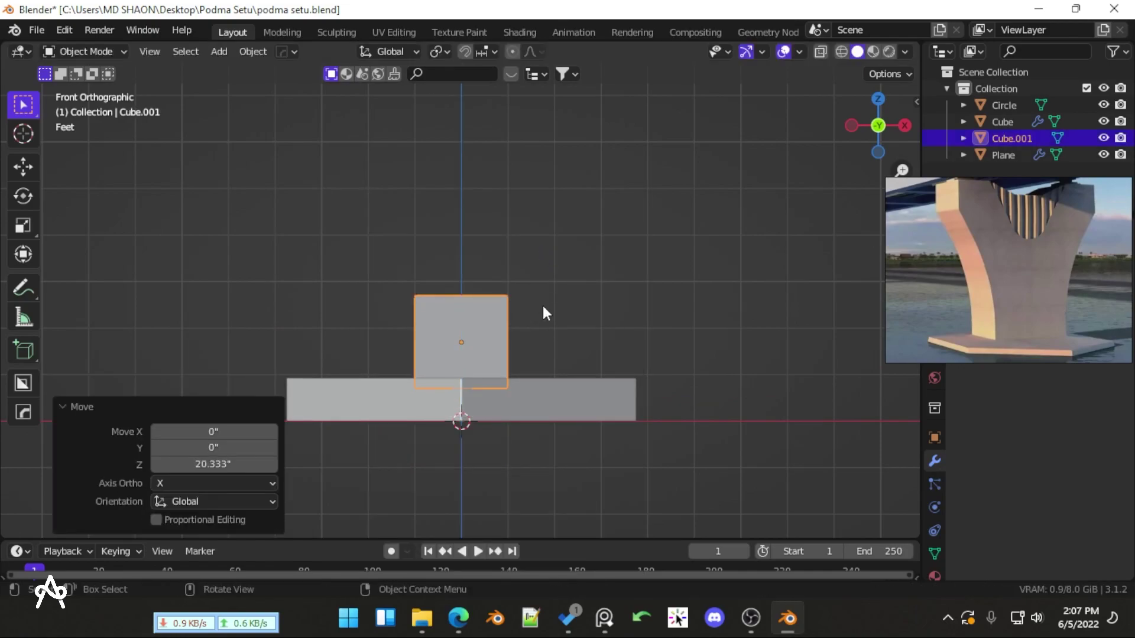
Thin the cube to 0.615 along Y, widen it to about 2.18 along X, and enter Edit Mode
{"action": "key", "text": "KP_3"}
{"action": "key", "text": "s"}
{"action": "key", "text": "x"}
{"action": "key", "text": "y"}
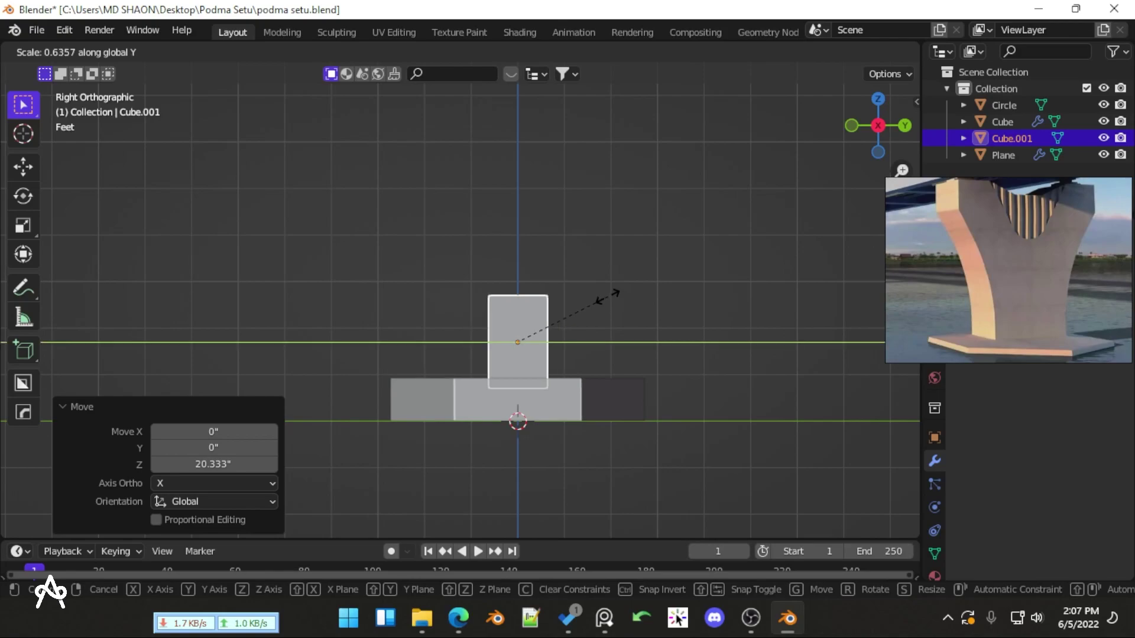
{"action": "left_click", "coordinate": [605, 298]}
{"action": "key", "text": "KP_1"}
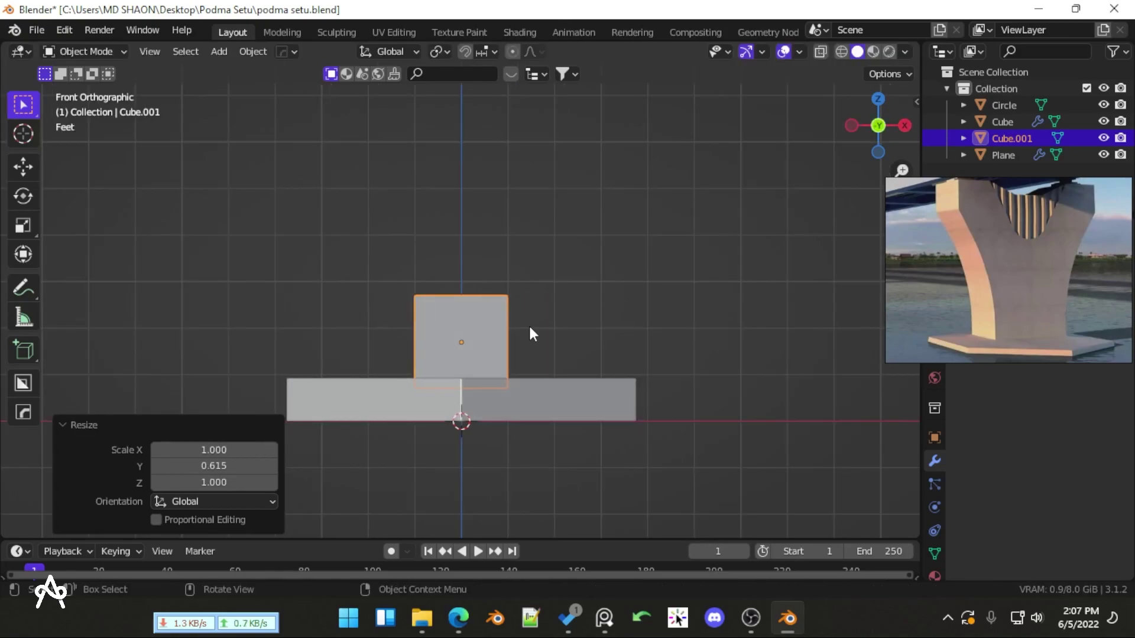
{"action": "key", "text": "s"}
{"action": "key", "text": "x"}
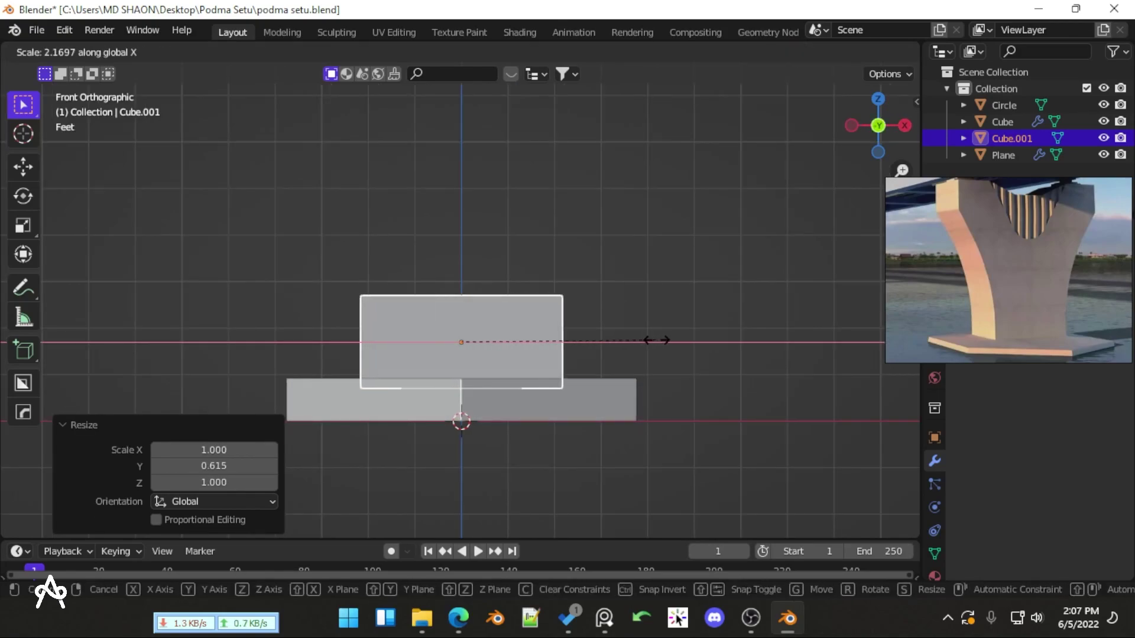
{"action": "left_click", "coordinate": [656, 340]}
{"action": "key", "text": "Tab"}
In X-ray, extrude the block's top edge upward and flare it wider to 1.161
{"action": "key", "text": "alt+z"}
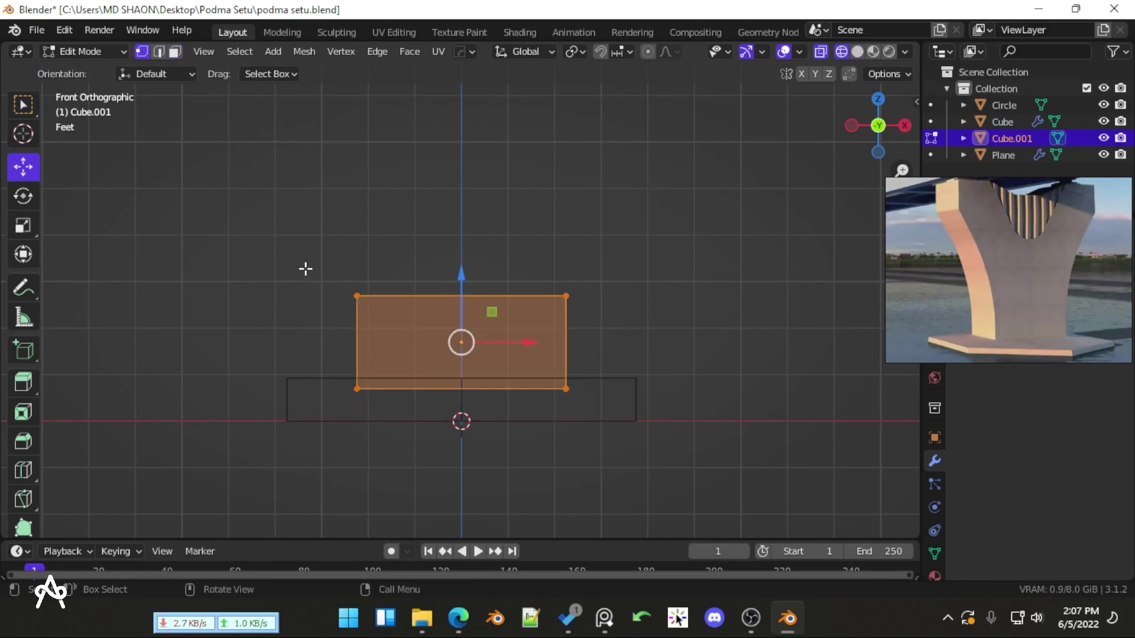
{"action": "left_click_drag", "start_coordinate": [248, 221], "coordinate": [624, 295]}
{"action": "middle_click_drag", "start_coordinate": [624, 296], "coordinate": [635, 357], "text": "shift"}
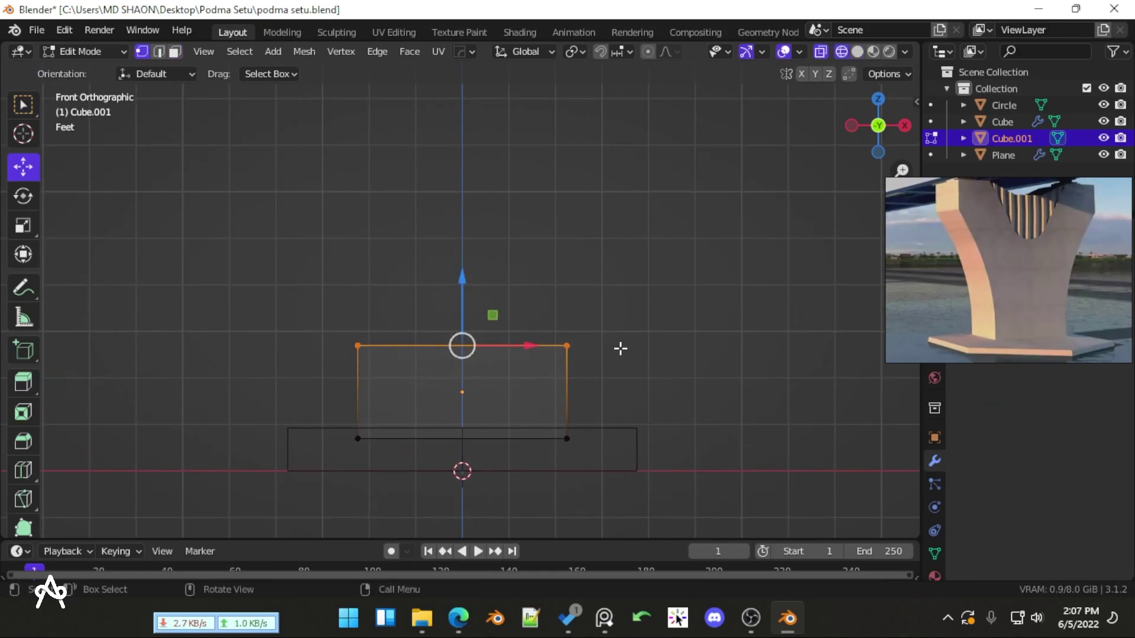
{"action": "key", "text": "g"}
{"action": "key", "text": "z"}
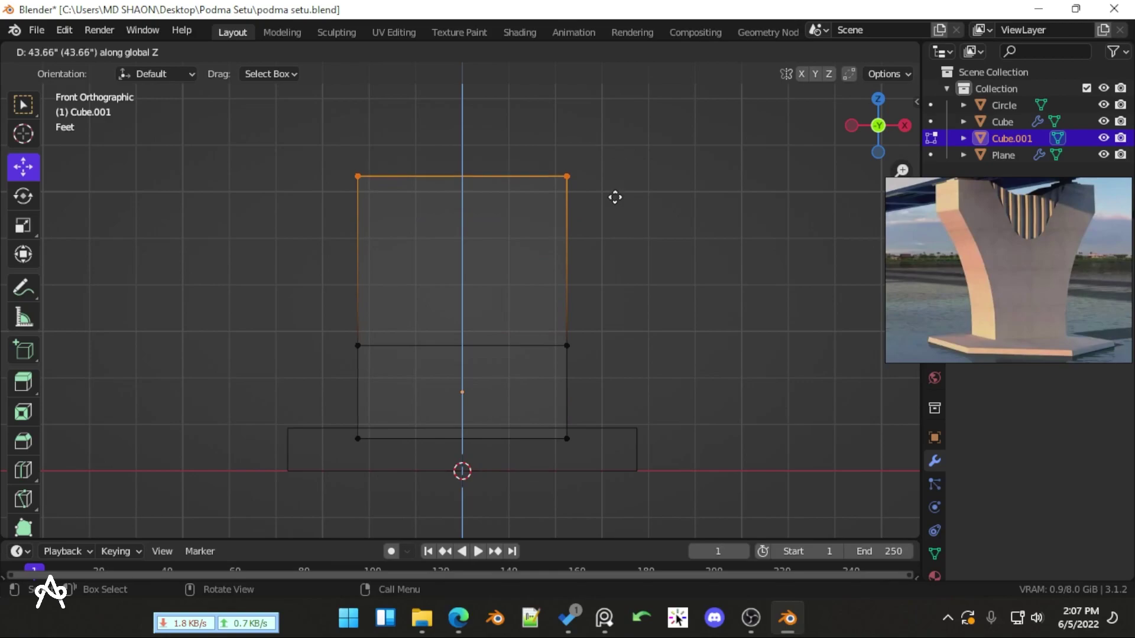
{"action": "left_click", "coordinate": [615, 220]}
{"action": "key", "text": "s"}
{"action": "left_click", "coordinate": [655, 216]}
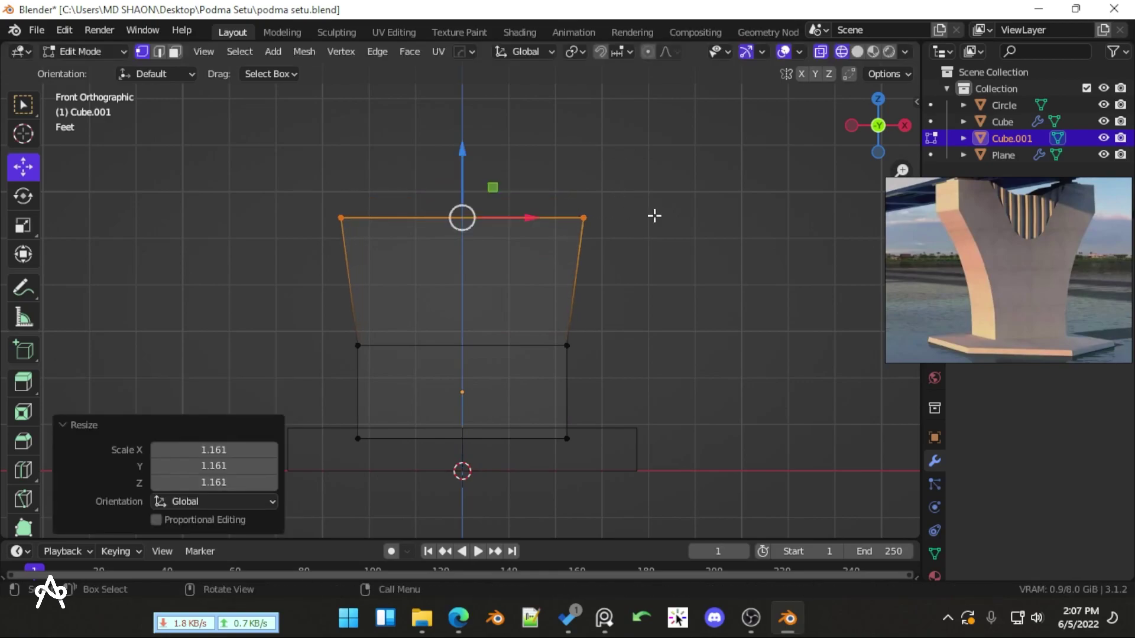
Extrude the top edge upward again and flare it to 1.347
{"action": "key", "text": "e"}
{"action": "key", "text": "z"}
{"action": "left_click", "coordinate": [641, 159]}
{"action": "key", "text": "s"}
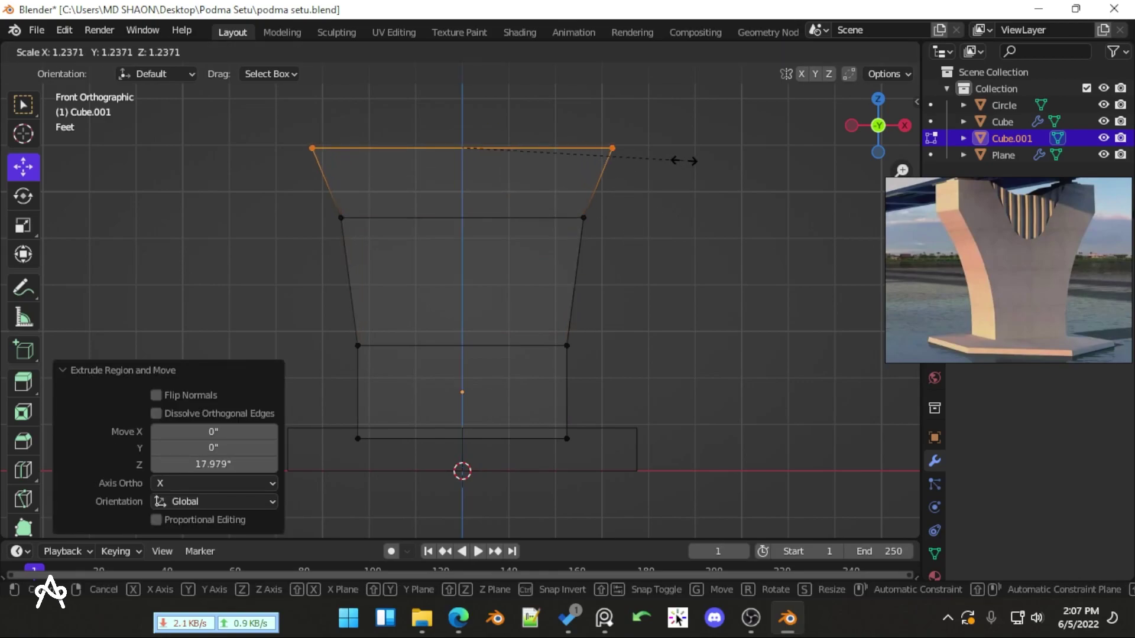
{"action": "left_click", "coordinate": [702, 153]}
{"action": "scroll", "coordinate": [718, 242], "scroll_direction": "down", "scroll_amount": 1}
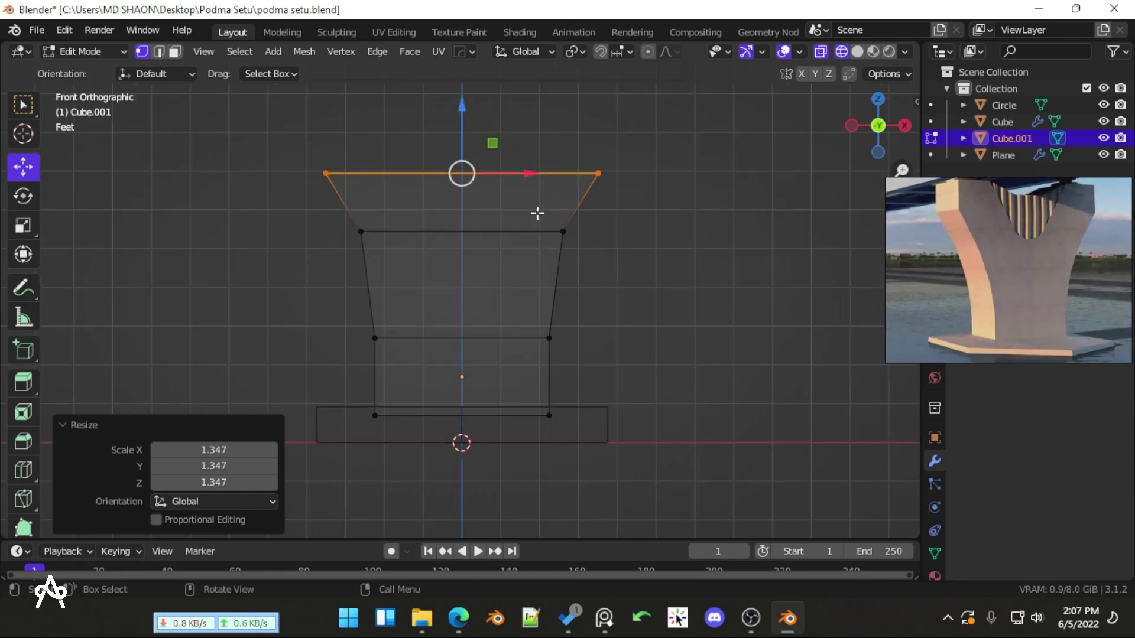
Add a centred loop cut through the block and check the mesh in perspective
{"action": "key", "text": "ctrl+r"}
{"action": "left_click", "coordinate": [495, 156]}
{"action": "right_click", "coordinate": [495, 156]}
{"action": "middle_click_drag", "start_coordinate": [473, 324], "coordinate": [591, 354]}
{"action": "left_click", "coordinate": [413, 184], "text": "alt"}
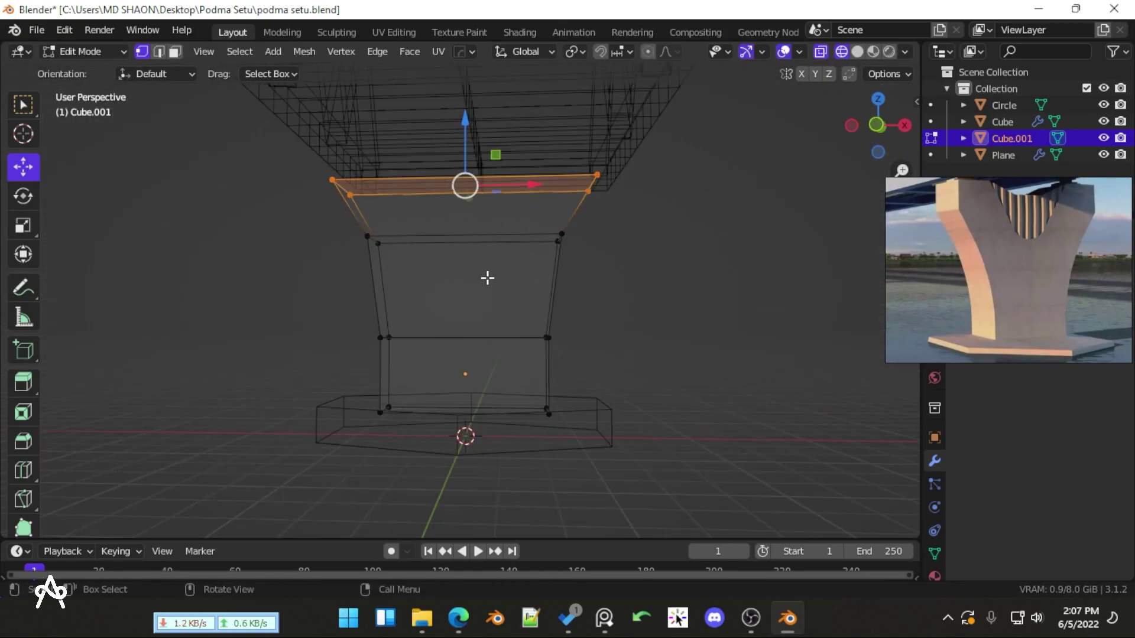
{"action": "key", "text": "KP_1"}
{"action": "scroll", "coordinate": [497, 264], "scroll_direction": "up", "scroll_amount": 2, "text": "shift"}
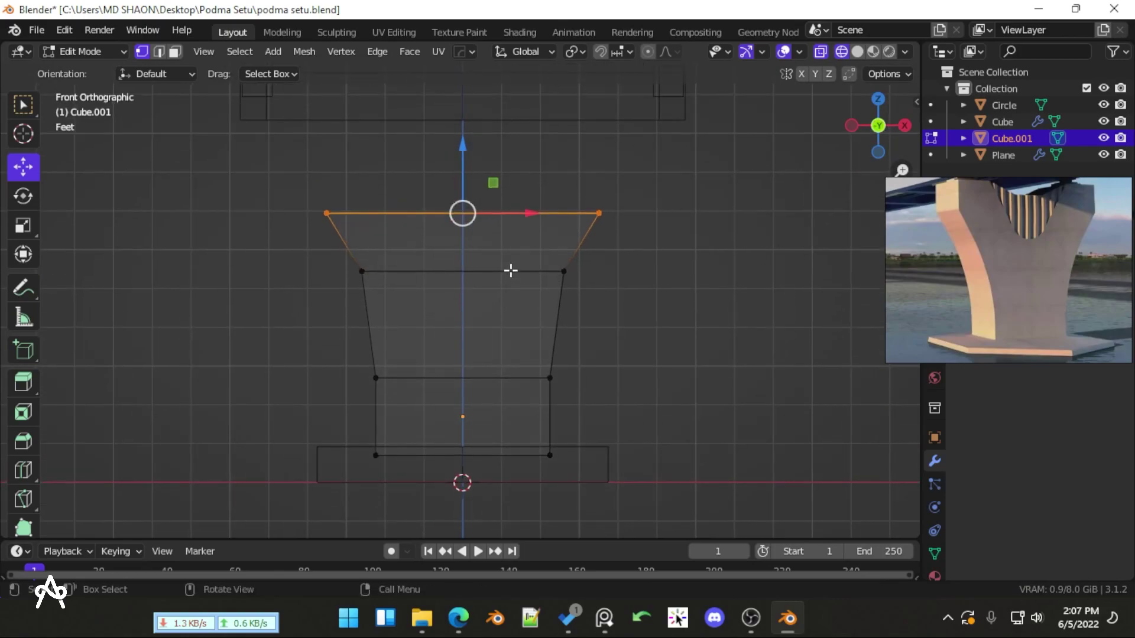
{"action": "key", "text": "ctrl+r"}
Add two vertical loop cuts, then another centred loop cut through the pier
{"action": "left_click", "coordinate": [487, 204]}
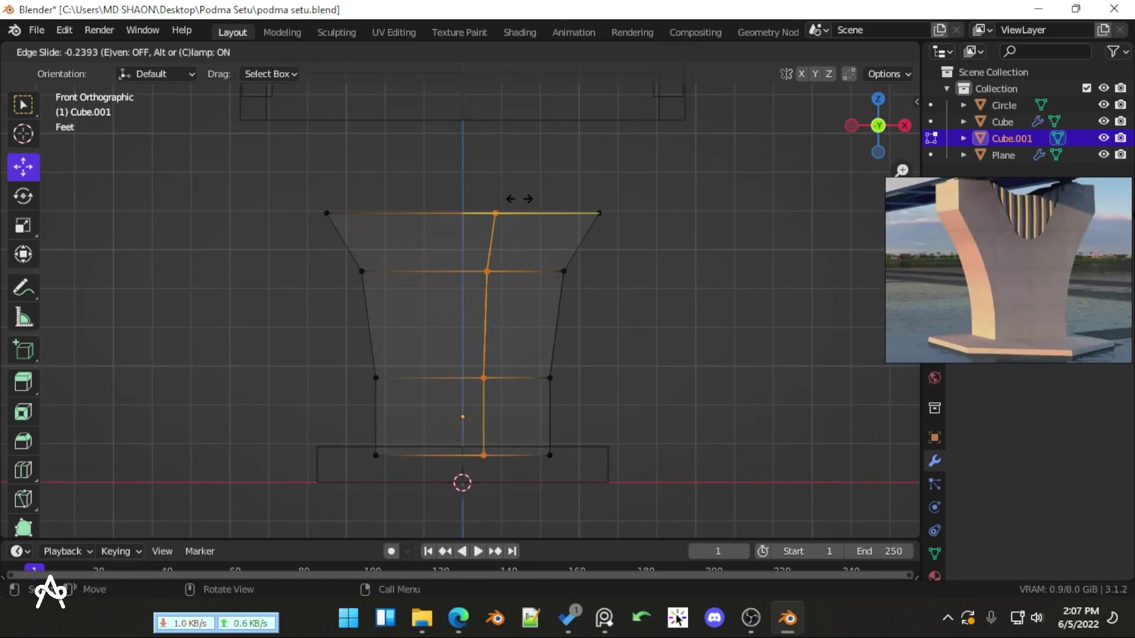
{"action": "right_click", "coordinate": [513, 197]}
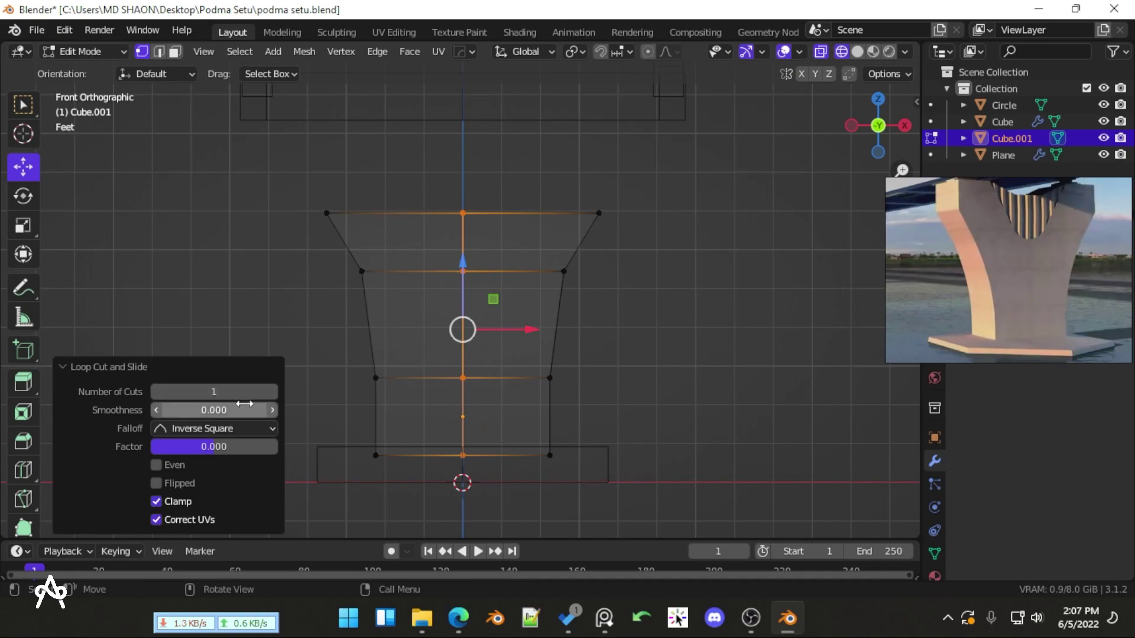
{"action": "left_click", "coordinate": [273, 392]}
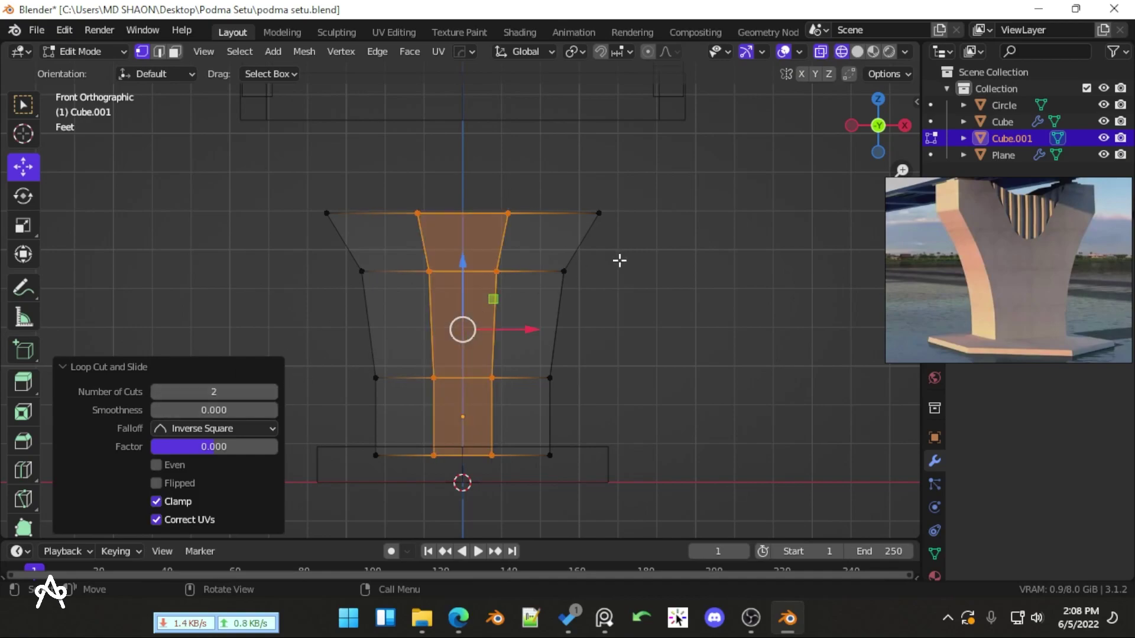
{"action": "left_click", "coordinate": [653, 241]}
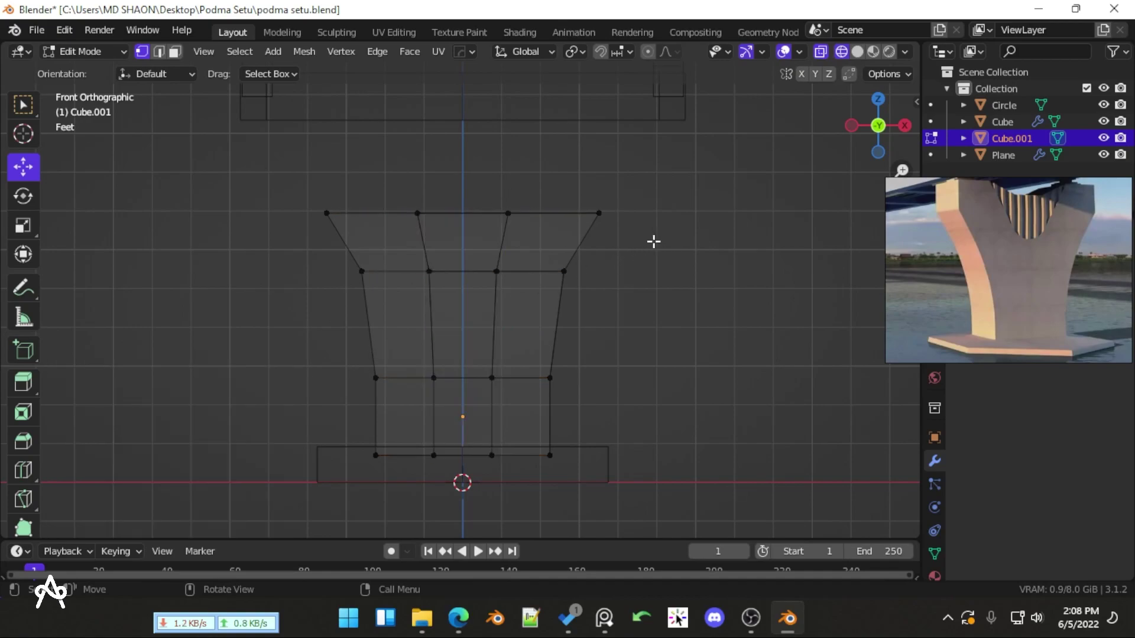
{"action": "key", "text": "ctrl+r"}
{"action": "left_click", "coordinate": [466, 215]}
{"action": "right_click", "coordinate": [467, 212]}
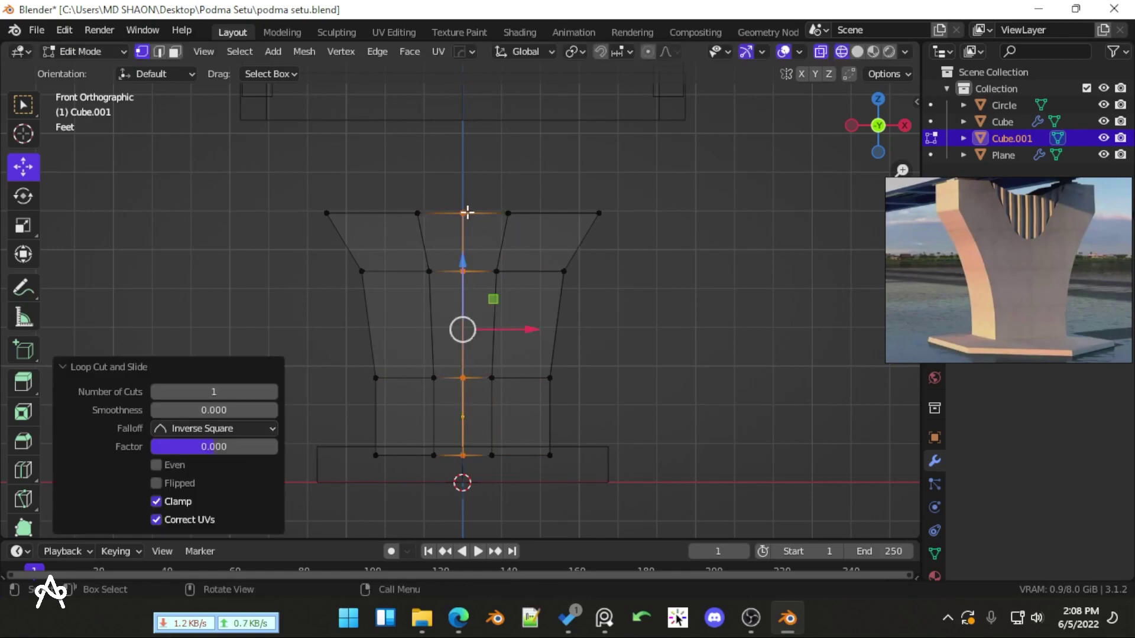
{"action": "scroll", "coordinate": [495, 192], "scroll_direction": "up", "scroll_amount": 1}
Lower the pier's top-centre vertex 10.274 inches to form the V notch
{"action": "left_click", "coordinate": [449, 144]}
{"action": "left_click_drag", "start_coordinate": [448, 144], "coordinate": [484, 212]}
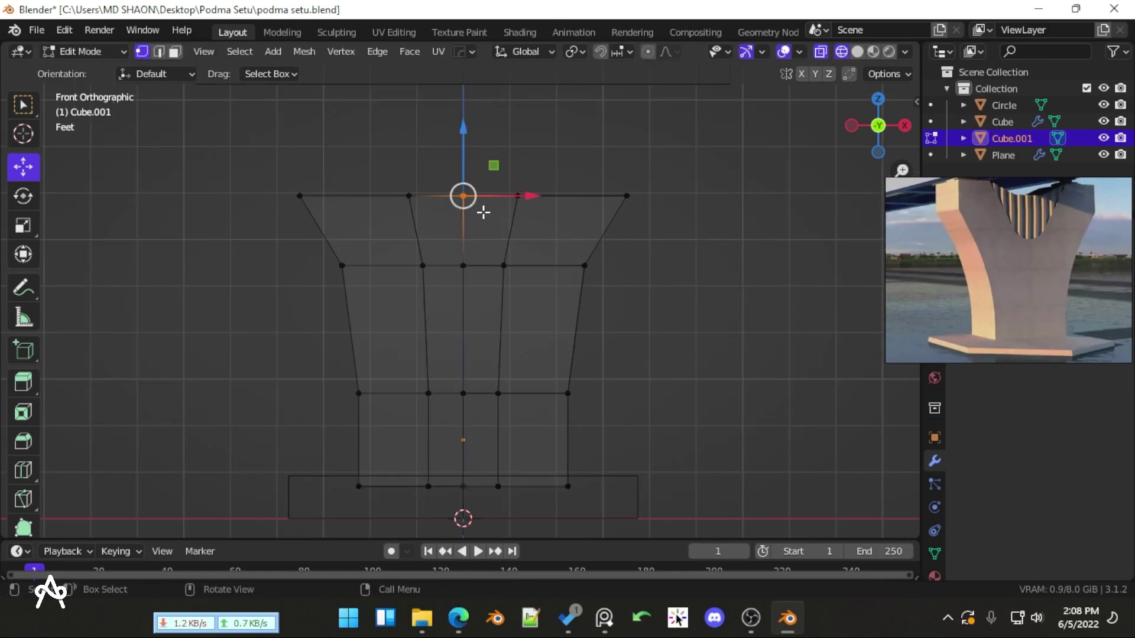
{"action": "left_click_drag", "start_coordinate": [464, 132], "coordinate": [497, 162]}
Turn off X-ray and narrow the notch vertex front-to-back along Y
{"action": "key", "text": "alt+z"}
{"action": "scroll", "coordinate": [517, 221], "scroll_direction": "down", "scroll_amount": 2}
{"action": "middle_click_drag", "start_coordinate": [517, 221], "coordinate": [341, 274]}
{"action": "scroll", "coordinate": [627, 256], "scroll_direction": "up", "scroll_amount": 5}
{"action": "middle_click_drag", "start_coordinate": [535, 275], "coordinate": [484, 296]}
{"action": "key", "text": "s"}
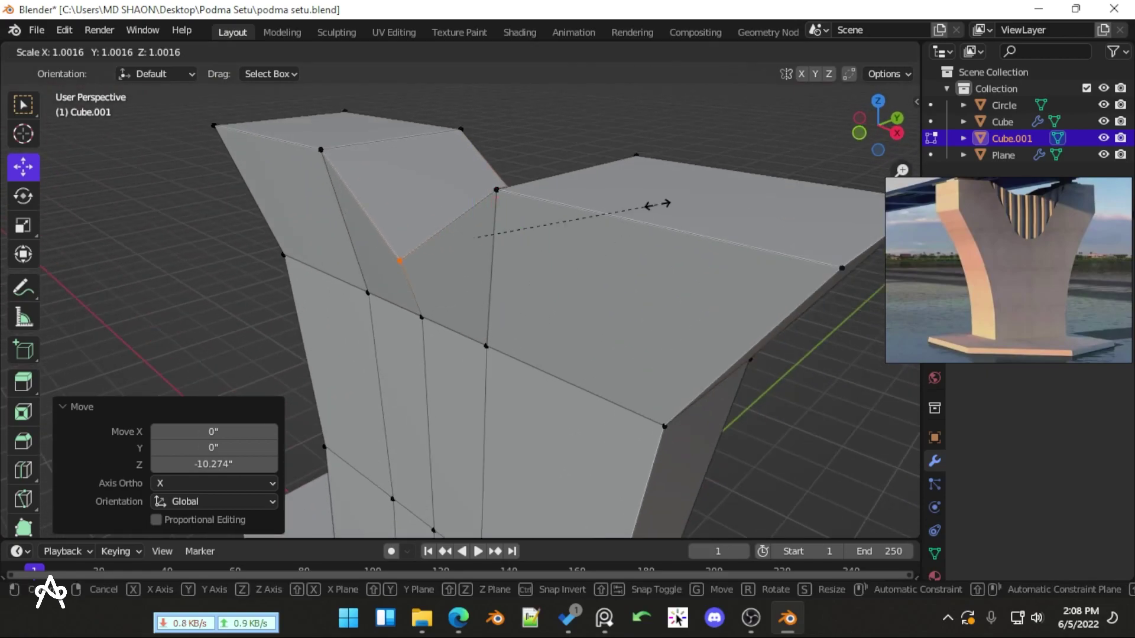
{"action": "key", "text": "y"}
{"action": "left_click", "coordinate": [628, 210]}
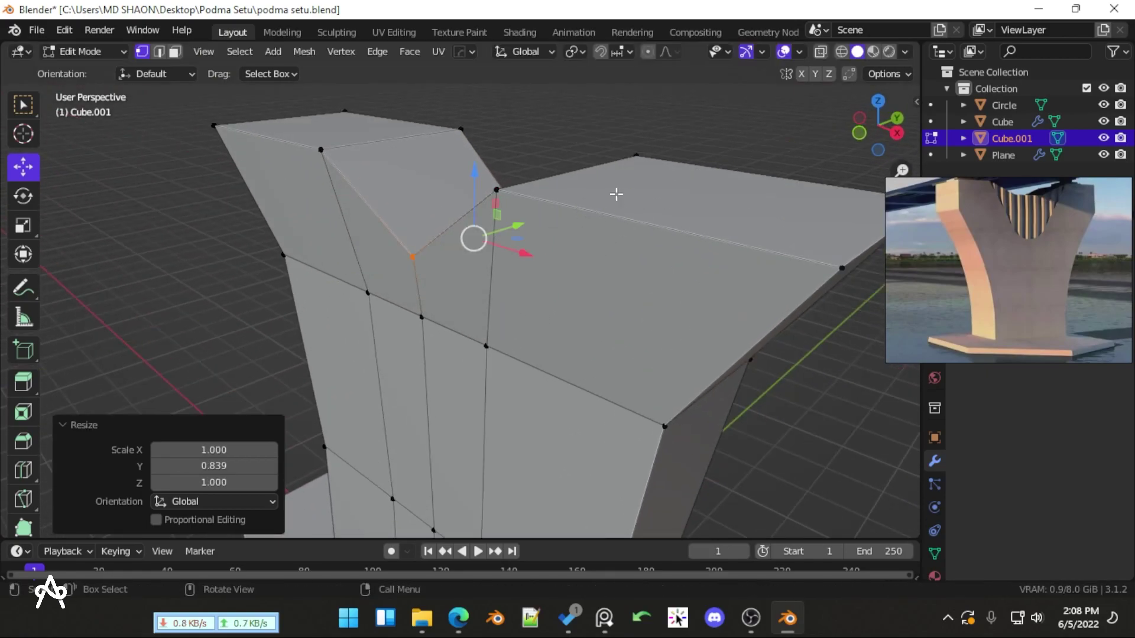
Extrude the pier arms' top faces about 16 inches straight up and return to Object Mode
{"action": "key", "text": "3"}
{"action": "left_click", "coordinate": [329, 125]}
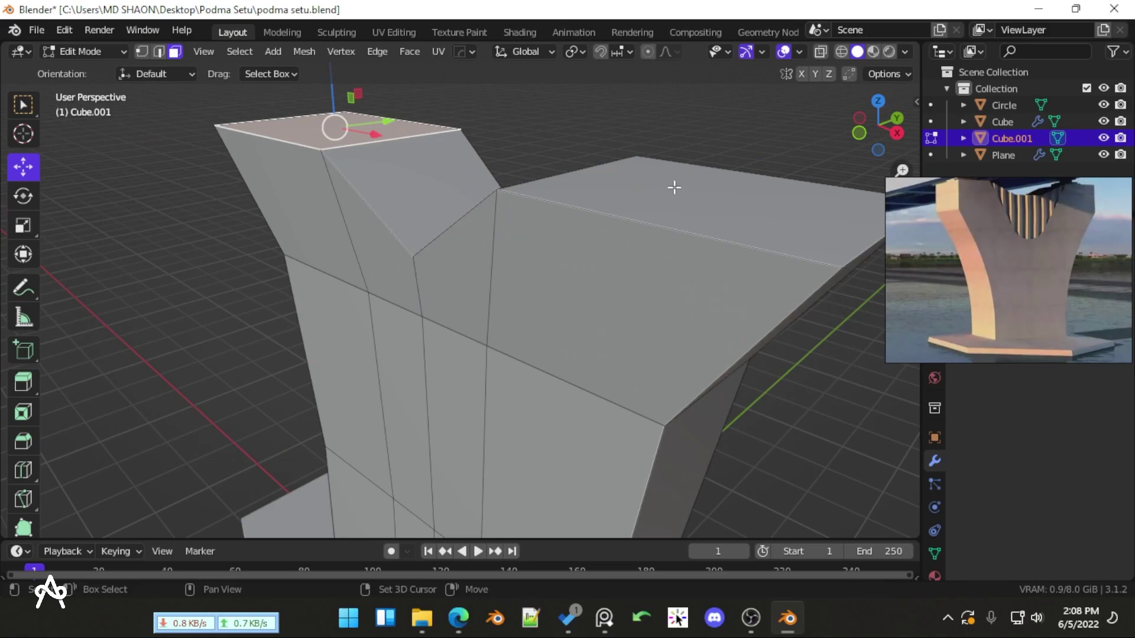
{"action": "scroll", "coordinate": [674, 188], "scroll_direction": "down", "scroll_amount": 5}
{"action": "key", "text": "e"}
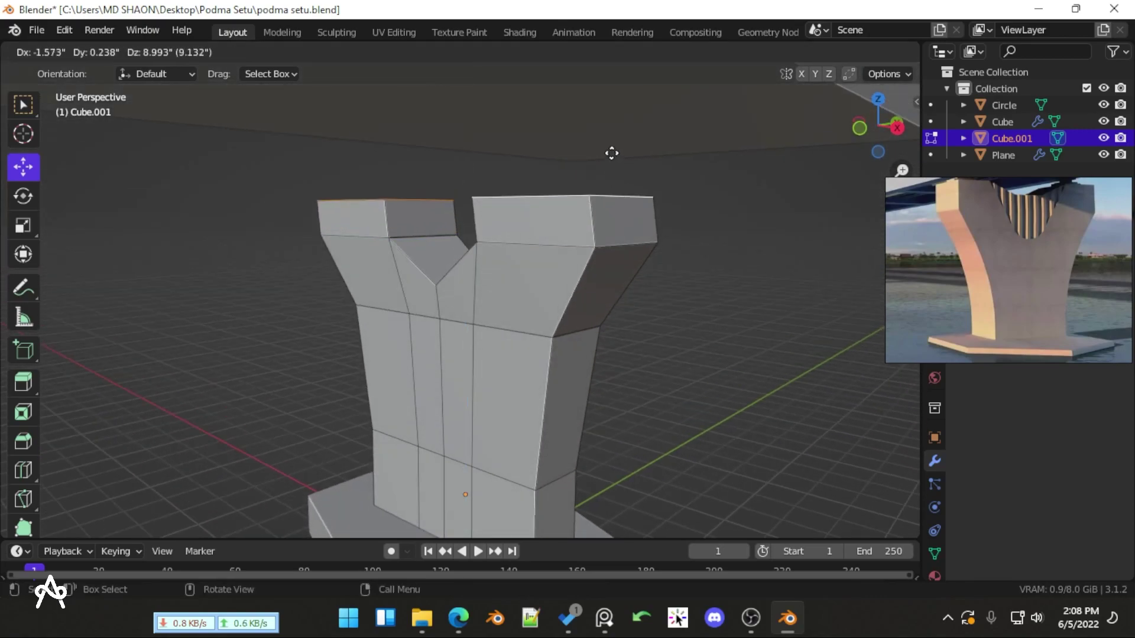
{"action": "key", "text": "z"}
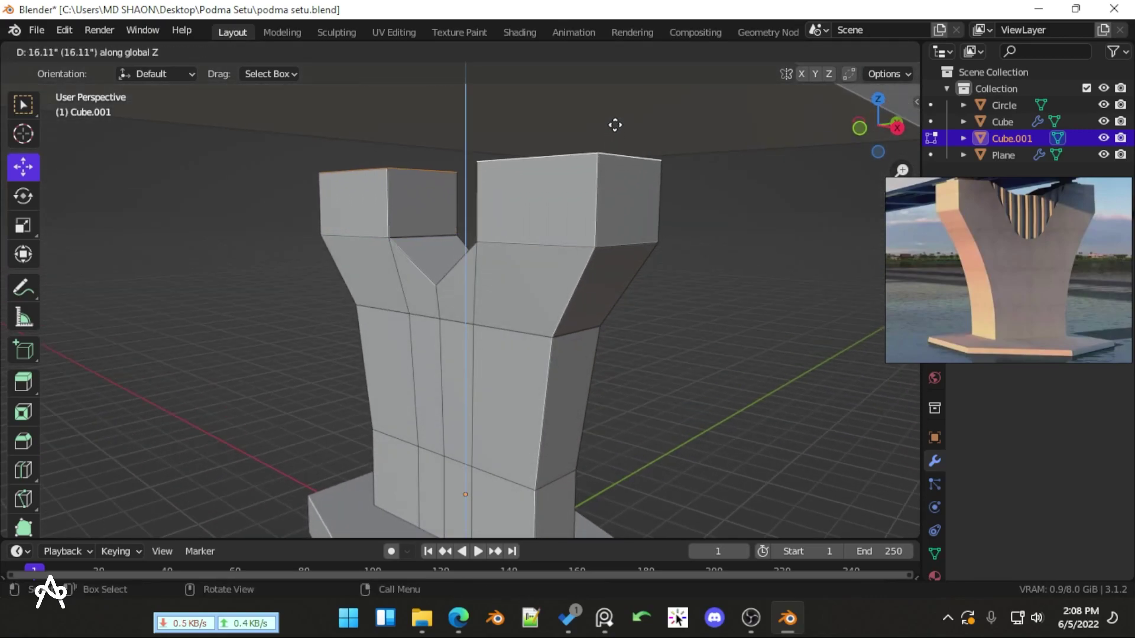
{"action": "left_click", "coordinate": [615, 134]}
{"action": "key", "text": "Tab"}
{"action": "key", "text": "KP_1"}
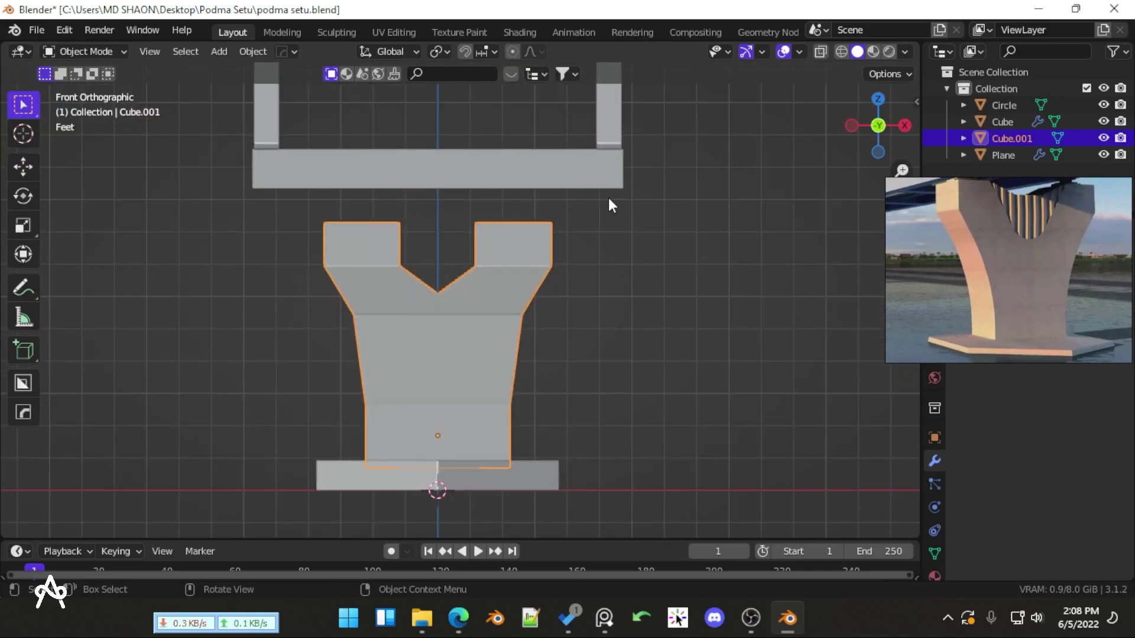
In Edit Mode, select the top edge of the pier's lower-left front face where it flares
{"action": "scroll", "coordinate": [608, 203], "scroll_direction": "up", "scroll_amount": 3}
{"action": "scroll", "coordinate": [495, 246], "scroll_direction": "down", "scroll_amount": 3}
{"action": "middle_click_drag", "start_coordinate": [494, 246], "coordinate": [543, 292]}
{"action": "scroll", "coordinate": [385, 332], "scroll_direction": "up", "scroll_amount": 3}
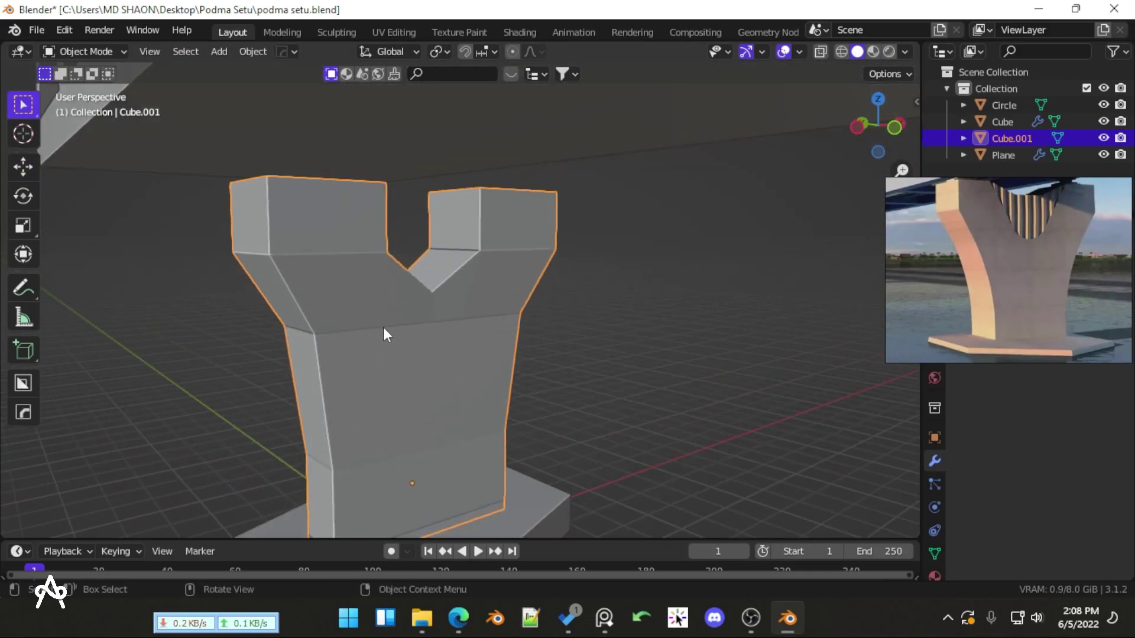
{"action": "key", "text": "Tab"}
{"action": "scroll", "coordinate": [410, 314], "scroll_direction": "up", "scroll_amount": 4}
{"action": "left_click", "coordinate": [275, 349]}
{"action": "middle_click_drag", "start_coordinate": [342, 343], "coordinate": [389, 311], "text": "shift"}
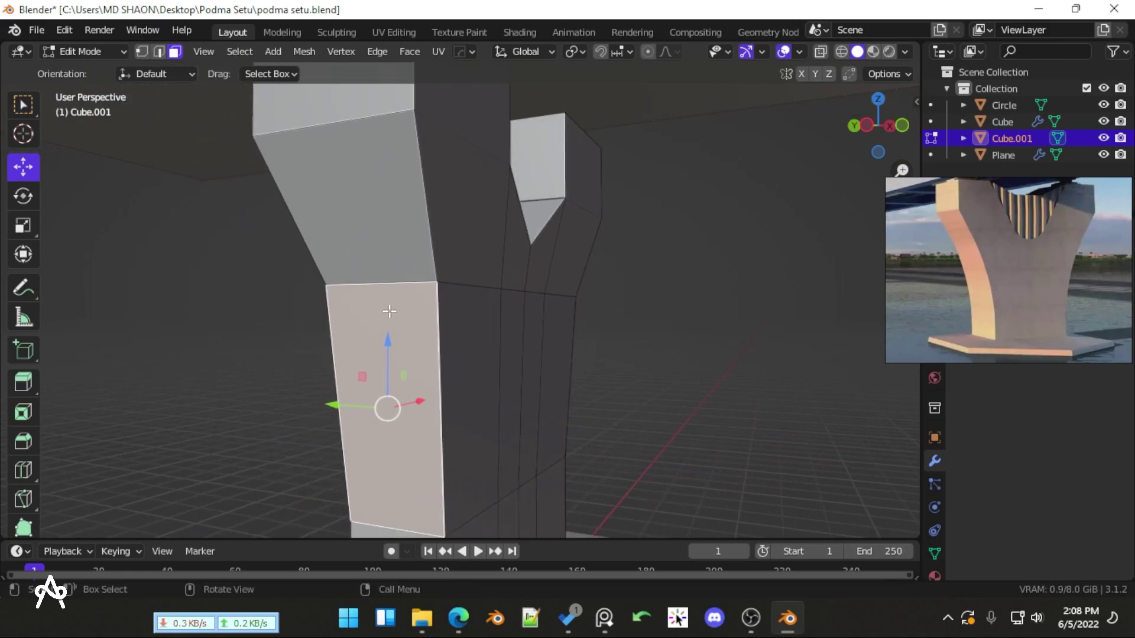
{"action": "left_click", "coordinate": [366, 283]}
Bevel the selected flare edge so the side curves into the arm
{"action": "middle_click_drag", "start_coordinate": [516, 294], "coordinate": [491, 302]}
{"action": "right_click", "coordinate": [579, 286]}
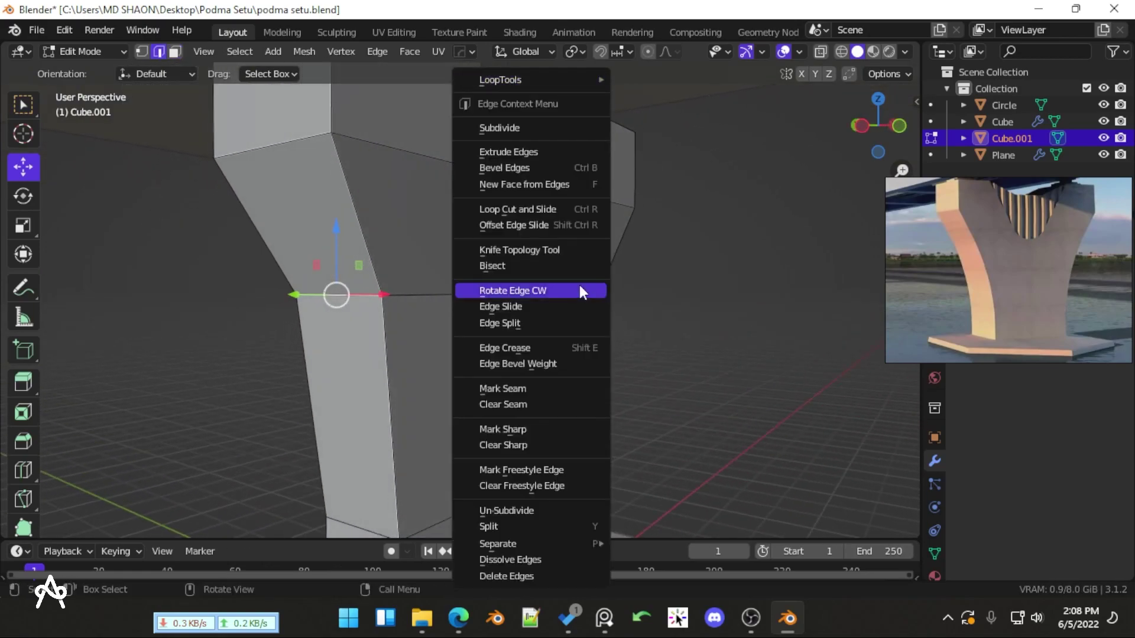
{"action": "middle_click_drag", "start_coordinate": [707, 294], "coordinate": [465, 283]}
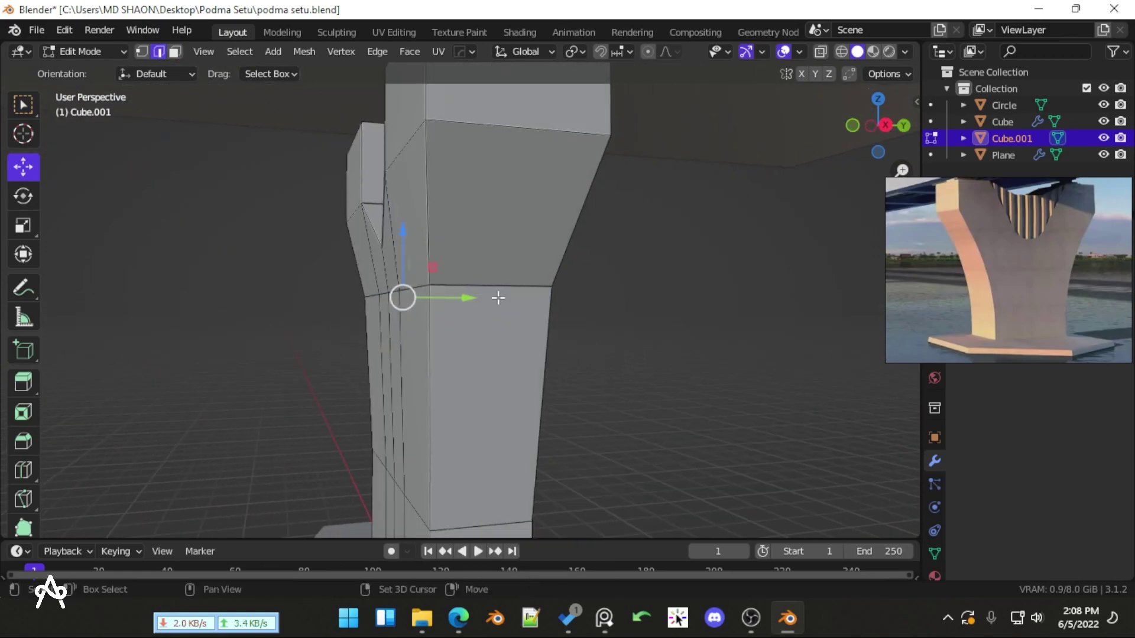
{"action": "right_click", "coordinate": [698, 280]}
{"action": "left_click", "coordinate": [719, 135]}
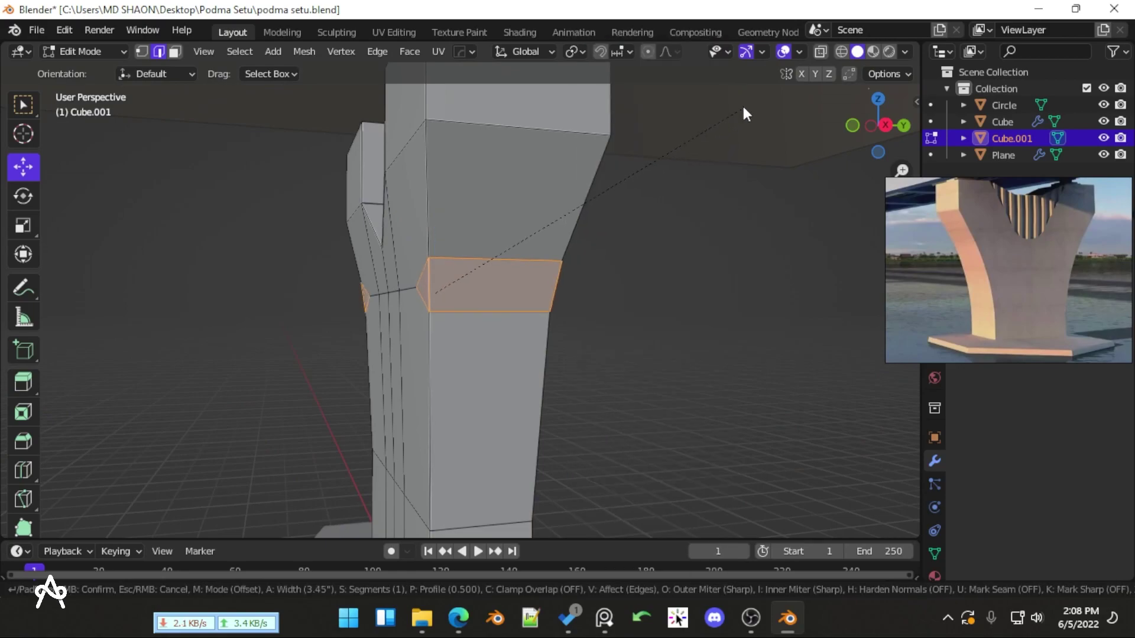
{"action": "left_click", "coordinate": [755, 69]}
Back in Object Mode, set the pier's shading to Shade Flat
{"action": "key", "text": "Tab"}
{"action": "scroll", "coordinate": [674, 245], "scroll_direction": "down", "scroll_amount": 3}
{"action": "middle_click_drag", "start_coordinate": [674, 245], "coordinate": [542, 310]}
{"action": "left_click", "coordinate": [519, 308]}
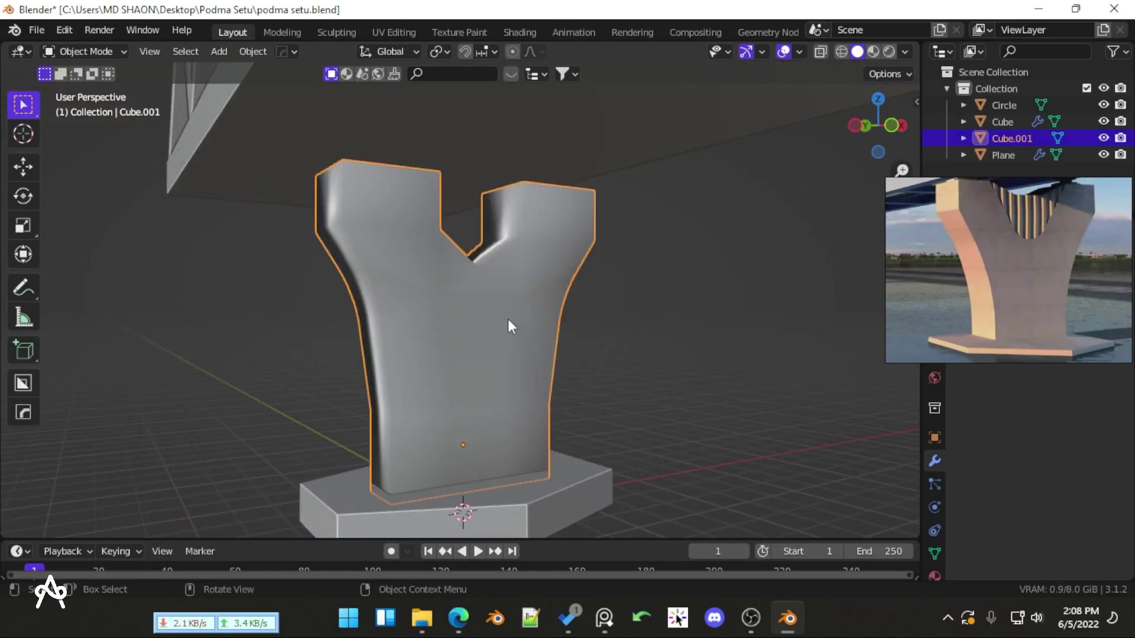
{"action": "right_click", "coordinate": [511, 314]}
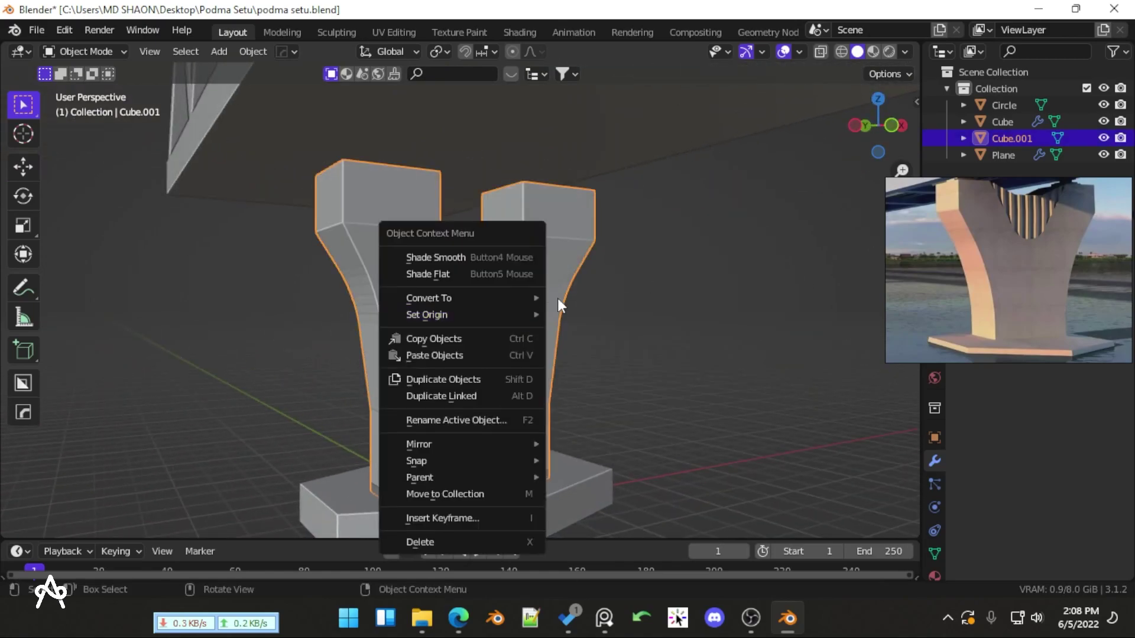
{"action": "middle_click_drag", "start_coordinate": [732, 260], "coordinate": [516, 322]}
Scale the middle waist edge along X to soften the pier's flare
{"action": "key", "text": "Tab"}
{"action": "scroll", "coordinate": [516, 321], "scroll_direction": "up", "scroll_amount": 4}
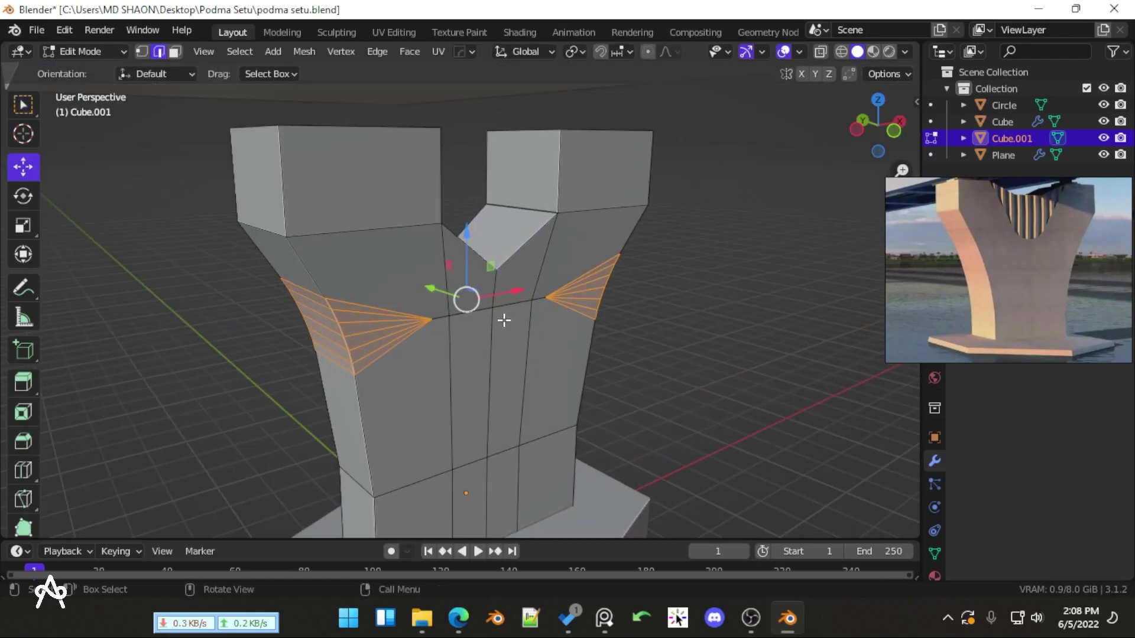
{"action": "left_click", "coordinate": [524, 329]}
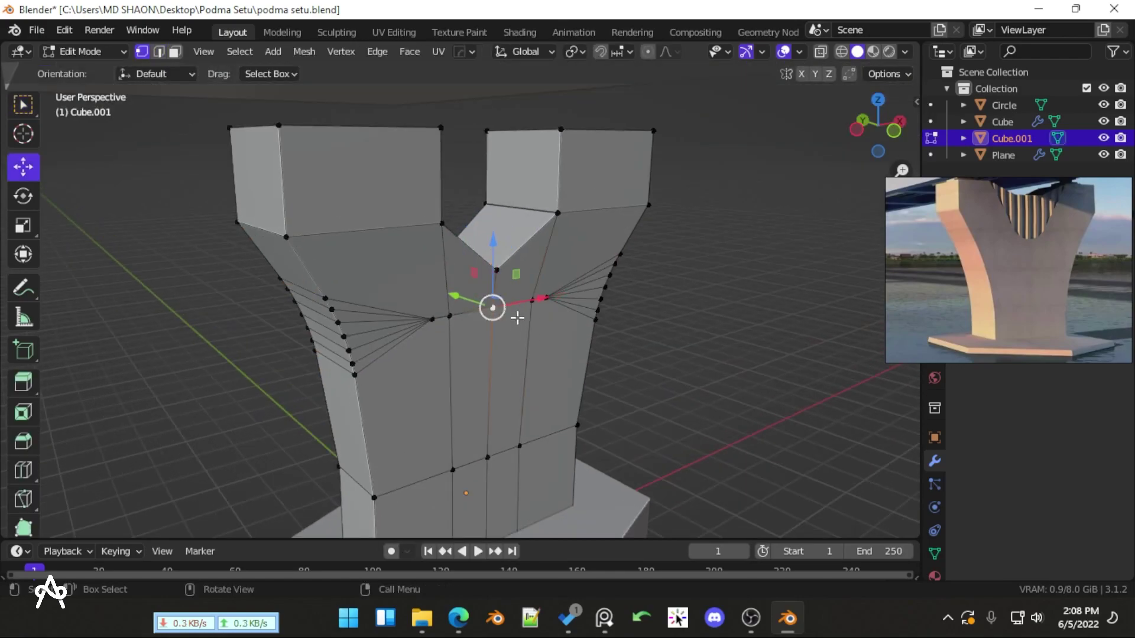
{"action": "scroll", "coordinate": [517, 318], "scroll_direction": "up", "scroll_amount": 2}
{"action": "middle_click_drag", "start_coordinate": [547, 321], "coordinate": [710, 384]}
{"action": "scroll", "coordinate": [529, 329], "scroll_direction": "up", "scroll_amount": 3}
{"action": "key", "text": "s"}
{"action": "key", "text": "x"}
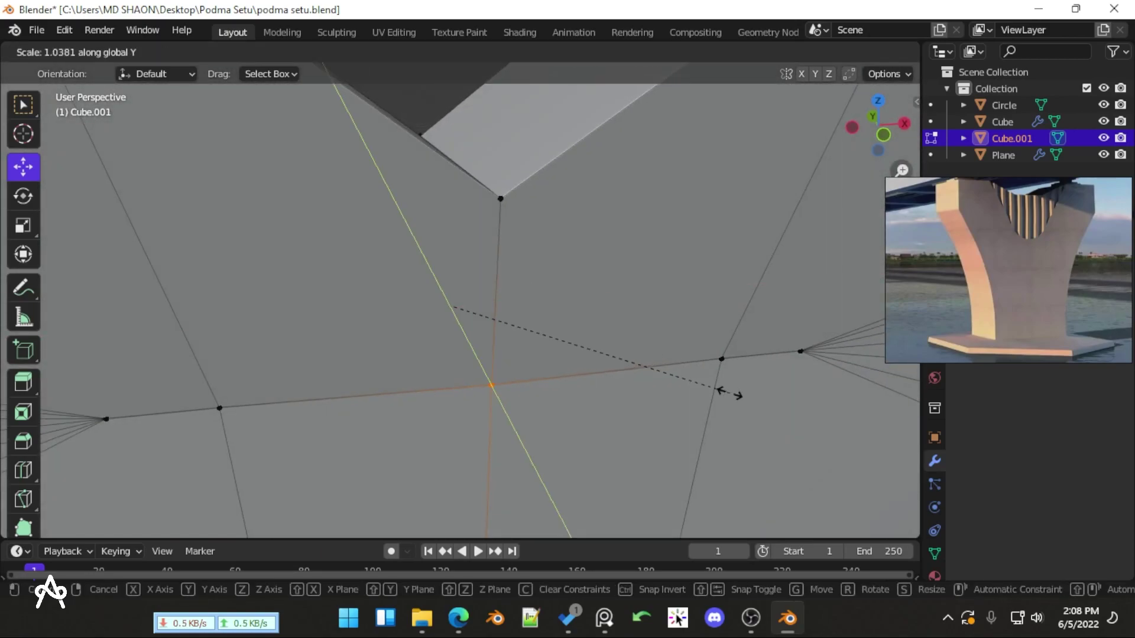
{"action": "left_click", "coordinate": [733, 391]}
{"action": "scroll", "coordinate": [738, 377], "scroll_direction": "down", "scroll_amount": 3}
{"action": "key", "text": "Tab"}
{"action": "scroll", "coordinate": [742, 374], "scroll_direction": "down", "scroll_amount": 3}
{"action": "middle_click_drag", "start_coordinate": [742, 375], "coordinate": [677, 362]}
{"action": "key", "text": "Tab"}
{"action": "key", "text": "Tab"}
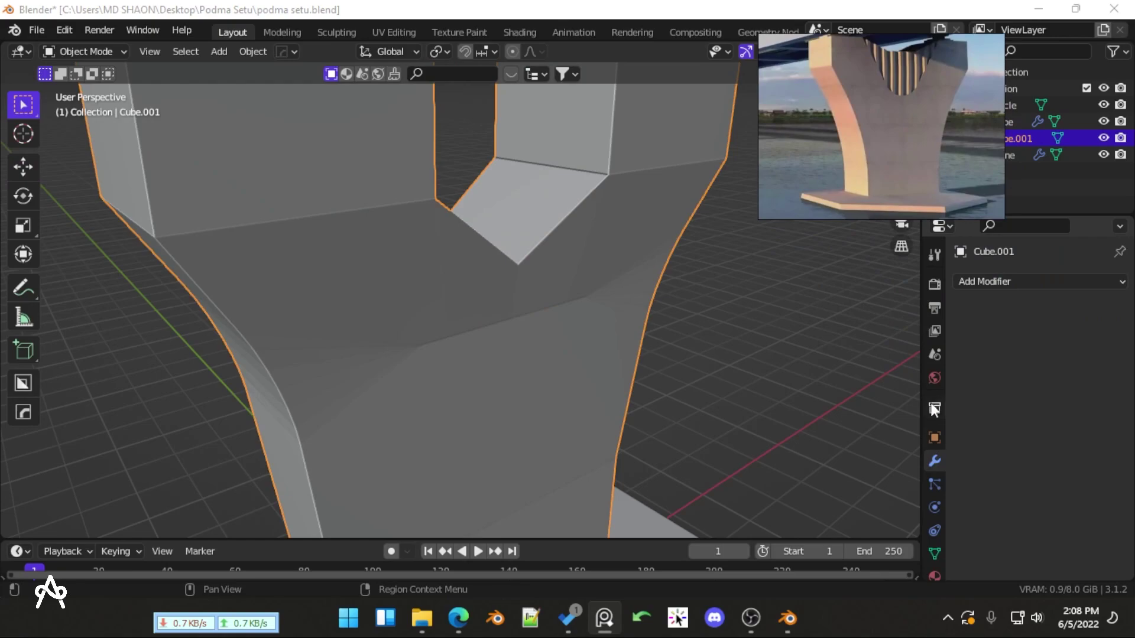
Expand Normals in the pier mesh's Object Data properties to show Auto Smooth at 30°
{"action": "left_click", "coordinate": [934, 438]}
{"action": "left_click", "coordinate": [935, 408]}
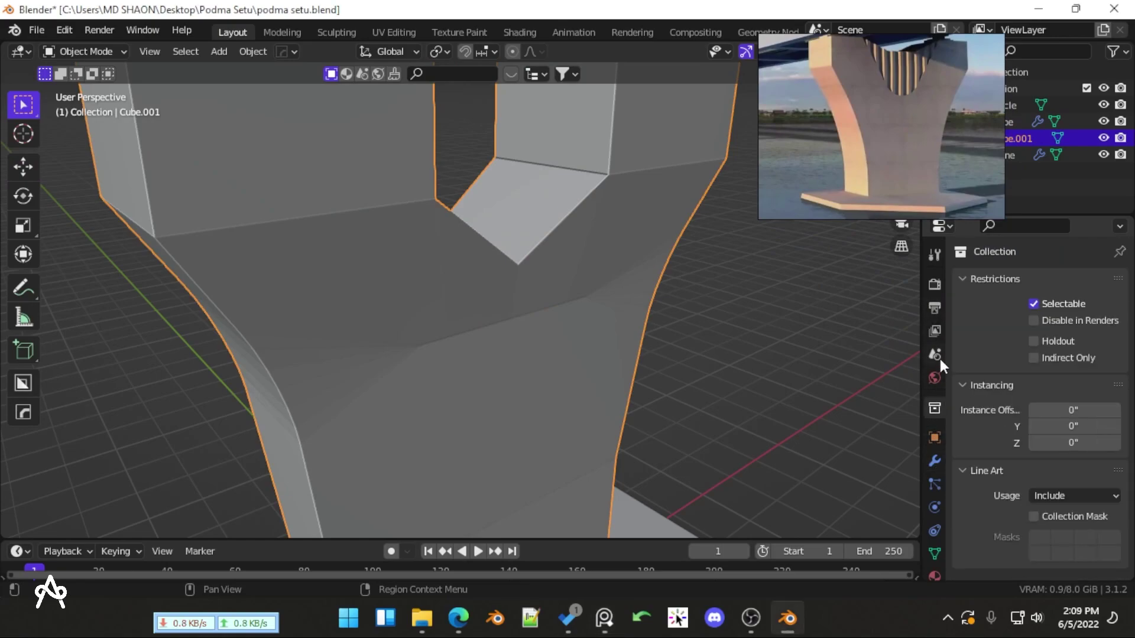
{"action": "left_click", "coordinate": [935, 355]}
{"action": "scroll", "coordinate": [975, 403], "scroll_direction": "down", "scroll_amount": 3}
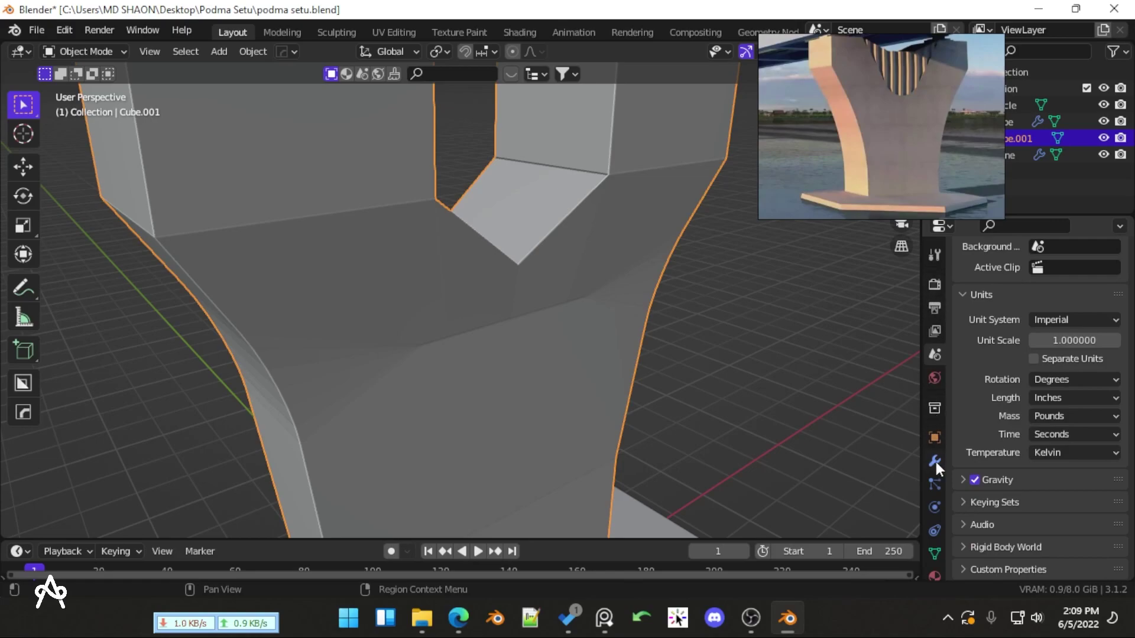
{"action": "left_click", "coordinate": [934, 552]}
{"action": "scroll", "coordinate": [1029, 477], "scroll_direction": "down", "scroll_amount": 2}
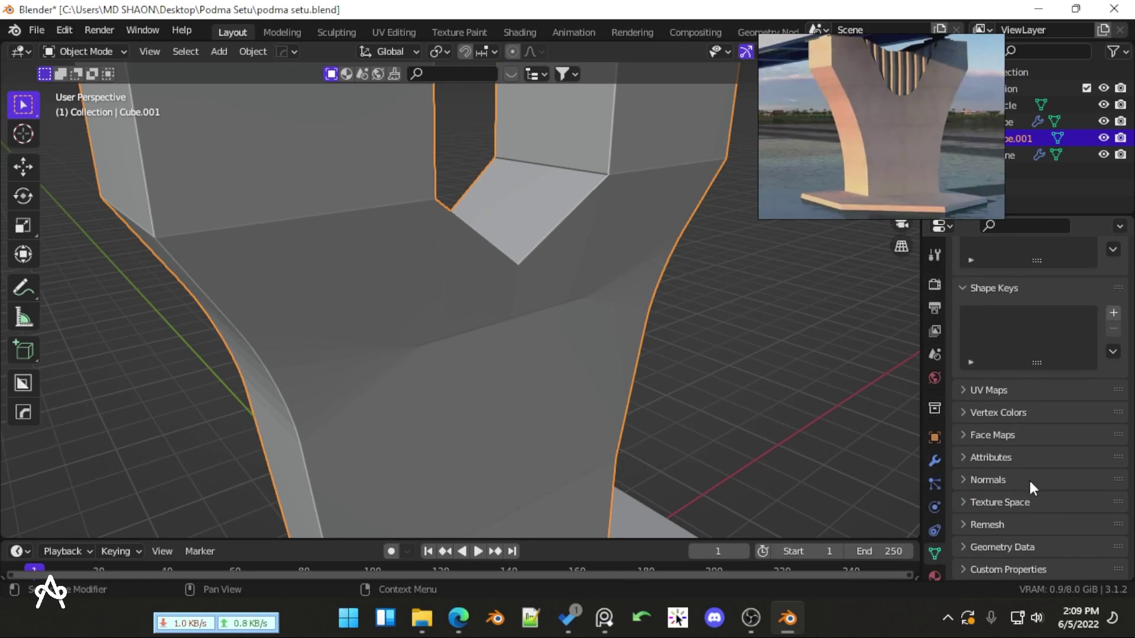
{"action": "left_click", "coordinate": [975, 480]}
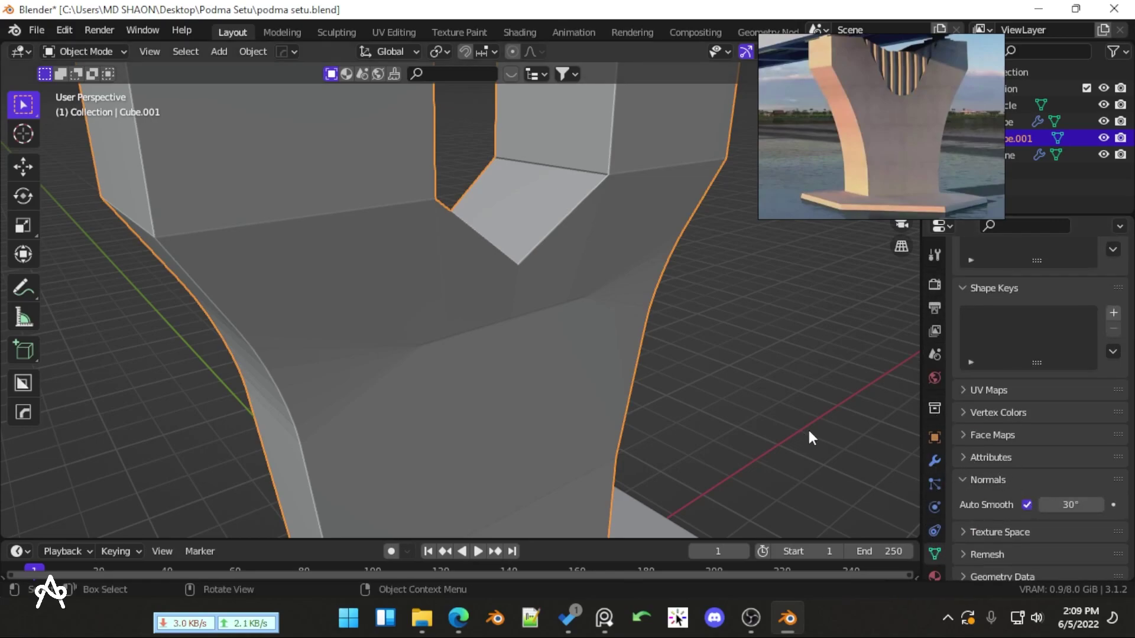
Select the edge path across the pier's waist and move it along X
{"action": "key", "text": "Tab"}
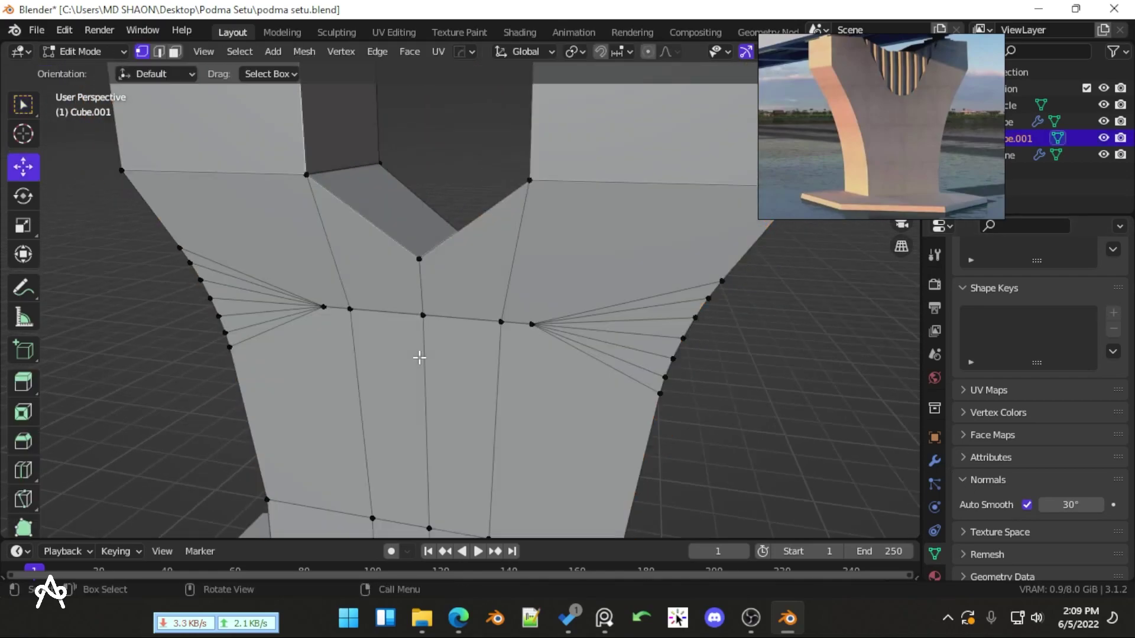
{"action": "left_click", "coordinate": [344, 307], "text": "ctrl"}
{"action": "key", "text": "g"}
{"action": "key", "text": "x"}
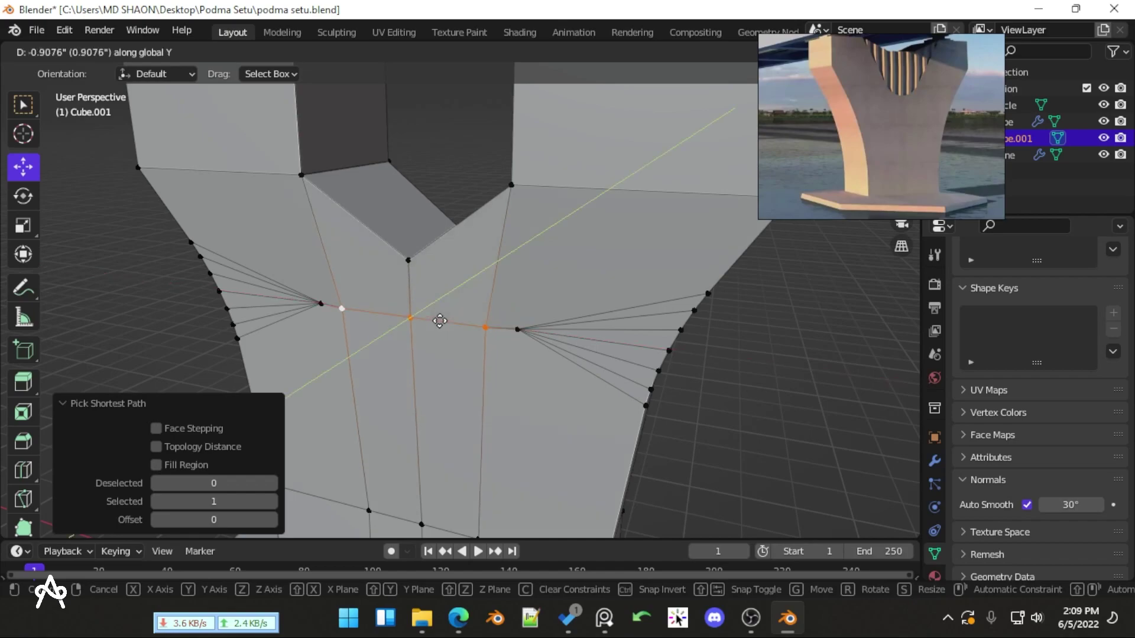
{"action": "left_click", "coordinate": [440, 321]}
{"action": "key", "text": "Tab"}
{"action": "key", "text": "Tab"}
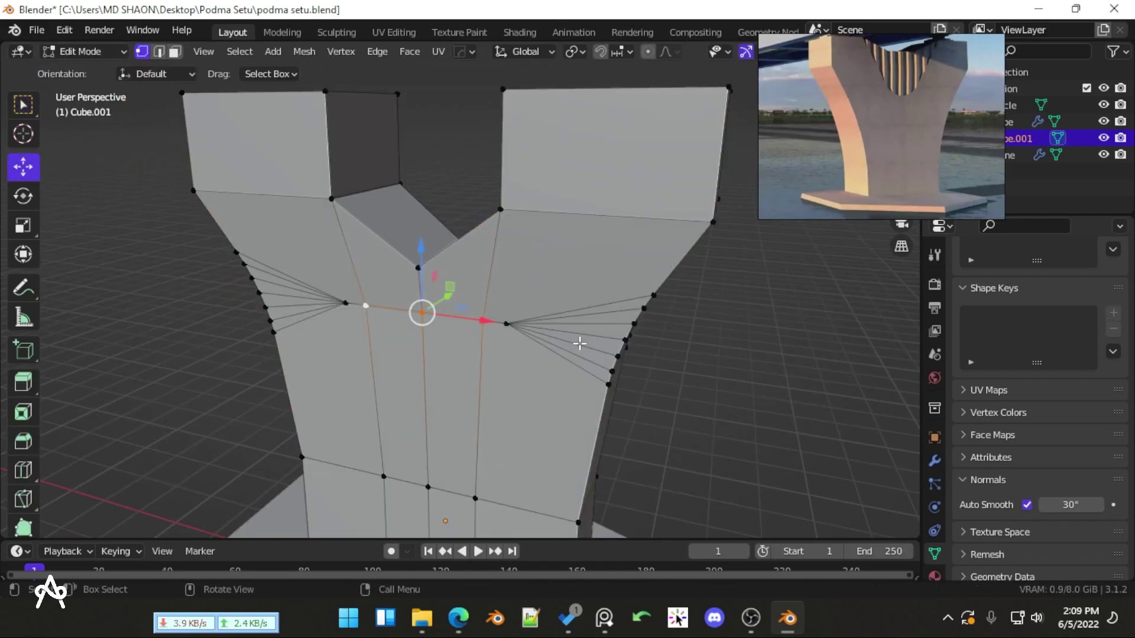
{"action": "key", "text": "Tab"}
{"action": "middle_click_drag", "start_coordinate": [623, 349], "coordinate": [548, 332]}
{"action": "key", "text": "Tab"}
Raise the notch's bottom face 3.4138" and bevel its edges with 8 segments at 7.08" width
{"action": "key", "text": "KP_Decimal"}
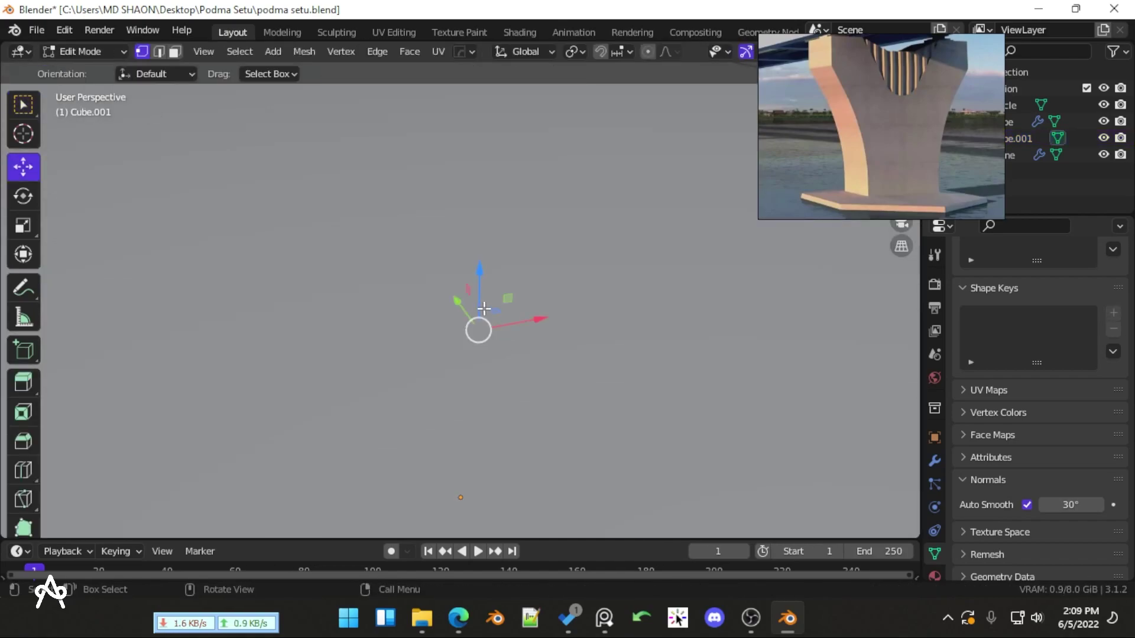
{"action": "scroll", "coordinate": [483, 308], "scroll_direction": "down", "scroll_amount": 4}
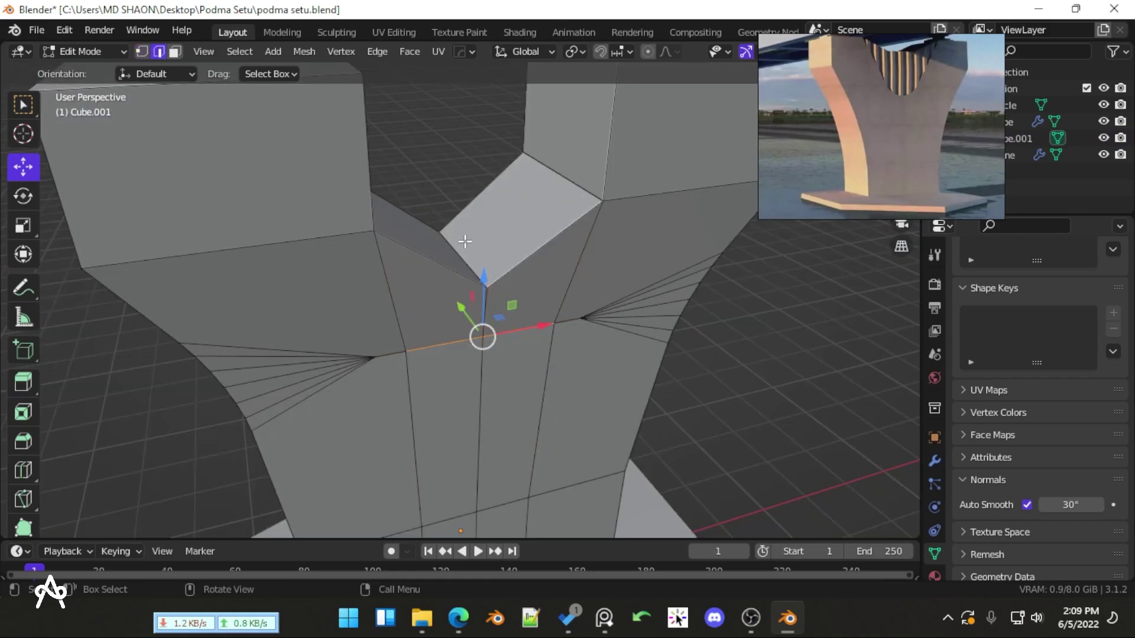
{"action": "left_click_drag", "start_coordinate": [468, 208], "coordinate": [465, 184]}
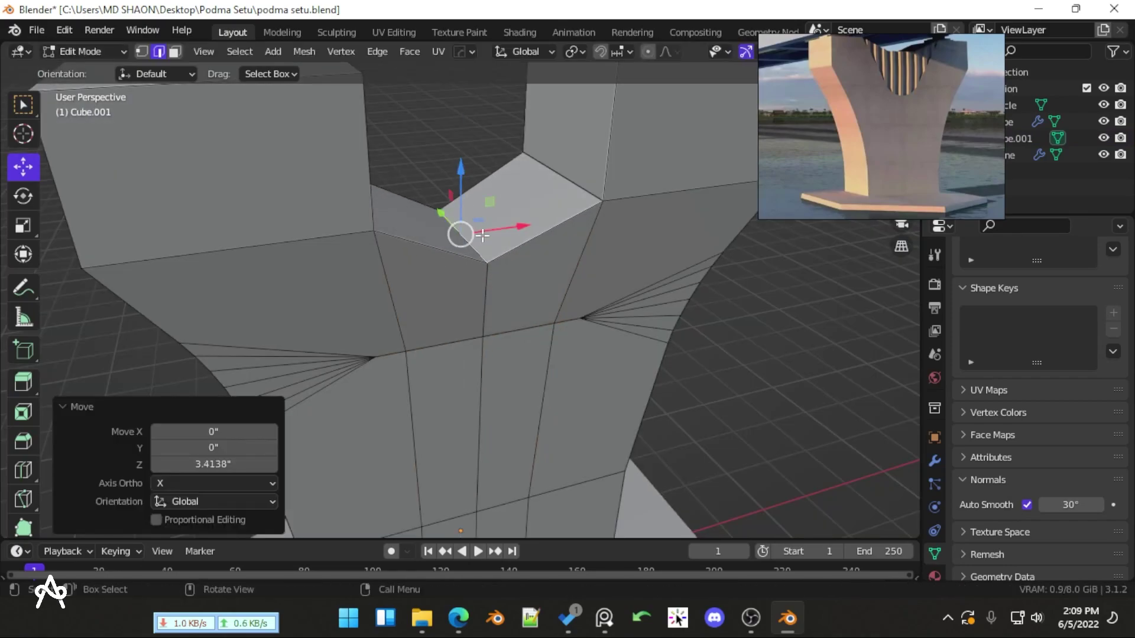
{"action": "right_click", "coordinate": [552, 211]}
{"action": "left_click", "coordinate": [551, 167]}
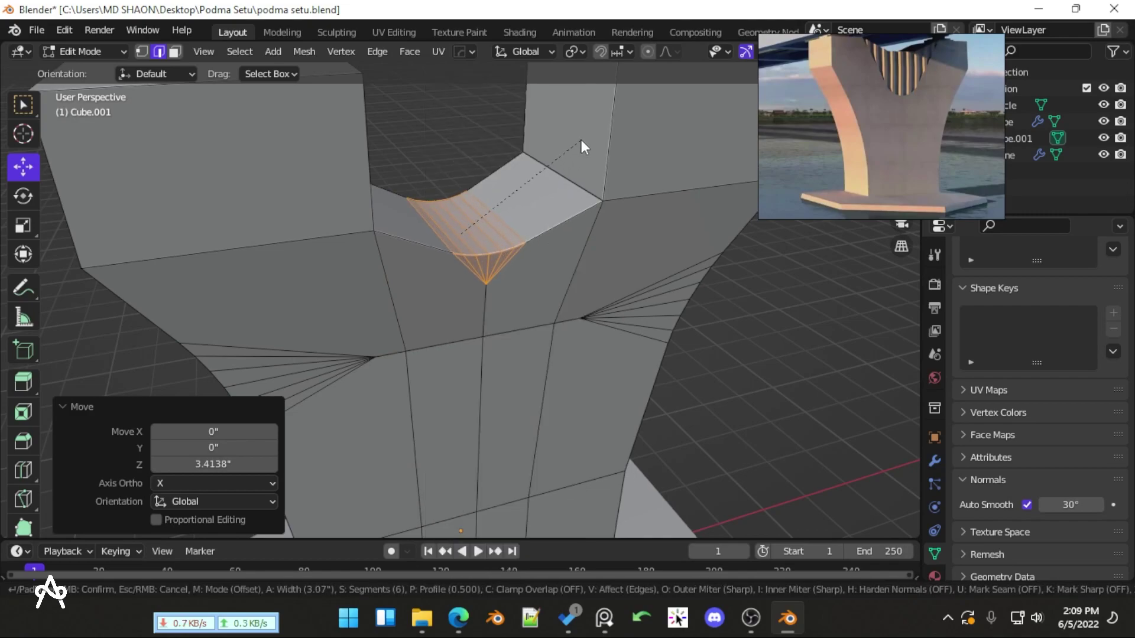
{"action": "left_click", "coordinate": [612, 109]}
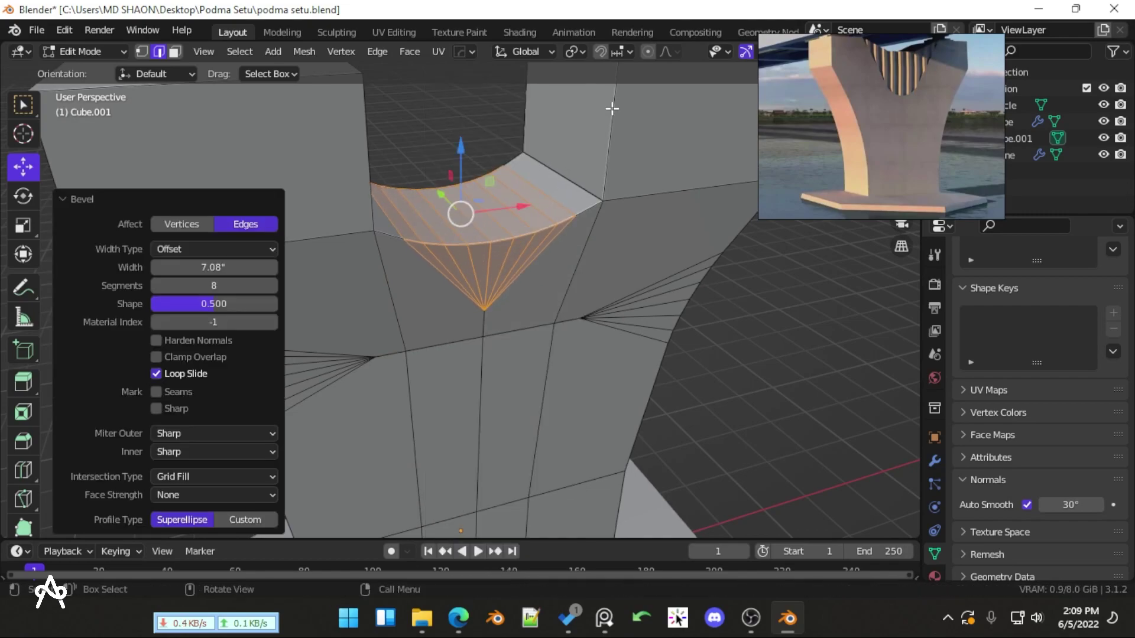
{"action": "key", "text": "Tab"}
{"action": "scroll", "coordinate": [674, 257], "scroll_direction": "down", "scroll_amount": 4}
{"action": "middle_click_drag", "start_coordinate": [571, 220], "coordinate": [514, 267]}
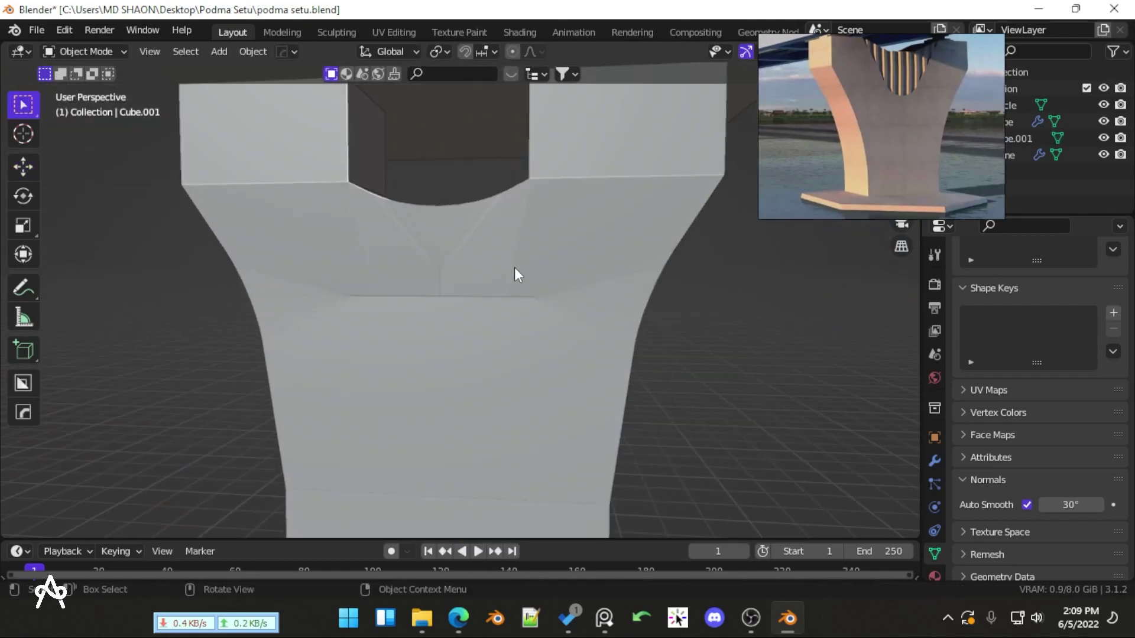
{"action": "scroll", "coordinate": [515, 267], "scroll_direction": "down", "scroll_amount": 5}
Turn off cavity shading and reselect the pier in a straight front view
{"action": "left_click", "coordinate": [536, 298]}
{"action": "middle_click_drag", "start_coordinate": [556, 303], "coordinate": [591, 284]}
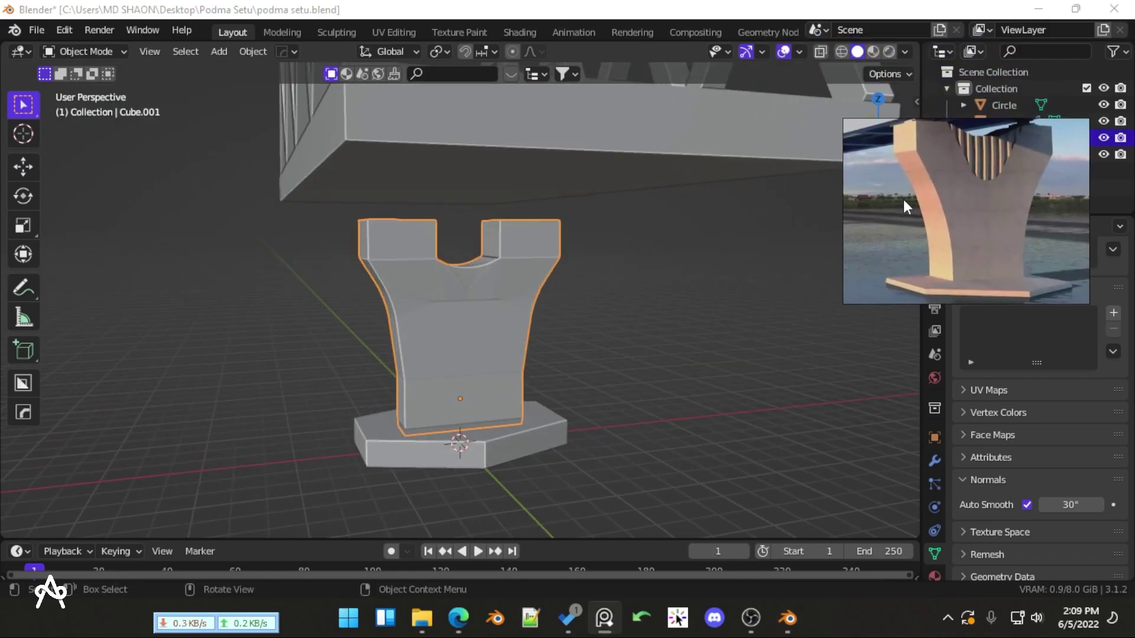
{"action": "left_click", "coordinate": [904, 51]}
{"action": "left_click", "coordinate": [811, 424]}
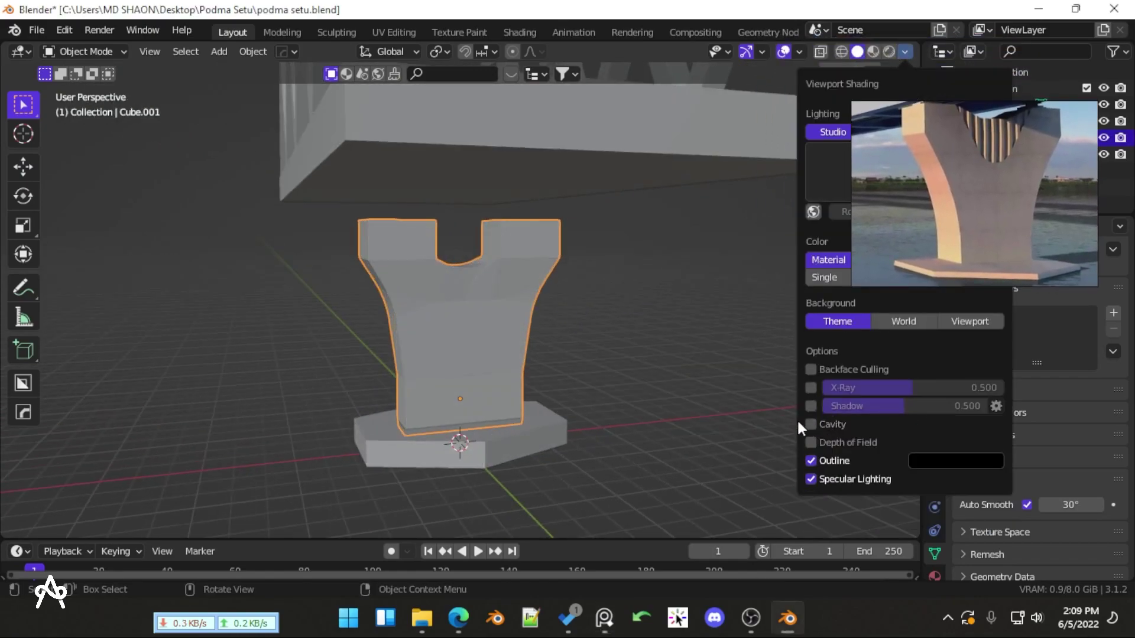
{"action": "key", "text": "alt+a"}
{"action": "mouse_move", "coordinate": [538, 310]}
{"action": "middle_mouse_down"}
{"action": "mouse_move", "coordinate": [430, 300]}
{"action": "mouse_move", "coordinate": [651, 307]}
{"action": "mouse_move", "coordinate": [468, 322]}
{"action": "mouse_move", "coordinate": [613, 339]}
{"action": "mouse_move", "coordinate": [481, 324]}
{"action": "mouse_move", "coordinate": [464, 334]}
{"action": "mouse_move", "coordinate": [494, 346]}
{"action": "middle_mouse_up"}
{"action": "left_click", "coordinate": [469, 321]}
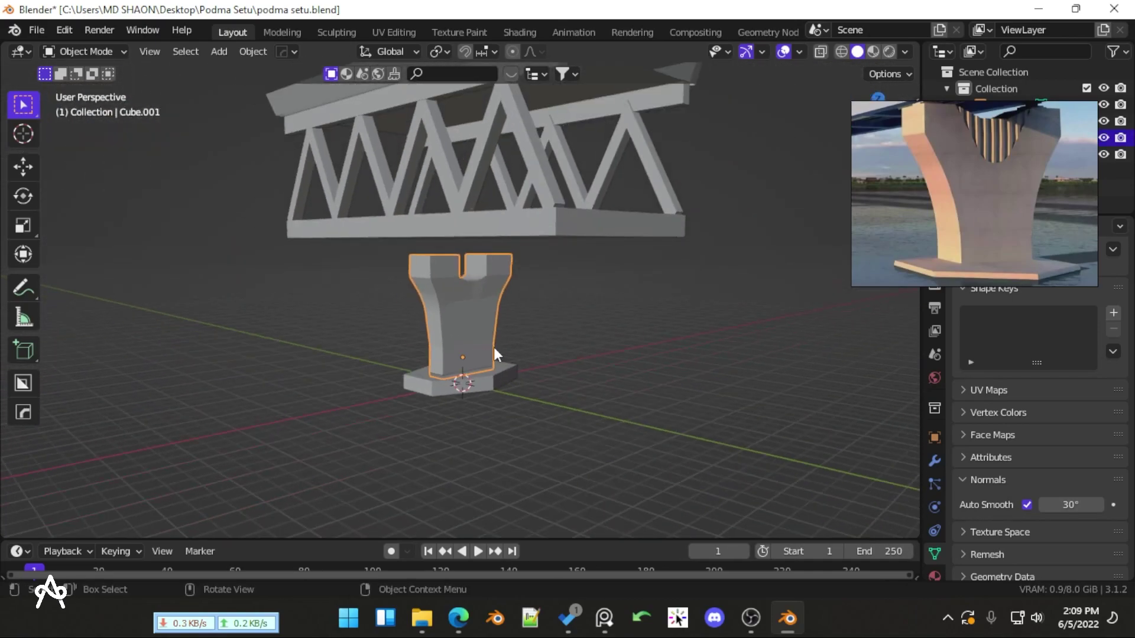
{"action": "key", "text": "KP_1"}
{"action": "scroll", "coordinate": [495, 346], "scroll_direction": "up", "scroll_amount": 3}
In wireframe, box-select the pier's upper vertices and raise them 15.164" along Z
{"action": "key", "text": "Tab"}
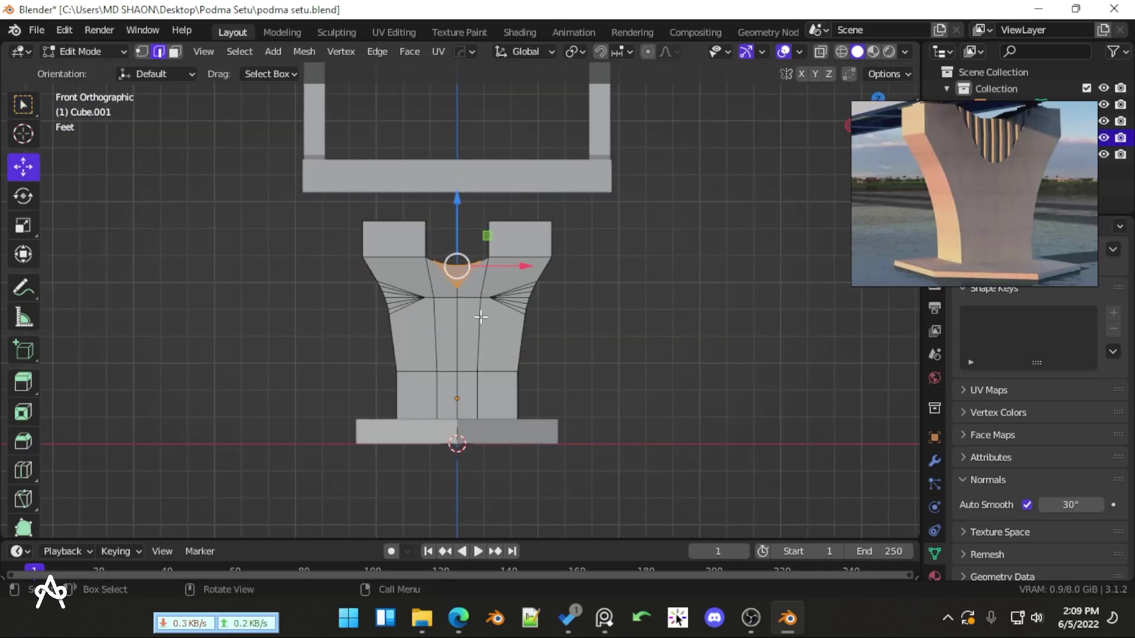
{"action": "key", "text": "shift+z"}
{"action": "left_click_drag", "start_coordinate": [243, 170], "coordinate": [651, 339]}
{"action": "key", "text": "g"}
{"action": "key", "text": "z"}
{"action": "left_click", "coordinate": [652, 297]}
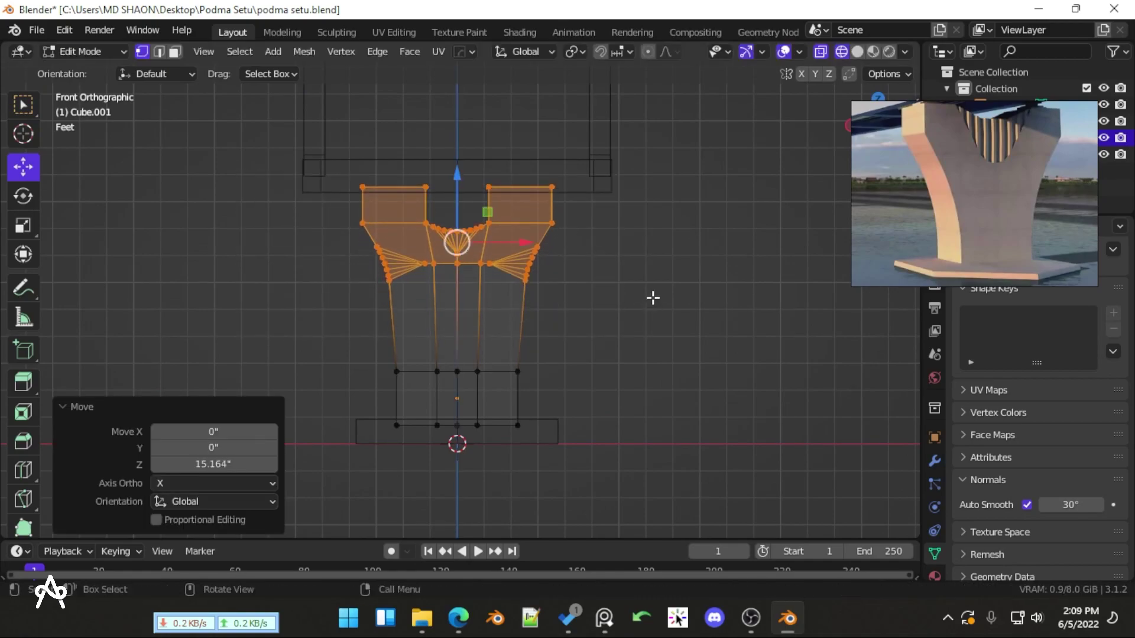
{"action": "key", "text": "shift+z"}
{"action": "key", "text": "Tab"}
{"action": "middle_click_drag", "start_coordinate": [653, 298], "coordinate": [601, 377]}
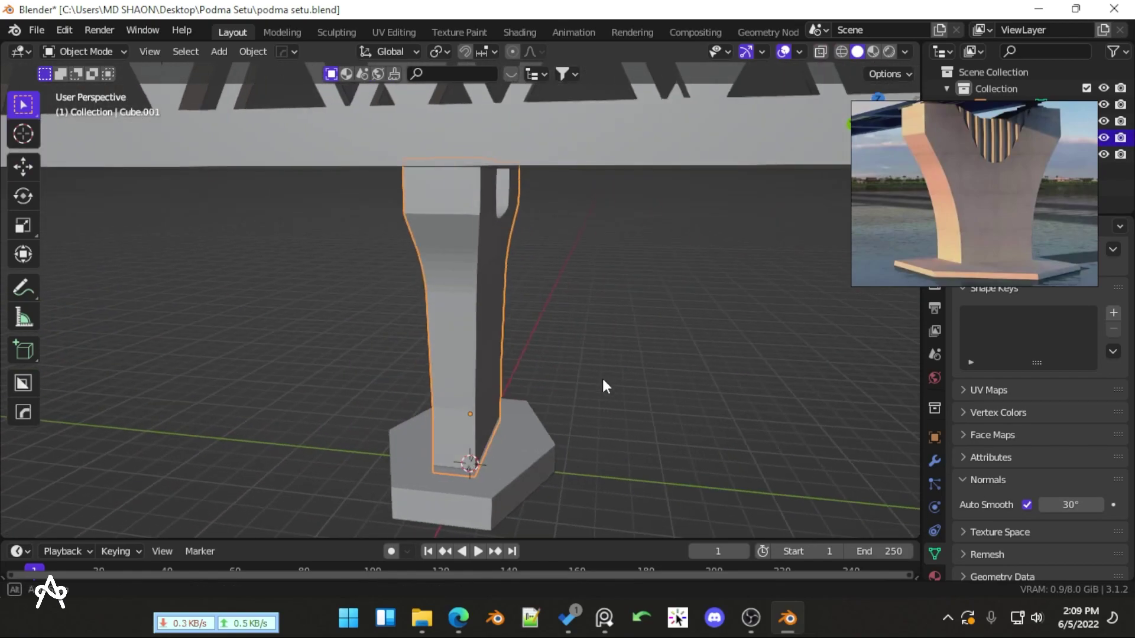
{"action": "key", "text": "Tab"}
{"action": "key", "text": "KP_1"}
{"action": "key", "text": "Tab"}
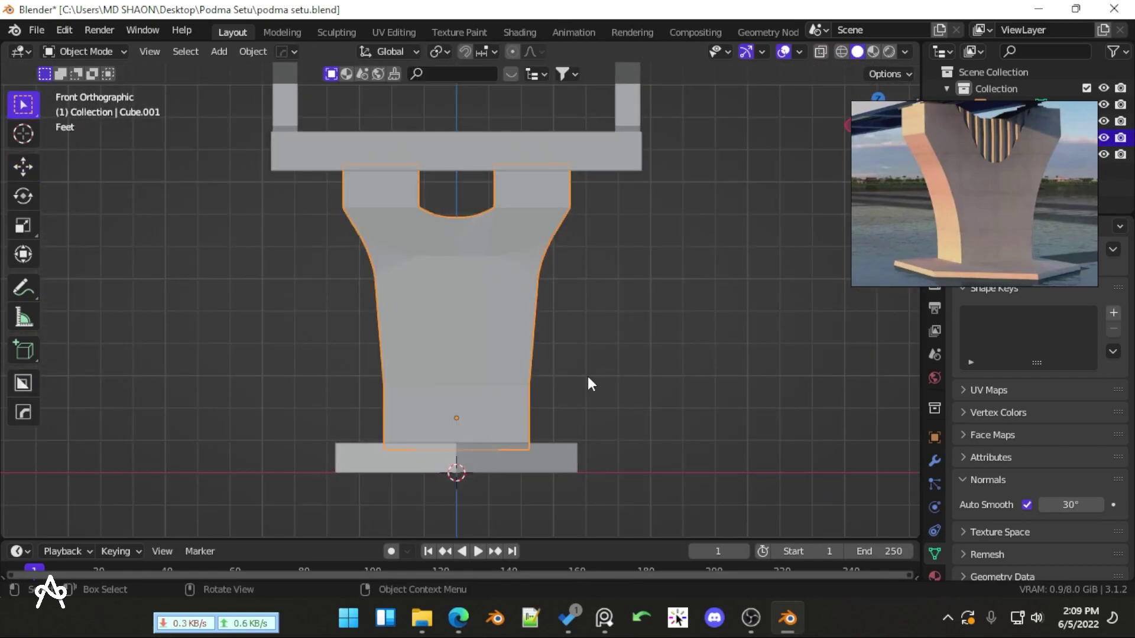
Switch to see-through wireframe and frame the truss and pier from below
{"action": "middle_click_drag", "start_coordinate": [522, 448], "coordinate": [585, 431]}
{"action": "scroll", "coordinate": [579, 434], "scroll_direction": "down", "scroll_amount": 3}
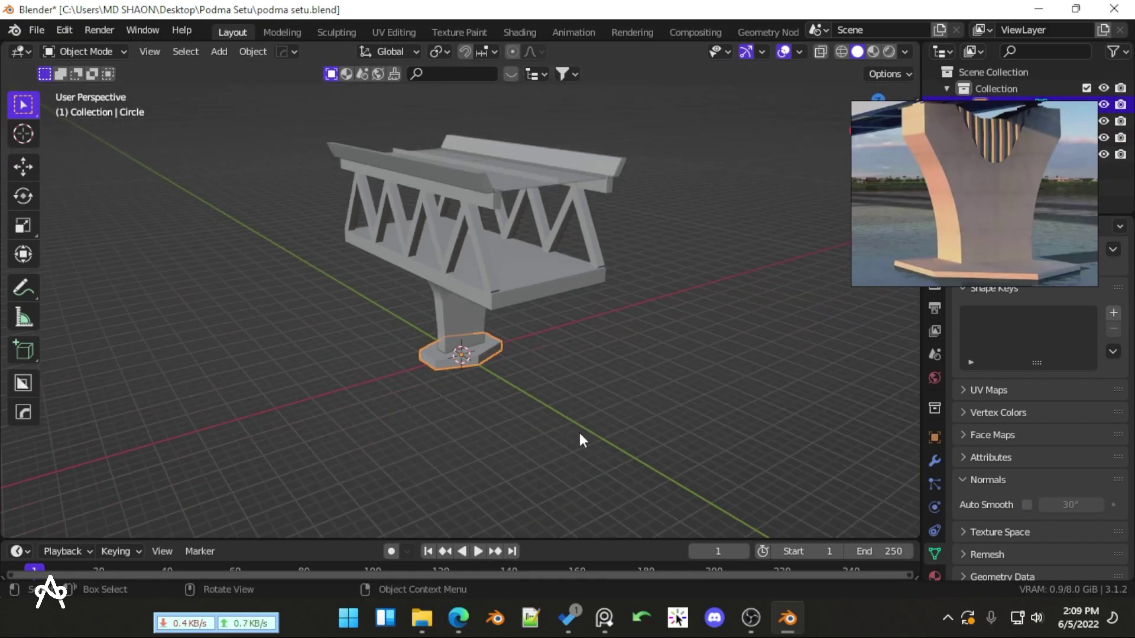
{"action": "key", "text": "shift+z"}
{"action": "key", "text": "shift+z"}
{"action": "mouse_move", "coordinate": [619, 352]}
{"action": "middle_mouse_down"}
{"action": "mouse_move", "coordinate": [400, 317]}
{"action": "mouse_move", "coordinate": [512, 322]}
{"action": "mouse_move", "coordinate": [314, 322]}
{"action": "mouse_move", "coordinate": [507, 352]}
{"action": "mouse_move", "coordinate": [360, 276]}
{"action": "mouse_move", "coordinate": [416, 346]}
{"action": "mouse_move", "coordinate": [345, 268]}
{"action": "mouse_move", "coordinate": [351, 336]}
{"action": "middle_mouse_up"}
{"action": "scroll", "coordinate": [520, 325], "scroll_direction": "up", "scroll_amount": 5}
{"action": "scroll", "coordinate": [473, 343], "scroll_direction": "down", "scroll_amount": 5}
{"action": "scroll", "coordinate": [360, 275], "scroll_direction": "down", "scroll_amount": 3}
{"action": "scroll", "coordinate": [286, 212], "scroll_direction": "up", "scroll_amount": 3}
Box-select the truss and pier, join them with Ctrl+J, then undo the join
{"action": "left_click_drag", "start_coordinate": [219, 157], "coordinate": [677, 463]}
{"action": "middle_click_drag", "start_coordinate": [653, 369], "coordinate": [599, 389]}
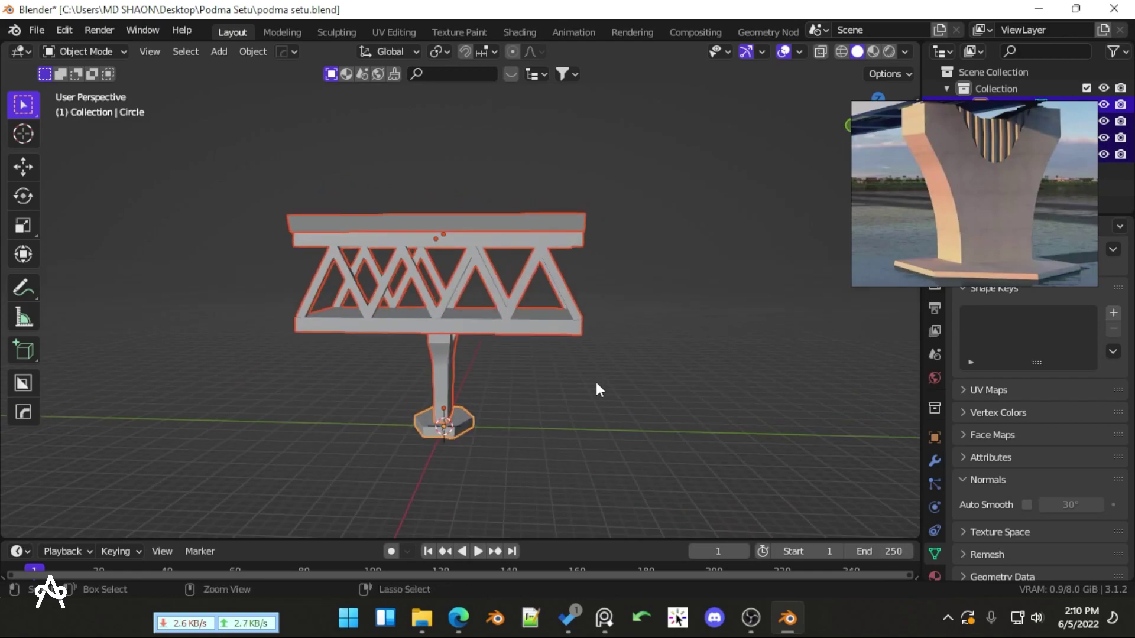
{"action": "key", "text": "ctrl+j"}
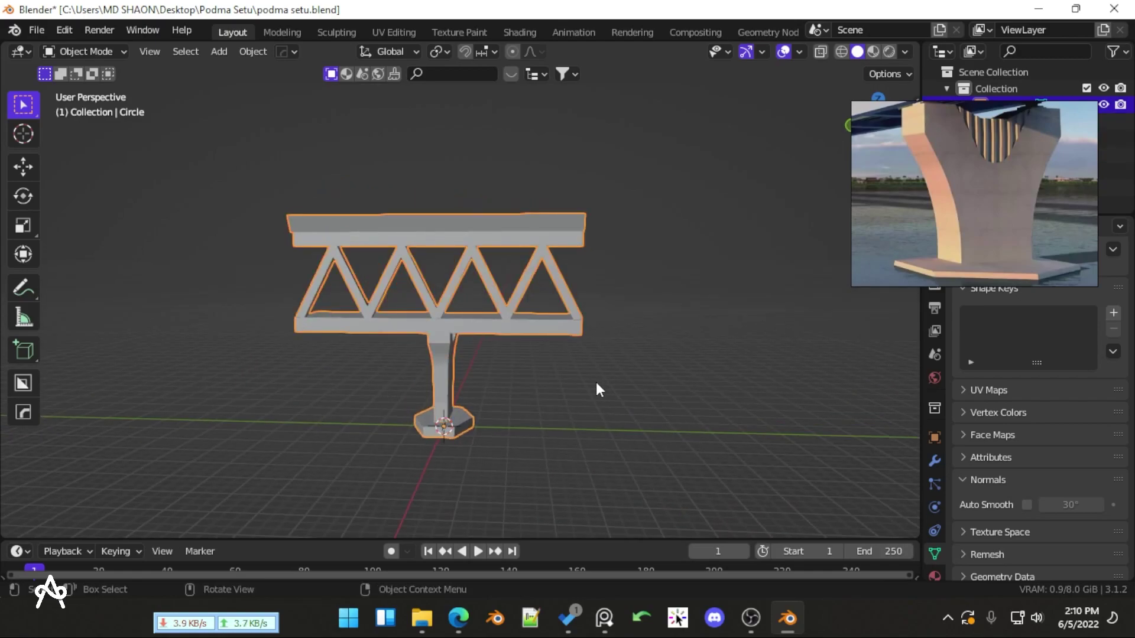
{"action": "middle_click_drag", "start_coordinate": [596, 382], "coordinate": [538, 350]}
{"action": "key", "text": "ctrl+z"}
{"action": "key", "text": "ctrl+z"}
Show the truss's modifiers, switch to top view, and duplicate all bridge parts
{"action": "left_click", "coordinate": [934, 460]}
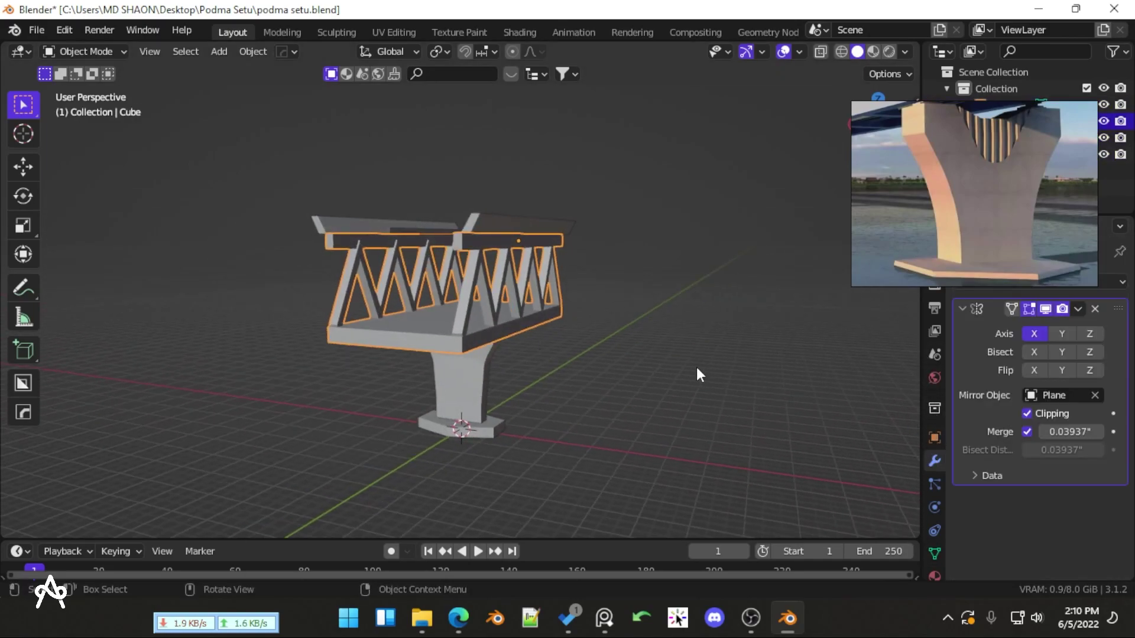
{"action": "middle_click_drag", "start_coordinate": [697, 367], "coordinate": [626, 386]}
{"action": "left_click", "coordinate": [635, 276]}
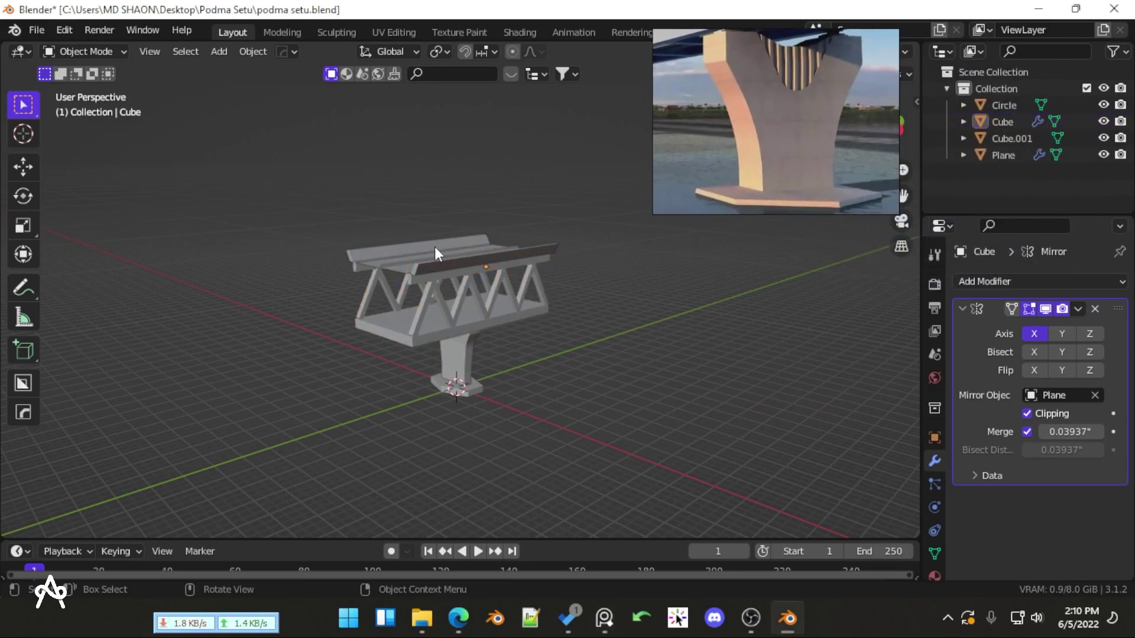
{"action": "key", "text": "KP_7"}
{"action": "scroll", "coordinate": [340, 231], "scroll_direction": "down", "scroll_amount": 2}
{"action": "key", "text": "a"}
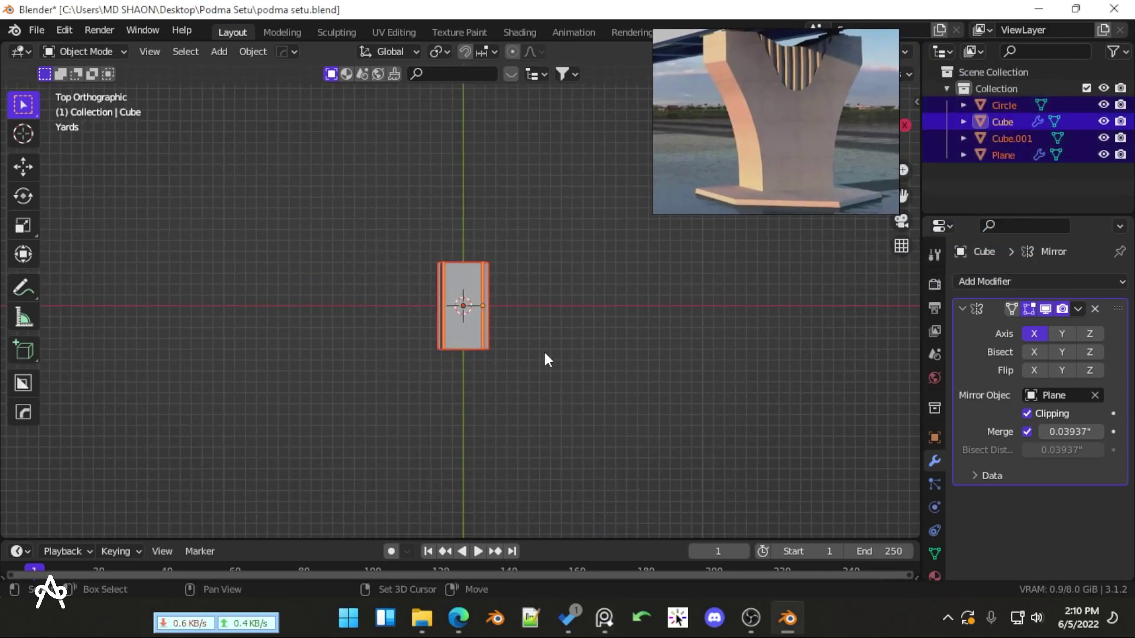
{"action": "key", "text": "shift+d"}
{"action": "left_click", "coordinate": [499, 349]}
Move the duplicated parts left along X, clear of the main bridge
{"action": "key", "text": "g"}
{"action": "key", "text": "x"}
{"action": "left_click", "coordinate": [118, 351]}
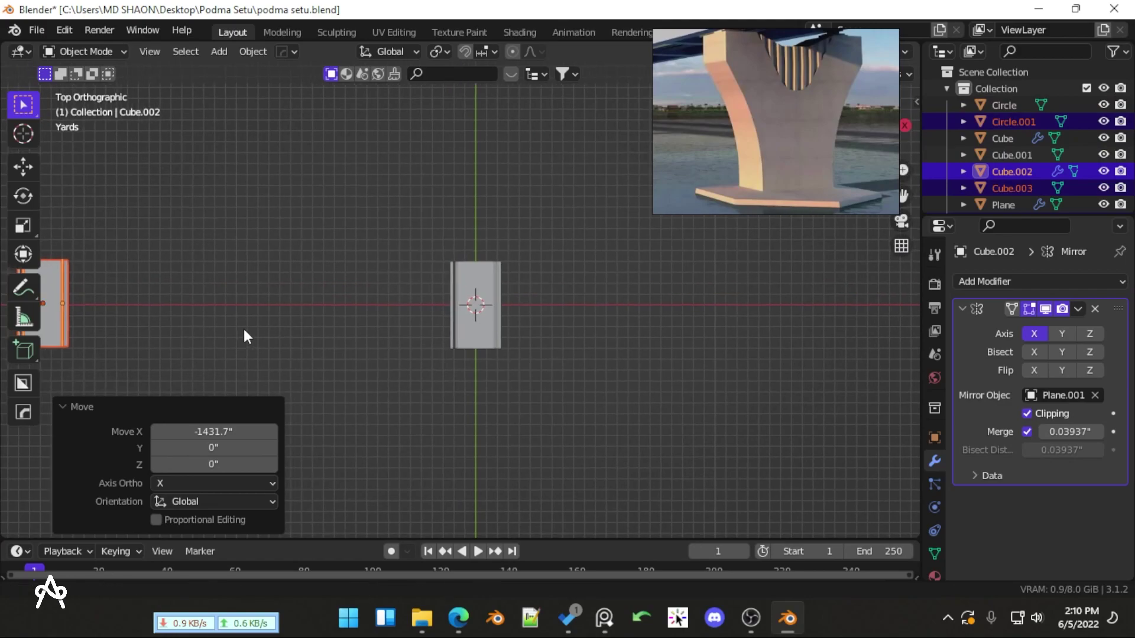
{"action": "middle_click_drag", "start_coordinate": [244, 337], "coordinate": [373, 327], "text": "shift"}
{"action": "key", "text": "g"}
{"action": "key", "text": "x"}
{"action": "left_click", "coordinate": [251, 336]}
Put the copies into a new collection named backup and hide it
{"action": "key", "text": "m"}
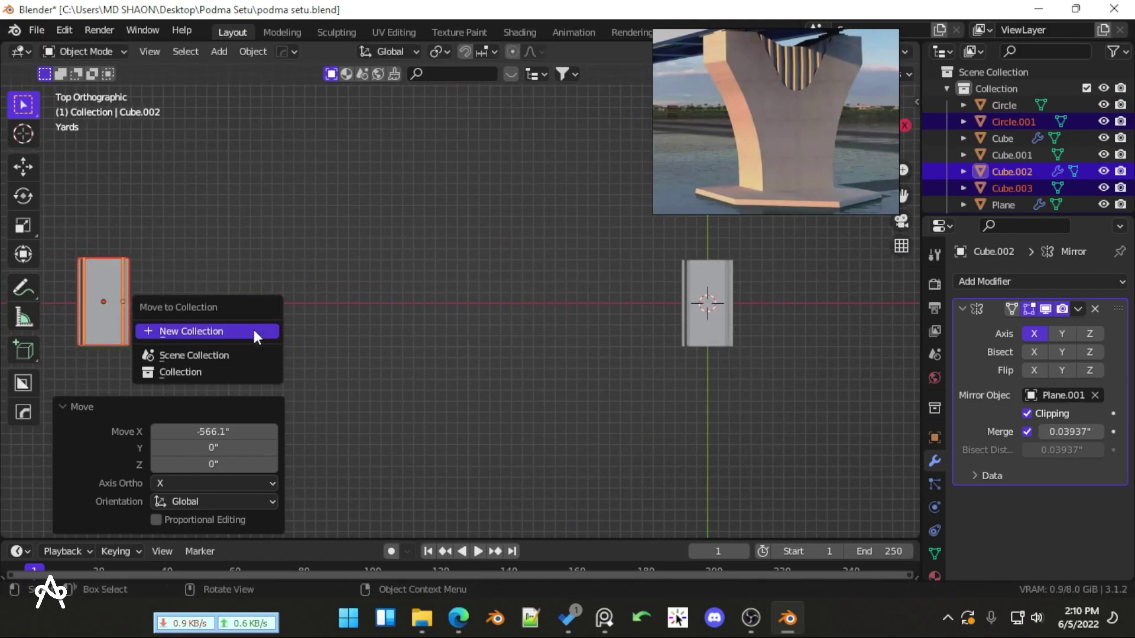
{"action": "left_click", "coordinate": [239, 331]}
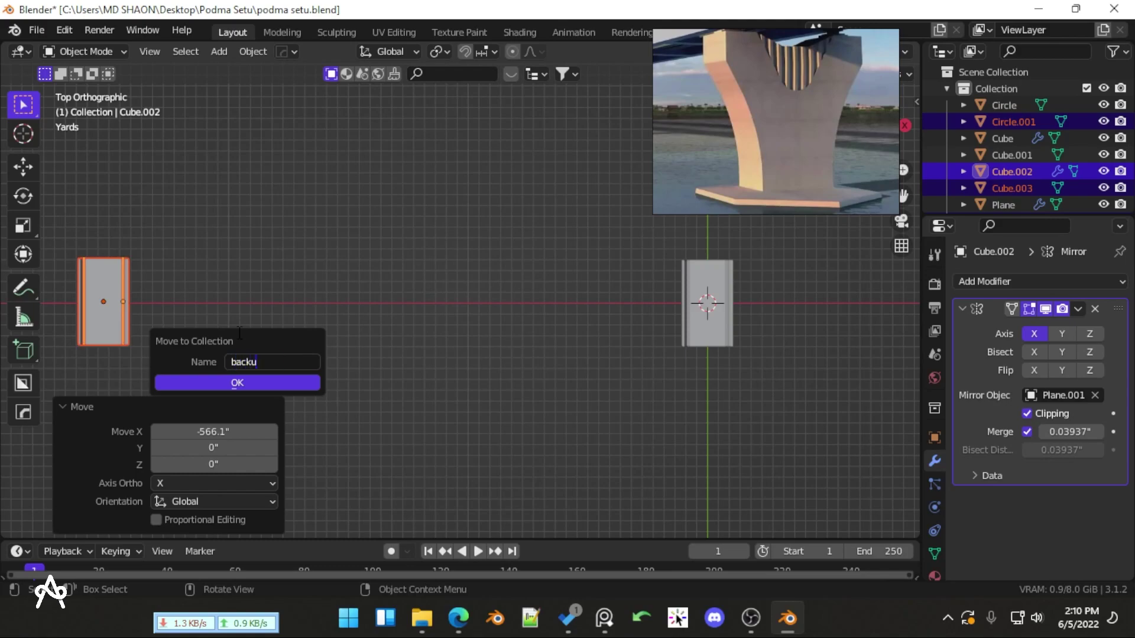
{"action": "type", "text": "backup"}
{"action": "key", "text": "Return"}
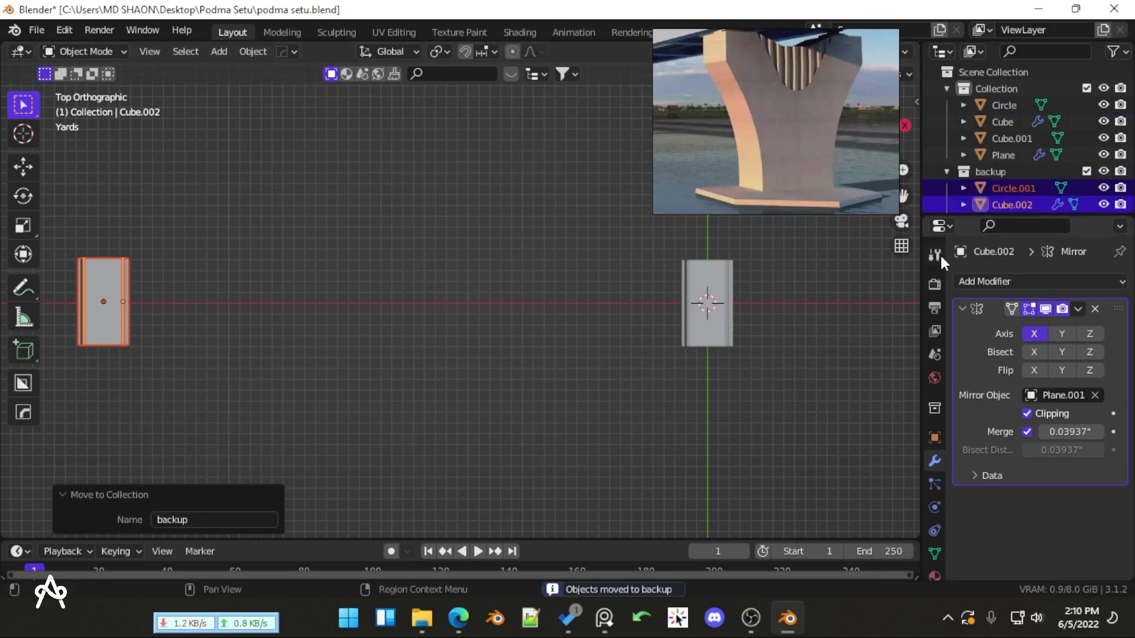
{"action": "left_click", "coordinate": [1103, 171]}
Select the deck top Plane and centre the perspective view on it
{"action": "scroll", "coordinate": [718, 367], "scroll_direction": "up", "scroll_amount": 3}
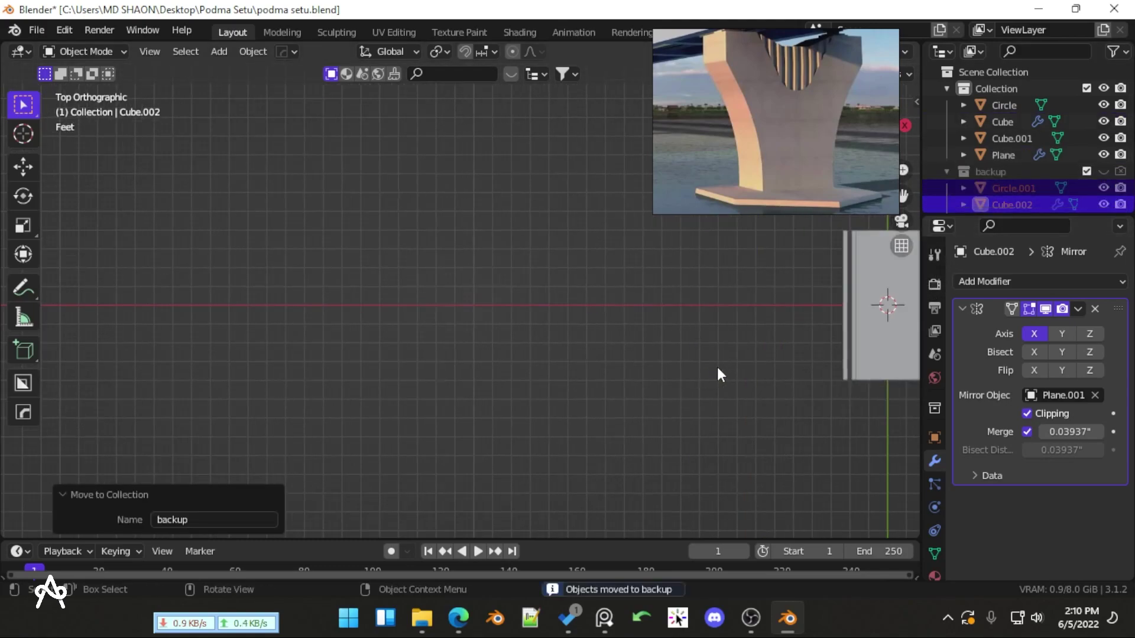
{"action": "left_click", "coordinate": [864, 341]}
{"action": "key", "text": "KP_Decimal"}
{"action": "middle_click_drag", "start_coordinate": [524, 423], "coordinate": [467, 246]}
Apply the Mirror modifier on the deck top Plane, then on the truss
{"action": "scroll", "coordinate": [516, 334], "scroll_direction": "up", "scroll_amount": 1}
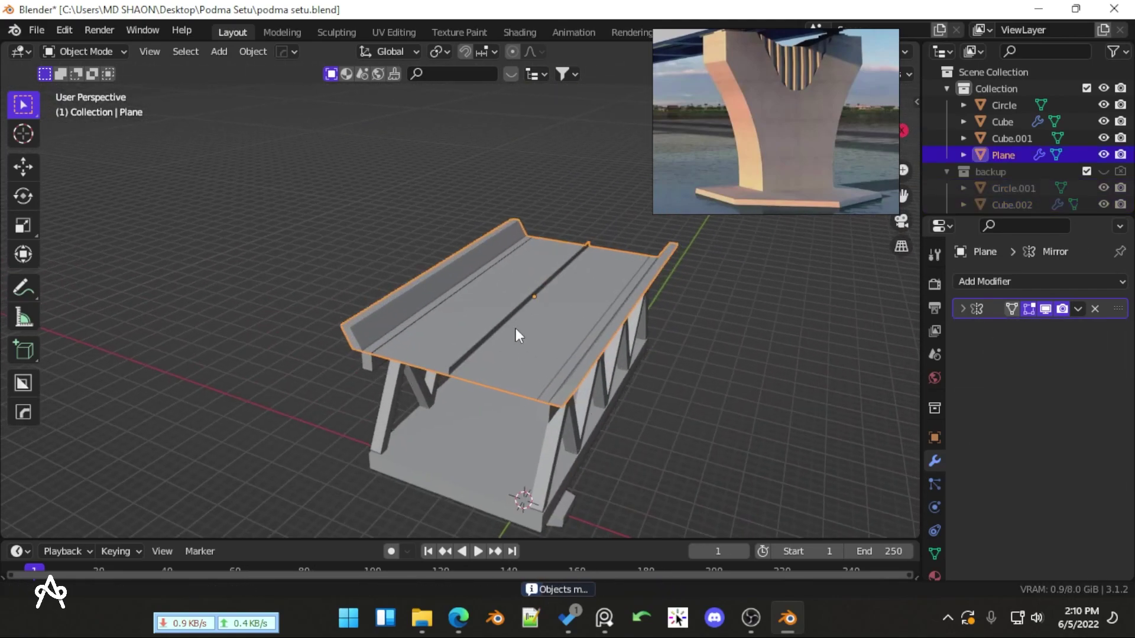
{"action": "middle_click_drag", "start_coordinate": [518, 335], "coordinate": [576, 363]}
{"action": "left_click", "coordinate": [1077, 309]}
{"action": "left_click", "coordinate": [999, 324]}
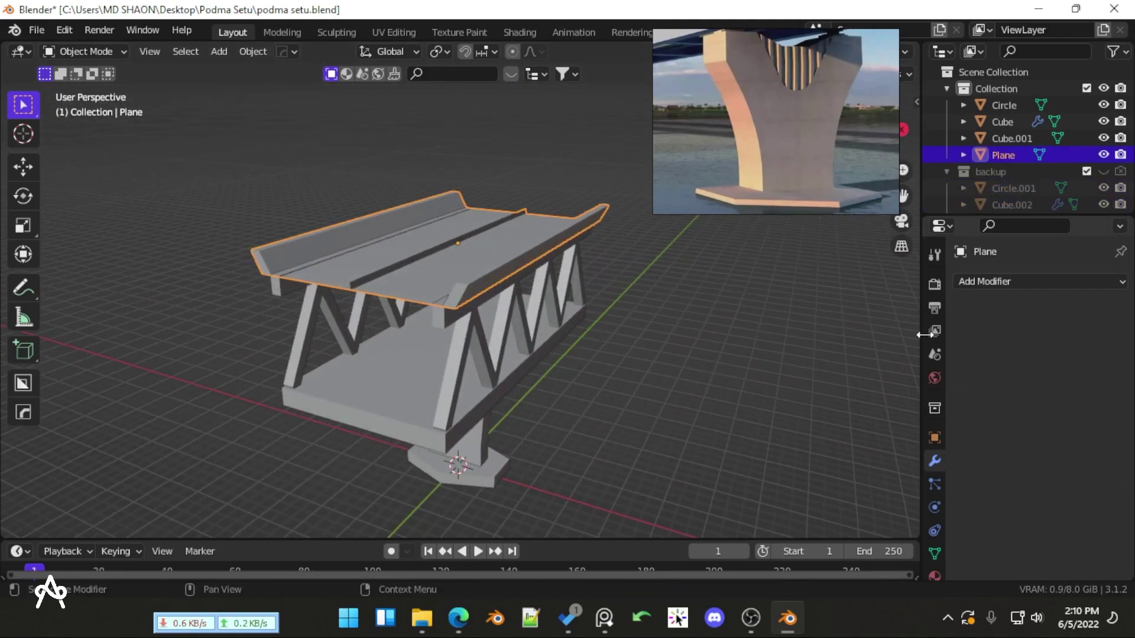
{"action": "left_click", "coordinate": [471, 319]}
{"action": "left_click", "coordinate": [1077, 309]}
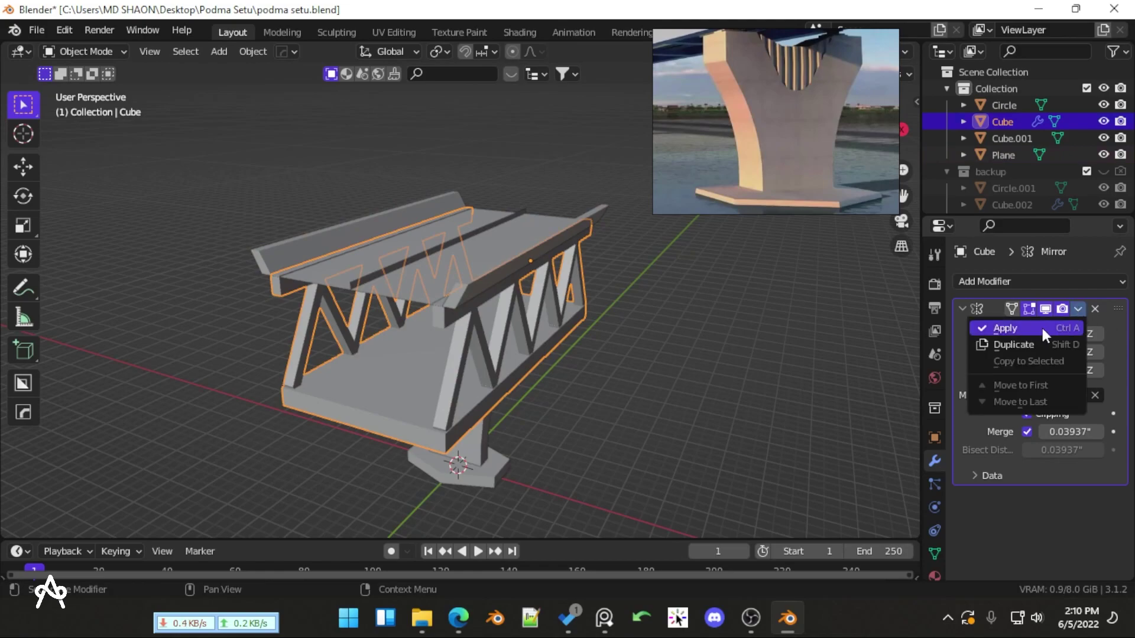
{"action": "left_click", "coordinate": [1041, 326]}
Select the deck top, truss, pier and hexagonal base together
{"action": "middle_click_drag", "start_coordinate": [646, 352], "coordinate": [392, 334]}
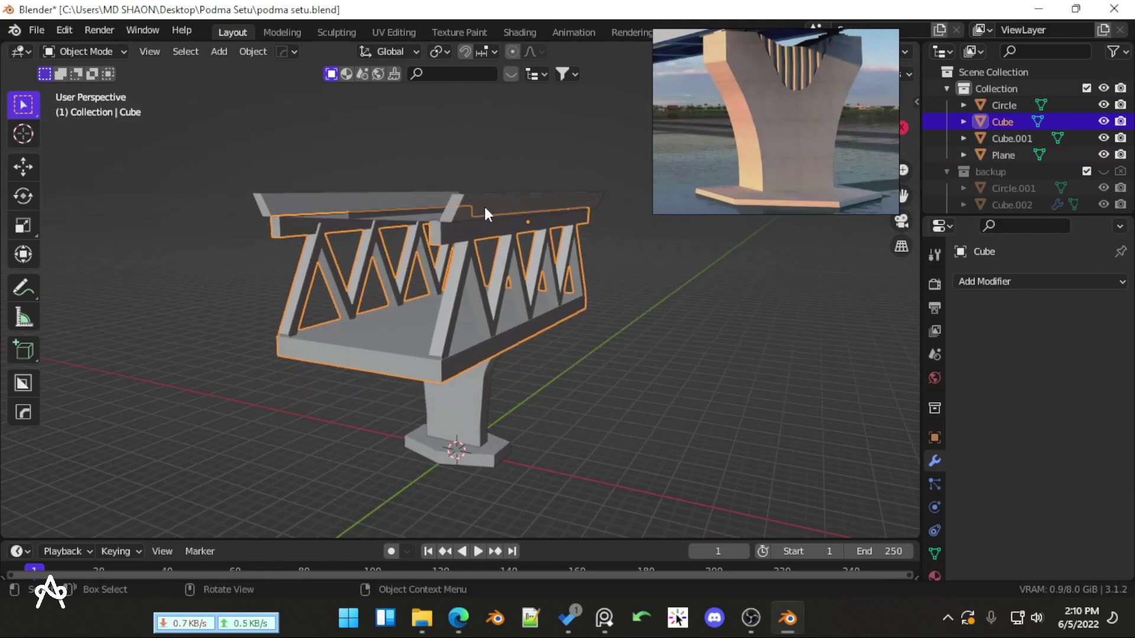
{"action": "left_click", "coordinate": [486, 225]}
{"action": "left_click", "coordinate": [486, 225]}
{"action": "left_click", "coordinate": [467, 408]}
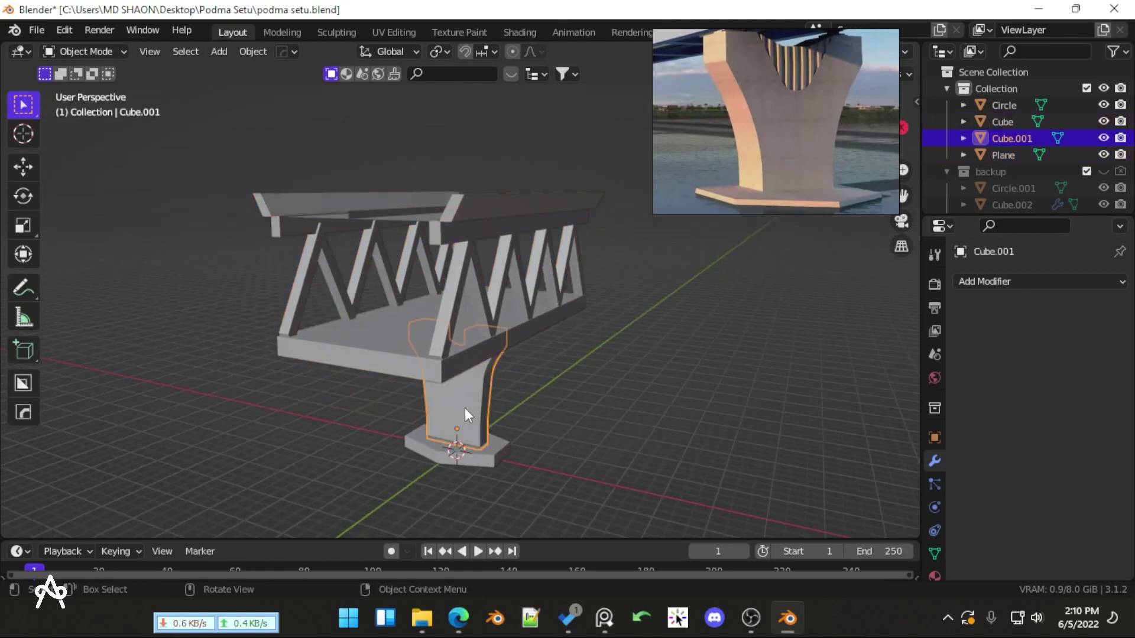
{"action": "left_click_drag", "start_coordinate": [548, 435], "coordinate": [496, 457], "text": "shift"}
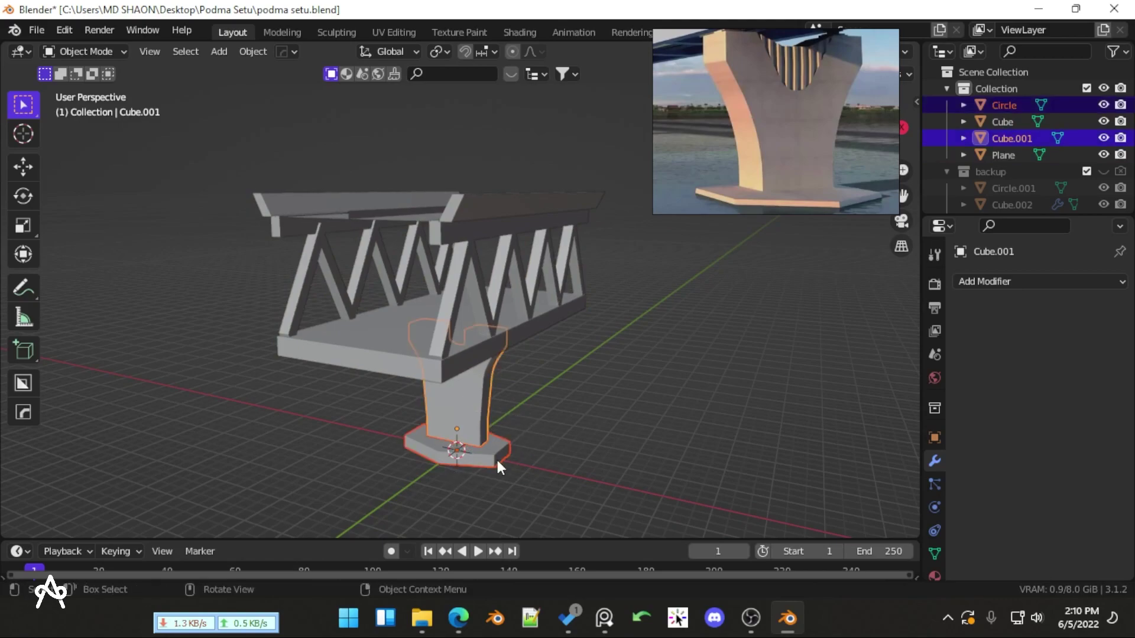
Join the hexagonal base into the pier and the truss into the deck top
{"action": "key", "text": "ctrl+j"}
{"action": "left_click", "coordinate": [567, 286]}
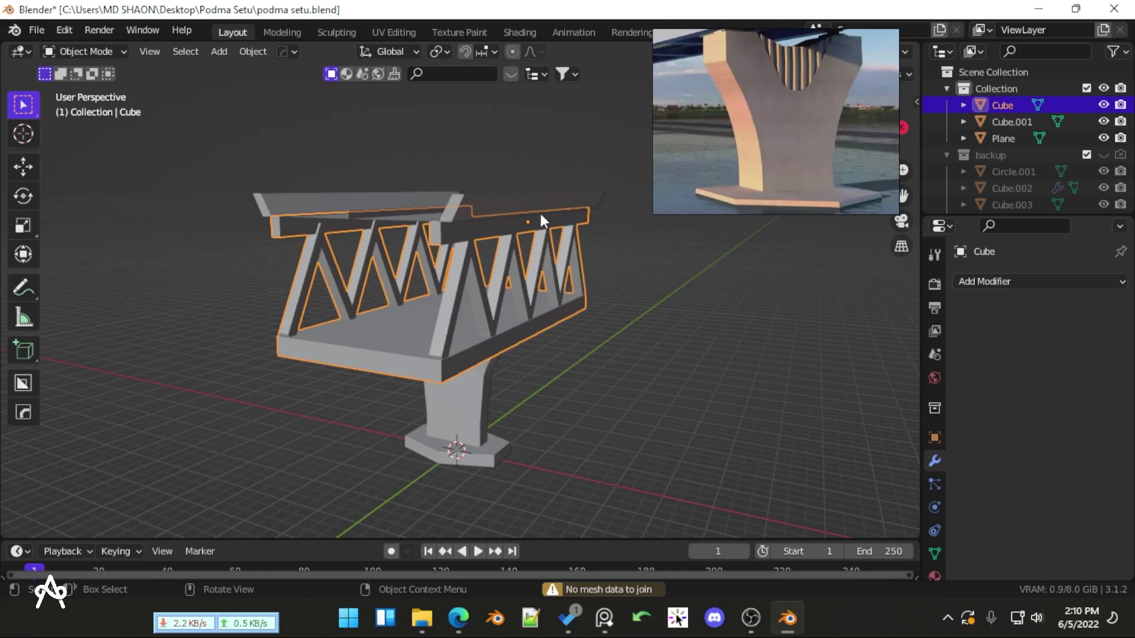
{"action": "left_click", "coordinate": [524, 215], "text": "shift"}
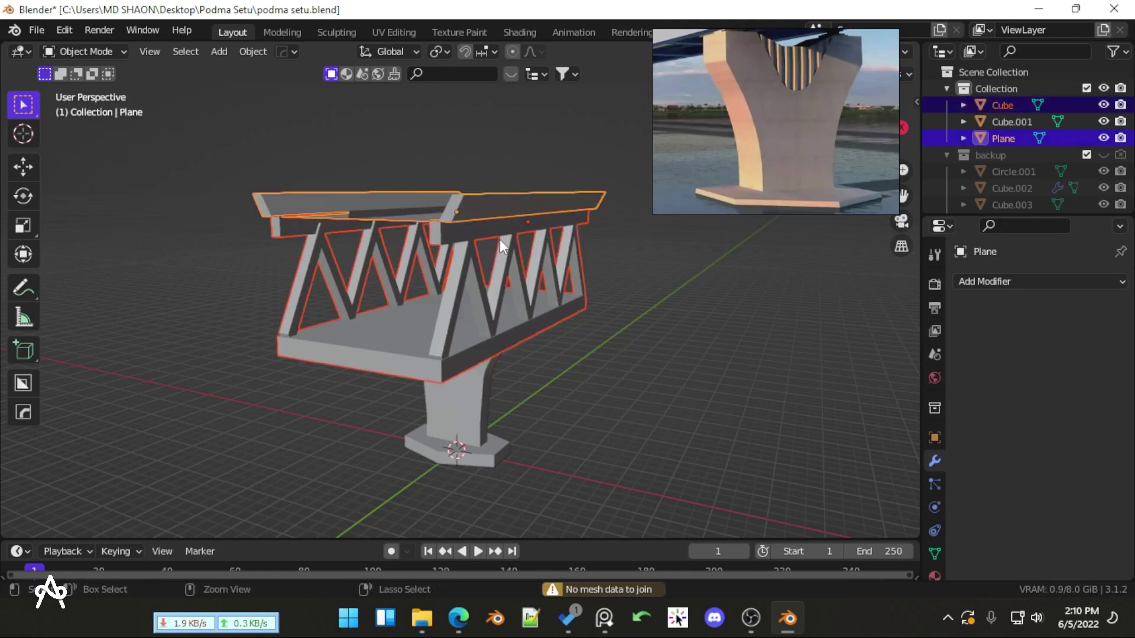
{"action": "key", "text": "ctrl+j"}
Join the pier into the deck, orbit the combined model, then undo that join
{"action": "left_click", "coordinate": [615, 314]}
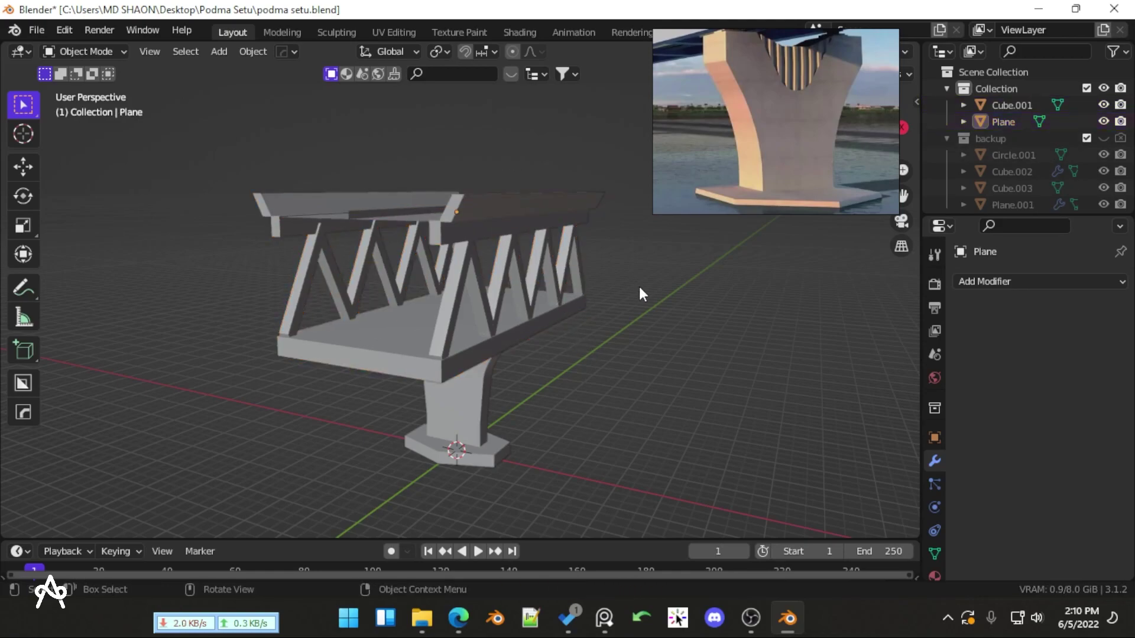
{"action": "key", "text": "a"}
{"action": "key", "text": "ctrl+j"}
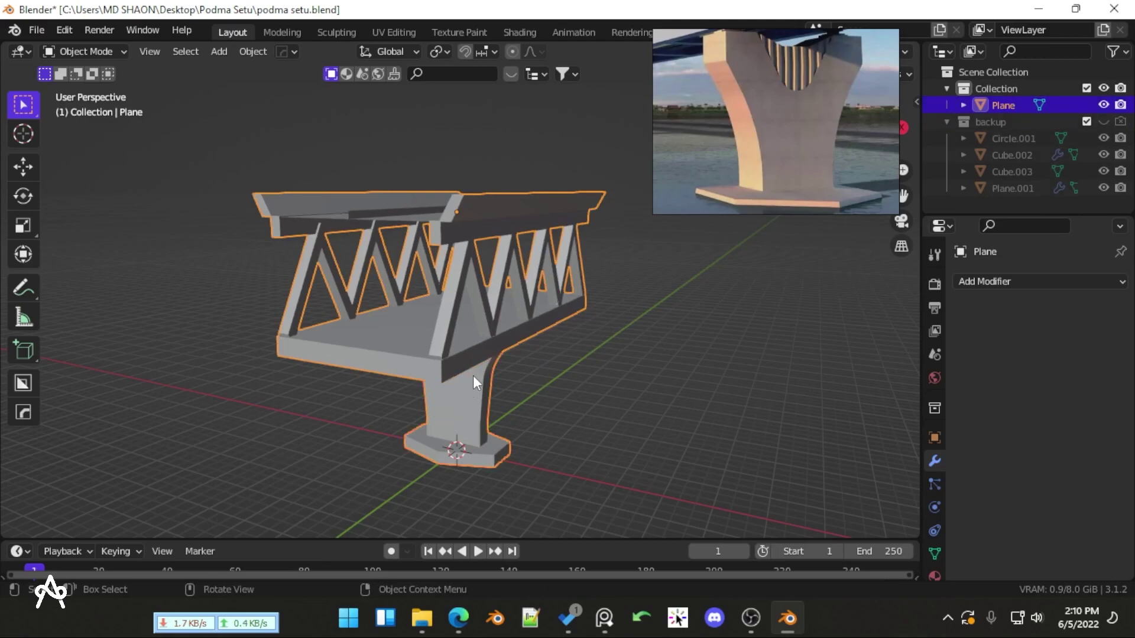
{"action": "mouse_move", "coordinate": [475, 380]}
{"action": "middle_mouse_down"}
{"action": "mouse_move", "coordinate": [482, 355]}
{"action": "mouse_move", "coordinate": [304, 349]}
{"action": "mouse_move", "coordinate": [486, 423]}
{"action": "mouse_move", "coordinate": [671, 337]}
{"action": "mouse_move", "coordinate": [357, 363]}
{"action": "mouse_move", "coordinate": [375, 378]}
{"action": "mouse_move", "coordinate": [479, 392]}
{"action": "mouse_move", "coordinate": [532, 380]}
{"action": "mouse_move", "coordinate": [555, 352]}
{"action": "mouse_move", "coordinate": [488, 367]}
{"action": "middle_mouse_up"}
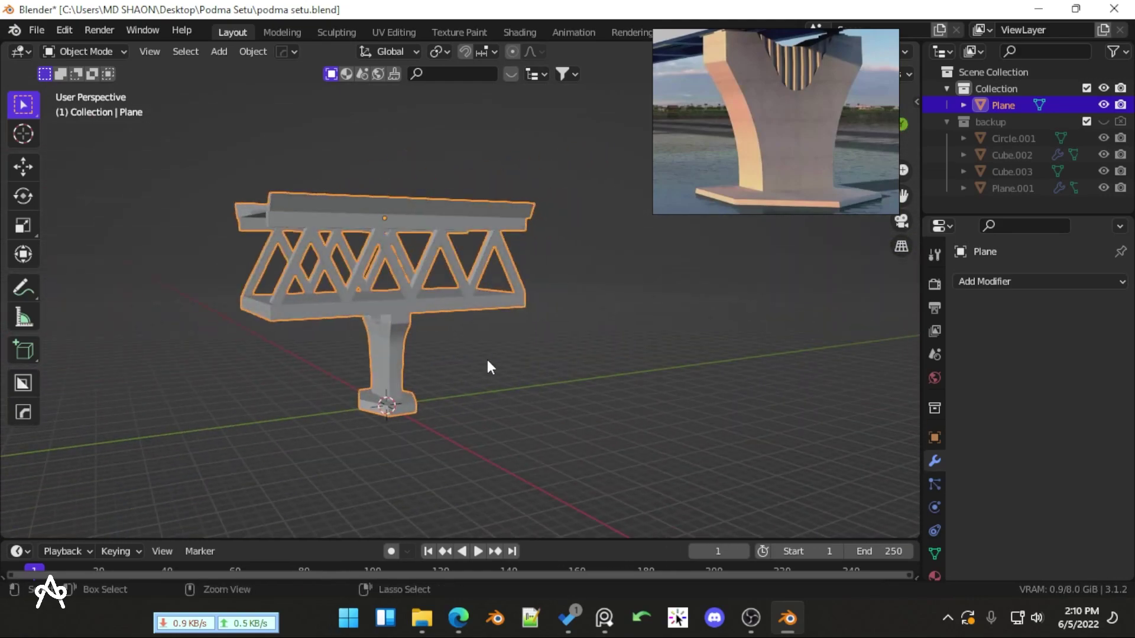
{"action": "key", "text": "ctrl+z"}
{"action": "key", "text": "ctrl+z"}
Select the truss deck and the pier in turn while orbiting to an oblique view
{"action": "left_click", "coordinate": [425, 293]}
{"action": "scroll", "coordinate": [362, 370], "scroll_direction": "up", "scroll_amount": 3}
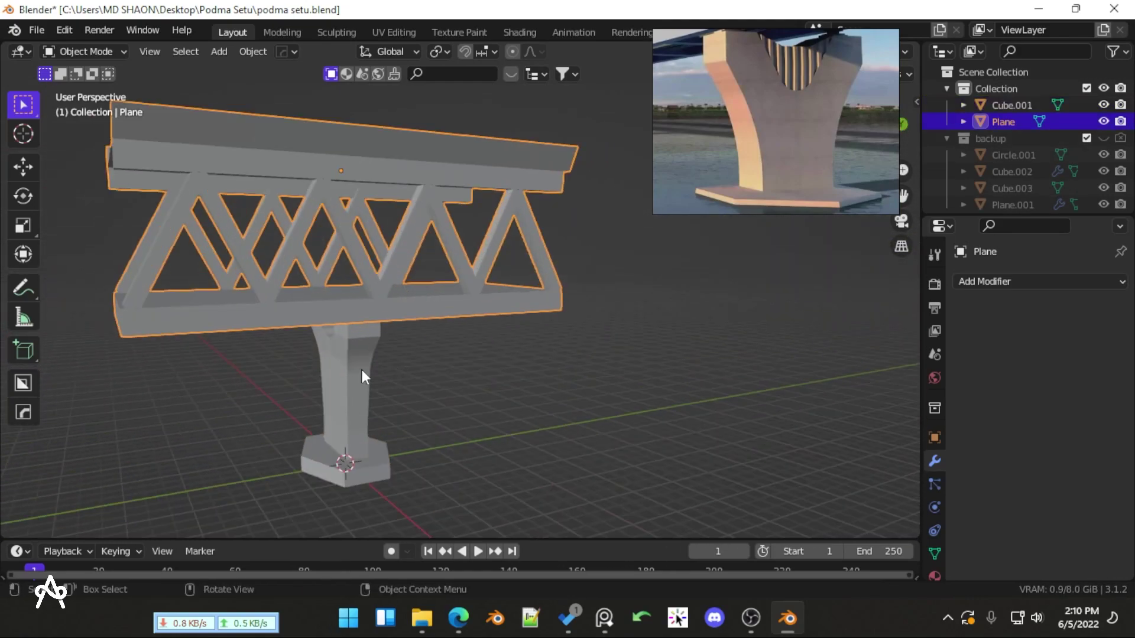
{"action": "left_click", "coordinate": [371, 349]}
{"action": "left_click", "coordinate": [368, 309]}
{"action": "scroll", "coordinate": [414, 331], "scroll_direction": "down", "scroll_amount": 3}
{"action": "middle_click_drag", "start_coordinate": [459, 350], "coordinate": [498, 304]}
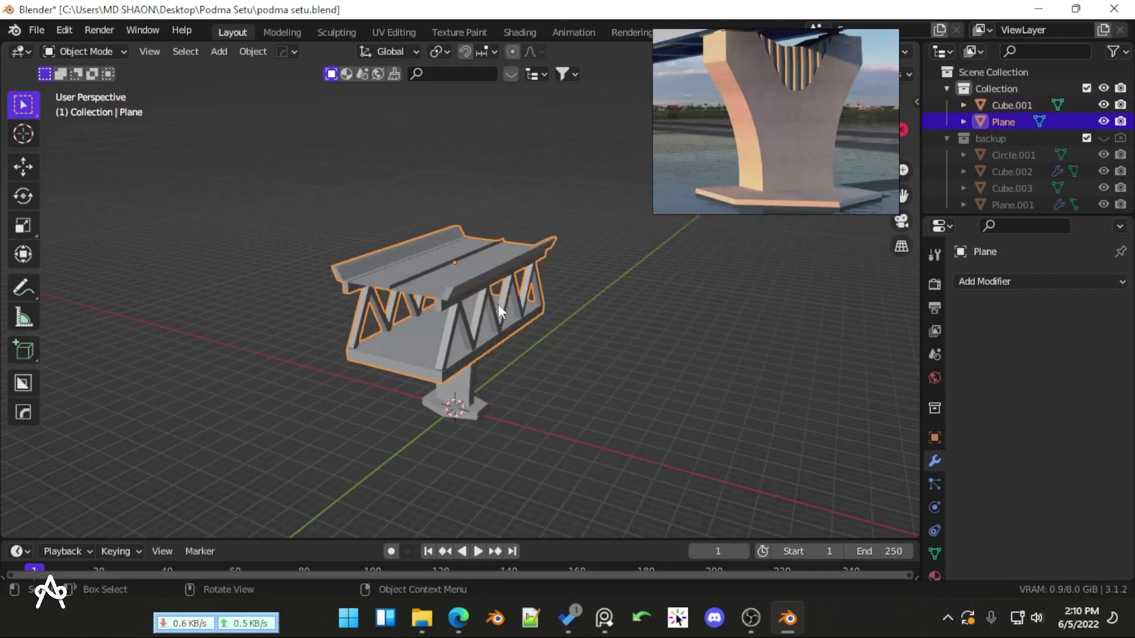
{"action": "left_click", "coordinate": [481, 310]}
{"action": "left_click", "coordinate": [517, 311]}
Inspect pier and truss deck side-on, then undo twice to separate the truss back out
{"action": "scroll", "coordinate": [520, 323], "scroll_direction": "up", "scroll_amount": 3}
{"action": "scroll", "coordinate": [519, 327], "scroll_direction": "down", "scroll_amount": 3}
{"action": "middle_click_drag", "start_coordinate": [519, 326], "coordinate": [474, 320]}
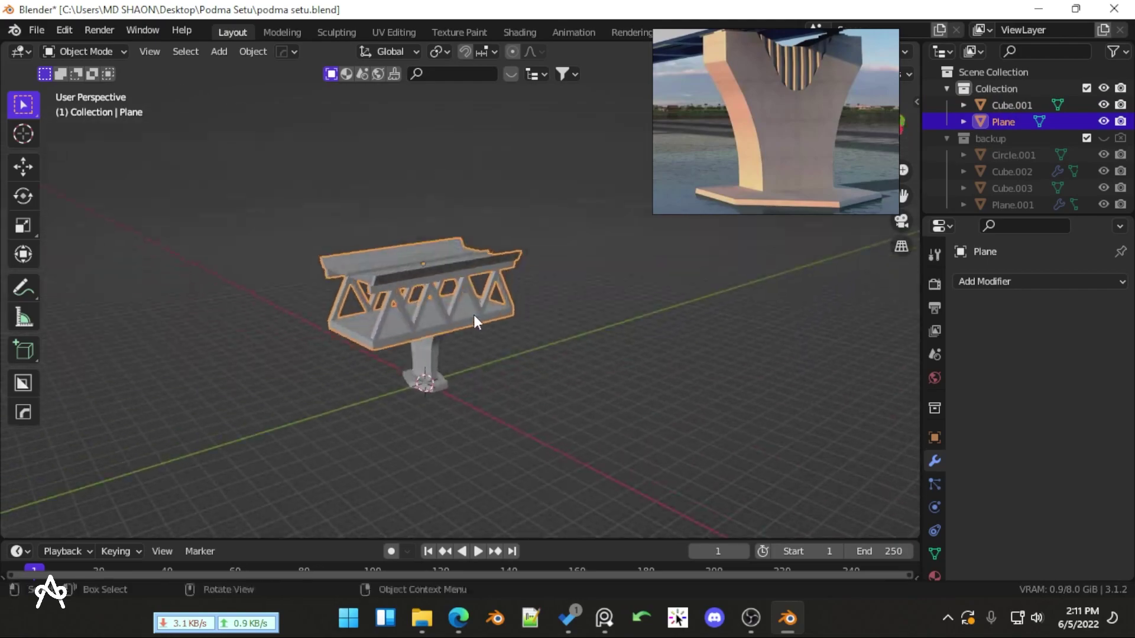
{"action": "scroll", "coordinate": [473, 337], "scroll_direction": "up", "scroll_amount": 3}
{"action": "scroll", "coordinate": [474, 342], "scroll_direction": "down", "scroll_amount": 3}
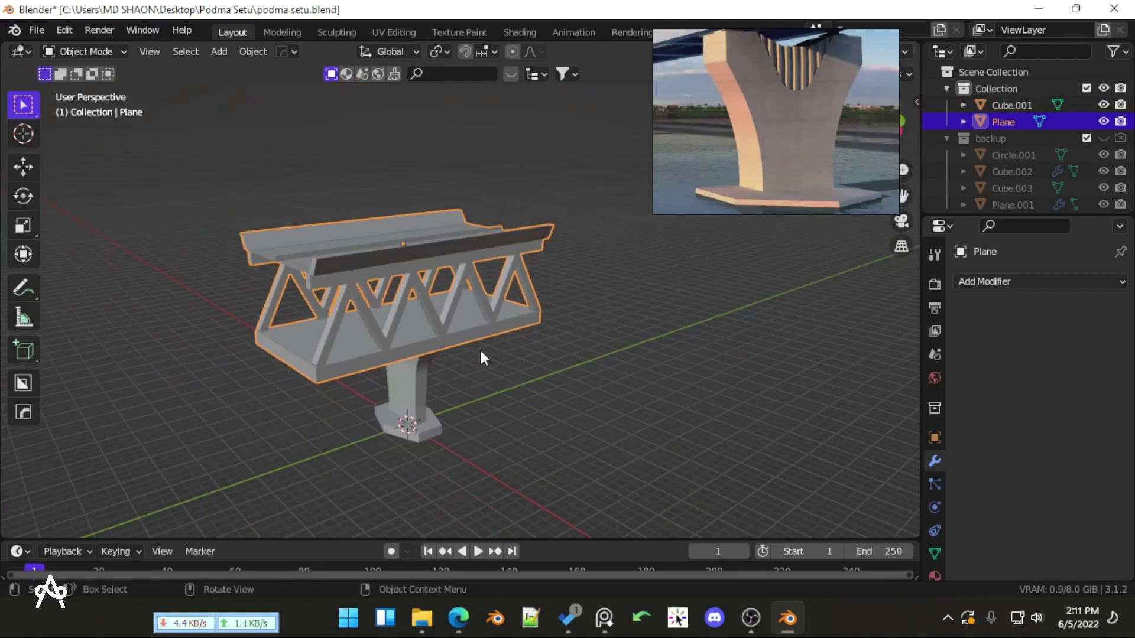
{"action": "left_click", "coordinate": [481, 353]}
{"action": "left_click", "coordinate": [482, 343]}
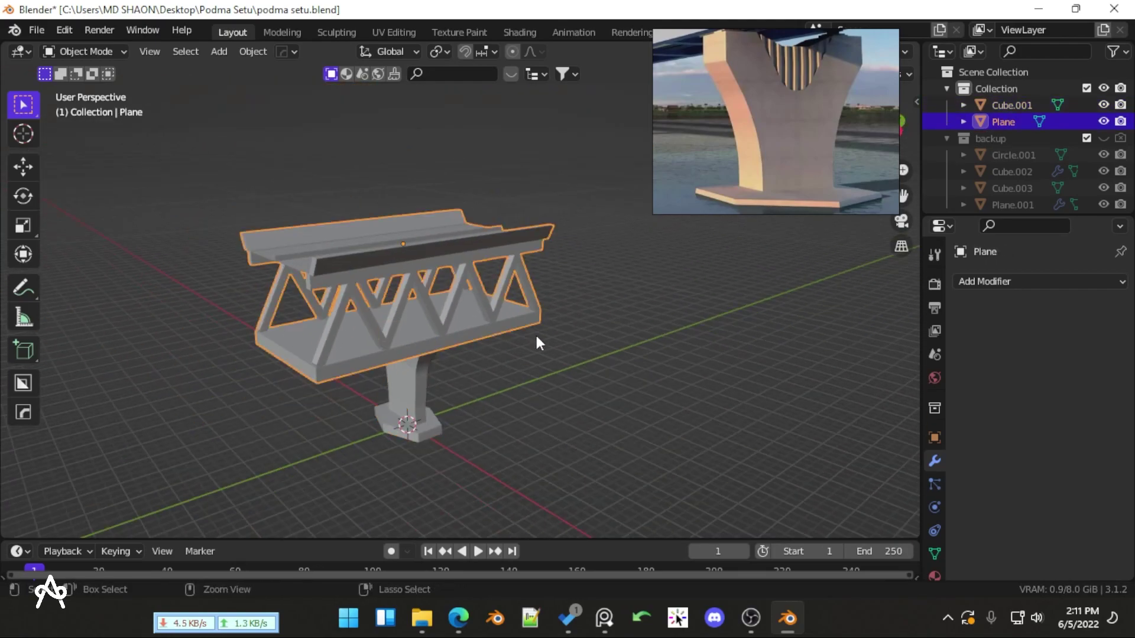
{"action": "key", "text": "ctrl+z"}
{"action": "key", "text": "ctrl+z"}
{"action": "key", "text": "ctrl+z"}
{"action": "key", "text": "ctrl+z"}
{"action": "key", "text": "ctrl+z"}
{"action": "key", "text": "ctrl+z"}
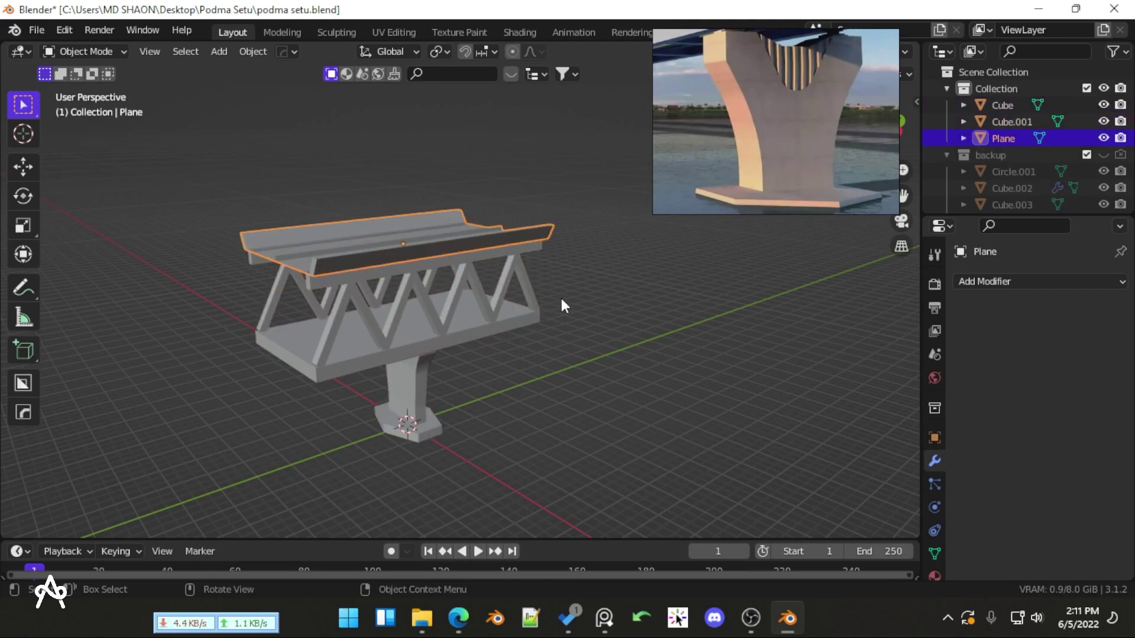
{"action": "key", "text": "ctrl+z"}
{"action": "key", "text": "ctrl+z"}
{"action": "key", "text": "ctrl+z"}
Select the Y-shaped pier Cube.001 and view it from the top, recentred
{"action": "left_click", "coordinate": [426, 399]}
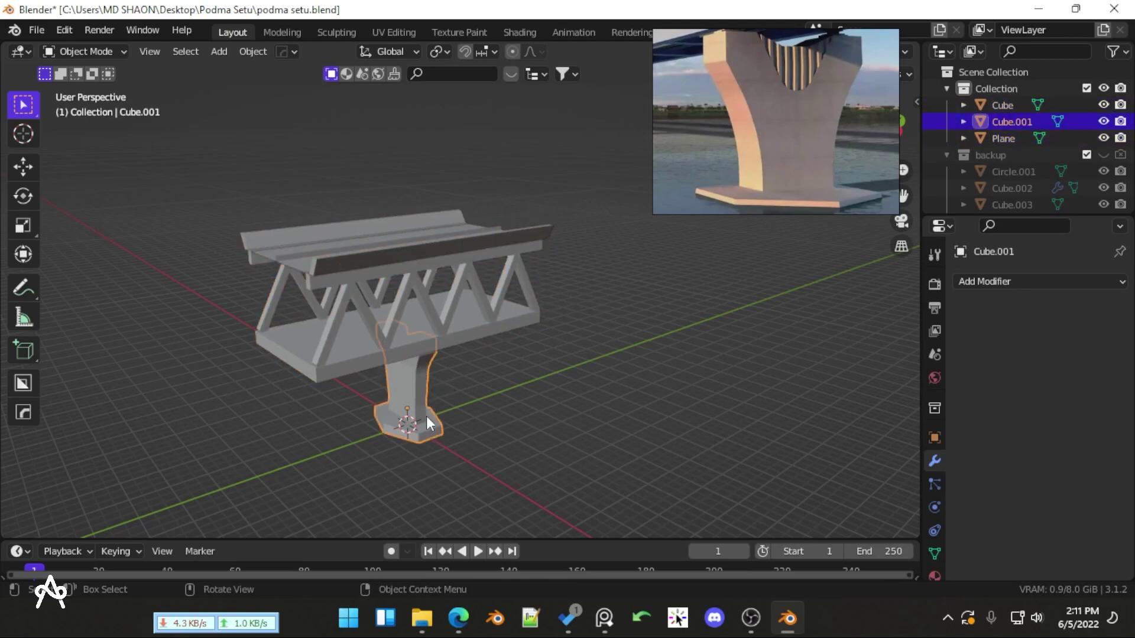
{"action": "scroll", "coordinate": [484, 398], "scroll_direction": "up", "scroll_amount": 3}
{"action": "middle_click_drag", "start_coordinate": [484, 398], "coordinate": [403, 388]}
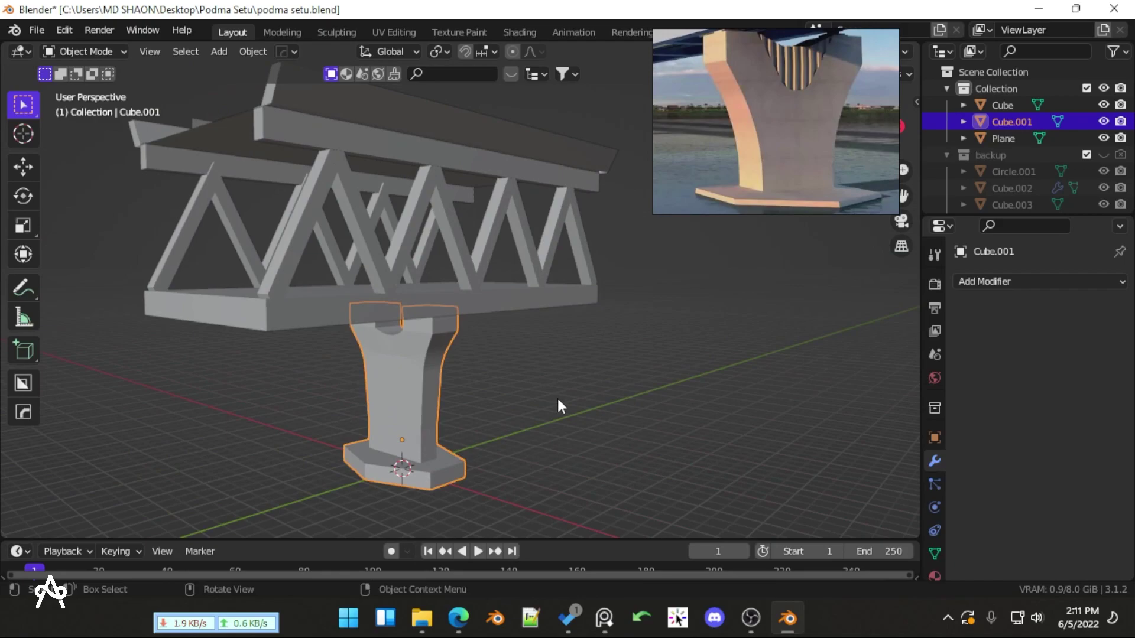
{"action": "key", "text": "KP_7"}
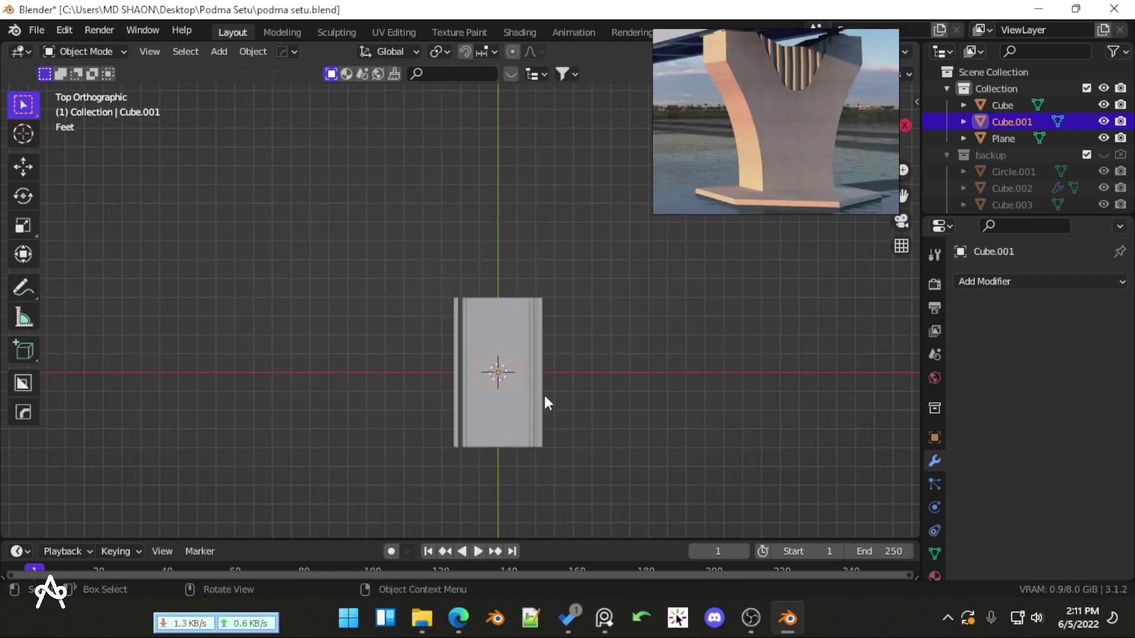
{"action": "middle_click_drag", "start_coordinate": [544, 395], "coordinate": [490, 357], "text": "shift"}
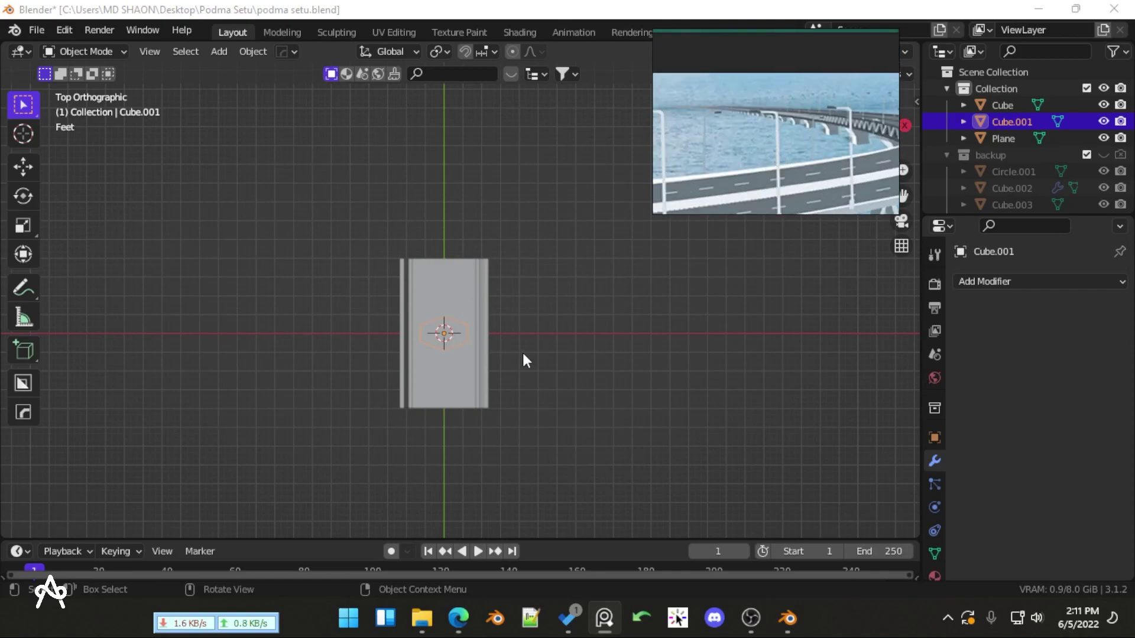
Deselect the pier, view the bridge from the front, and bring up the Add menu
{"action": "left_click", "coordinate": [523, 331]}
{"action": "key", "text": "KP_1"}
{"action": "scroll", "coordinate": [538, 246], "scroll_direction": "up", "scroll_amount": 4}
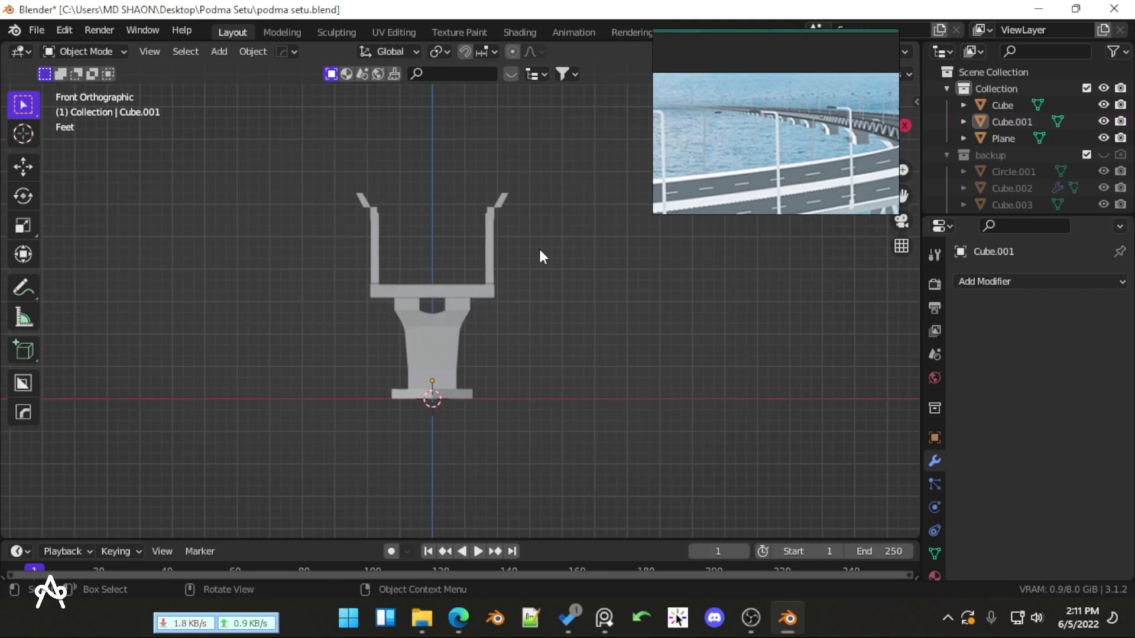
{"action": "scroll", "coordinate": [456, 296], "scroll_direction": "down", "scroll_amount": 2}
{"action": "scroll", "coordinate": [392, 371], "scroll_direction": "up", "scroll_amount": 6}
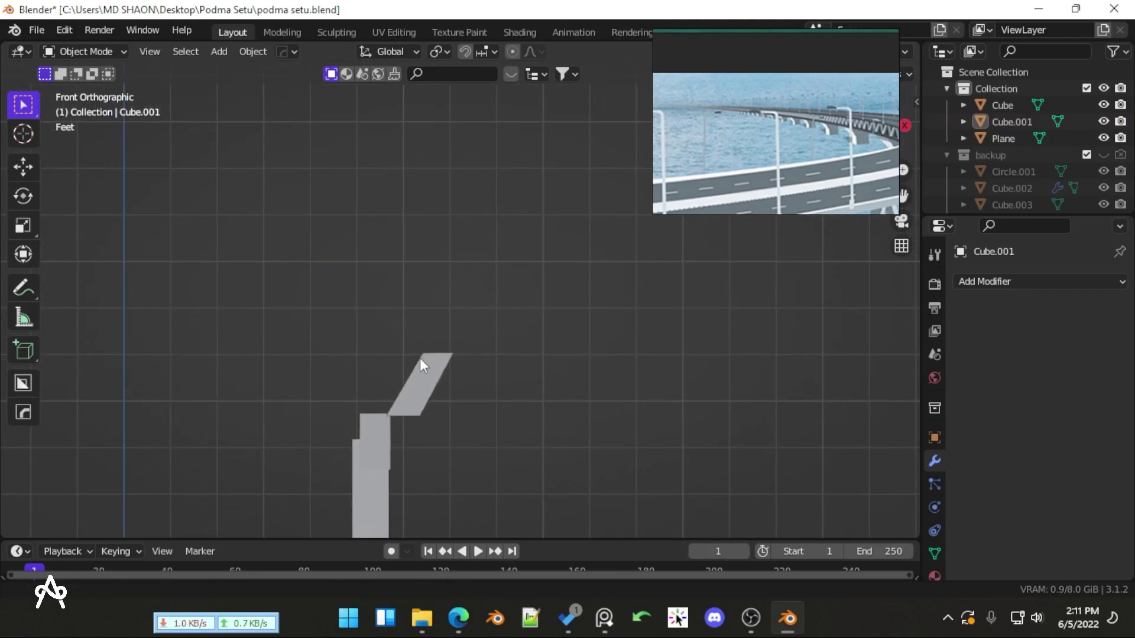
{"action": "scroll", "coordinate": [453, 323], "scroll_direction": "down", "scroll_amount": 2}
{"action": "scroll", "coordinate": [452, 323], "scroll_direction": "down", "scroll_amount": 3}
{"action": "key", "text": "shift+a"}
Add a new cube mesh and raise it vertically along Z
{"action": "mouse_move", "coordinate": [391, 218]}
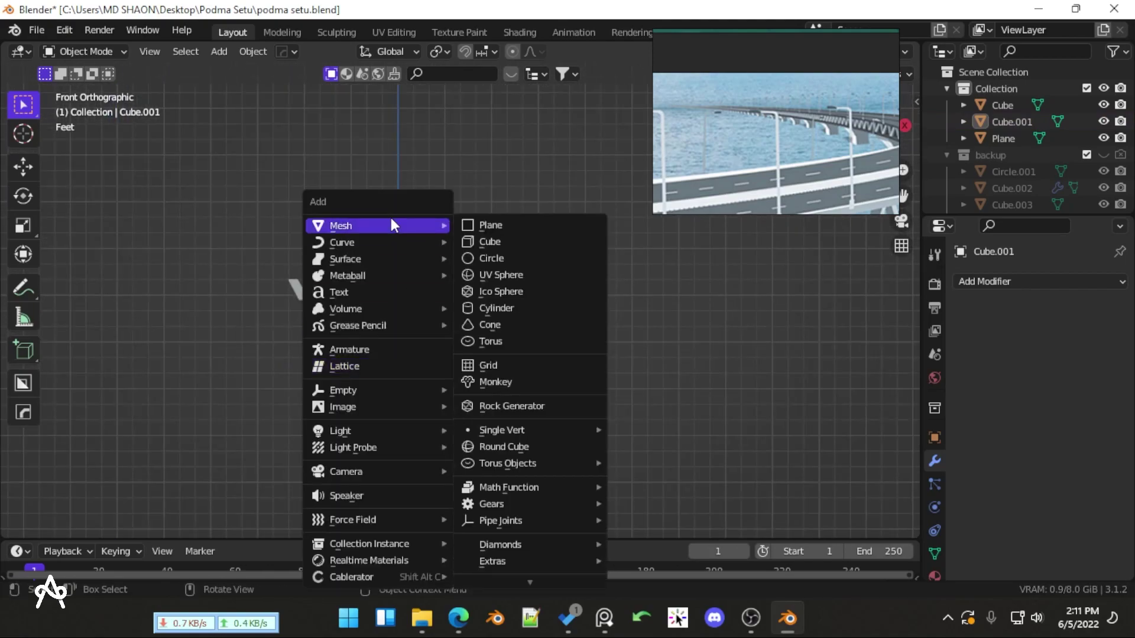
{"action": "left_click", "coordinate": [491, 243]}
{"action": "scroll", "coordinate": [456, 390], "scroll_direction": "down", "scroll_amount": 3}
{"action": "key", "text": "g"}
{"action": "key", "text": "z"}
{"action": "left_click", "coordinate": [449, 314]}
{"action": "scroll", "coordinate": [449, 315], "scroll_direction": "up", "scroll_amount": 5}
Shrink the cube to 0.221 and place it at the tip of the deck edge
{"action": "key", "text": "s"}
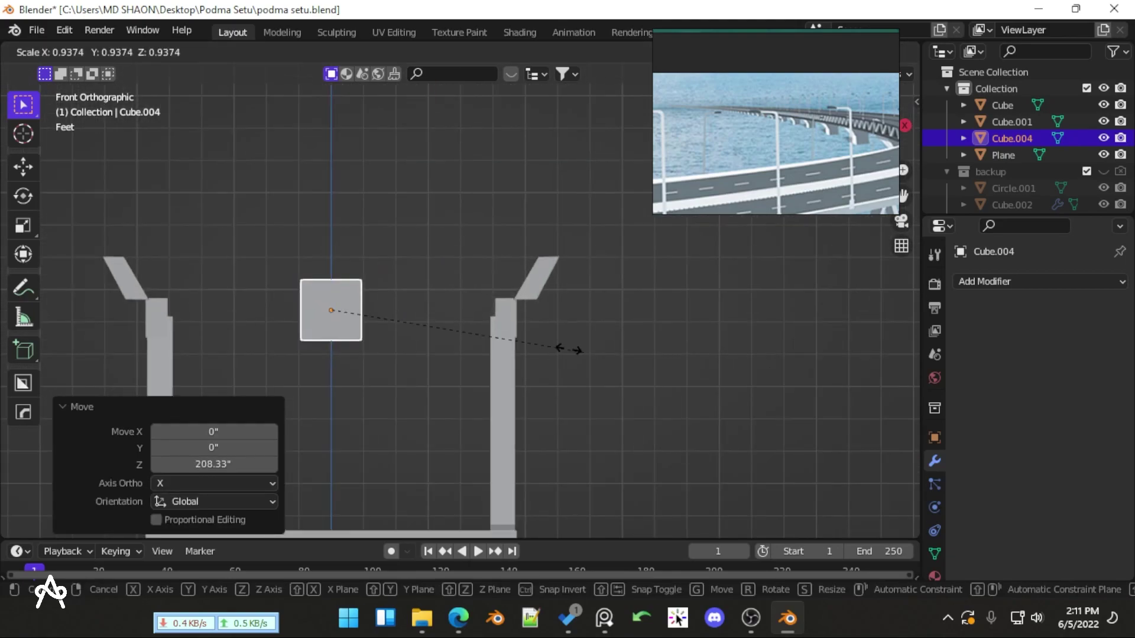
{"action": "left_click", "coordinate": [393, 316]}
{"action": "scroll", "coordinate": [414, 331], "scroll_direction": "down", "scroll_amount": 3}
{"action": "scroll", "coordinate": [461, 341], "scroll_direction": "up", "scroll_amount": 4}
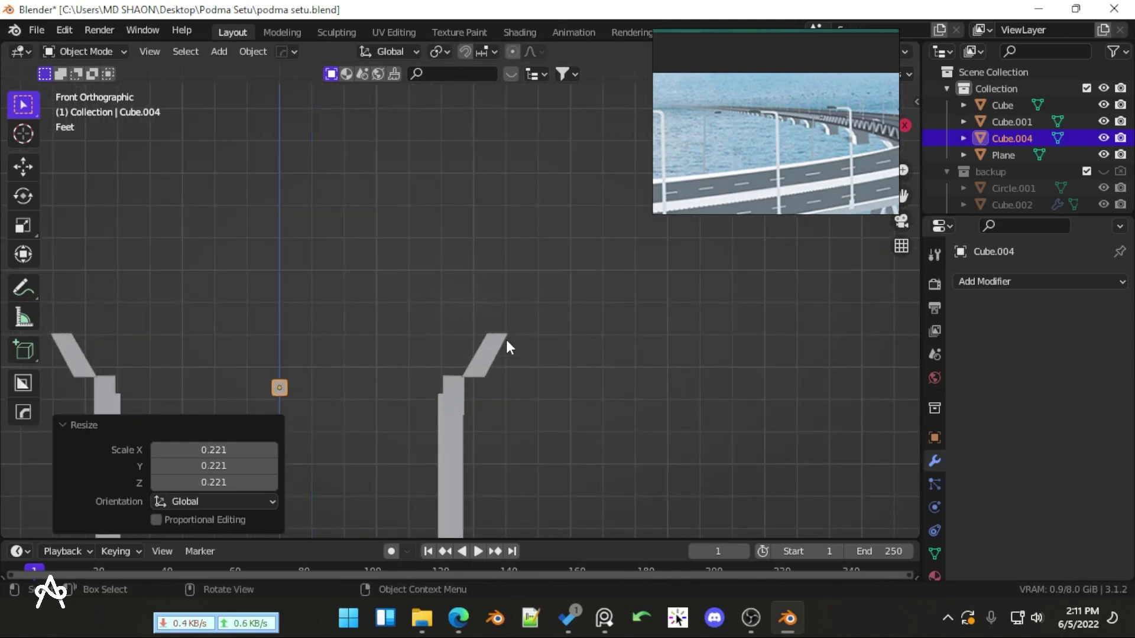
{"action": "key", "text": "g"}
{"action": "left_click", "coordinate": [715, 275]}
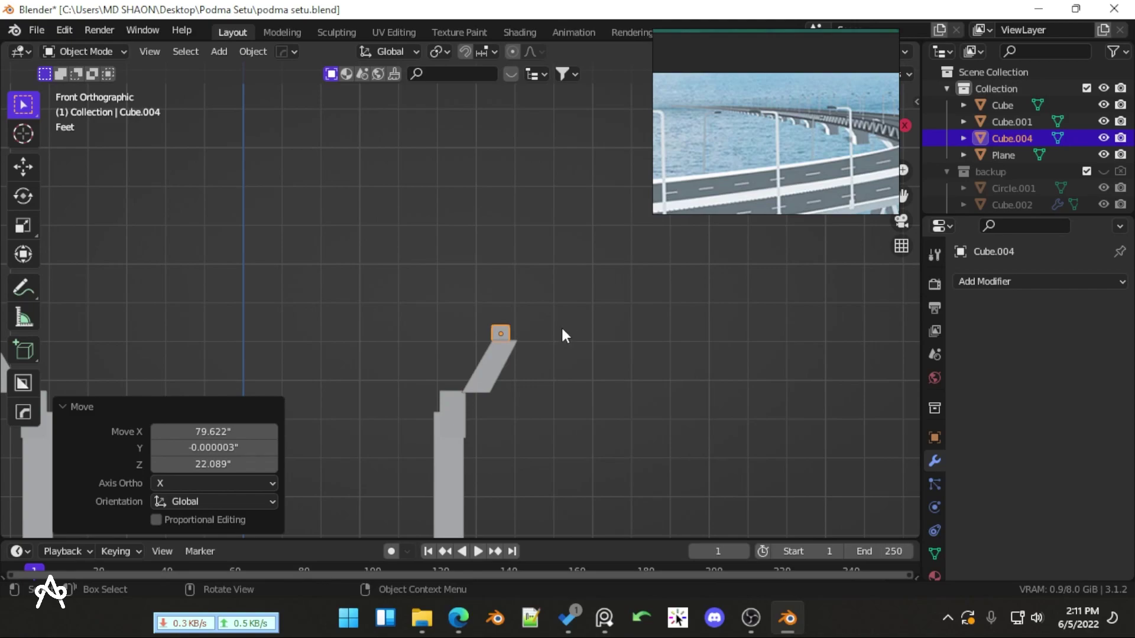
{"action": "scroll", "coordinate": [494, 331], "scroll_direction": "down", "scroll_amount": 2}
{"action": "middle_click_drag", "start_coordinate": [494, 331], "coordinate": [467, 388], "text": "shift"}
In Edit Mode, select all the cube's vertices and extrude them upward into a tall post
{"action": "key", "text": "Tab"}
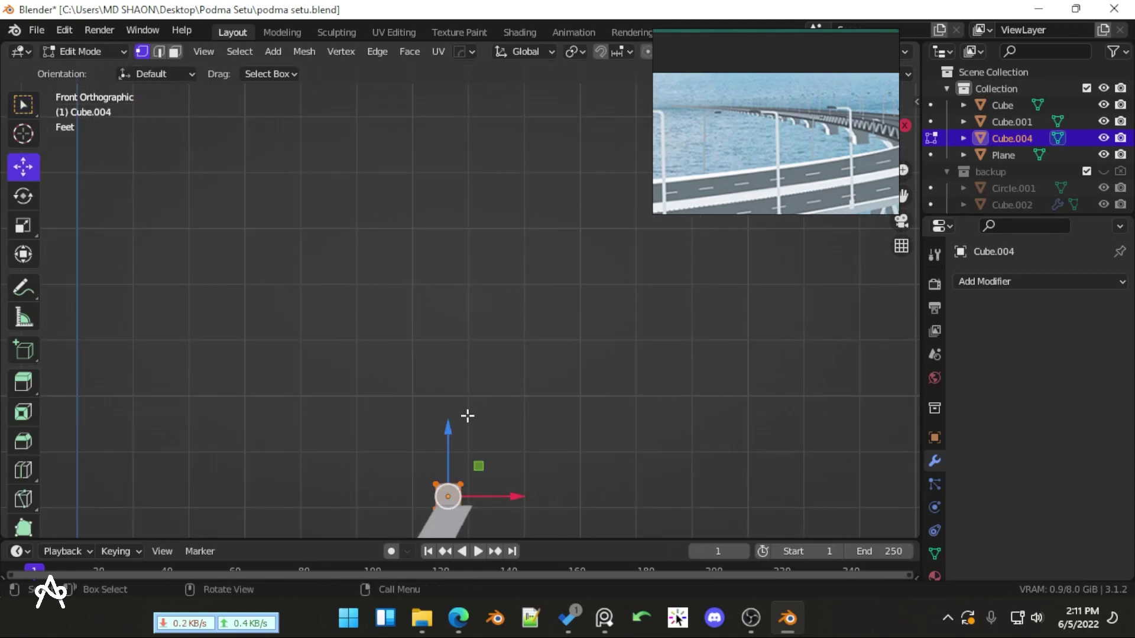
{"action": "scroll", "coordinate": [438, 427], "scroll_direction": "down", "scroll_amount": 2}
{"action": "left_click_drag", "start_coordinate": [351, 376], "coordinate": [560, 437]}
{"action": "scroll", "coordinate": [555, 428], "scroll_direction": "down", "scroll_amount": 4}
{"action": "scroll", "coordinate": [475, 345], "scroll_direction": "down", "scroll_amount": 2}
{"action": "key", "text": "e"}
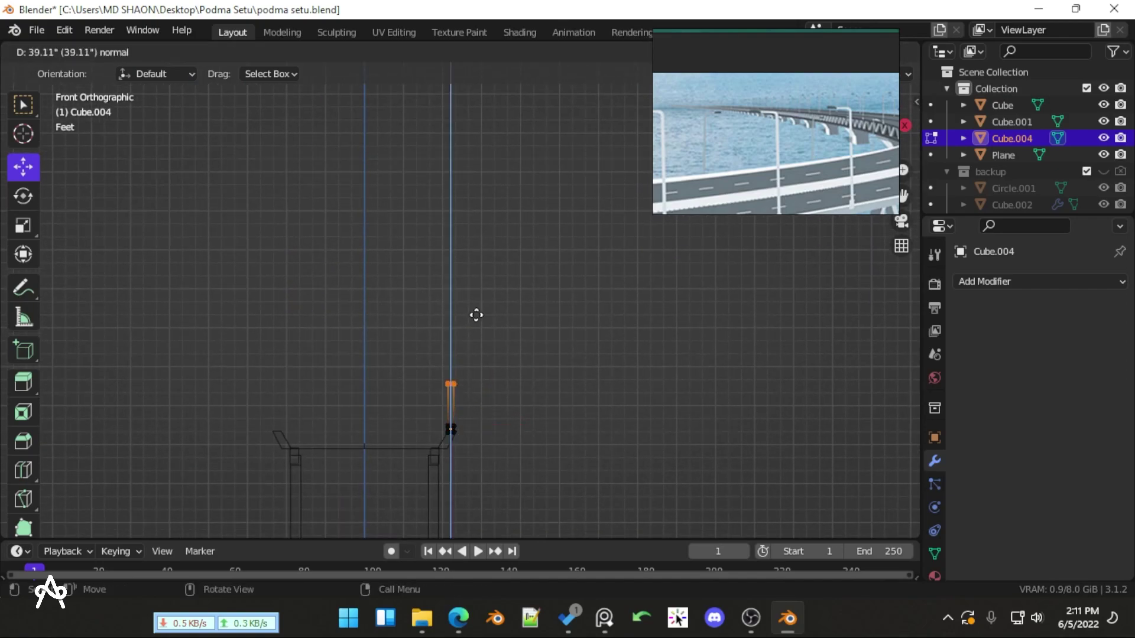
{"action": "left_click", "coordinate": [491, 164]}
{"action": "scroll", "coordinate": [491, 166], "scroll_direction": "up", "scroll_amount": 3}
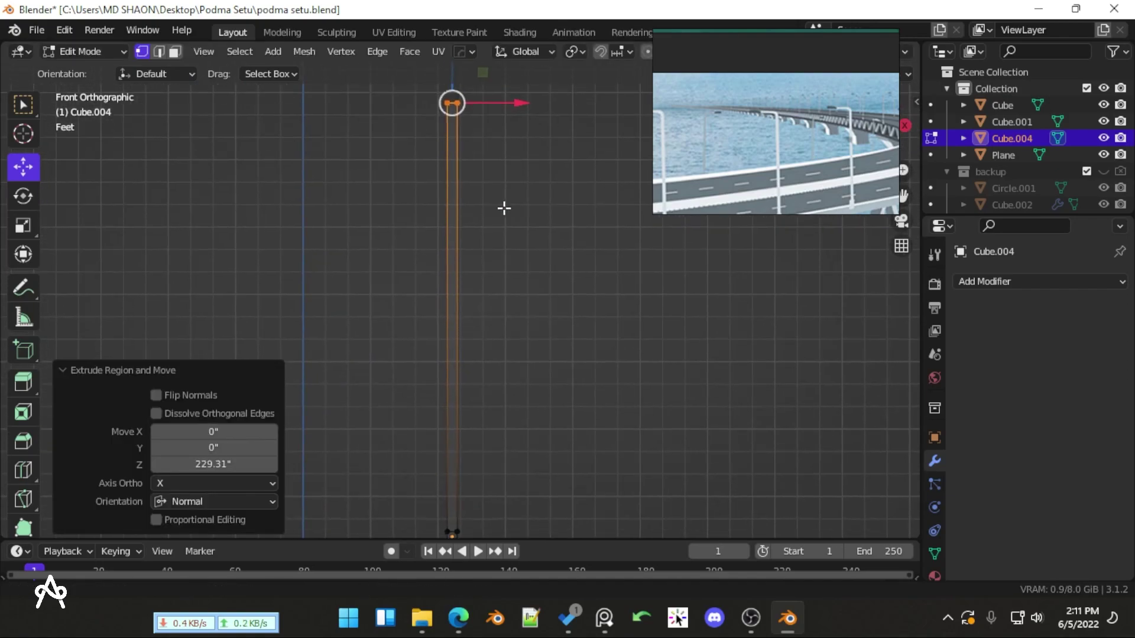
Add an edge loop across the post and slide it up near the top
{"action": "key", "text": "ctrl+r"}
{"action": "left_click", "coordinate": [467, 237]}
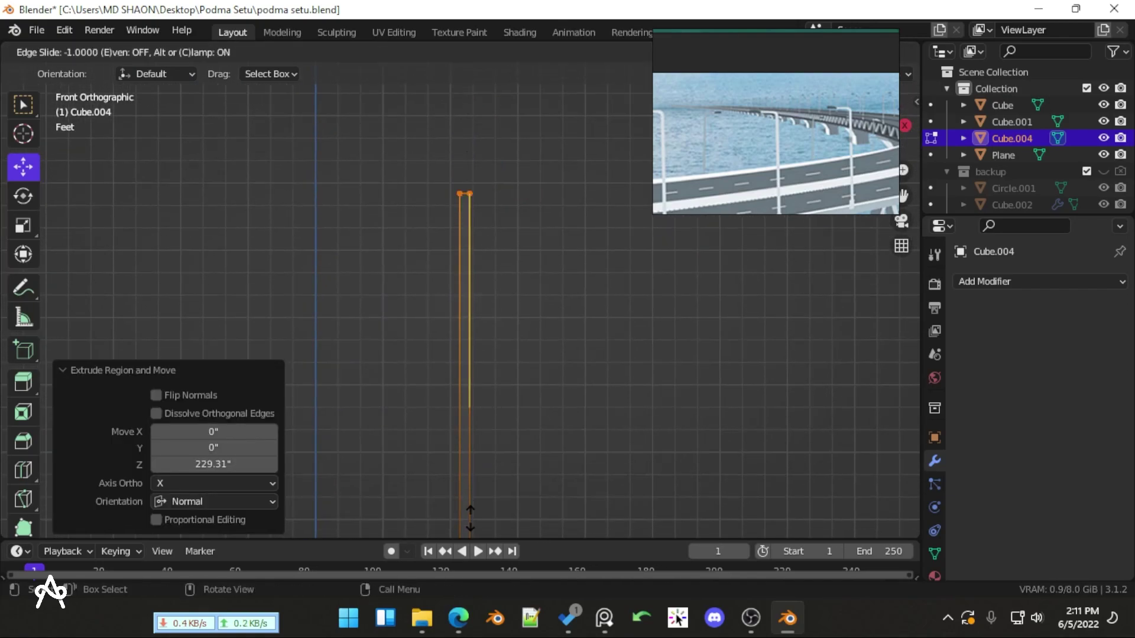
{"action": "right_click", "coordinate": [499, 289]}
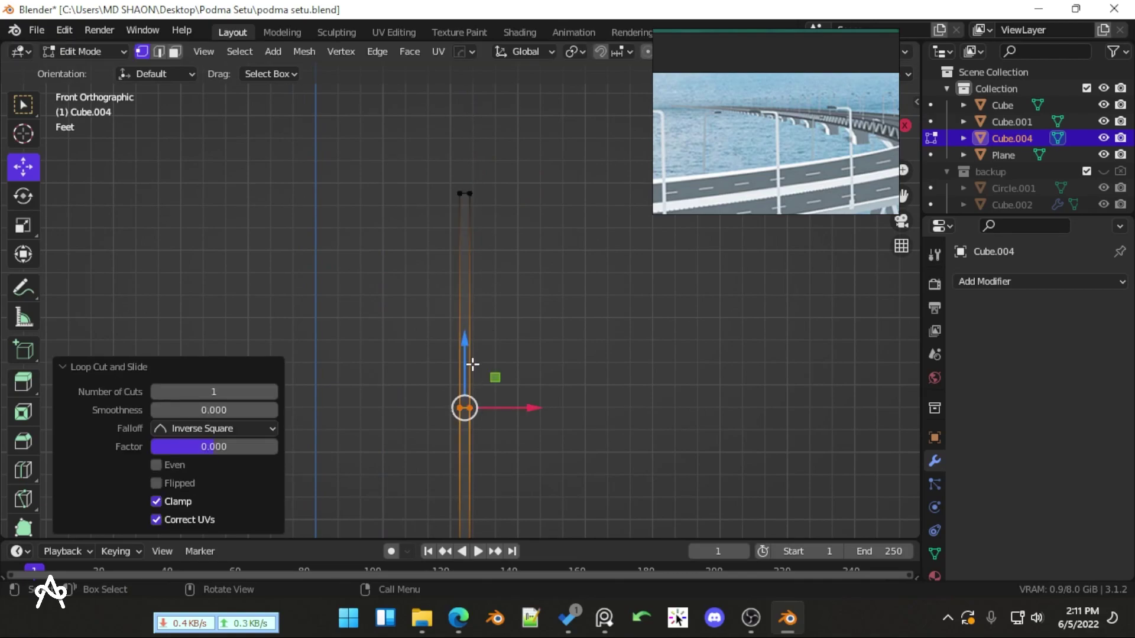
{"action": "left_click_drag", "start_coordinate": [465, 338], "coordinate": [468, 197]}
{"action": "left_click_drag", "start_coordinate": [469, 136], "coordinate": [470, 137]}
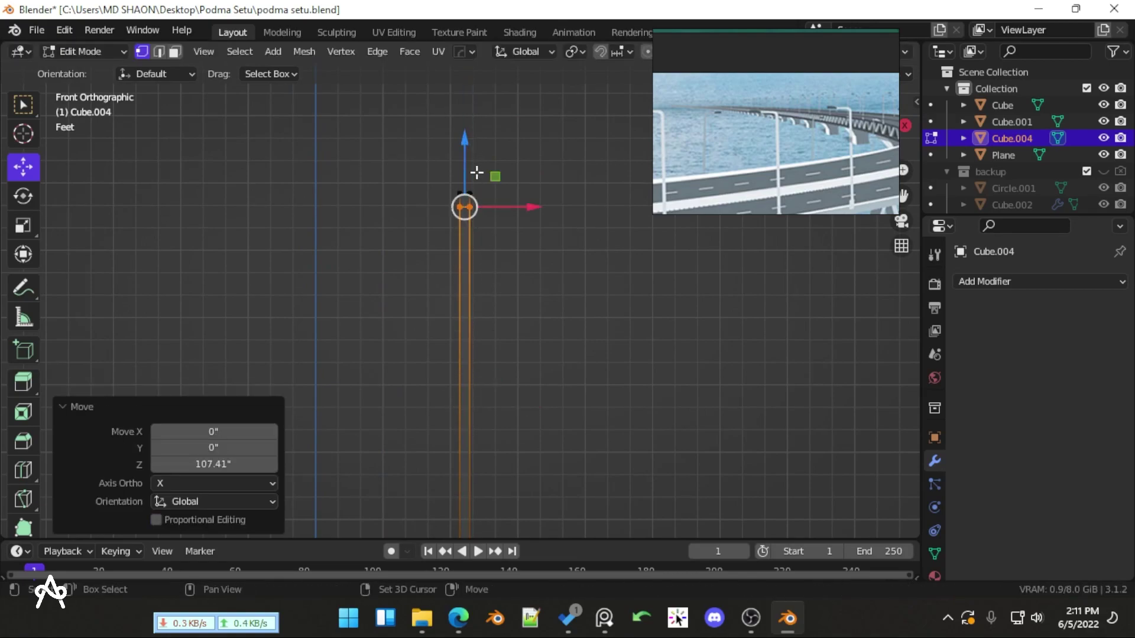
Fine-tune the loop's height, nudging it slightly lower along Z
{"action": "scroll", "coordinate": [476, 171], "scroll_direction": "up", "scroll_amount": 2}
{"action": "middle_click_drag", "start_coordinate": [476, 169], "coordinate": [490, 302], "text": "shift"}
{"action": "scroll", "coordinate": [482, 248], "scroll_direction": "up", "scroll_amount": 2}
{"action": "left_click_drag", "start_coordinate": [481, 190], "coordinate": [484, 169]}
{"action": "scroll", "coordinate": [508, 248], "scroll_direction": "up", "scroll_amount": 1}
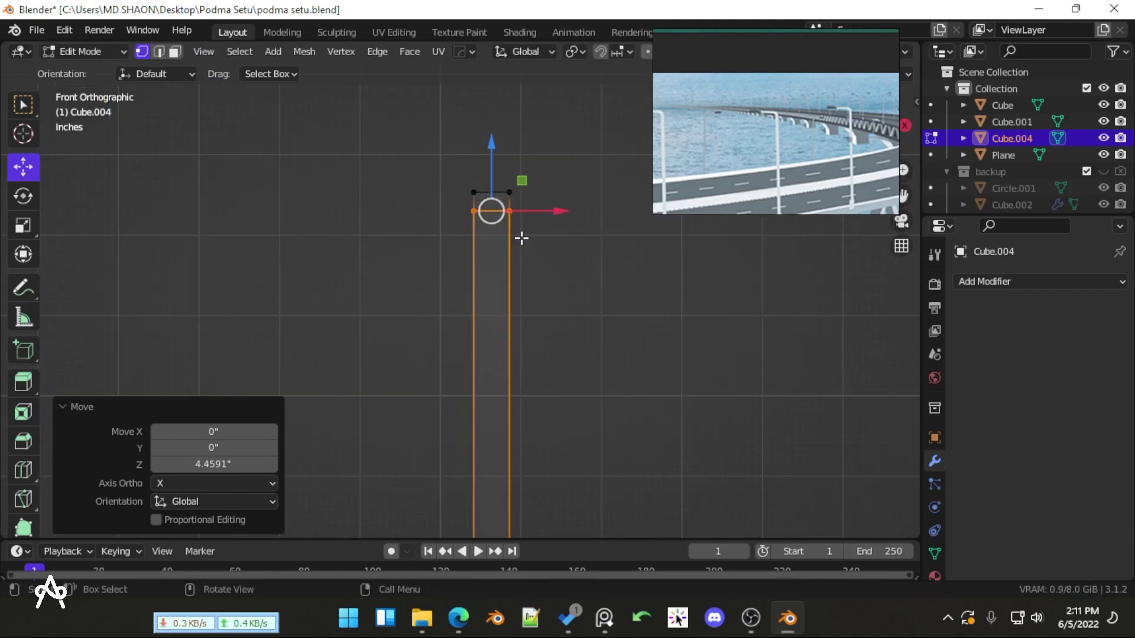
{"action": "key", "text": "g"}
{"action": "key", "text": "z"}
{"action": "left_click", "coordinate": [532, 272]}
Bevel the edge loop by 15.2 inches in edge select mode
{"action": "right_click", "coordinate": [615, 249]}
{"action": "left_click", "coordinate": [618, 264]}
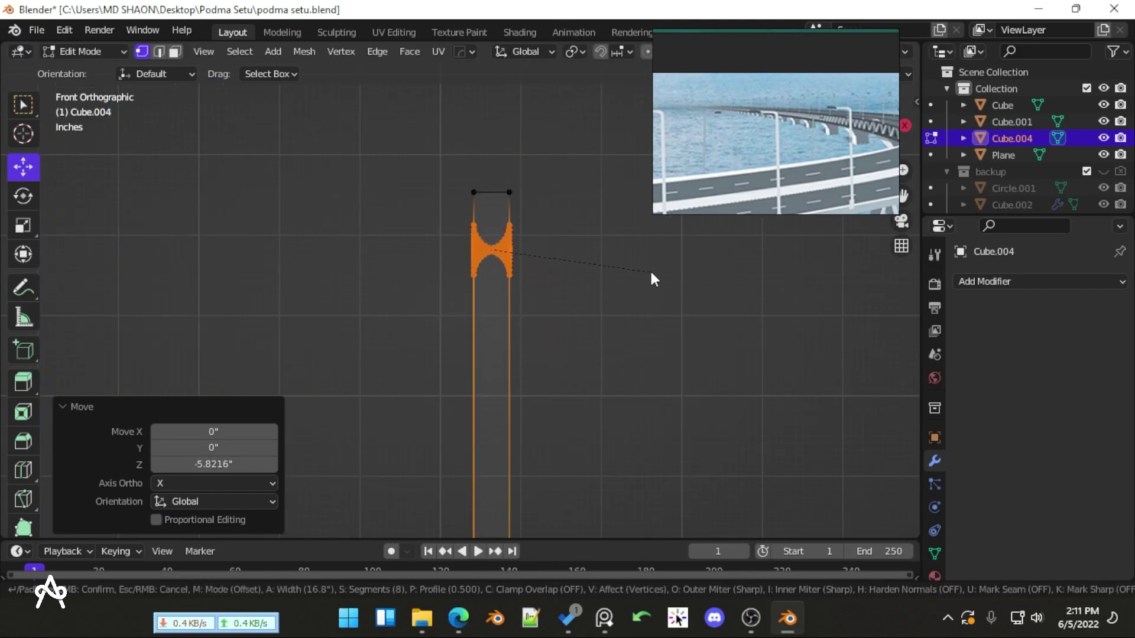
{"action": "right_click", "coordinate": [660, 268]}
{"action": "key", "text": "2"}
{"action": "left_click", "coordinate": [523, 263]}
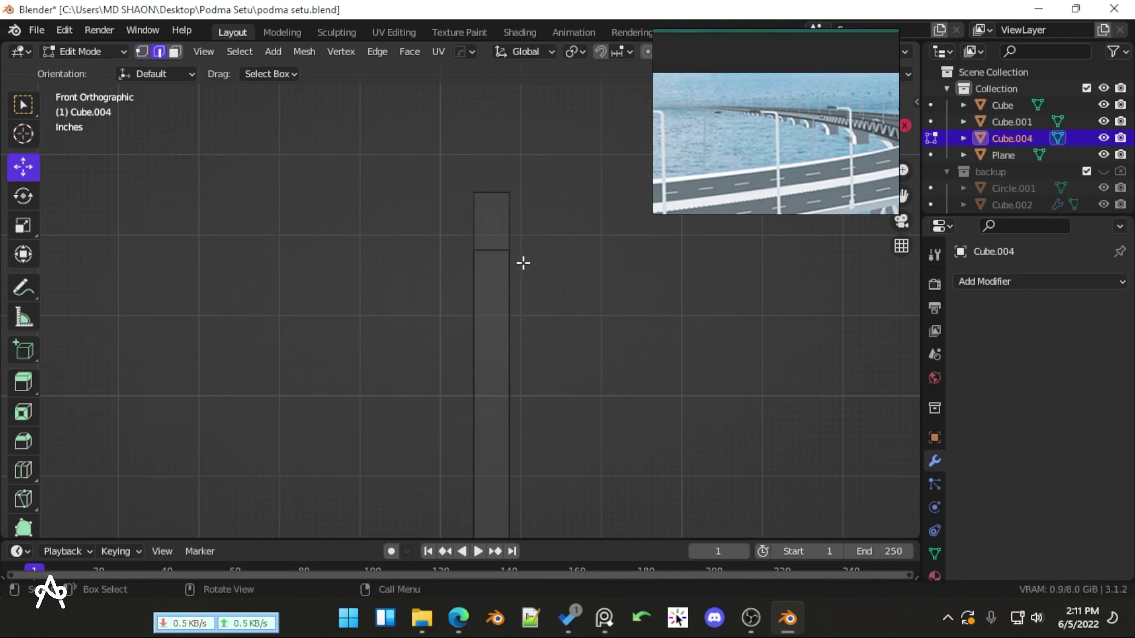
{"action": "right_click", "coordinate": [602, 258]}
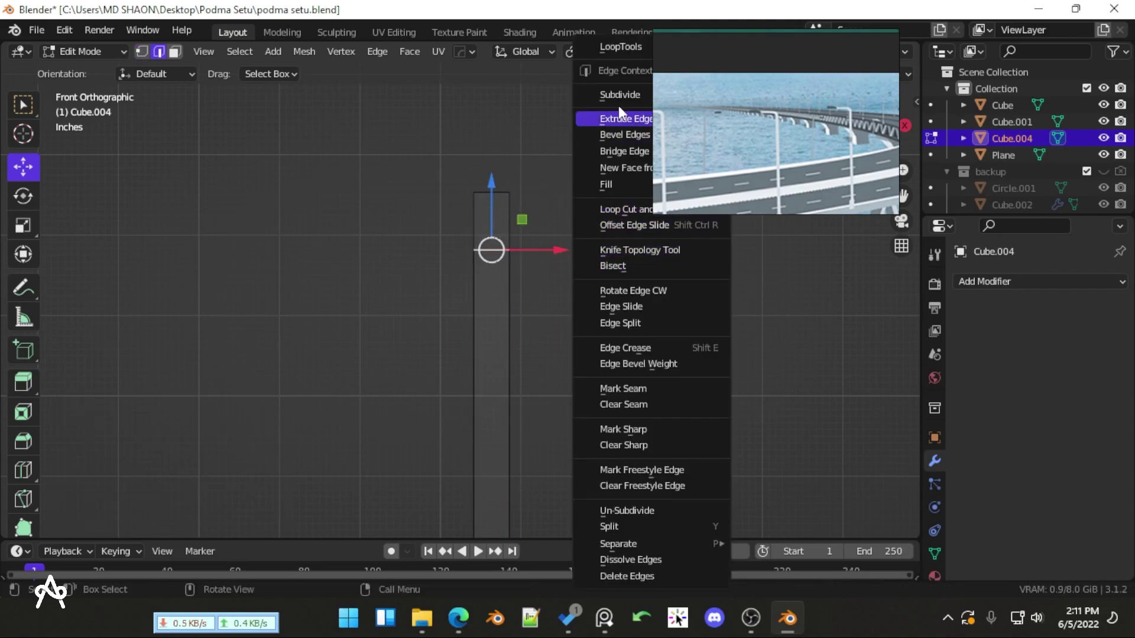
{"action": "left_click", "coordinate": [618, 133]}
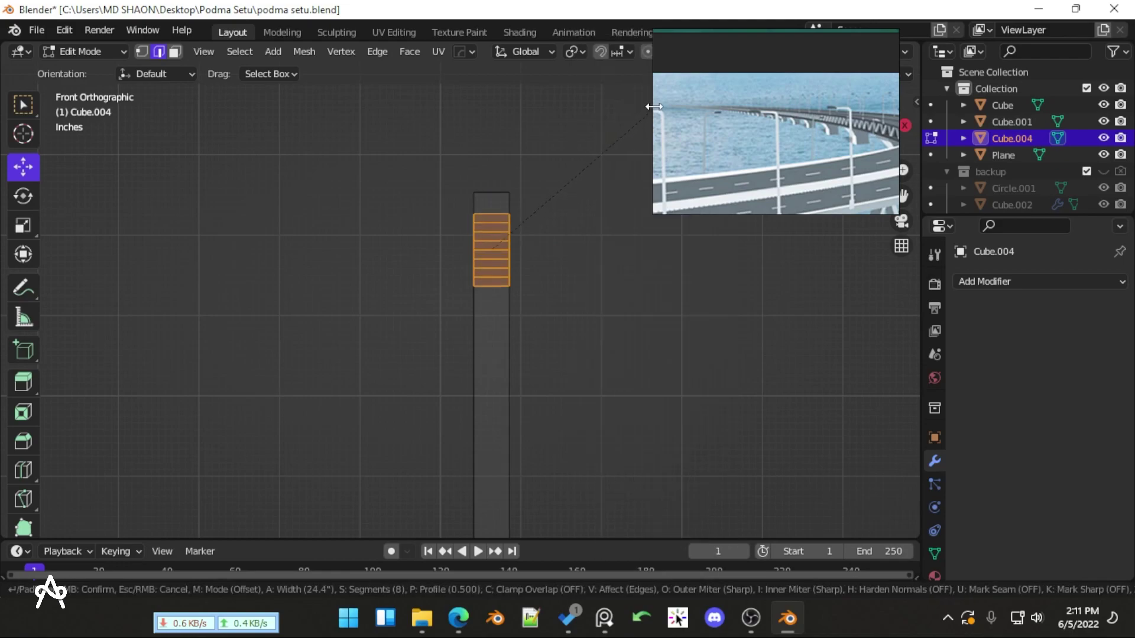
{"action": "scroll", "coordinate": [647, 116], "scroll_direction": "down", "scroll_amount": 1}
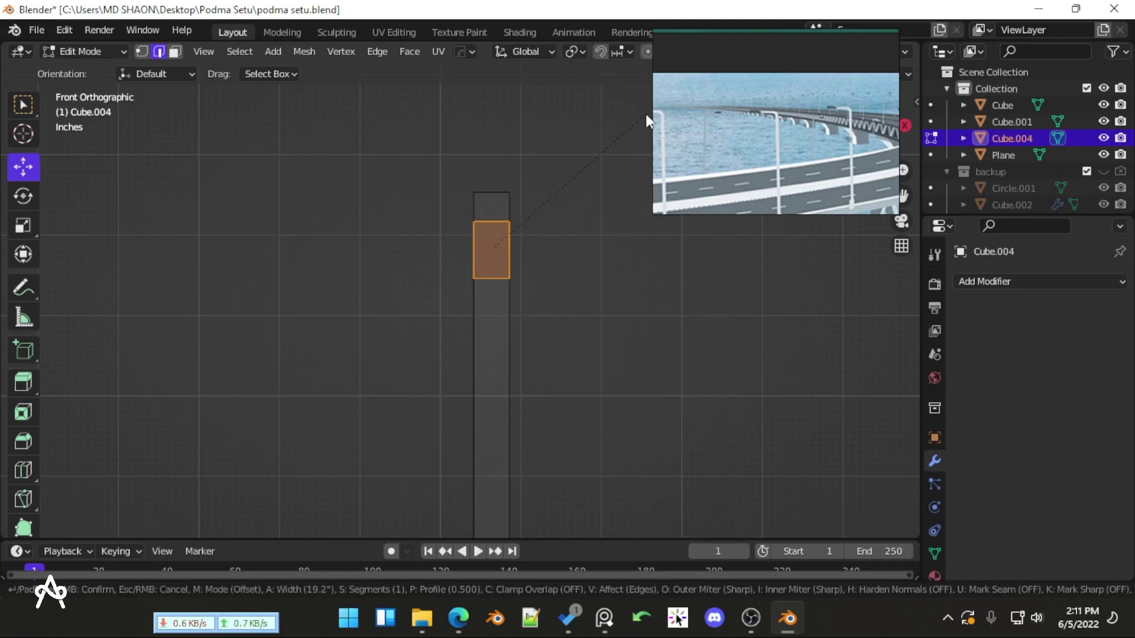
{"action": "left_click", "coordinate": [641, 118]}
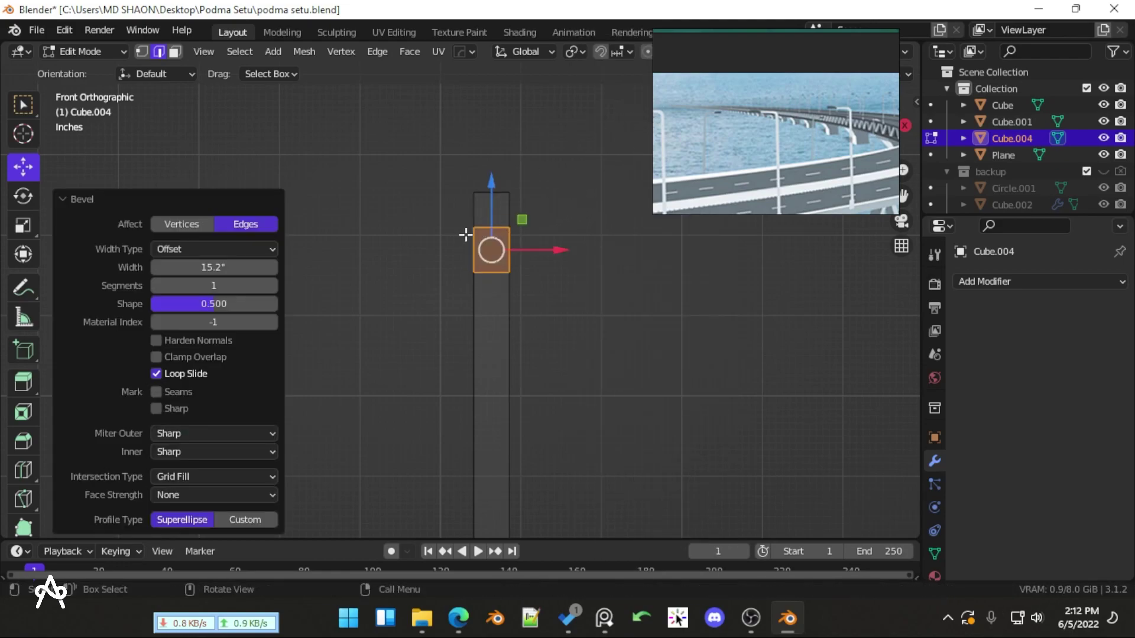
Extrude the post's side face between the loops outward into an arm
{"action": "middle_click_drag", "start_coordinate": [621, 128], "coordinate": [609, 365]}
{"action": "scroll", "coordinate": [677, 376], "scroll_direction": "down", "scroll_amount": 5}
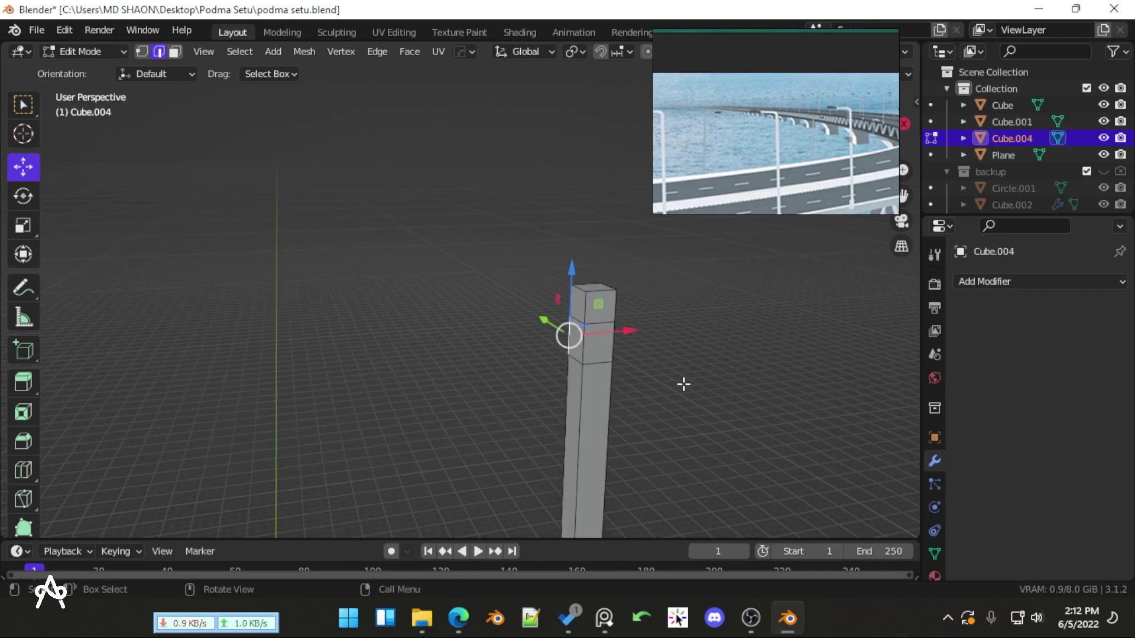
{"action": "key", "text": "3"}
{"action": "left_click", "coordinate": [578, 340]}
{"action": "key", "text": "e"}
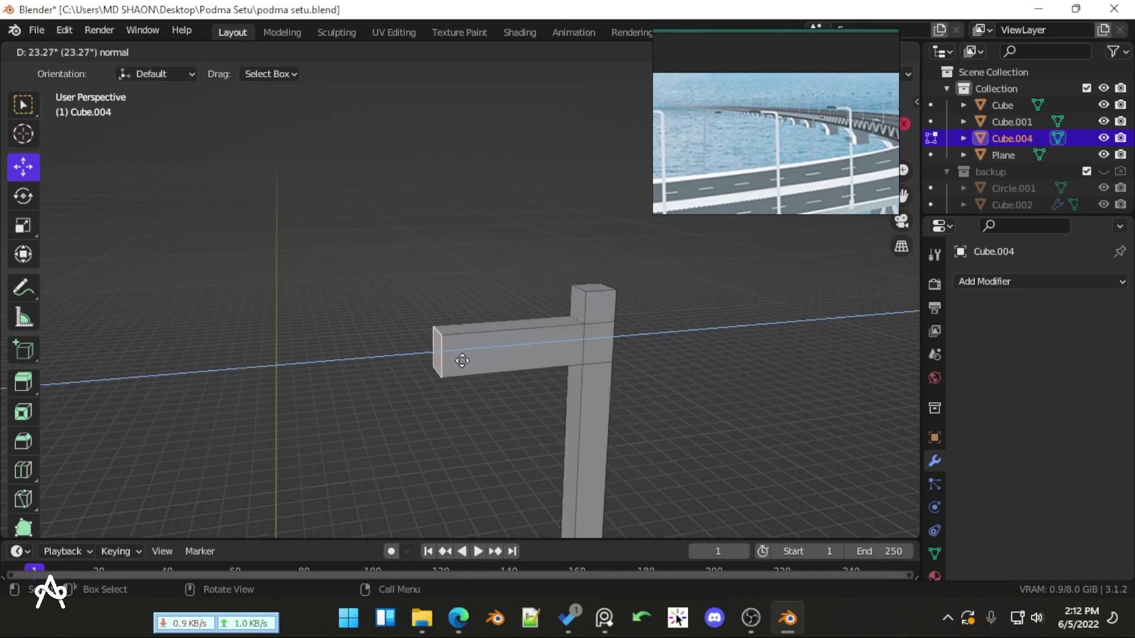
{"action": "left_click", "coordinate": [392, 362]}
Check side and front views, then tilt the arm's end upward
{"action": "key", "text": "KP_3"}
{"action": "key", "text": "KP_1"}
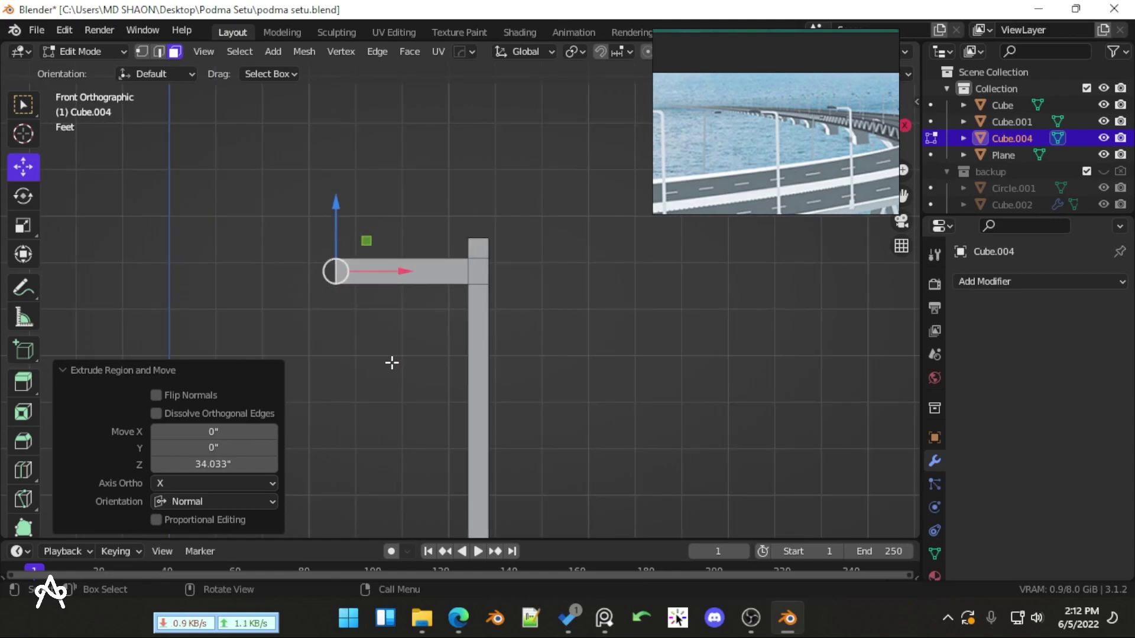
{"action": "middle_click_drag", "start_coordinate": [357, 306], "coordinate": [463, 338], "text": "shift"}
{"action": "left_click_drag", "start_coordinate": [441, 304], "coordinate": [379, 274]}
{"action": "scroll", "coordinate": [388, 309], "scroll_direction": "up", "scroll_amount": 2}
{"action": "middle_click_drag", "start_coordinate": [387, 309], "coordinate": [415, 335], "text": "shift"}
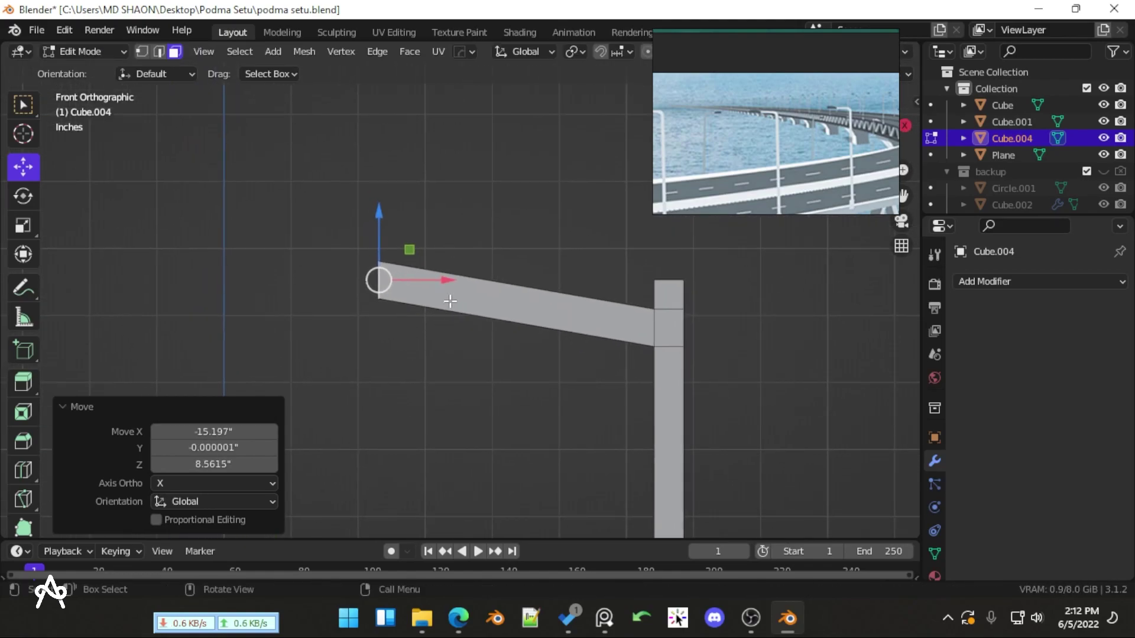
Loop-cut the arm and select its lower front edge
{"action": "key", "text": "ctrl+r"}
{"action": "left_click", "coordinate": [484, 292]}
{"action": "left_click", "coordinate": [519, 301]}
{"action": "middle_click_drag", "start_coordinate": [519, 302], "coordinate": [489, 280]}
{"action": "left_click", "coordinate": [502, 248]}
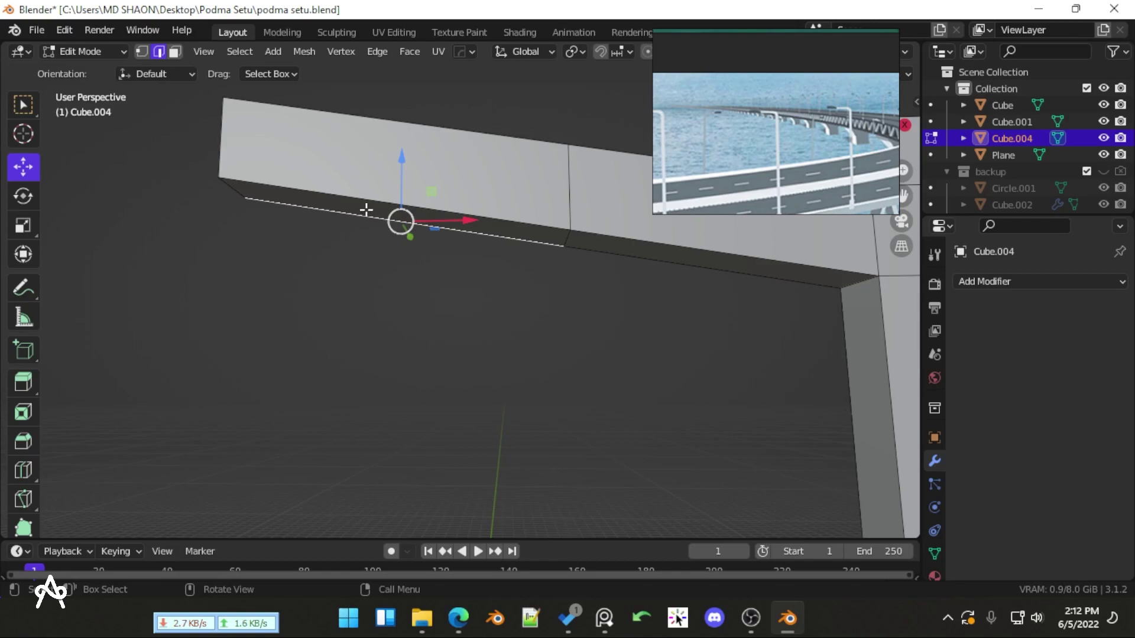
Extrude the beam's lower edge into a thin face, then extrude it down into a 2.8216-inch lip
{"action": "key", "text": "e"}
{"action": "left_click", "coordinate": [393, 210]}
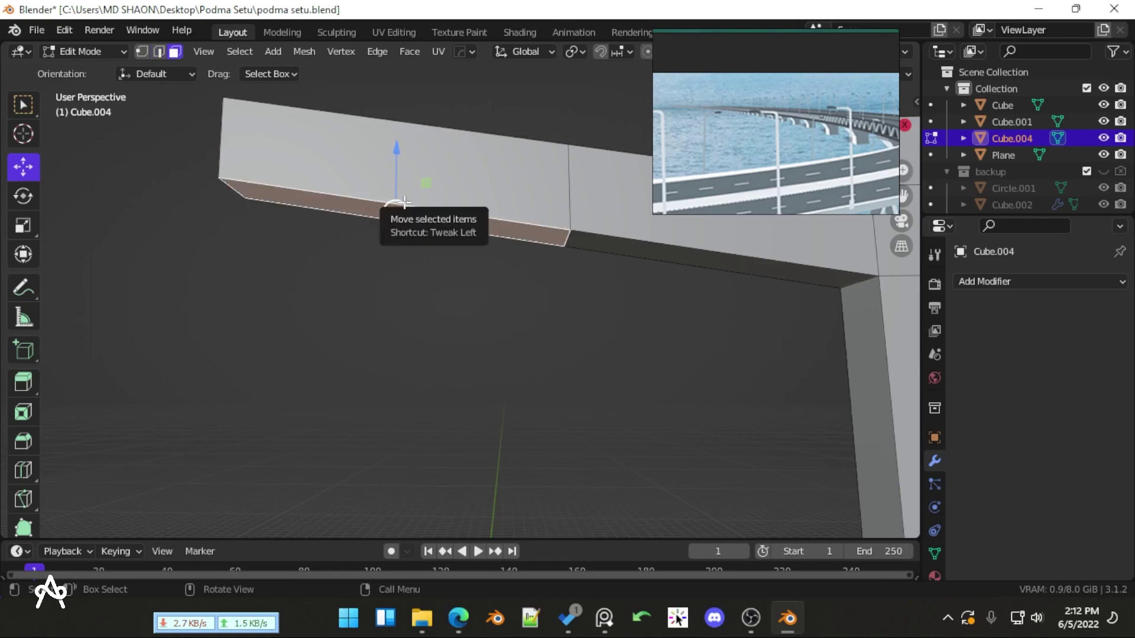
{"action": "key", "text": "e"}
{"action": "left_click", "coordinate": [398, 236]}
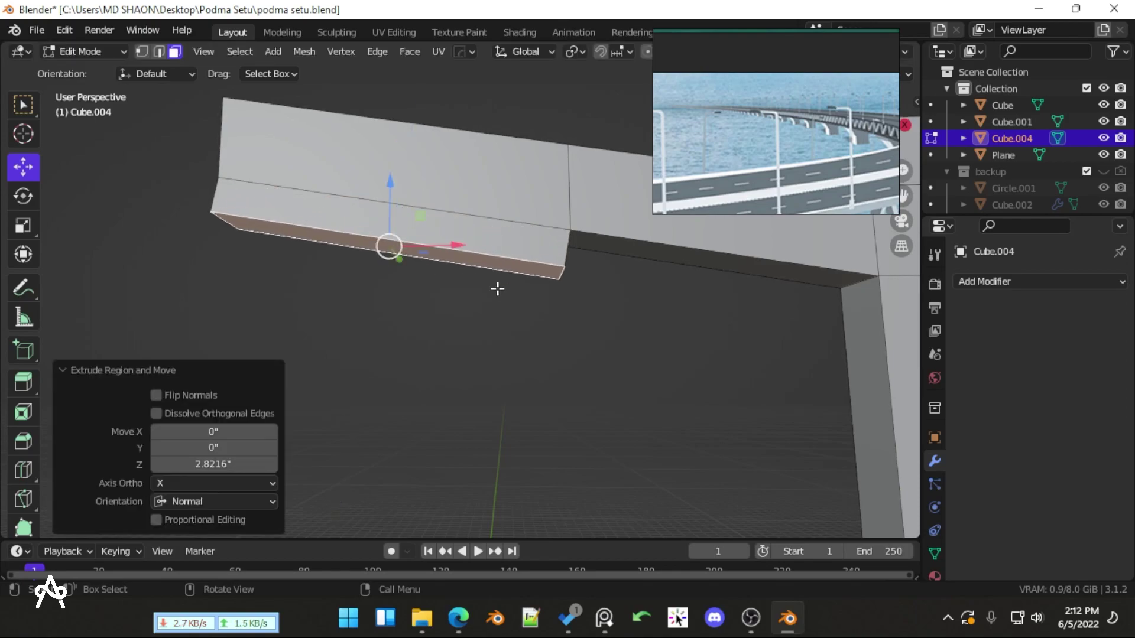
In front X-ray view, move the lip's stacked left end vertices to taper it
{"action": "key", "text": "KP_3"}
{"action": "key", "text": "KP_1"}
{"action": "scroll", "coordinate": [491, 295], "scroll_direction": "up", "scroll_amount": 3}
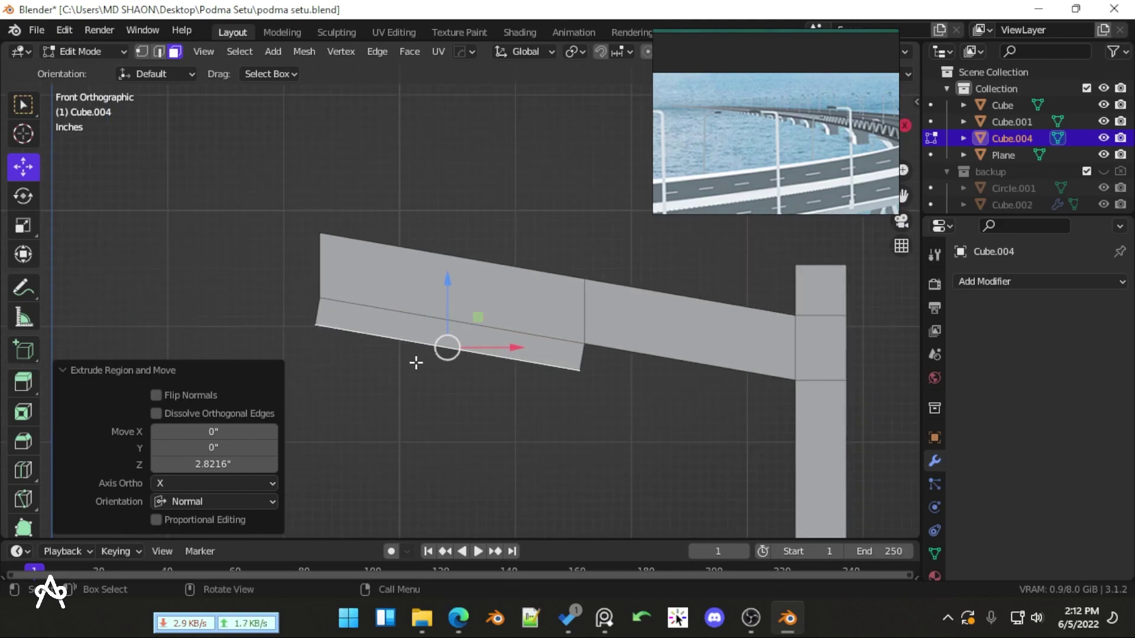
{"action": "key", "text": "alt+z"}
{"action": "left_click", "coordinate": [317, 338]}
{"action": "left_click_drag", "start_coordinate": [269, 319], "coordinate": [350, 347]}
{"action": "key", "text": "g"}
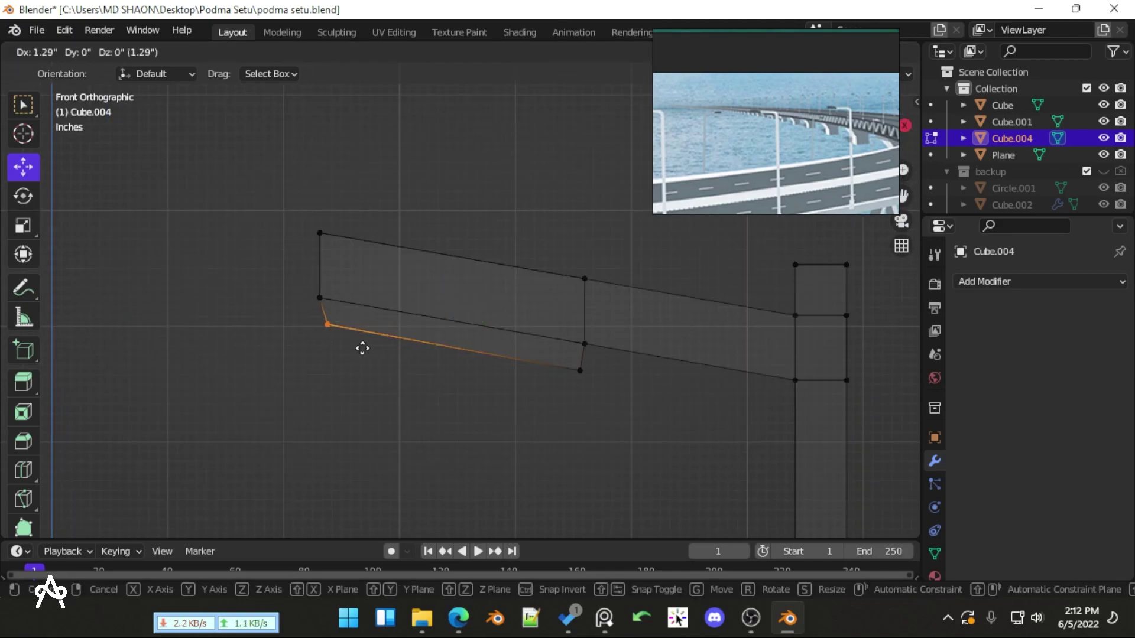
{"action": "left_click", "coordinate": [362, 349]}
Nudge the lip's right end vertex and the top-left corner vertex to finish the taper
{"action": "left_click", "coordinate": [580, 371]}
{"action": "key", "text": "g"}
{"action": "left_click", "coordinate": [538, 358]}
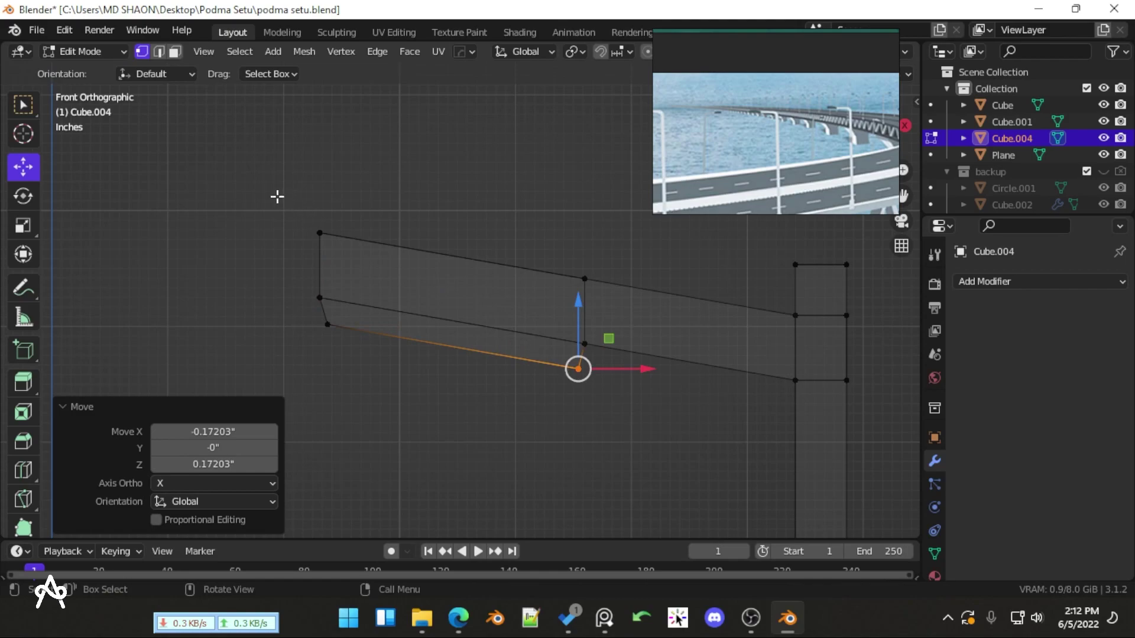
{"action": "left_click_drag", "start_coordinate": [277, 196], "coordinate": [393, 269]}
{"action": "key", "text": "g"}
{"action": "left_click", "coordinate": [396, 273]}
Inspect the beam piece in perspective, then frame the bracket in top view in Object Mode
{"action": "key", "text": "Tab"}
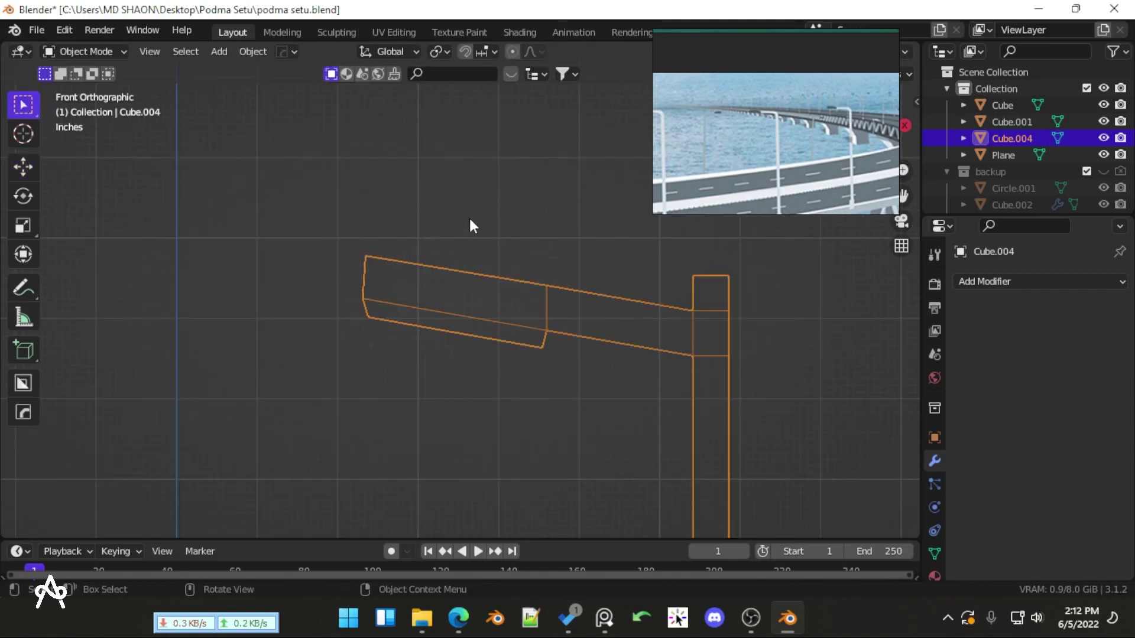
{"action": "left_click", "coordinate": [458, 426]}
{"action": "scroll", "coordinate": [457, 414], "scroll_direction": "down", "scroll_amount": 5}
{"action": "middle_click_drag", "start_coordinate": [454, 393], "coordinate": [461, 431]}
{"action": "scroll", "coordinate": [491, 413], "scroll_direction": "up", "scroll_amount": 5}
{"action": "key", "text": "Tab"}
{"action": "scroll", "coordinate": [493, 390], "scroll_direction": "down", "scroll_amount": 5}
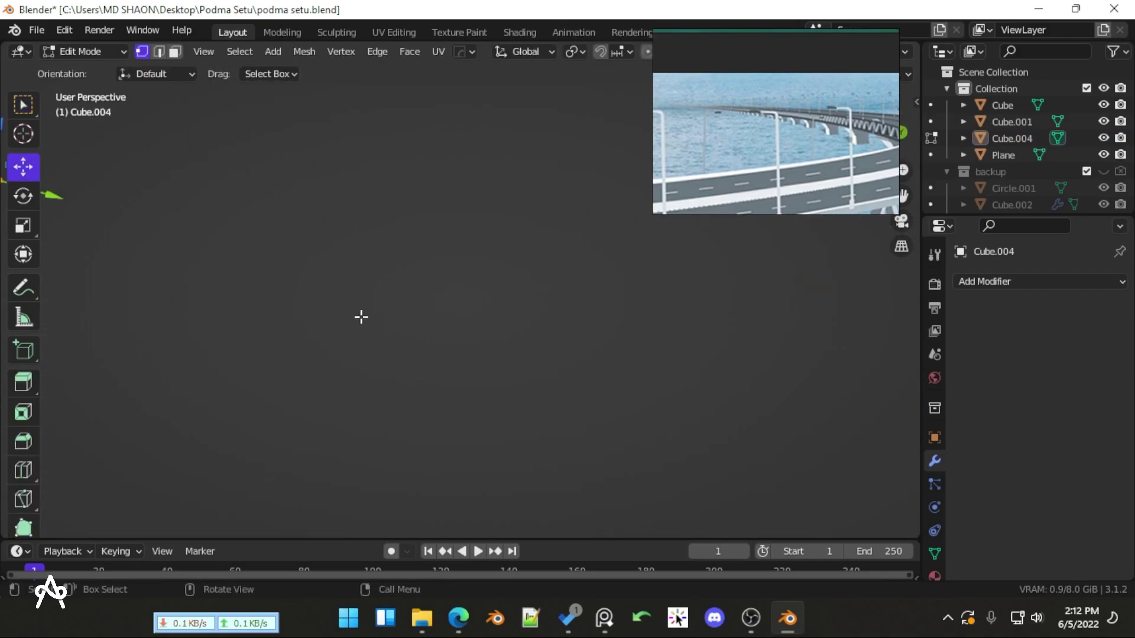
{"action": "middle_click_drag", "start_coordinate": [359, 317], "coordinate": [392, 375]}
{"action": "key", "text": "Tab"}
{"action": "key", "text": "KP_7"}
{"action": "scroll", "coordinate": [394, 378], "scroll_direction": "up", "scroll_amount": 3}
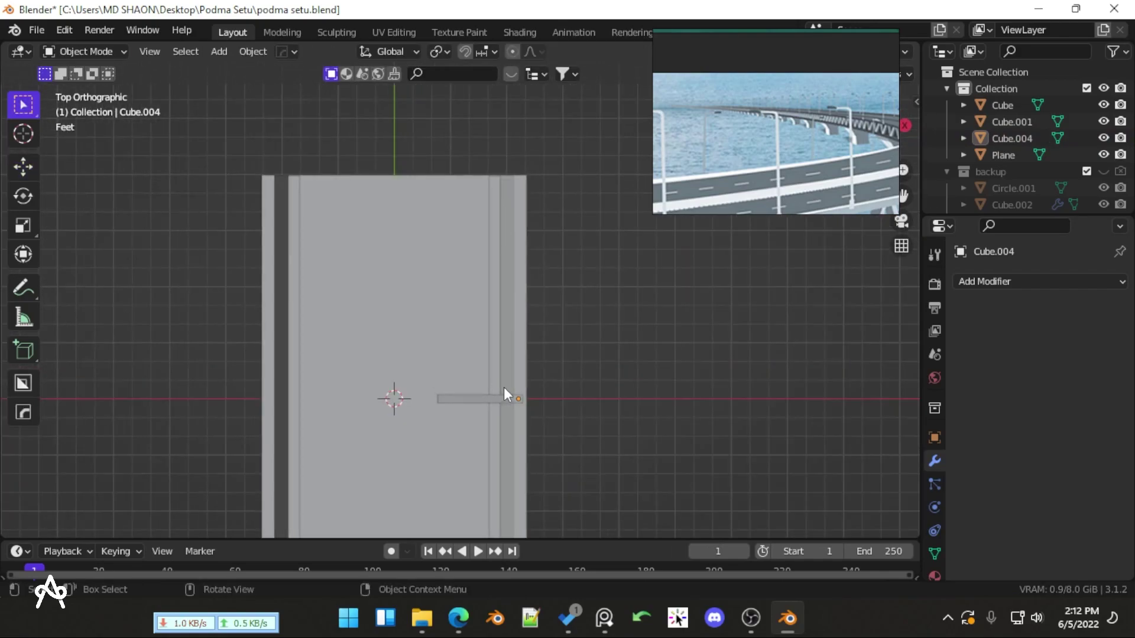
{"action": "middle_click_drag", "start_coordinate": [541, 440], "coordinate": [512, 407], "text": "shift"}
{"action": "scroll", "coordinate": [467, 395], "scroll_direction": "down", "scroll_amount": 2}
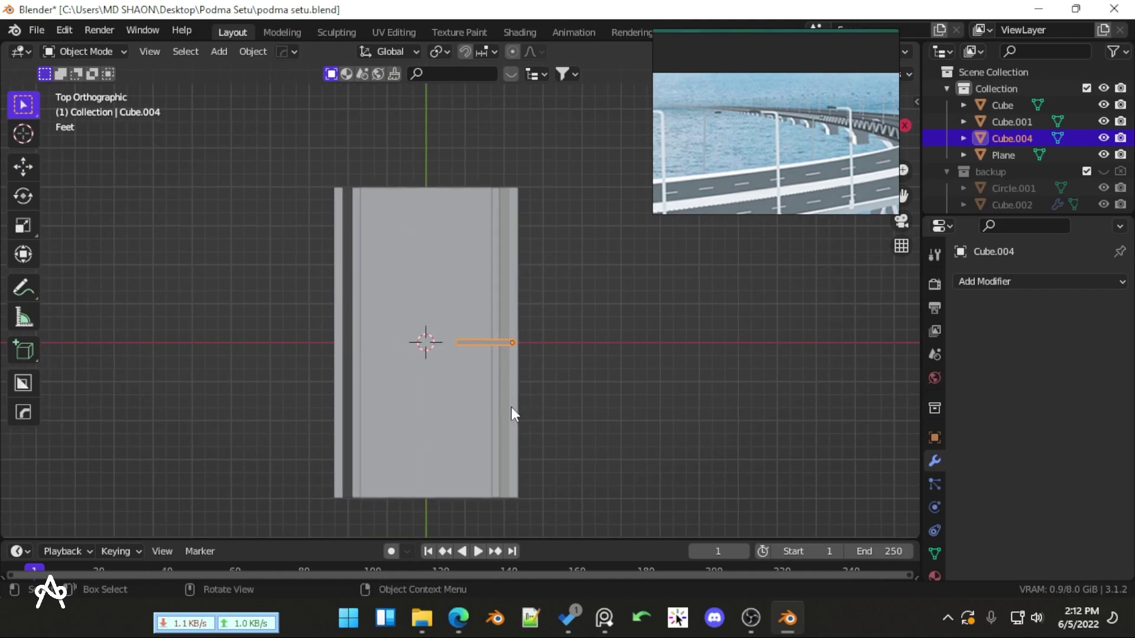
{"action": "scroll", "coordinate": [499, 406], "scroll_direction": "up", "scroll_amount": 3}
Add a Mirror modifier to Cube.004 with the road Plane as its mirror object
{"action": "left_click", "coordinate": [950, 281]}
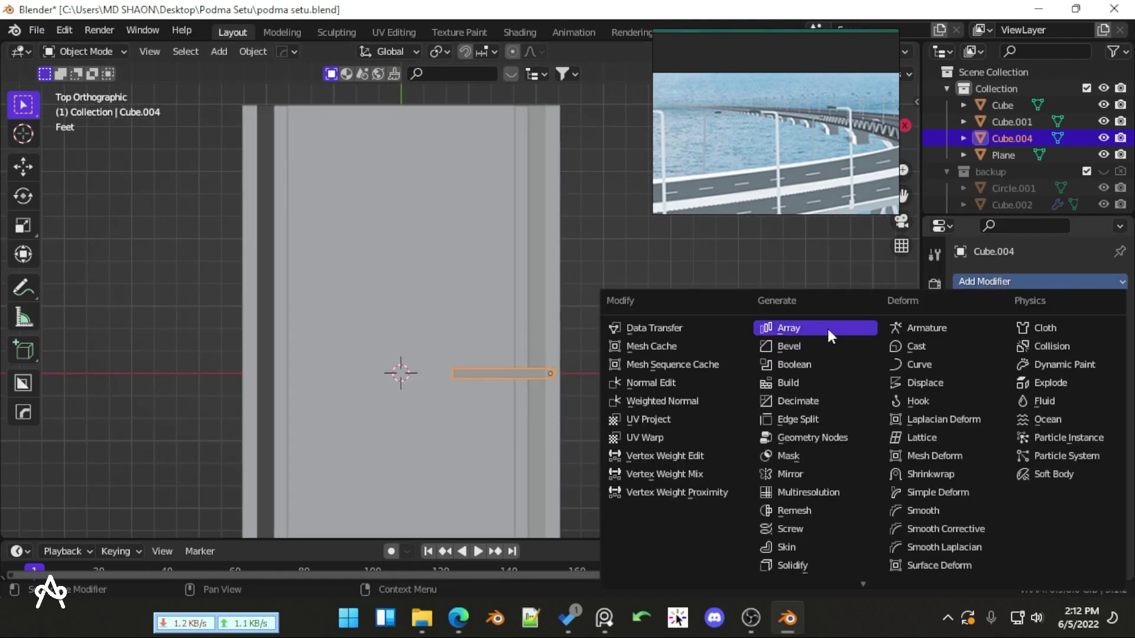
{"action": "left_click", "coordinate": [796, 474]}
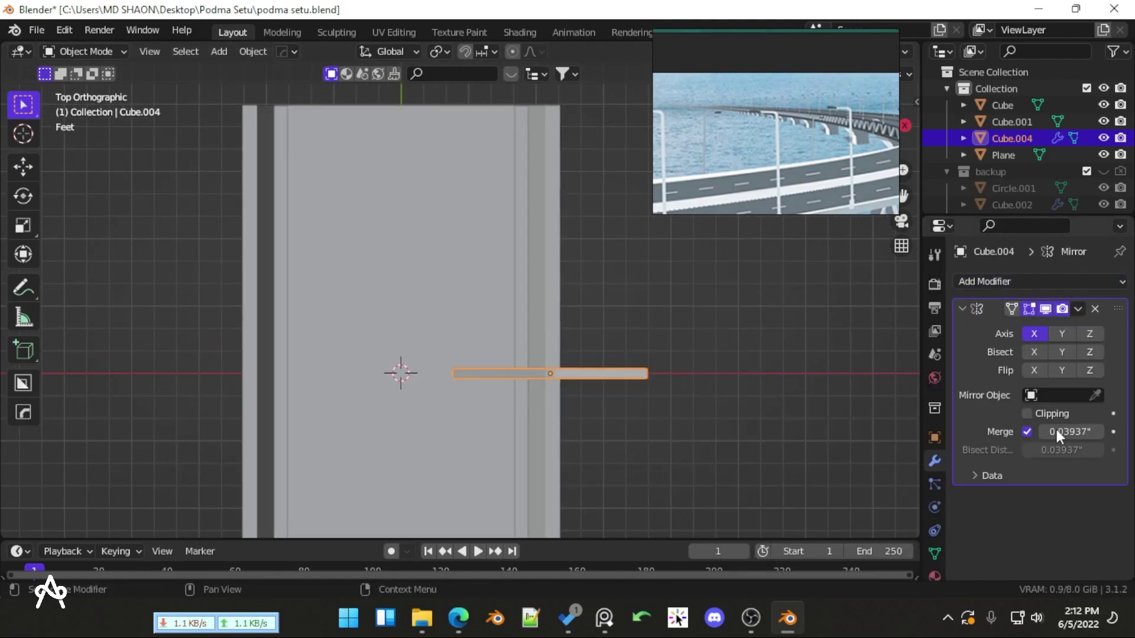
{"action": "left_click", "coordinate": [1095, 395]}
{"action": "left_click", "coordinate": [555, 235]}
{"action": "middle_click_drag", "start_coordinate": [556, 235], "coordinate": [459, 346]}
{"action": "scroll", "coordinate": [390, 380], "scroll_direction": "down", "scroll_amount": 2}
Save podma setu.blend from the top view
{"action": "left_click", "coordinate": [547, 428]}
{"action": "key", "text": "KP_7"}
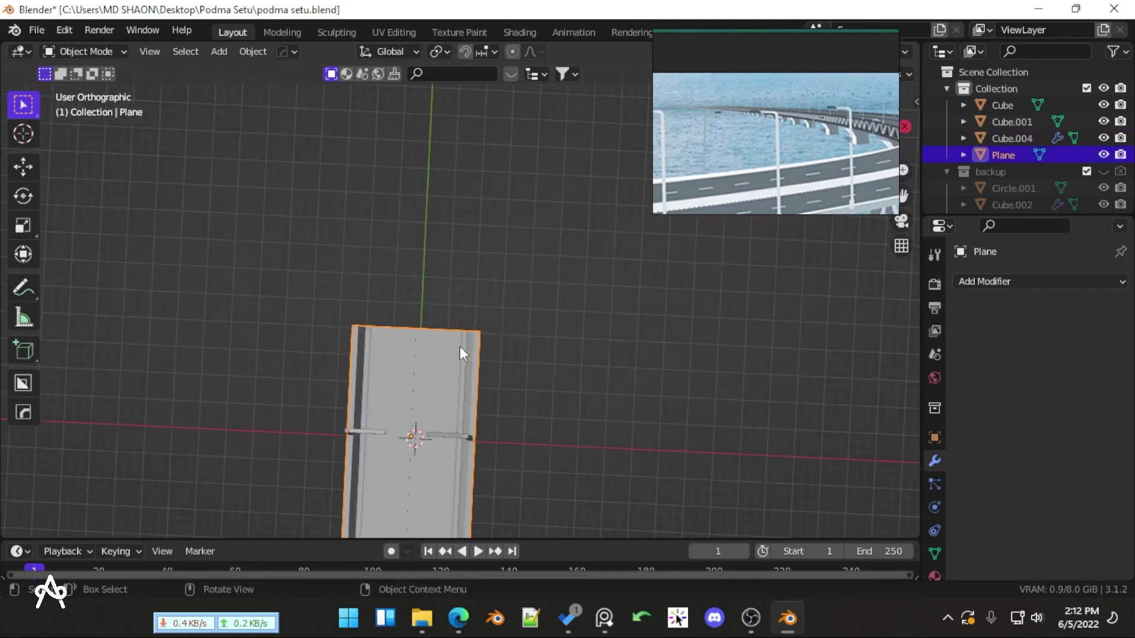
{"action": "key", "text": "ctrl+s"}
{"action": "middle_click_drag", "start_coordinate": [482, 388], "coordinate": [477, 418], "text": "shift"}
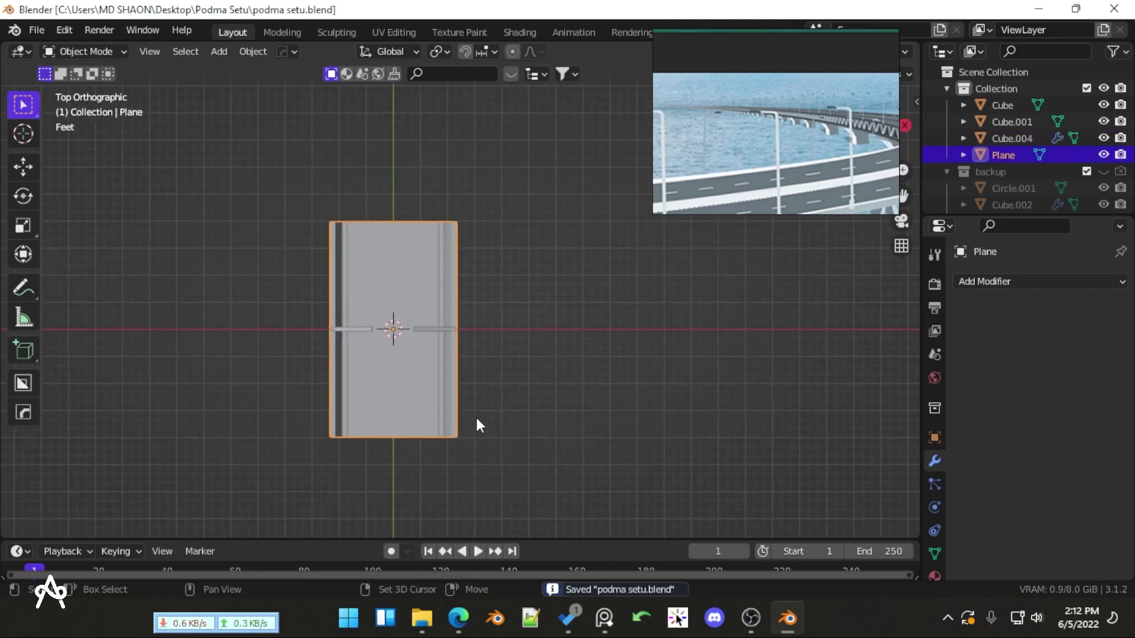
{"action": "key", "text": "shift+a"}
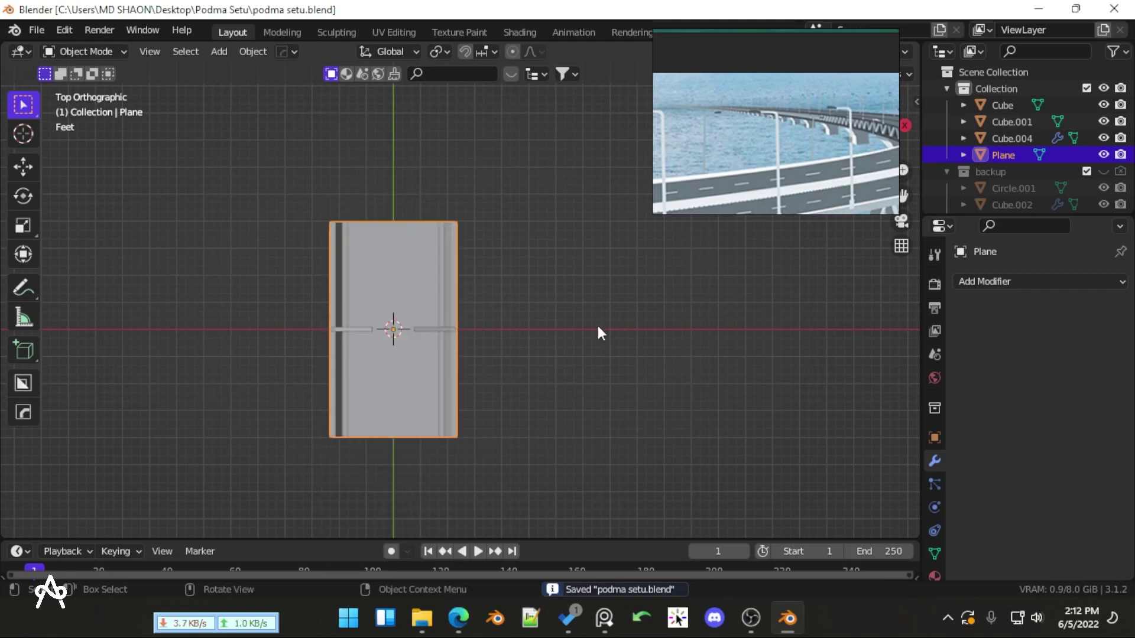
{"action": "left_click", "coordinate": [519, 333]}
Add a Bezier curve at the world origin
{"action": "key", "text": "shift+a"}
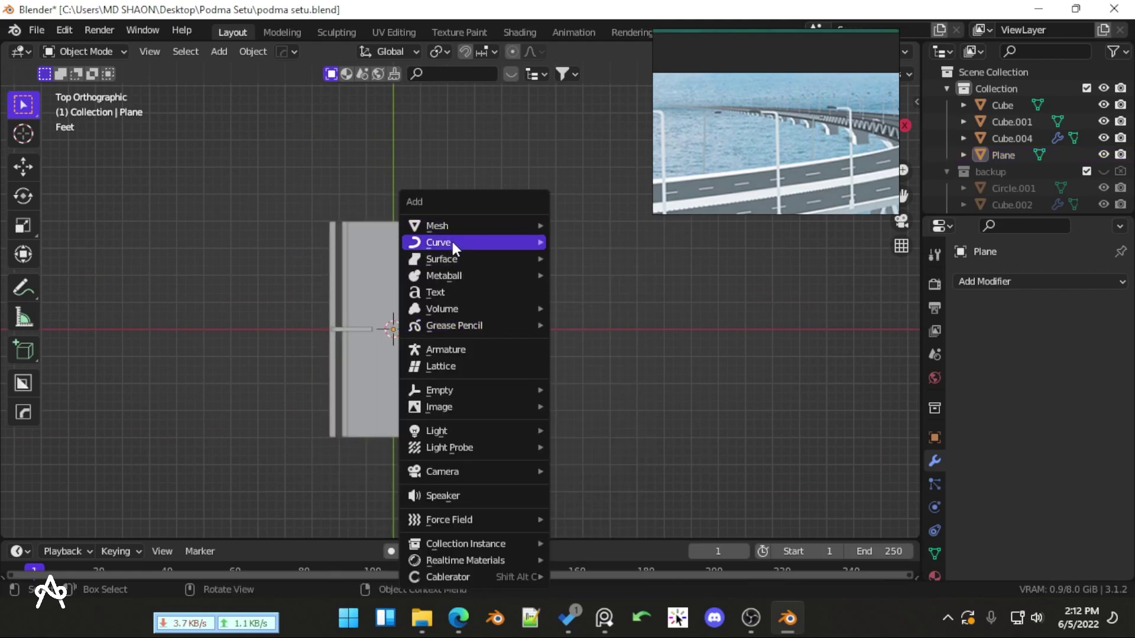
{"action": "mouse_move", "coordinate": [453, 242]}
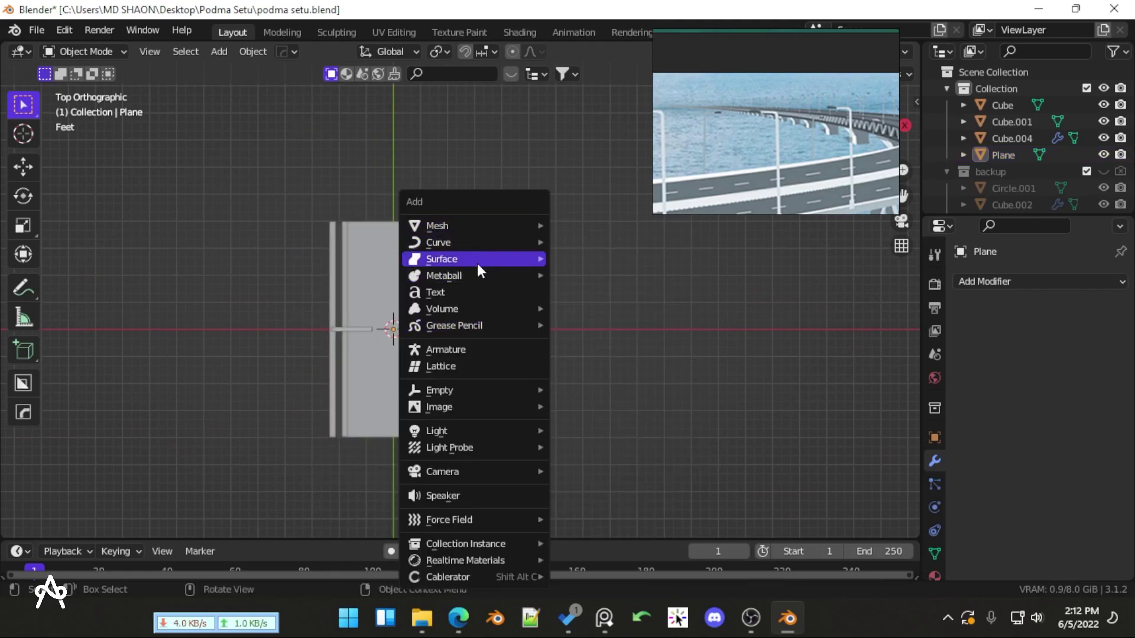
{"action": "mouse_move", "coordinate": [495, 220]}
{"action": "mouse_move", "coordinate": [491, 242]}
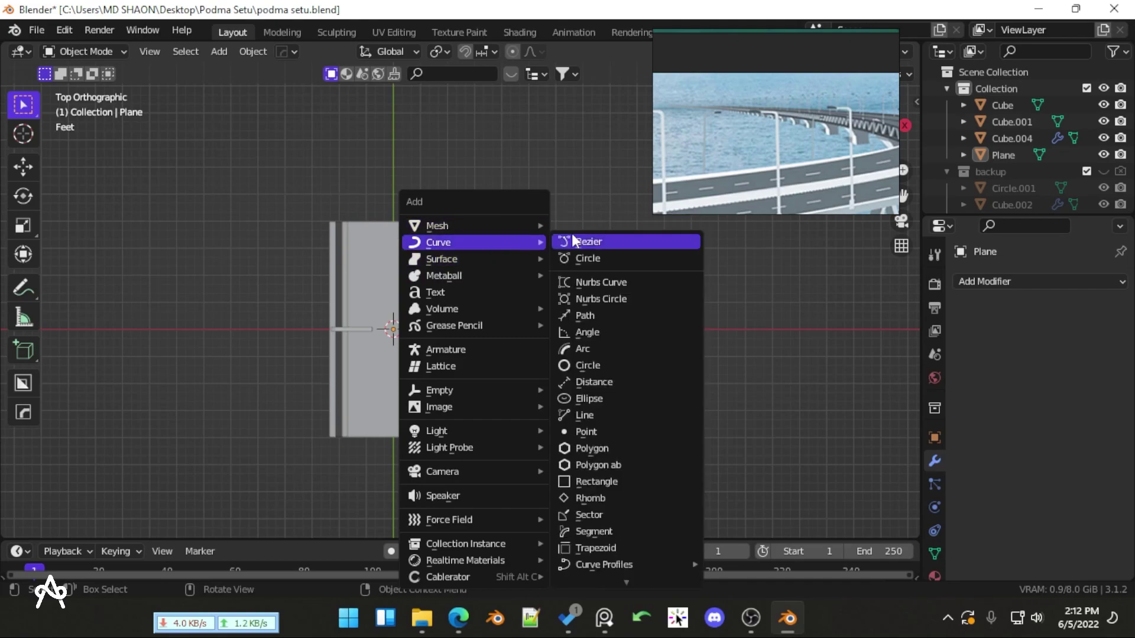
{"action": "left_click", "coordinate": [584, 242]}
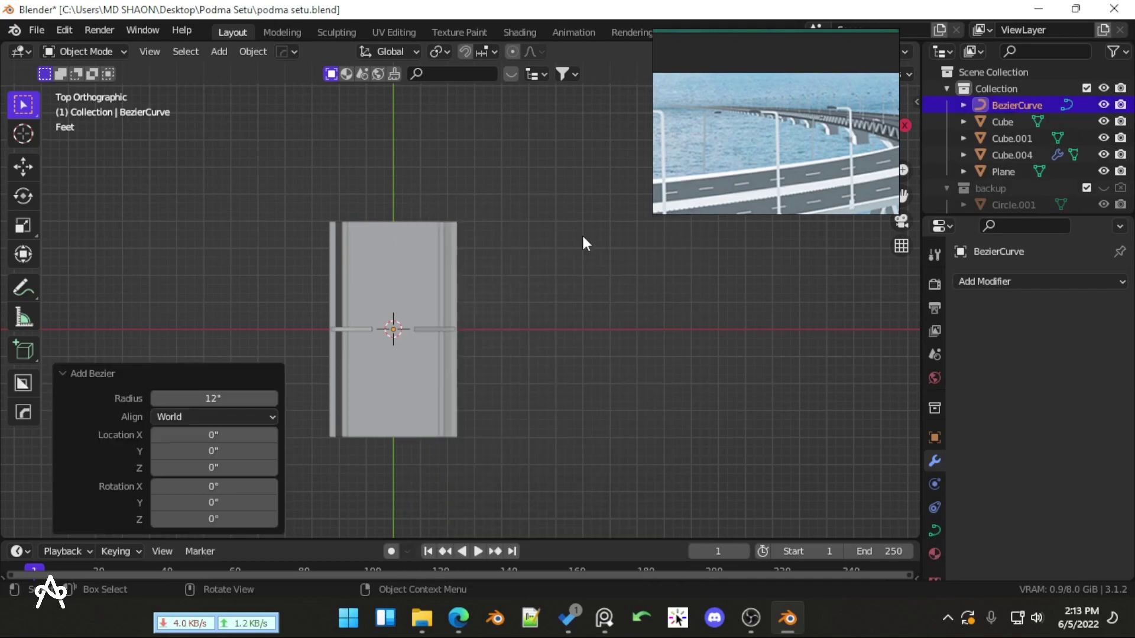
Frame the new curve in top view and enter Edit Mode on its control points
{"action": "scroll", "coordinate": [419, 303], "scroll_direction": "down", "scroll_amount": 3}
{"action": "scroll", "coordinate": [473, 364], "scroll_direction": "up", "scroll_amount": 4}
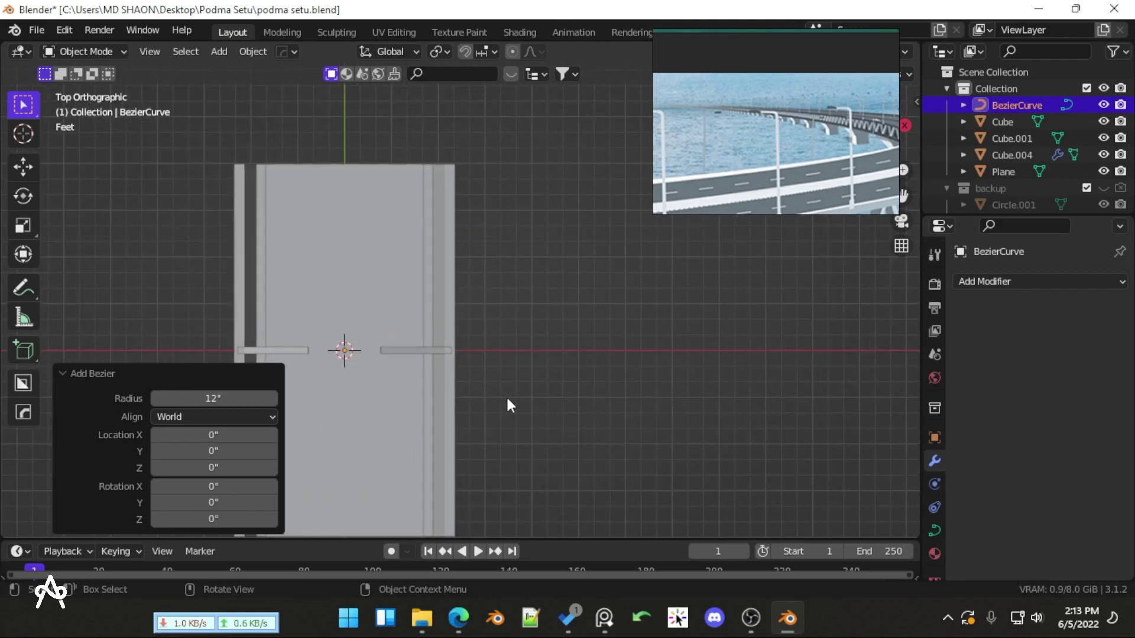
{"action": "key", "text": "KP_3"}
{"action": "scroll", "coordinate": [506, 406], "scroll_direction": "down", "scroll_amount": 4}
{"action": "scroll", "coordinate": [460, 409], "scroll_direction": "up", "scroll_amount": 2}
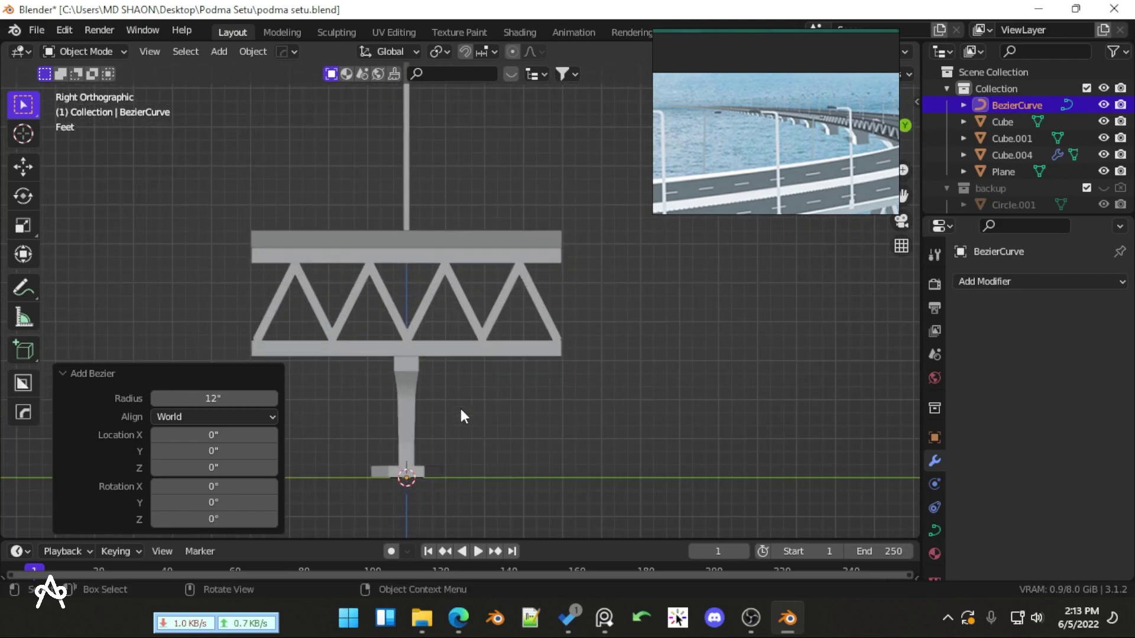
{"action": "key", "text": "KP_7"}
{"action": "scroll", "coordinate": [413, 394], "scroll_direction": "up", "scroll_amount": 3}
{"action": "key", "text": "KP_Decimal"}
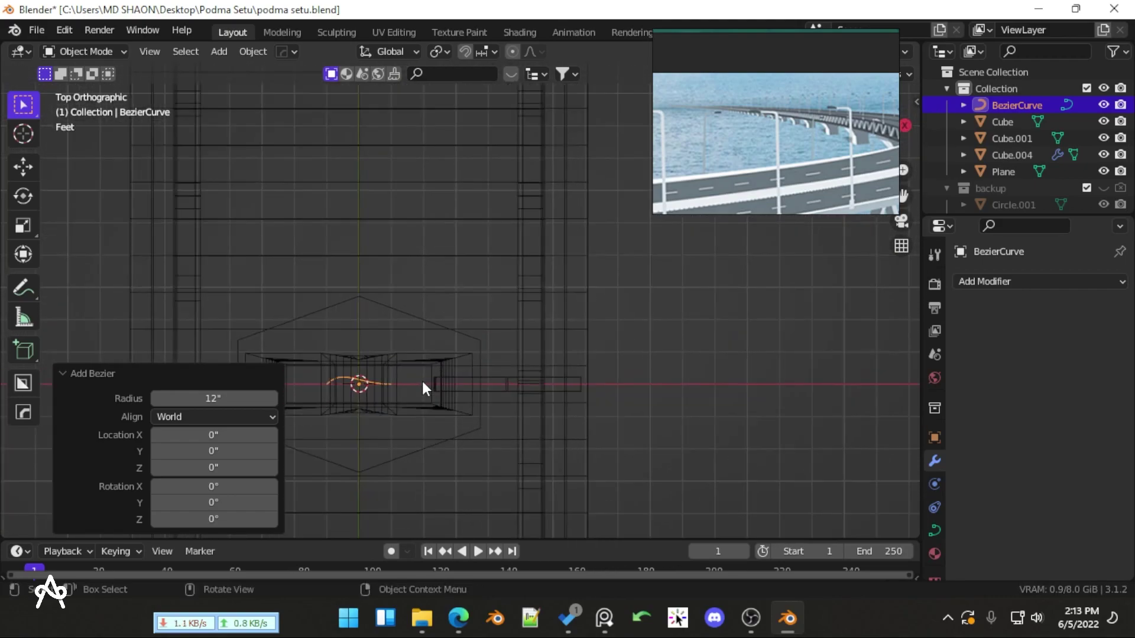
{"action": "scroll", "coordinate": [424, 336], "scroll_direction": "up", "scroll_amount": 3}
{"action": "key", "text": "Tab"}
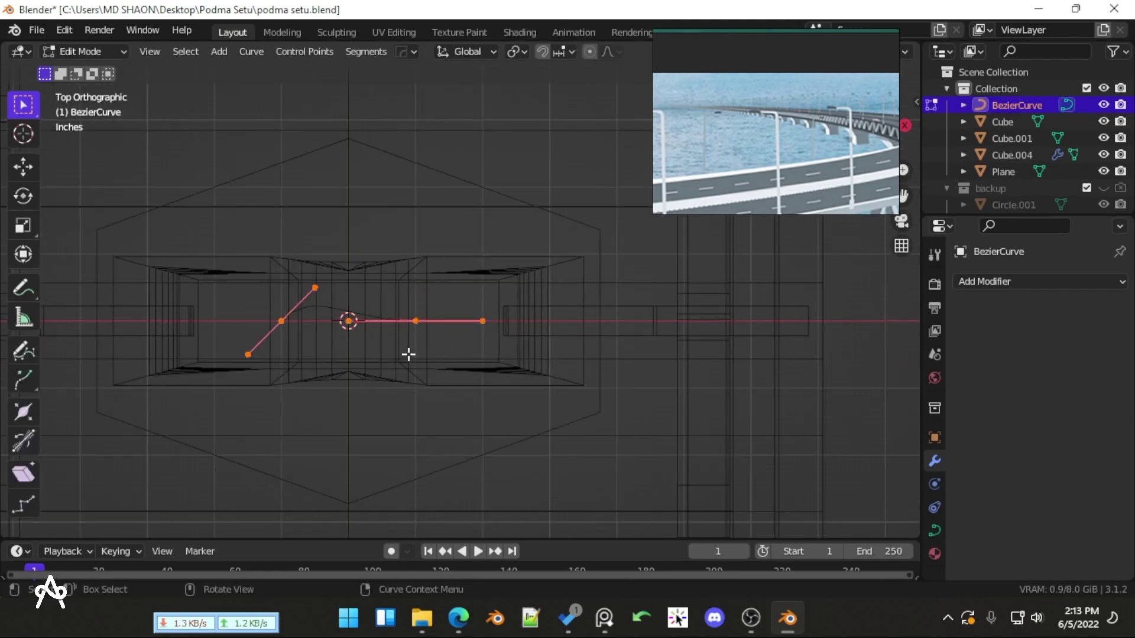
Shift the curve's selected control point to the right
{"action": "left_click", "coordinate": [306, 311]}
{"action": "key", "text": "g"}
{"action": "right_click", "coordinate": [349, 317]}
{"action": "left_click", "coordinate": [295, 340]}
{"action": "key", "text": "g"}
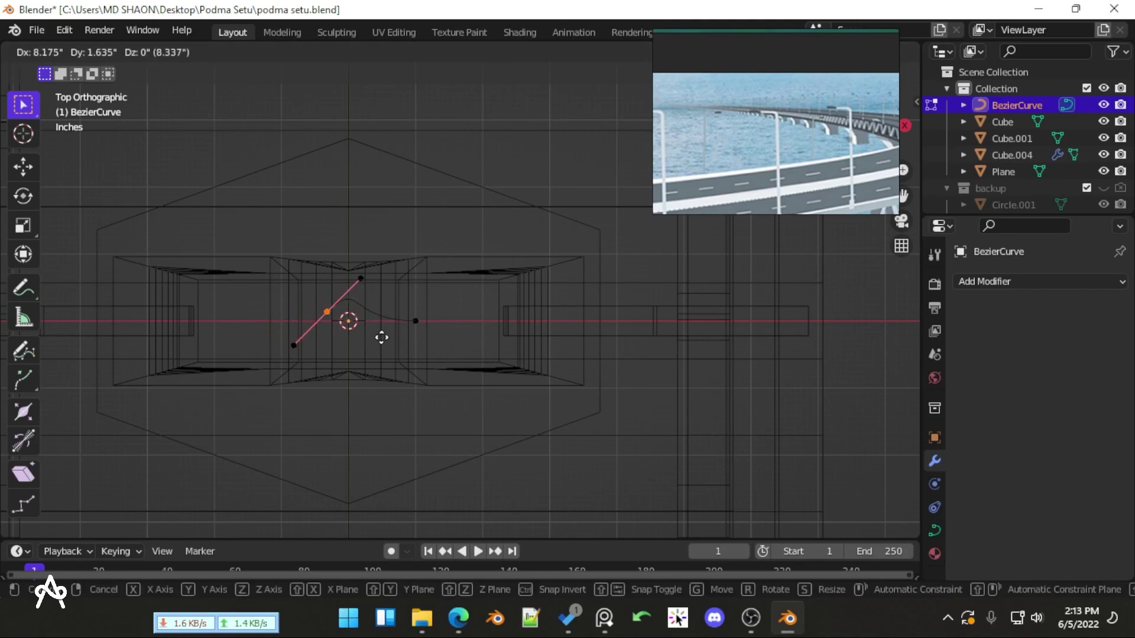
{"action": "left_click", "coordinate": [402, 341]}
{"action": "scroll", "coordinate": [387, 240], "scroll_direction": "down", "scroll_amount": 3}
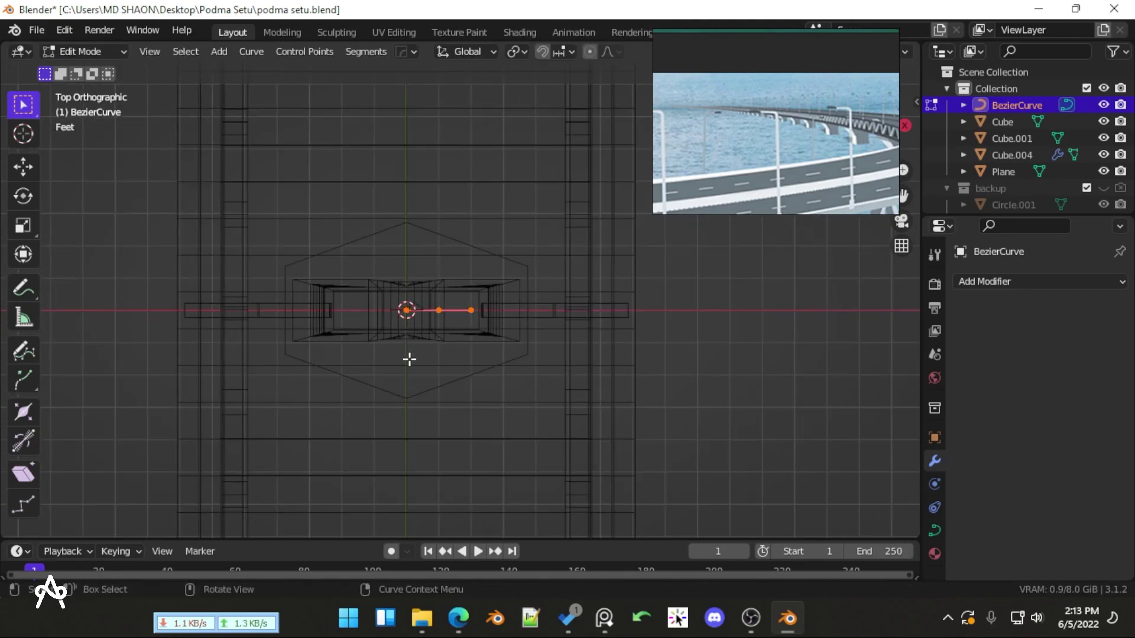
{"action": "scroll", "coordinate": [436, 471], "scroll_direction": "up", "scroll_amount": 5, "text": "shift"}
Move the curve end far up the deck and rotate the end and bottom points' handles
{"action": "key", "text": "g"}
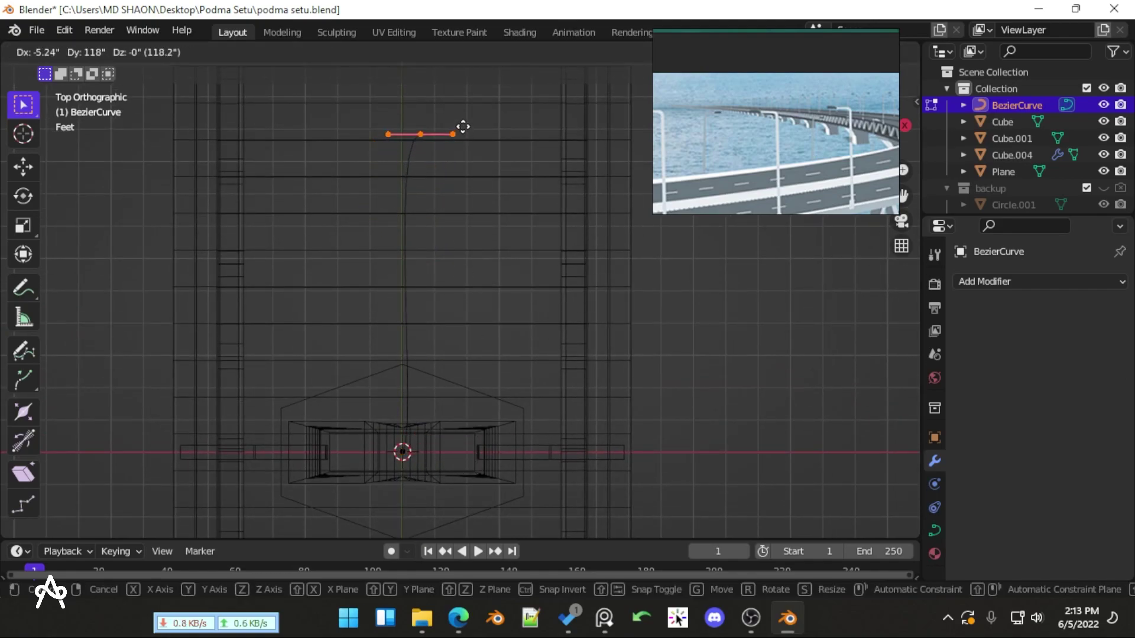
{"action": "left_click", "coordinate": [461, 126]}
{"action": "key", "text": "r"}
{"action": "left_click", "coordinate": [433, 90]}
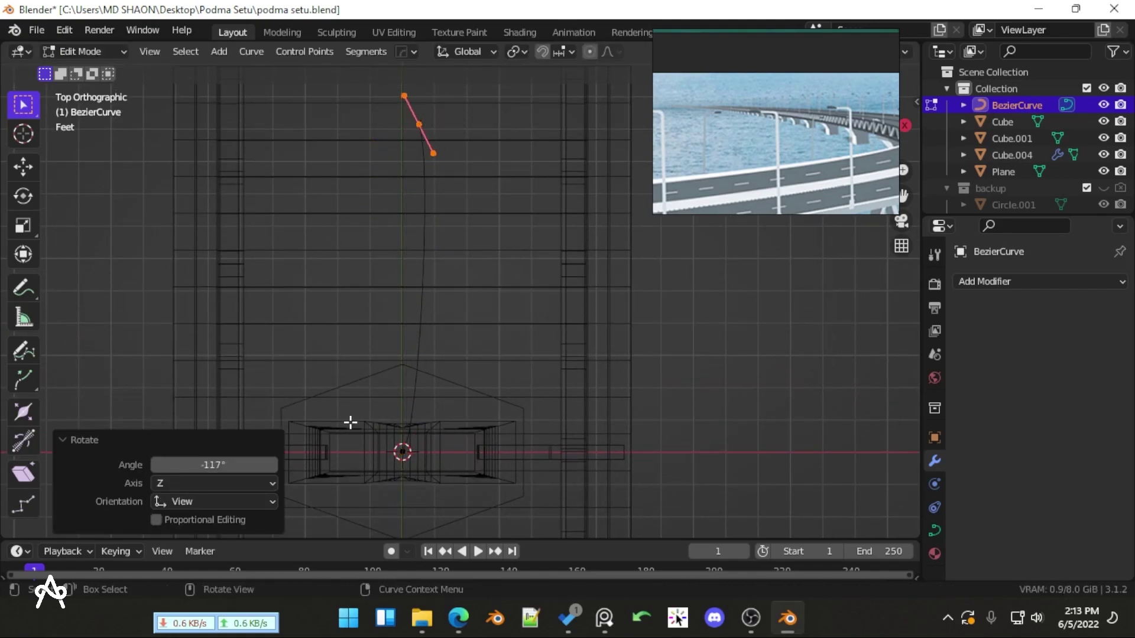
{"action": "left_click", "coordinate": [402, 452]}
{"action": "key", "text": "r"}
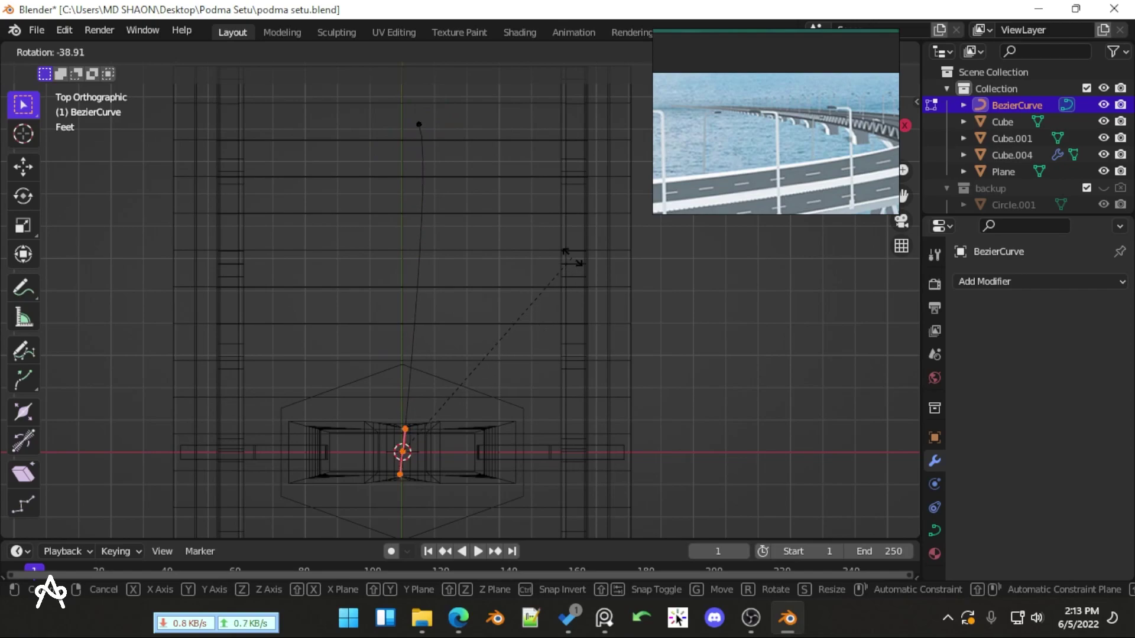
{"action": "left_click", "coordinate": [565, 252]}
Rotate the lower curve point, raise it and lengthen its handles
{"action": "scroll", "coordinate": [509, 339], "scroll_direction": "down", "scroll_amount": 5}
{"action": "scroll", "coordinate": [470, 302], "scroll_direction": "down", "scroll_amount": 3}
{"action": "middle_click_drag", "start_coordinate": [466, 299], "coordinate": [486, 381], "text": "shift"}
{"action": "left_click_drag", "start_coordinate": [461, 314], "coordinate": [487, 329]}
{"action": "key", "text": "r"}
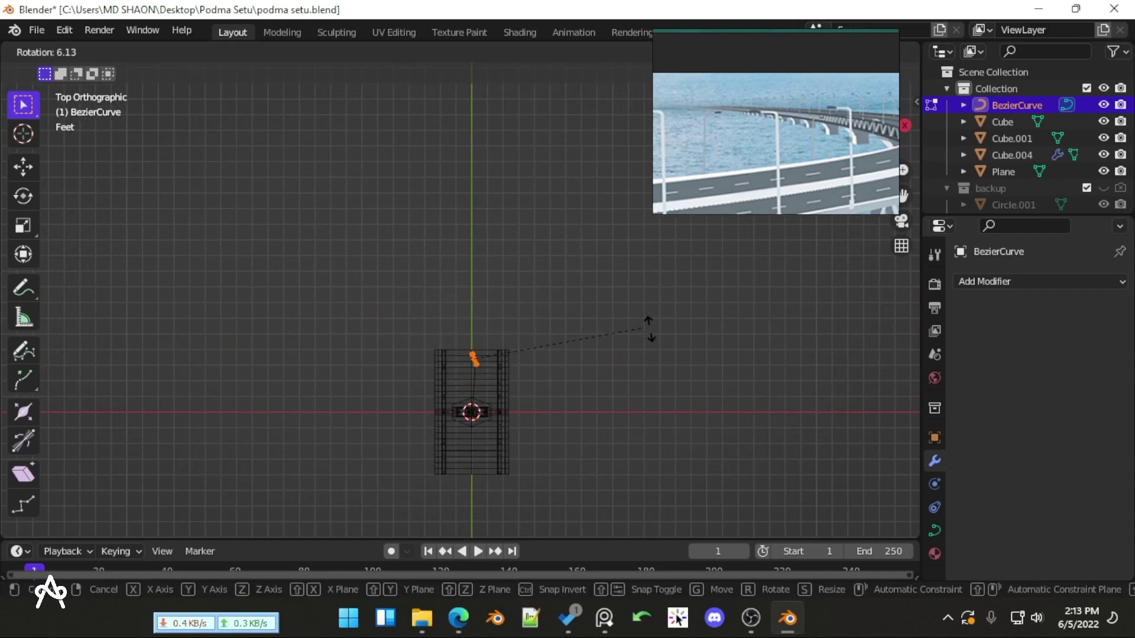
{"action": "left_click", "coordinate": [674, 349]}
{"action": "scroll", "coordinate": [552, 370], "scroll_direction": "down", "scroll_amount": 3}
{"action": "key", "text": "g"}
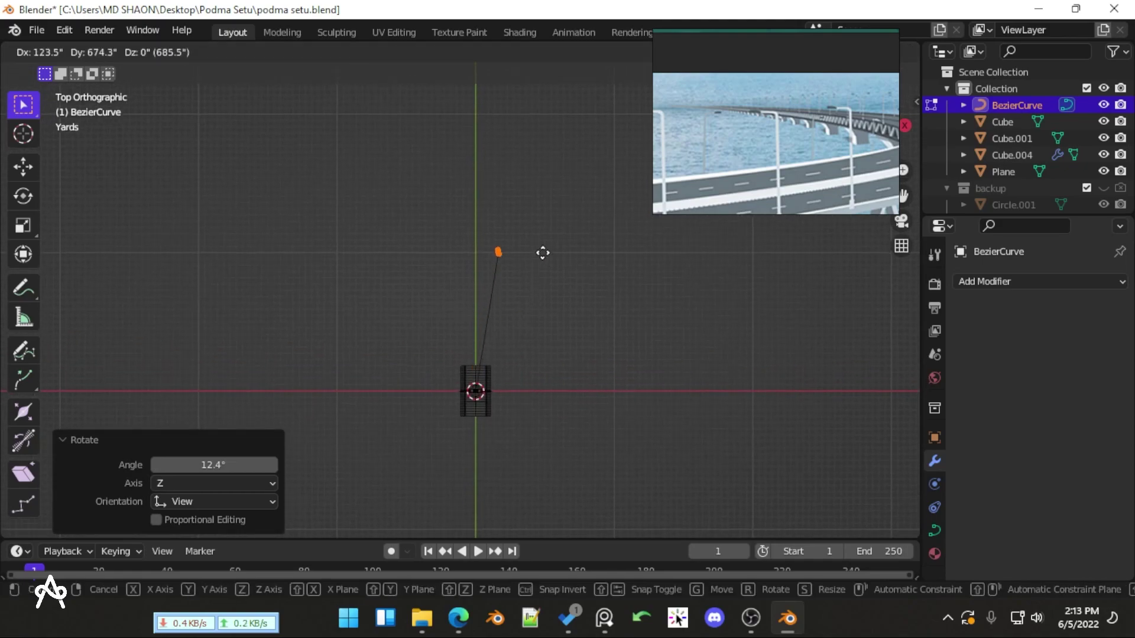
{"action": "left_click", "coordinate": [535, 228]}
{"action": "key", "text": "s"}
{"action": "left_click", "coordinate": [745, 482]}
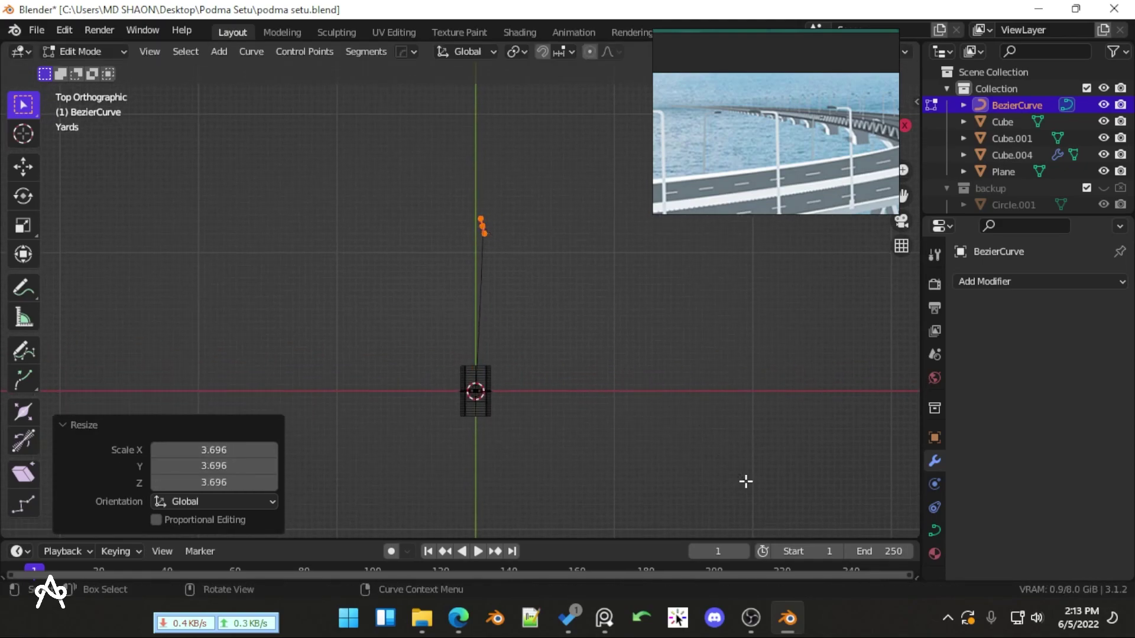
Extrude a new point from the curve end and rotate its handles
{"action": "scroll", "coordinate": [578, 326], "scroll_direction": "down", "scroll_amount": 3}
{"action": "middle_click_drag", "start_coordinate": [550, 275], "coordinate": [590, 396], "text": "shift"}
{"action": "key", "text": "e"}
{"action": "left_click", "coordinate": [551, 247]}
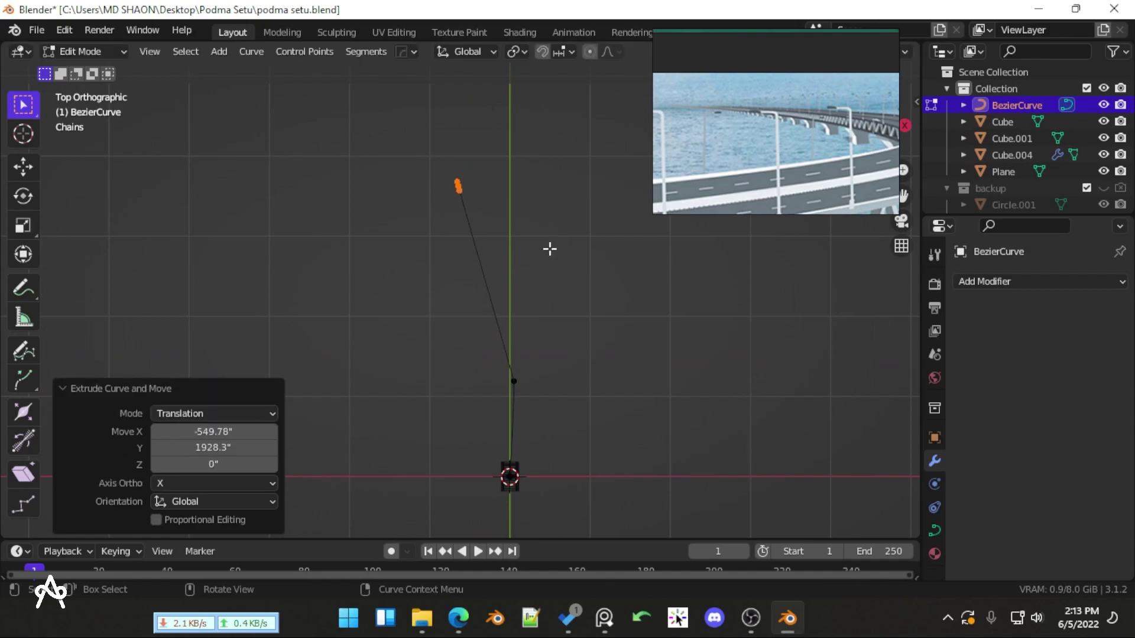
{"action": "key", "text": "r"}
{"action": "left_click", "coordinate": [669, 201]}
Lengthen, reposition and turn the lower point's handles toward vertical
{"action": "left_click_drag", "start_coordinate": [565, 355], "coordinate": [507, 397]}
{"action": "scroll", "coordinate": [568, 426], "scroll_direction": "up", "scroll_amount": 3}
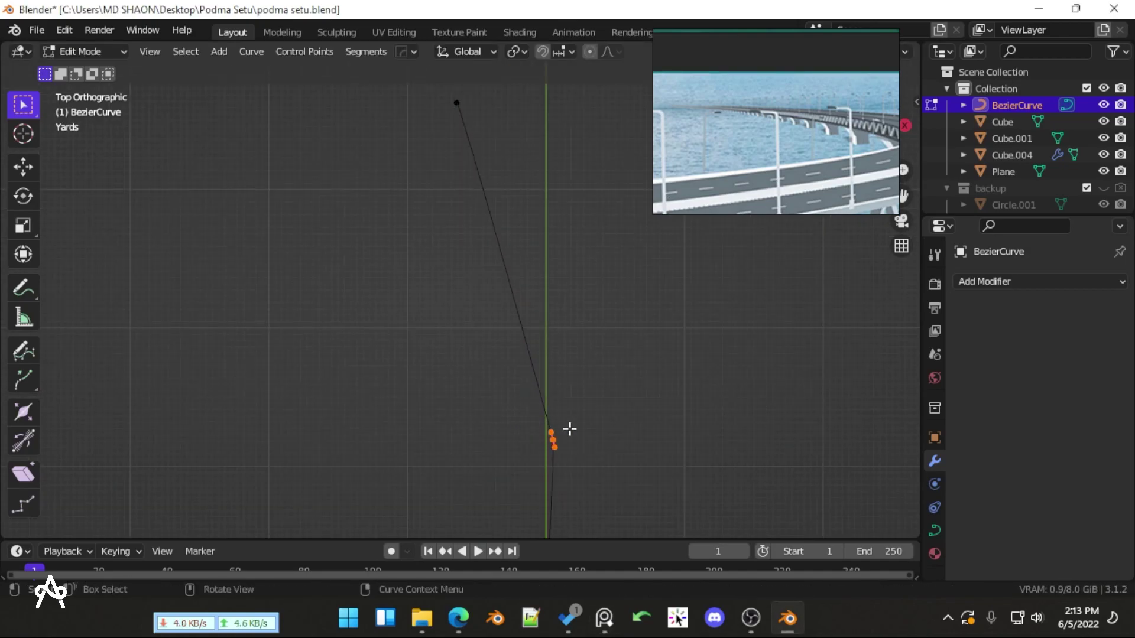
{"action": "key", "text": "s"}
{"action": "left_click", "coordinate": [58, 447]}
{"action": "scroll", "coordinate": [436, 321], "scroll_direction": "down", "scroll_amount": 3}
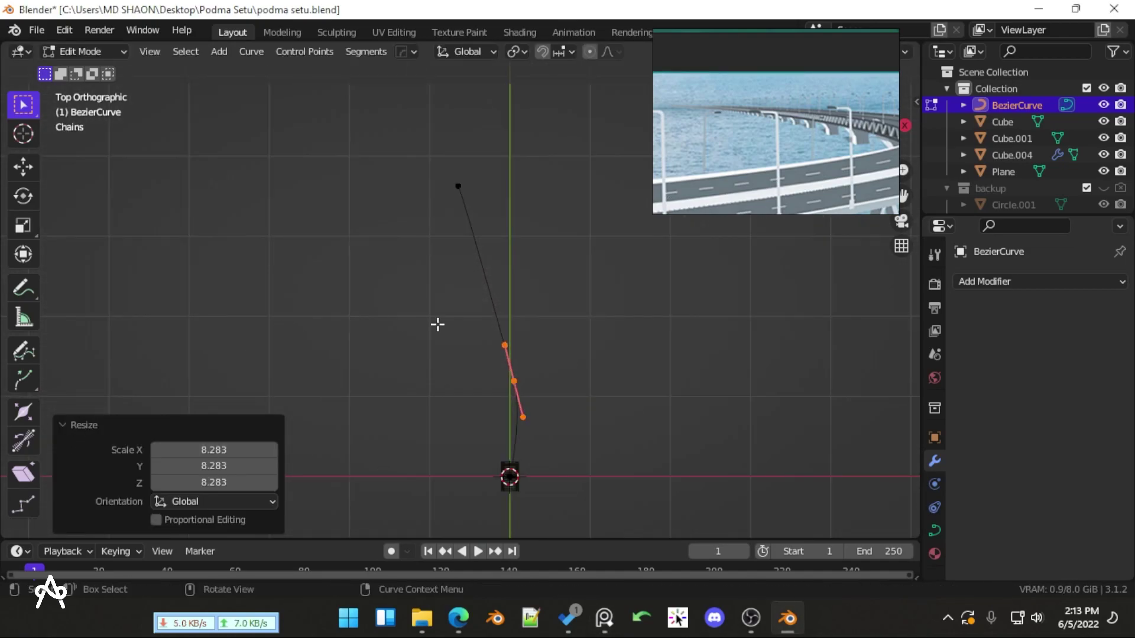
{"action": "scroll", "coordinate": [519, 408], "scroll_direction": "up", "scroll_amount": 3}
{"action": "key", "text": "g"}
{"action": "left_click", "coordinate": [489, 329]}
{"action": "key", "text": "r"}
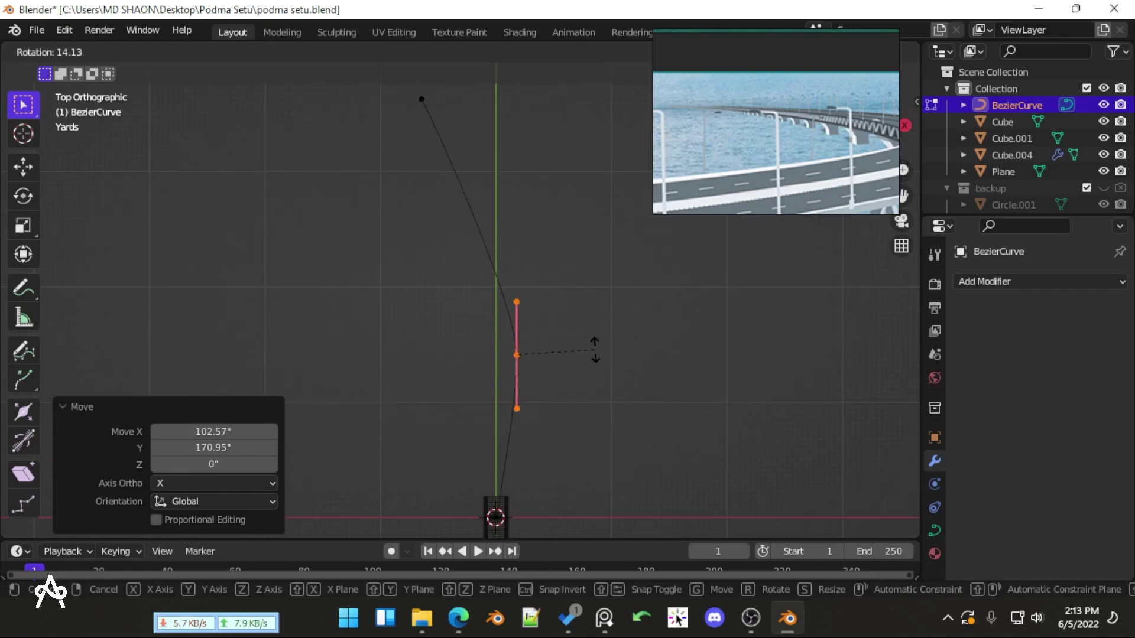
{"action": "left_click", "coordinate": [598, 339]}
{"action": "key", "text": "s"}
{"action": "left_click", "coordinate": [637, 401]}
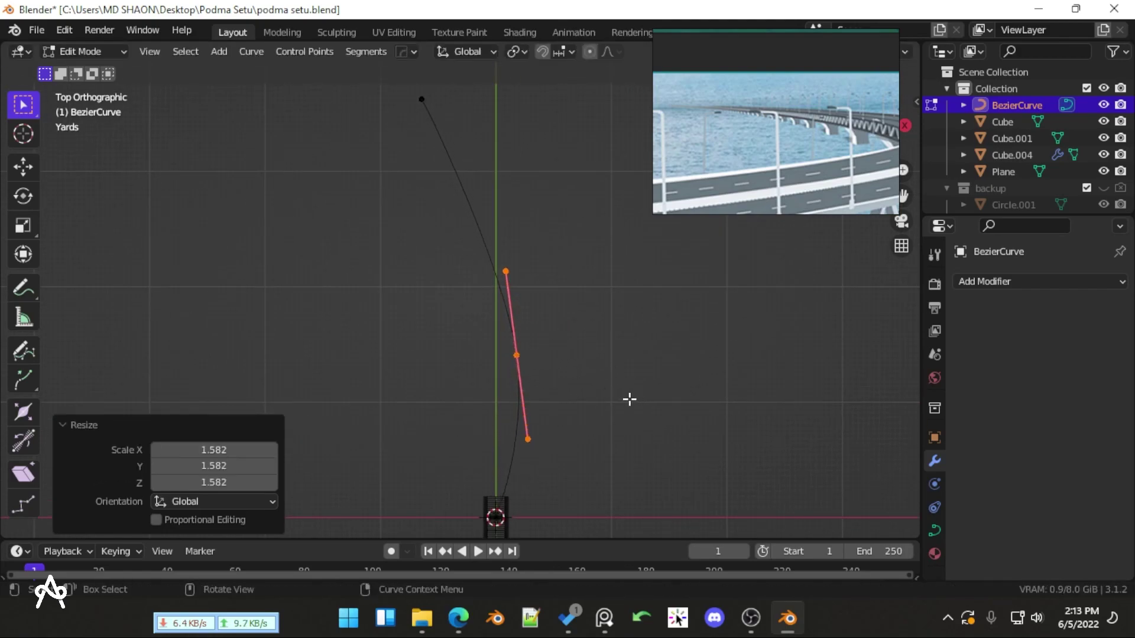
Reposition a point and the top endpoint, resizing and rotating the endpoint's handles
{"action": "scroll", "coordinate": [624, 395], "scroll_direction": "down", "scroll_amount": 4}
{"action": "key", "text": "g"}
{"action": "left_click", "coordinate": [551, 316]}
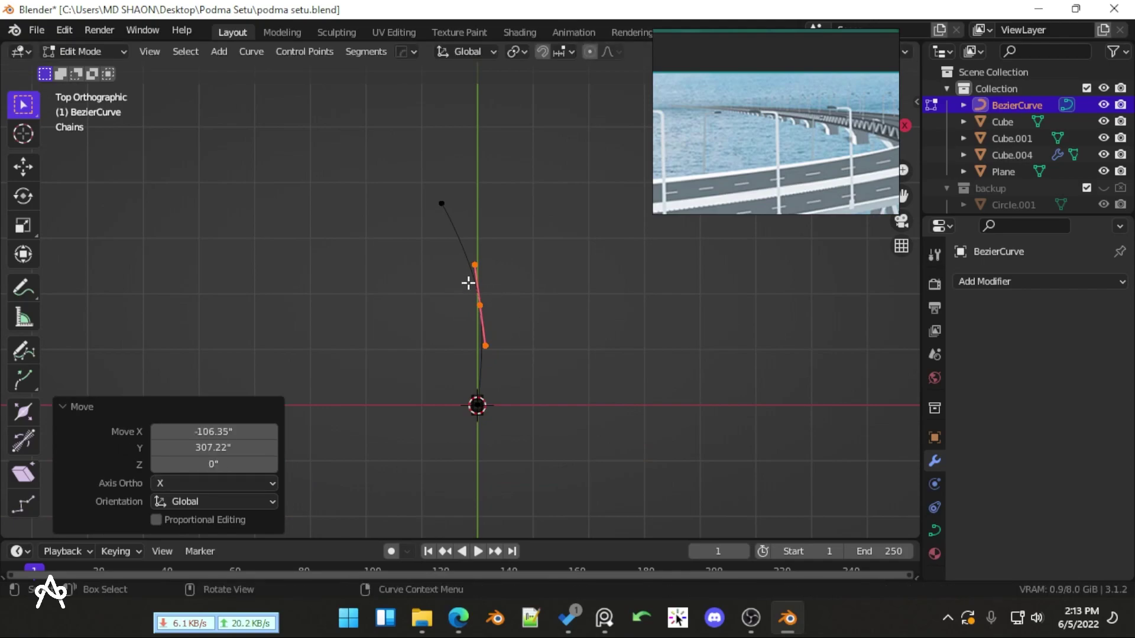
{"action": "scroll", "coordinate": [457, 320], "scroll_direction": "up", "scroll_amount": 2}
{"action": "scroll", "coordinate": [414, 237], "scroll_direction": "up", "scroll_amount": 2, "text": "shift"}
{"action": "left_click", "coordinate": [465, 244]}
{"action": "key", "text": "g"}
{"action": "left_click", "coordinate": [461, 225]}
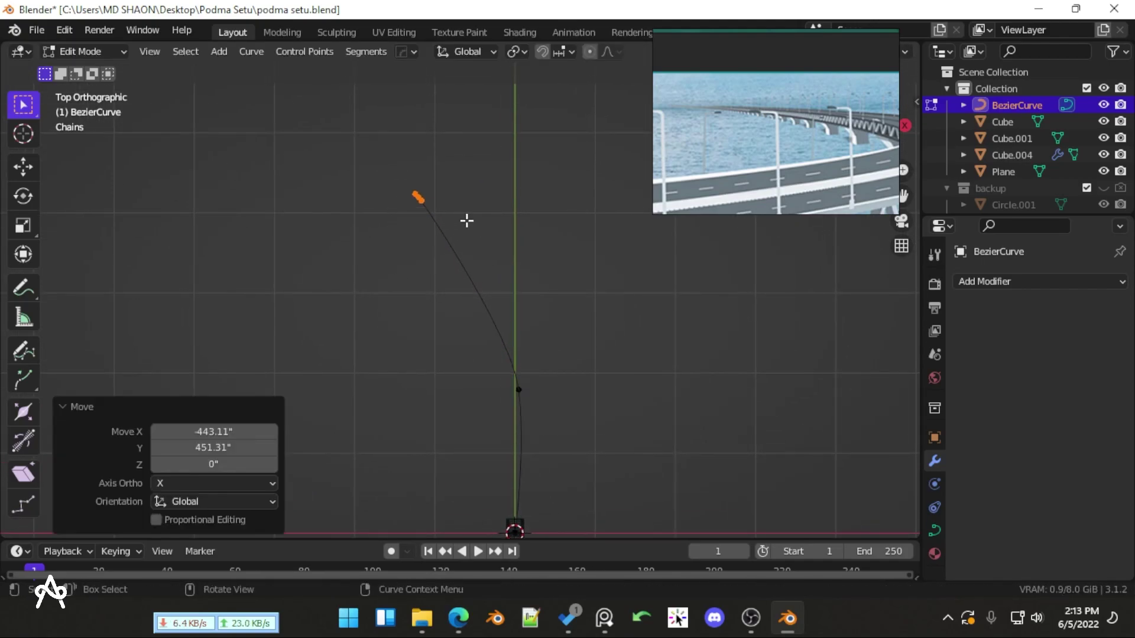
{"action": "key", "text": "s"}
{"action": "left_click", "coordinate": [714, 305]}
{"action": "key", "text": "r"}
{"action": "left_click", "coordinate": [562, 194]}
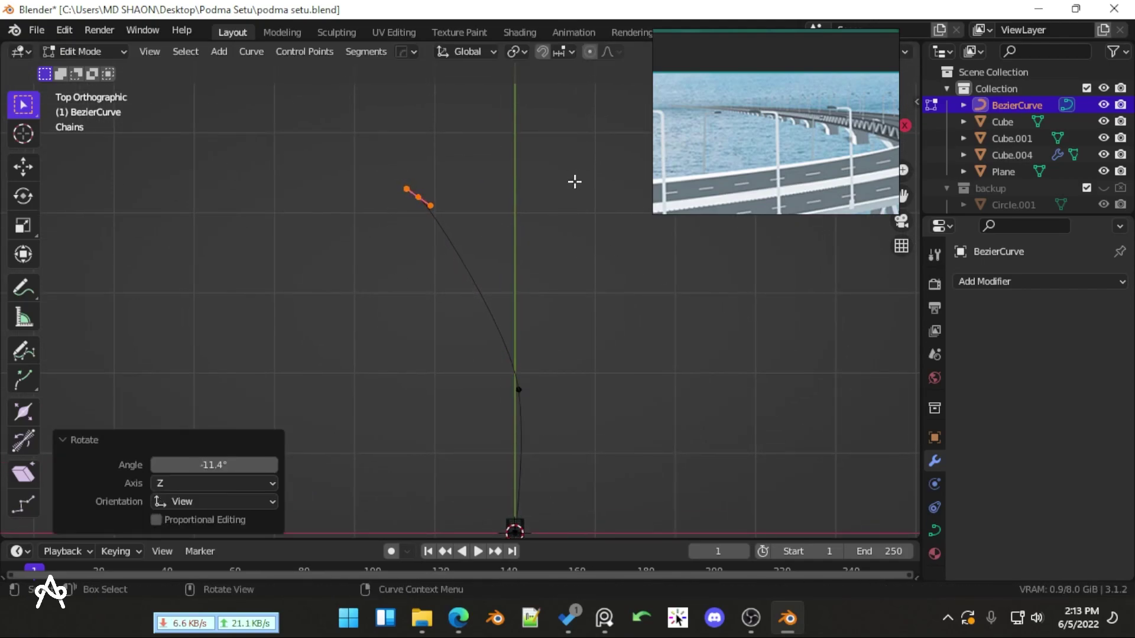
Adjust the middle point and top endpoint into a smooth arc, then return to Object Mode
{"action": "left_click_drag", "start_coordinate": [584, 286], "coordinate": [467, 403]}
{"action": "key", "text": "g"}
{"action": "left_click", "coordinate": [580, 317]}
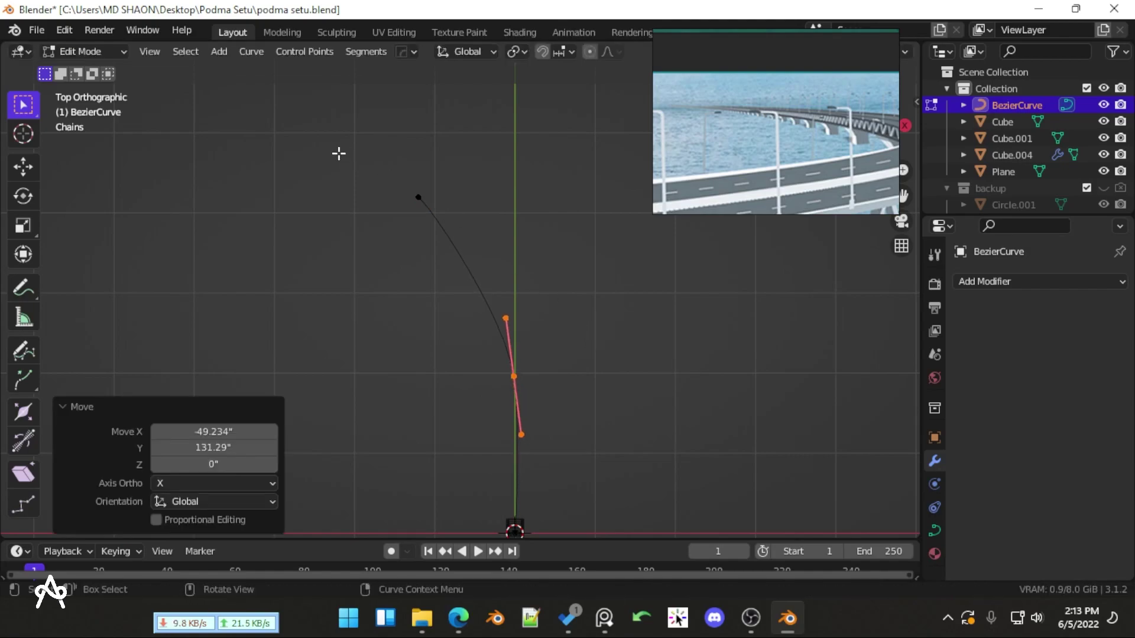
{"action": "left_click_drag", "start_coordinate": [337, 152], "coordinate": [456, 204]}
{"action": "key", "text": "g"}
{"action": "left_click", "coordinate": [486, 186]}
{"action": "scroll", "coordinate": [507, 250], "scroll_direction": "up", "scroll_amount": 1}
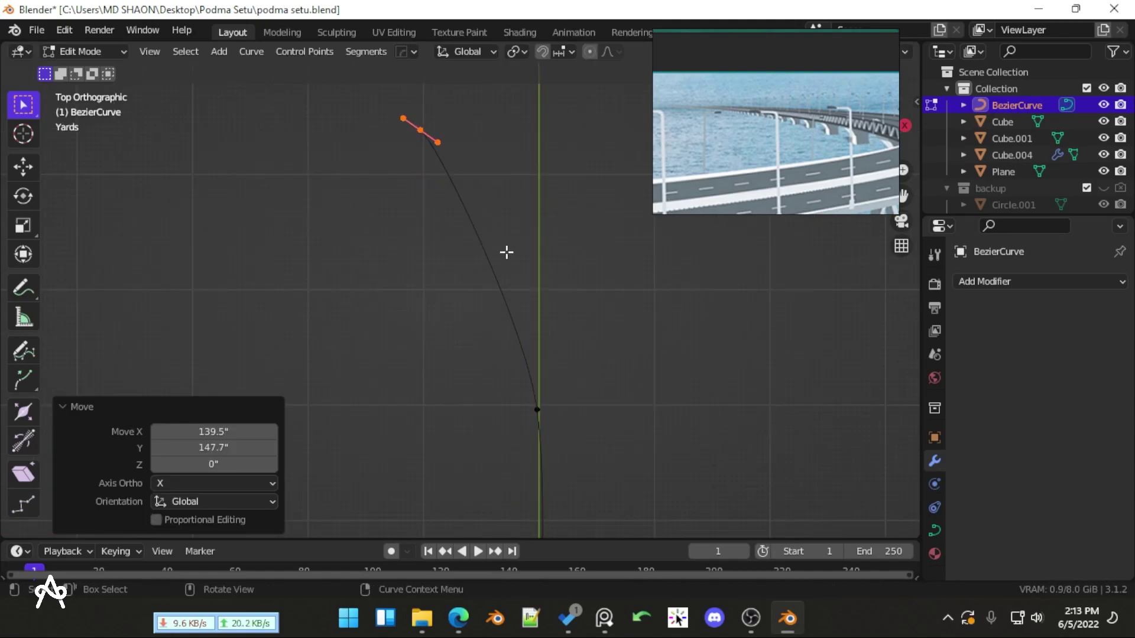
{"action": "key", "text": "Tab"}
{"action": "scroll", "coordinate": [527, 329], "scroll_direction": "down", "scroll_amount": 3}
{"action": "middle_click_drag", "start_coordinate": [549, 367], "coordinate": [455, 400]}
{"action": "left_click", "coordinate": [405, 347]}
Select the lamp posts Cube.004 and apply its Mirror modifier
{"action": "scroll", "coordinate": [438, 399], "scroll_direction": "up", "scroll_amount": 3}
{"action": "left_click", "coordinate": [445, 394]}
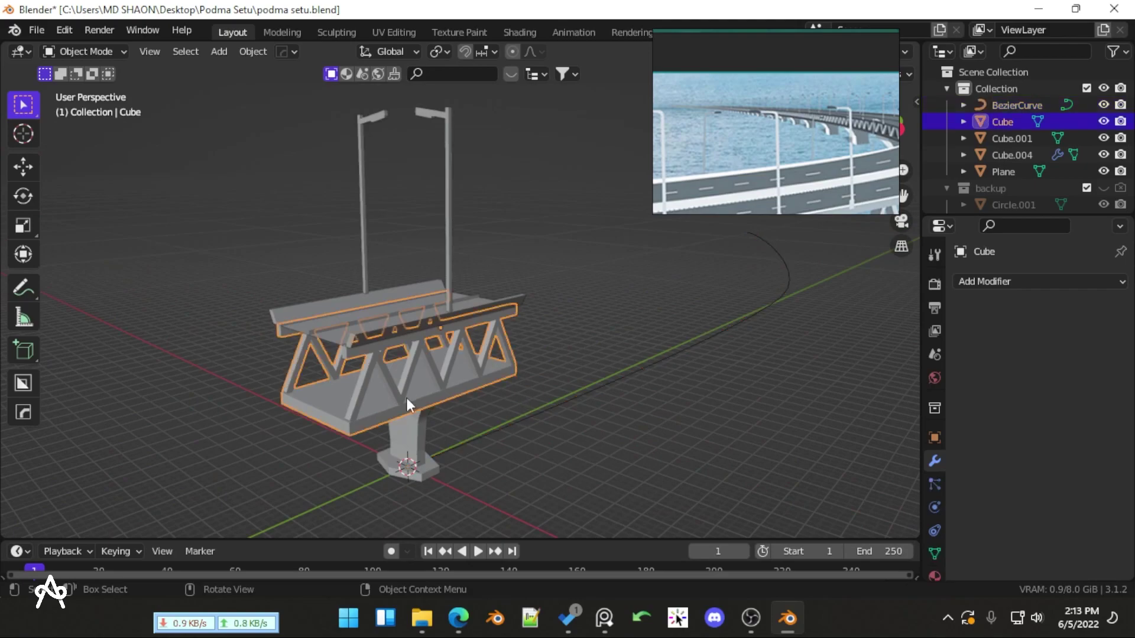
{"action": "scroll", "coordinate": [407, 398], "scroll_direction": "up", "scroll_amount": 3}
{"action": "scroll", "coordinate": [405, 398], "scroll_direction": "down", "scroll_amount": 5}
{"action": "middle_click_drag", "start_coordinate": [463, 385], "coordinate": [478, 355]}
{"action": "left_click", "coordinate": [447, 359]}
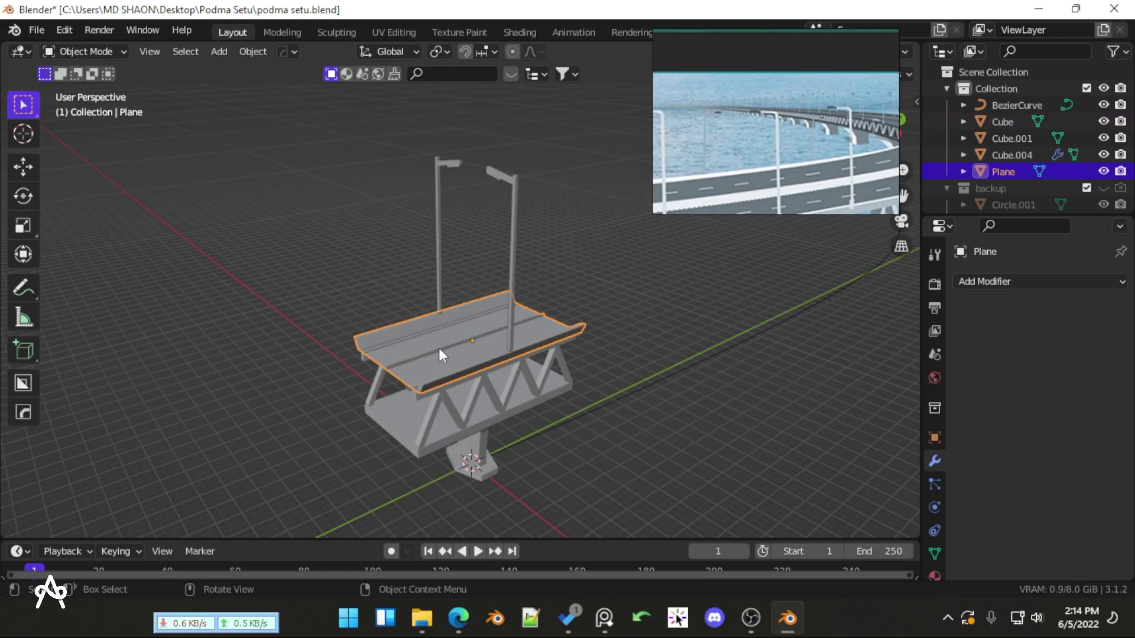
{"action": "left_click", "coordinate": [520, 279]}
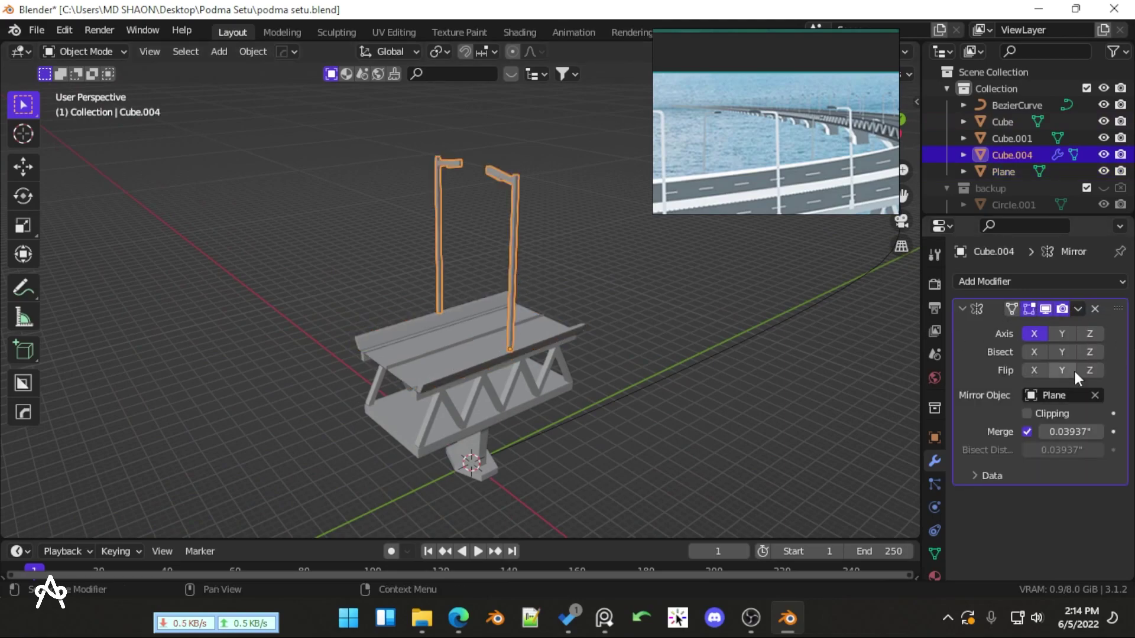
{"action": "left_click", "coordinate": [1078, 309]}
{"action": "left_click", "coordinate": [1031, 324]}
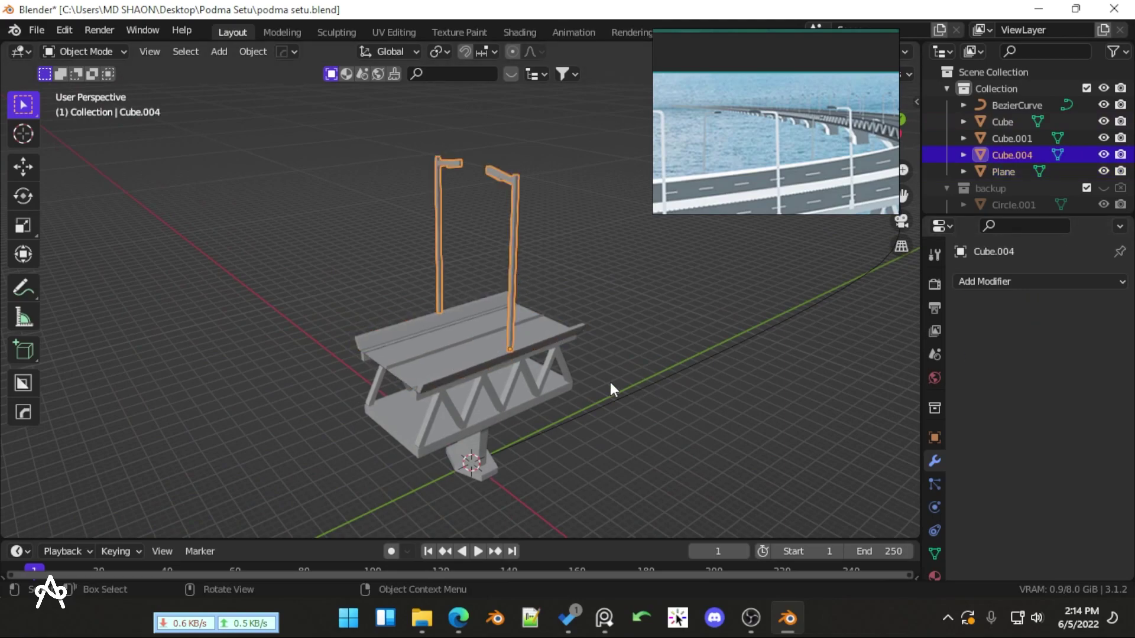
{"action": "left_click", "coordinate": [523, 374]}
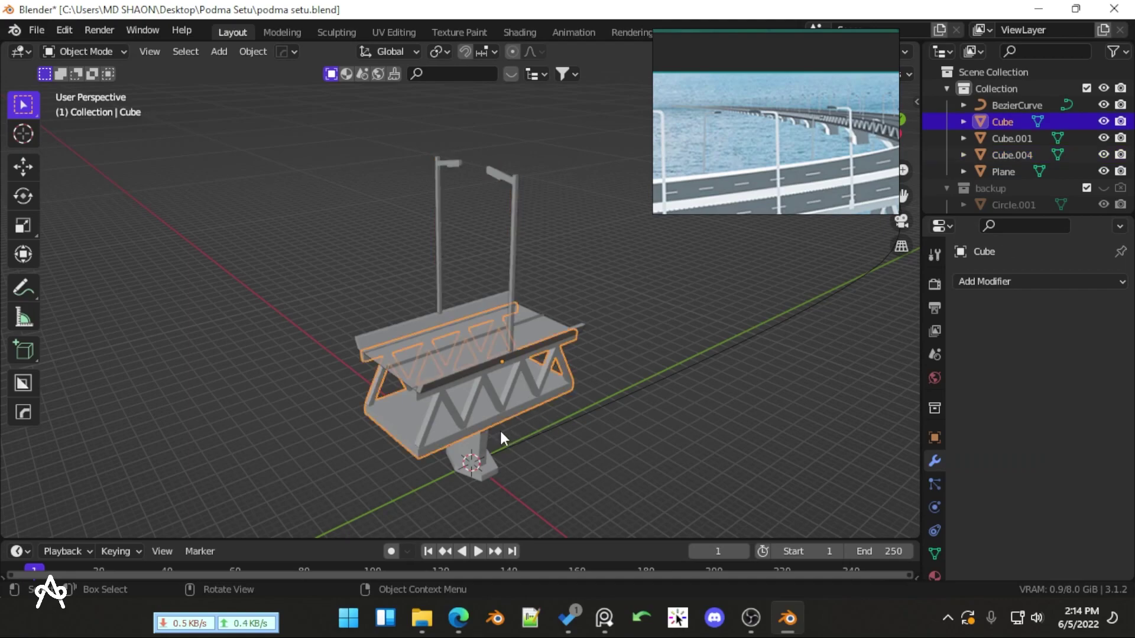
Select the road deck Plane and add an Array modifier to it
{"action": "left_click", "coordinate": [470, 459]}
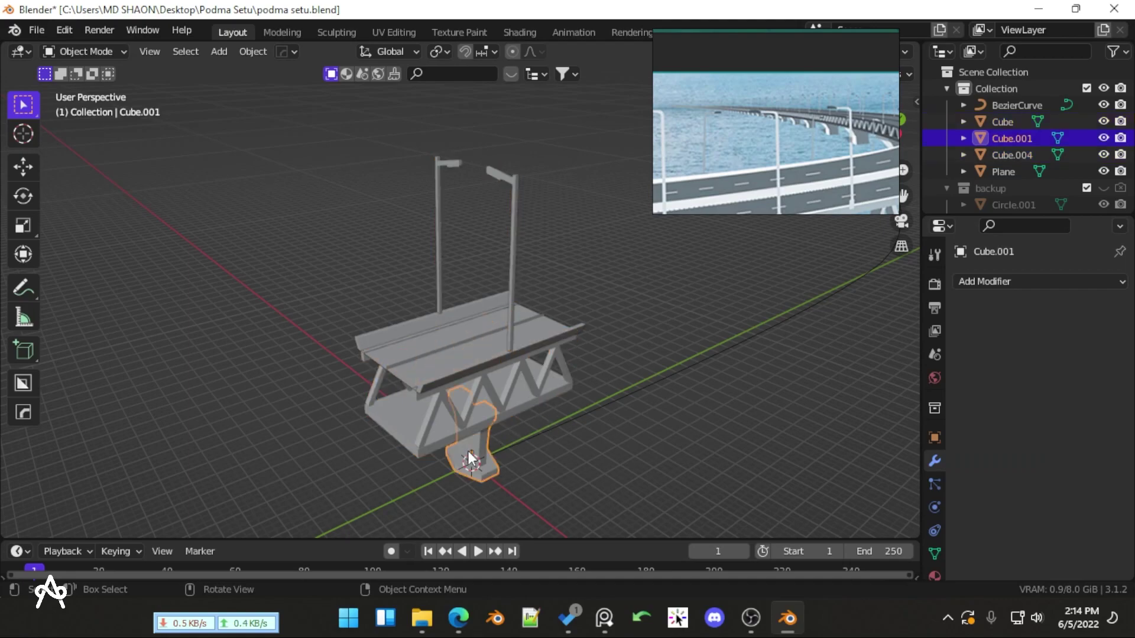
{"action": "left_click", "coordinate": [546, 324]}
{"action": "left_click", "coordinate": [1034, 281]}
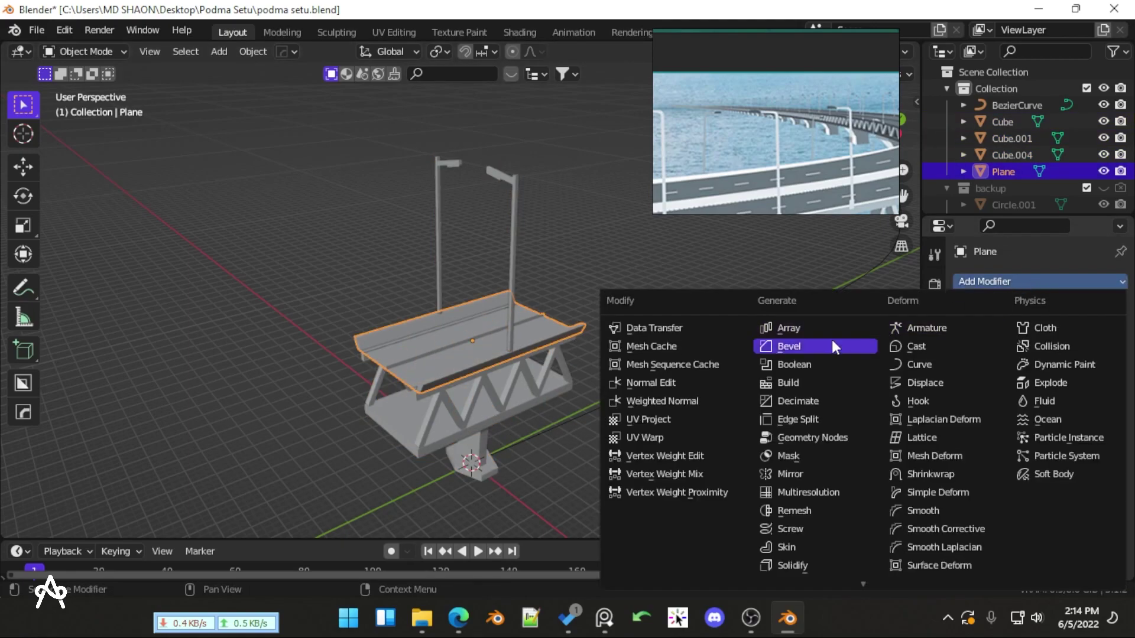
{"action": "left_click", "coordinate": [796, 329]}
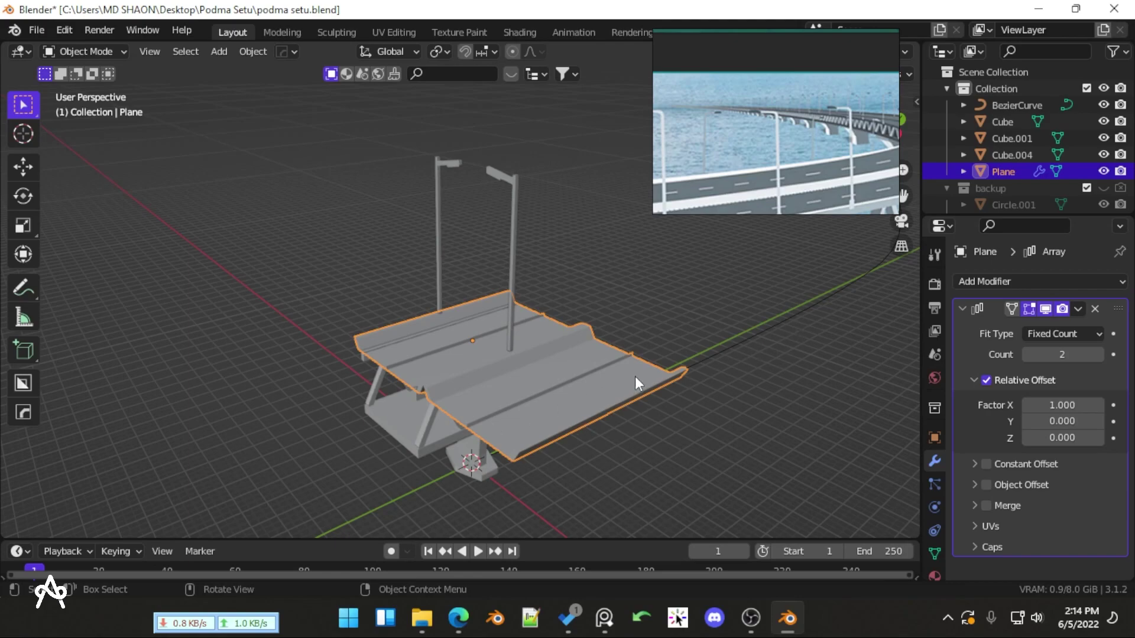
Set the Array relative offset factor to X 0 and Y 1
{"action": "scroll", "coordinate": [651, 361], "scroll_direction": "down", "scroll_amount": 4}
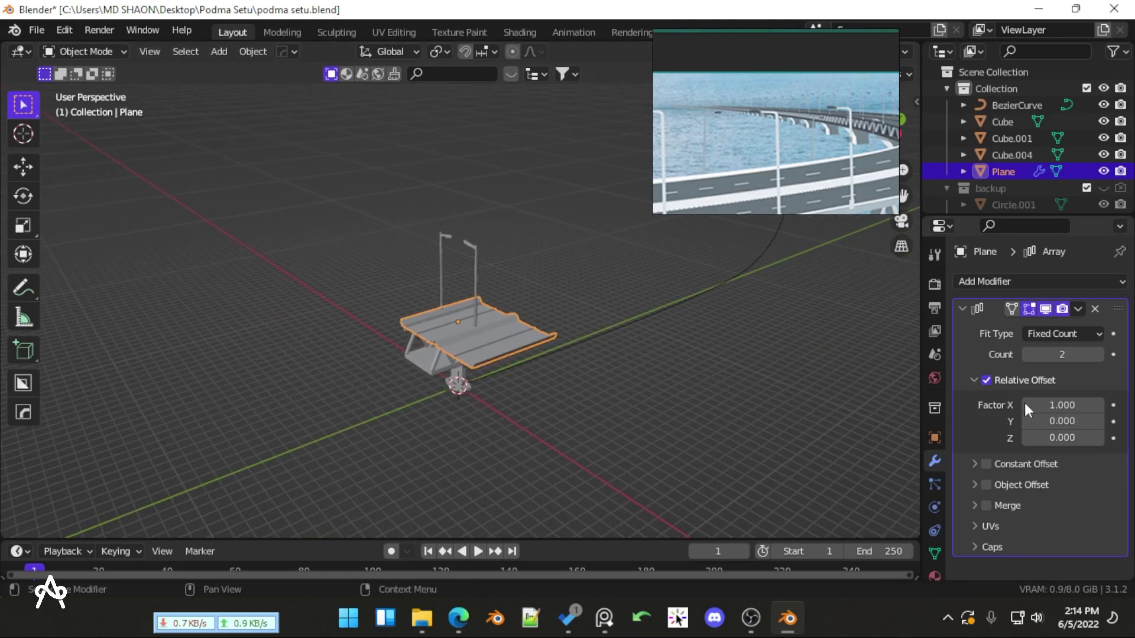
{"action": "type", "text": "0"}
{"action": "key", "text": "Tab"}
{"action": "type", "text": "1"}
{"action": "key", "text": "Return"}
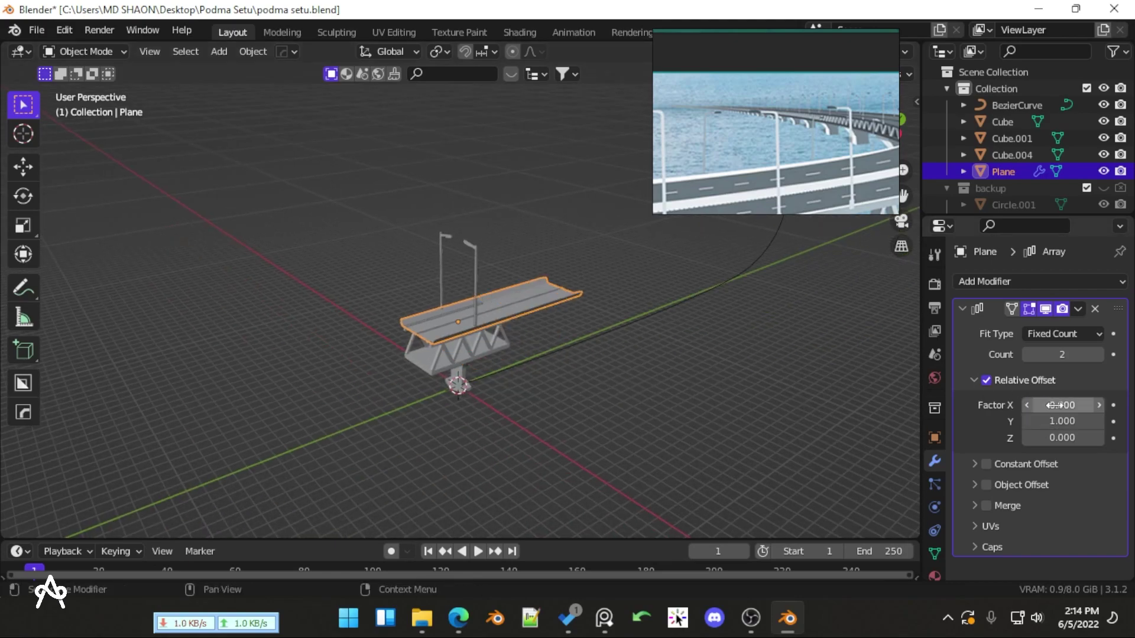
{"action": "scroll", "coordinate": [651, 313], "scroll_direction": "up", "scroll_amount": 6}
{"action": "scroll", "coordinate": [627, 337], "scroll_direction": "down", "scroll_amount": 5}
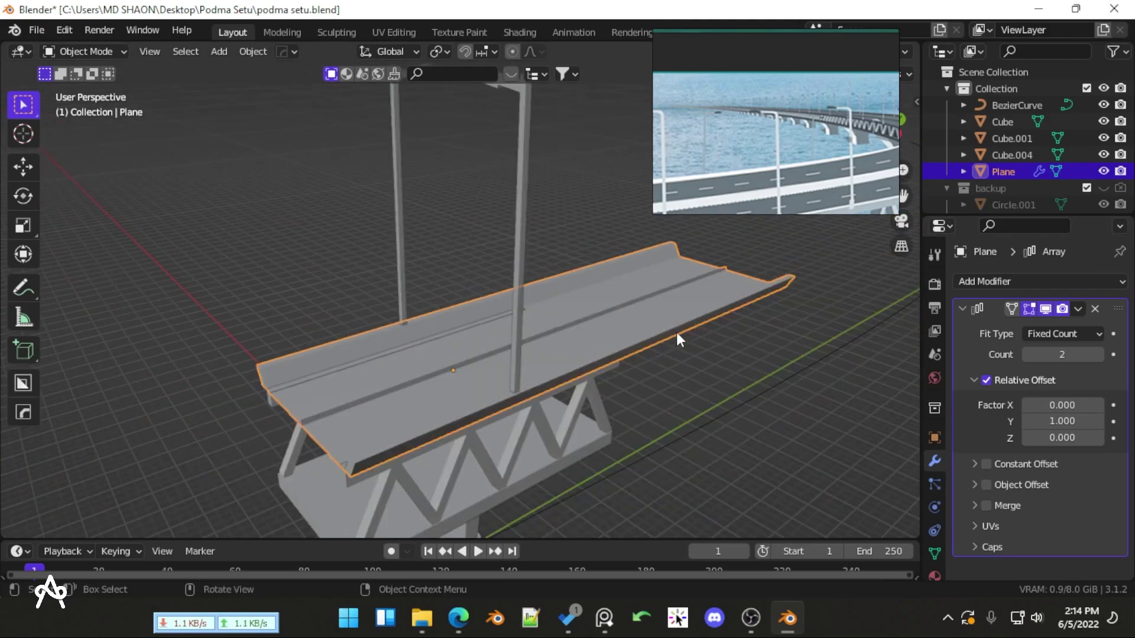
{"action": "left_click", "coordinate": [962, 309]}
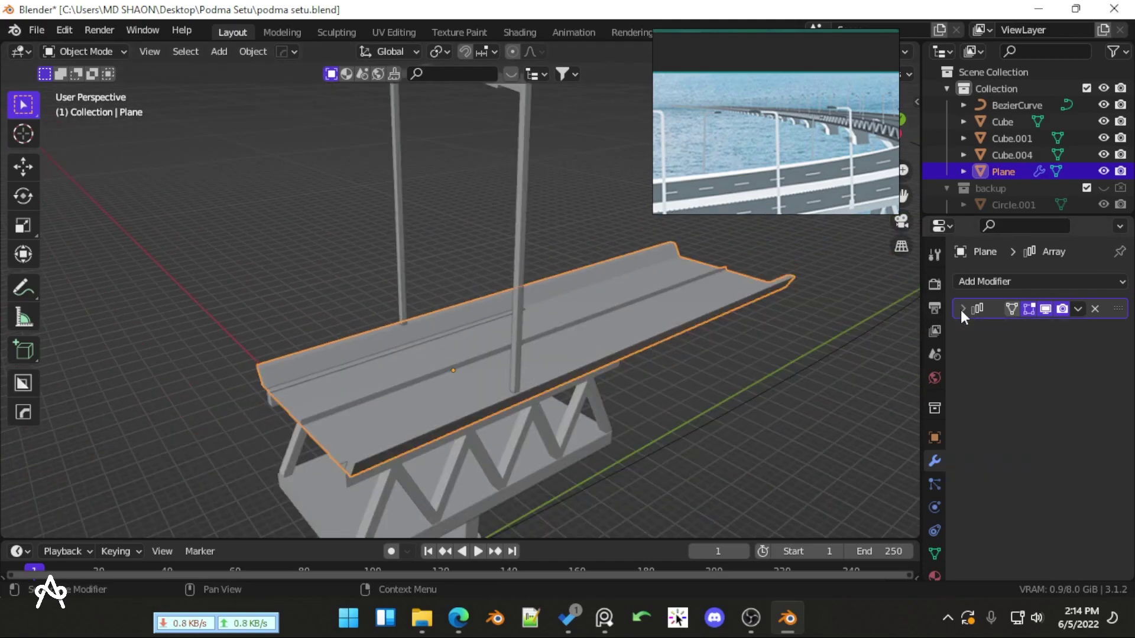
{"action": "left_click", "coordinate": [963, 308]}
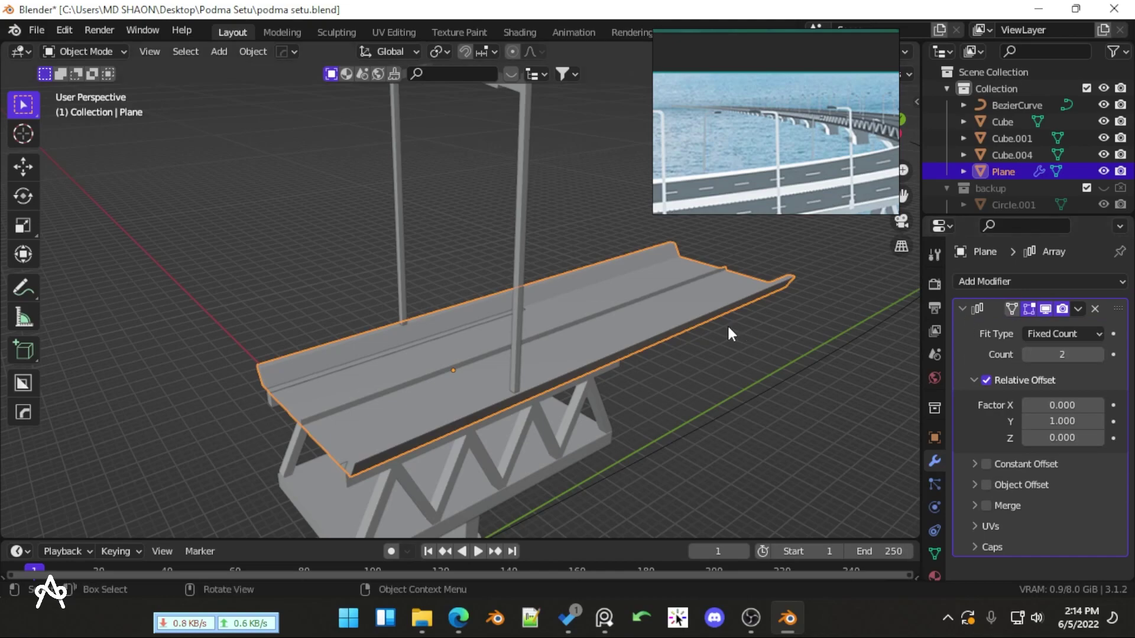
Raise the Array count to 23, extending the deck into a long straight span
{"action": "scroll", "coordinate": [680, 331], "scroll_direction": "down", "scroll_amount": 5}
{"action": "middle_click_drag", "start_coordinate": [616, 334], "coordinate": [580, 392], "text": "shift"}
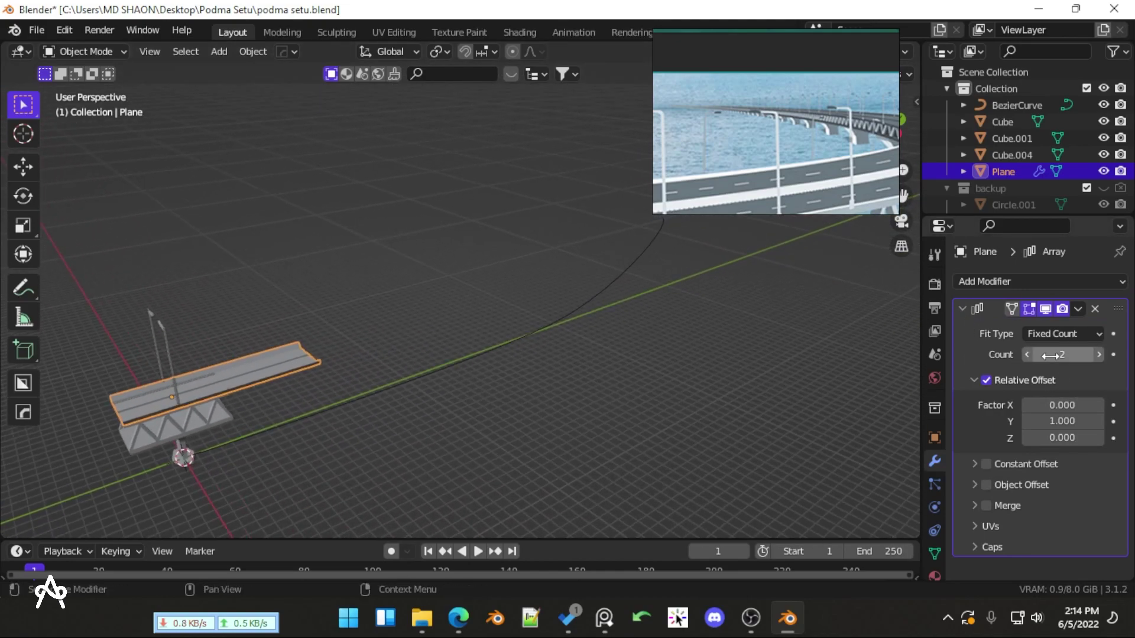
{"action": "left_click_drag", "start_coordinate": [1062, 354], "coordinate": [1109, 354]}
{"action": "middle_click_drag", "start_coordinate": [621, 354], "coordinate": [379, 337]}
{"action": "middle_click_drag", "start_coordinate": [255, 213], "coordinate": [363, 251]}
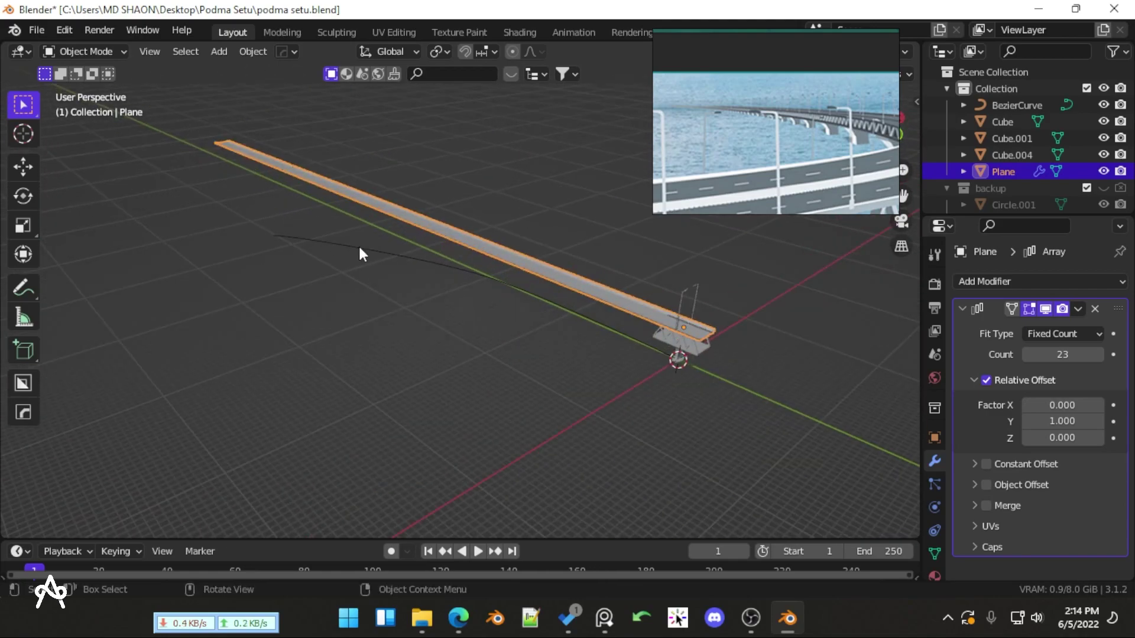
{"action": "middle_click_drag", "start_coordinate": [725, 370], "coordinate": [650, 319]}
Add a Curve modifier to the road deck with BezierCurve as its curve object
{"action": "left_click", "coordinate": [962, 308]}
{"action": "left_click", "coordinate": [994, 283]}
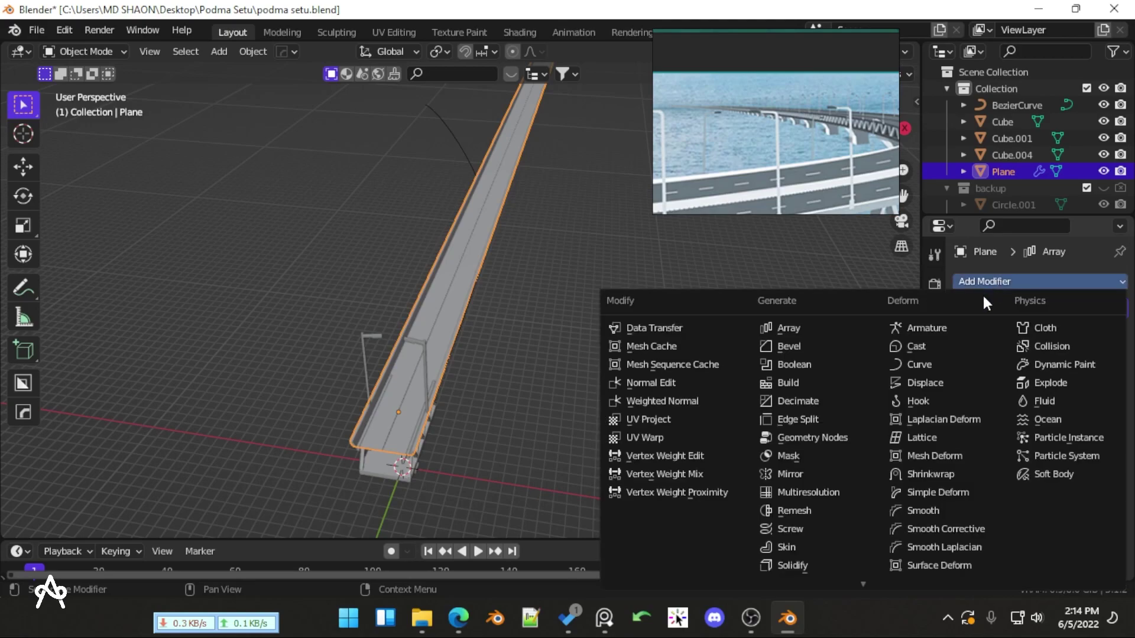
{"action": "left_click", "coordinate": [931, 364]}
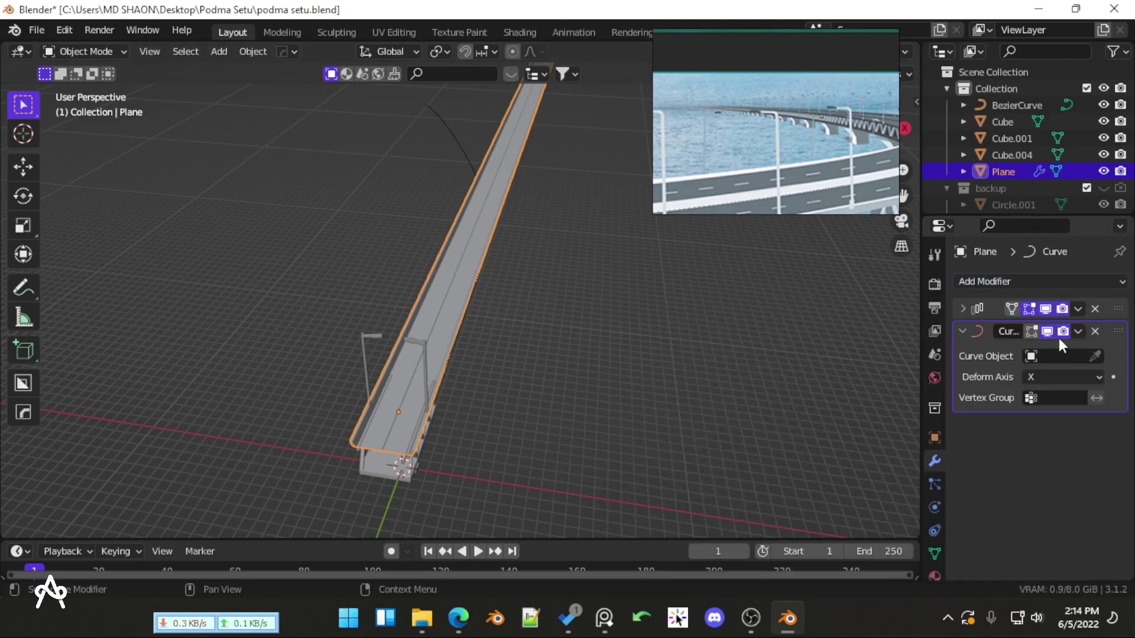
{"action": "left_click", "coordinate": [1096, 354]}
{"action": "left_click", "coordinate": [471, 167]}
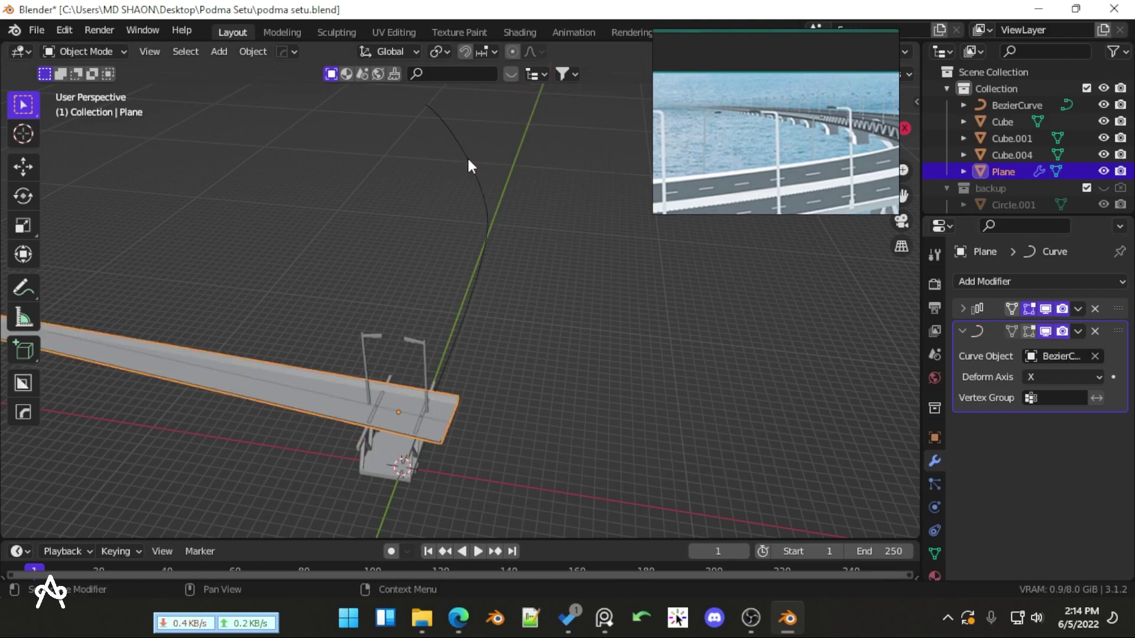
{"action": "middle_click_drag", "start_coordinate": [472, 167], "coordinate": [564, 334]}
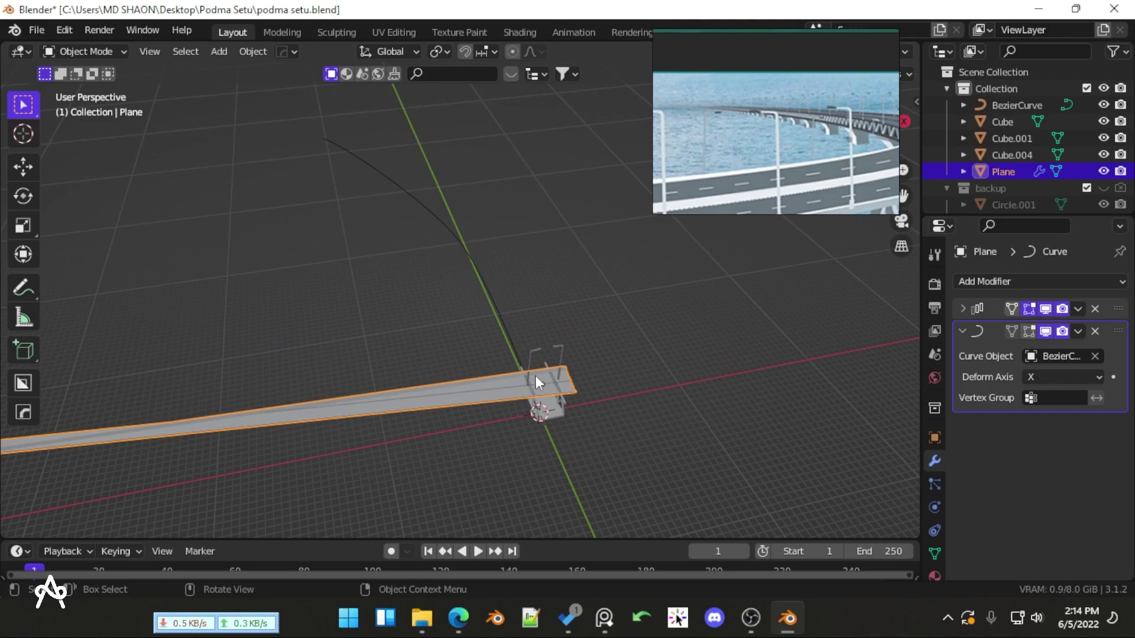
Try Y, -Y and Z as the Curve modifier's deform axis
{"action": "left_click", "coordinate": [1088, 370]}
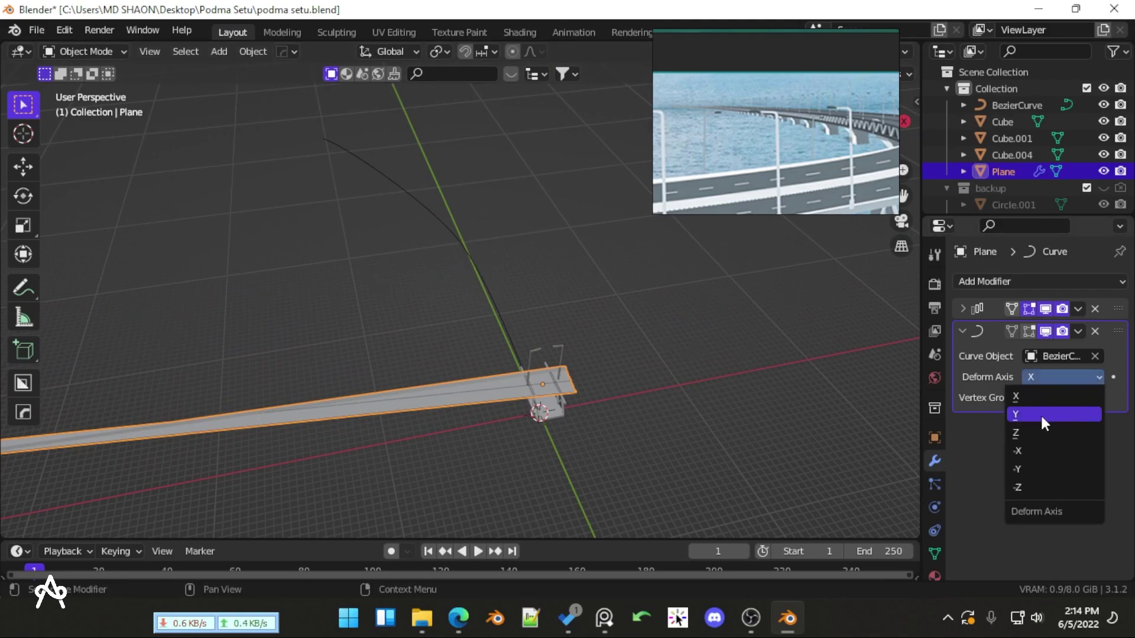
{"action": "left_click", "coordinate": [1041, 414]}
{"action": "middle_click_drag", "start_coordinate": [710, 376], "coordinate": [659, 364]}
{"action": "middle_click_drag", "start_coordinate": [608, 367], "coordinate": [488, 338]}
{"action": "middle_click_drag", "start_coordinate": [565, 341], "coordinate": [656, 333]}
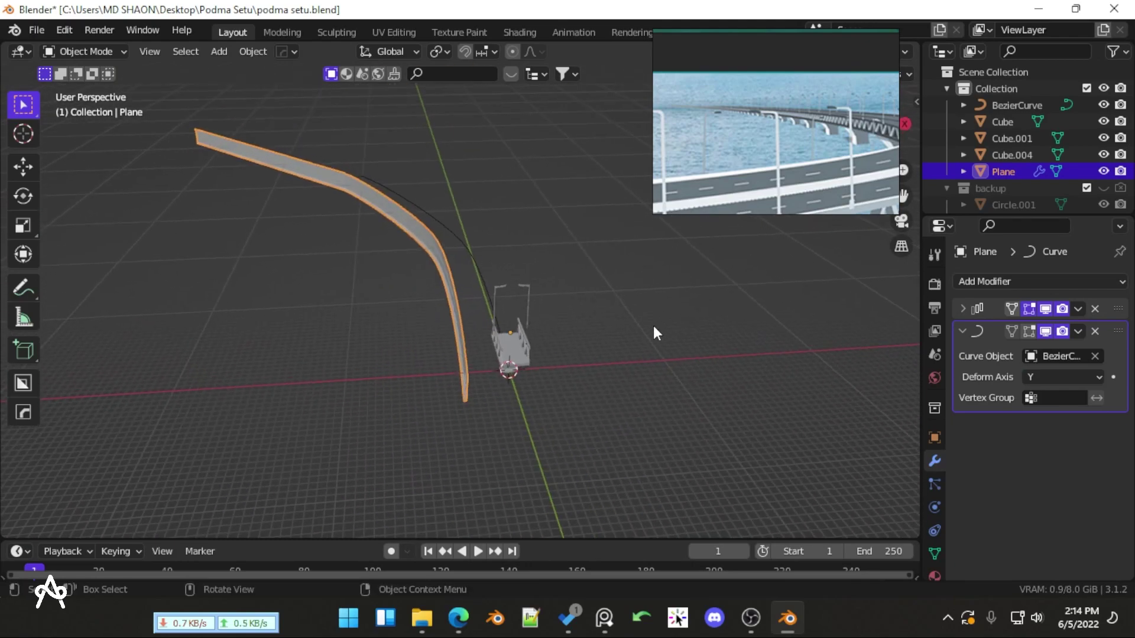
{"action": "left_click", "coordinate": [1060, 373]}
{"action": "left_click", "coordinate": [1028, 469]}
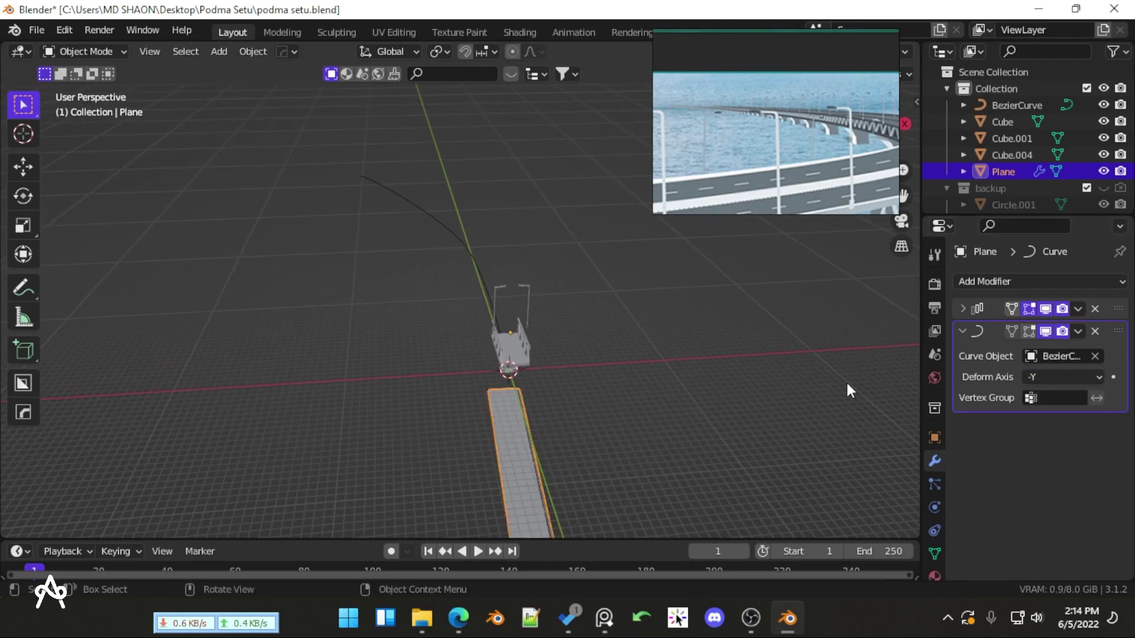
{"action": "left_click", "coordinate": [1044, 378]}
{"action": "left_click", "coordinate": [1024, 432]}
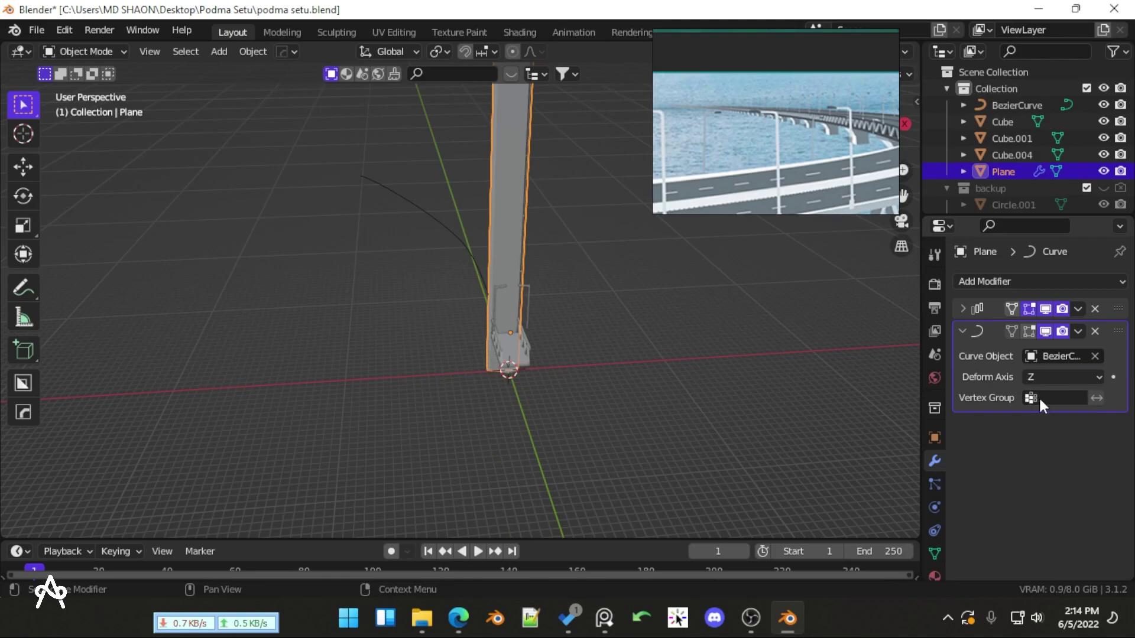
Try -Y, -Z and X as deform axis, then settle on Y
{"action": "left_click", "coordinate": [1045, 378]}
{"action": "left_click", "coordinate": [1027, 469]}
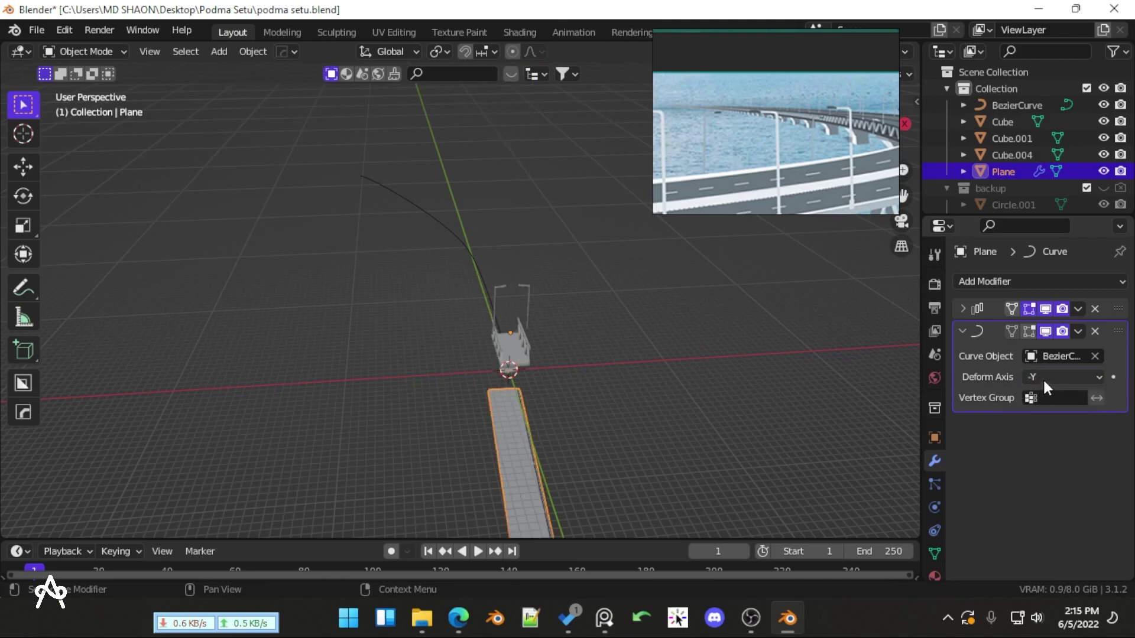
{"action": "left_click", "coordinate": [1043, 378]}
{"action": "left_click", "coordinate": [1028, 480]}
{"action": "left_click", "coordinate": [1032, 376]}
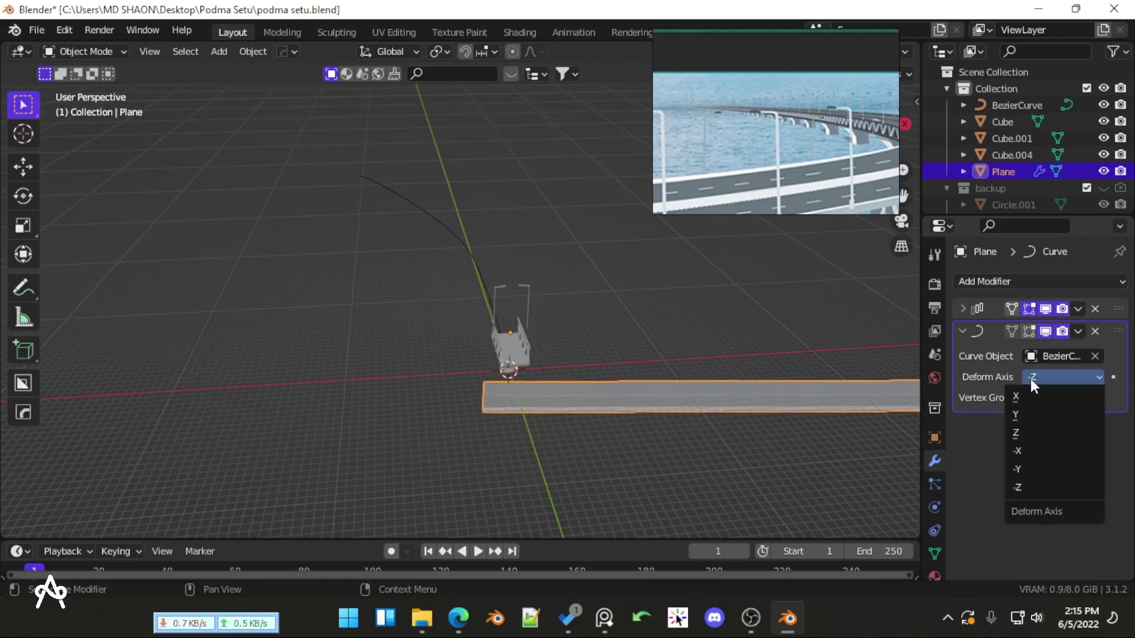
{"action": "left_click", "coordinate": [1016, 396]}
{"action": "middle_click_drag", "start_coordinate": [747, 362], "coordinate": [828, 369]}
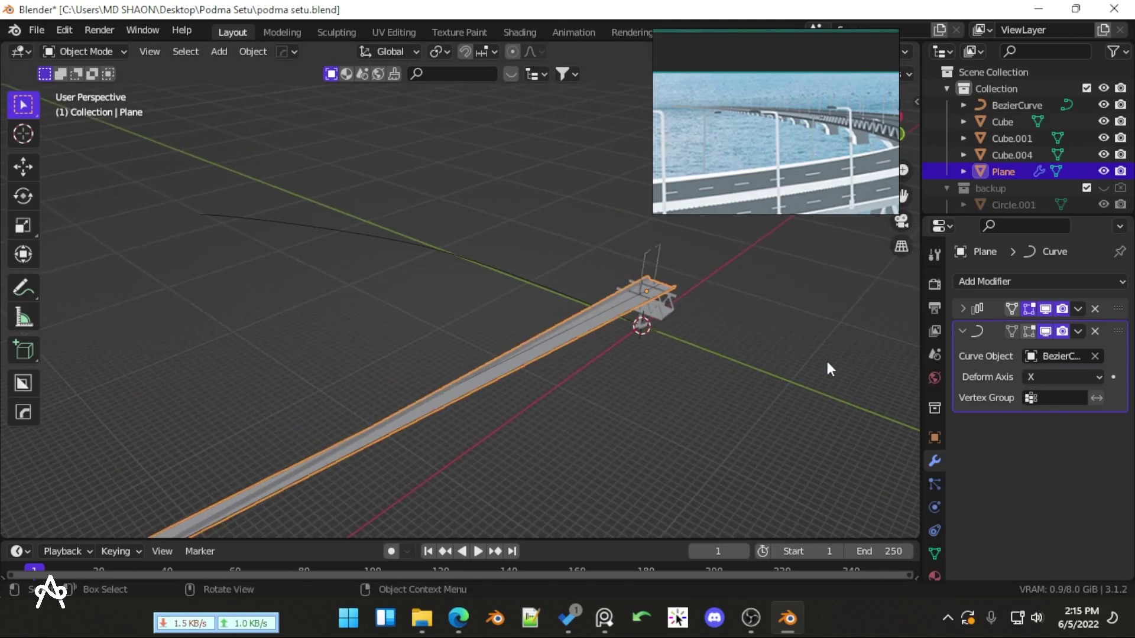
{"action": "left_click", "coordinate": [1057, 379]}
{"action": "left_click", "coordinate": [1034, 413]}
Apply the road plane's scale and select the Bezier curve
{"action": "key", "text": "ctrl+a"}
{"action": "left_click", "coordinate": [730, 357]}
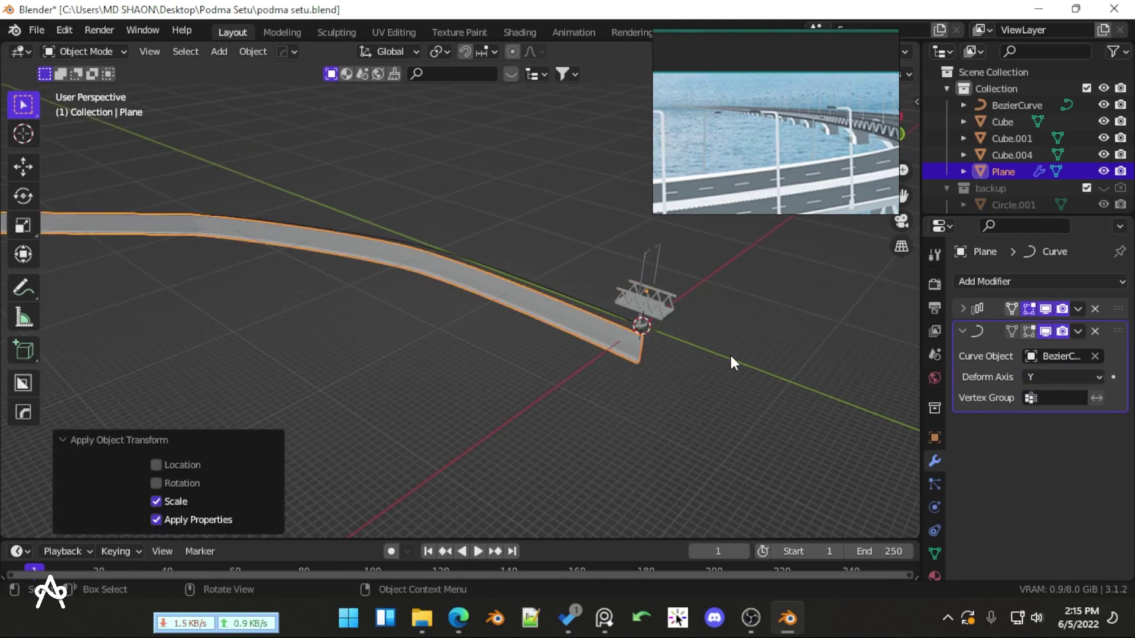
{"action": "left_click", "coordinate": [583, 324]}
{"action": "middle_click_drag", "start_coordinate": [584, 324], "coordinate": [544, 334]}
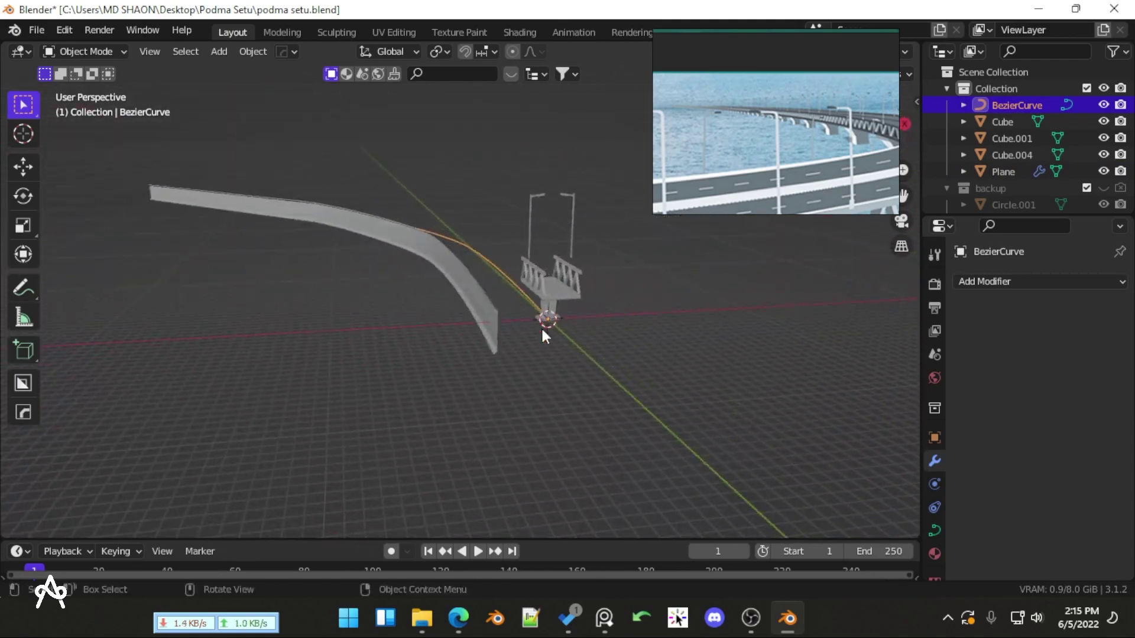
Briefly enter and leave Edit Mode on the Bezier curve
{"action": "key", "text": "Tab"}
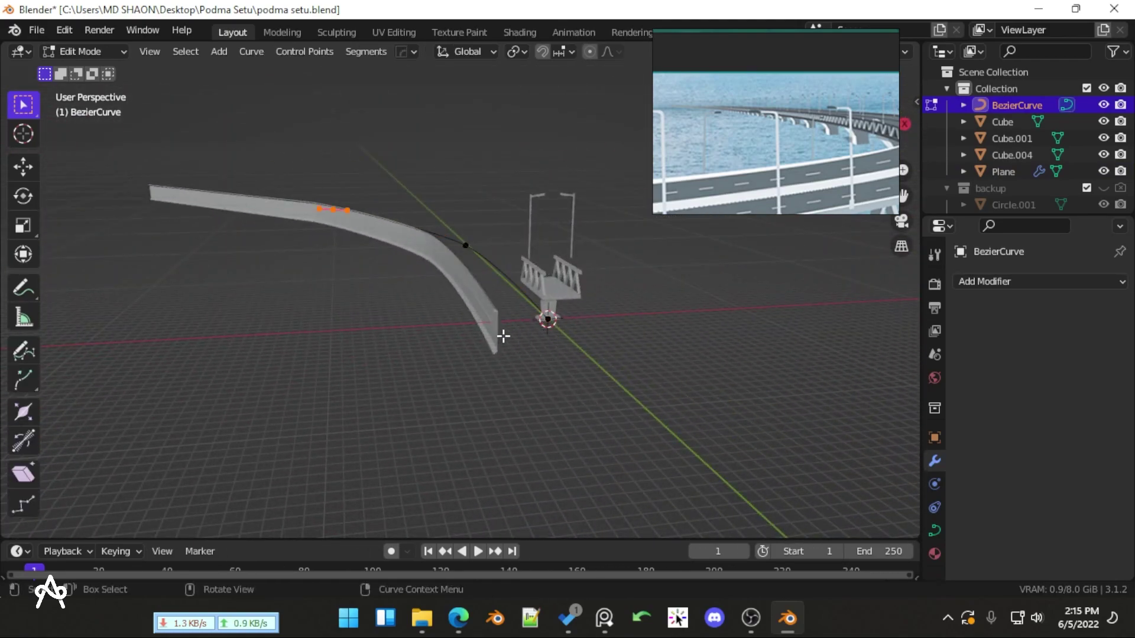
{"action": "scroll", "coordinate": [558, 347], "scroll_direction": "up", "scroll_amount": 4}
{"action": "scroll", "coordinate": [548, 347], "scroll_direction": "down", "scroll_amount": 4}
{"action": "middle_click_drag", "start_coordinate": [547, 348], "coordinate": [445, 395]}
{"action": "key", "text": "Tab"}
Apply the road plane's rotation and scale
{"action": "left_click", "coordinate": [353, 349]}
{"action": "key", "text": "ctrl+a"}
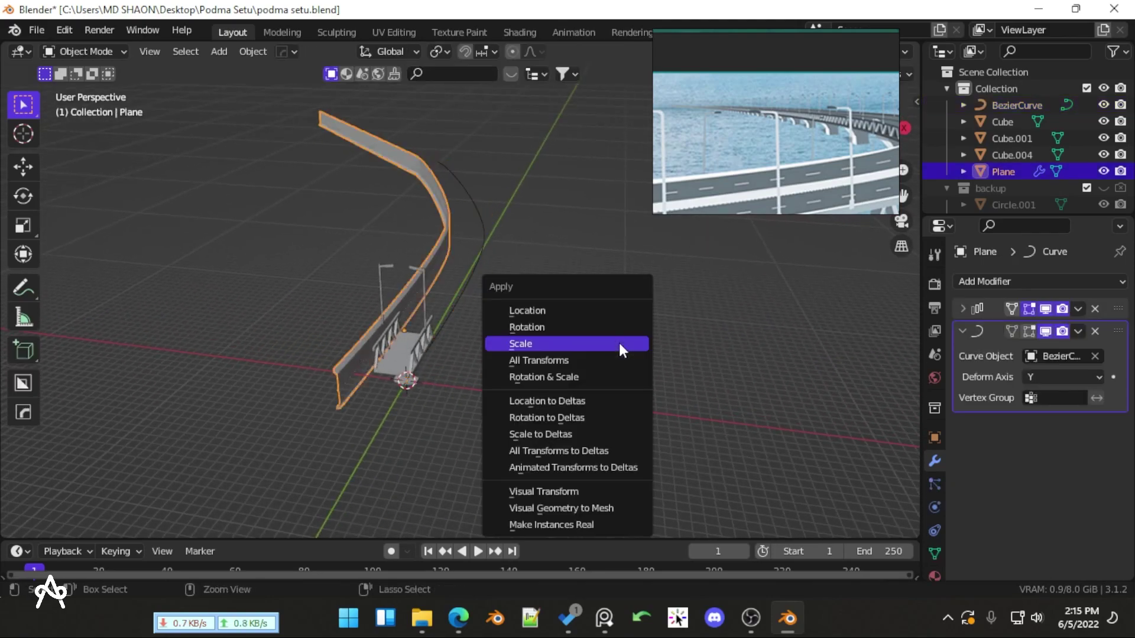
{"action": "left_click", "coordinate": [585, 329]}
{"action": "key", "text": "ctrl+a"}
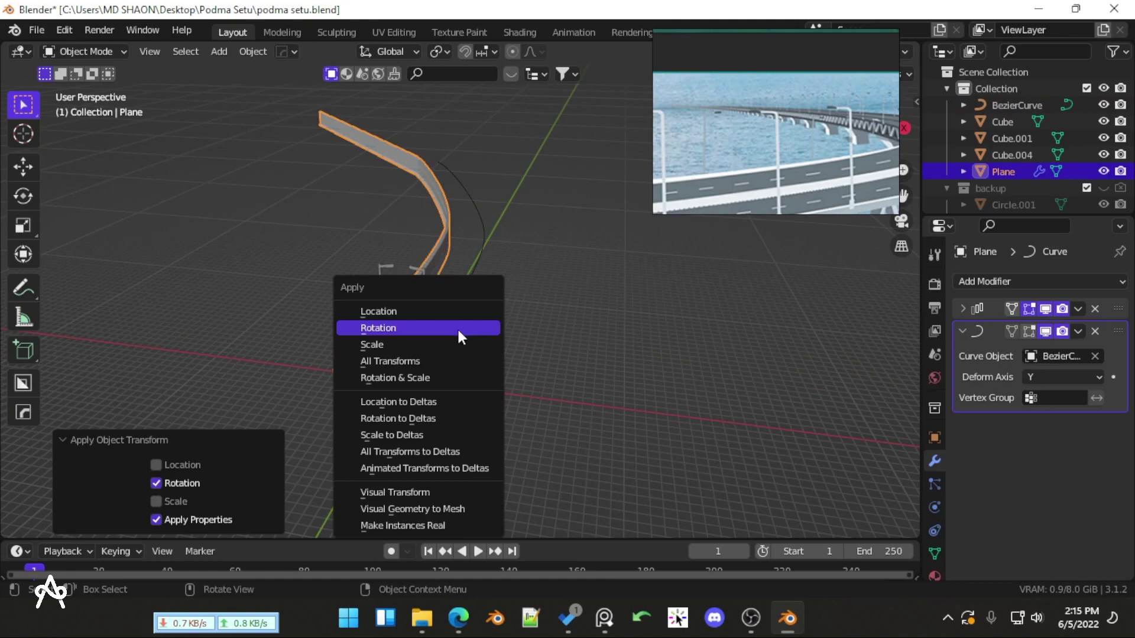
{"action": "left_click", "coordinate": [423, 347]}
Apply location on the Cube bridge section and on the road plane
{"action": "key", "text": "a"}
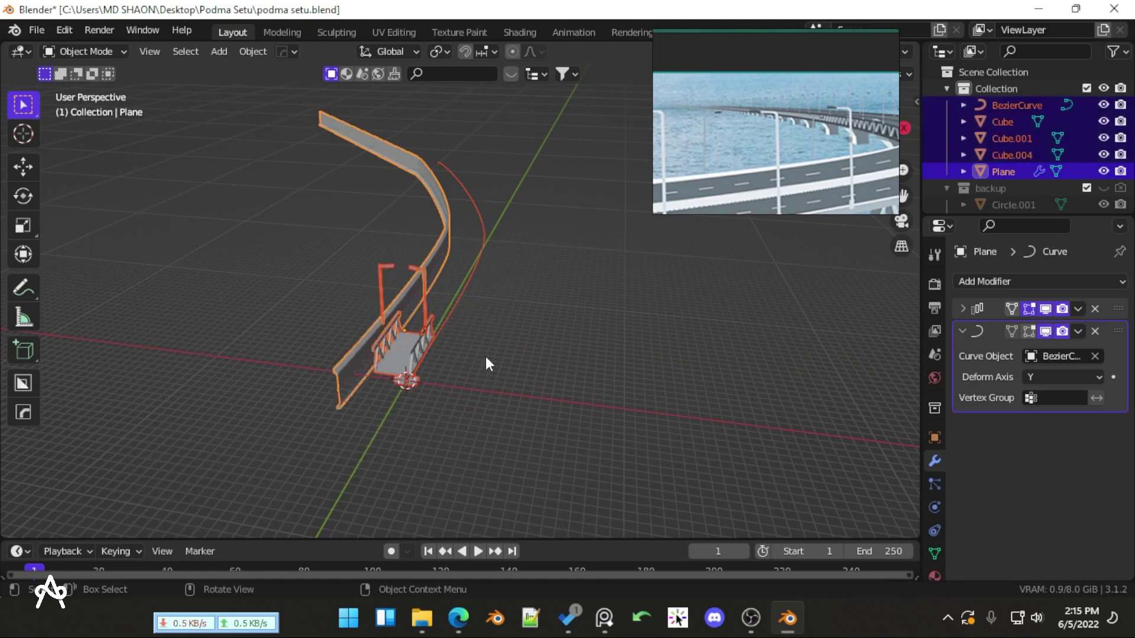
{"action": "left_click", "coordinate": [389, 343]}
{"action": "key", "text": "ctrl+a"}
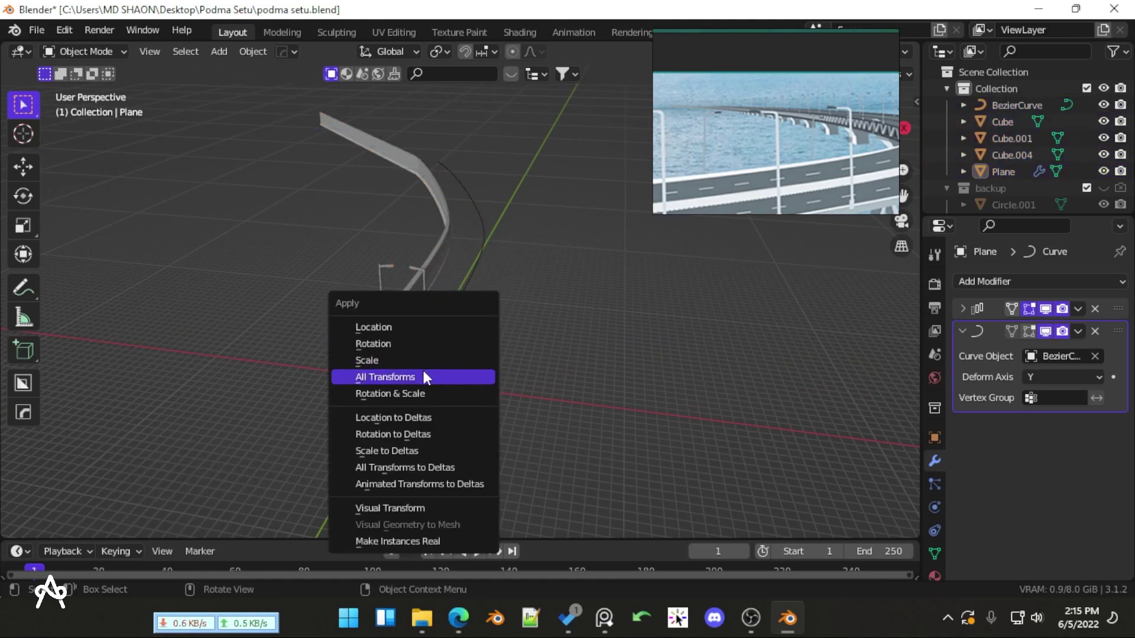
{"action": "left_click", "coordinate": [414, 342]}
{"action": "left_click", "coordinate": [425, 372]}
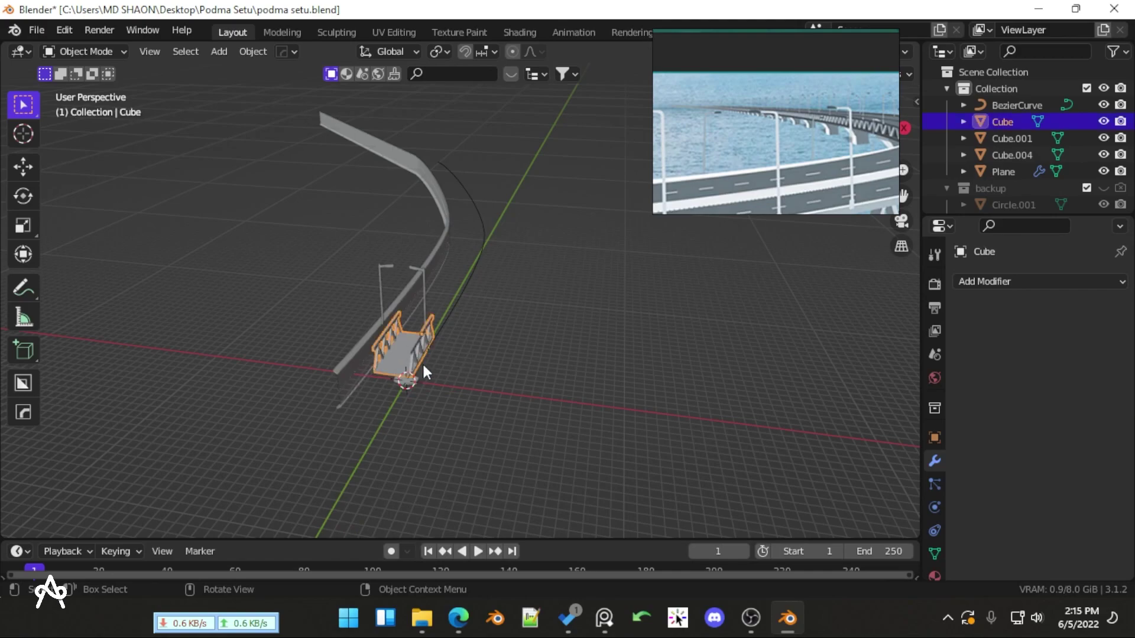
{"action": "key", "text": "ctrl+a"}
{"action": "left_click", "coordinate": [429, 364]}
{"action": "left_click", "coordinate": [364, 356]}
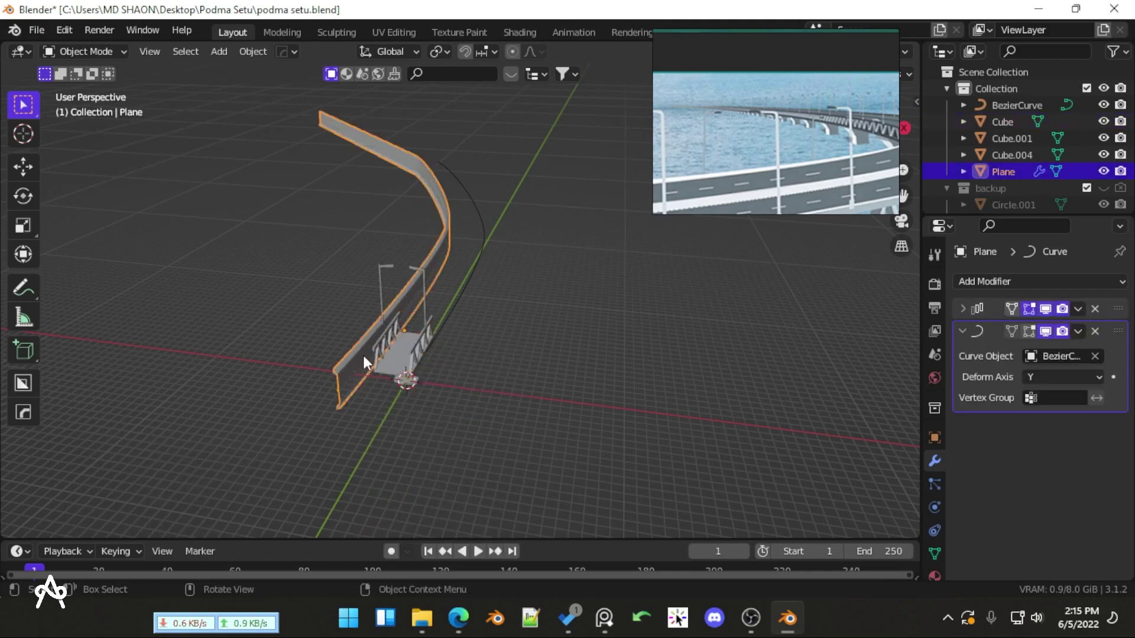
{"action": "key", "text": "ctrl+a"}
{"action": "left_click", "coordinate": [363, 355]}
Switch the road's Curve deform axis to -Z and check the result
{"action": "key", "text": "Tab"}
{"action": "middle_click_drag", "start_coordinate": [506, 365], "coordinate": [611, 385]}
{"action": "key", "text": "Tab"}
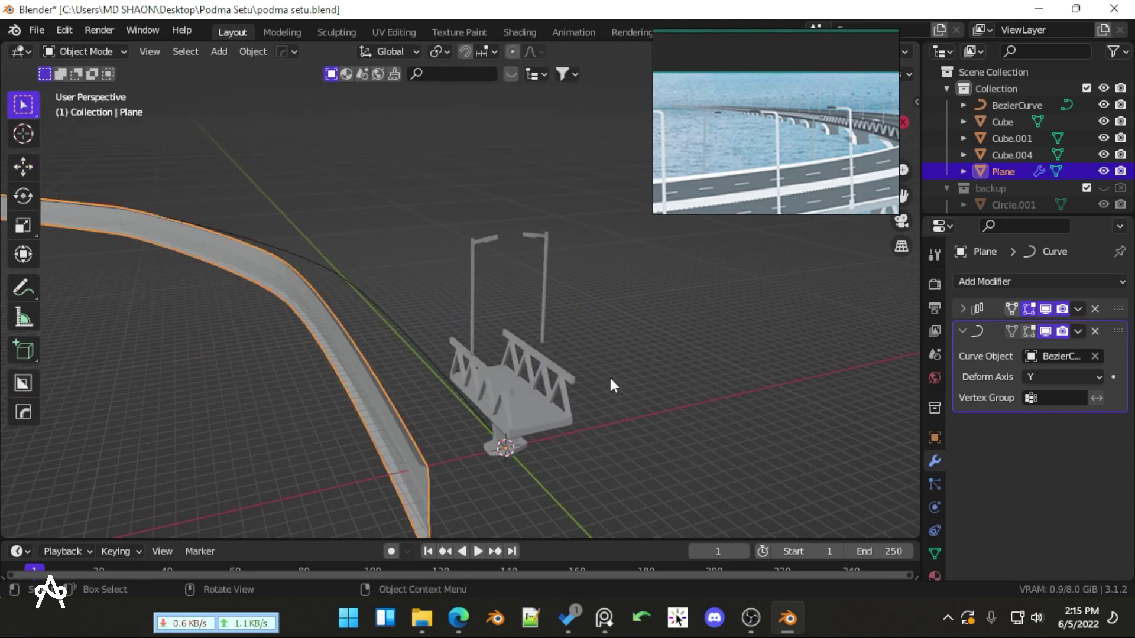
{"action": "left_click", "coordinate": [1056, 377]}
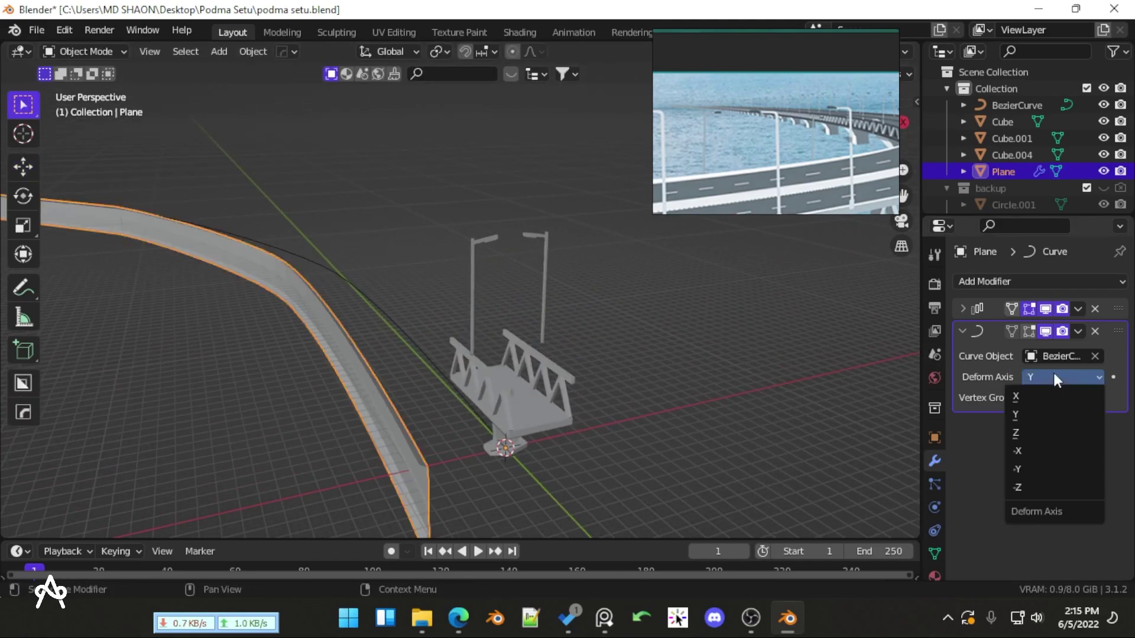
{"action": "left_click", "coordinate": [1029, 487]}
{"action": "middle_click_drag", "start_coordinate": [874, 455], "coordinate": [743, 435]}
{"action": "key", "text": "Tab"}
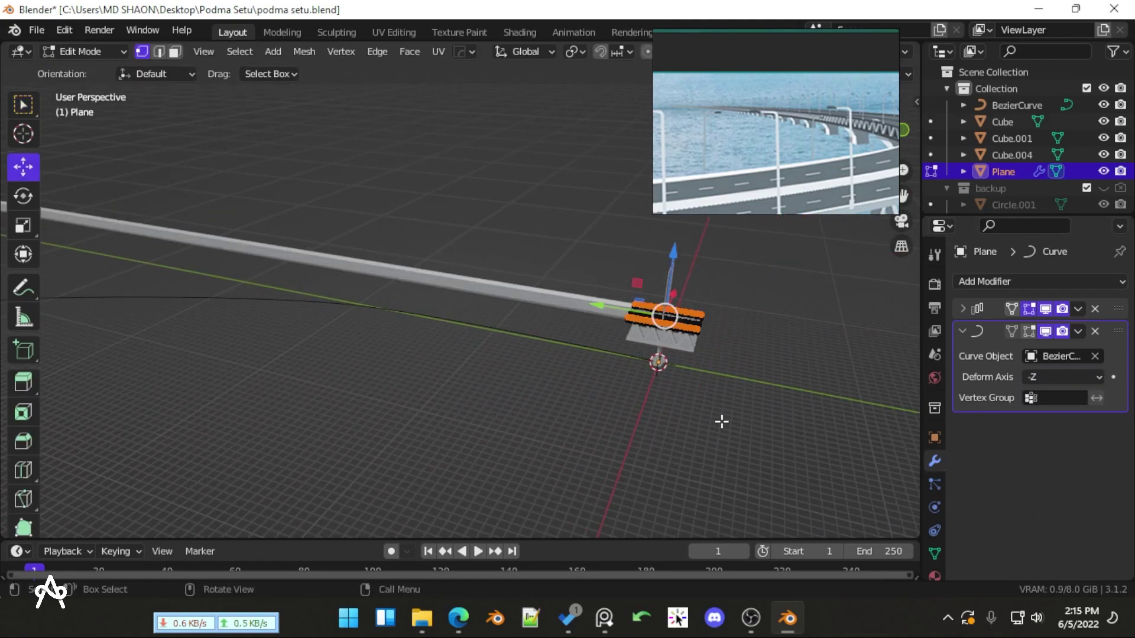
{"action": "key", "text": "Tab"}
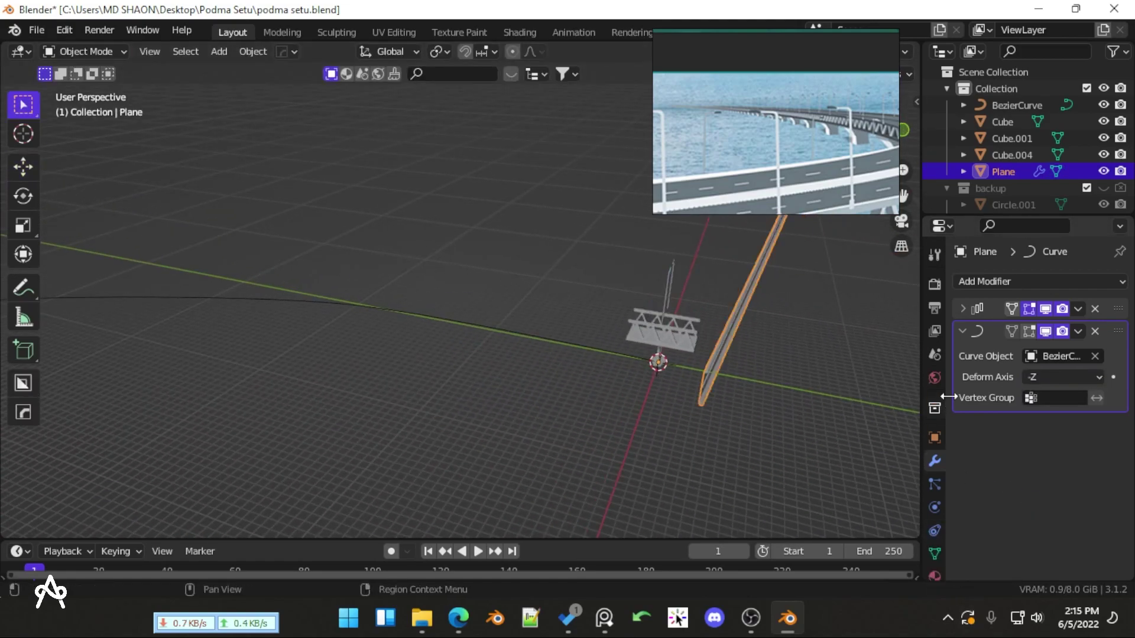
Reconfirm BezierCurve as curve target and set the deform axis back to Y, viewed from top
{"action": "left_click", "coordinate": [1063, 356]}
{"action": "key", "text": "Return"}
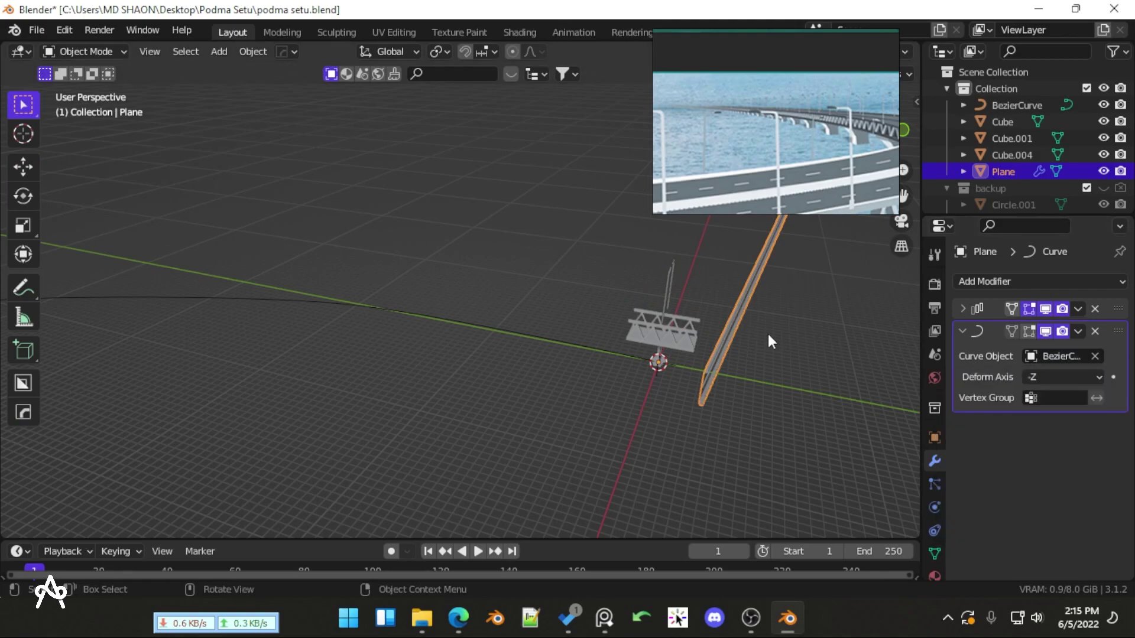
{"action": "middle_click_drag", "start_coordinate": [768, 335], "coordinate": [658, 349]}
{"action": "left_click", "coordinate": [658, 350]}
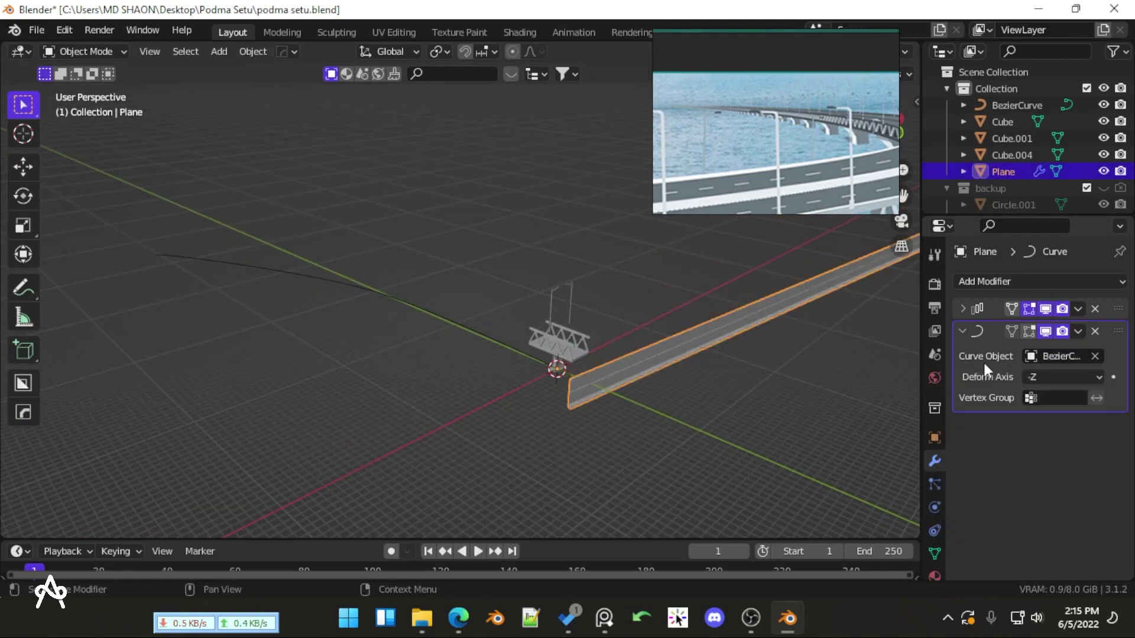
{"action": "left_click", "coordinate": [1047, 371]}
{"action": "left_click", "coordinate": [1032, 414]}
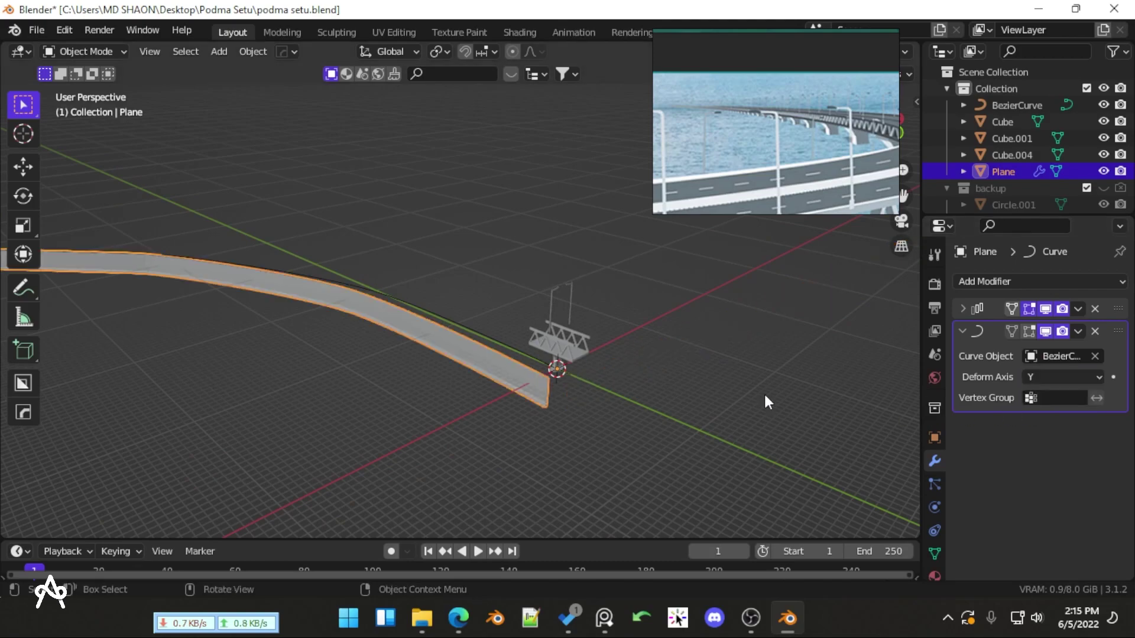
{"action": "scroll", "coordinate": [625, 388], "scroll_direction": "up", "scroll_amount": 5}
{"action": "middle_click_drag", "start_coordinate": [626, 388], "coordinate": [408, 373]}
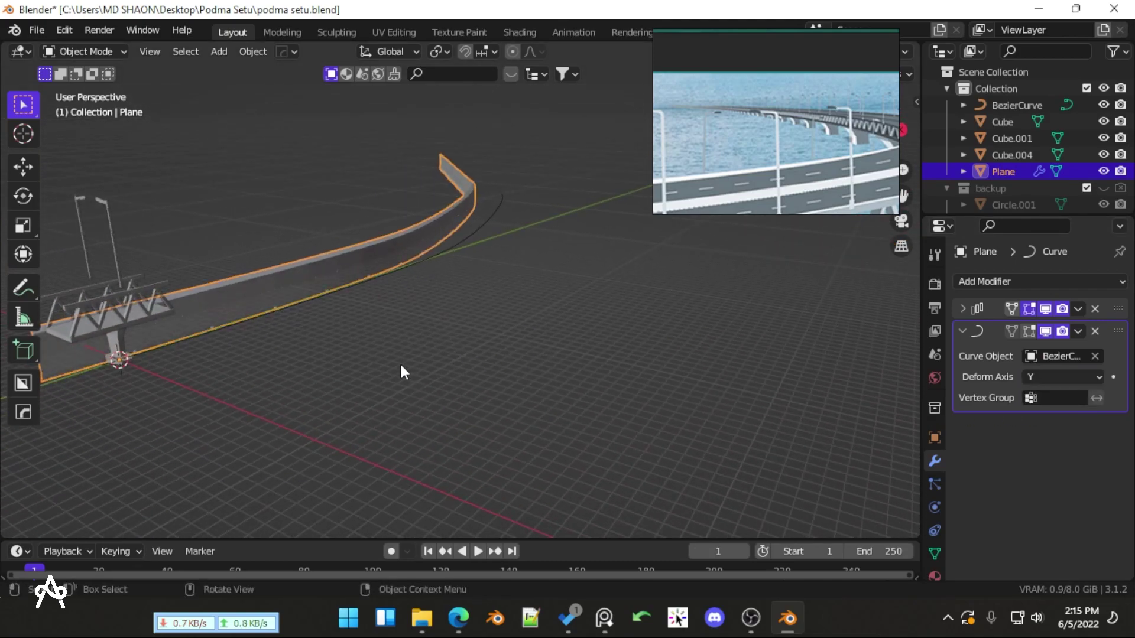
{"action": "key", "text": "KP_7"}
Keep Y as the deform axis and recheck the curved road in perspective
{"action": "left_click", "coordinate": [1040, 372]}
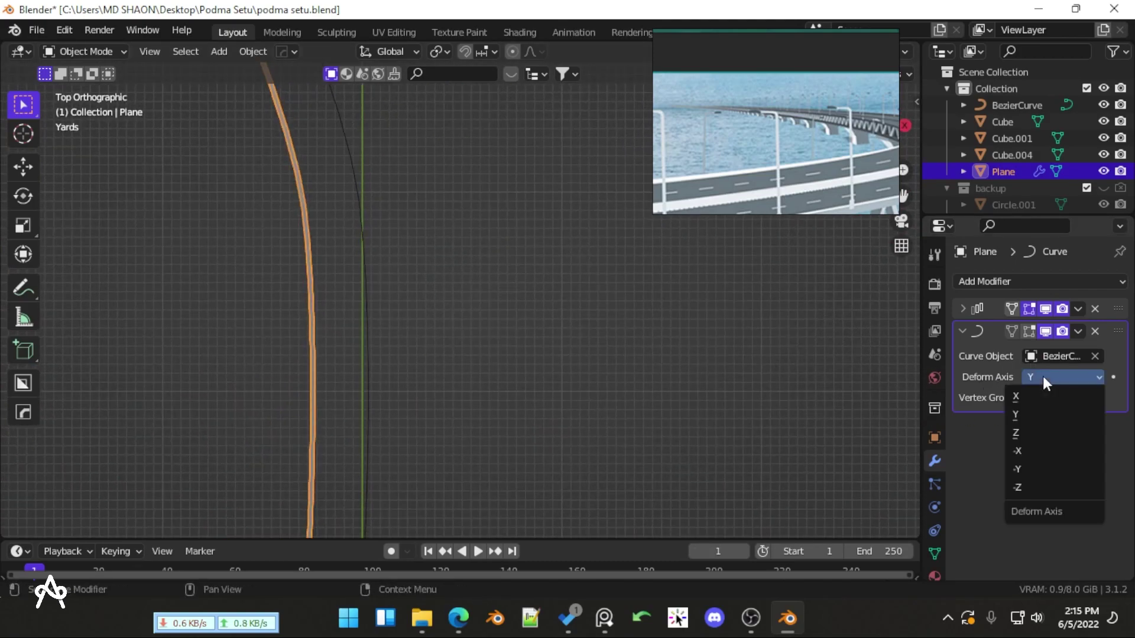
{"action": "left_click", "coordinate": [1033, 416]}
{"action": "scroll", "coordinate": [548, 358], "scroll_direction": "down", "scroll_amount": 3}
{"action": "key", "text": "Tab"}
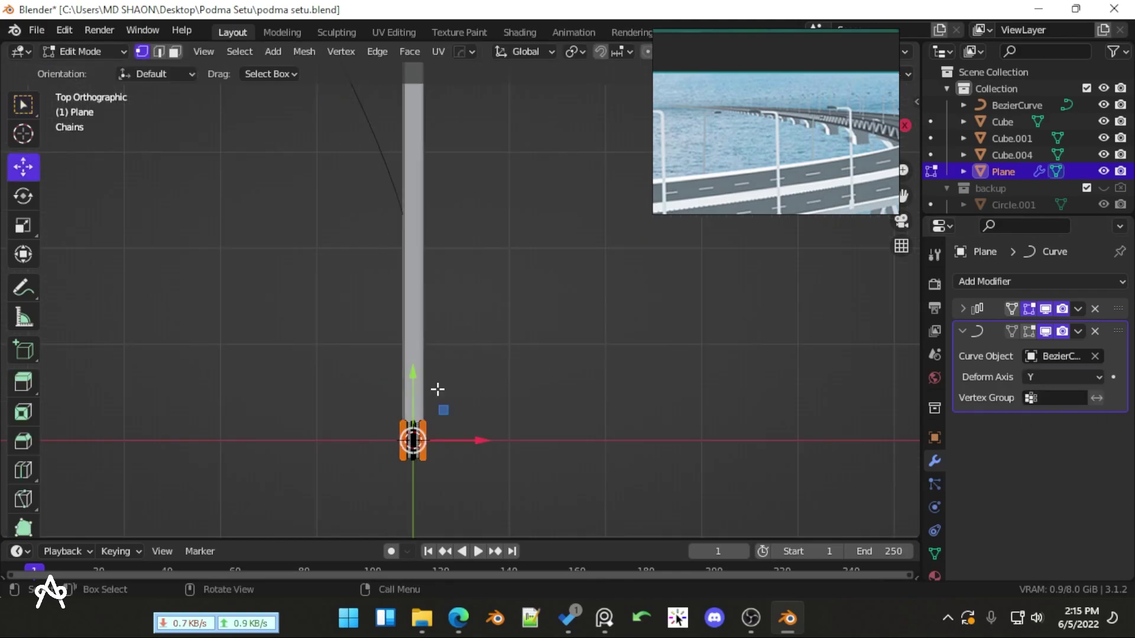
{"action": "key", "text": "Tab"}
{"action": "middle_click_drag", "start_coordinate": [441, 380], "coordinate": [467, 343]}
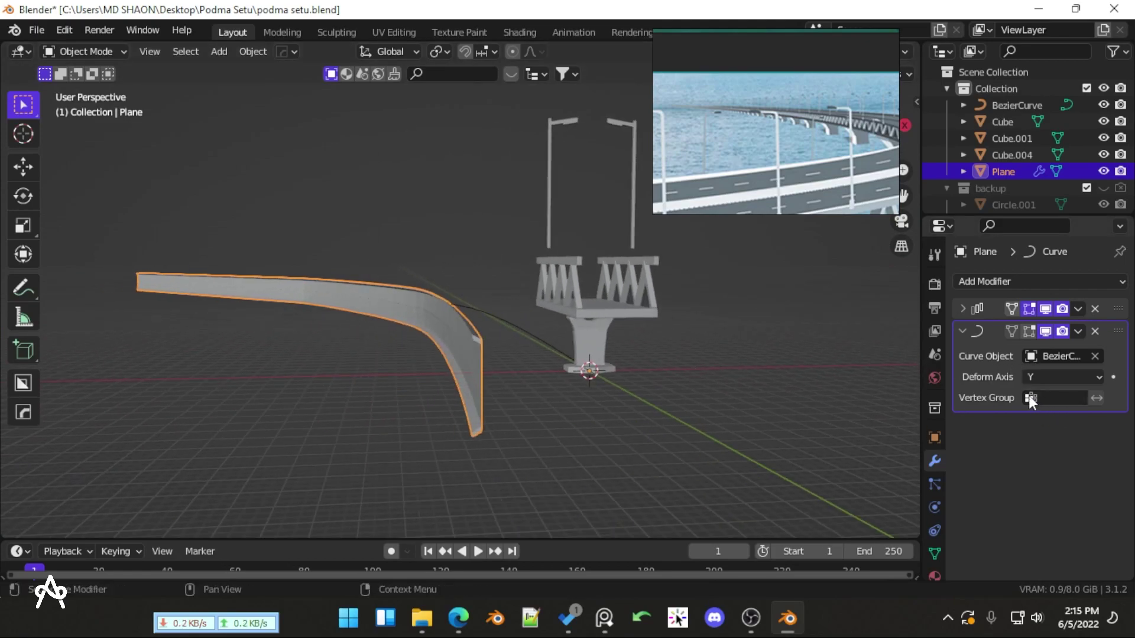
Select the Bezier curve and apply its scale and rotation
{"action": "key", "text": "a"}
{"action": "key", "text": "alt+a"}
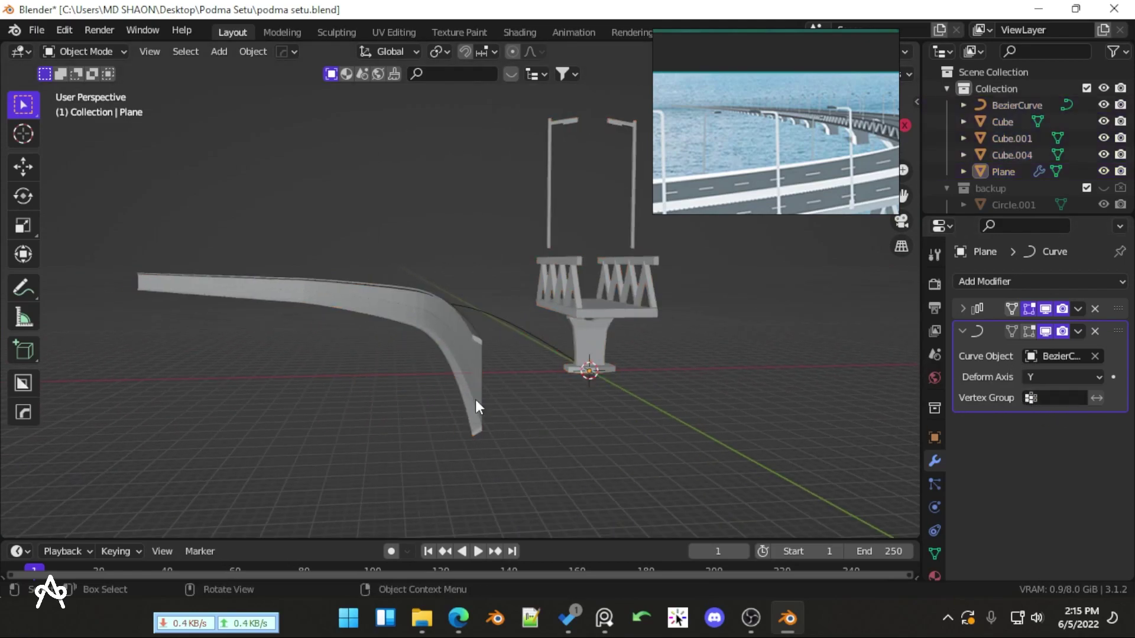
{"action": "left_click", "coordinate": [476, 399]}
{"action": "left_click", "coordinate": [541, 349]}
{"action": "key", "text": "ctrl+a"}
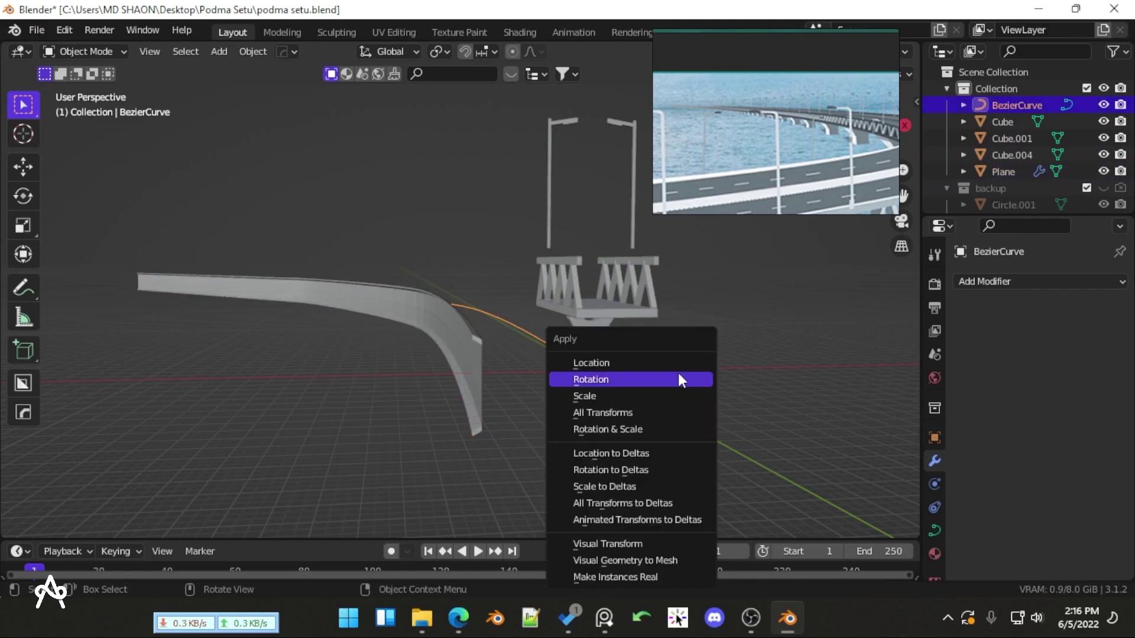
{"action": "left_click", "coordinate": [602, 395]}
{"action": "key", "text": "ctrl+a"}
{"action": "left_click", "coordinate": [538, 374]}
Enter Edit Mode on the Bezier curve to work on its control points
{"action": "middle_click_drag", "start_coordinate": [538, 374], "coordinate": [519, 327]}
{"action": "left_click", "coordinate": [519, 326]}
{"action": "key", "text": "Tab"}
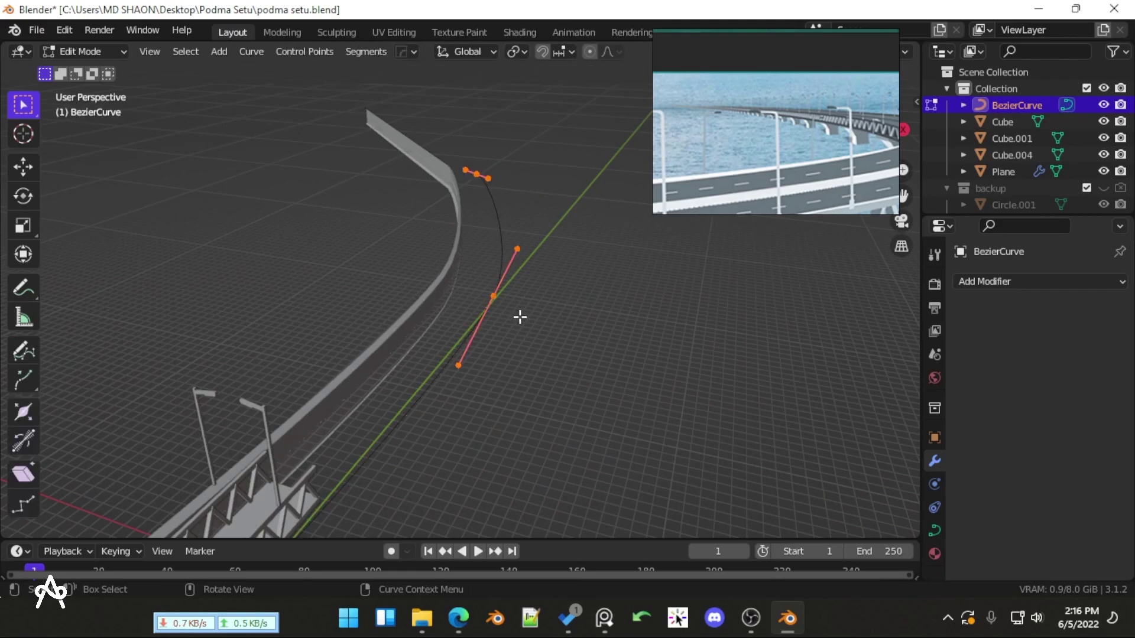
{"action": "scroll", "coordinate": [523, 322], "scroll_direction": "down", "scroll_amount": 3}
Set the selected curve points' Mean Tilt to 90° in the N panel
{"action": "key", "text": "r"}
{"action": "right_click", "coordinate": [587, 374]}
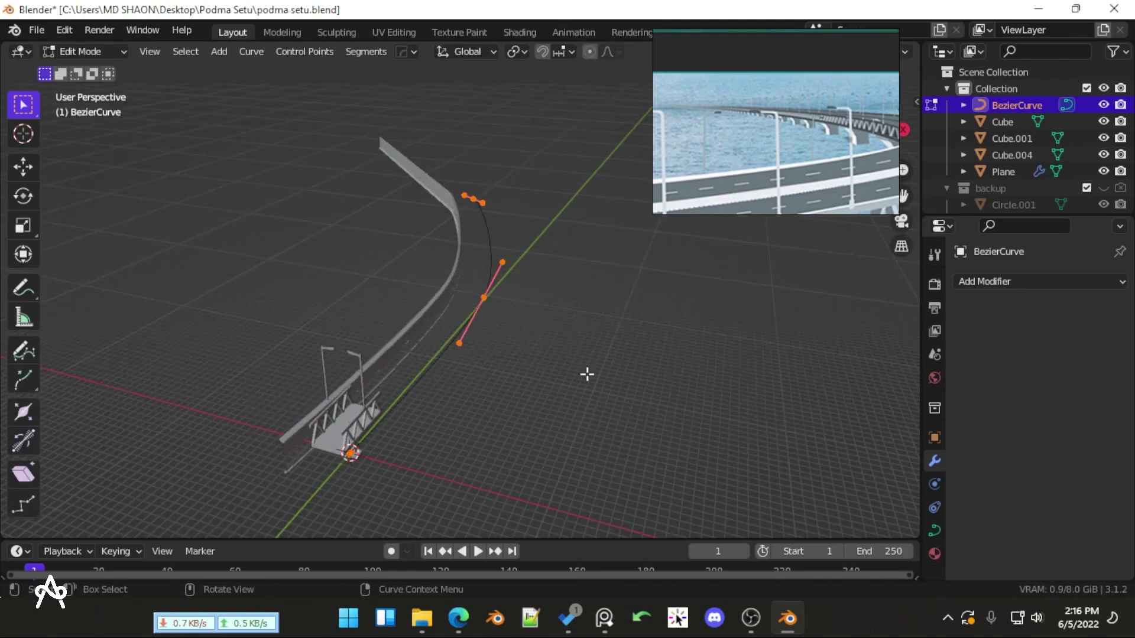
{"action": "left_click_drag", "start_coordinate": [786, 110], "coordinate": [25, 216]}
{"action": "key", "text": "n"}
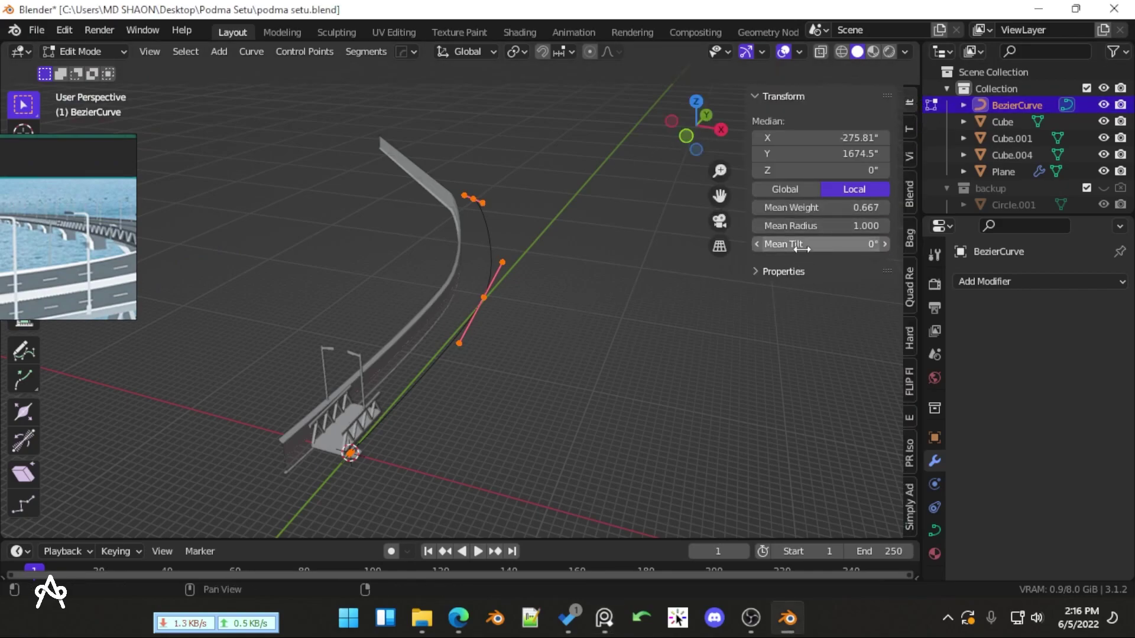
{"action": "left_click_drag", "start_coordinate": [802, 249], "coordinate": [863, 248]}
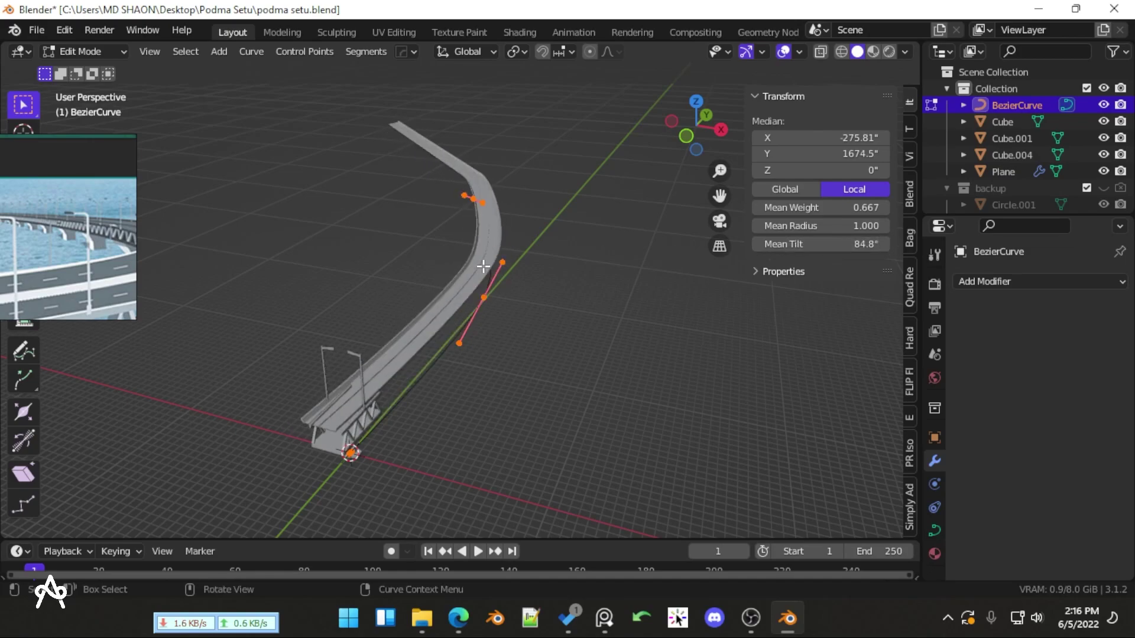
{"action": "middle_click_drag", "start_coordinate": [483, 266], "coordinate": [490, 308], "text": "alt"}
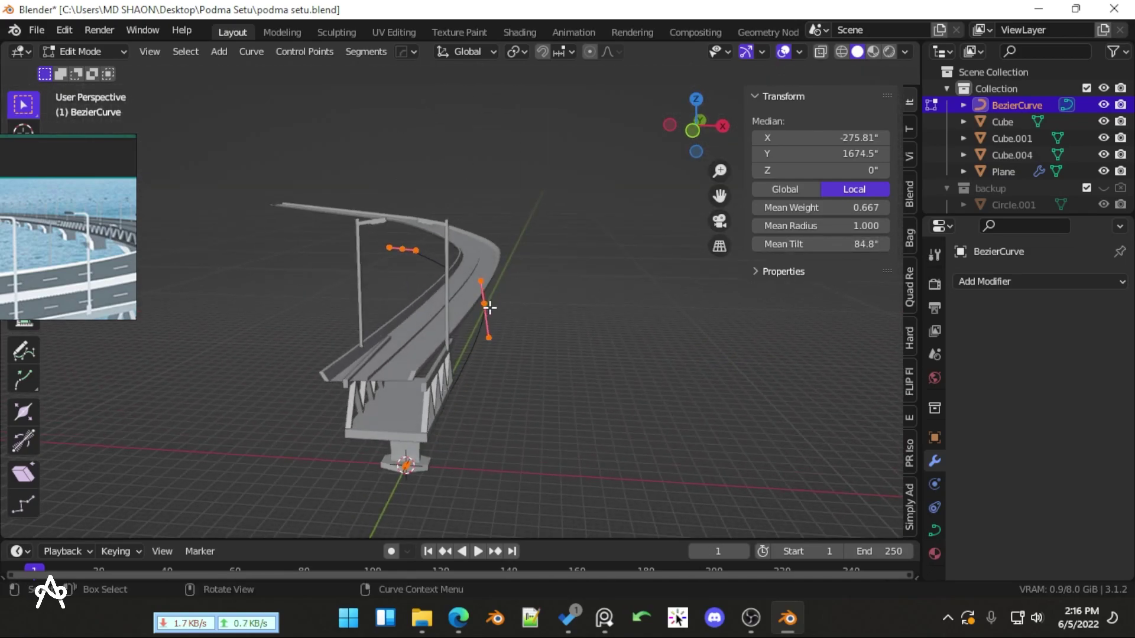
{"action": "key", "text": "Return"}
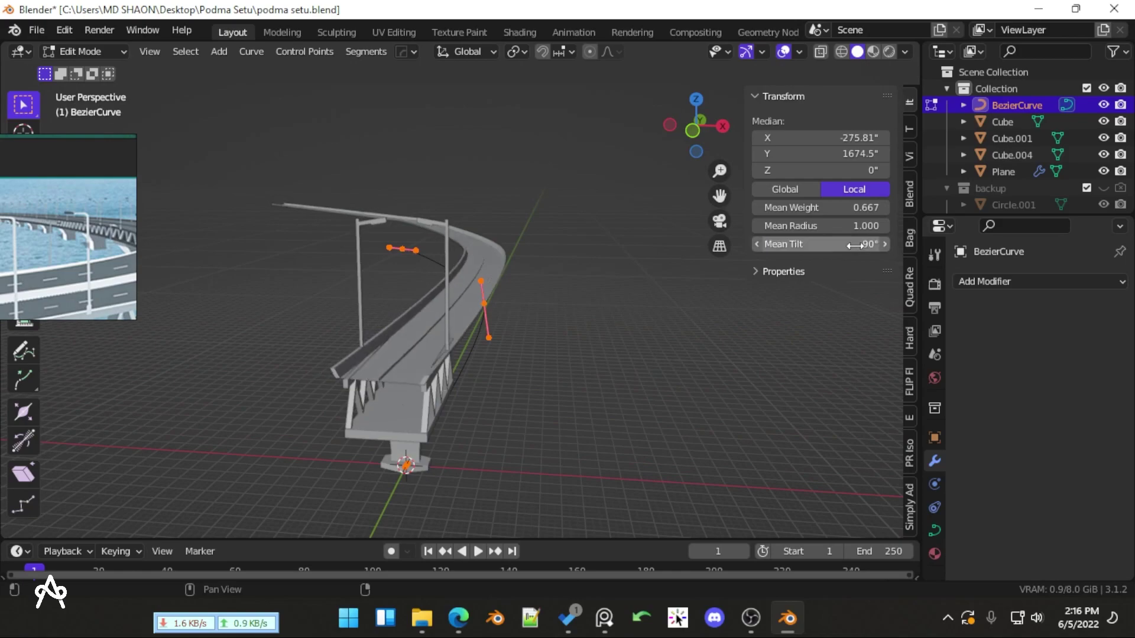
{"action": "scroll", "coordinate": [537, 390], "scroll_direction": "up", "scroll_amount": 5}
{"action": "scroll", "coordinate": [545, 380], "scroll_direction": "down", "scroll_amount": 5}
{"action": "middle_click_drag", "start_coordinate": [545, 379], "coordinate": [538, 320]}
In top view, move the curve's end point outward and scale its handles 13.007x
{"action": "key", "text": "KP_7"}
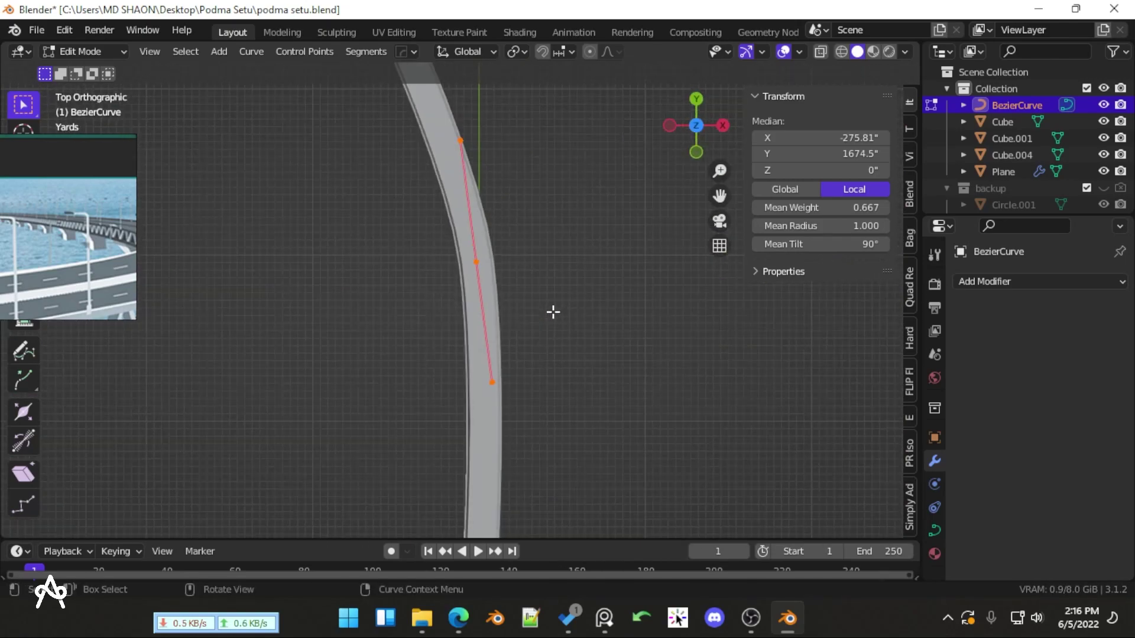
{"action": "scroll", "coordinate": [552, 311], "scroll_direction": "down", "scroll_amount": 4}
{"action": "middle_click_drag", "start_coordinate": [458, 228], "coordinate": [592, 355], "text": "shift"}
{"action": "scroll", "coordinate": [545, 317], "scroll_direction": "up", "scroll_amount": 1}
{"action": "left_click", "coordinate": [569, 315]}
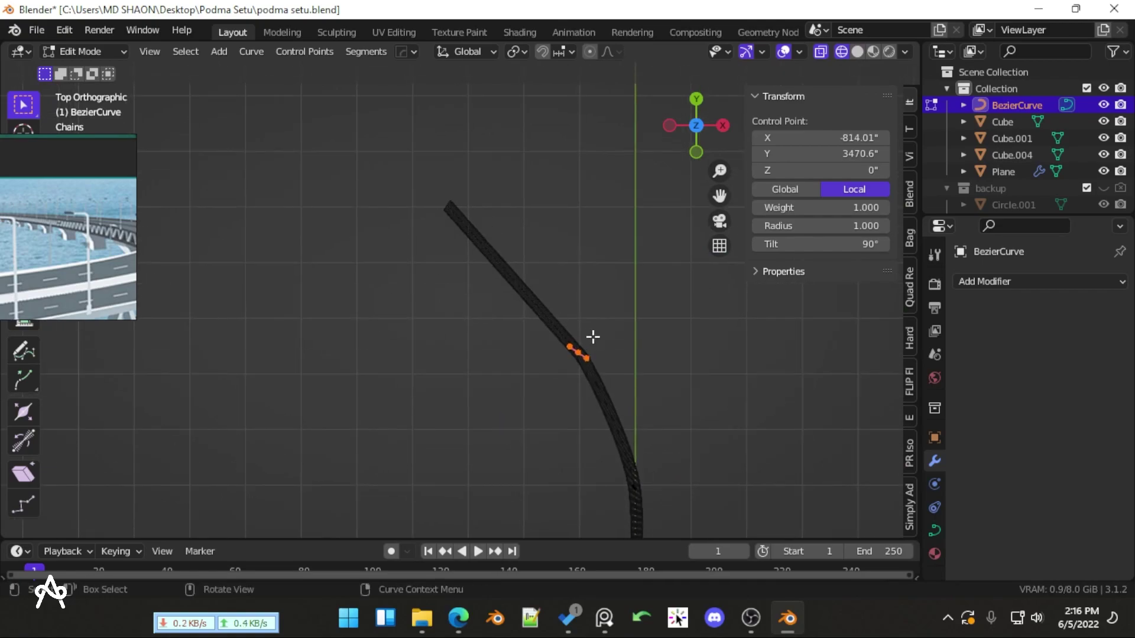
{"action": "key", "text": "g"}
{"action": "left_click", "coordinate": [525, 178]}
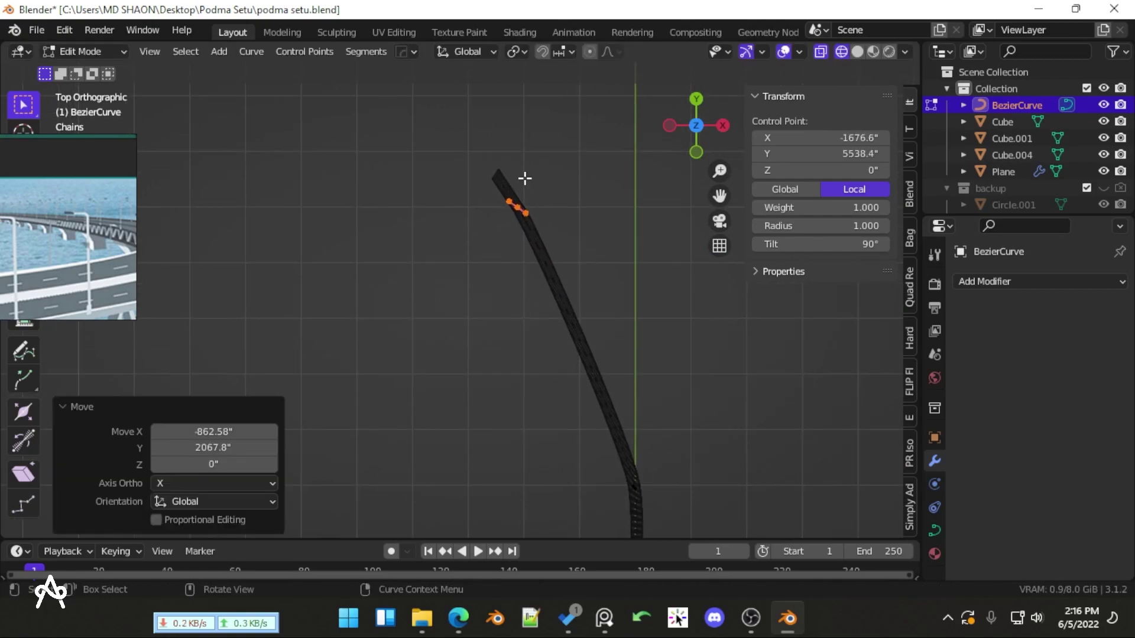
{"action": "key", "text": "s"}
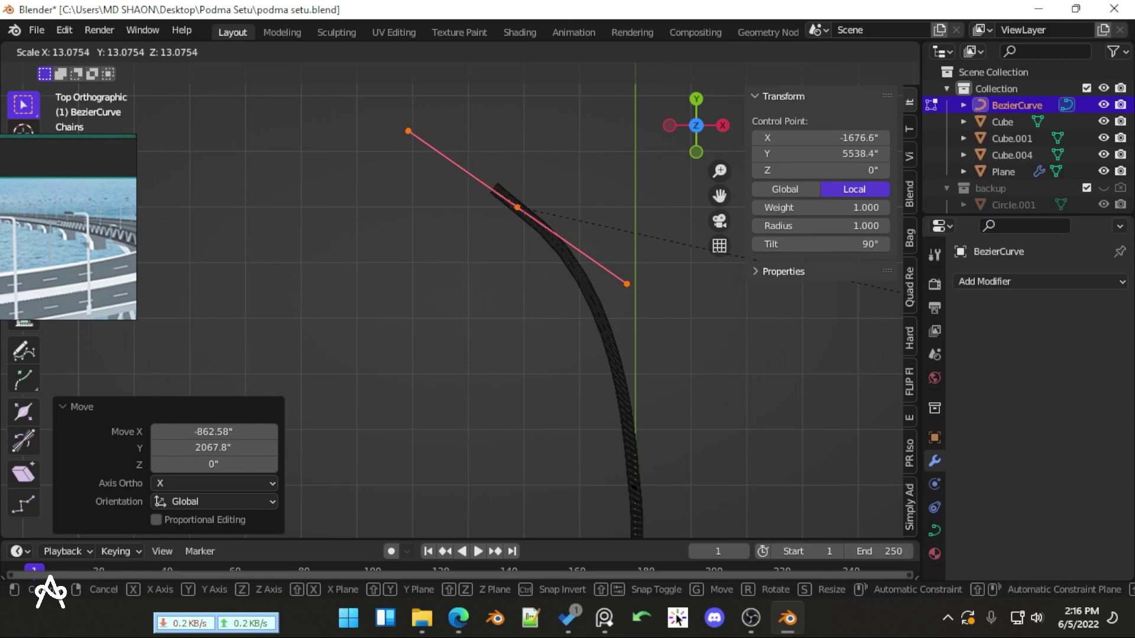
{"action": "left_click", "coordinate": [116, 515]}
{"action": "middle_click_drag", "start_coordinate": [448, 370], "coordinate": [656, 270]}
Return to Object Mode and select the truss Cube beneath the road deck
{"action": "key", "text": "Tab"}
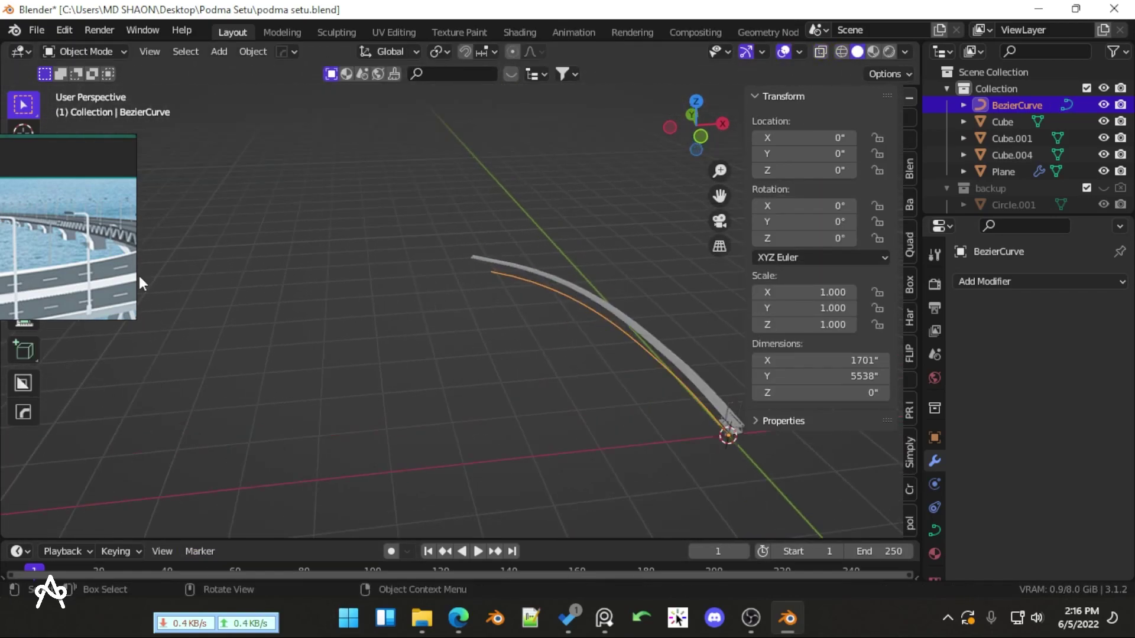
{"action": "scroll", "coordinate": [496, 374], "scroll_direction": "up", "scroll_amount": 3}
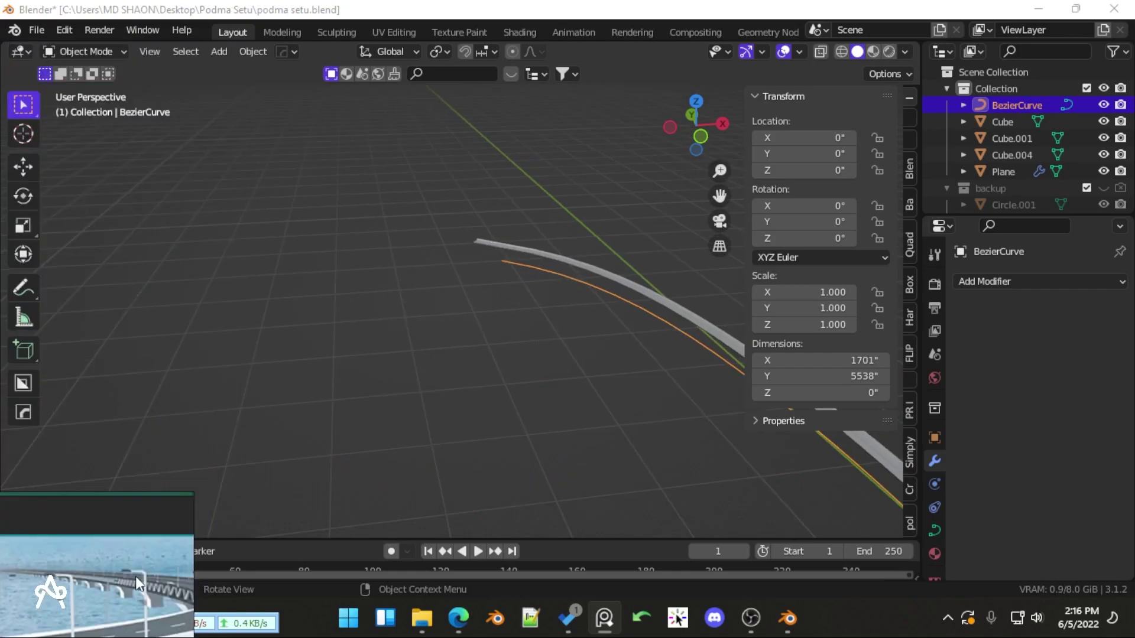
{"action": "left_click", "coordinate": [632, 345]}
{"action": "middle_click_drag", "start_coordinate": [631, 349], "coordinate": [463, 357]}
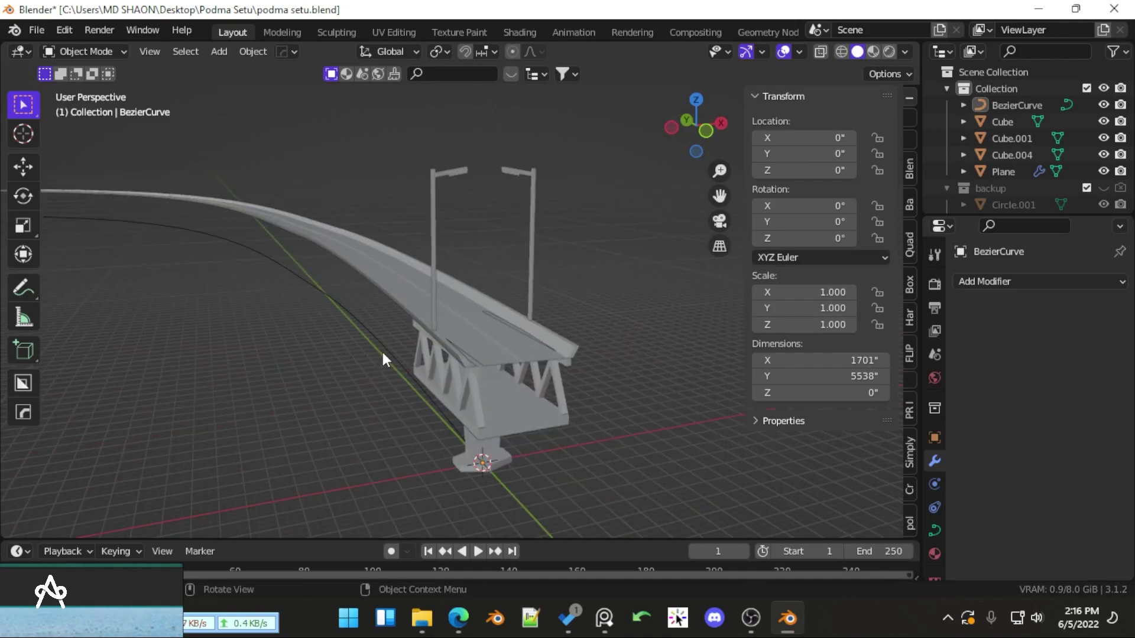
{"action": "scroll", "coordinate": [426, 372], "scroll_direction": "up", "scroll_amount": 2}
{"action": "scroll", "coordinate": [508, 408], "scroll_direction": "down", "scroll_amount": 5}
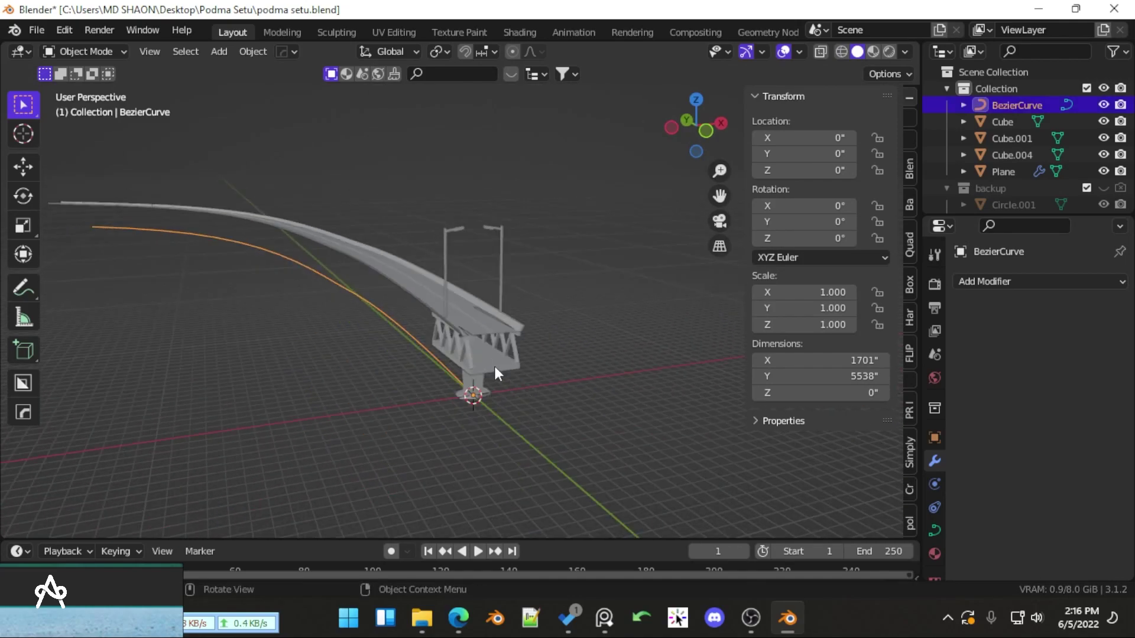
{"action": "left_click", "coordinate": [494, 364]}
{"action": "middle_click_drag", "start_coordinate": [548, 385], "coordinate": [522, 381], "text": "shift"}
{"action": "scroll", "coordinate": [523, 382], "scroll_direction": "up", "scroll_amount": 2}
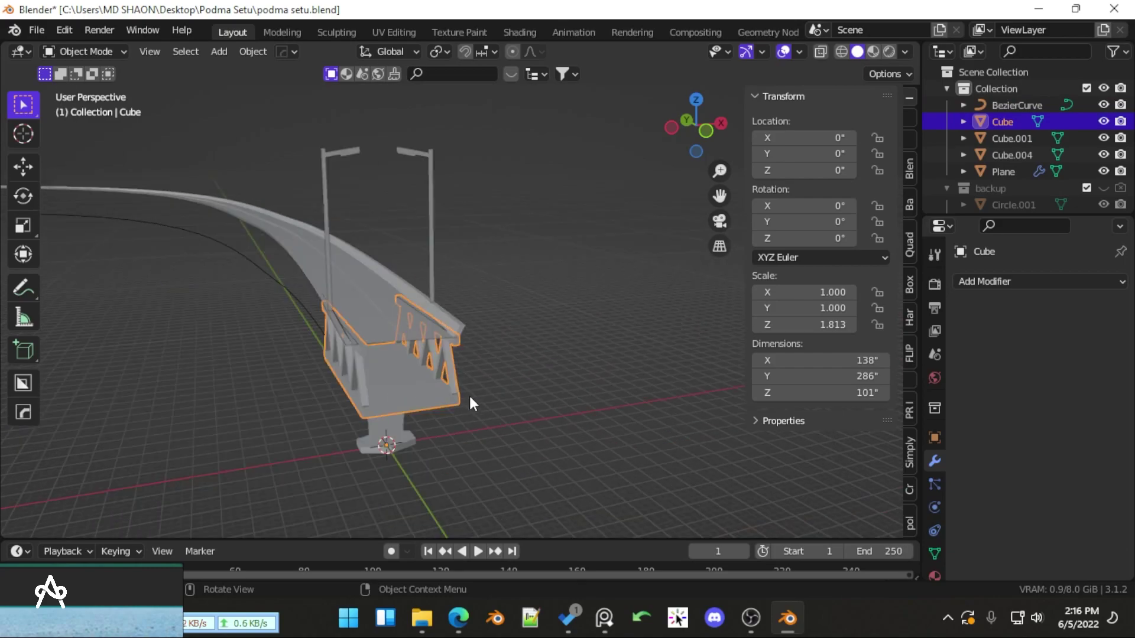
Copy the road deck Plane's modifiers onto the truss Cube so it follows the arc
{"action": "left_click", "coordinate": [381, 314]}
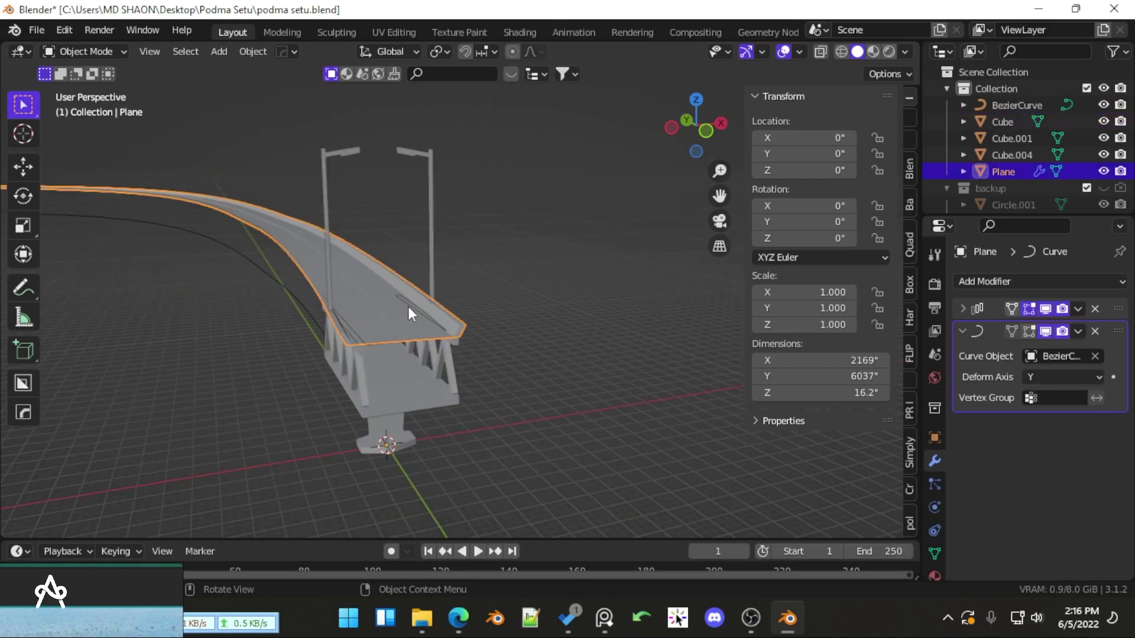
{"action": "left_click", "coordinate": [501, 391]}
{"action": "left_click", "coordinate": [440, 402]}
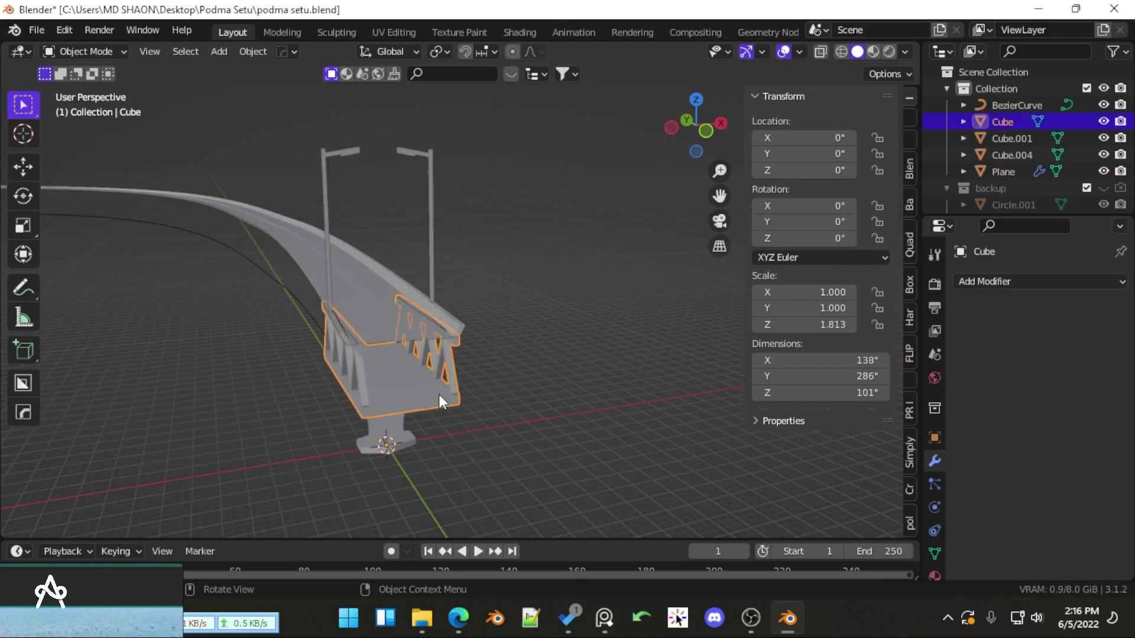
{"action": "left_click", "coordinate": [377, 278], "text": "shift"}
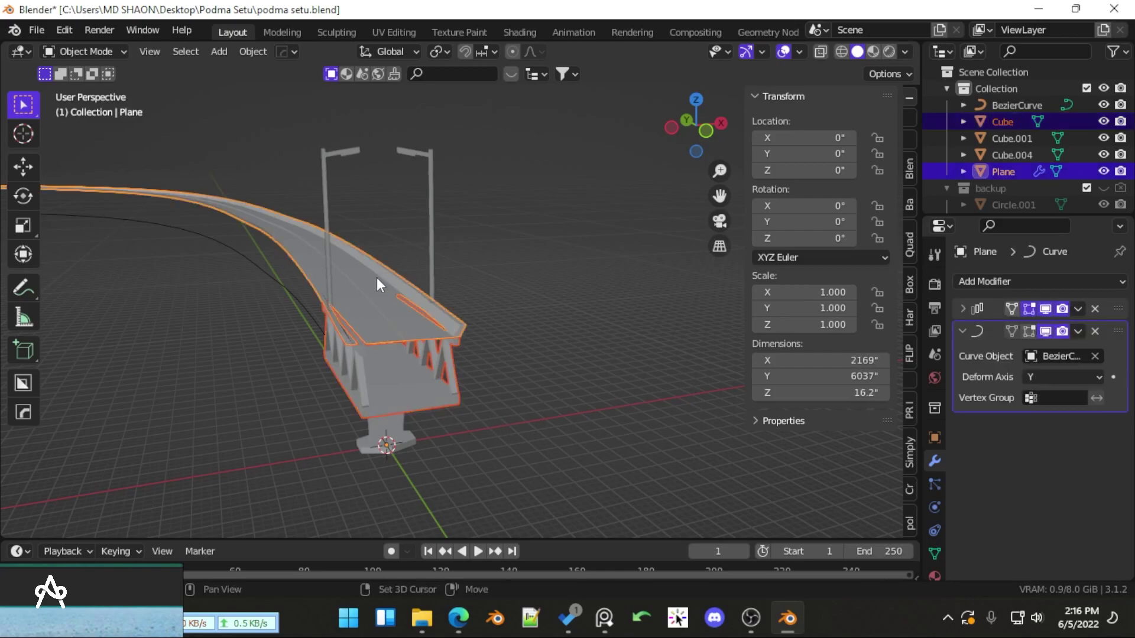
{"action": "key", "text": "ctrl+l"}
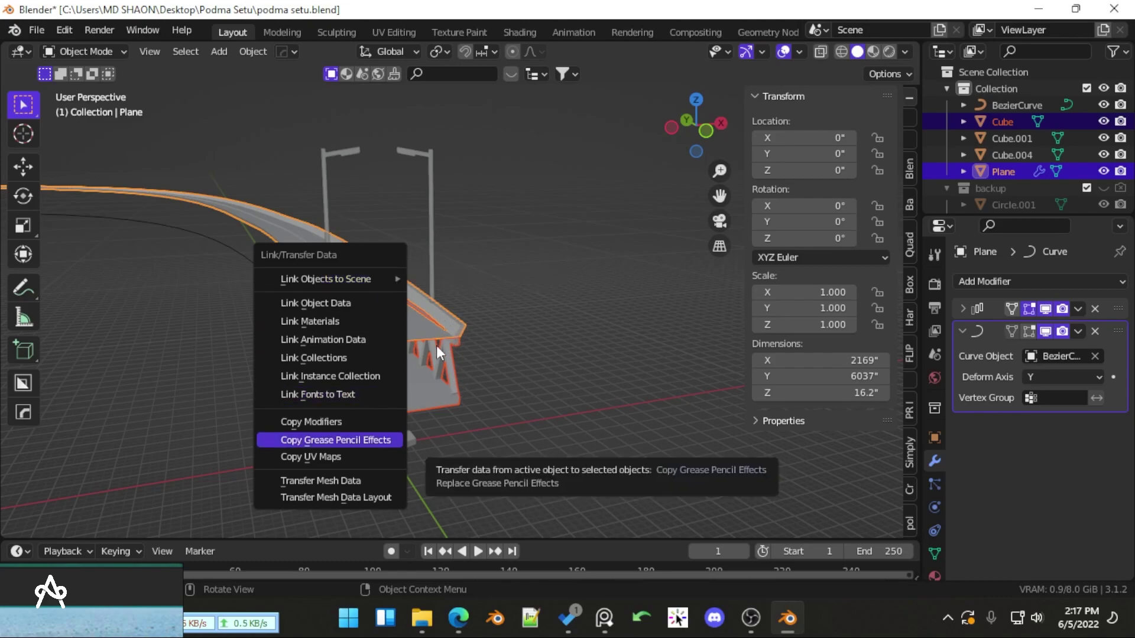
{"action": "left_click", "coordinate": [334, 422]}
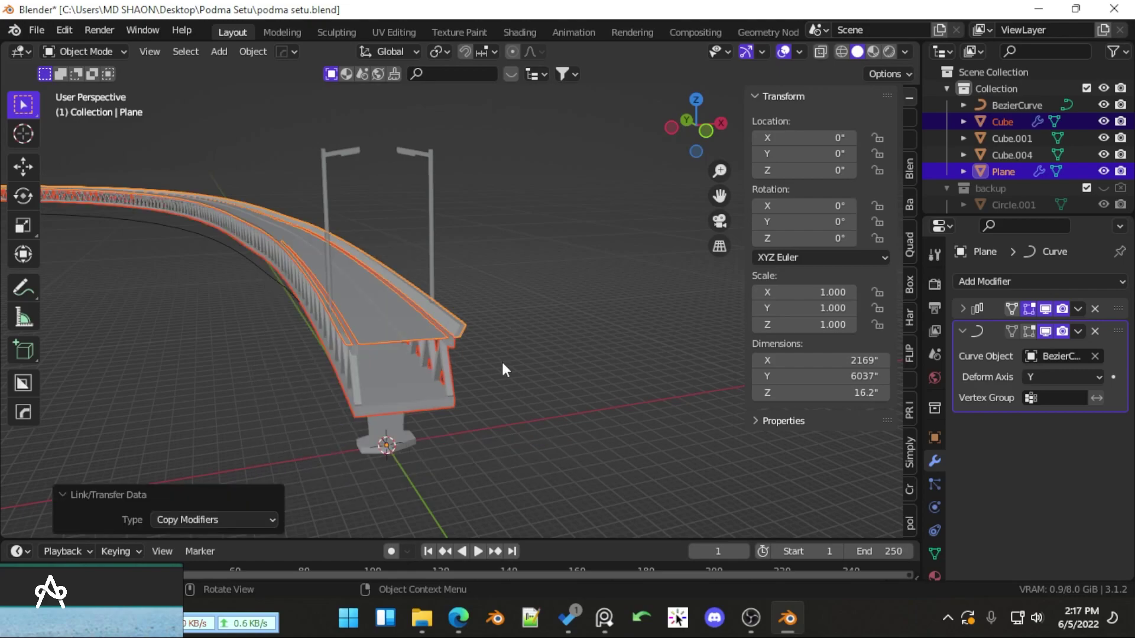
Inspect the curved truss along the deck and save podma setu.blend
{"action": "middle_click_drag", "start_coordinate": [439, 372], "coordinate": [488, 351]}
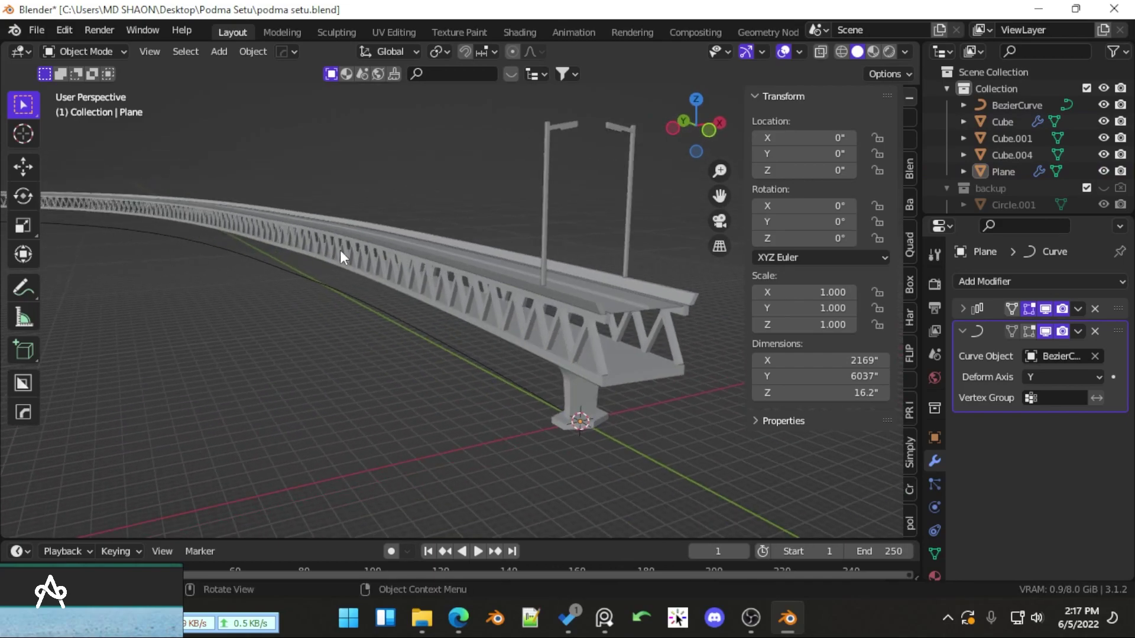
{"action": "middle_click_drag", "start_coordinate": [341, 253], "coordinate": [339, 279]}
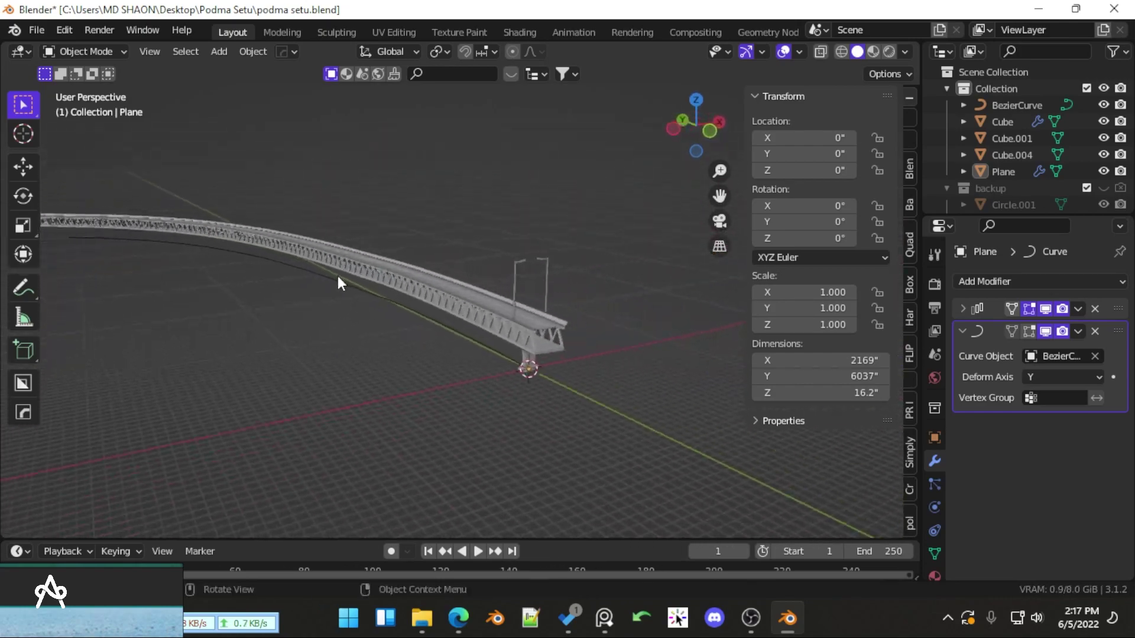
{"action": "middle_click_drag", "start_coordinate": [528, 381], "coordinate": [591, 344]}
{"action": "key", "text": "ctrl+s"}
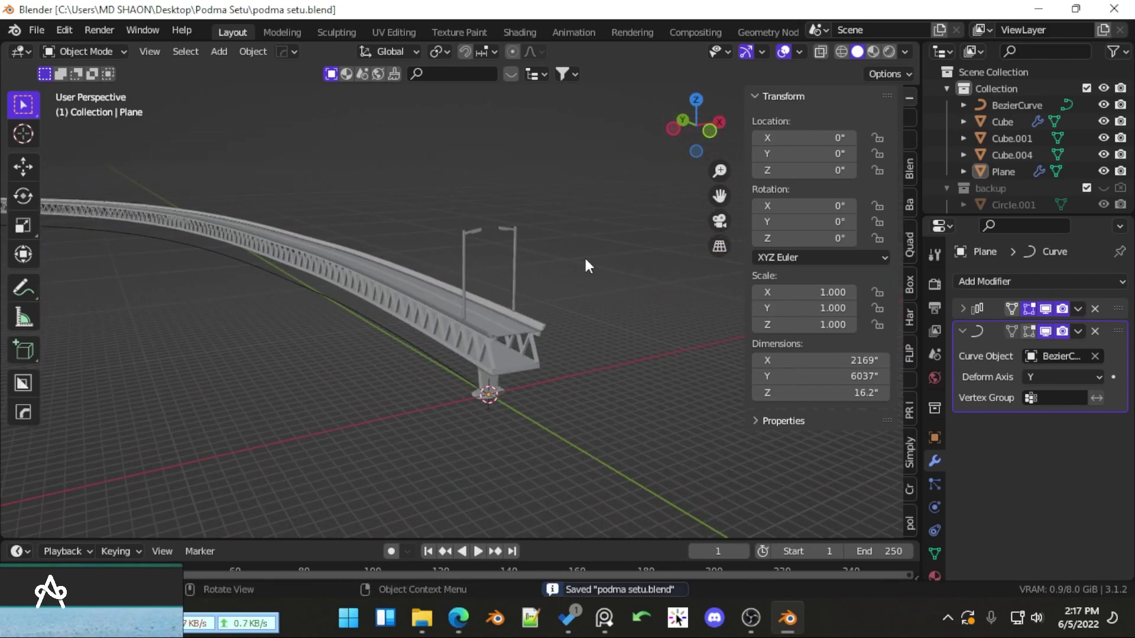
Copy the truss Cube's modifiers onto the lamp posts Cube.004
{"action": "left_click", "coordinate": [516, 248]}
{"action": "left_click", "coordinate": [527, 356], "text": "shift"}
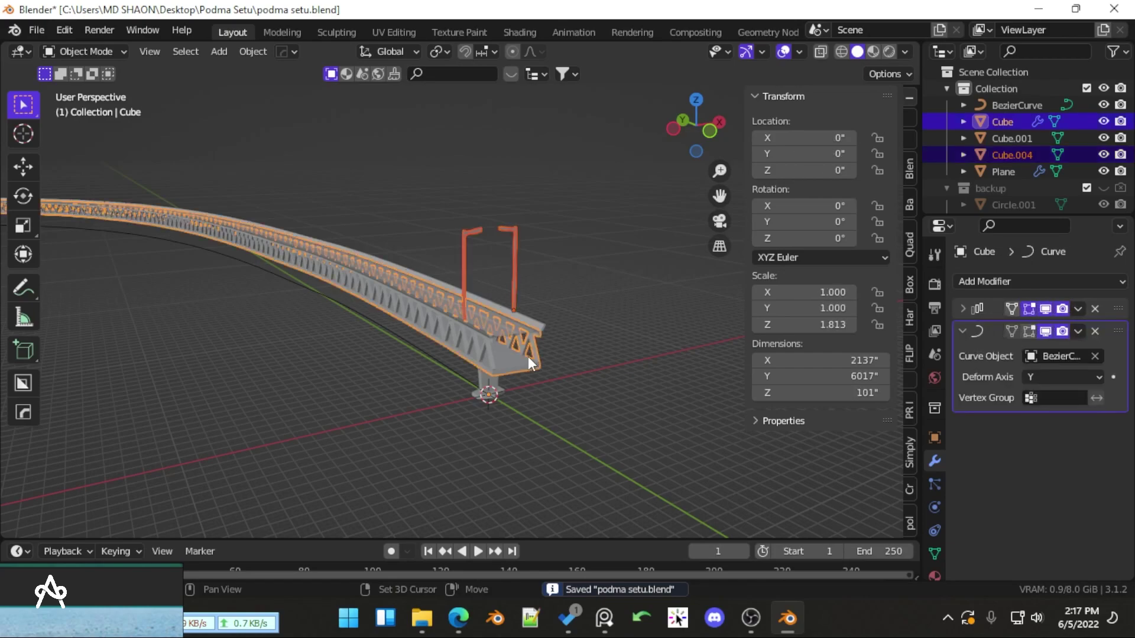
{"action": "key", "text": "ctrl+l"}
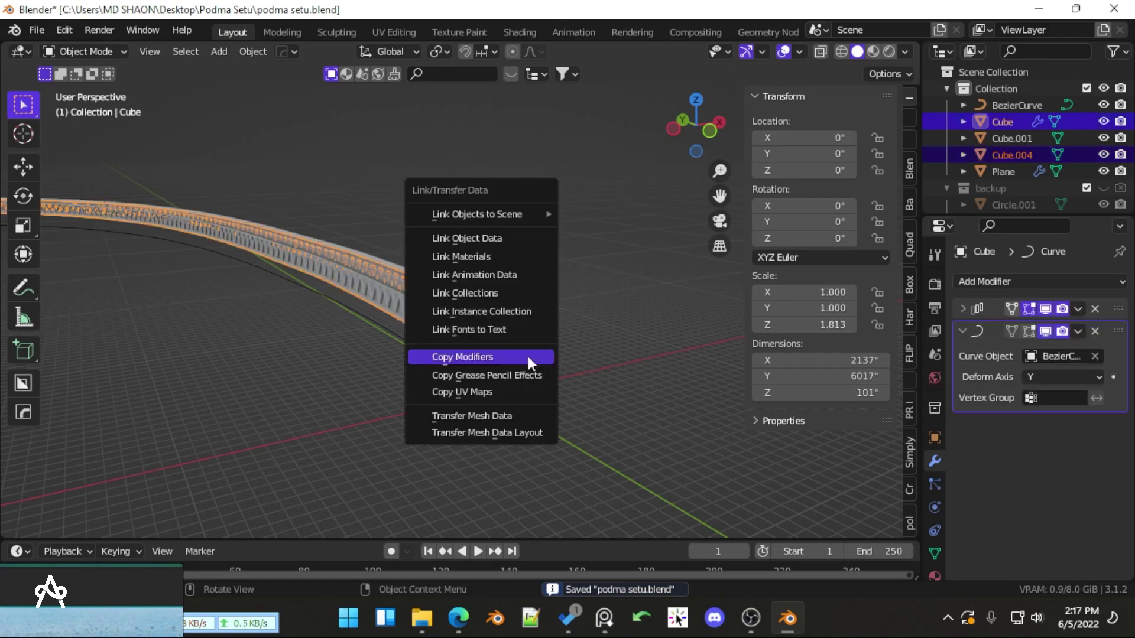
{"action": "left_click", "coordinate": [527, 357]}
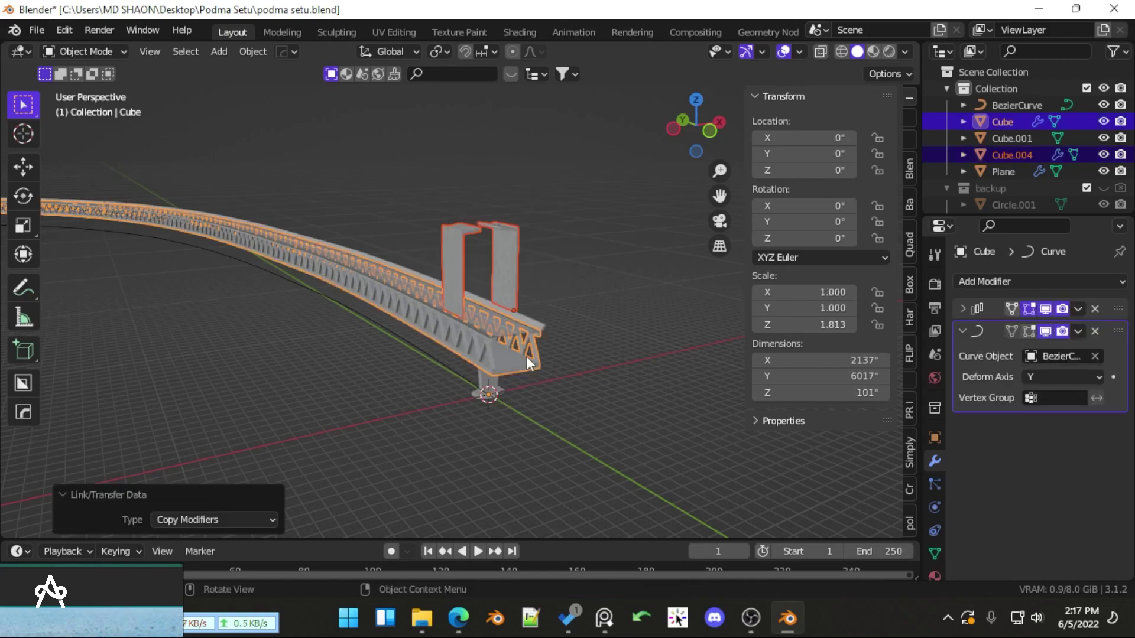
{"action": "scroll", "coordinate": [526, 356], "scroll_direction": "up", "scroll_amount": 6}
{"action": "scroll", "coordinate": [487, 342], "scroll_direction": "down", "scroll_amount": 6}
{"action": "scroll", "coordinate": [510, 352], "scroll_direction": "up", "scroll_amount": 5}
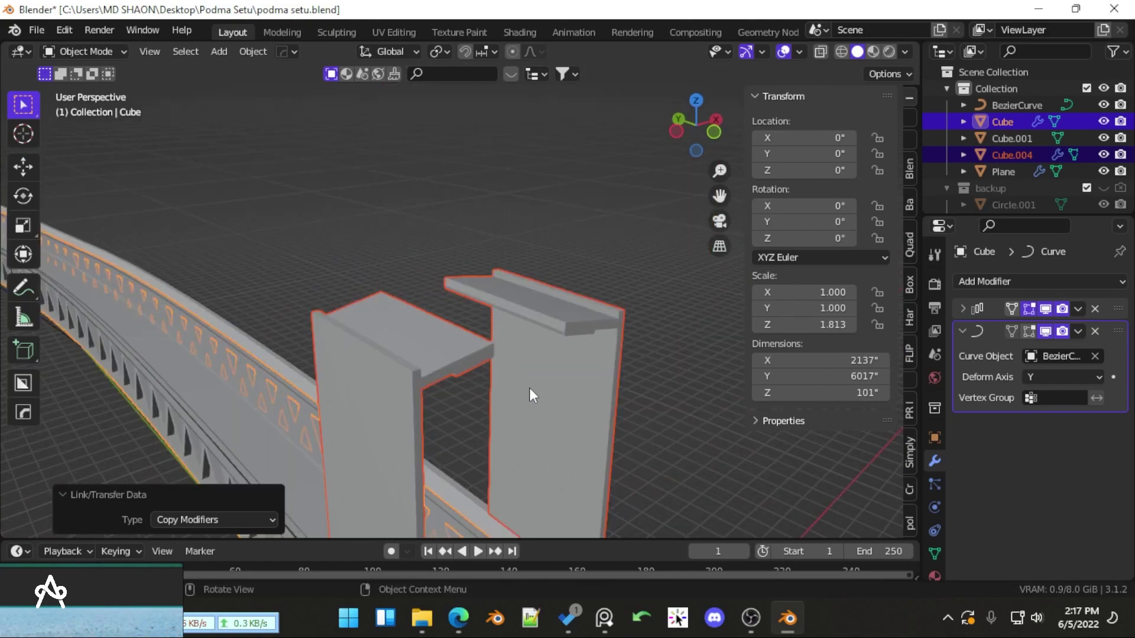
{"action": "middle_click_drag", "start_coordinate": [480, 374], "coordinate": [409, 346]}
{"action": "scroll", "coordinate": [428, 321], "scroll_direction": "up", "scroll_amount": 4}
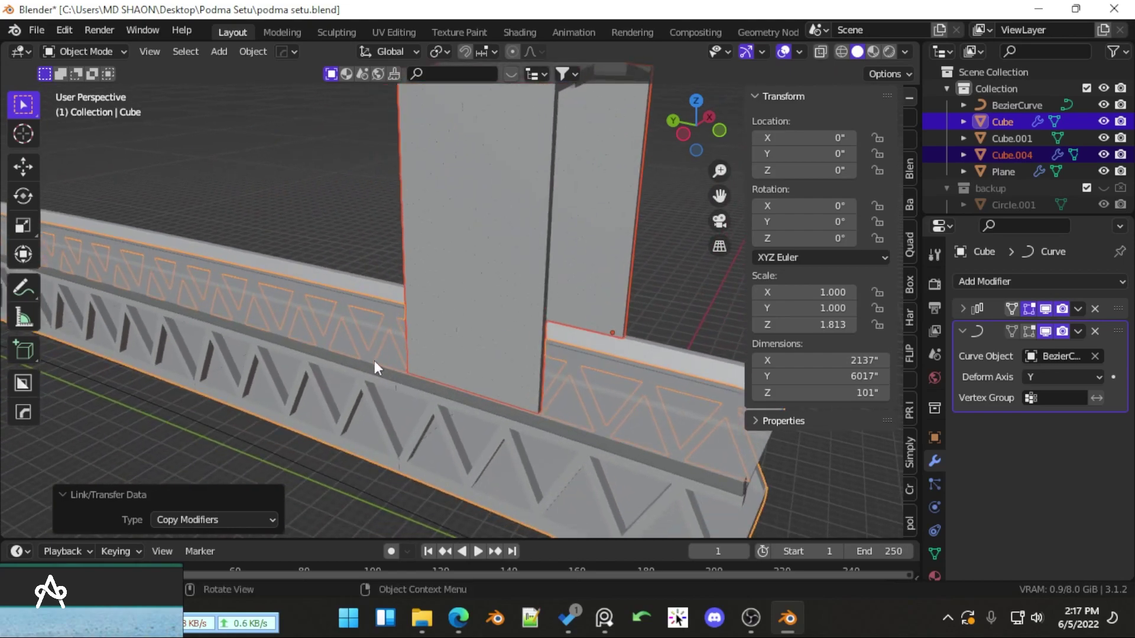
{"action": "scroll", "coordinate": [518, 341], "scroll_direction": "down", "scroll_amount": 5}
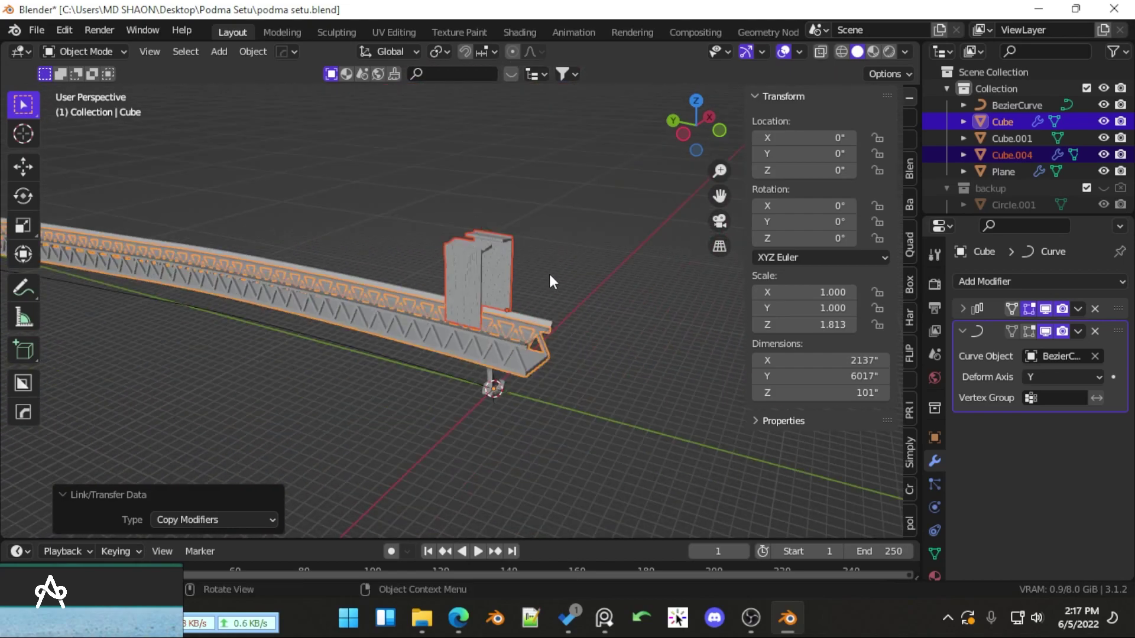
Set the Array Count of lamp posts Cube.004 to 20
{"action": "left_click", "coordinate": [549, 272]}
{"action": "scroll", "coordinate": [512, 271], "scroll_direction": "up", "scroll_amount": 5}
{"action": "scroll", "coordinate": [498, 281], "scroll_direction": "up", "scroll_amount": 3}
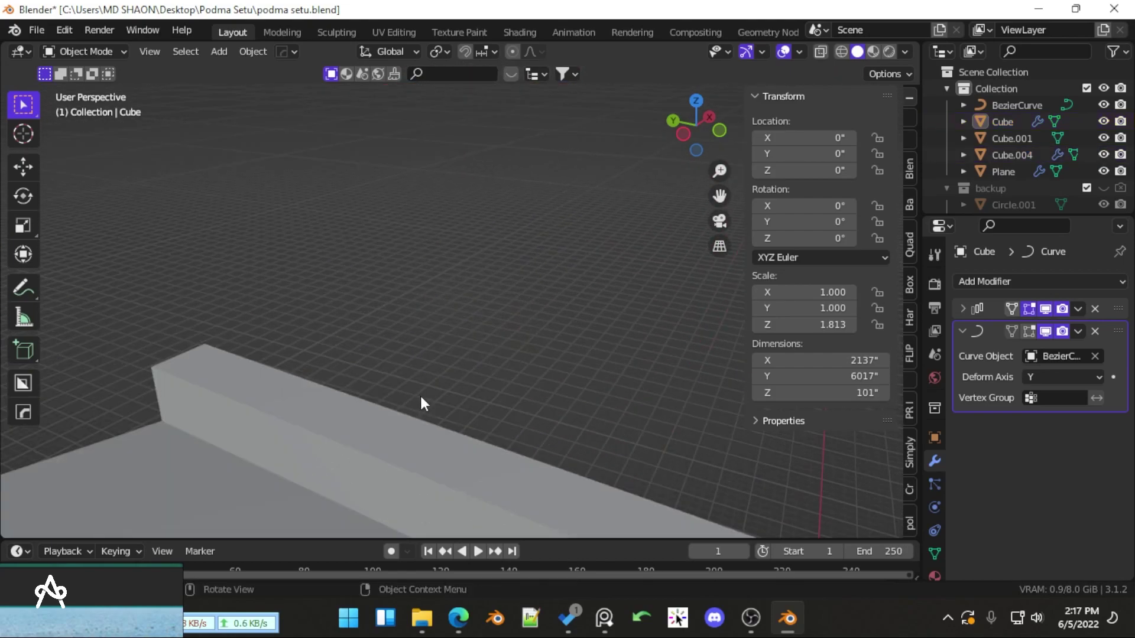
{"action": "left_click", "coordinate": [445, 380]}
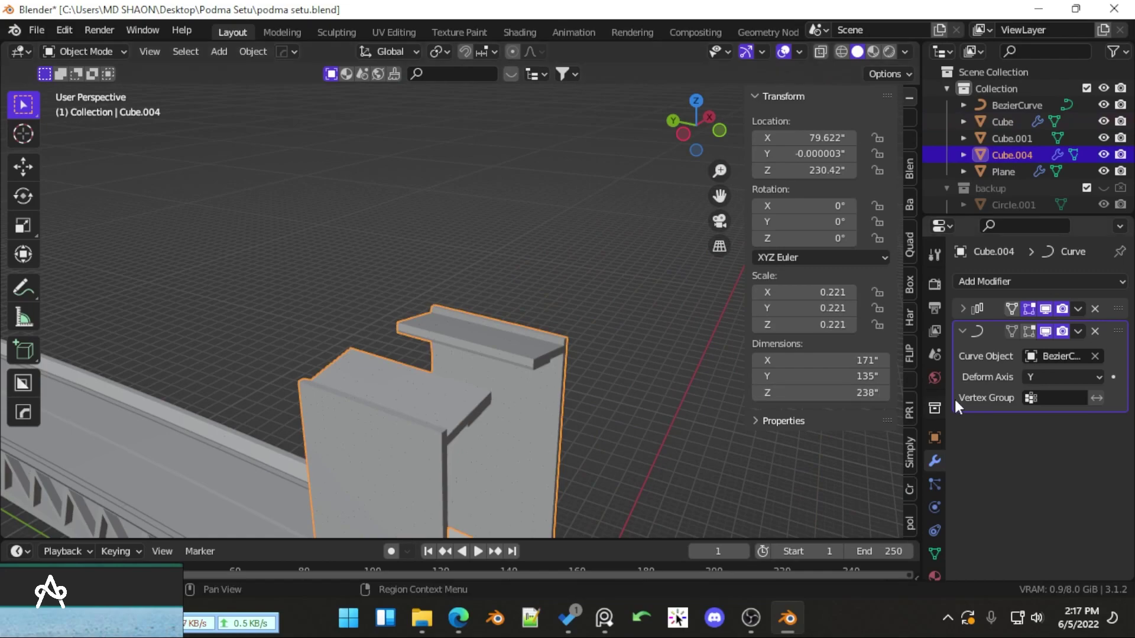
{"action": "left_click", "coordinate": [602, 286]}
{"action": "left_click", "coordinate": [544, 345]}
{"action": "left_click", "coordinate": [963, 308]}
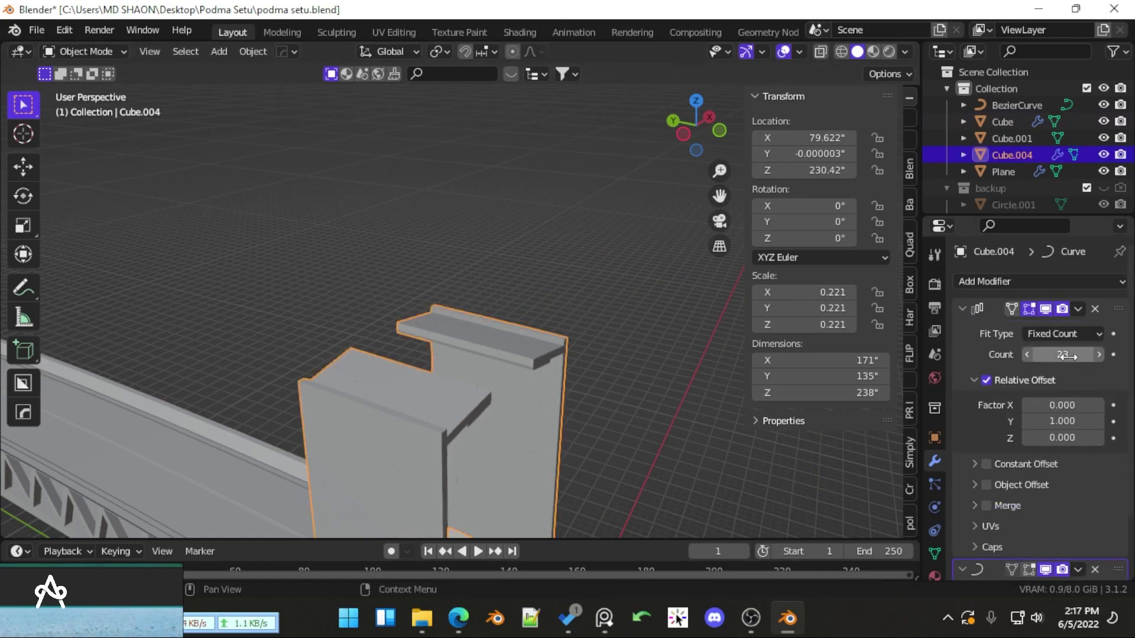
{"action": "left_click_drag", "start_coordinate": [1067, 356], "coordinate": [1097, 356]}
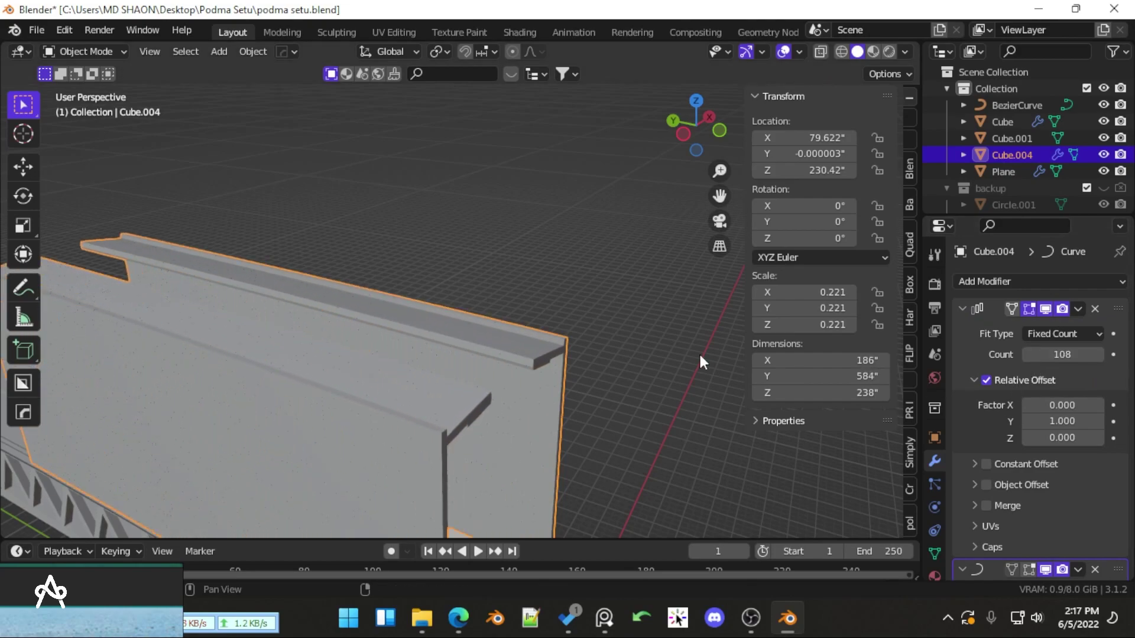
{"action": "scroll", "coordinate": [699, 353], "scroll_direction": "down", "scroll_amount": 6}
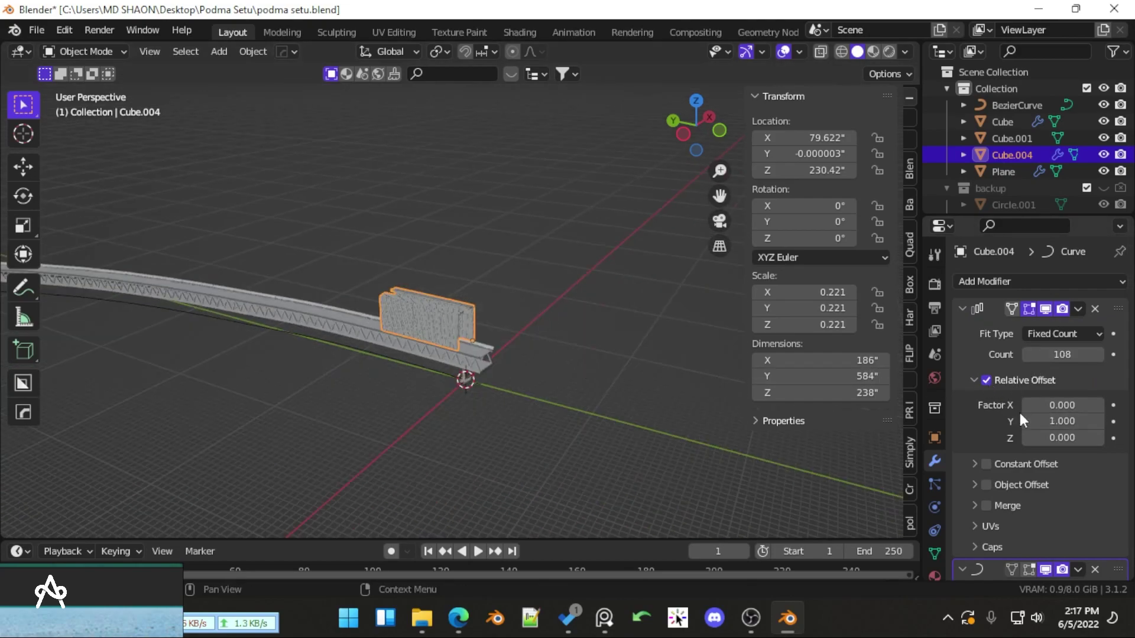
{"action": "left_click_drag", "start_coordinate": [1062, 421], "coordinate": [1106, 421]}
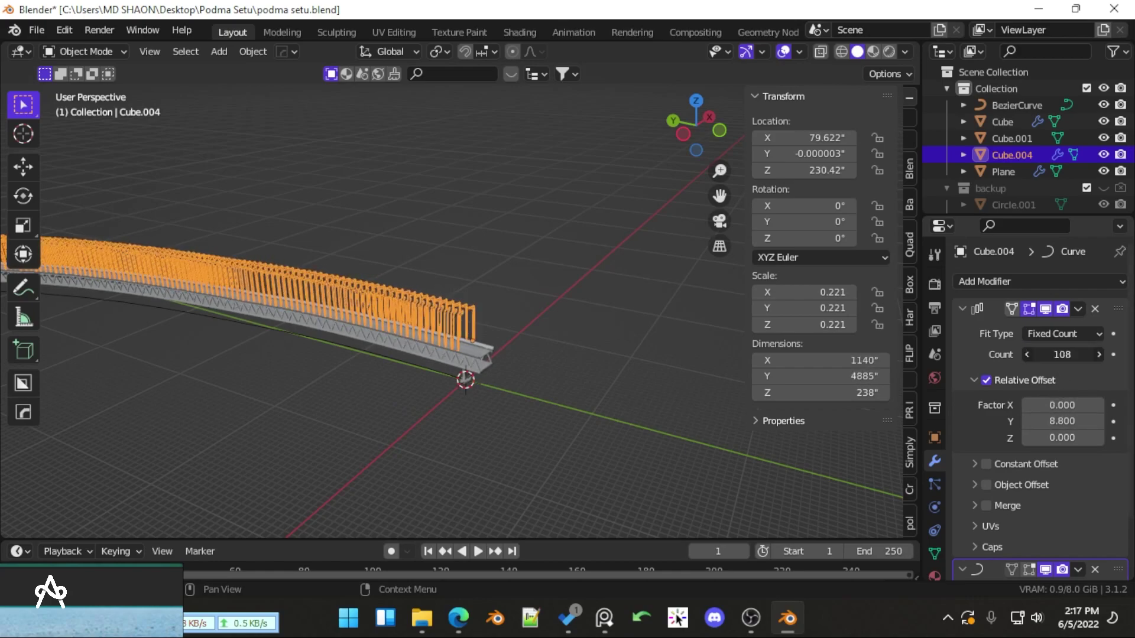
{"action": "left_click_drag", "start_coordinate": [1064, 355], "coordinate": [1025, 355]}
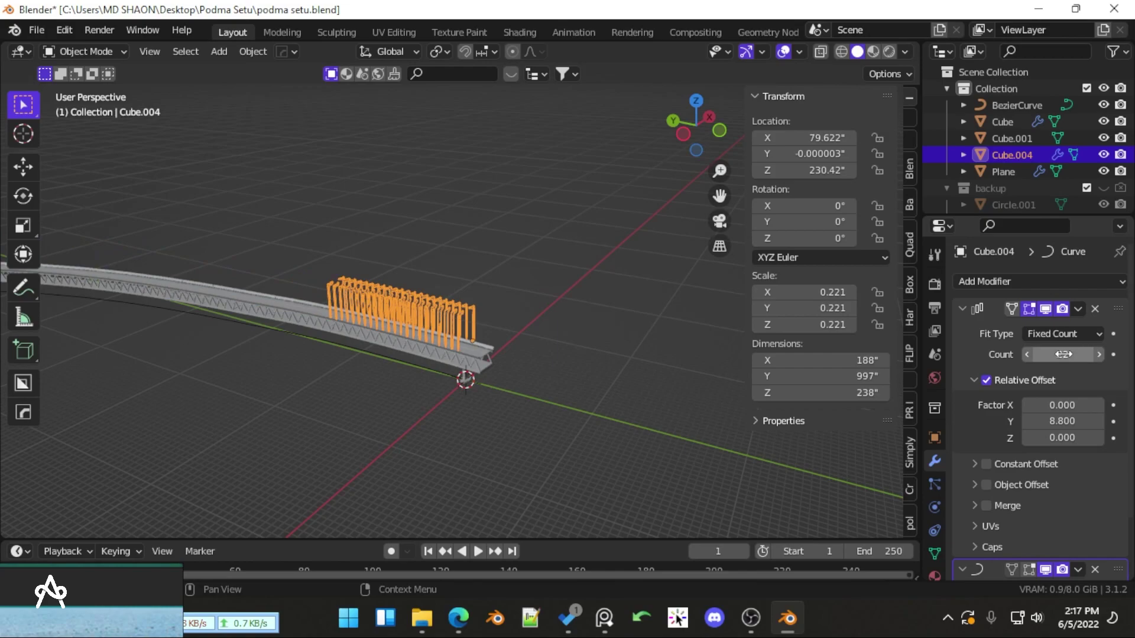
{"action": "left_click", "coordinate": [1066, 354]}
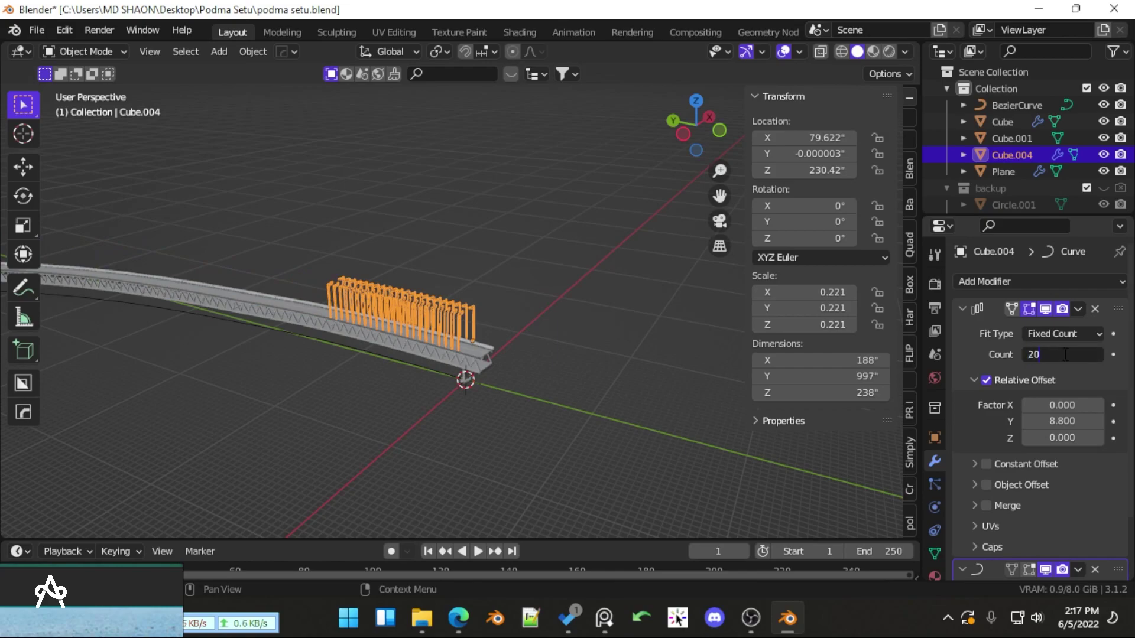
{"action": "type", "text": "20"}
{"action": "key", "text": "Return"}
Set the lamp posts' Relative Offset Factor Y to 60 and save podma setu.blend
{"action": "left_click_drag", "start_coordinate": [1063, 421], "coordinate": [1126, 421]}
{"action": "mouse_move", "coordinate": [467, 337]}
{"action": "middle_mouse_down"}
{"action": "mouse_move", "coordinate": [494, 313]}
{"action": "mouse_move", "coordinate": [548, 349]}
{"action": "mouse_move", "coordinate": [464, 359]}
{"action": "middle_mouse_up"}
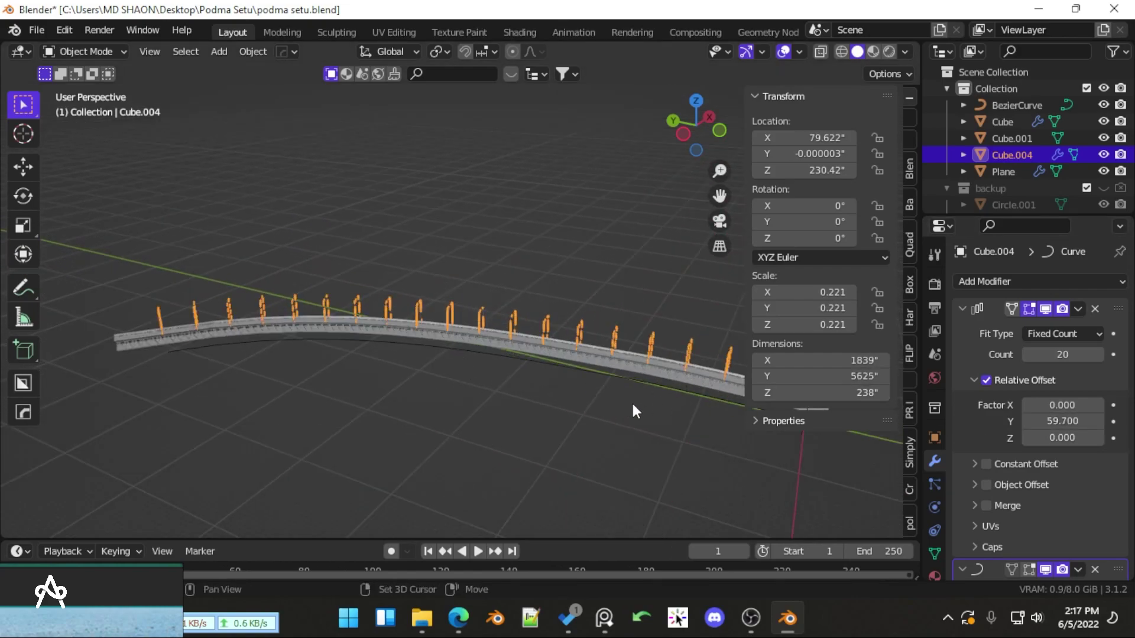
{"action": "middle_click_drag", "start_coordinate": [633, 404], "coordinate": [593, 406], "text": "shift"}
{"action": "left_click_drag", "start_coordinate": [1056, 421], "coordinate": [1061, 421]}
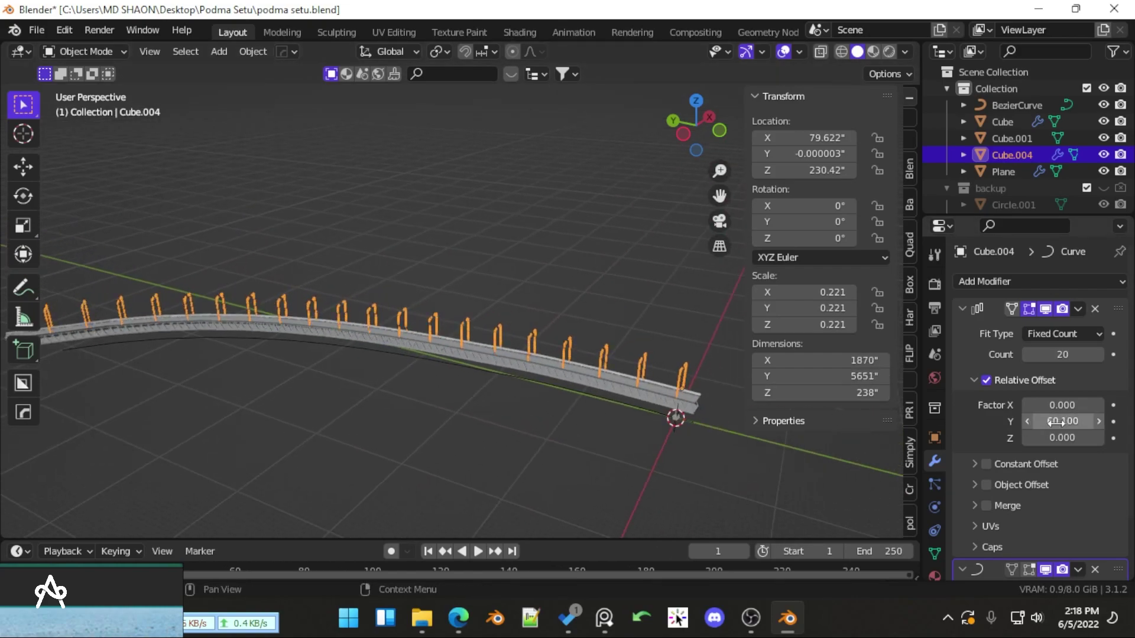
{"action": "left_click", "coordinate": [1056, 421]}
{"action": "type", "text": "60"}
{"action": "key", "text": "Return"}
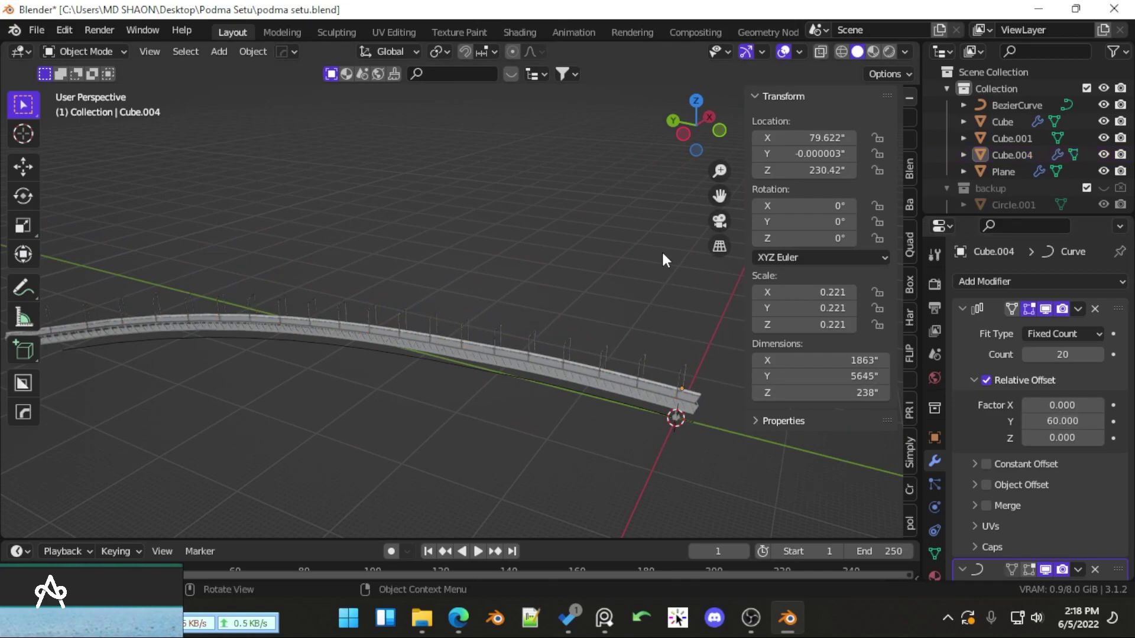
{"action": "middle_click_drag", "start_coordinate": [613, 317], "coordinate": [598, 413]}
{"action": "key", "text": "ctrl+s"}
Copy the lamp posts Cube.004's modifiers onto the bridge pier Cube.001
{"action": "middle_click_drag", "start_coordinate": [526, 396], "coordinate": [553, 283]}
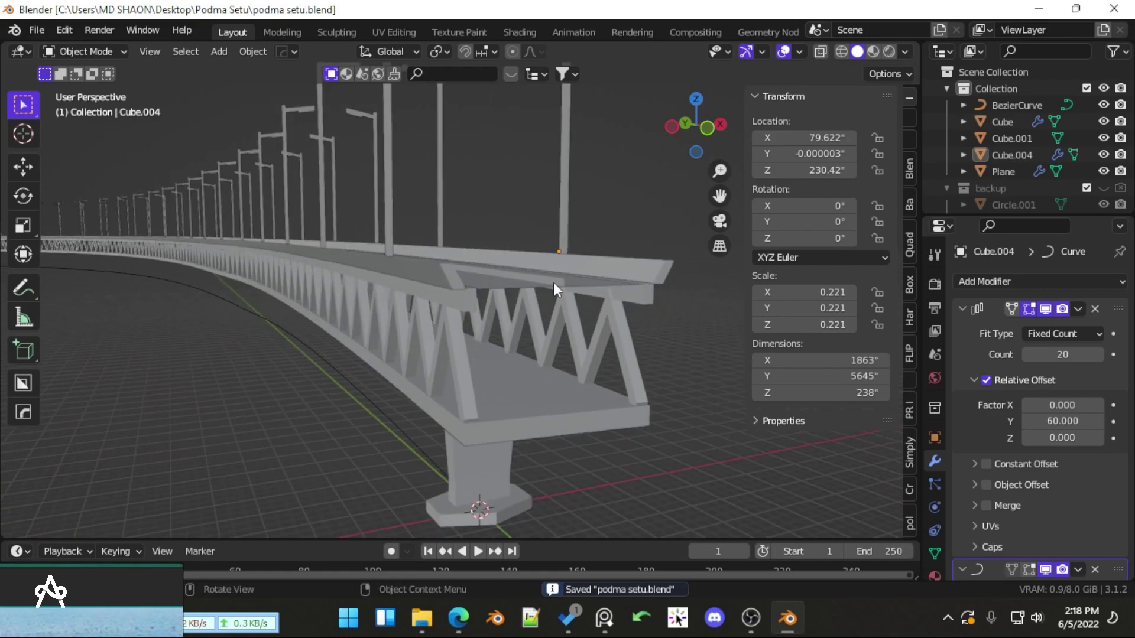
{"action": "left_click", "coordinate": [567, 210]}
{"action": "left_click", "coordinate": [481, 474]}
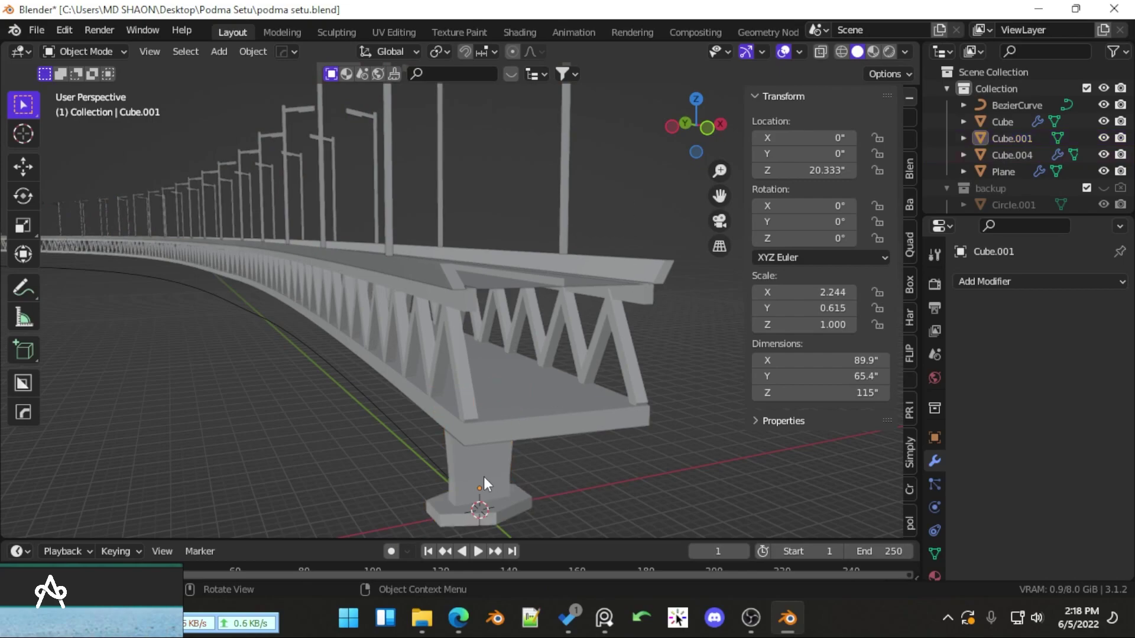
{"action": "left_click", "coordinate": [567, 197], "text": "shift"}
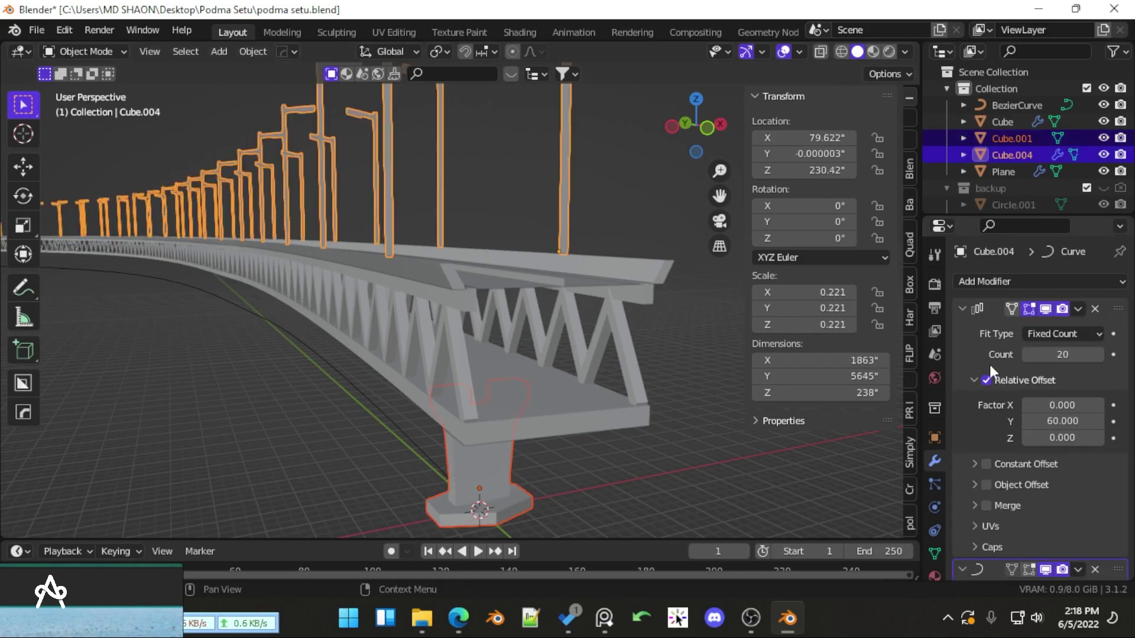
{"action": "key", "text": "ctrl+l"}
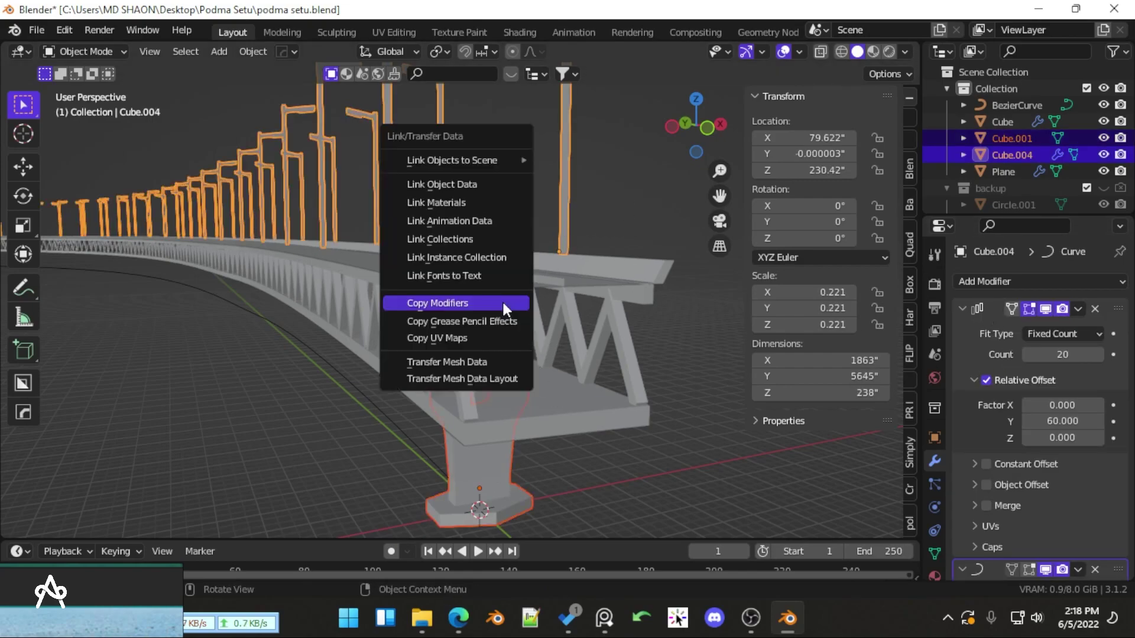
{"action": "left_click", "coordinate": [502, 302]}
Inspect the piers repeated along the bridge and reselect pier Cube.001
{"action": "scroll", "coordinate": [516, 282], "scroll_direction": "down", "scroll_amount": 6}
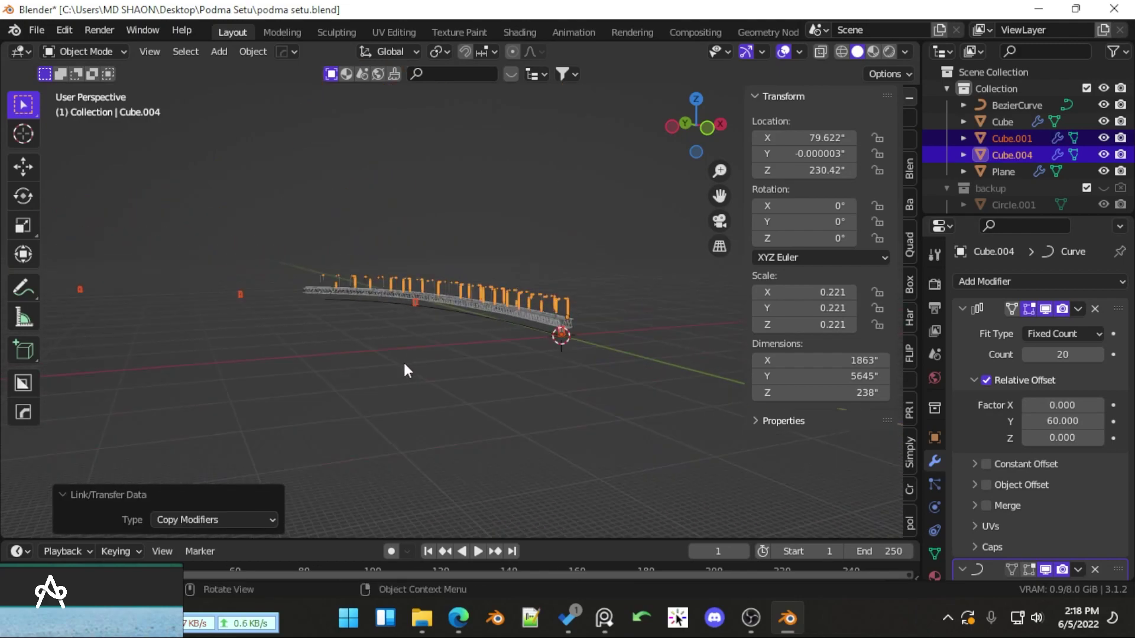
{"action": "middle_click_drag", "start_coordinate": [403, 360], "coordinate": [414, 418]}
{"action": "scroll", "coordinate": [615, 431], "scroll_direction": "up", "scroll_amount": 4}
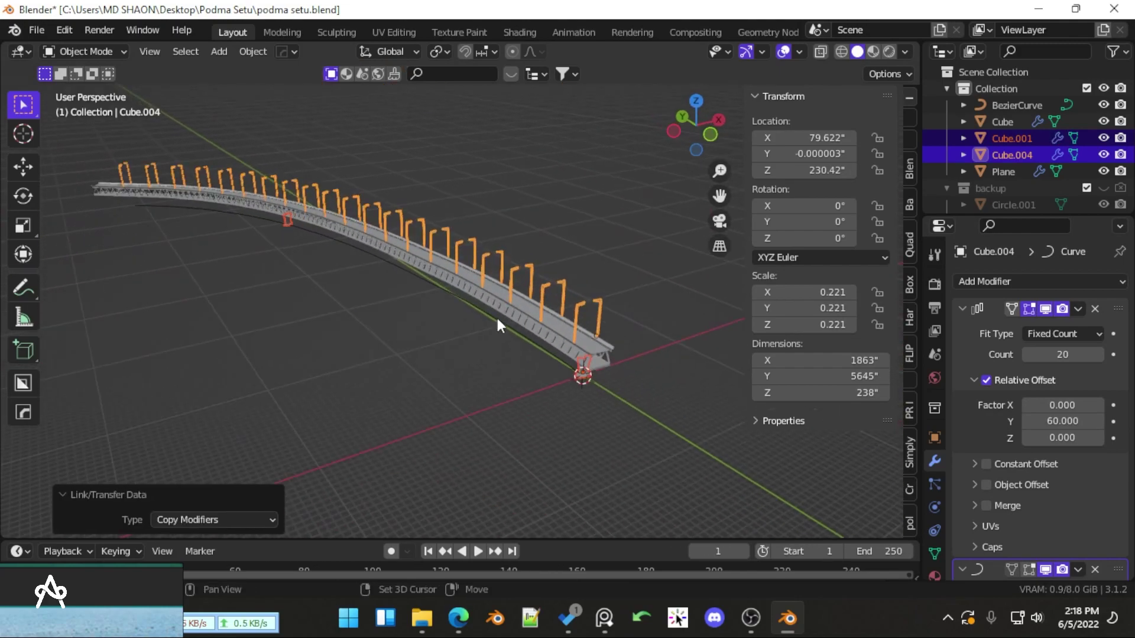
{"action": "scroll", "coordinate": [621, 315], "scroll_direction": "up", "scroll_amount": 3}
{"action": "scroll", "coordinate": [547, 268], "scroll_direction": "down", "scroll_amount": 1}
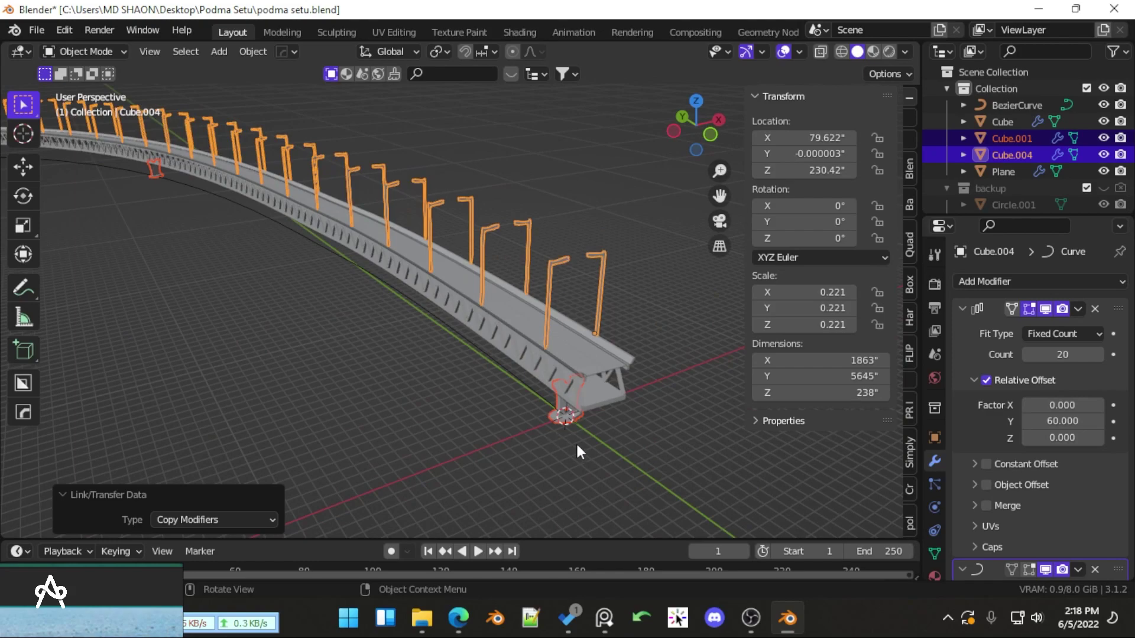
{"action": "scroll", "coordinate": [615, 431], "scroll_direction": "up", "scroll_amount": 4}
{"action": "left_click", "coordinate": [537, 445]}
{"action": "left_click", "coordinate": [527, 339]}
{"action": "scroll", "coordinate": [491, 353], "scroll_direction": "down", "scroll_amount": 5}
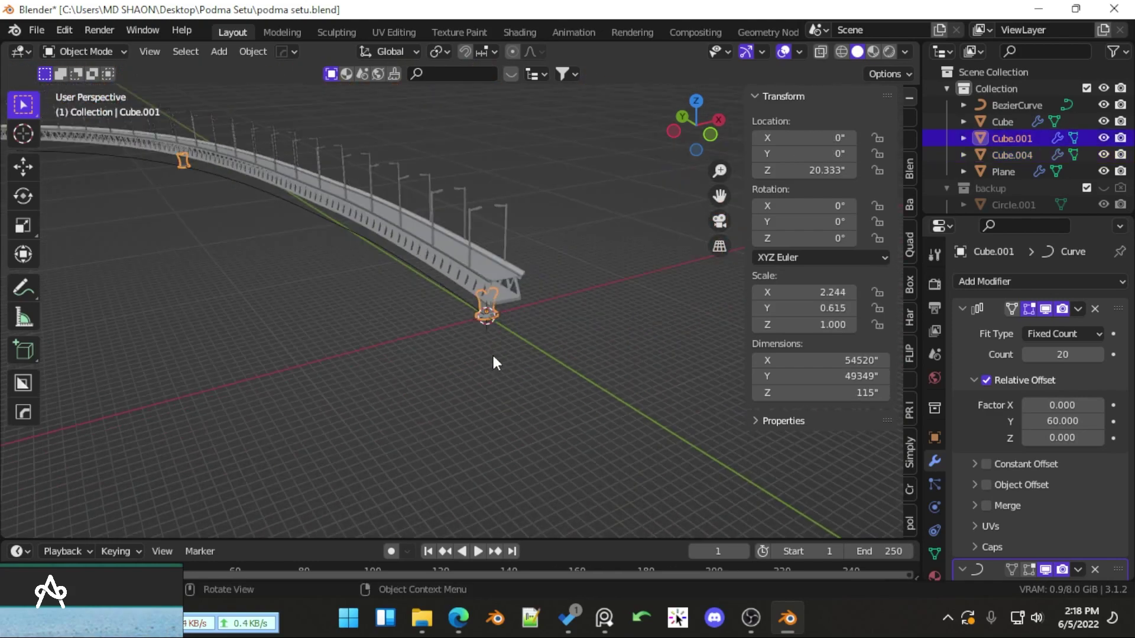
{"action": "middle_click_drag", "start_coordinate": [491, 353], "coordinate": [655, 300]}
Check the bridge deck's Array modifier settings, then select pier Cube.001 again
{"action": "left_click", "coordinate": [643, 309]}
{"action": "scroll", "coordinate": [599, 311], "scroll_direction": "down", "scroll_amount": 1}
{"action": "scroll", "coordinate": [668, 351], "scroll_direction": "down", "scroll_amount": 1}
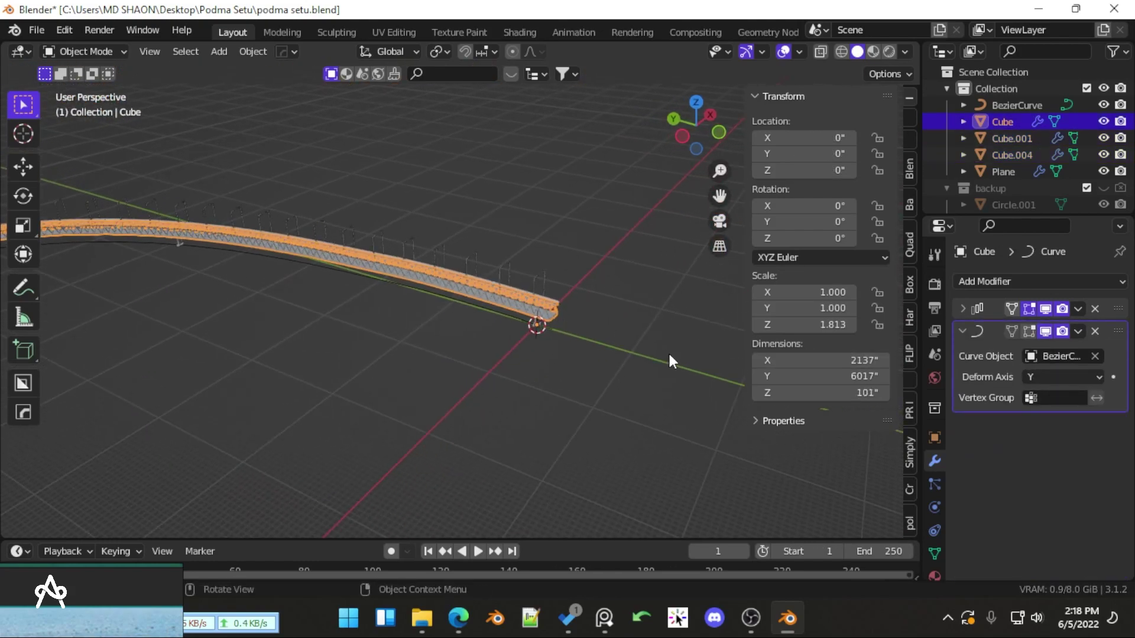
{"action": "scroll", "coordinate": [551, 341], "scroll_direction": "up", "scroll_amount": 6}
{"action": "left_click", "coordinate": [477, 444]}
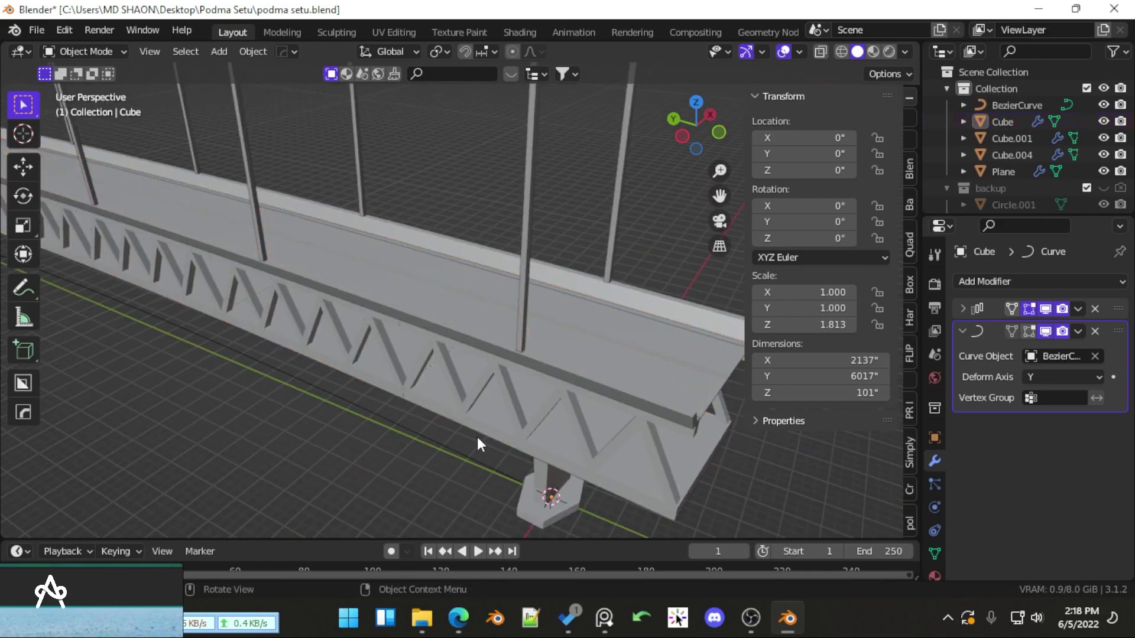
{"action": "left_click", "coordinate": [494, 412]}
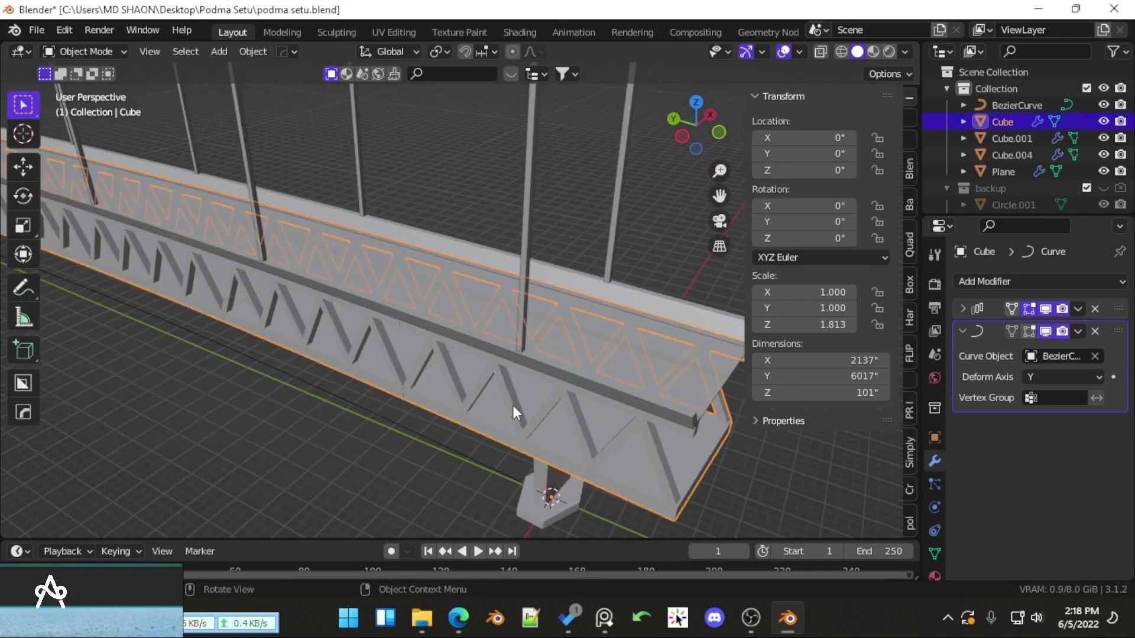
{"action": "left_click", "coordinate": [973, 304]}
{"action": "left_click", "coordinate": [963, 307]}
{"action": "left_click", "coordinate": [963, 306]}
{"action": "scroll", "coordinate": [526, 400], "scroll_direction": "down", "scroll_amount": 6}
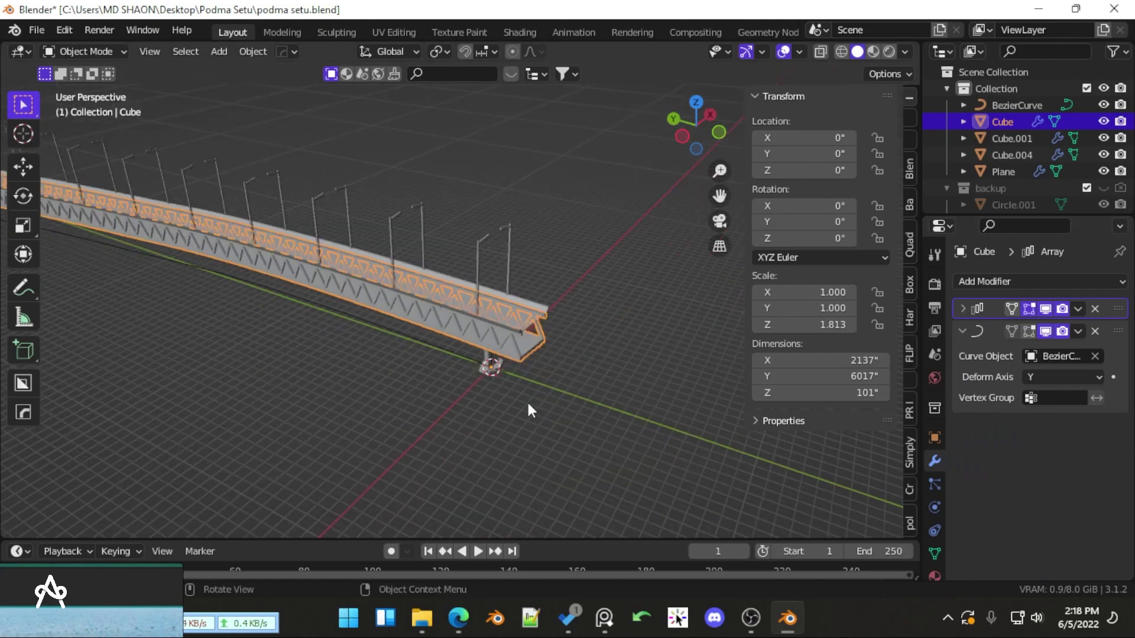
{"action": "left_click", "coordinate": [481, 369]}
{"action": "scroll", "coordinate": [485, 373], "scroll_direction": "up", "scroll_amount": 5}
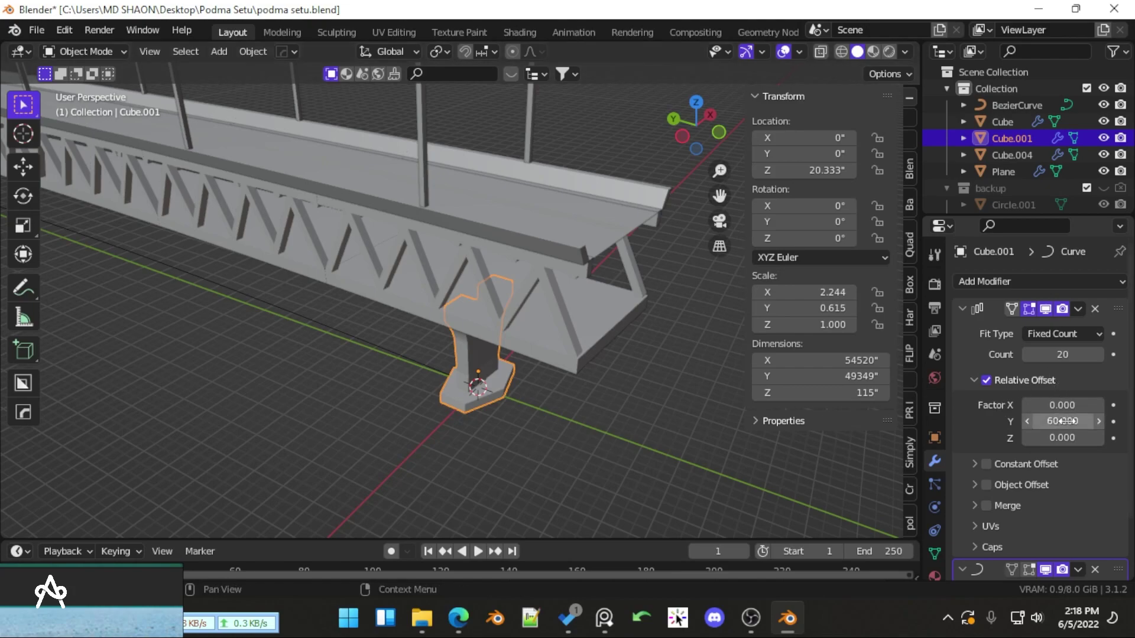
Set the pier array's Y offset to 1 and its Count to 11
{"action": "left_click_drag", "start_coordinate": [1062, 421], "coordinate": [1041, 421]}
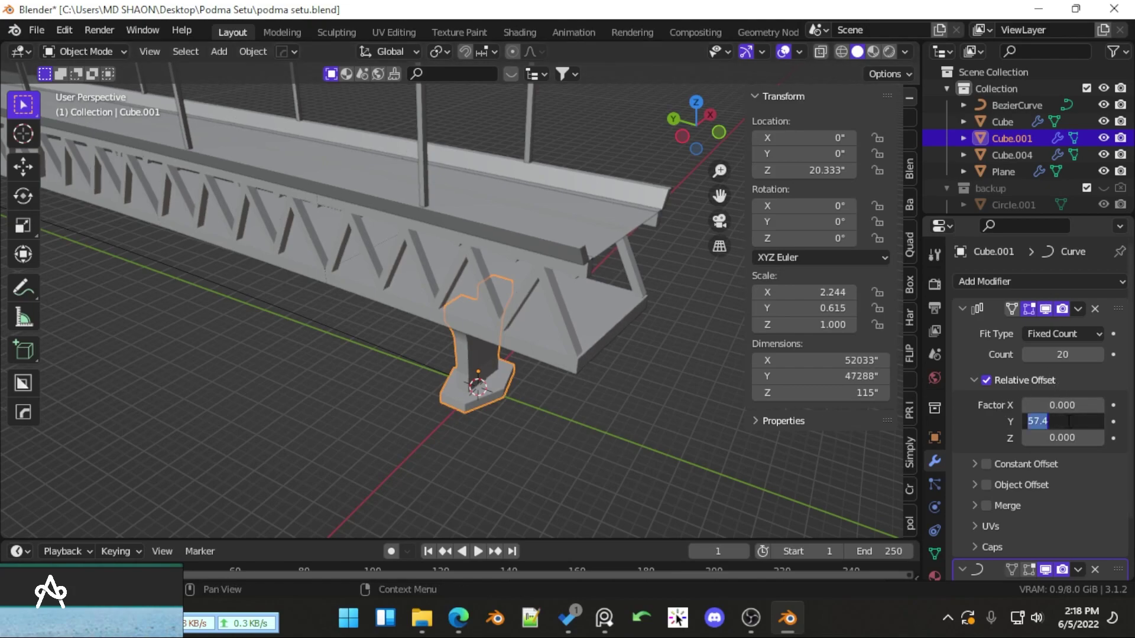
{"action": "key", "text": "Return"}
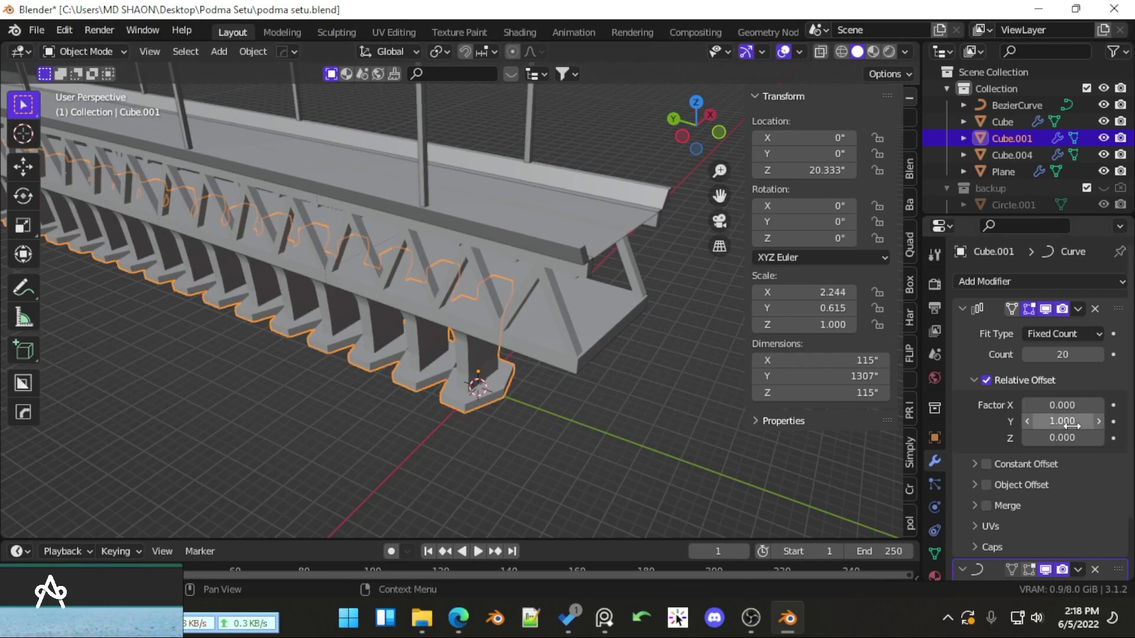
{"action": "left_click", "coordinate": [1068, 354]}
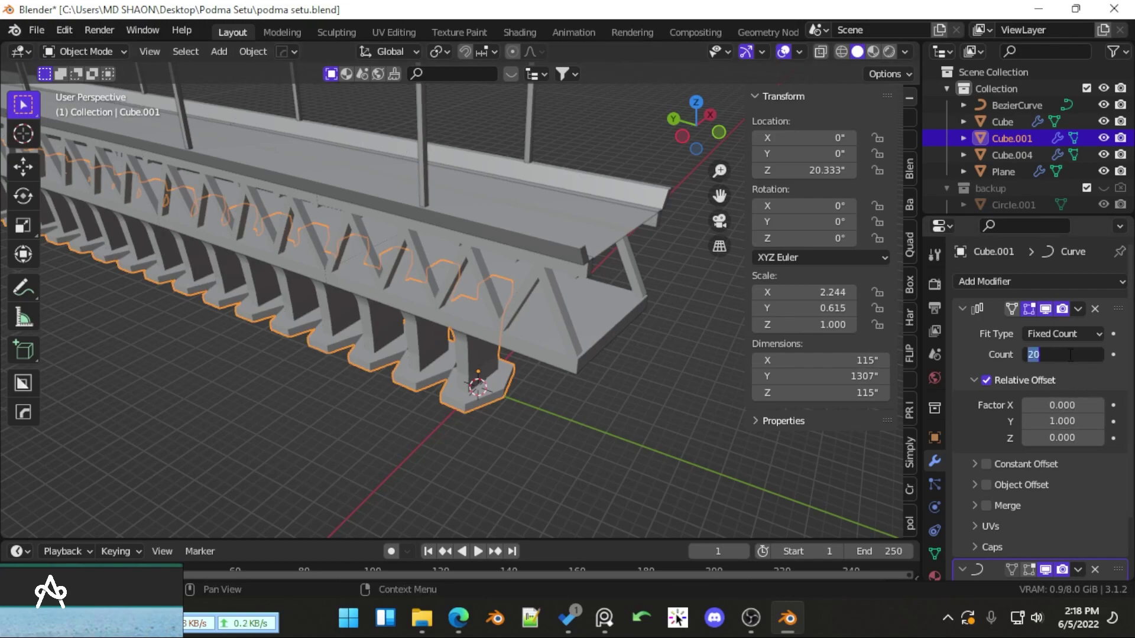
{"action": "type", "text": "11"}
{"action": "key", "text": "Return"}
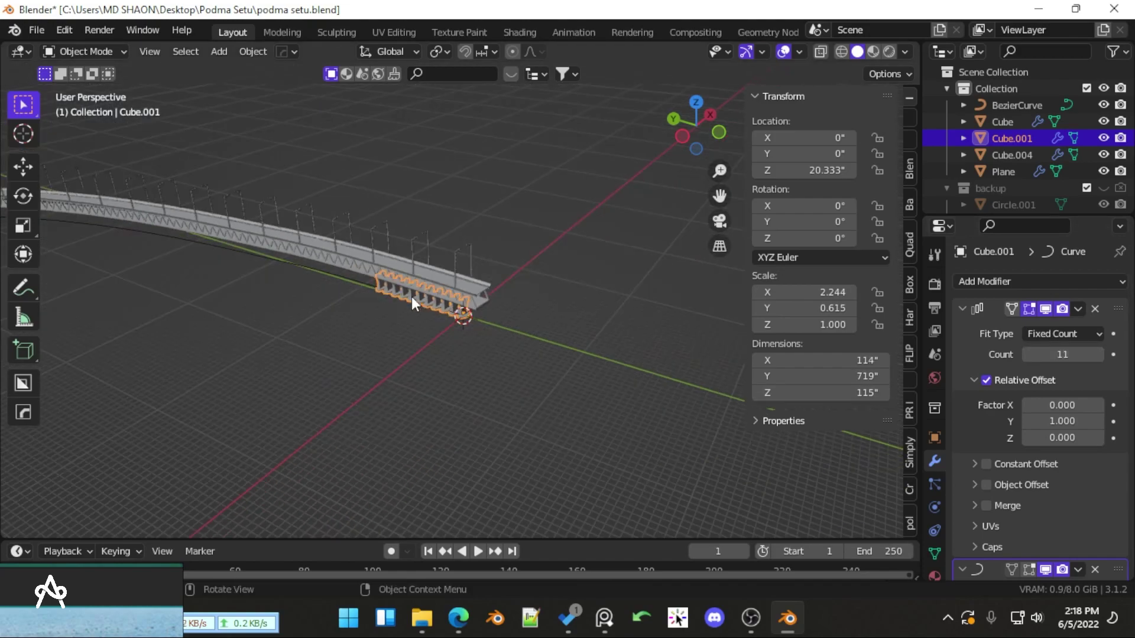
Spread the piers along the curved span with a Relative Offset Factor Y of 9.4
{"action": "scroll", "coordinate": [411, 297], "scroll_direction": "down", "scroll_amount": 6}
{"action": "left_click_drag", "start_coordinate": [1031, 421], "coordinate": [1081, 422]}
{"action": "middle_click_drag", "start_coordinate": [532, 320], "coordinate": [597, 405]}
{"action": "left_click_drag", "start_coordinate": [1080, 421], "coordinate": [1110, 421]}
{"action": "scroll", "coordinate": [543, 368], "scroll_direction": "down", "scroll_amount": 5}
{"action": "middle_click_drag", "start_coordinate": [543, 368], "coordinate": [520, 328]}
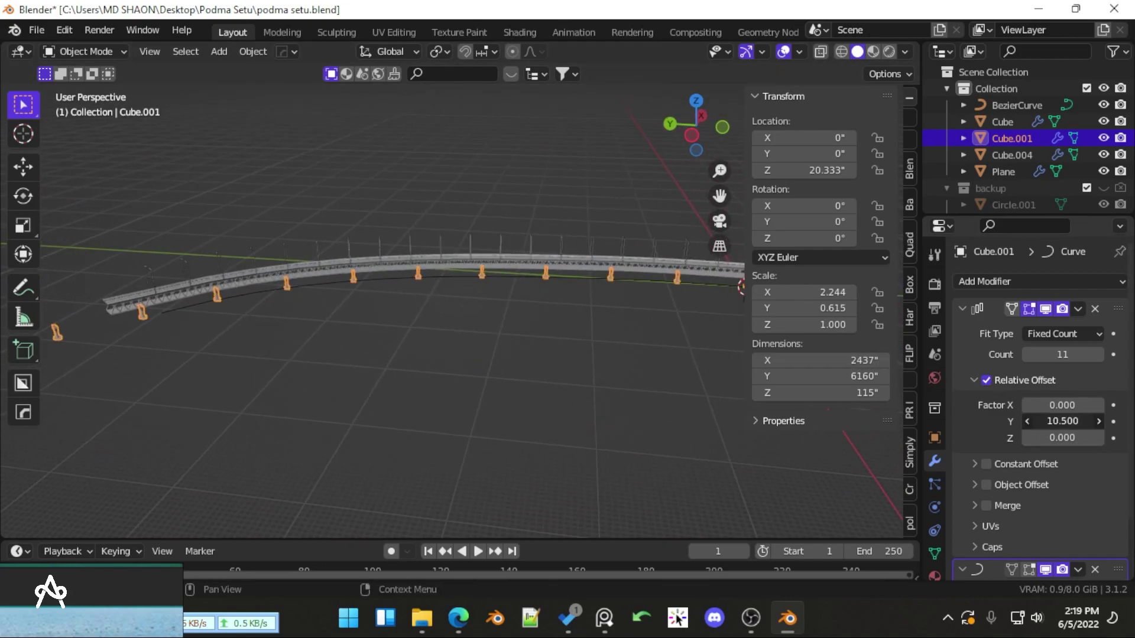
{"action": "left_click_drag", "start_coordinate": [1063, 421], "coordinate": [1050, 421]}
{"action": "middle_click_drag", "start_coordinate": [538, 410], "coordinate": [501, 367]}
Hide the sidebar and save podma setu.blend
{"action": "key", "text": "n"}
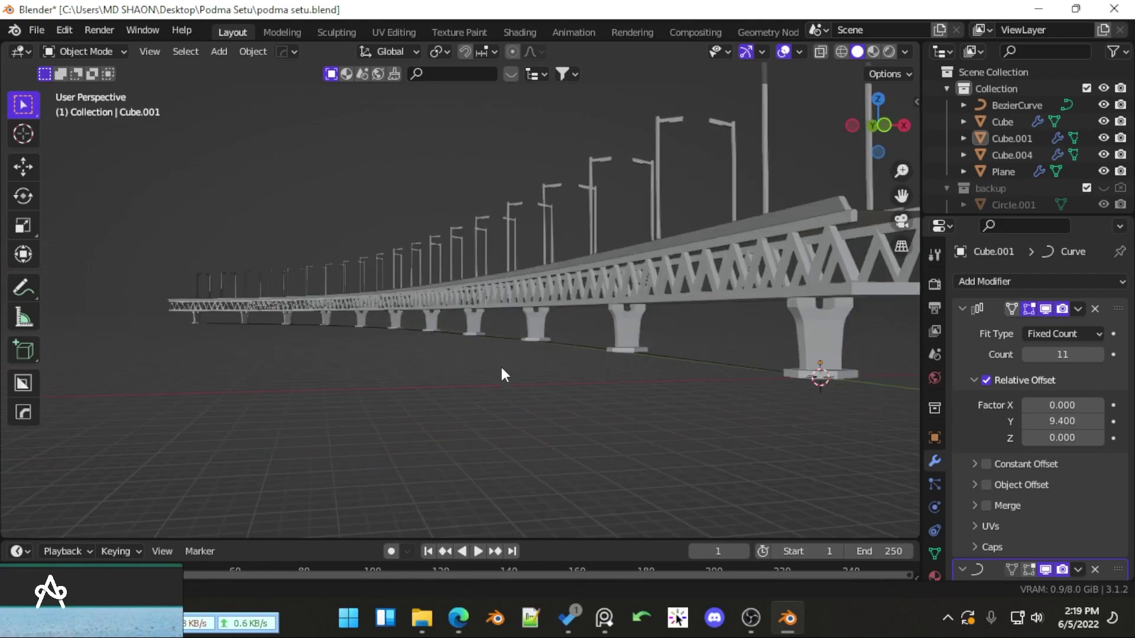
{"action": "scroll", "coordinate": [496, 370], "scroll_direction": "up", "scroll_amount": 2}
{"action": "key", "text": "ctrl+s"}
{"action": "scroll", "coordinate": [470, 374], "scroll_direction": "up", "scroll_amount": 3}
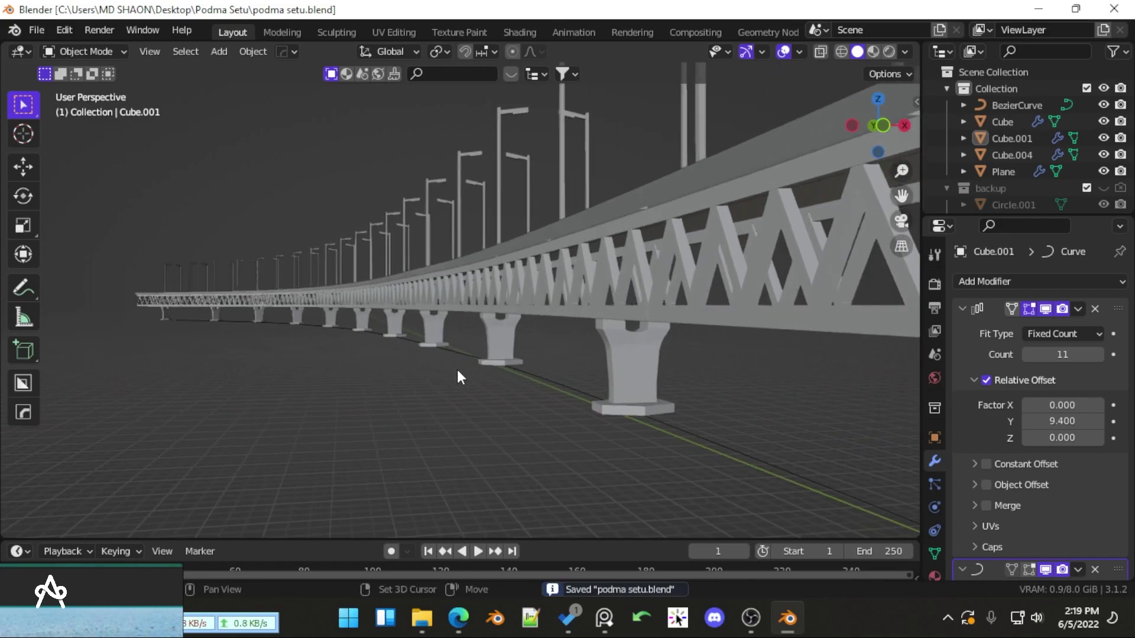
{"action": "key", "text": "shift+a"}
Add a new mesh plane and scale it up to 38.238
{"action": "mouse_move", "coordinate": [430, 225]}
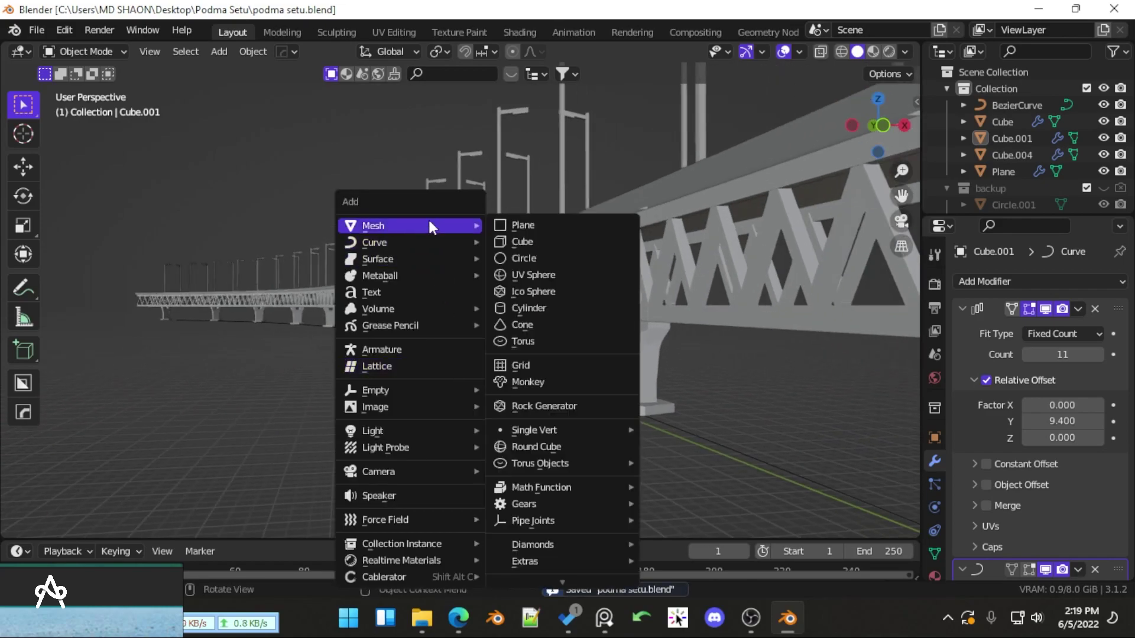
{"action": "left_click", "coordinate": [537, 224]}
{"action": "scroll", "coordinate": [435, 321], "scroll_direction": "down", "scroll_amount": 6}
{"action": "middle_click_drag", "start_coordinate": [435, 321], "coordinate": [502, 392]}
{"action": "key", "text": "s"}
{"action": "left_click", "coordinate": [368, 372]}
{"action": "scroll", "coordinate": [463, 292], "scroll_direction": "down", "scroll_amount": 6}
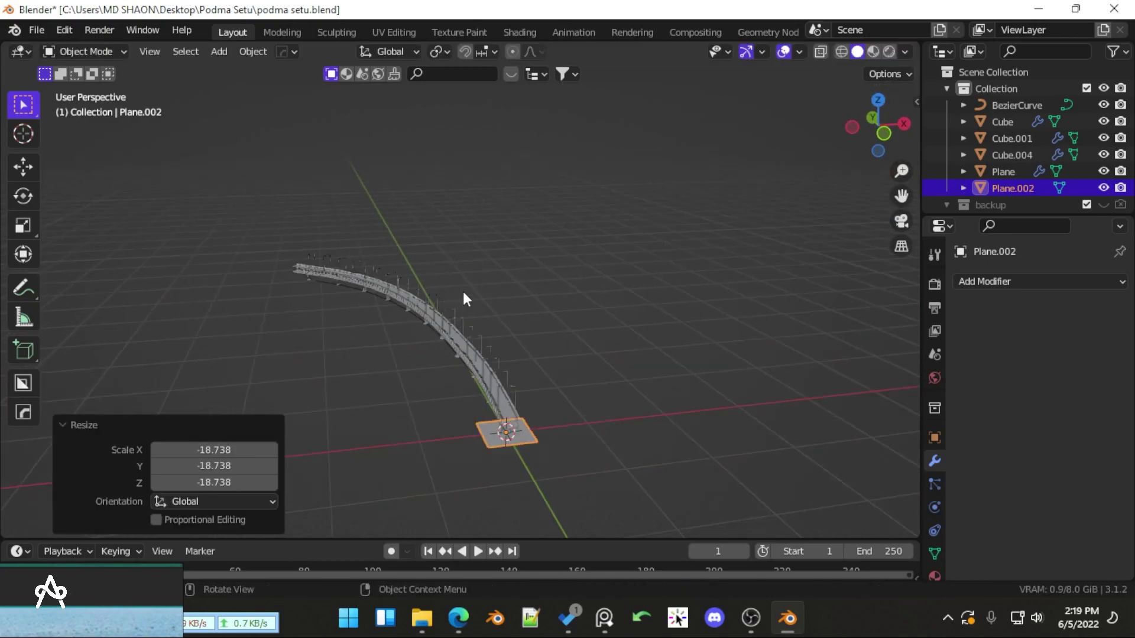
{"action": "key", "text": "s"}
{"action": "left_click", "coordinate": [764, 239]}
{"action": "scroll", "coordinate": [707, 272], "scroll_direction": "down", "scroll_amount": 3}
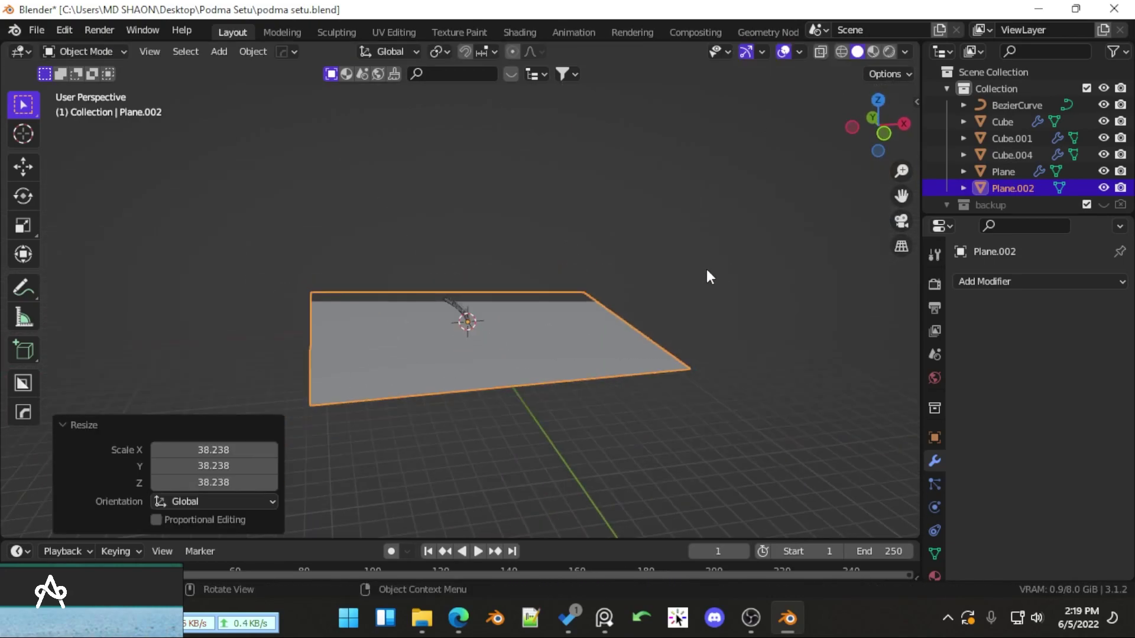
Move the plane under the whole bridge from top view and apply its scale
{"action": "key", "text": "KP_7"}
{"action": "key", "text": "g"}
{"action": "left_click", "coordinate": [490, 256]}
{"action": "scroll", "coordinate": [532, 296], "scroll_direction": "up", "scroll_amount": 3}
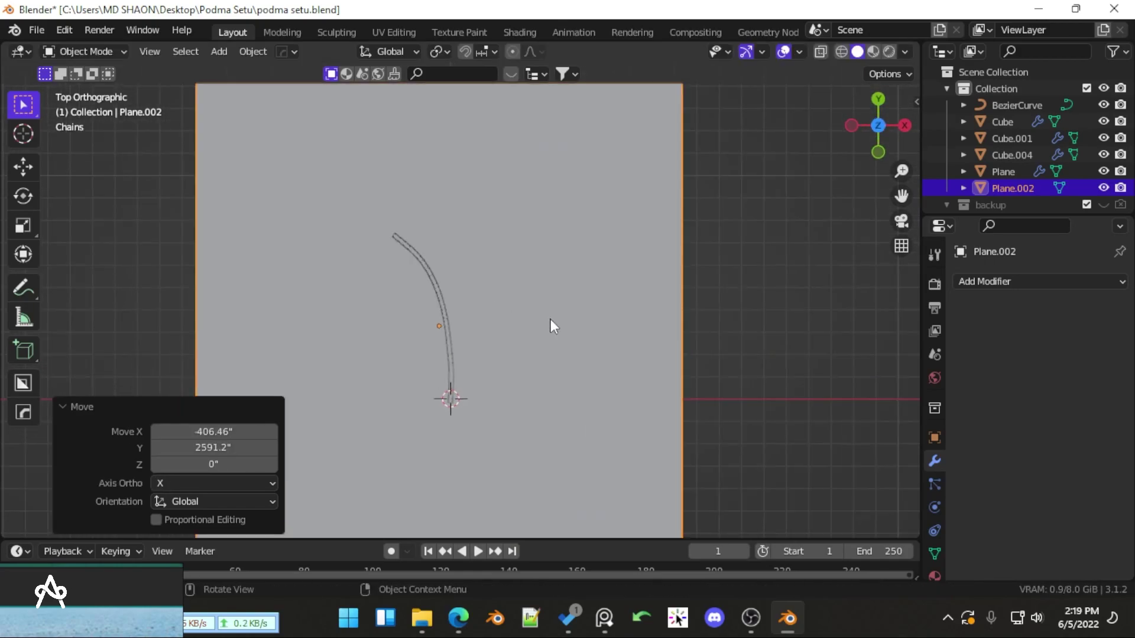
{"action": "middle_click_drag", "start_coordinate": [577, 342], "coordinate": [613, 245]}
{"action": "key", "text": "ctrl+a"}
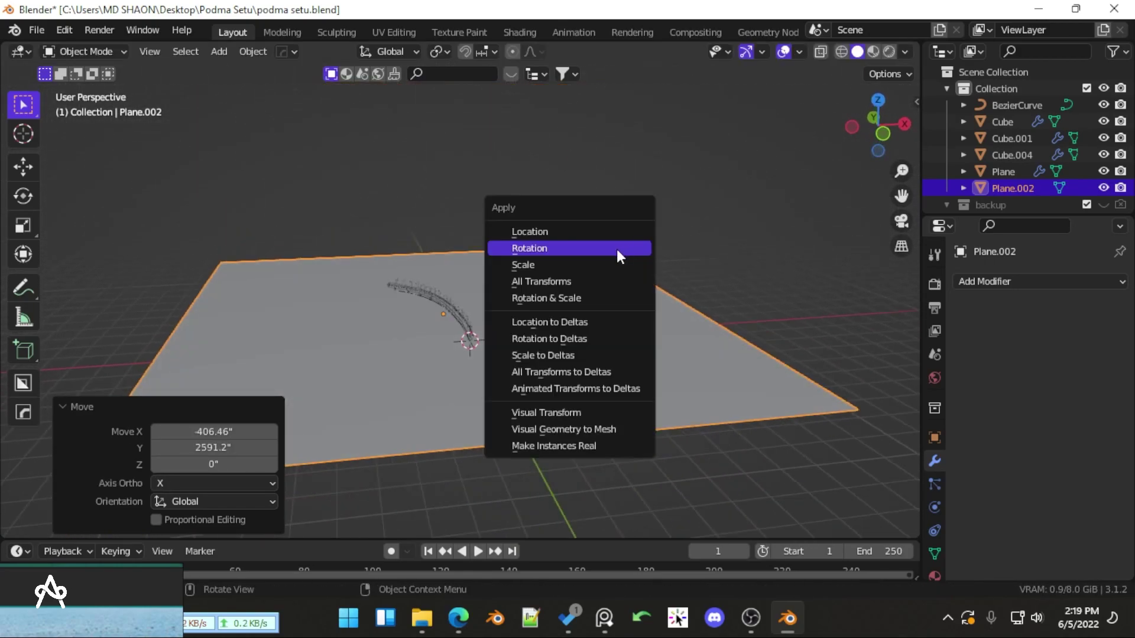
{"action": "left_click", "coordinate": [526, 265]}
{"action": "scroll", "coordinate": [591, 307], "scroll_direction": "up", "scroll_amount": 2}
Subdivide the plane's mesh with 100 cuts and return to Object Mode
{"action": "key", "text": "Tab"}
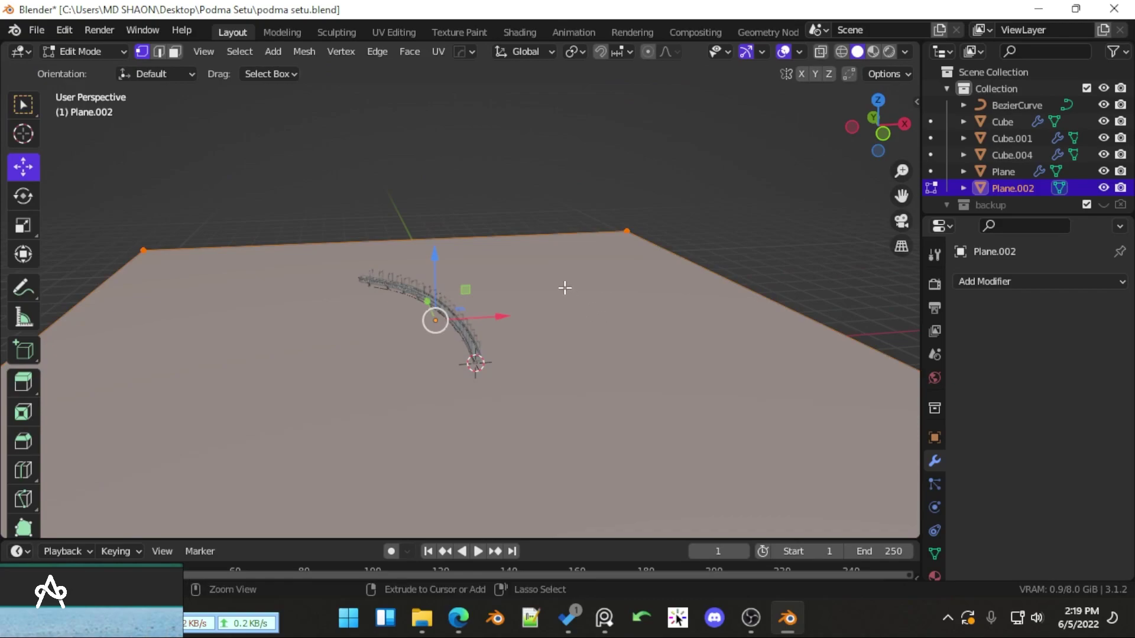
{"action": "key", "text": "ctrl+e"}
{"action": "key", "text": "Escape"}
{"action": "right_click", "coordinate": [512, 219]}
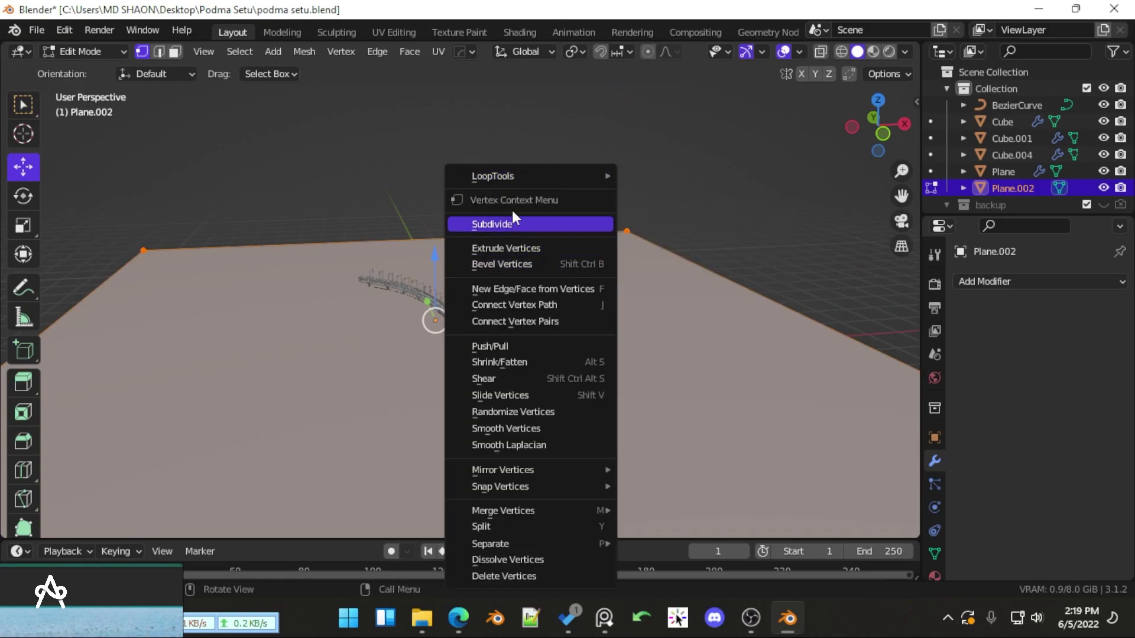
{"action": "left_click", "coordinate": [513, 221]}
{"action": "left_click", "coordinate": [210, 411]}
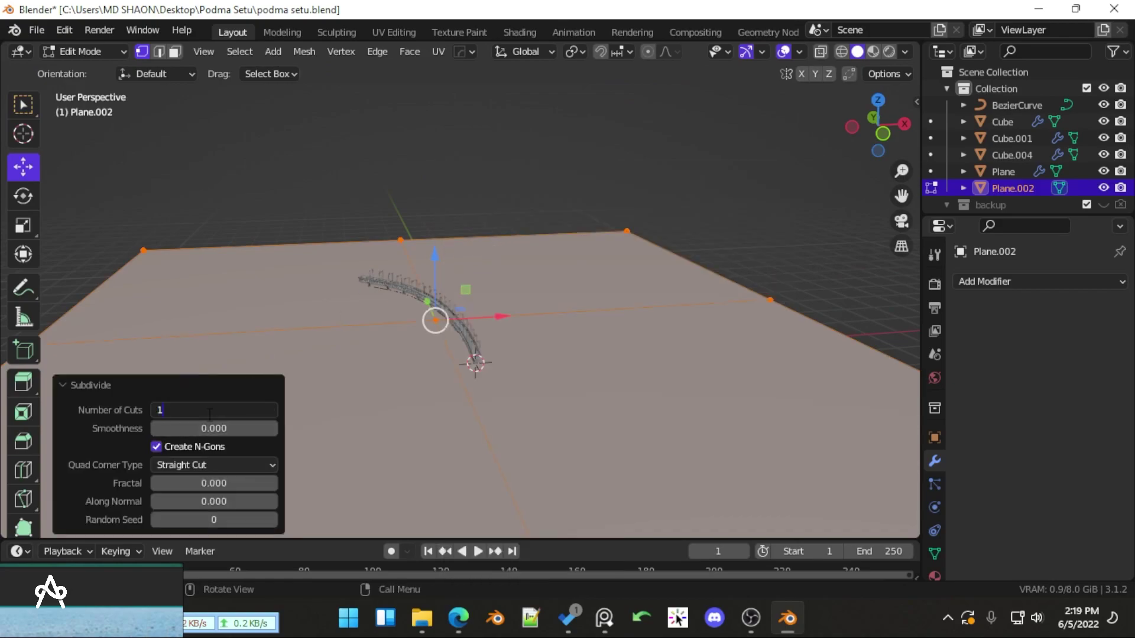
{"action": "key", "text": "Return"}
{"action": "middle_click_drag", "start_coordinate": [641, 428], "coordinate": [616, 383]}
{"action": "scroll", "coordinate": [608, 410], "scroll_direction": "up", "scroll_amount": 3}
{"action": "key", "text": "Tab"}
{"action": "scroll", "coordinate": [608, 413], "scroll_direction": "up", "scroll_amount": 2}
{"action": "left_click", "coordinate": [1027, 284]}
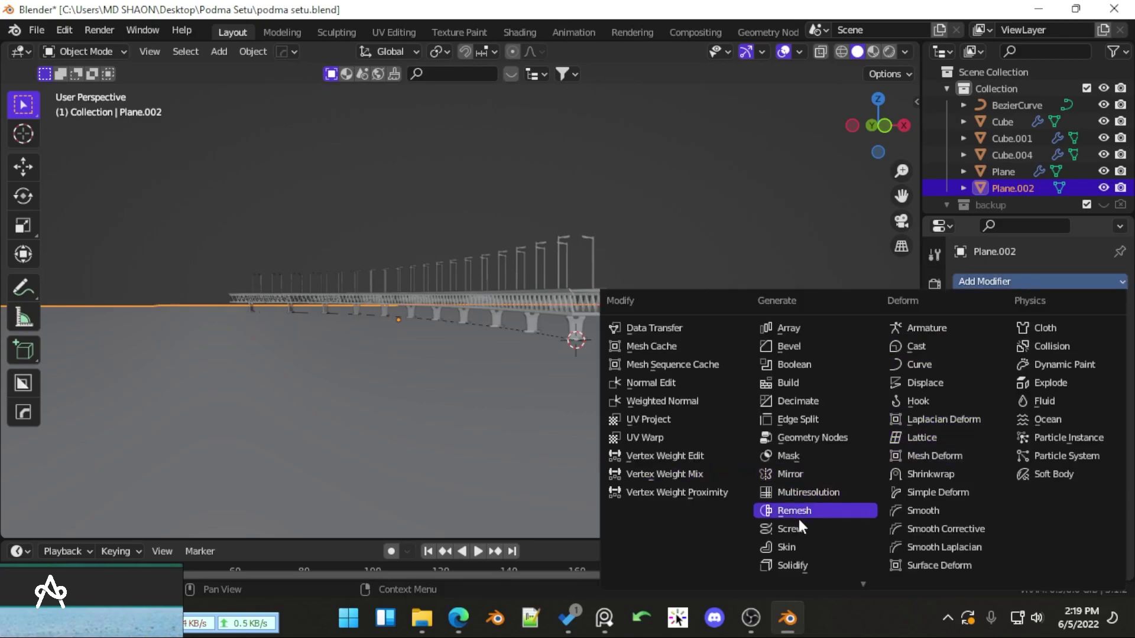
Add a Displace modifier to the ground plane with a new Clouds texture
{"action": "left_click", "coordinate": [931, 383]}
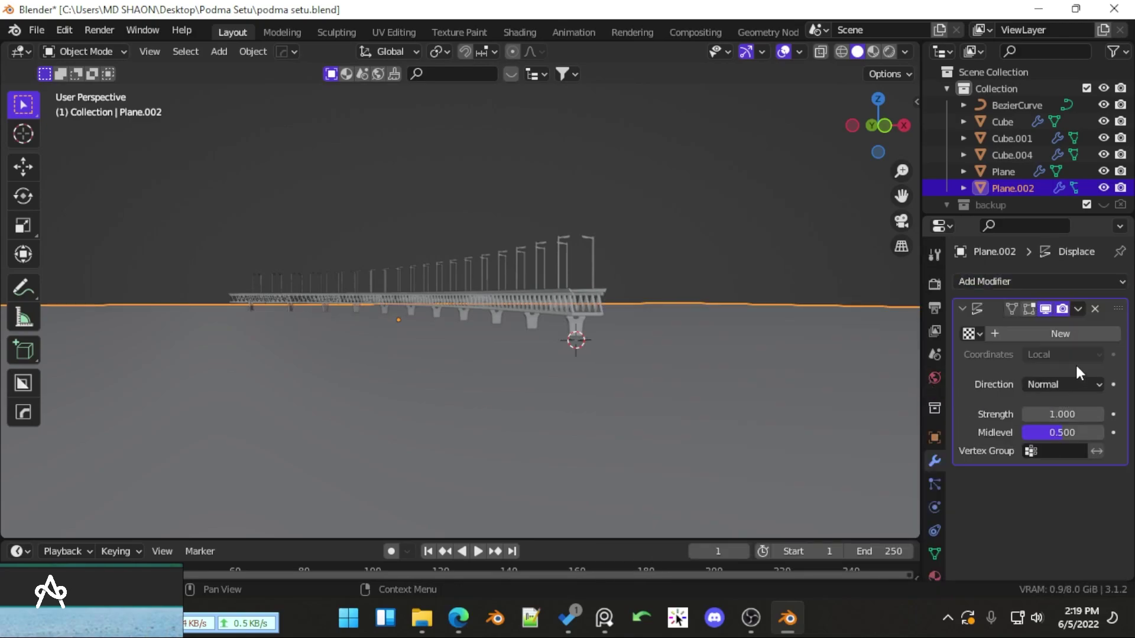
{"action": "left_click", "coordinate": [1075, 333]}
{"action": "left_click", "coordinate": [1114, 336]}
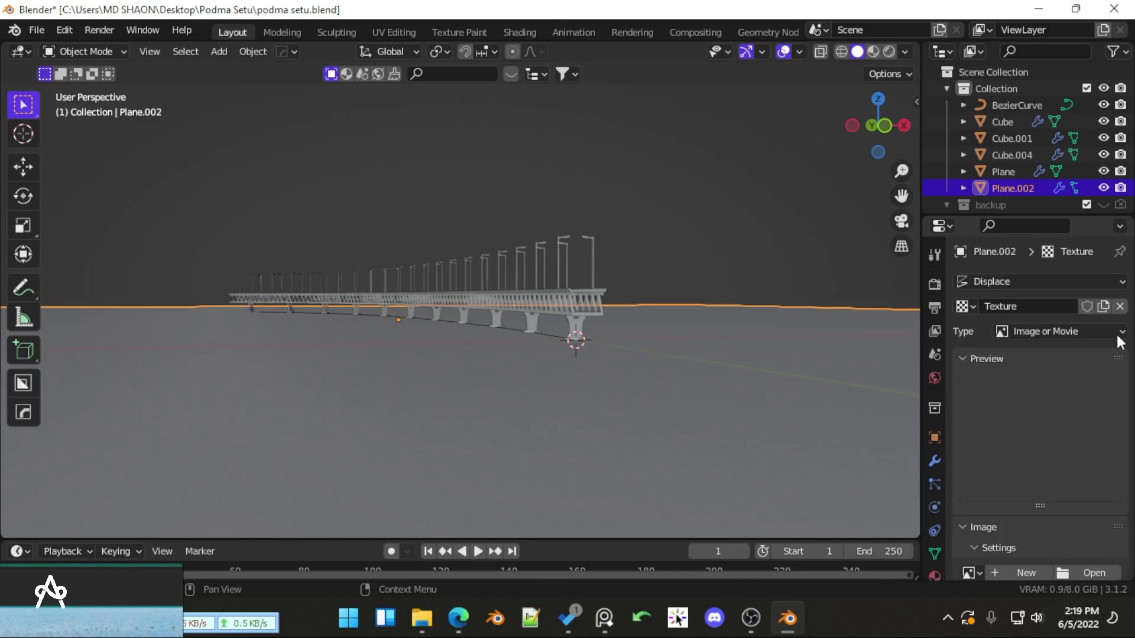
{"action": "left_click", "coordinate": [1091, 332]}
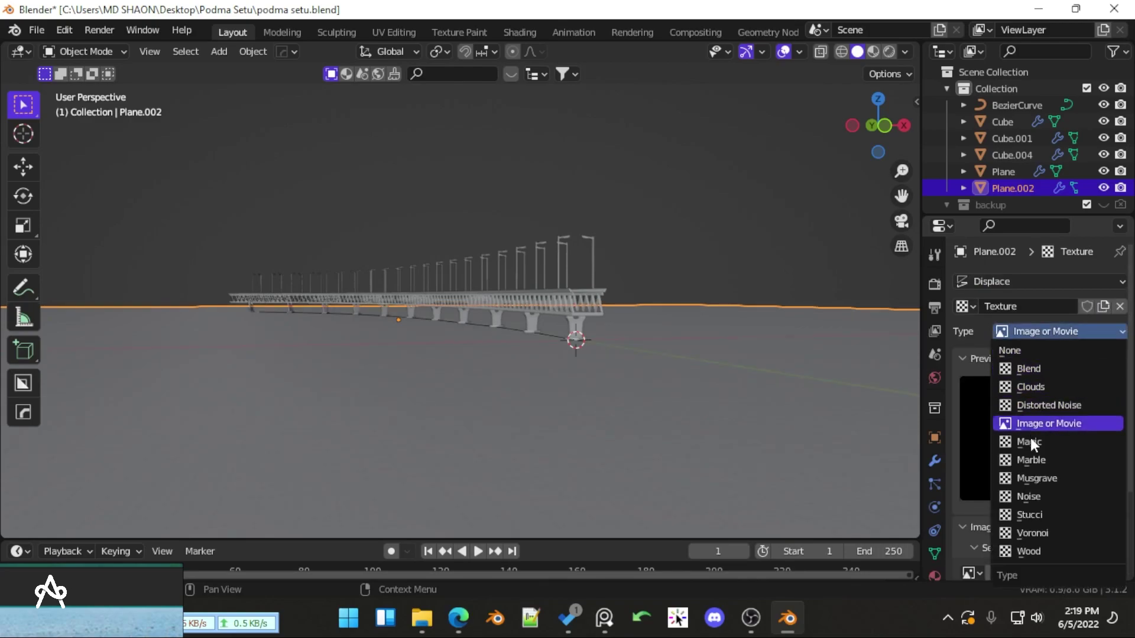
{"action": "left_click", "coordinate": [1039, 388]}
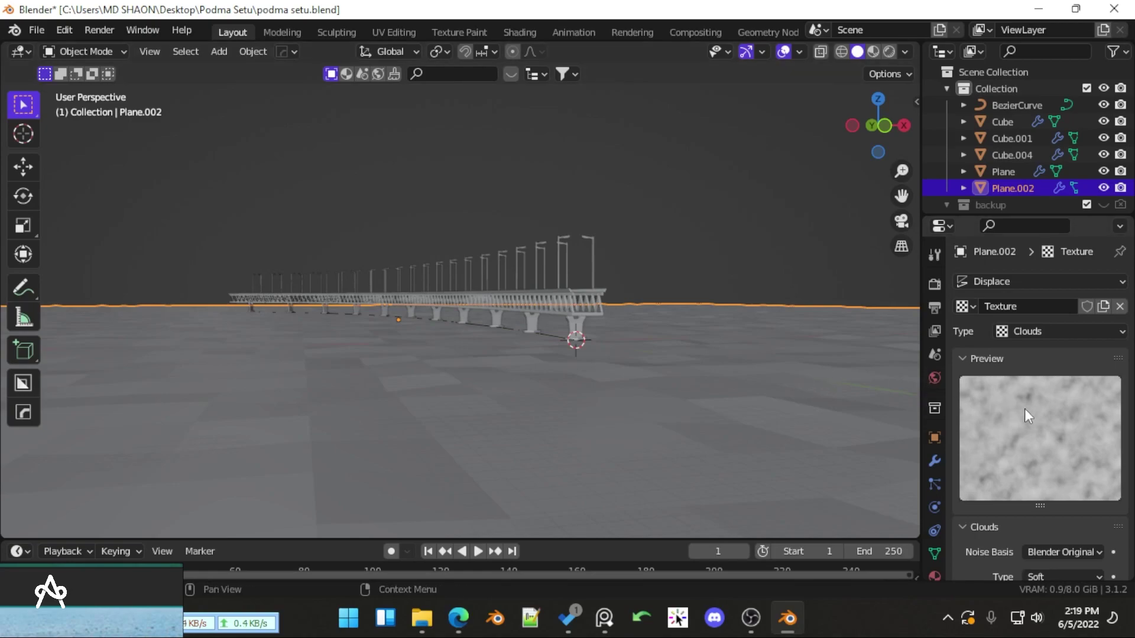
Apply the plane's scale and increase the cloud texture's depth
{"action": "scroll", "coordinate": [1038, 514], "scroll_direction": "down", "scroll_amount": 5}
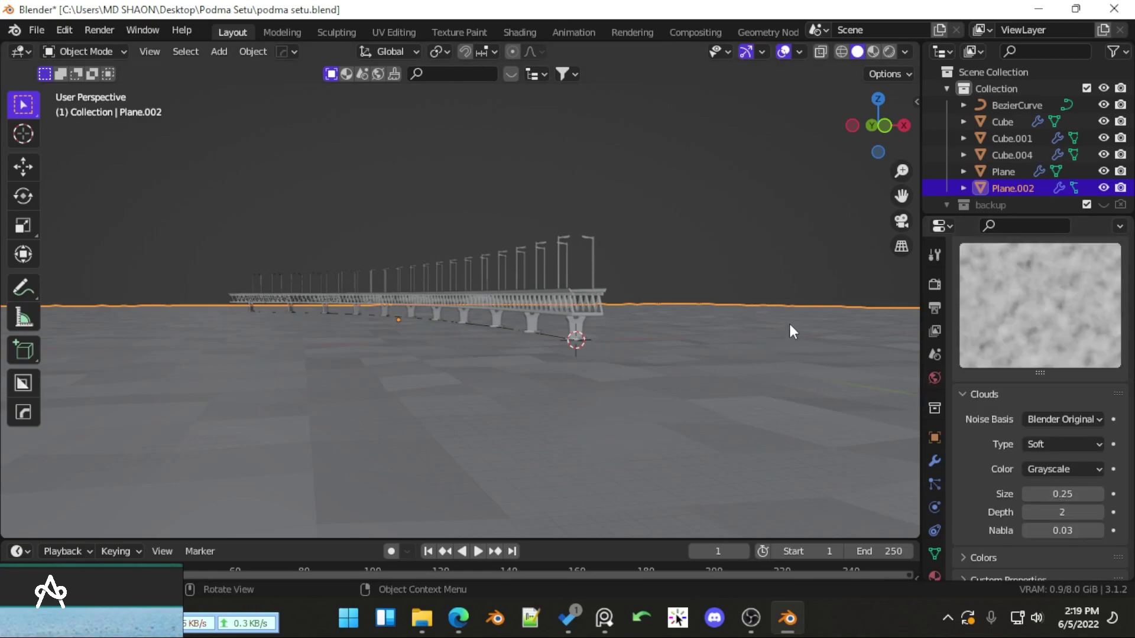
{"action": "key", "text": "ctrl+a"}
{"action": "left_click", "coordinate": [760, 325]}
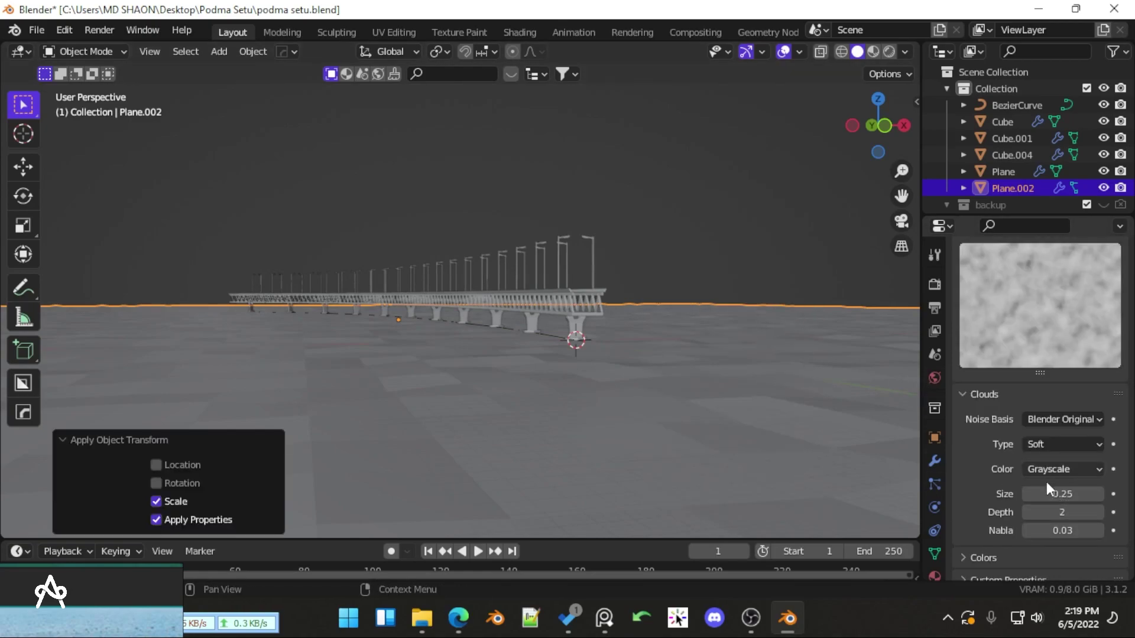
{"action": "left_click_drag", "start_coordinate": [1062, 525], "coordinate": [1056, 488]}
Try the Blend and Noise texture types, toggling colour settings and the preview
{"action": "scroll", "coordinate": [1044, 294], "scroll_direction": "up", "scroll_amount": 5}
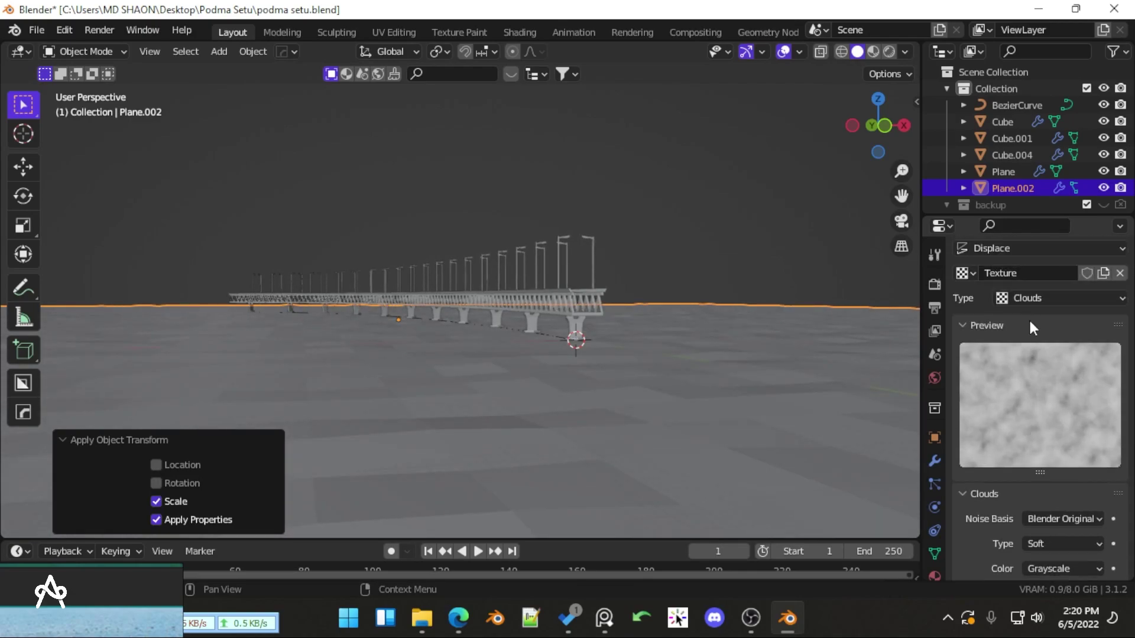
{"action": "left_click", "coordinate": [1037, 299]}
{"action": "left_click", "coordinate": [1021, 335]}
{"action": "left_click", "coordinate": [1037, 298]}
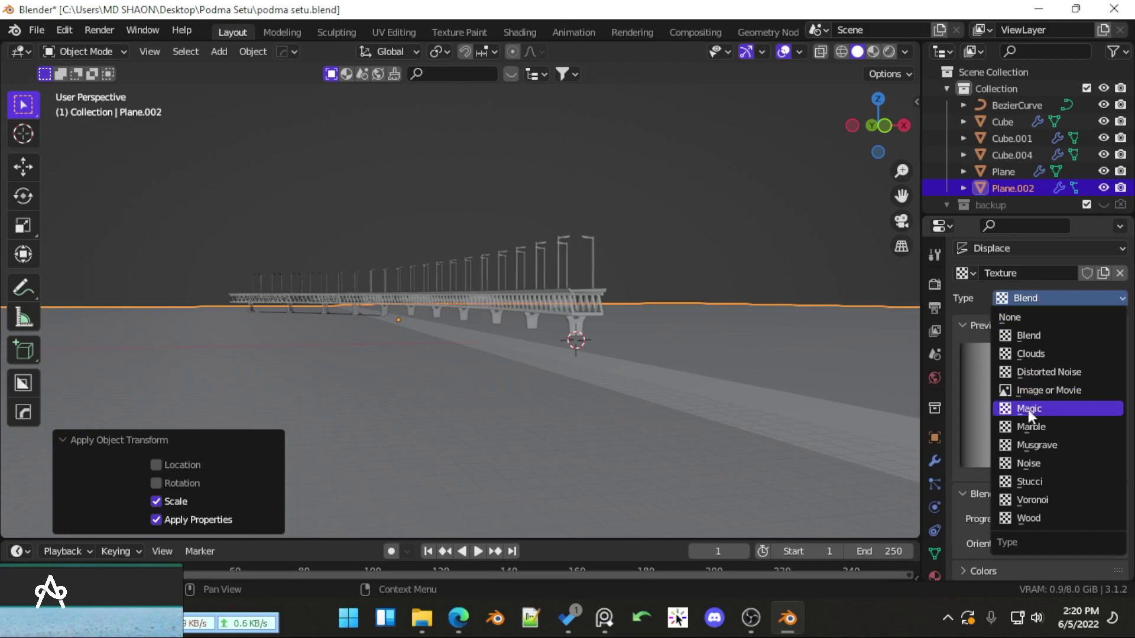
{"action": "left_click", "coordinate": [1034, 463]}
{"action": "left_click", "coordinate": [1002, 525]}
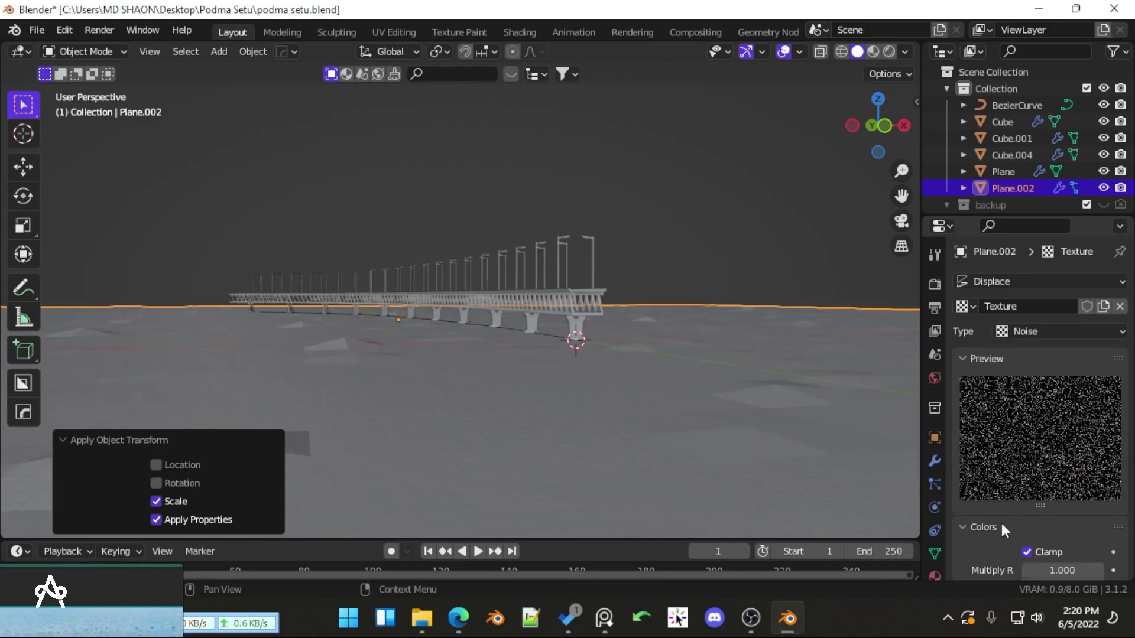
{"action": "left_click", "coordinate": [1001, 525]}
{"action": "left_click", "coordinate": [969, 359]}
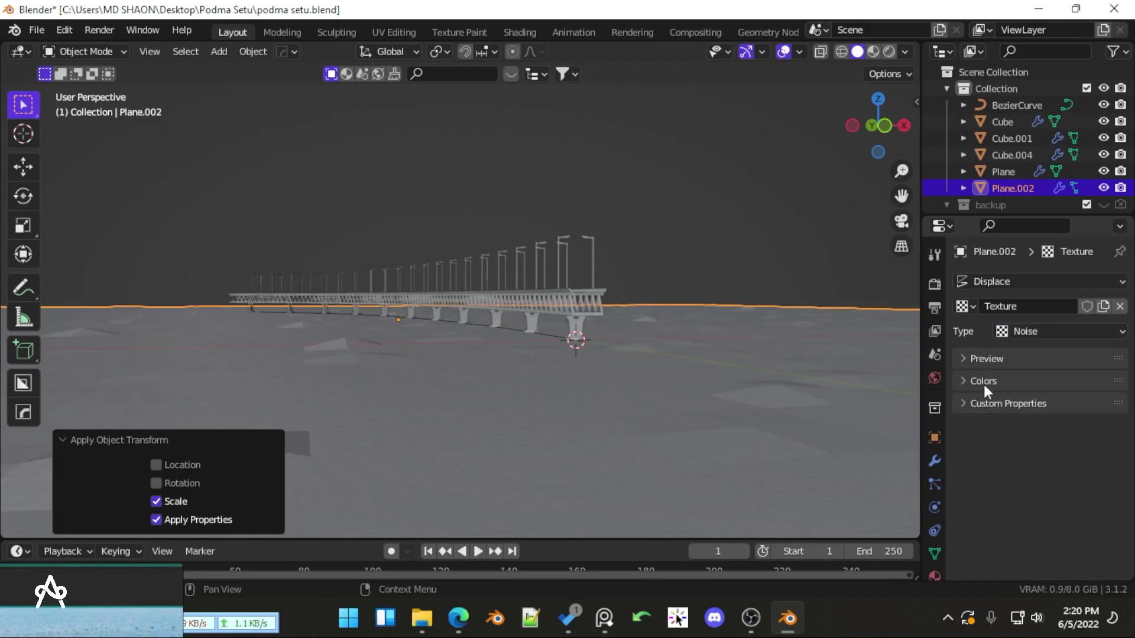
{"action": "left_click", "coordinate": [964, 359]}
{"action": "left_click", "coordinate": [963, 359]}
Set the texture back to Clouds with depth 6 and size 1.96
{"action": "key", "text": "Tab"}
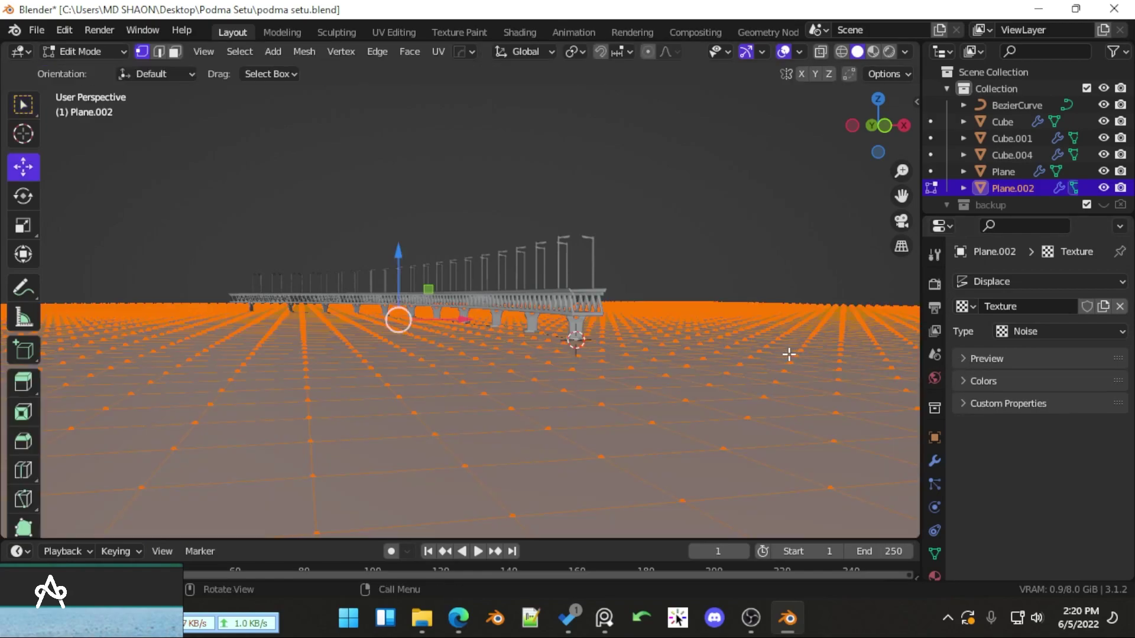
{"action": "key", "text": "Tab"}
{"action": "middle_click_drag", "start_coordinate": [753, 332], "coordinate": [704, 367]}
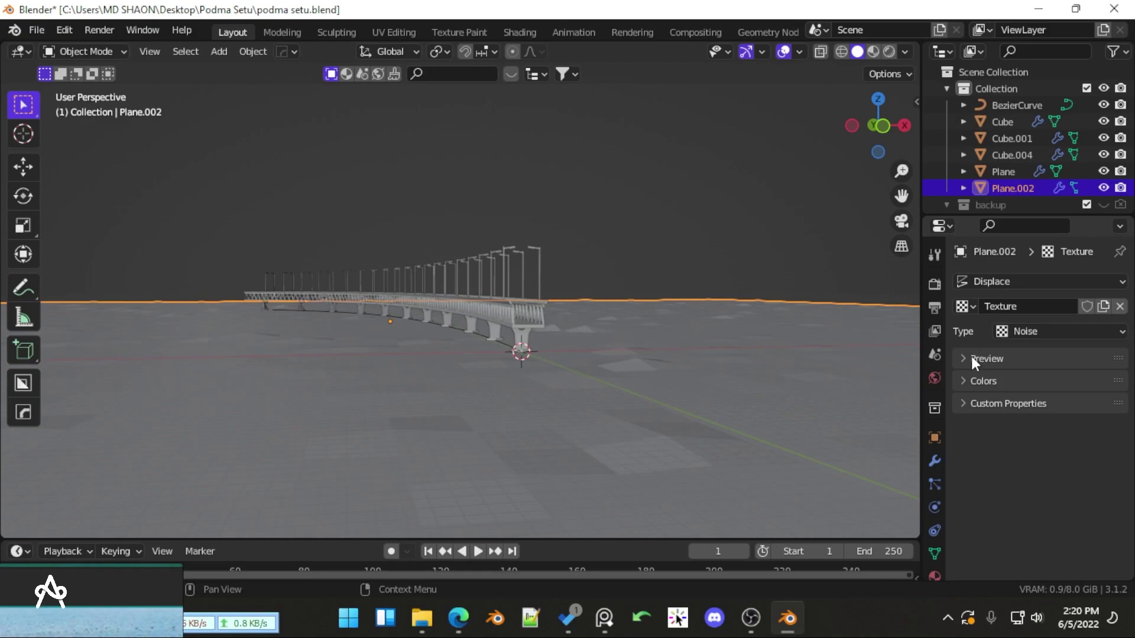
{"action": "left_click", "coordinate": [981, 361]}
{"action": "left_click", "coordinate": [982, 360]}
{"action": "left_click", "coordinate": [1026, 332]}
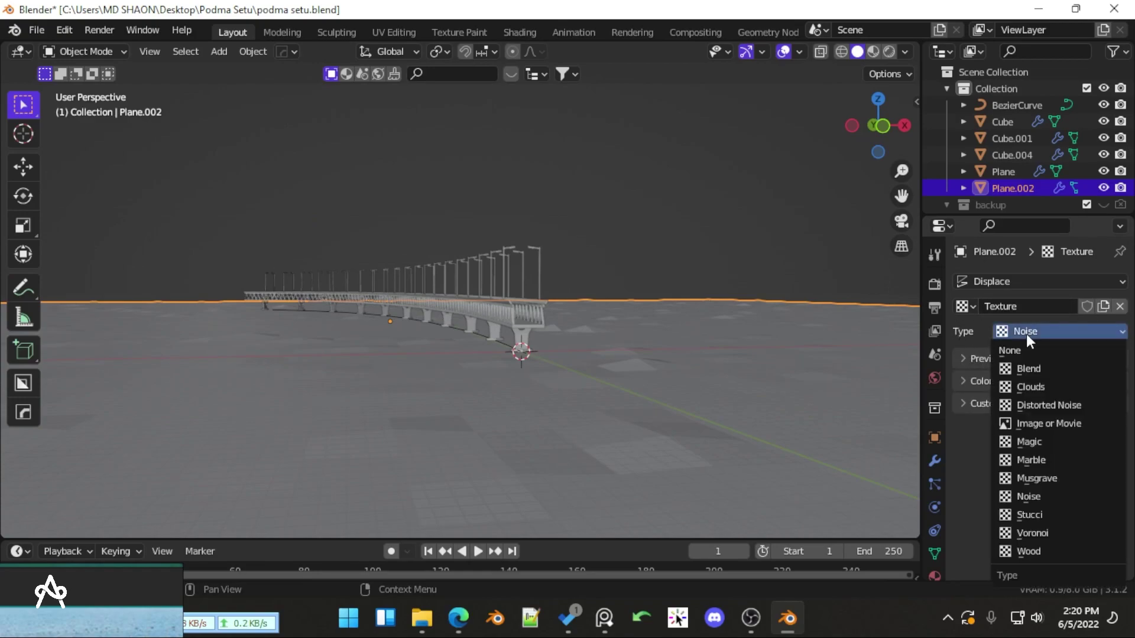
{"action": "left_click", "coordinate": [1041, 388]}
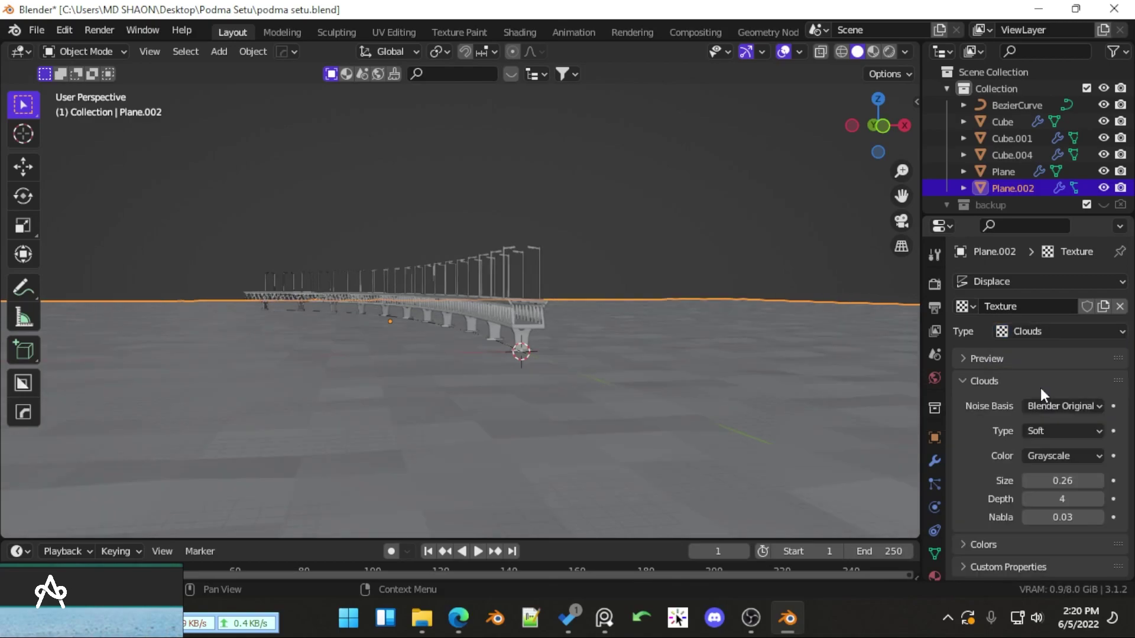
{"action": "left_click_drag", "start_coordinate": [1062, 499], "coordinate": [1076, 480]}
{"action": "mouse_move", "coordinate": [639, 419]}
{"action": "middle_mouse_down"}
{"action": "mouse_move", "coordinate": [578, 396]}
{"action": "mouse_move", "coordinate": [516, 413]}
{"action": "mouse_move", "coordinate": [552, 430]}
{"action": "mouse_move", "coordinate": [475, 406]}
{"action": "mouse_move", "coordinate": [477, 390]}
{"action": "mouse_move", "coordinate": [479, 409]}
{"action": "mouse_move", "coordinate": [485, 399]}
{"action": "mouse_move", "coordinate": [466, 390]}
{"action": "mouse_move", "coordinate": [465, 435]}
{"action": "middle_mouse_up"}
Add a camera aligned to the head-on bridge view, pulled back along its local Z
{"action": "key", "text": "z"}
{"action": "left_click", "coordinate": [457, 336]}
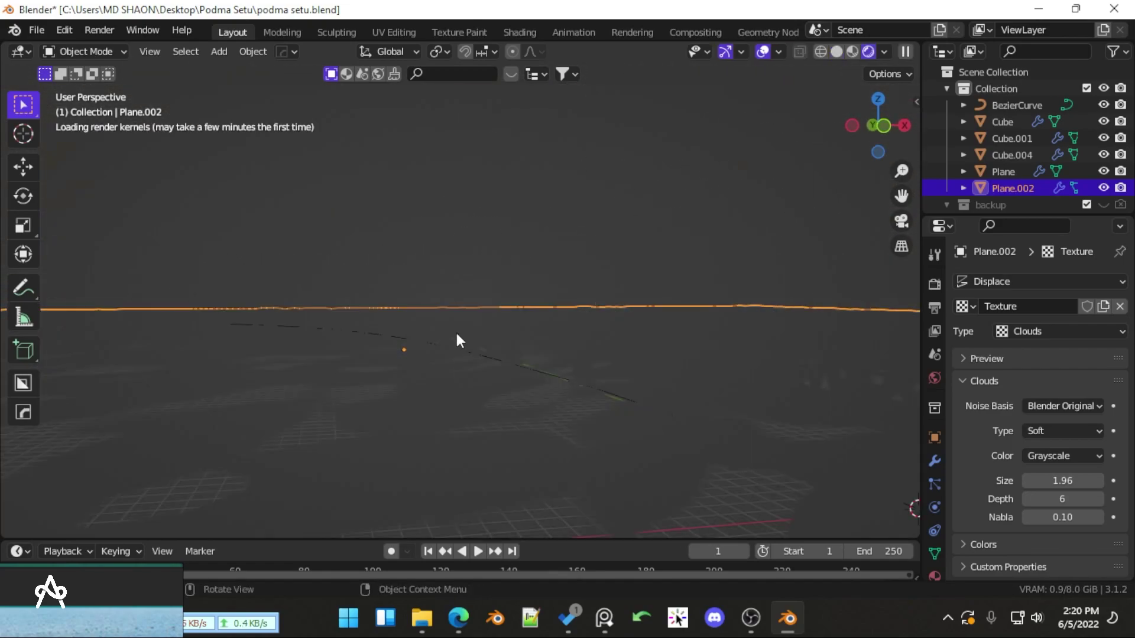
{"action": "mouse_move", "coordinate": [456, 337]}
{"action": "middle_mouse_down"}
{"action": "mouse_move", "coordinate": [489, 347]}
{"action": "mouse_move", "coordinate": [463, 355]}
{"action": "middle_mouse_up"}
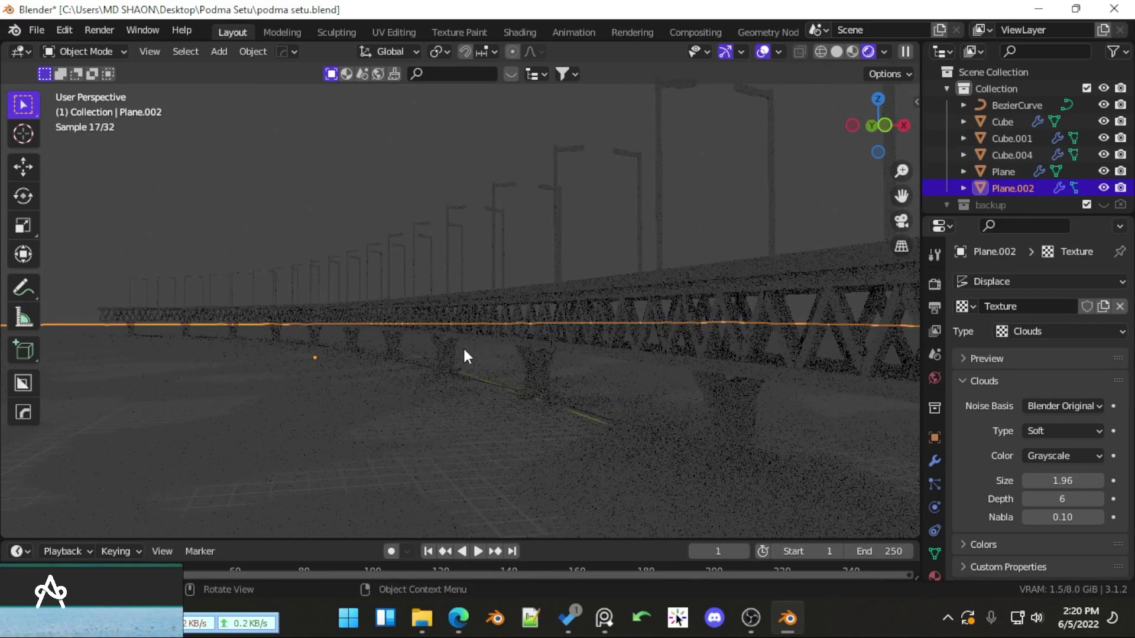
{"action": "key", "text": "shift+a"}
{"action": "mouse_move", "coordinate": [399, 473]}
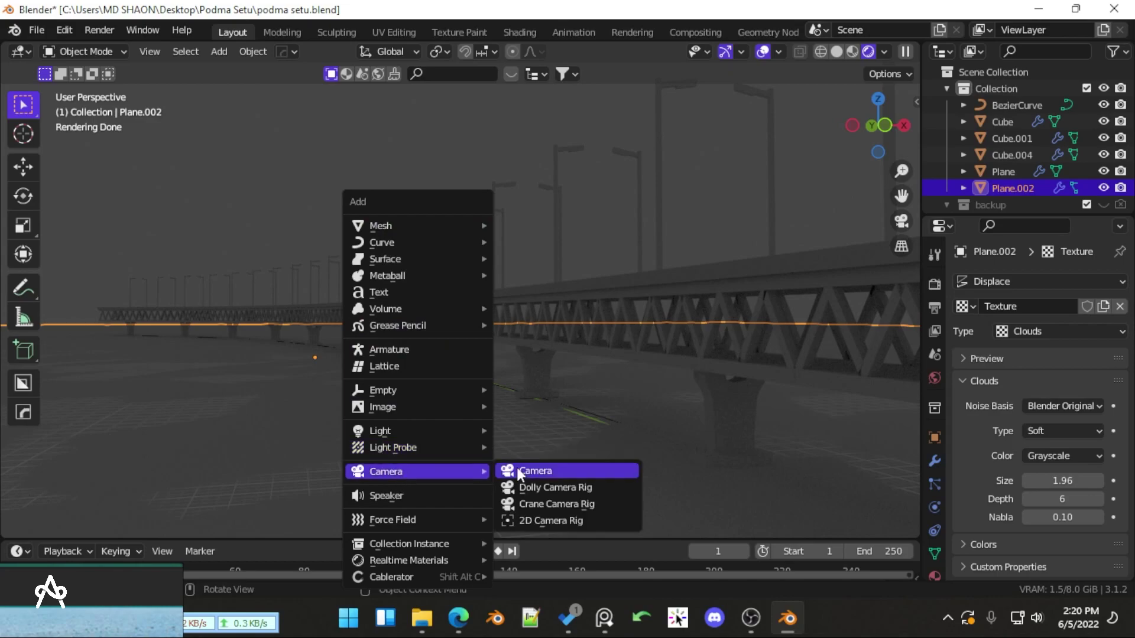
{"action": "left_click", "coordinate": [525, 471]}
{"action": "key", "text": "ctrl+alt+KP_0"}
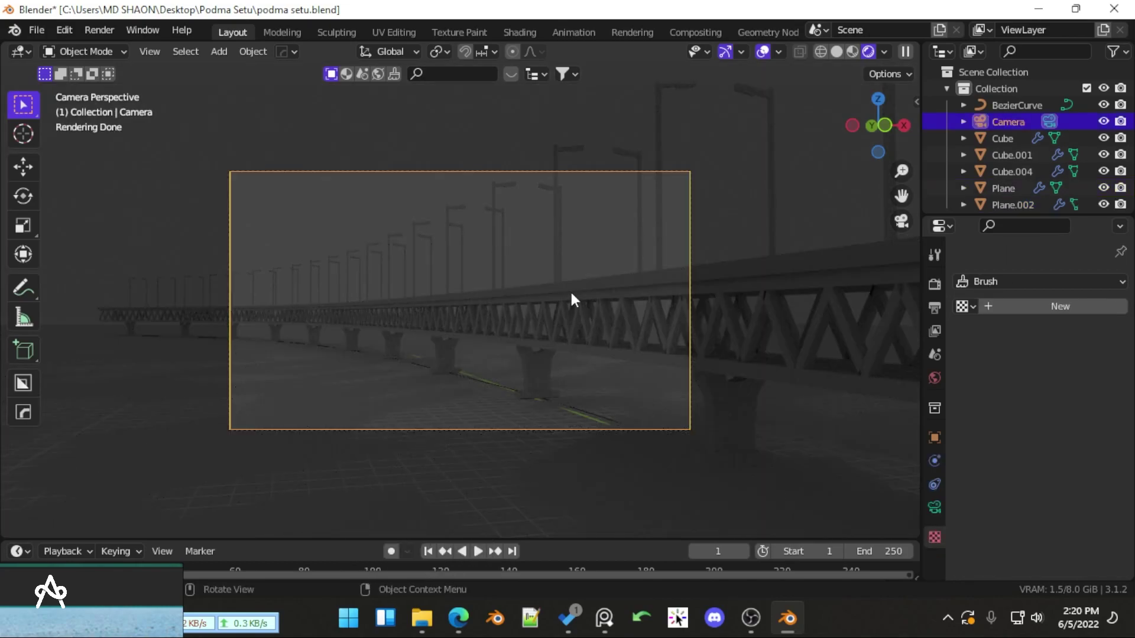
{"action": "key", "text": "g"}
{"action": "key", "text": "z"}
{"action": "key", "text": "z"}
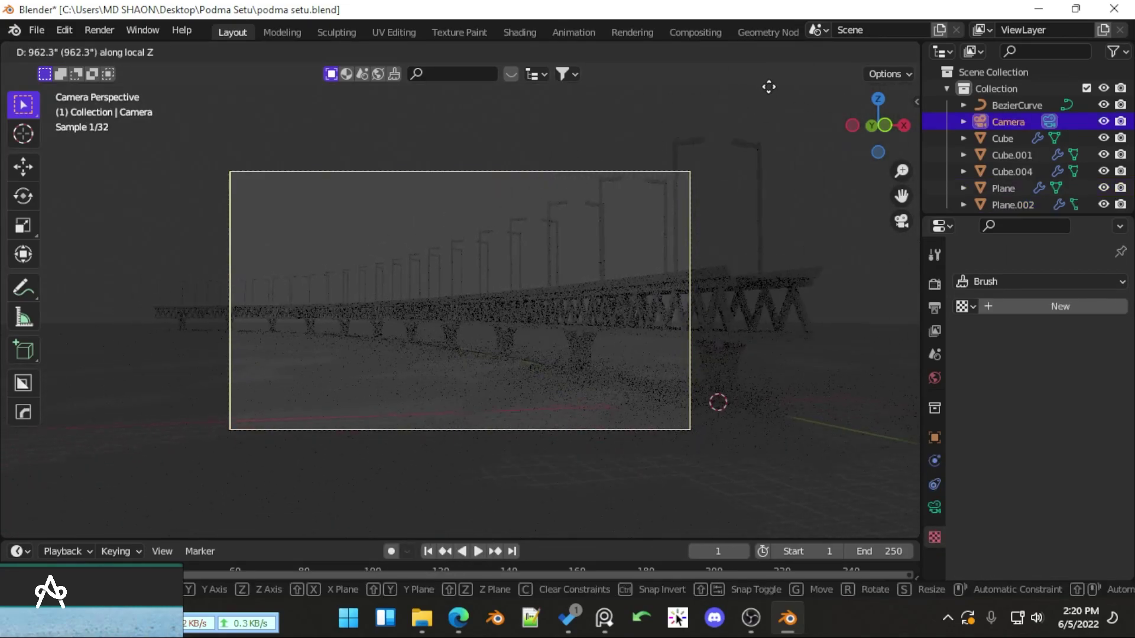
{"action": "left_click", "coordinate": [668, 152]}
Return the viewport to solid shading and save the project
{"action": "scroll", "coordinate": [668, 146], "scroll_direction": "up", "scroll_amount": 2}
{"action": "key", "text": "z"}
{"action": "left_click", "coordinate": [701, 306]}
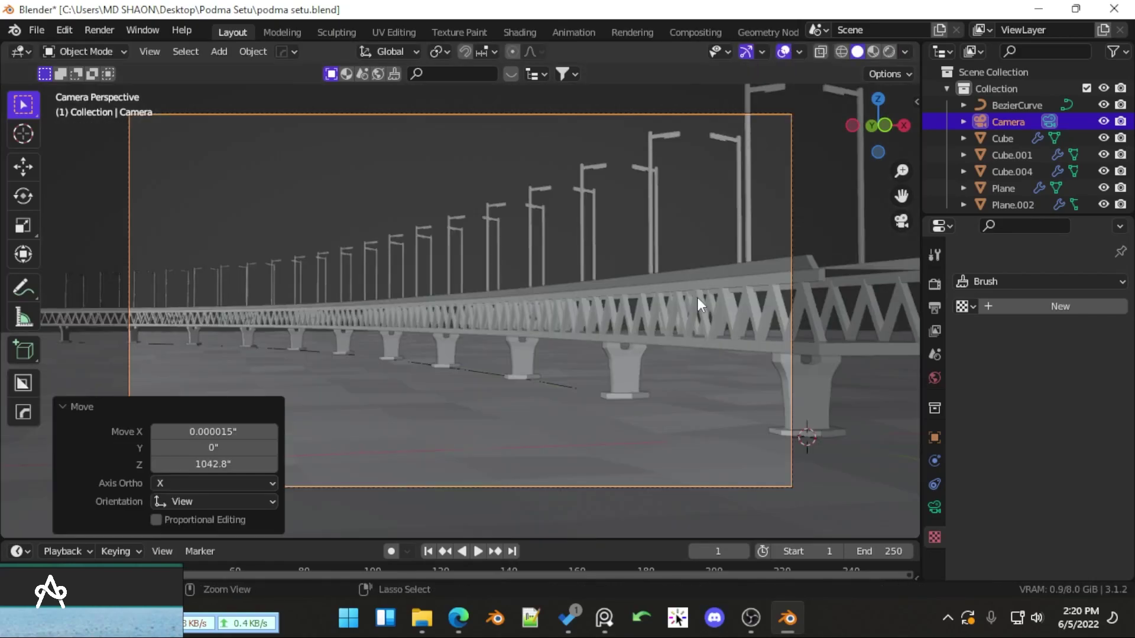
{"action": "key", "text": "ctrl+s"}
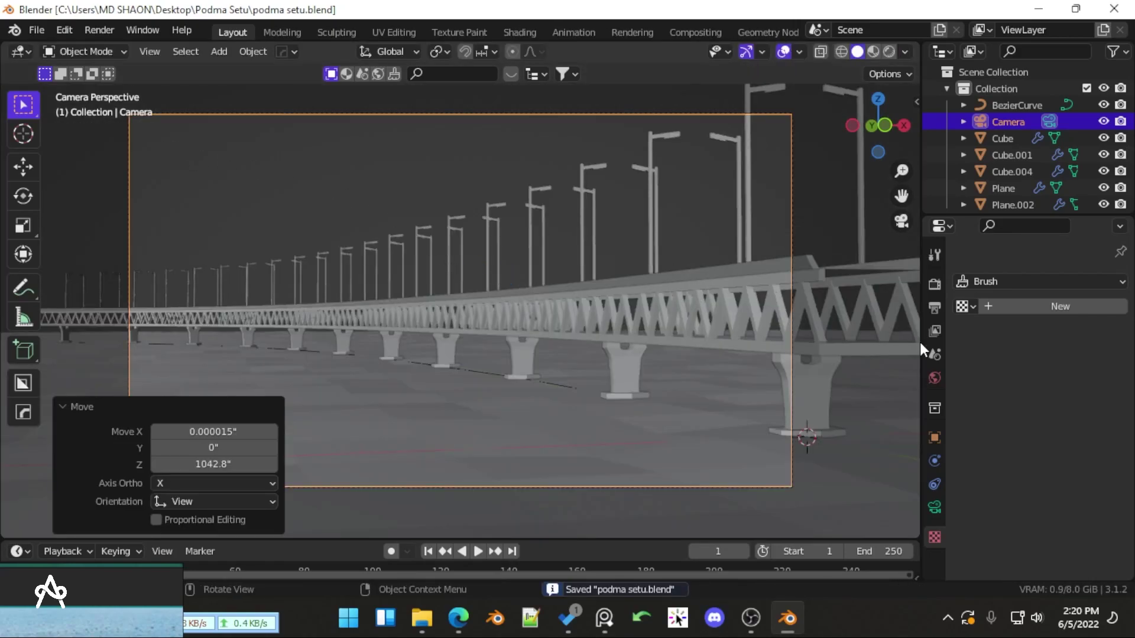
Drive the World colour from an Environment Texture
{"action": "left_click", "coordinate": [934, 378]}
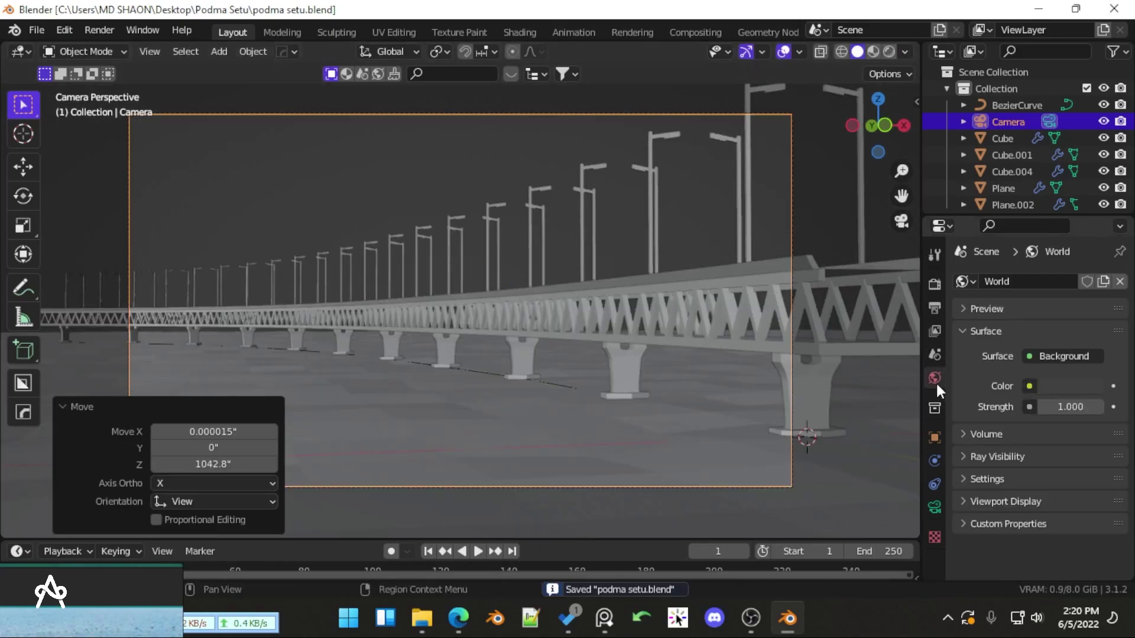
{"action": "left_click", "coordinate": [1029, 386]}
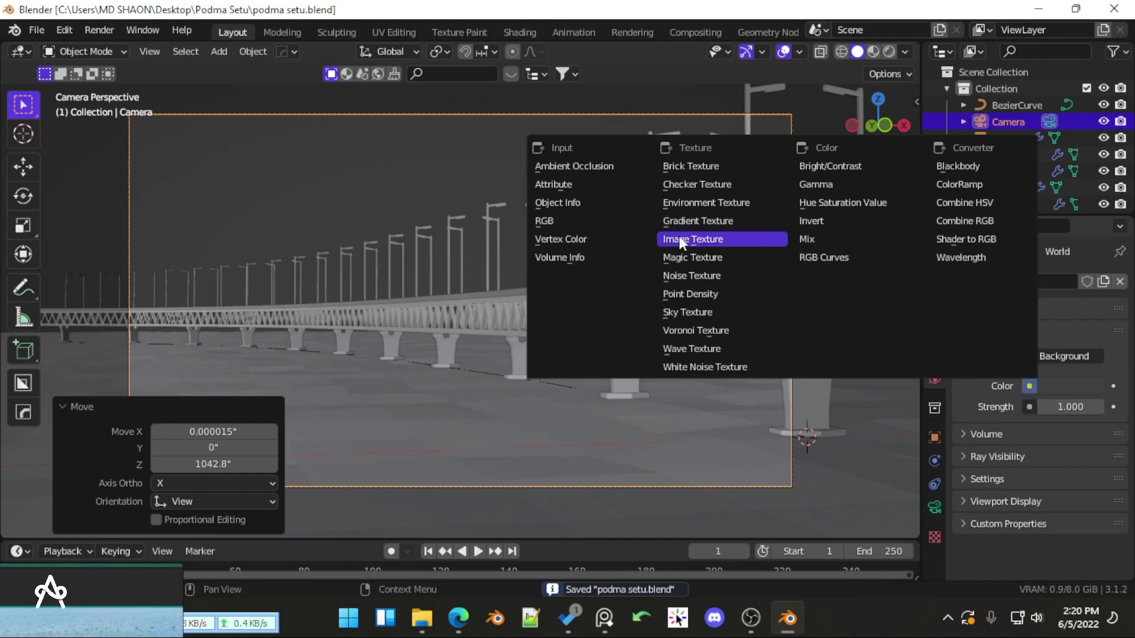
{"action": "left_click", "coordinate": [713, 201]}
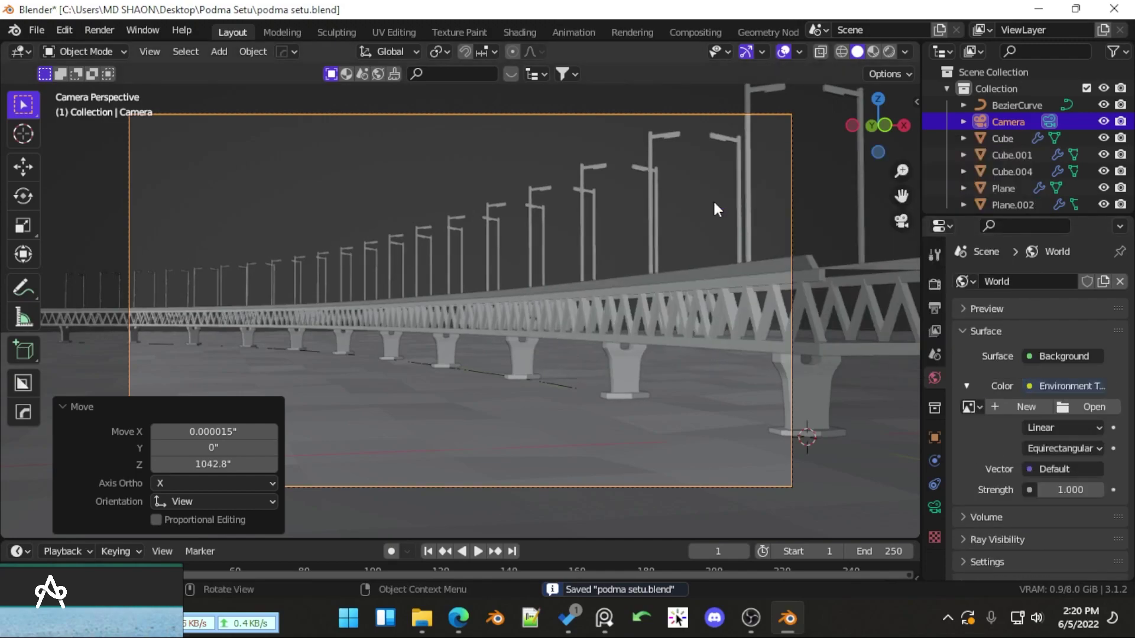
Load beach_parking_4k.hdr from the HDR Light folder after trying abandoned_tank_farm_03_4k.hdr
{"action": "left_click", "coordinate": [1086, 407]}
{"action": "left_click", "coordinate": [94, 438]}
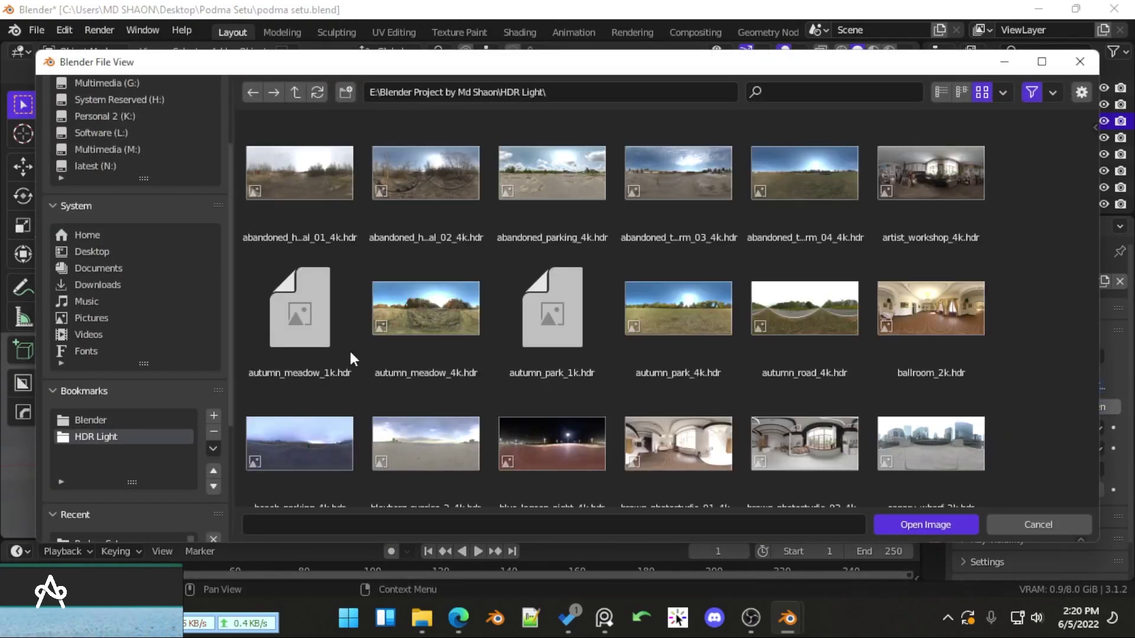
{"action": "scroll", "coordinate": [532, 313], "scroll_direction": "down", "scroll_amount": 2}
{"action": "scroll", "coordinate": [444, 311], "scroll_direction": "up", "scroll_amount": 1}
{"action": "scroll", "coordinate": [445, 308], "scroll_direction": "up", "scroll_amount": 1}
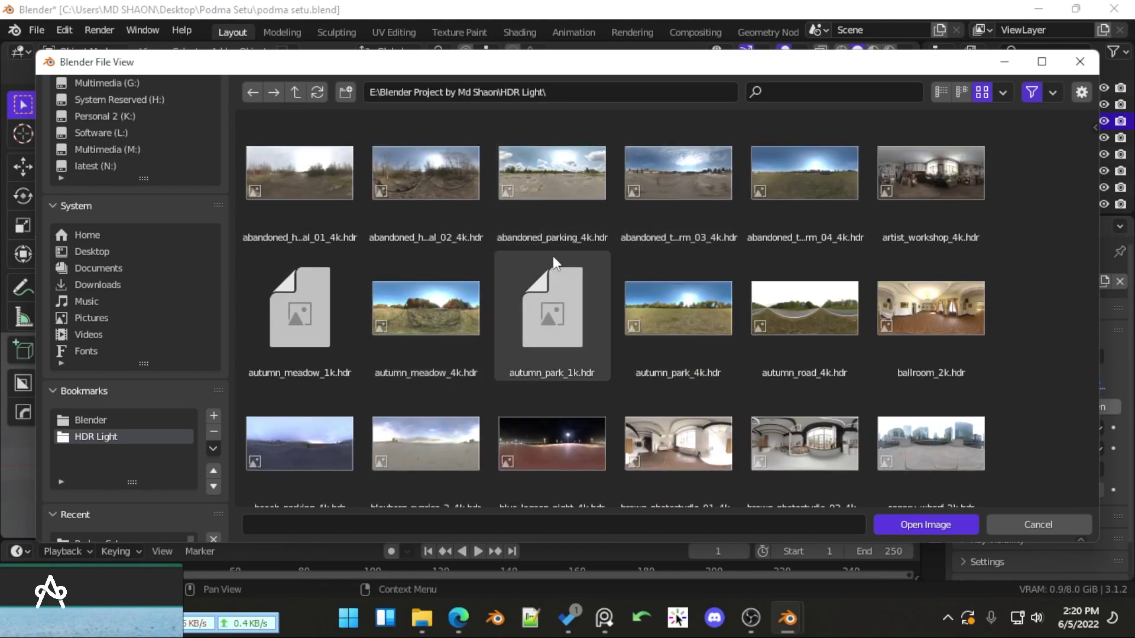
{"action": "left_click", "coordinate": [683, 165]}
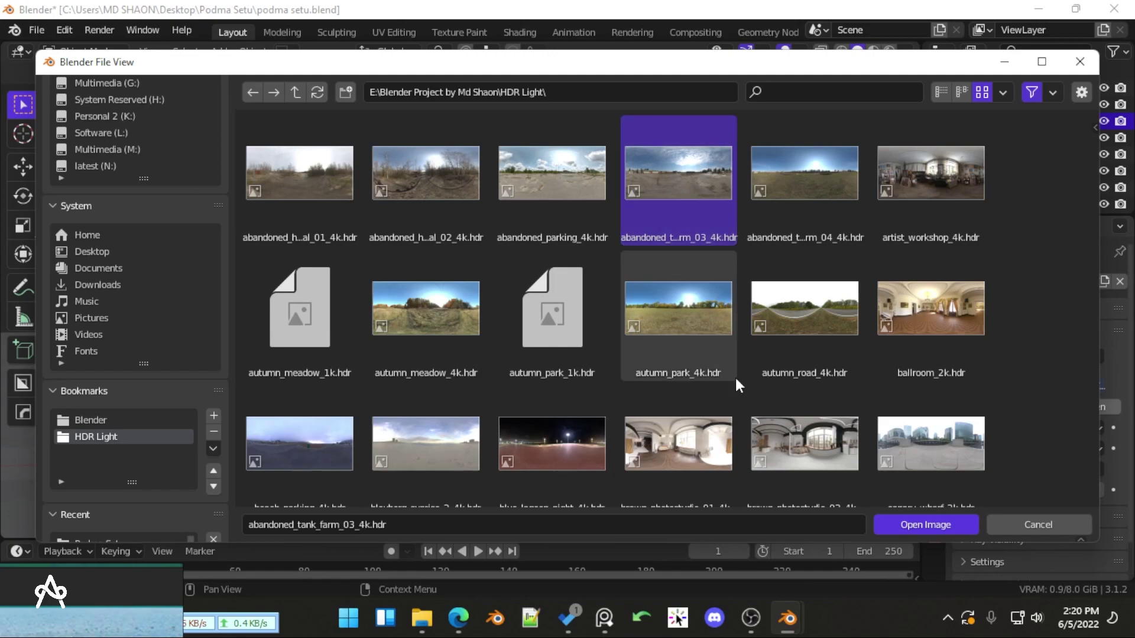
{"action": "scroll", "coordinate": [735, 385], "scroll_direction": "down", "scroll_amount": 3}
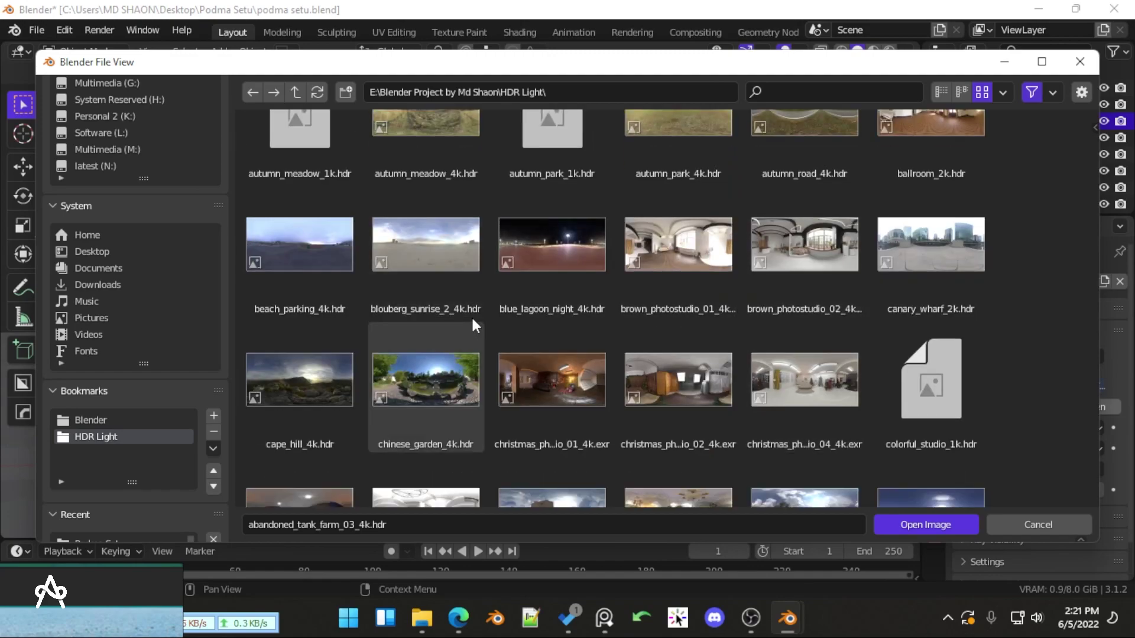
{"action": "left_click", "coordinate": [338, 252]}
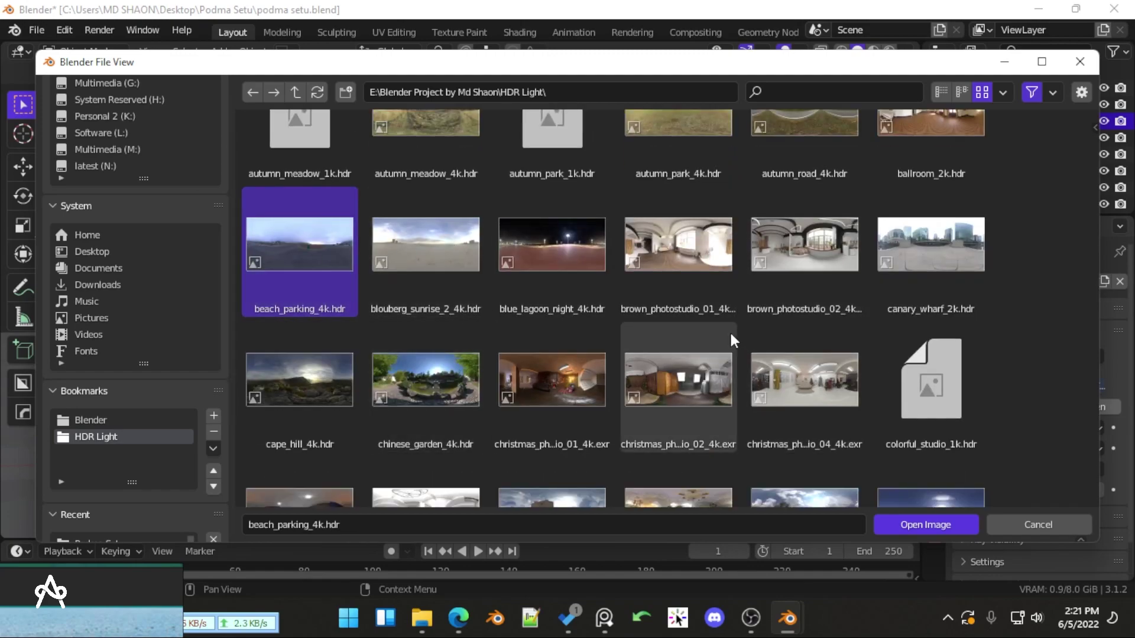
{"action": "scroll", "coordinate": [759, 377], "scroll_direction": "down", "scroll_amount": 2}
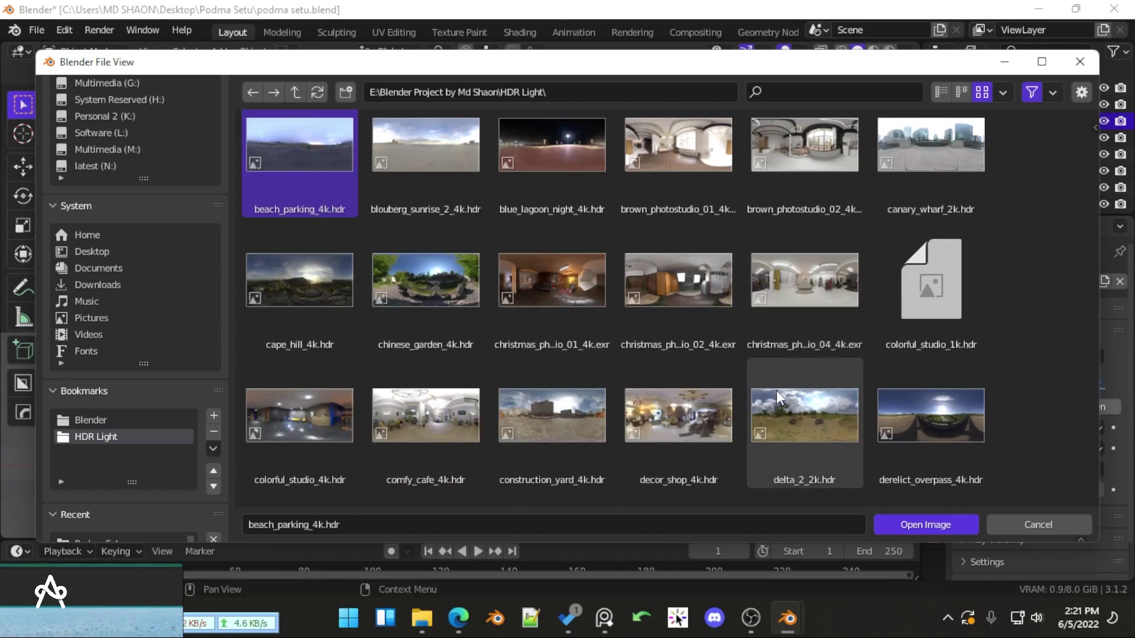
{"action": "left_click", "coordinate": [927, 526]}
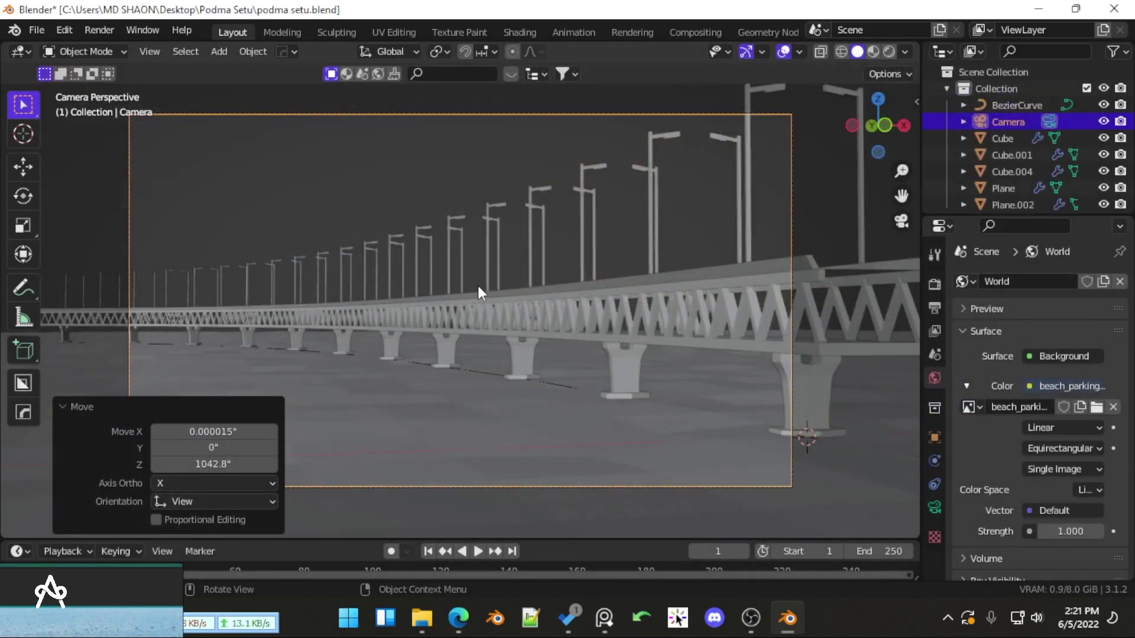
Preview in rendered shading and swap the background to abandoned_parking_4k.hdr
{"action": "key", "text": "z"}
{"action": "left_click", "coordinate": [529, 154]}
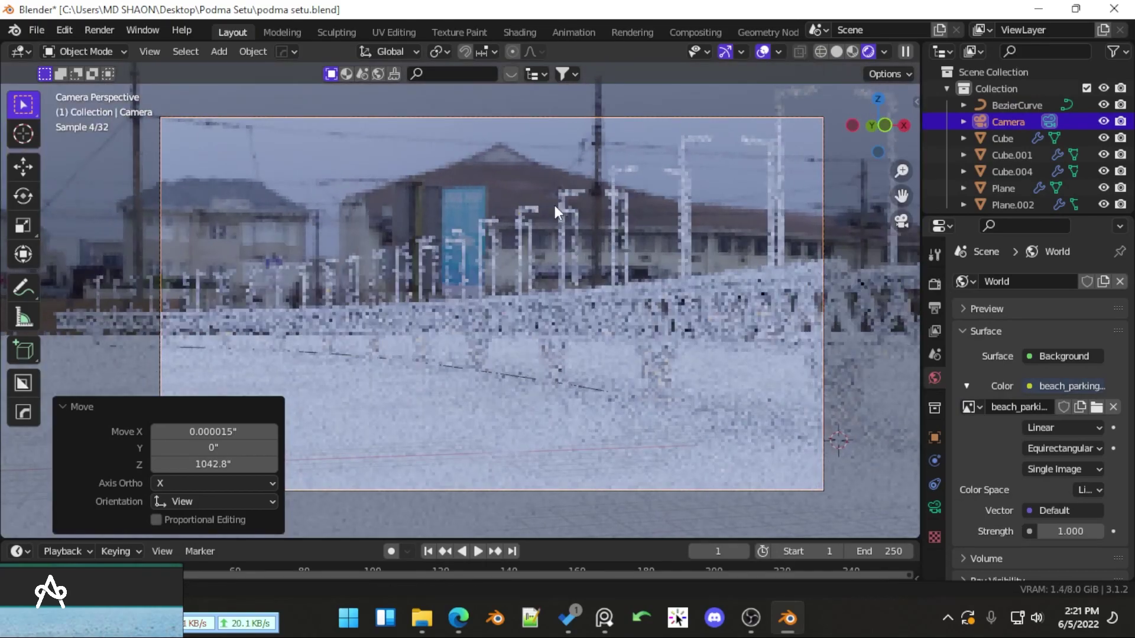
{"action": "left_click", "coordinate": [1097, 408]}
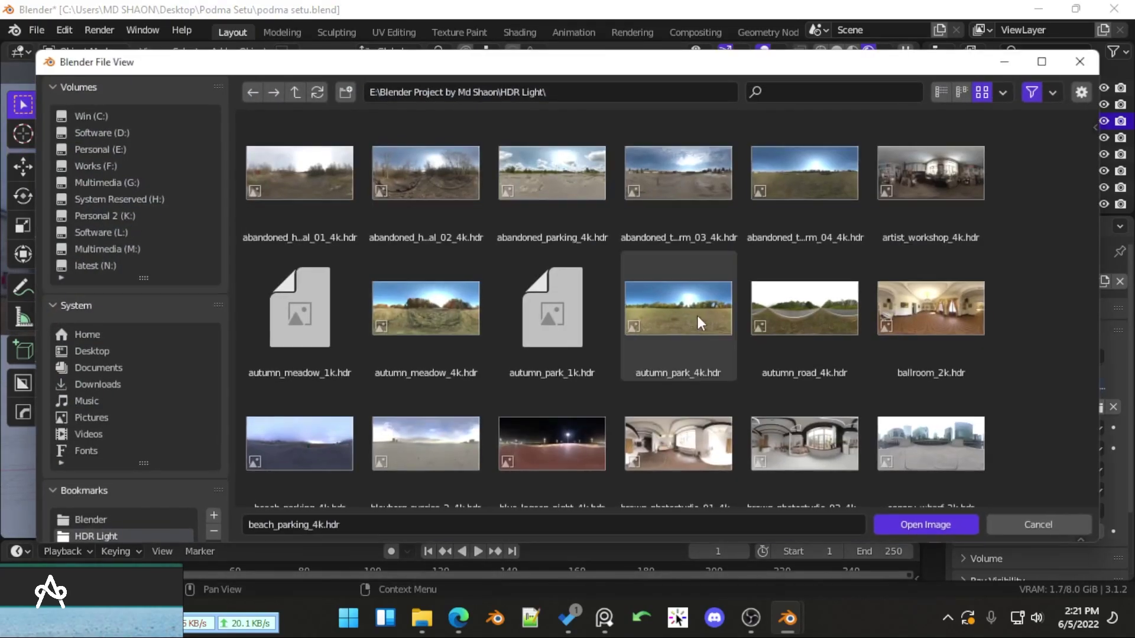
{"action": "double_click", "coordinate": [551, 170]}
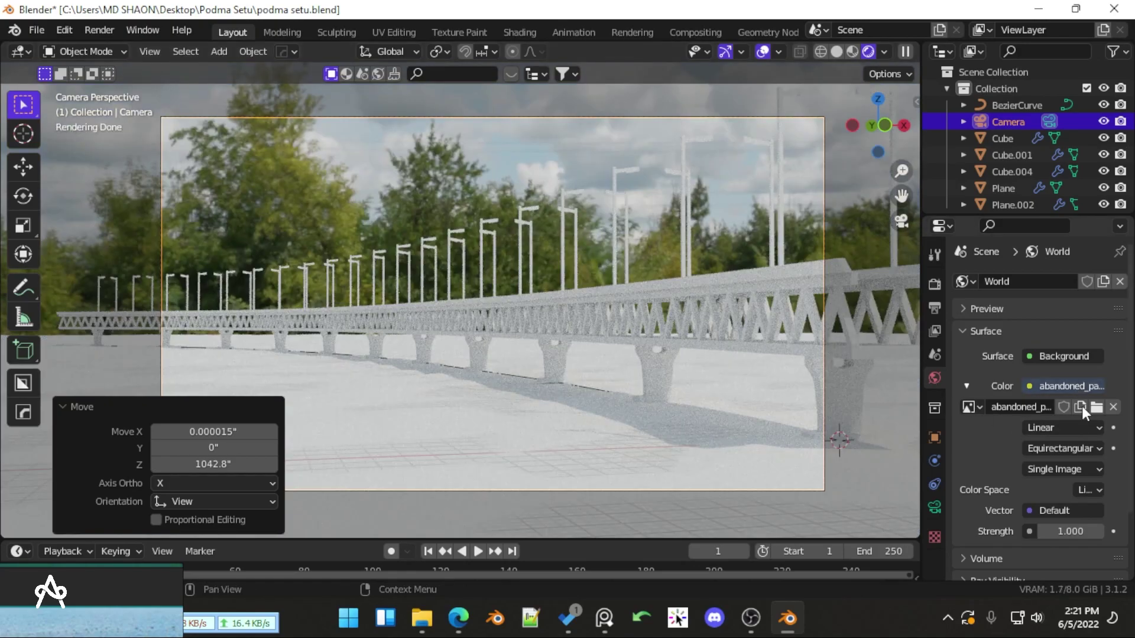
Search 'sk', load the_sky_is_on_fire_4k.hdr, and return to solid shading
{"action": "left_click", "coordinate": [1096, 408]}
{"action": "scroll", "coordinate": [860, 295], "scroll_direction": "down", "scroll_amount": 3}
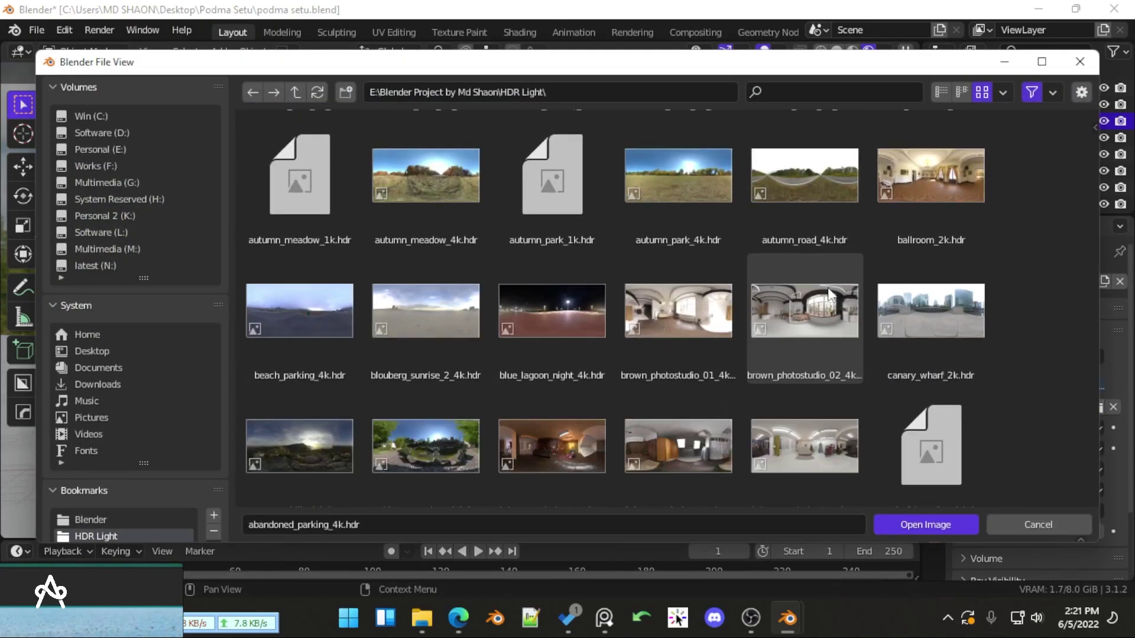
{"action": "type", "text": "sky"}
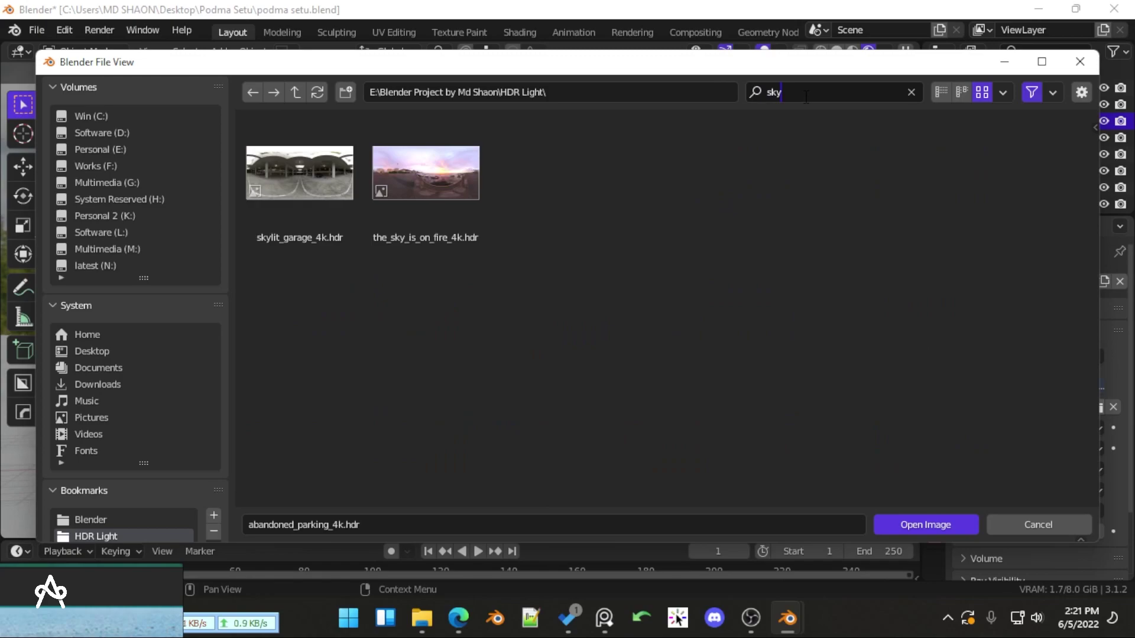
{"action": "double_click", "coordinate": [455, 176]}
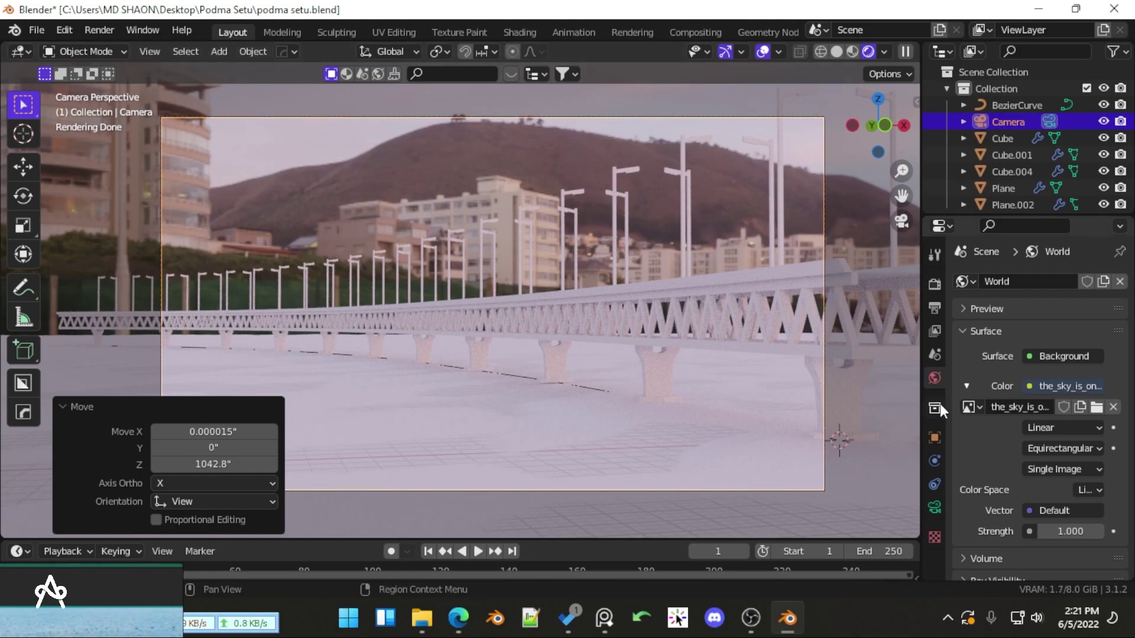
{"action": "key", "text": "z"}
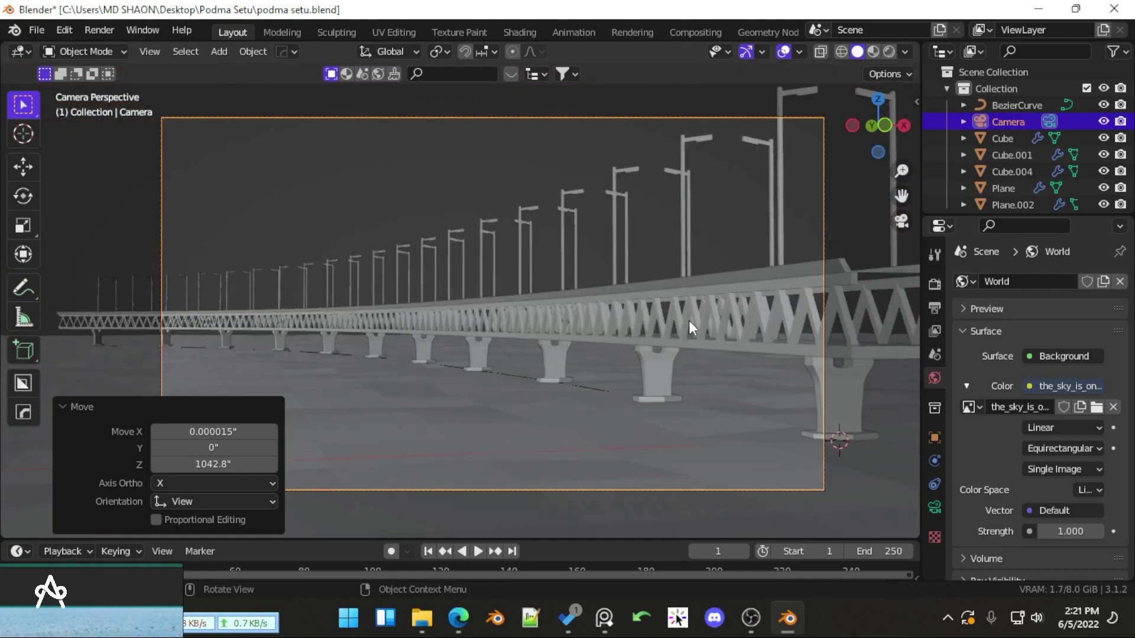
Raise the ground plane Plane.002 along Z, checking it in rendered shading
{"action": "mouse_move", "coordinate": [701, 322]}
{"action": "middle_mouse_down"}
{"action": "mouse_move", "coordinate": [461, 345]}
{"action": "mouse_move", "coordinate": [578, 358]}
{"action": "mouse_move", "coordinate": [463, 356]}
{"action": "mouse_move", "coordinate": [638, 322]}
{"action": "mouse_move", "coordinate": [493, 396]}
{"action": "middle_mouse_up"}
{"action": "left_click", "coordinate": [463, 356]}
{"action": "key", "text": "z"}
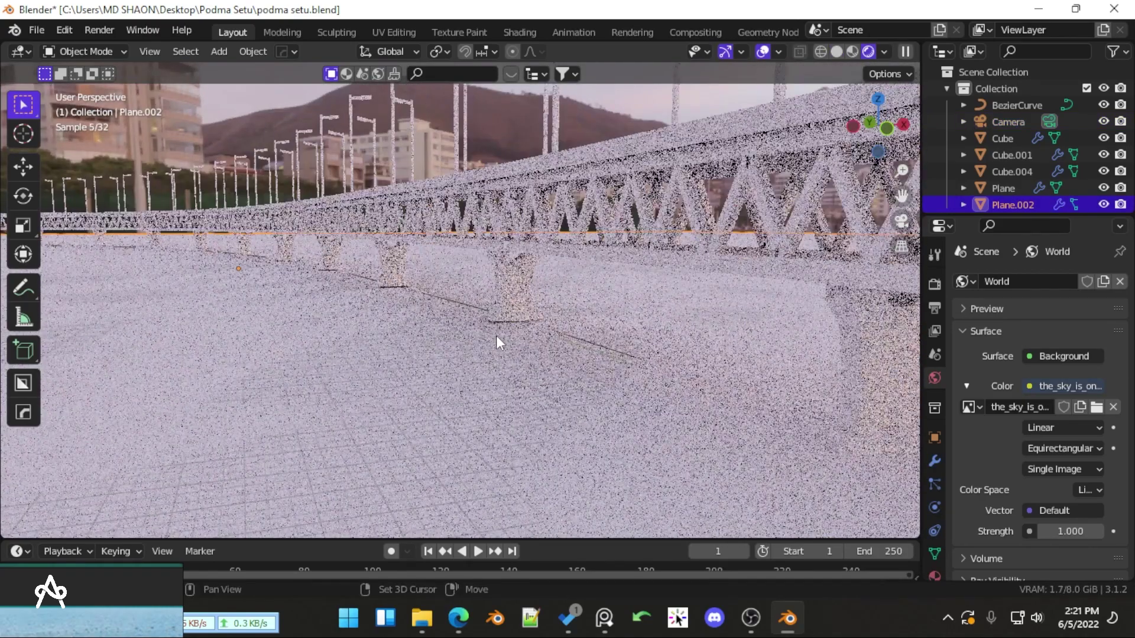
{"action": "scroll", "coordinate": [508, 354], "scroll_direction": "up", "scroll_amount": 3}
{"action": "key", "text": "g"}
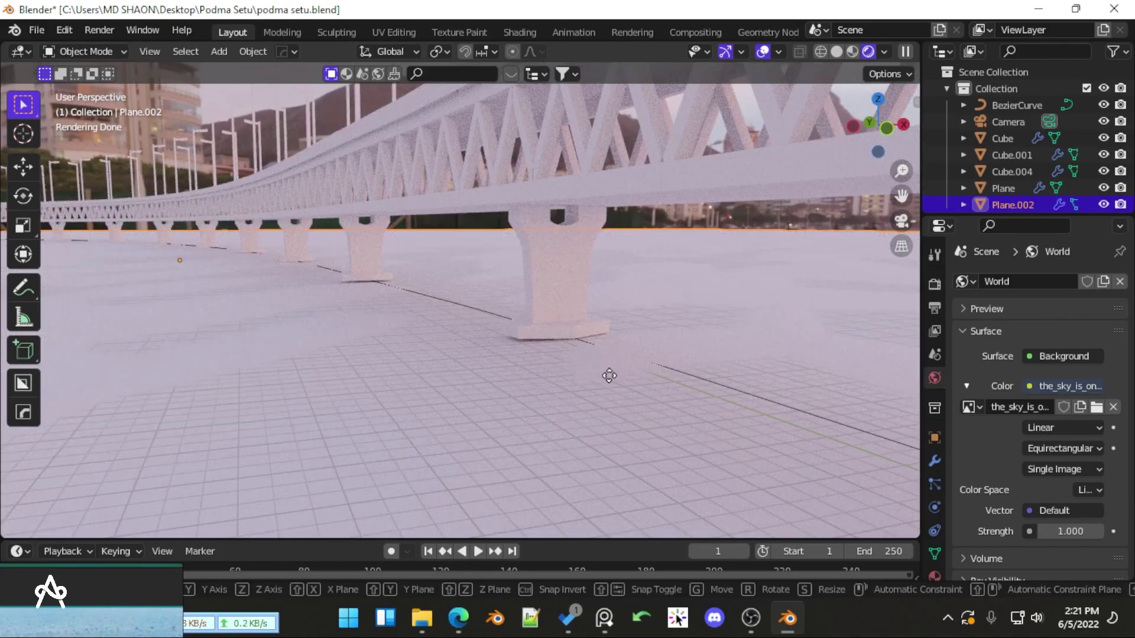
{"action": "key", "text": "z"}
{"action": "left_click", "coordinate": [609, 374]}
{"action": "scroll", "coordinate": [607, 370], "scroll_direction": "down", "scroll_amount": 3}
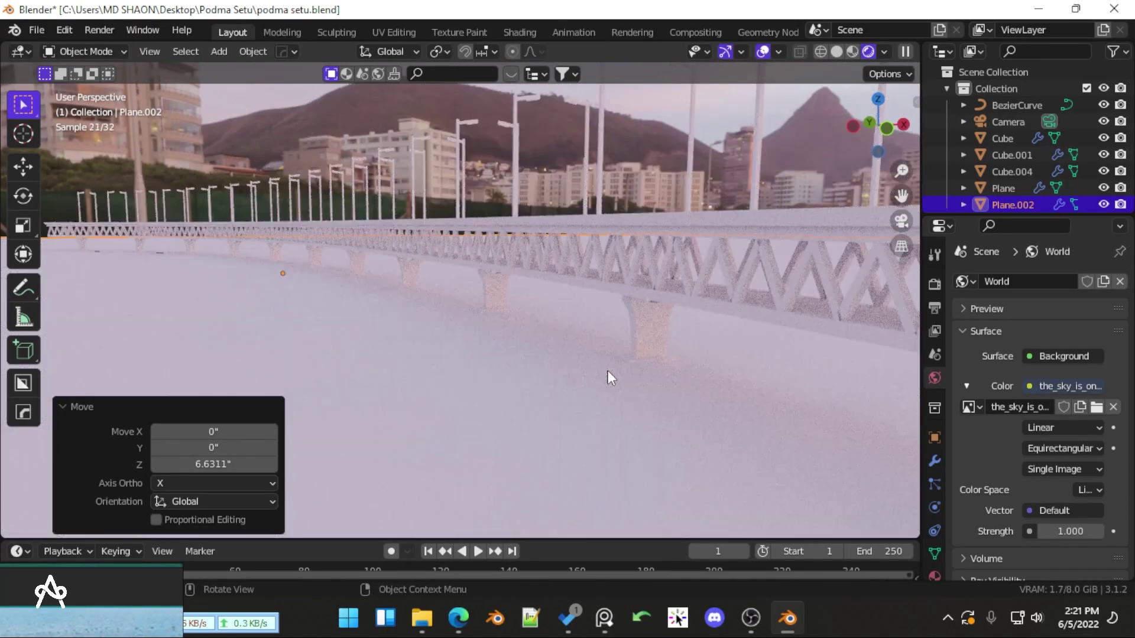
{"action": "key", "text": "z"}
{"action": "left_click", "coordinate": [561, 350]}
Give the bridge deck Plane a new material named Road
{"action": "scroll", "coordinate": [619, 355], "scroll_direction": "up", "scroll_amount": 5}
{"action": "left_click", "coordinate": [486, 370]}
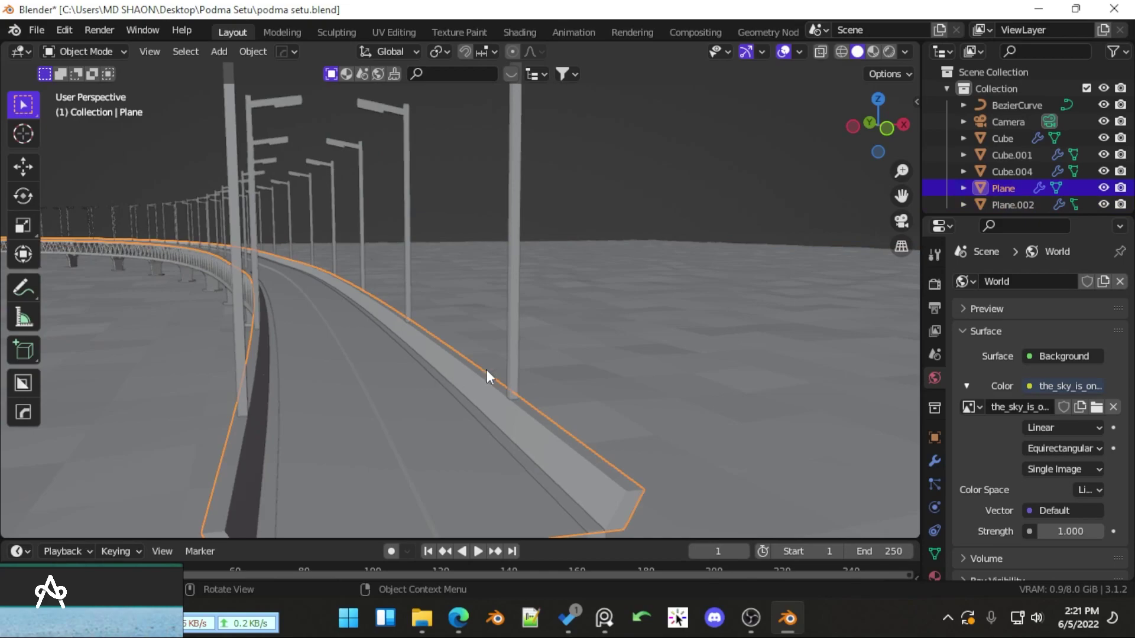
{"action": "scroll", "coordinate": [540, 367], "scroll_direction": "down", "scroll_amount": 6}
{"action": "scroll", "coordinate": [875, 517], "scroll_direction": "up", "scroll_amount": 2}
{"action": "left_click", "coordinate": [934, 576]}
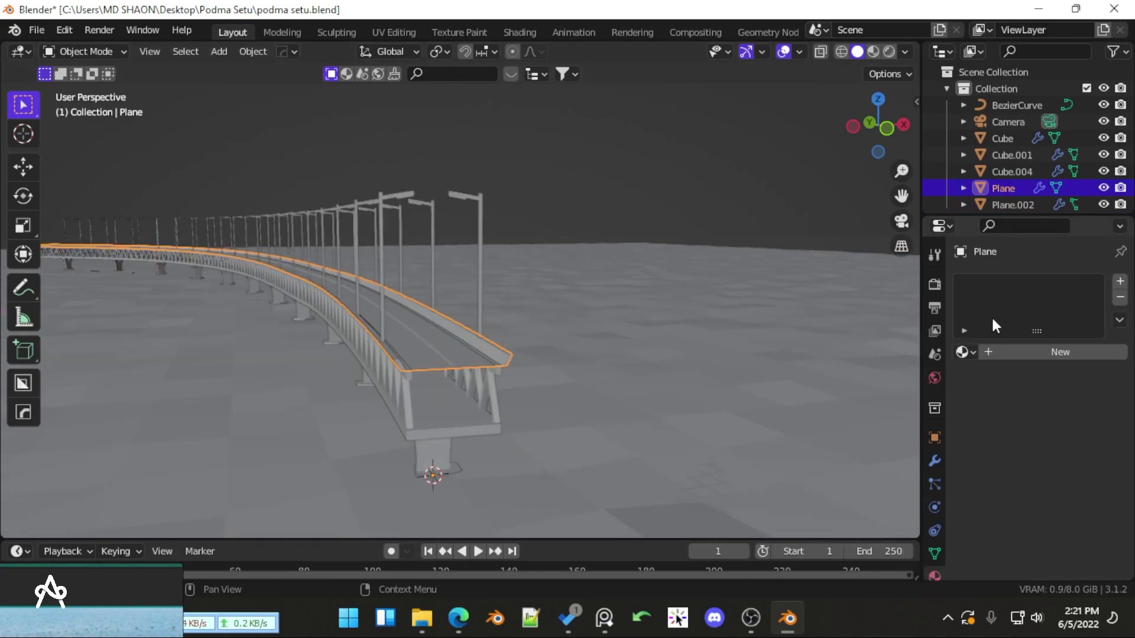
{"action": "left_click", "coordinate": [1036, 355]}
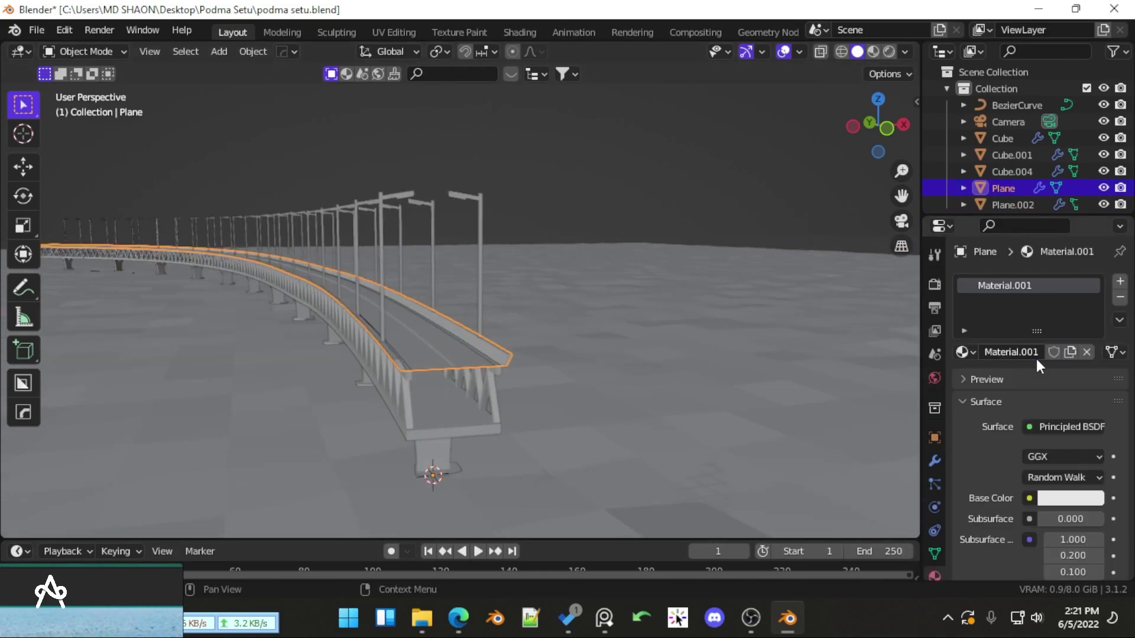
{"action": "double_click", "coordinate": [1016, 284]}
{"action": "type", "text": "Road"}
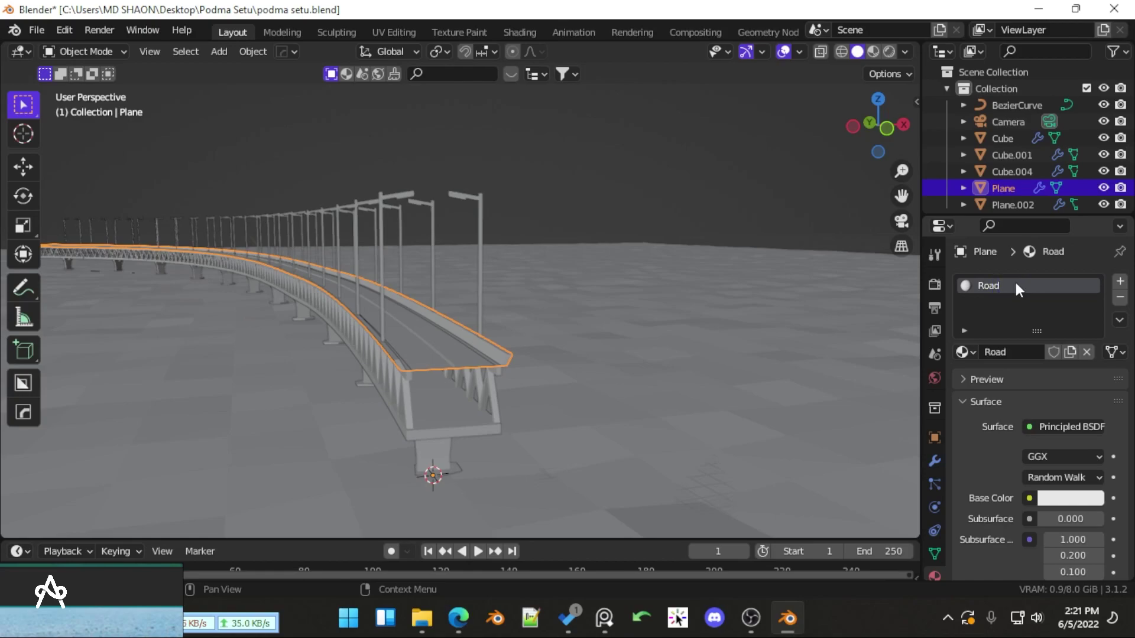
{"action": "left_click", "coordinate": [1070, 498]}
In a top-down edit view, face-select the road's middle and left face columns
{"action": "key", "text": "Tab"}
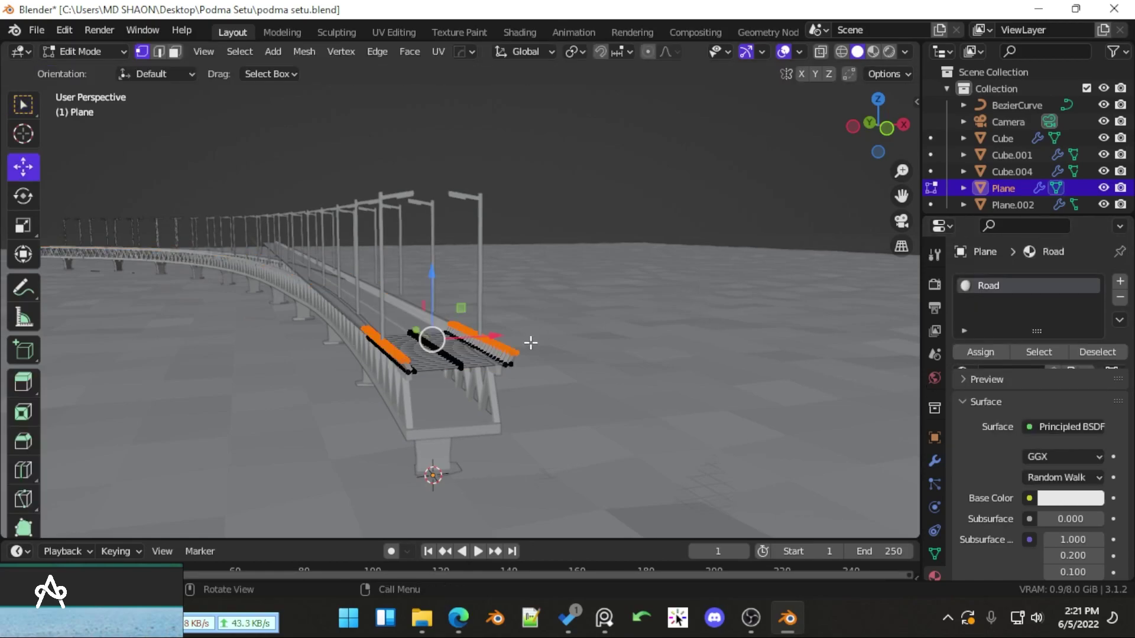
{"action": "key", "text": "KP_Decimal"}
{"action": "key", "text": "KP_5"}
{"action": "key", "text": "KP_7"}
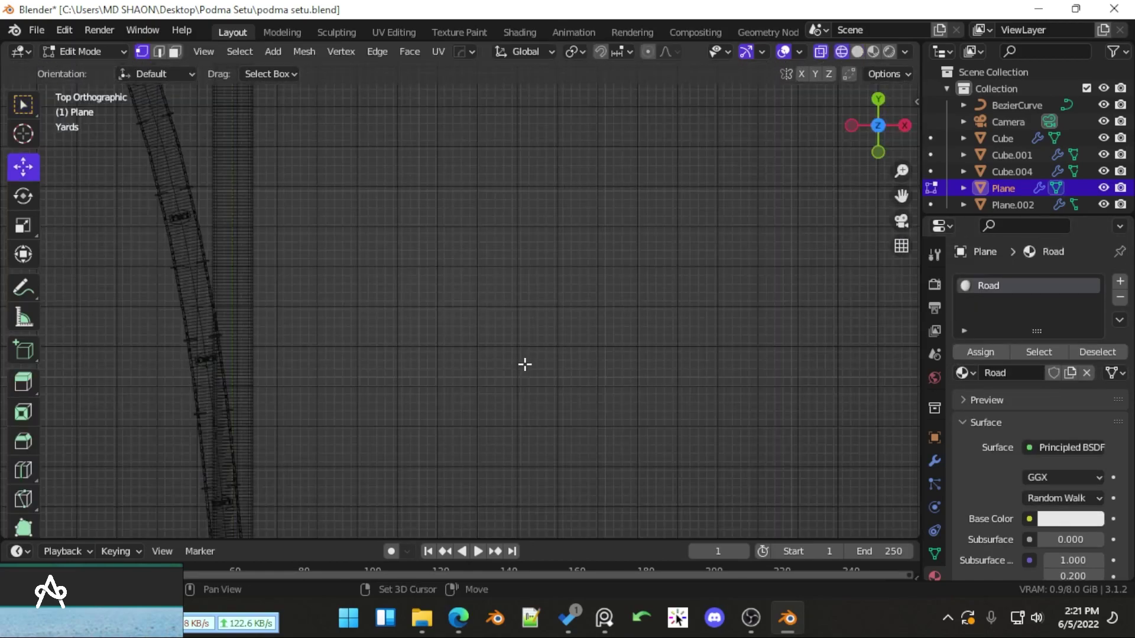
{"action": "middle_click_drag", "start_coordinate": [525, 365], "coordinate": [682, 205], "text": "shift"}
{"action": "scroll", "coordinate": [587, 284], "scroll_direction": "up", "scroll_amount": 4}
{"action": "middle_click_drag", "start_coordinate": [548, 332], "coordinate": [545, 297], "text": "shift"}
{"action": "scroll", "coordinate": [563, 264], "scroll_direction": "up", "scroll_amount": 10}
{"action": "key", "text": "3"}
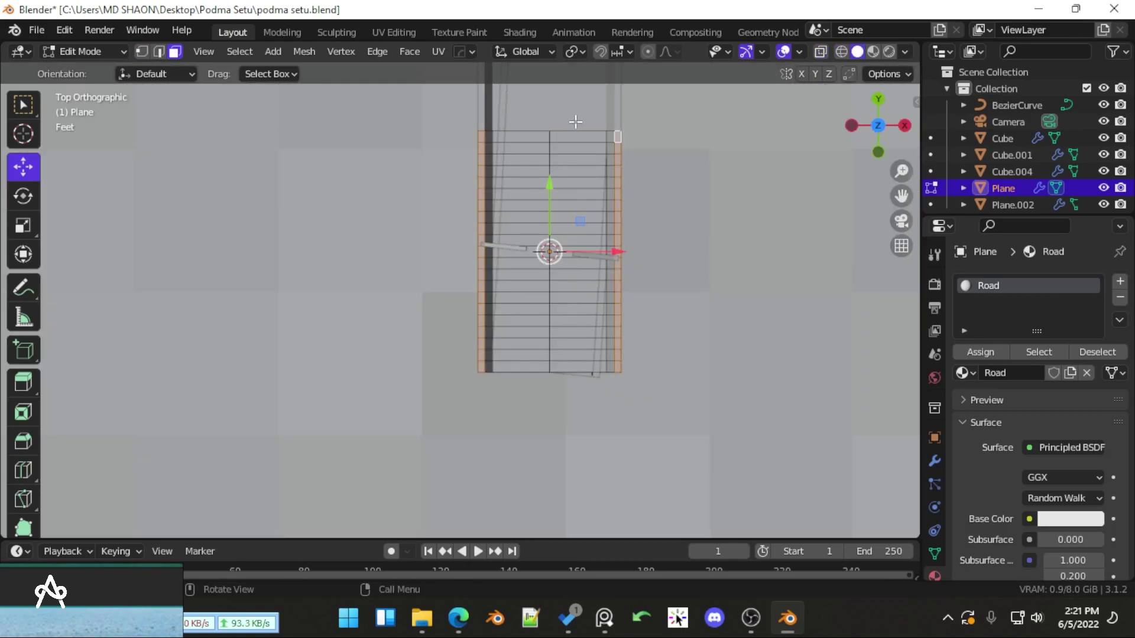
{"action": "left_click_drag", "start_coordinate": [575, 122], "coordinate": [585, 408]}
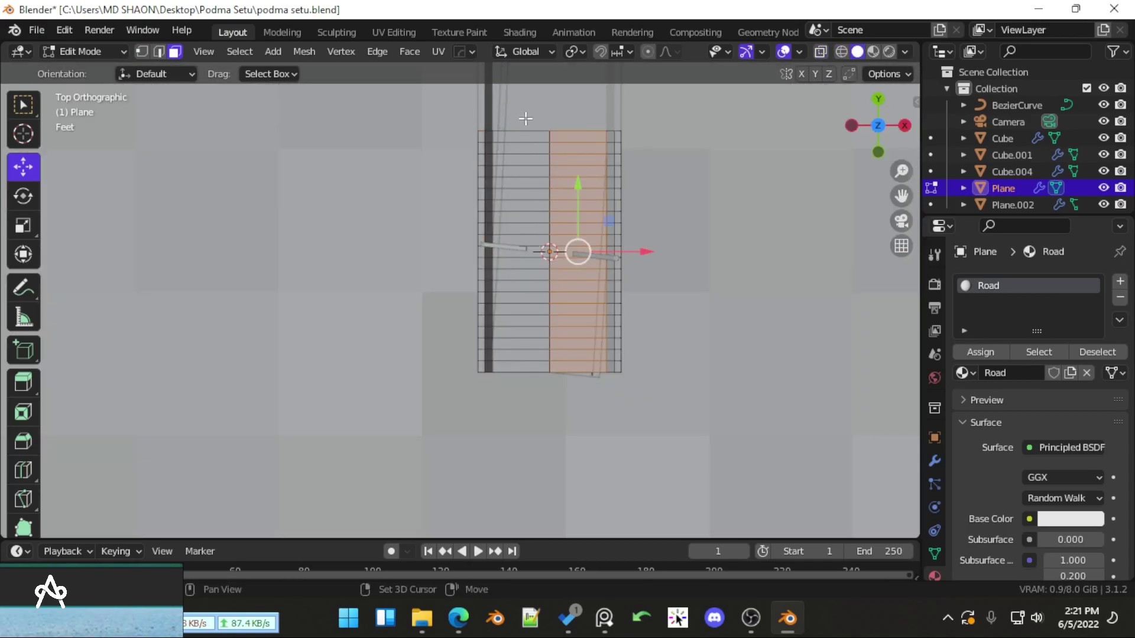
{"action": "left_click_drag", "start_coordinate": [525, 118], "coordinate": [593, 426]}
Assign a new near-black Material.001 to the selected faces and view it rendered
{"action": "left_click", "coordinate": [1120, 282]}
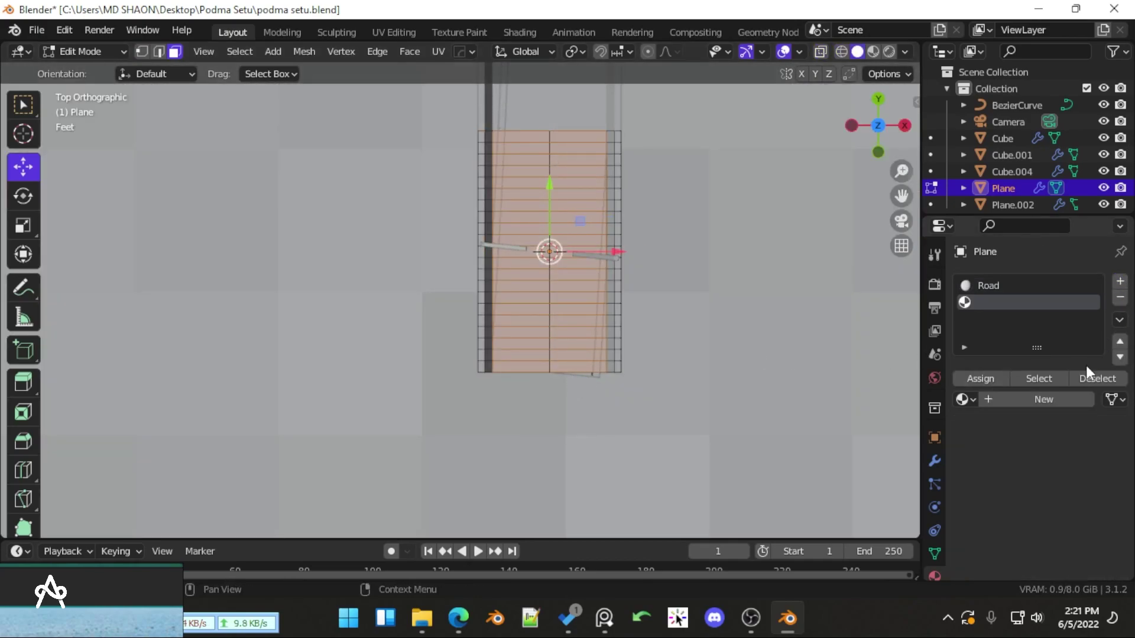
{"action": "left_click", "coordinate": [1046, 398]}
{"action": "left_click", "coordinate": [1069, 543]}
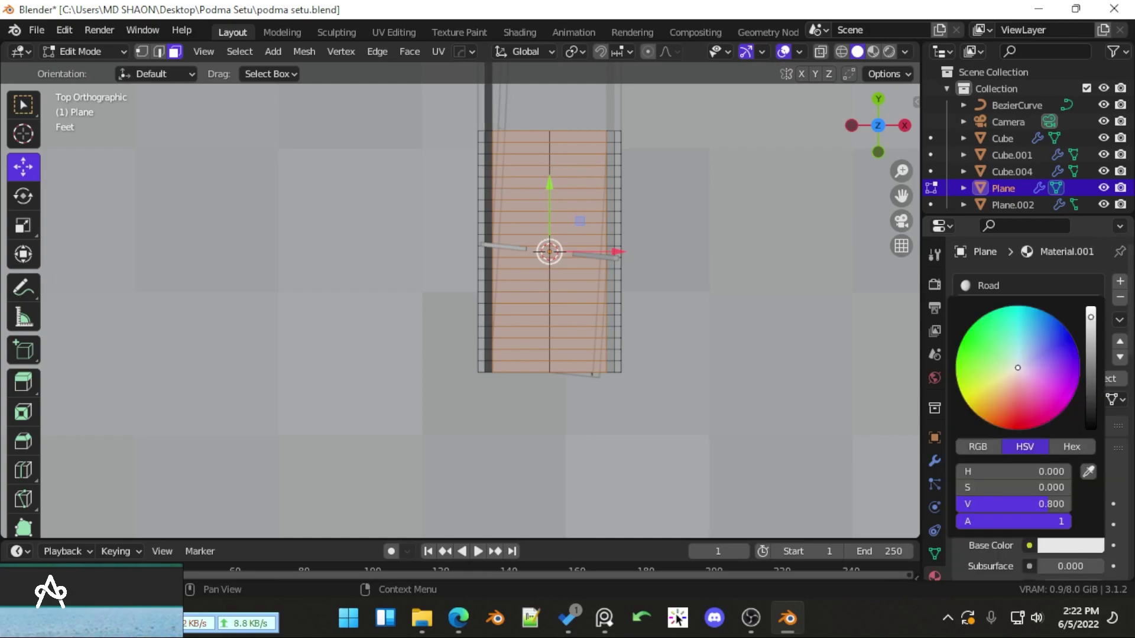
{"action": "left_click_drag", "start_coordinate": [1014, 504], "coordinate": [970, 504]}
{"action": "left_click", "coordinate": [982, 378]}
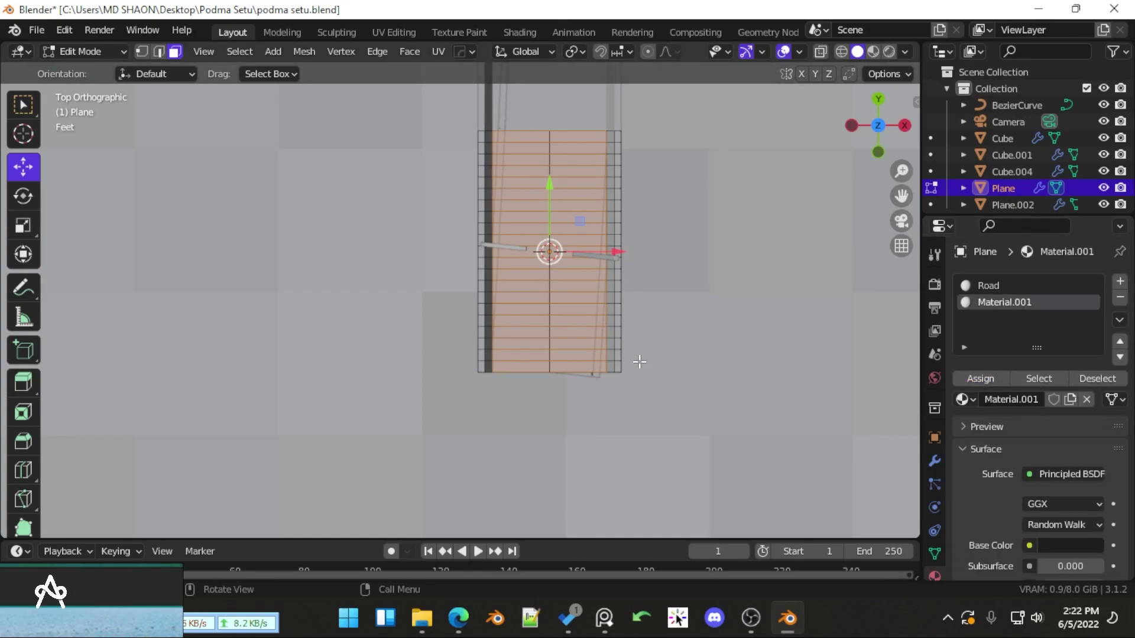
{"action": "key", "text": "z"}
{"action": "left_click", "coordinate": [613, 178]}
{"action": "key", "text": "Tab"}
{"action": "middle_click_drag", "start_coordinate": [605, 270], "coordinate": [457, 373]}
Give the truss Cube a new material with Metallic 1.0 and roughness 0.204
{"action": "left_click", "coordinate": [438, 361]}
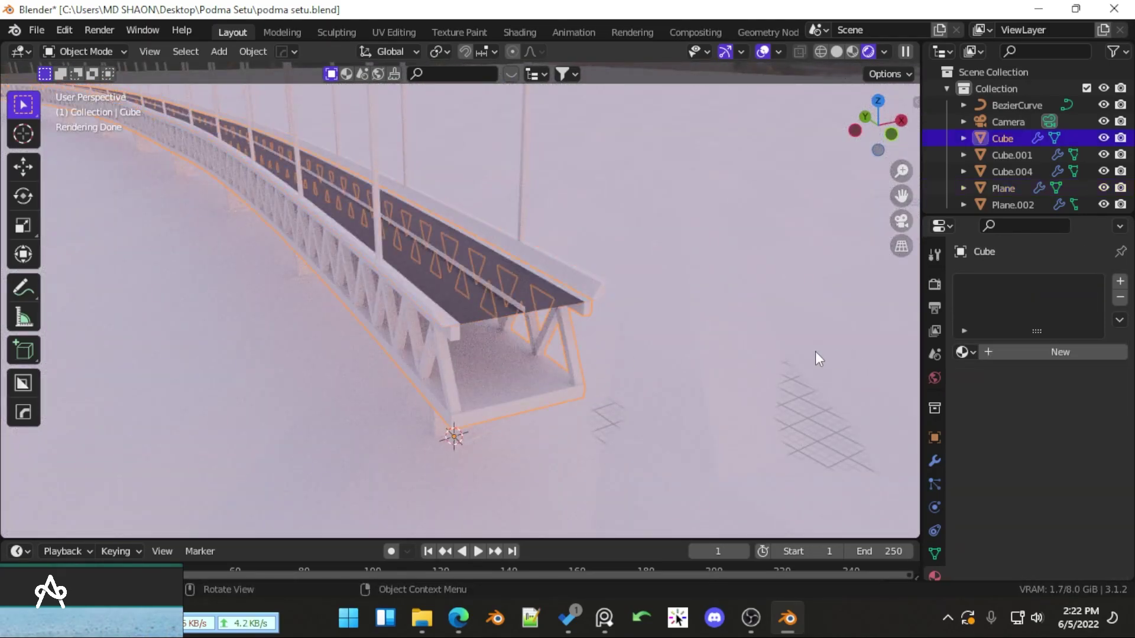
{"action": "left_click", "coordinate": [1061, 353]}
{"action": "scroll", "coordinate": [1076, 455], "scroll_direction": "down", "scroll_amount": 5}
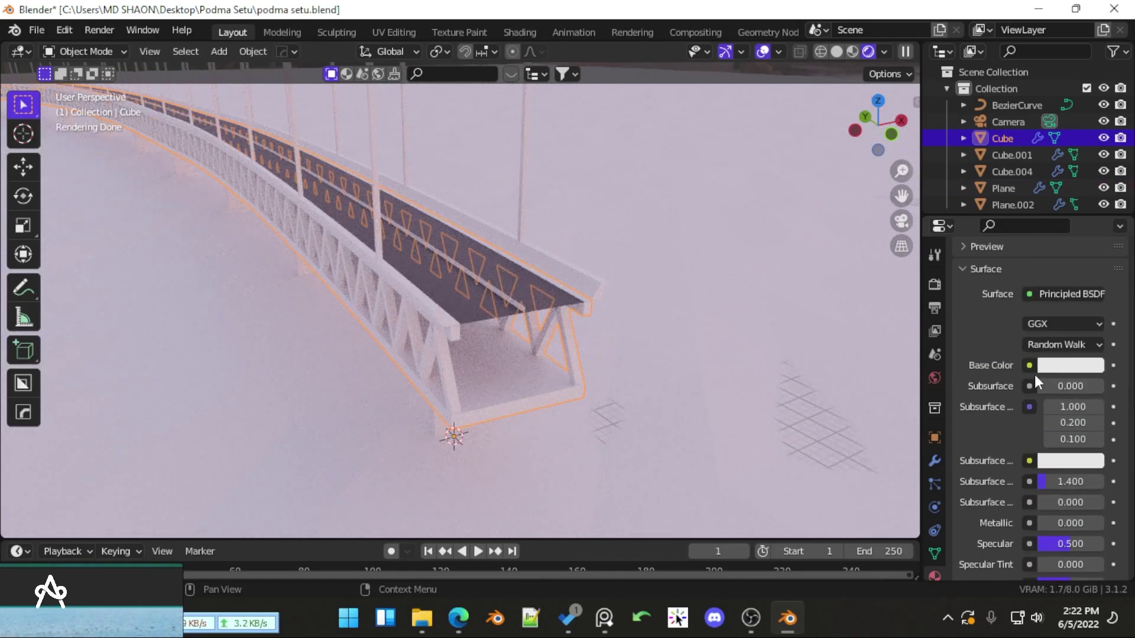
{"action": "scroll", "coordinate": [1074, 438], "scroll_direction": "down", "scroll_amount": 1}
{"action": "left_click_drag", "start_coordinate": [1059, 456], "coordinate": [1104, 457]}
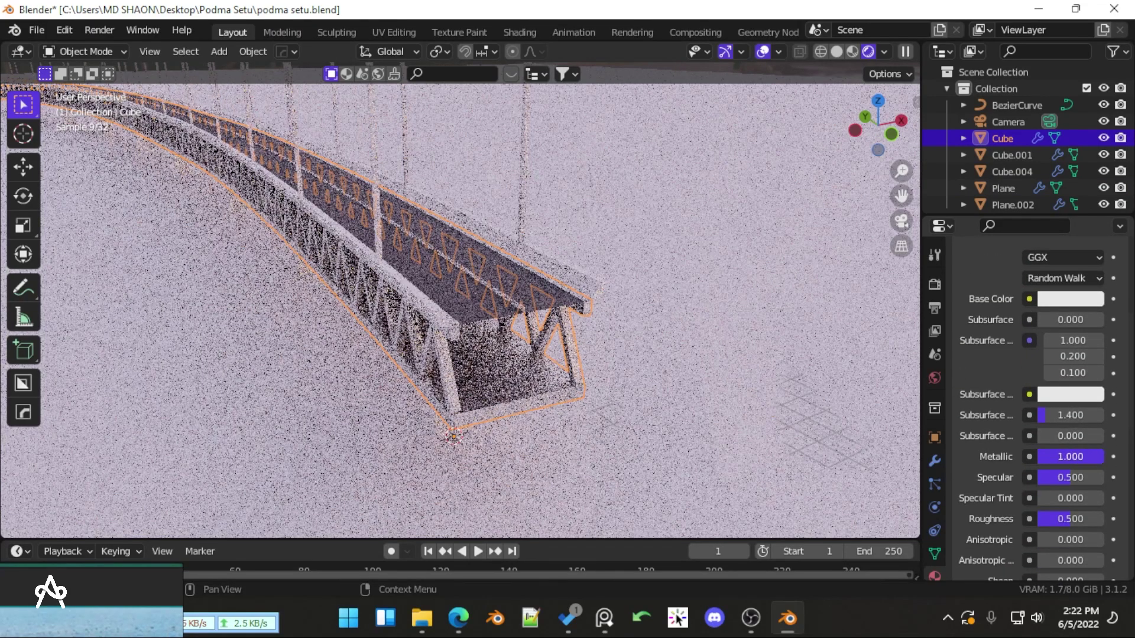
{"action": "scroll", "coordinate": [602, 394], "scroll_direction": "up", "scroll_amount": 3}
{"action": "middle_click_drag", "start_coordinate": [602, 388], "coordinate": [572, 337]}
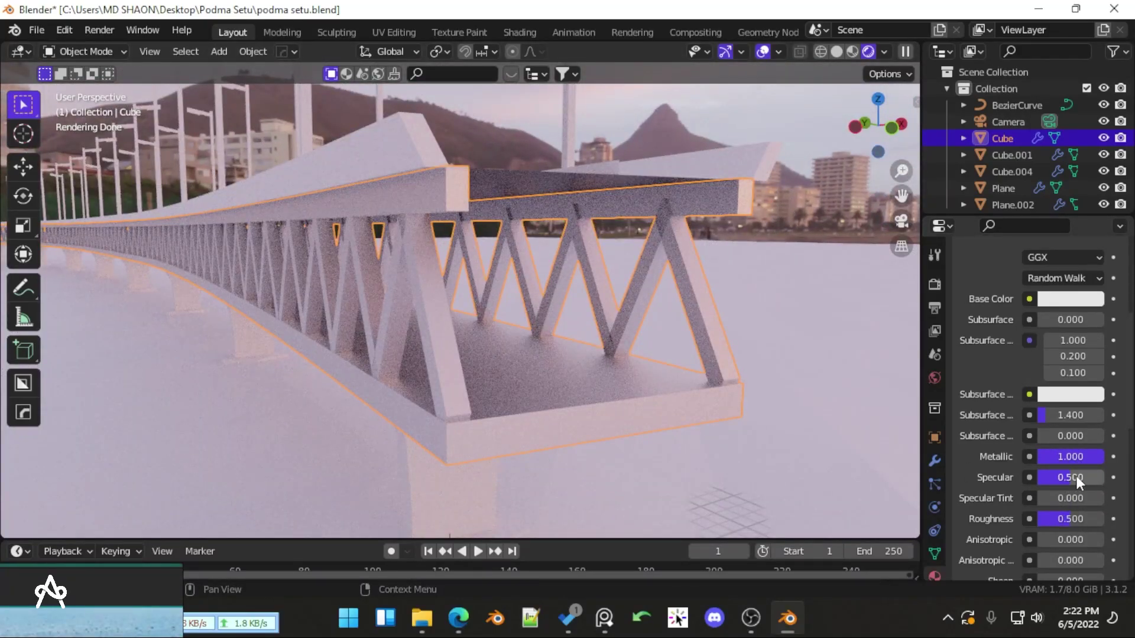
{"action": "left_click_drag", "start_coordinate": [1070, 519], "coordinate": [1050, 519]}
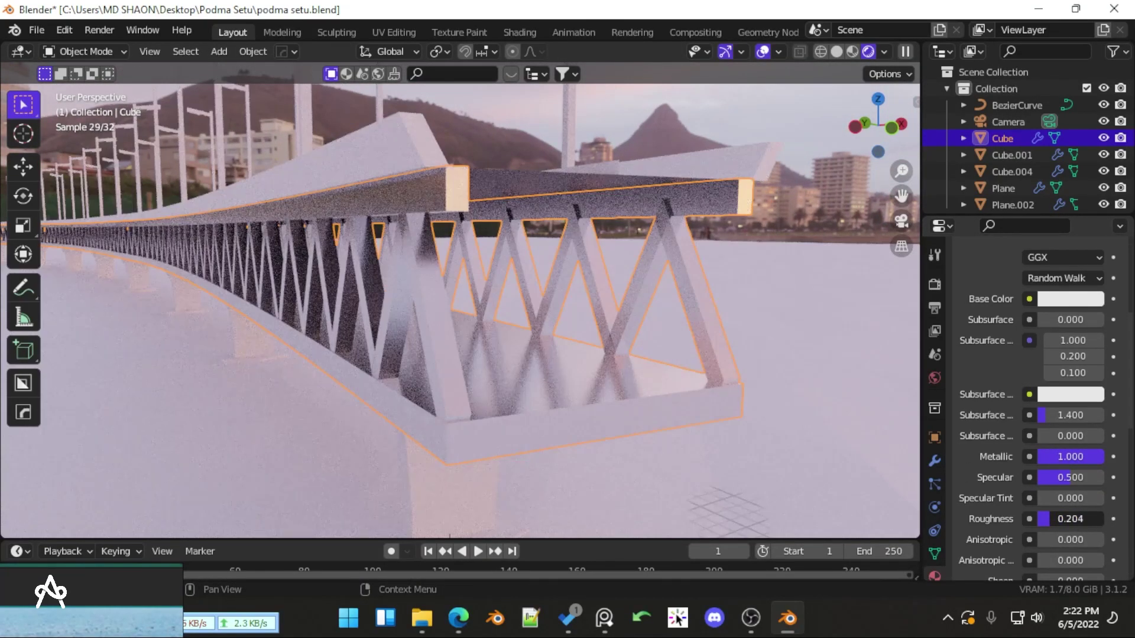
{"action": "middle_click_drag", "start_coordinate": [474, 354], "coordinate": [452, 346]}
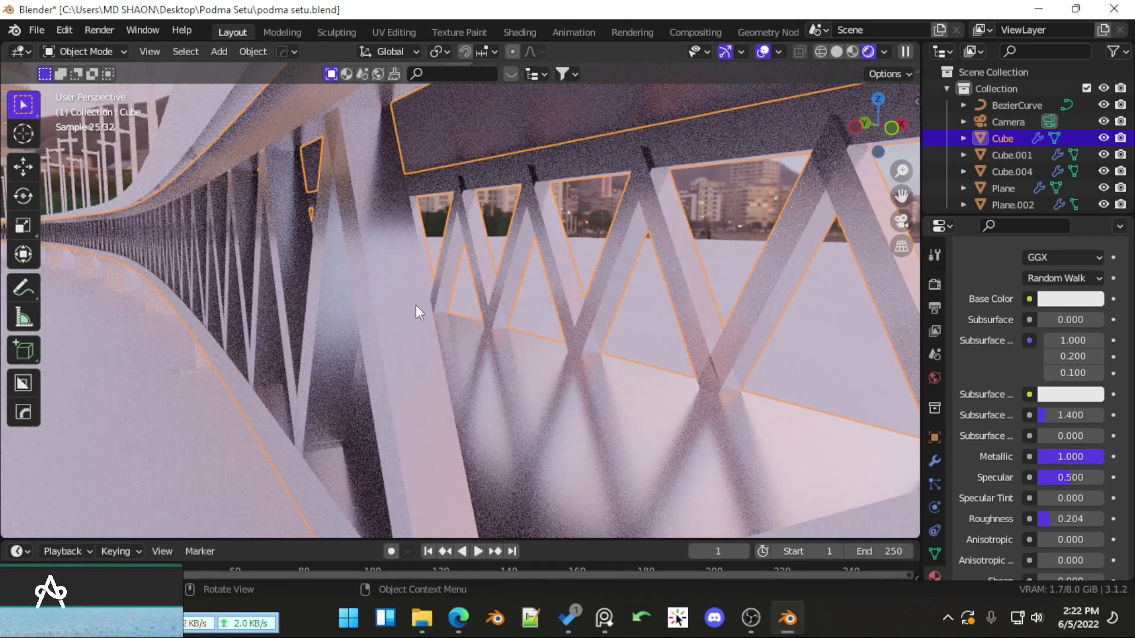
{"action": "middle_click_drag", "start_coordinate": [615, 355], "coordinate": [668, 346]}
{"action": "scroll", "coordinate": [1028, 331], "scroll_direction": "up", "scroll_amount": 5}
{"action": "scroll", "coordinate": [1059, 343], "scroll_direction": "up", "scroll_amount": 2}
Set the truss base colour to a muted grey-green and look through the camera
{"action": "left_click", "coordinate": [1070, 465]}
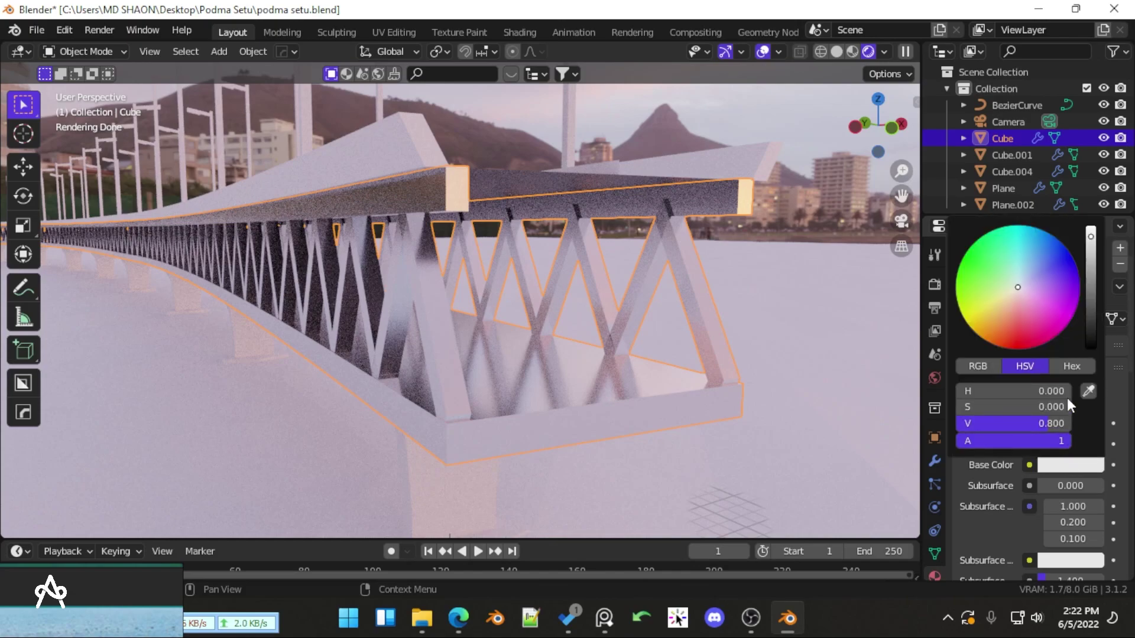
{"action": "left_click_drag", "start_coordinate": [1020, 285], "coordinate": [1013, 284]}
{"action": "left_click_drag", "start_coordinate": [1091, 237], "coordinate": [1091, 263]}
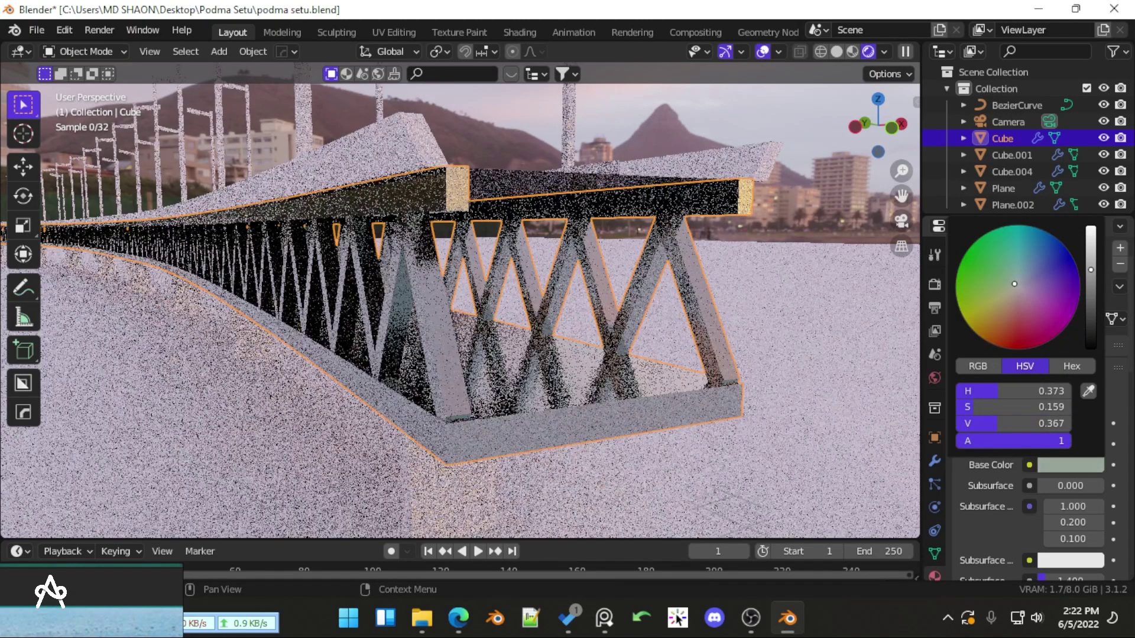
{"action": "scroll", "coordinate": [668, 189], "scroll_direction": "down", "scroll_amount": 5}
{"action": "left_click", "coordinate": [679, 130]}
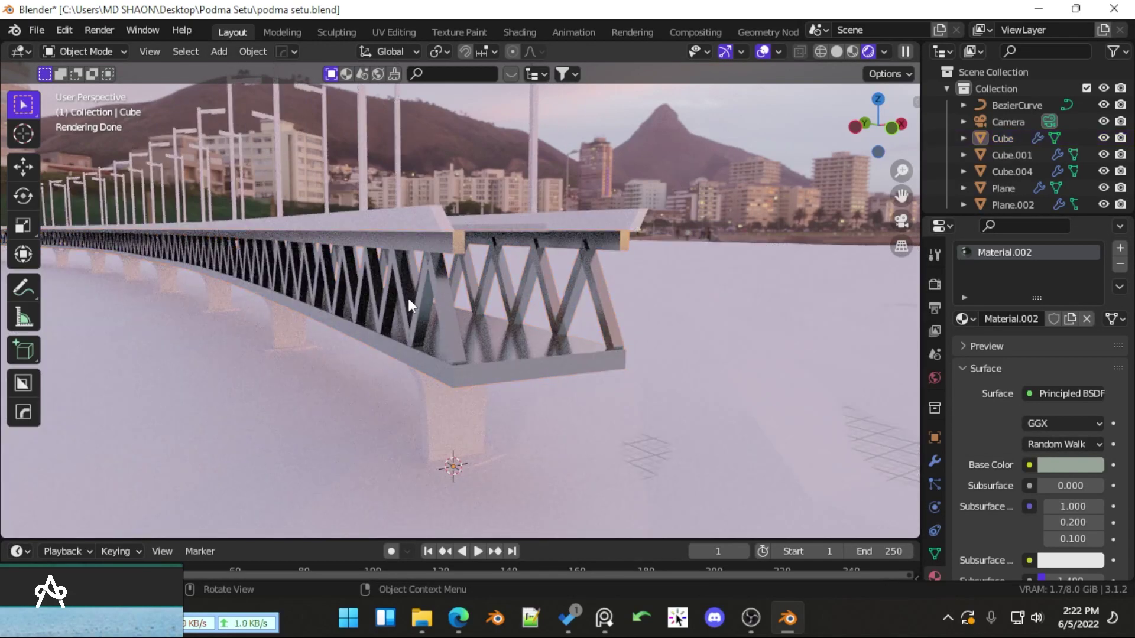
{"action": "key", "text": "KP_0"}
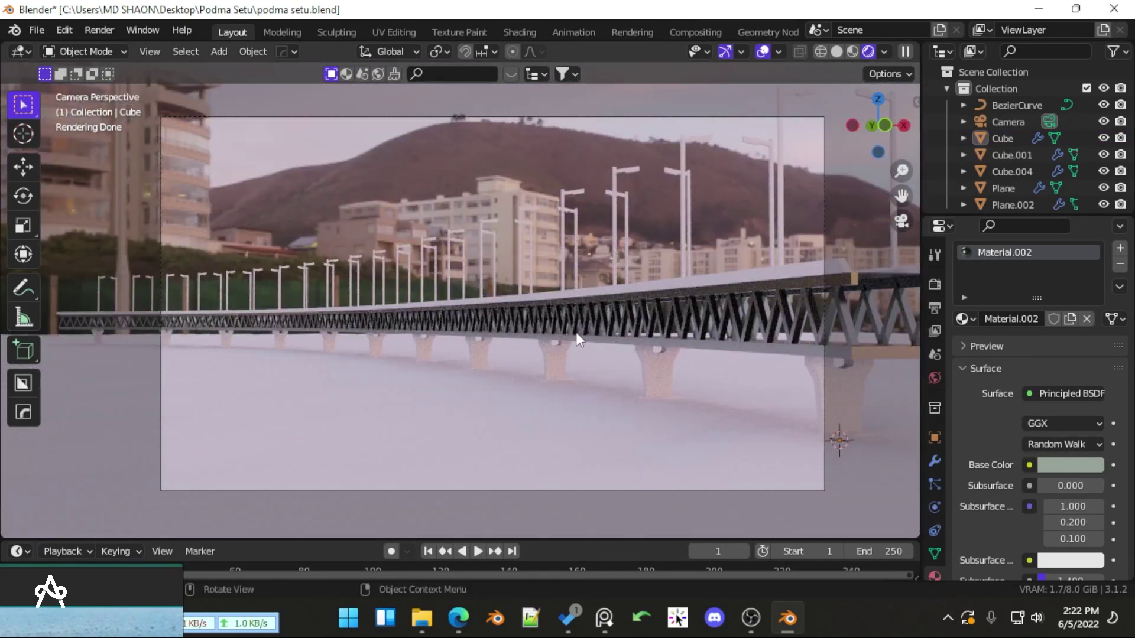
Select the camera and set its focal length to 85 mm
{"action": "left_click", "coordinate": [712, 118]}
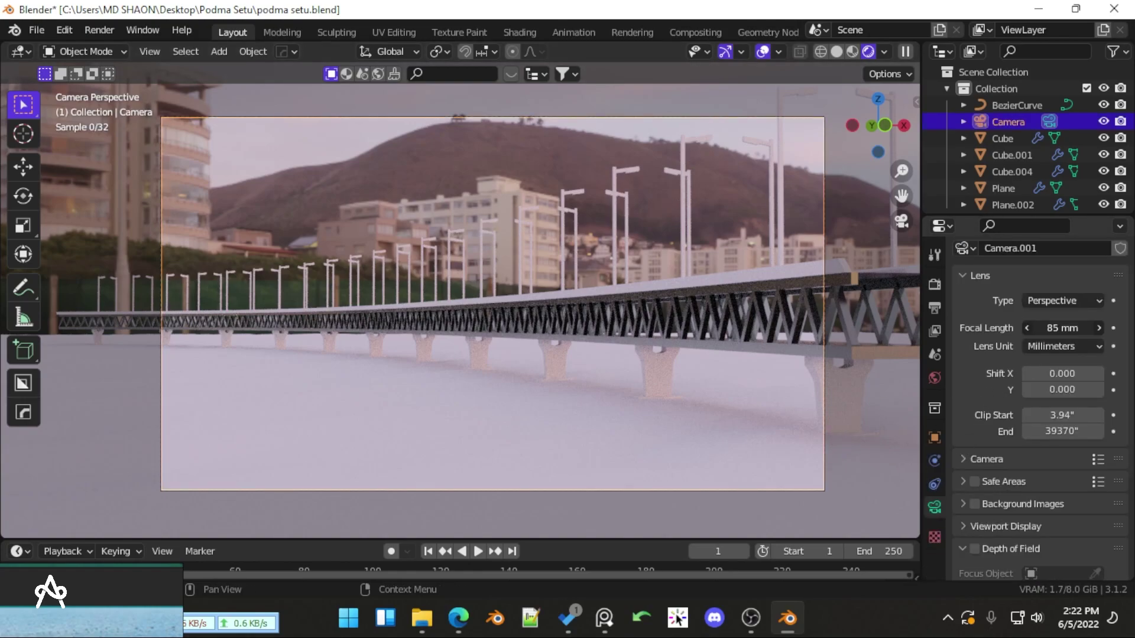
{"action": "left_click_drag", "start_coordinate": [1063, 328], "coordinate": [1086, 327]}
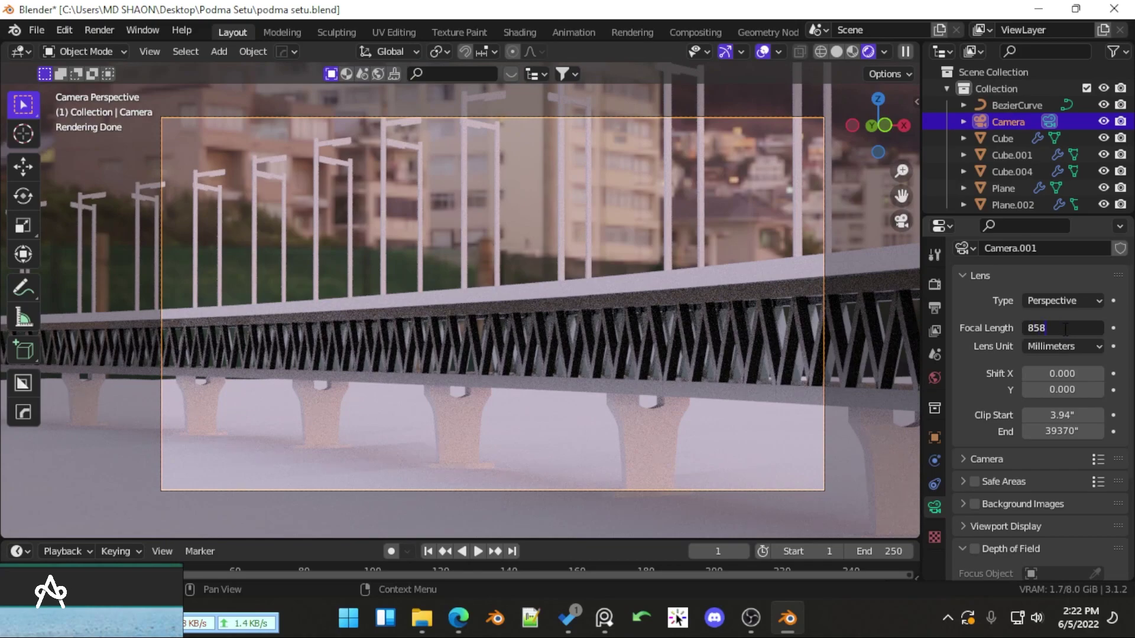
{"action": "key", "text": "BackSpace"}
{"action": "key", "text": "Return"}
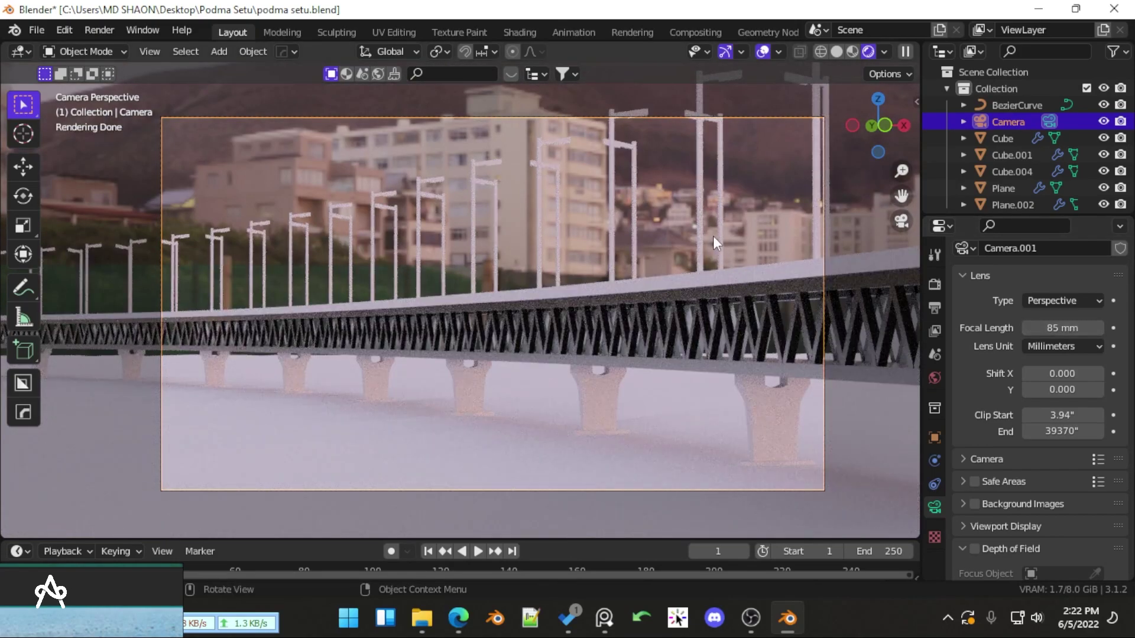
Move the camera closer and lower to reframe the truss span and piers
{"action": "key", "text": "g"}
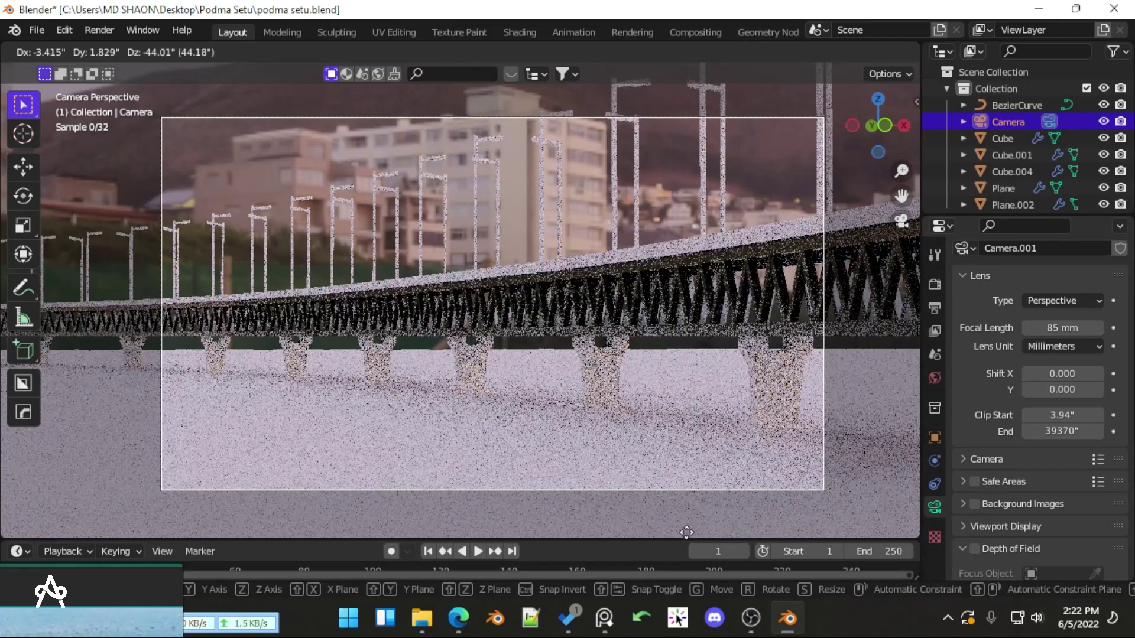
{"action": "left_click", "coordinate": [689, 275]}
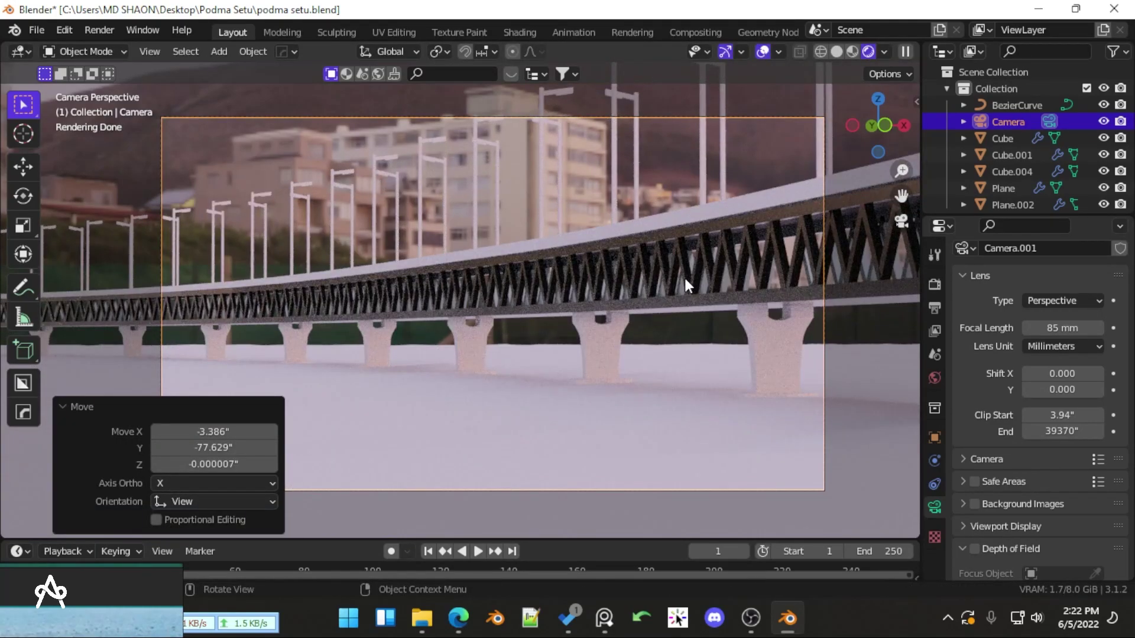
{"action": "middle_click_drag", "start_coordinate": [684, 276], "coordinate": [650, 374]}
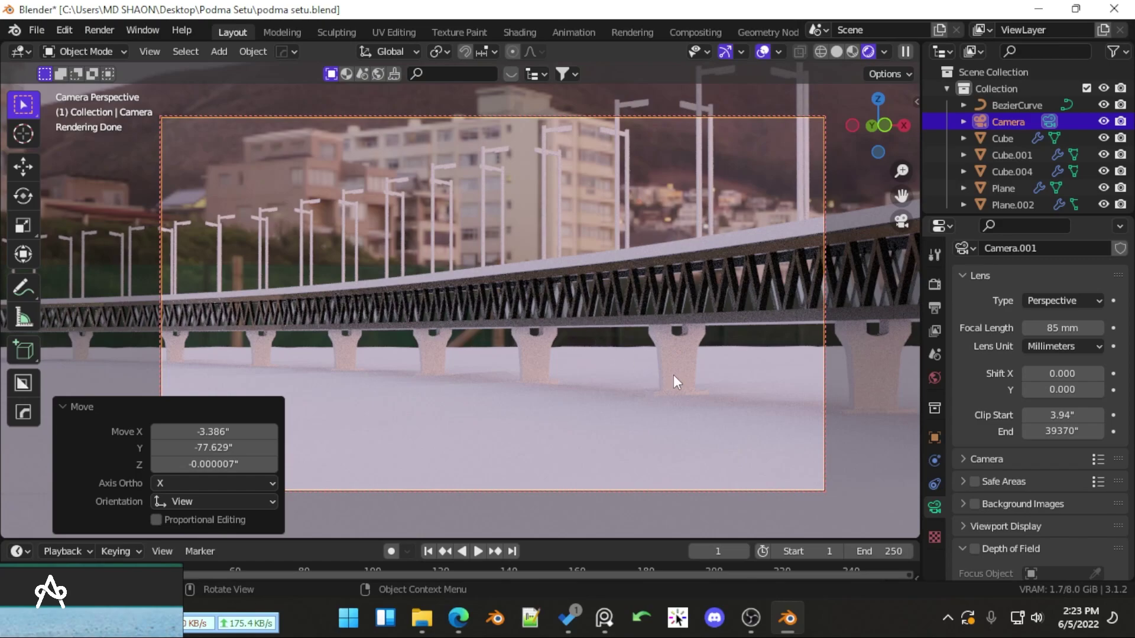
Reframe the camera view and load the blue_lagoon_night HDR as the world background
{"action": "middle_click_drag", "start_coordinate": [682, 388], "coordinate": [561, 420]}
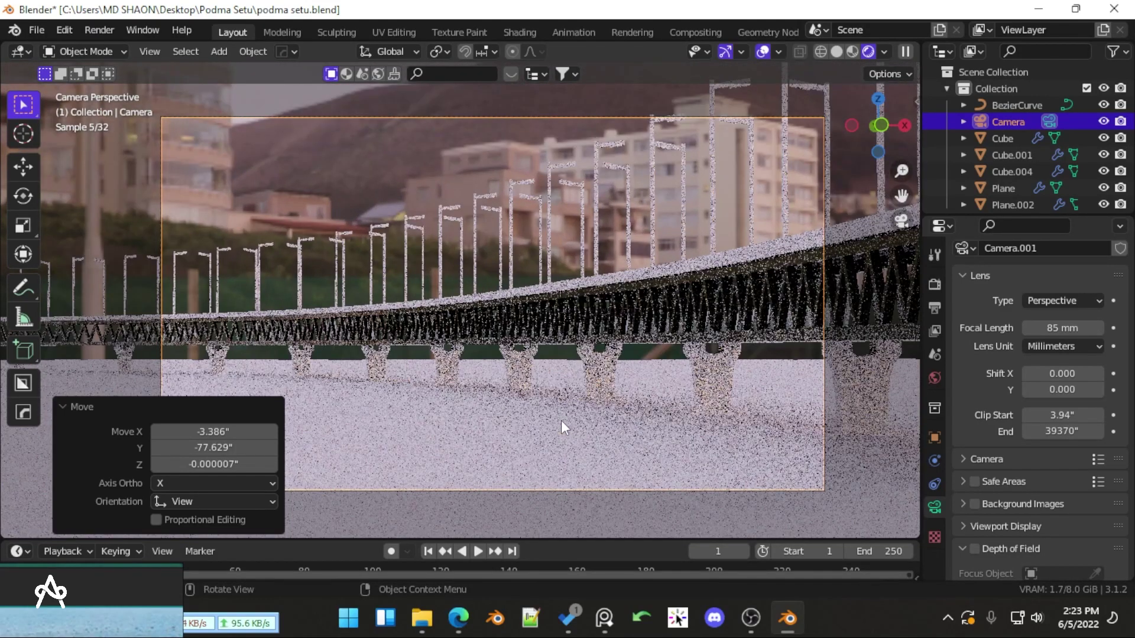
{"action": "left_click", "coordinate": [933, 379]}
{"action": "left_click", "coordinate": [1074, 374]}
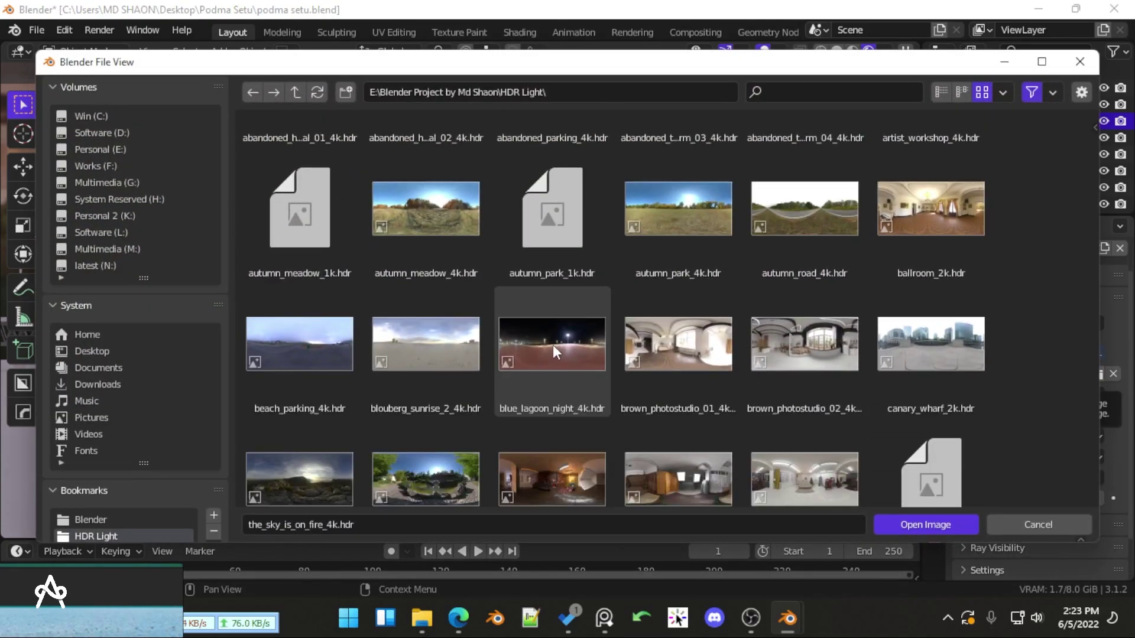
{"action": "double_click", "coordinate": [554, 348]}
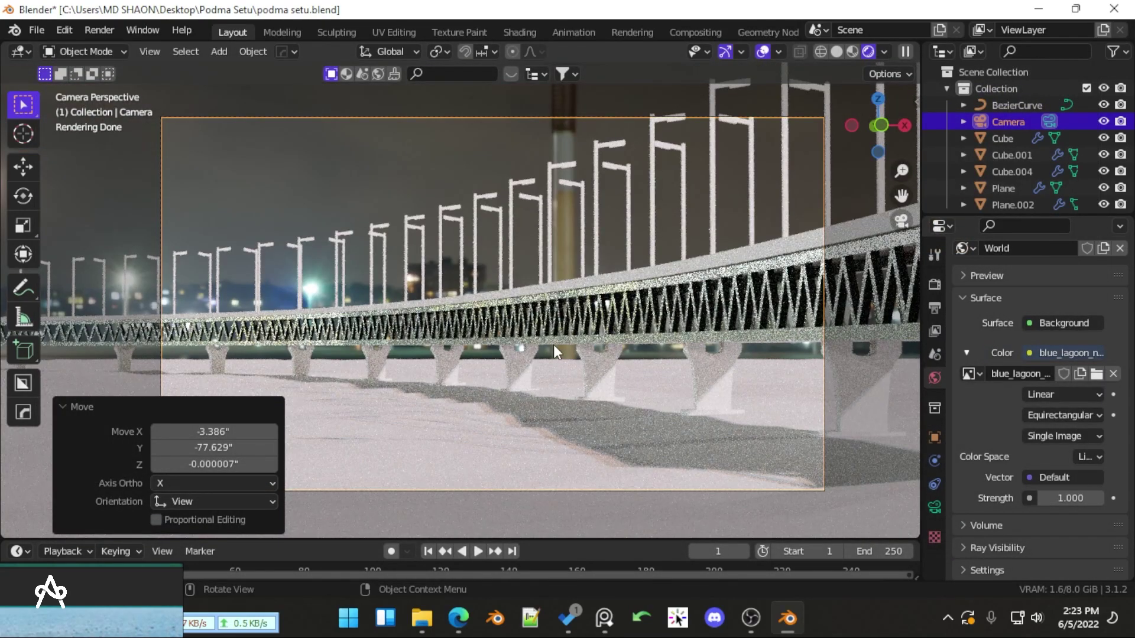
Swap the world HDR for blouberg_sunrise_2_4k.hdr
{"action": "left_click", "coordinate": [1096, 373]}
{"action": "scroll", "coordinate": [585, 366], "scroll_direction": "down", "scroll_amount": 2}
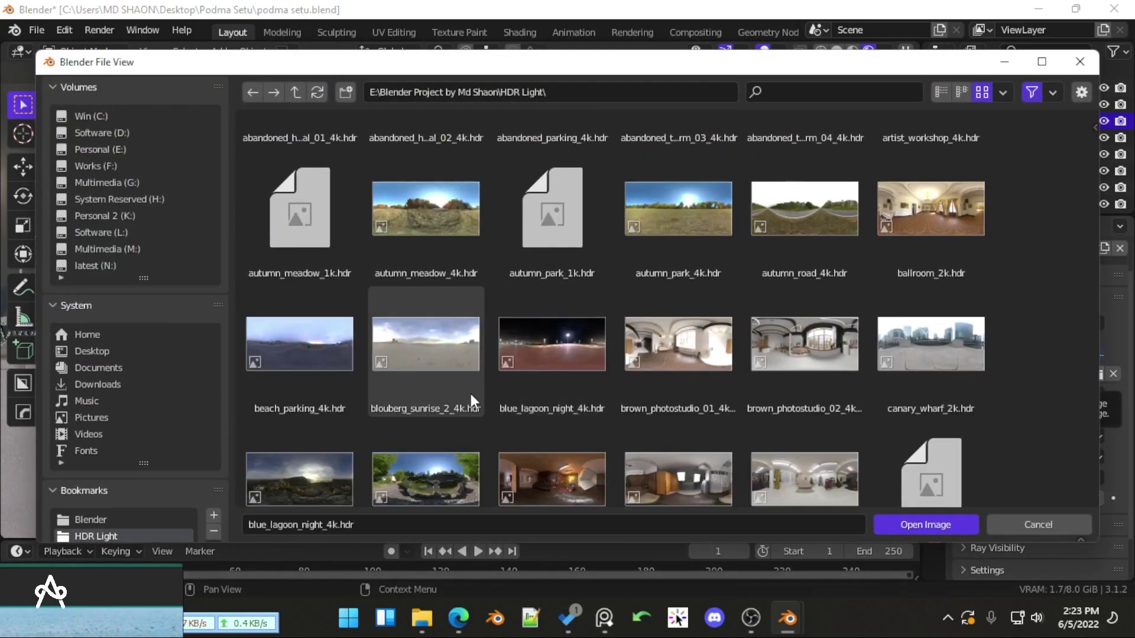
{"action": "double_click", "coordinate": [442, 371]}
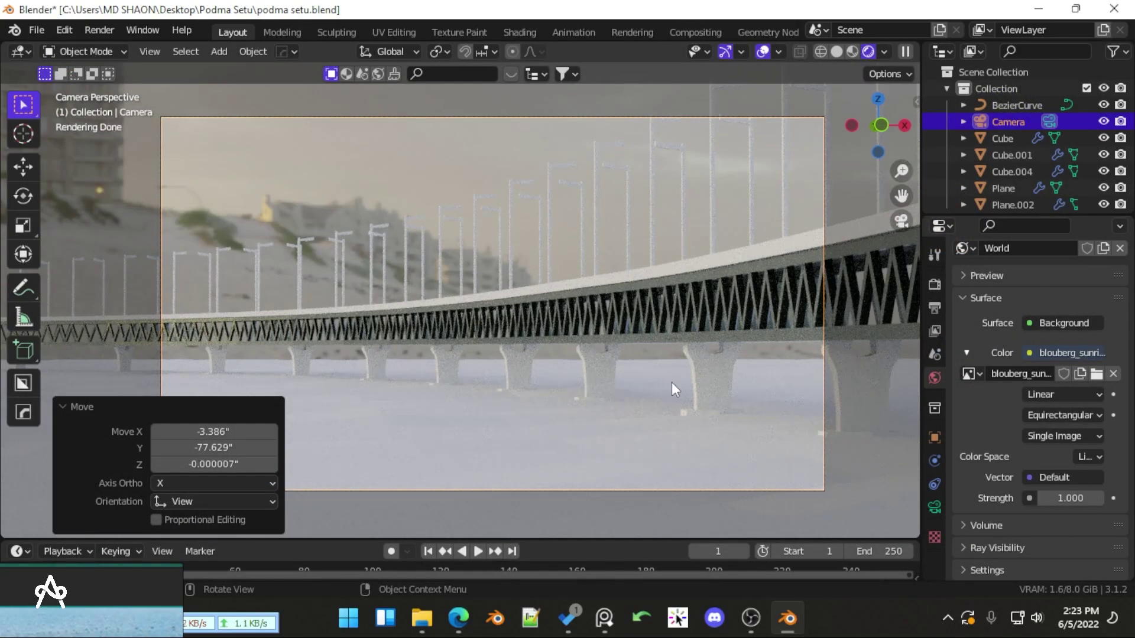
Drive the world colour with a Hosek / Wilkie Sky Texture and adjust its sun direction
{"action": "left_click", "coordinate": [1027, 354]}
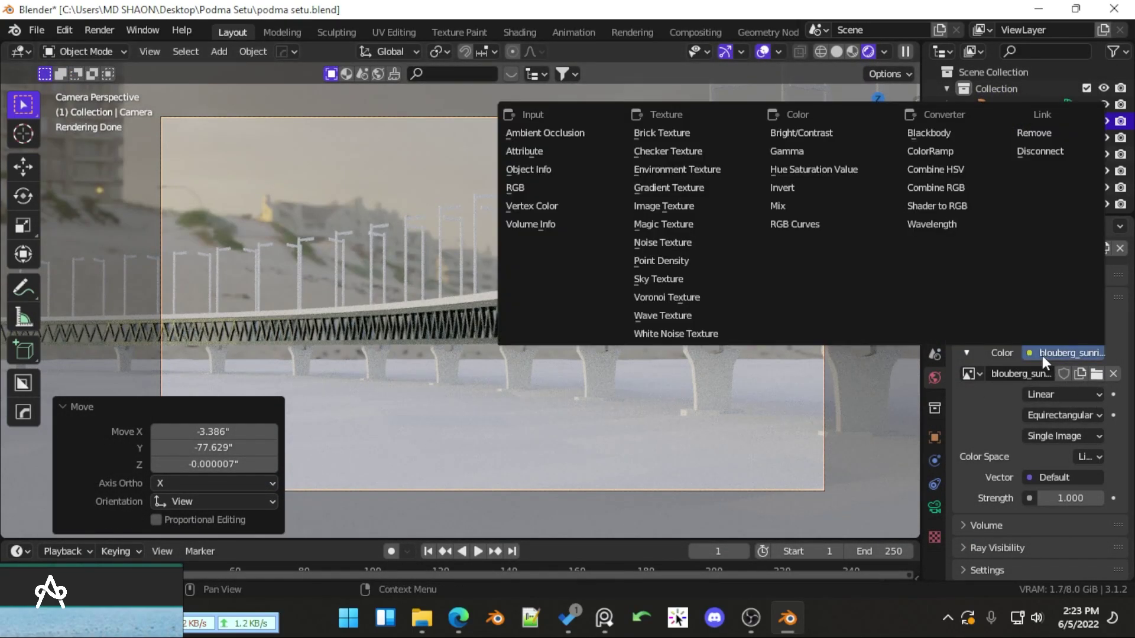
{"action": "left_click", "coordinate": [666, 278]}
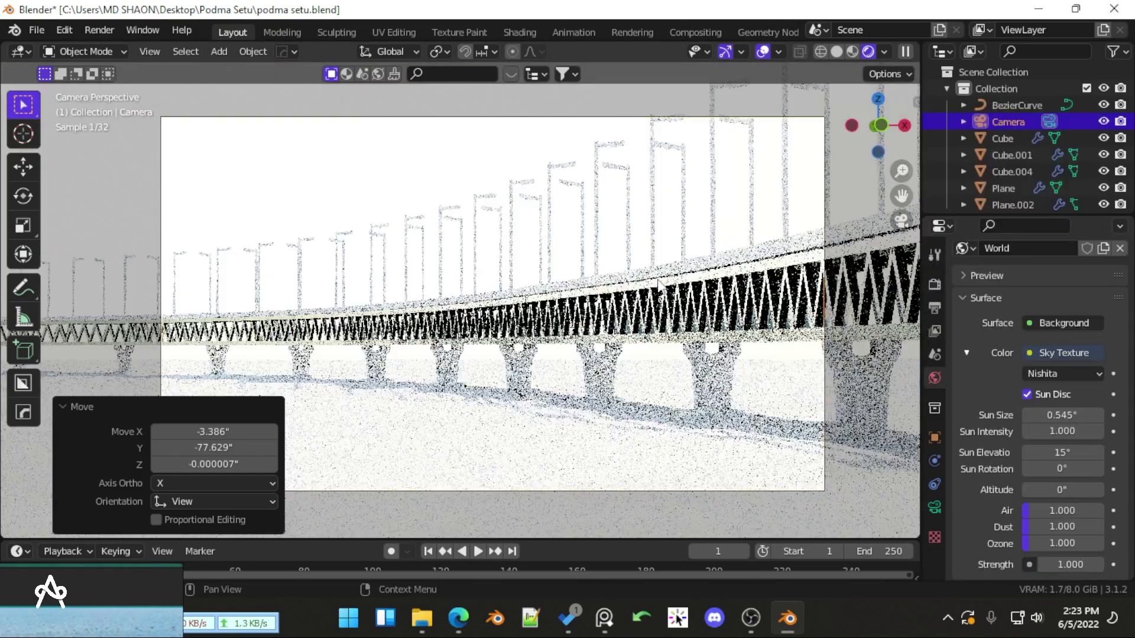
{"action": "left_click", "coordinate": [1063, 373]}
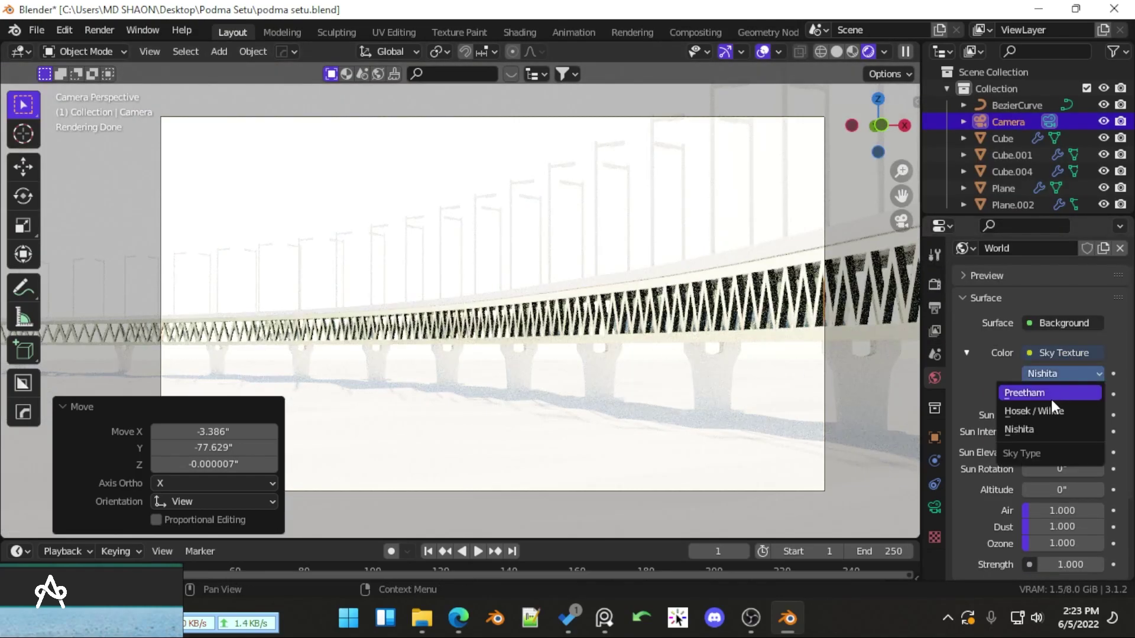
{"action": "left_click", "coordinate": [1044, 411]}
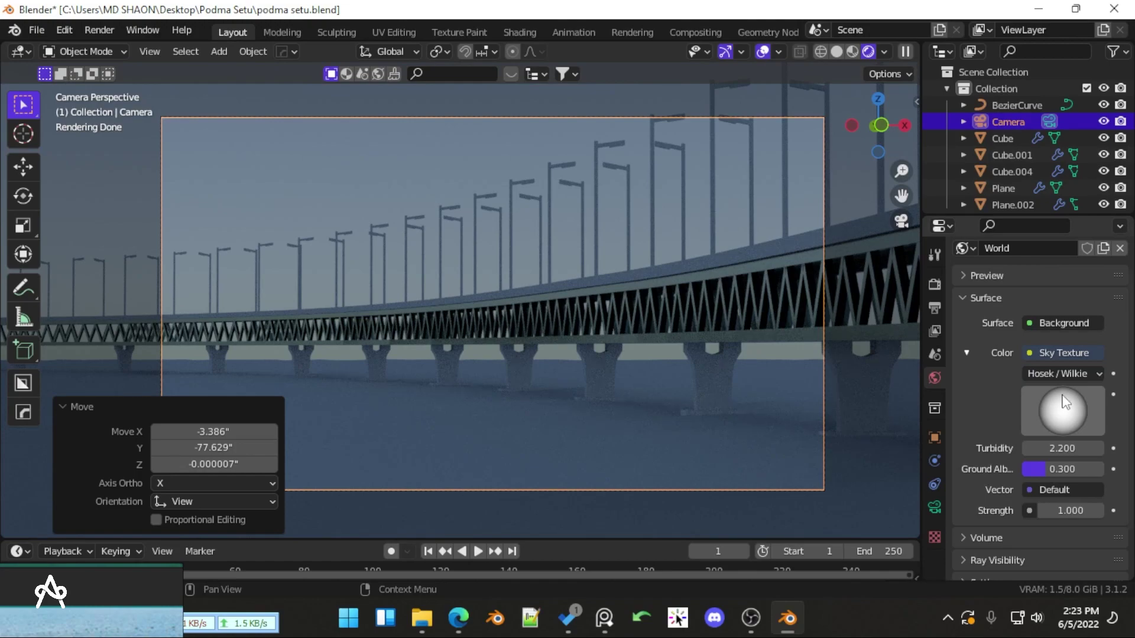
{"action": "mouse_move", "coordinate": [1059, 393]}
{"action": "left_mouse_down"}
{"action": "mouse_move", "coordinate": [1079, 414]}
{"action": "mouse_move", "coordinate": [1056, 421]}
{"action": "left_mouse_up"}
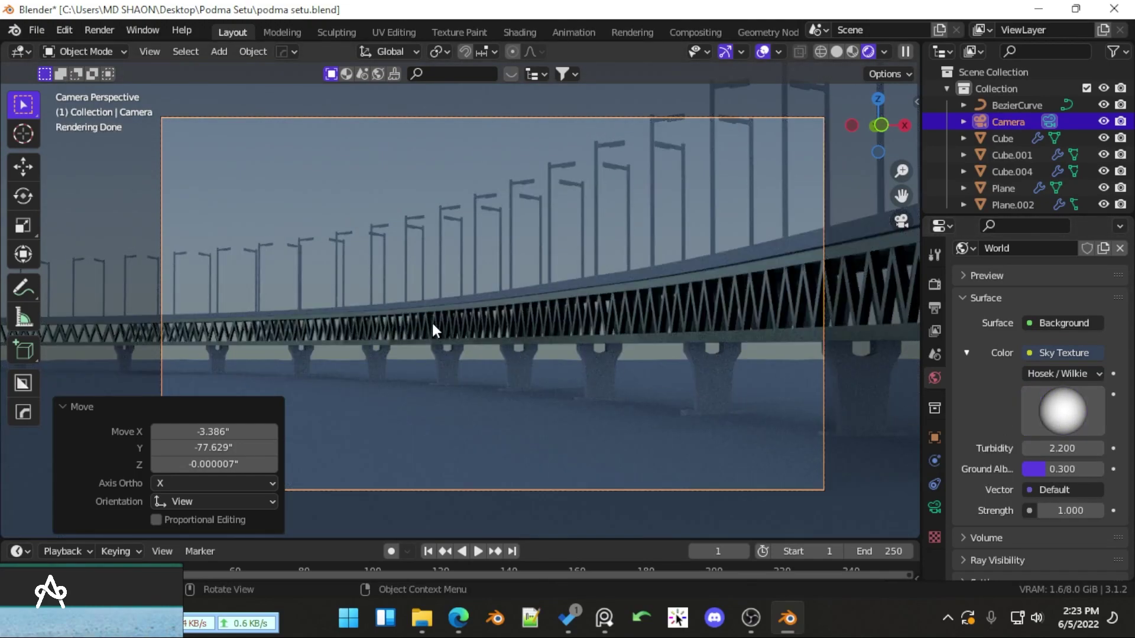
Switch to solid shading, select the Plane.002 water plane and orbit around the bridge
{"action": "key", "text": "z"}
{"action": "left_click", "coordinate": [616, 381]}
{"action": "left_click", "coordinate": [519, 408]}
{"action": "key", "text": "KP_0"}
{"action": "middle_click_drag", "start_coordinate": [531, 416], "coordinate": [710, 226]}
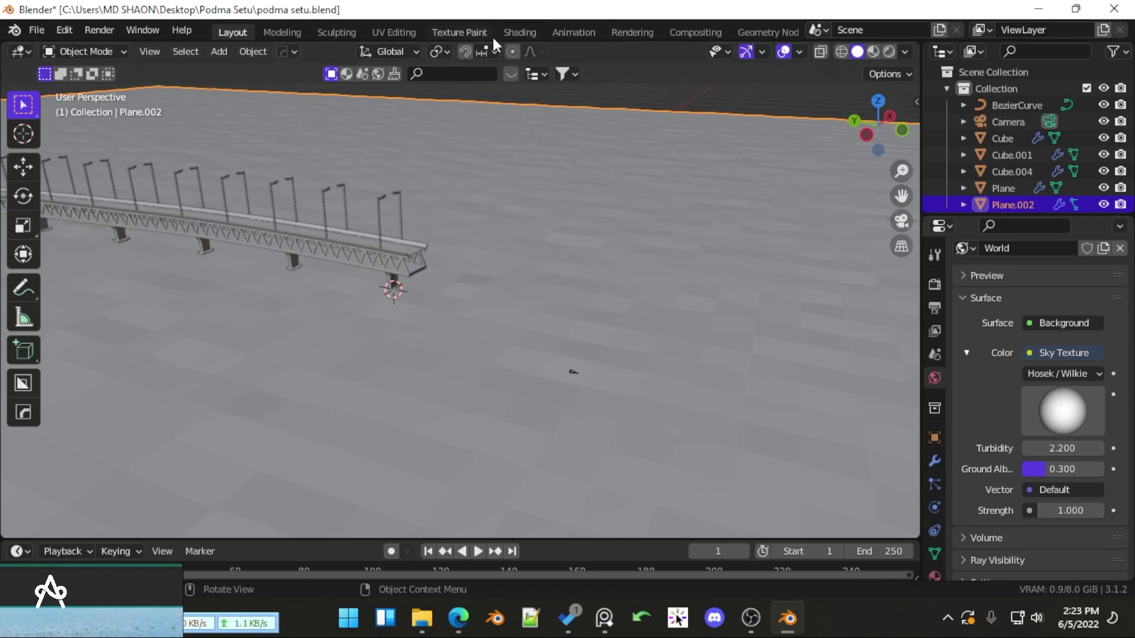
In the Shading workspace, create a new material for the Plane.002 water plane
{"action": "left_click", "coordinate": [519, 32]}
{"action": "scroll", "coordinate": [299, 295], "scroll_direction": "down", "scroll_amount": 5}
{"action": "middle_click_drag", "start_coordinate": [290, 324], "coordinate": [399, 345]}
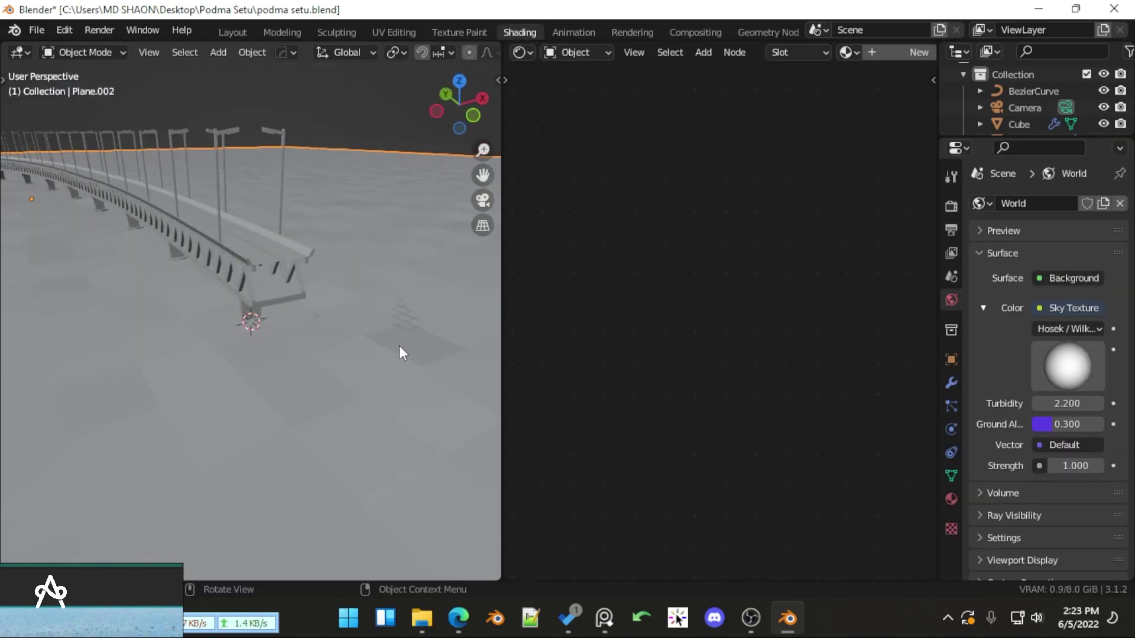
{"action": "left_click", "coordinate": [951, 500]}
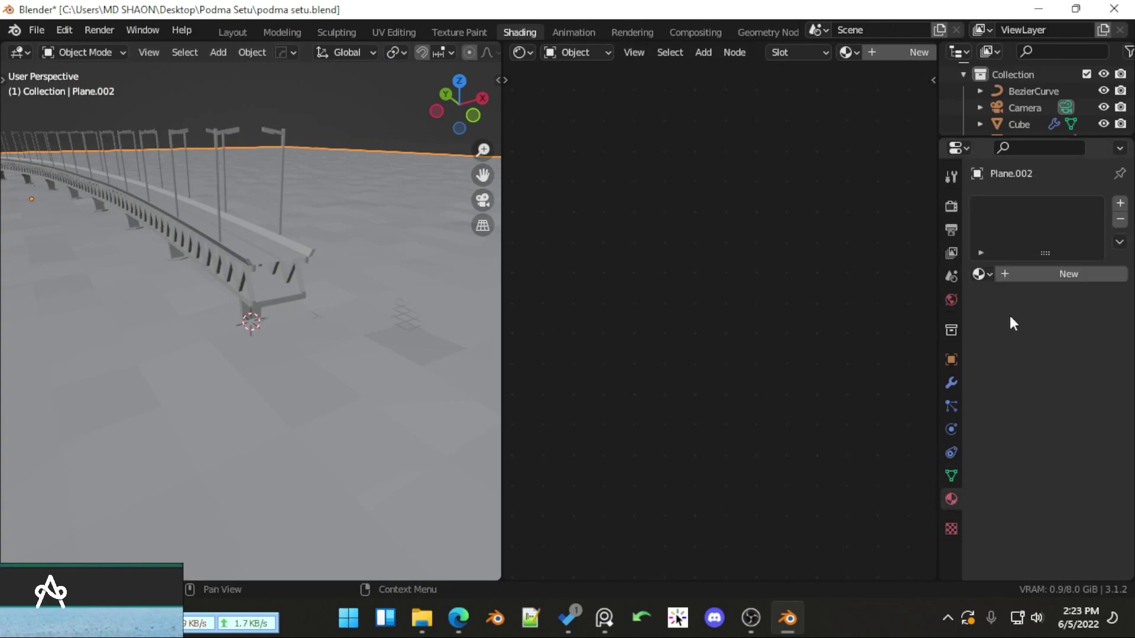
{"action": "left_click", "coordinate": [1065, 273]}
Orbit toward the water surface and preview the viewport in rendered shading
{"action": "scroll", "coordinate": [399, 316], "scroll_direction": "up", "scroll_amount": 2}
{"action": "middle_click_drag", "start_coordinate": [399, 316], "coordinate": [288, 353]}
{"action": "key", "text": "z"}
{"action": "left_click", "coordinate": [237, 367]}
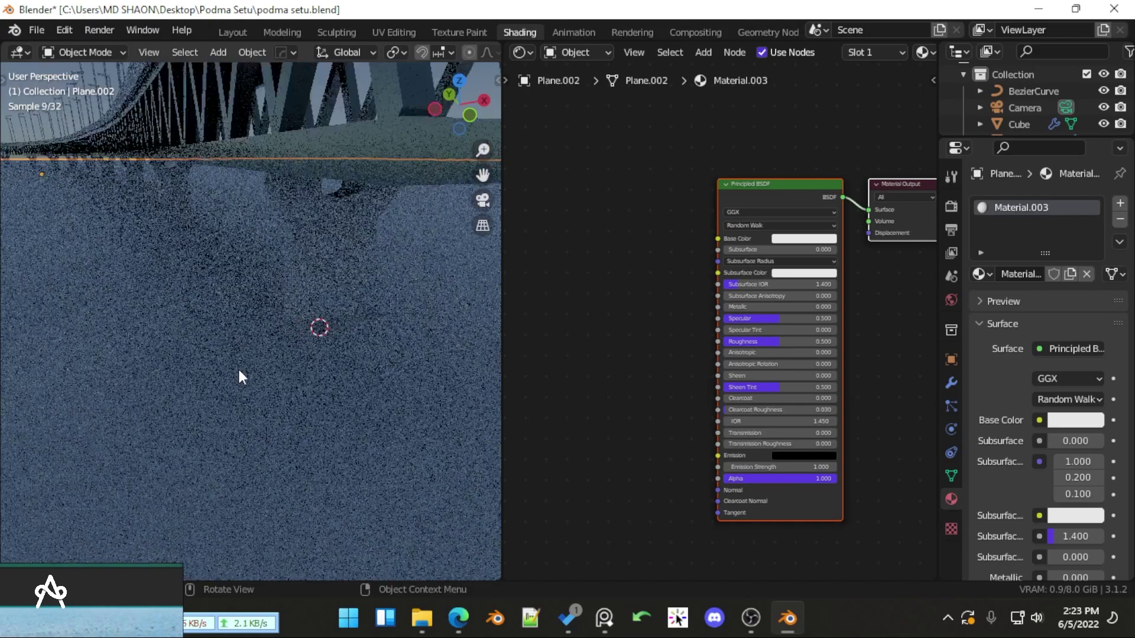
{"action": "middle_click_drag", "start_coordinate": [673, 255], "coordinate": [690, 257]}
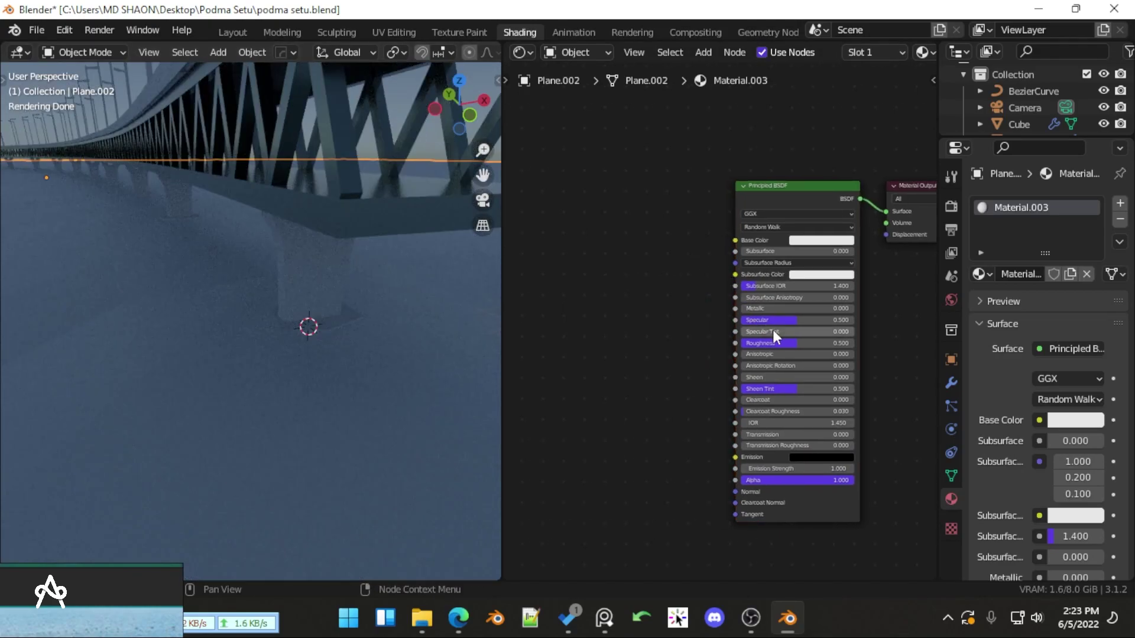
{"action": "scroll", "coordinate": [773, 330], "scroll_direction": "up", "scroll_amount": 4}
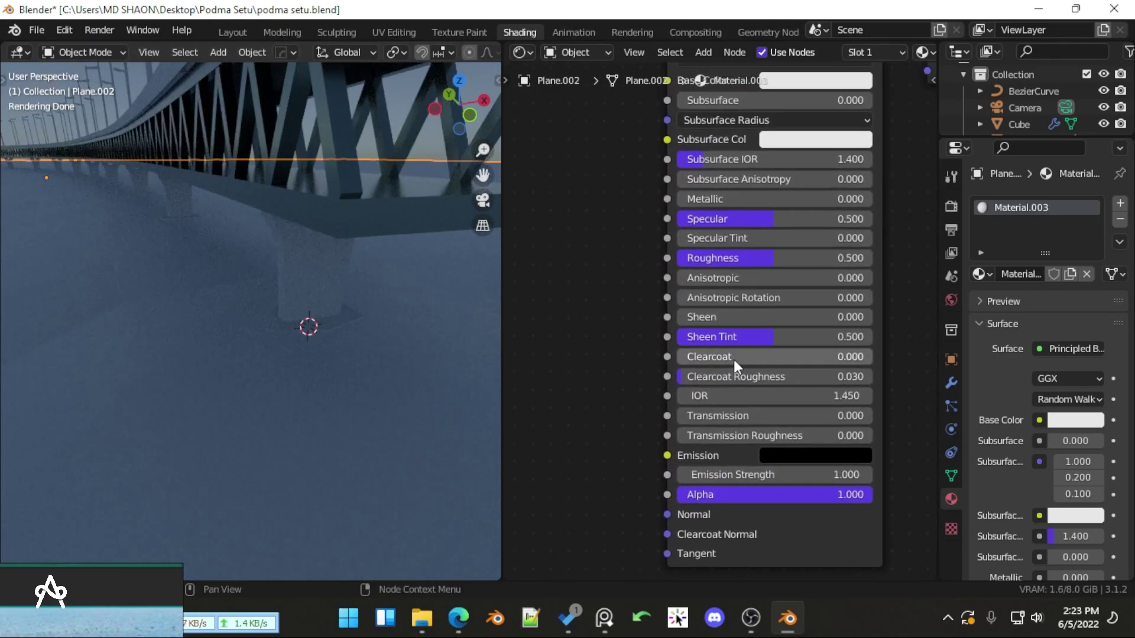
Set the water material's Transmission to 1.000 and Roughness to 0.032
{"action": "left_click_drag", "start_coordinate": [709, 416], "coordinate": [828, 415]}
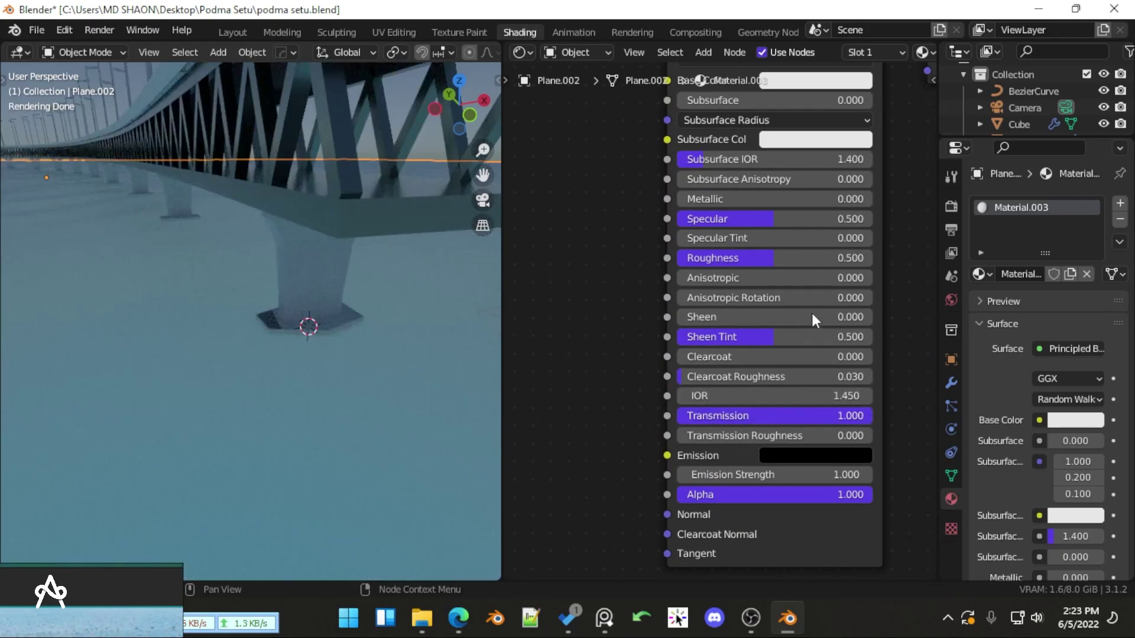
{"action": "left_click_drag", "start_coordinate": [759, 258], "coordinate": [669, 258]}
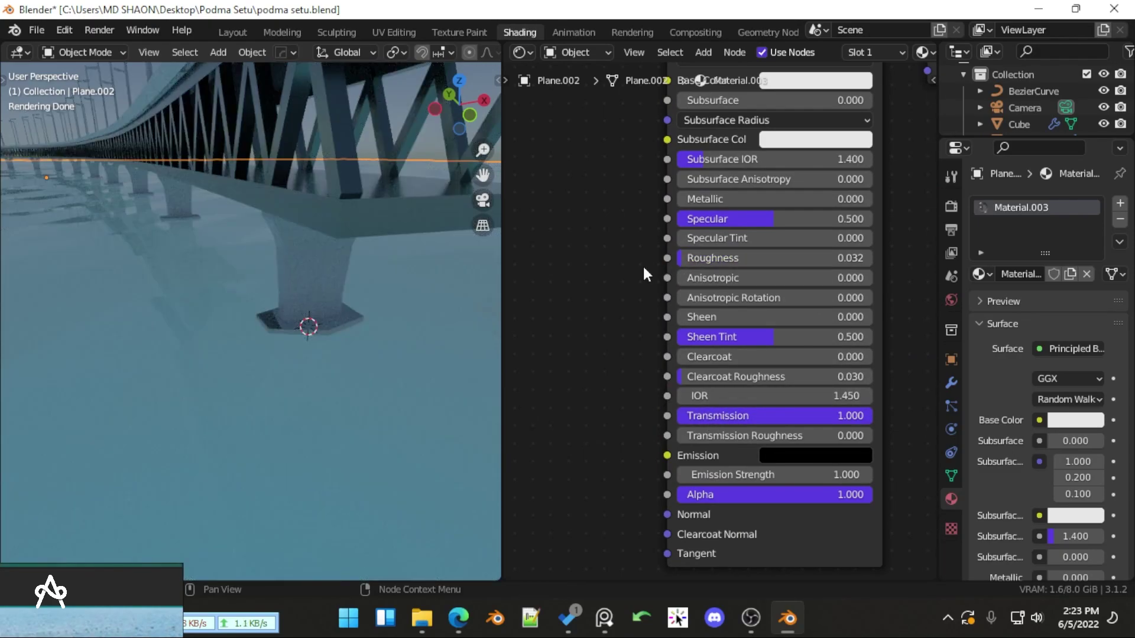
{"action": "middle_click_drag", "start_coordinate": [165, 293], "coordinate": [266, 318]}
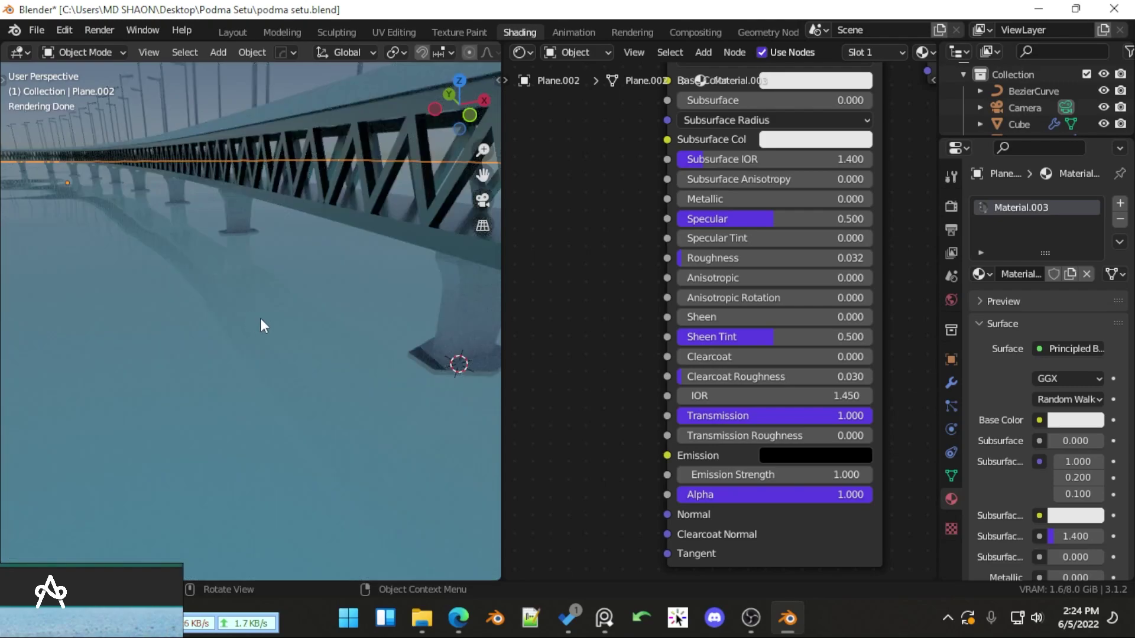
{"action": "scroll", "coordinate": [591, 328], "scroll_direction": "down", "scroll_amount": 2}
{"action": "middle_click_drag", "start_coordinate": [331, 299], "coordinate": [117, 310]}
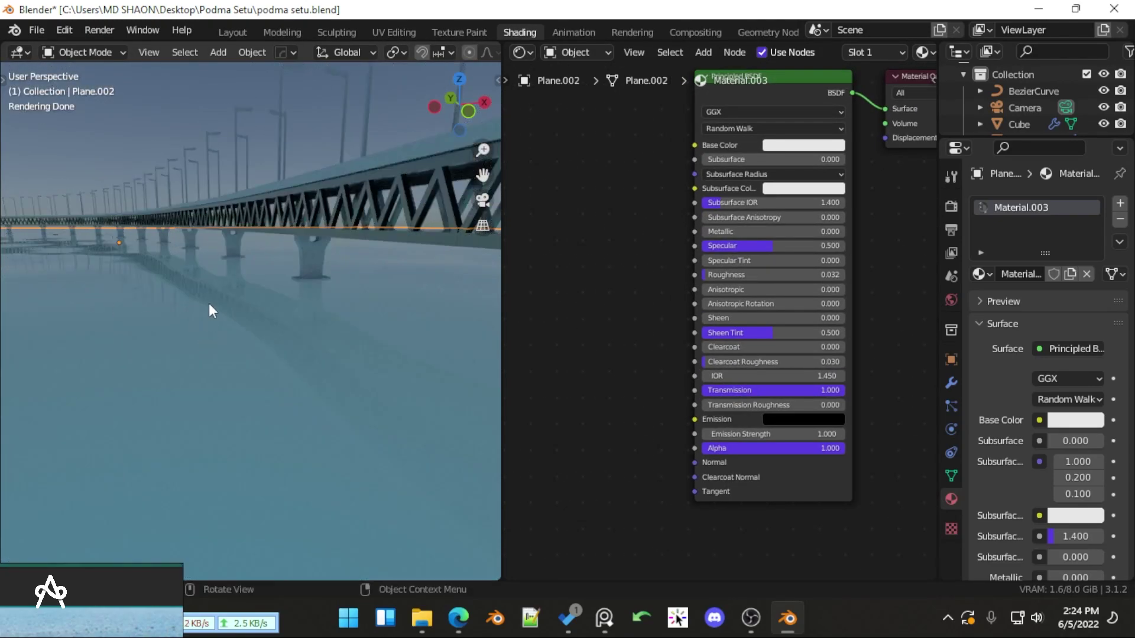
{"action": "scroll", "coordinate": [614, 296], "scroll_direction": "down", "scroll_amount": 2}
{"action": "middle_click_drag", "start_coordinate": [550, 279], "coordinate": [598, 253]}
Add a Wave Texture node to the water material's node tree
{"action": "key", "text": "shift+a"}
{"action": "left_click", "coordinate": [558, 337]}
{"action": "type", "text": "wav"}
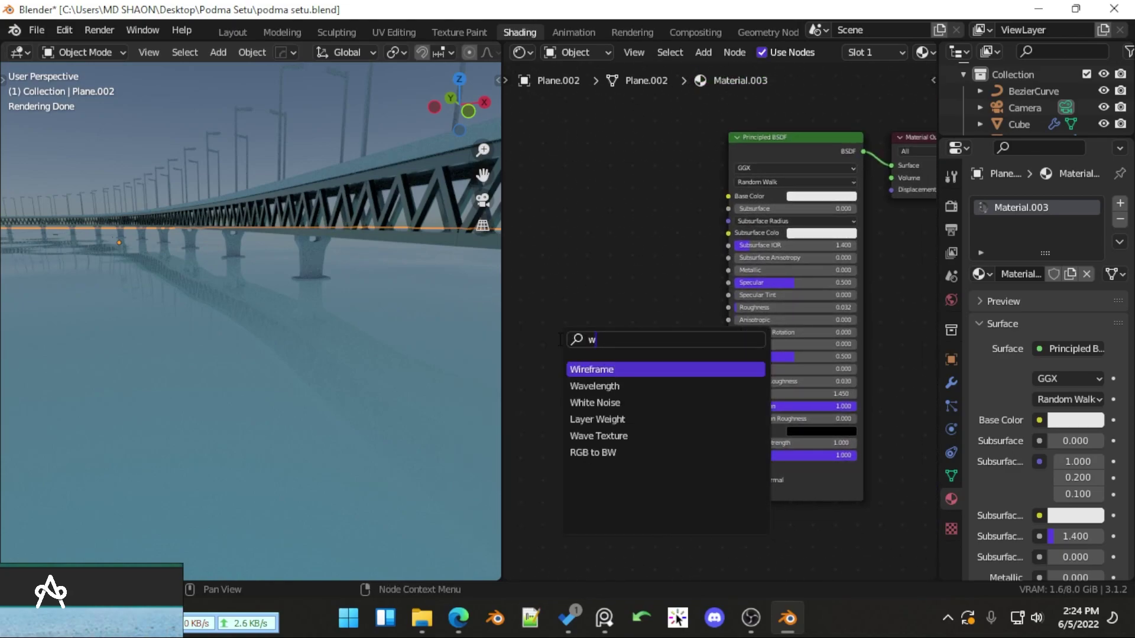
{"action": "left_click", "coordinate": [576, 390]}
{"action": "left_click", "coordinate": [708, 372]}
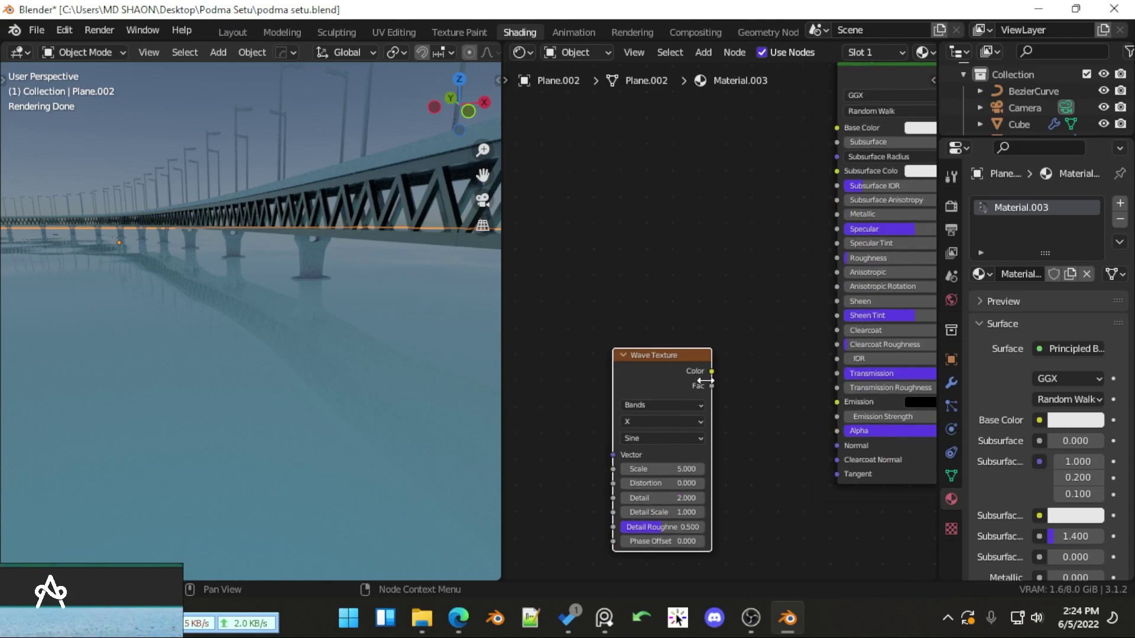
{"action": "left_click_drag", "start_coordinate": [654, 367], "coordinate": [570, 367]}
Add a Bump node into the shader's Normal, with the wave Fac driving its Height
{"action": "key", "text": "shift+a"}
{"action": "left_click", "coordinate": [652, 350]}
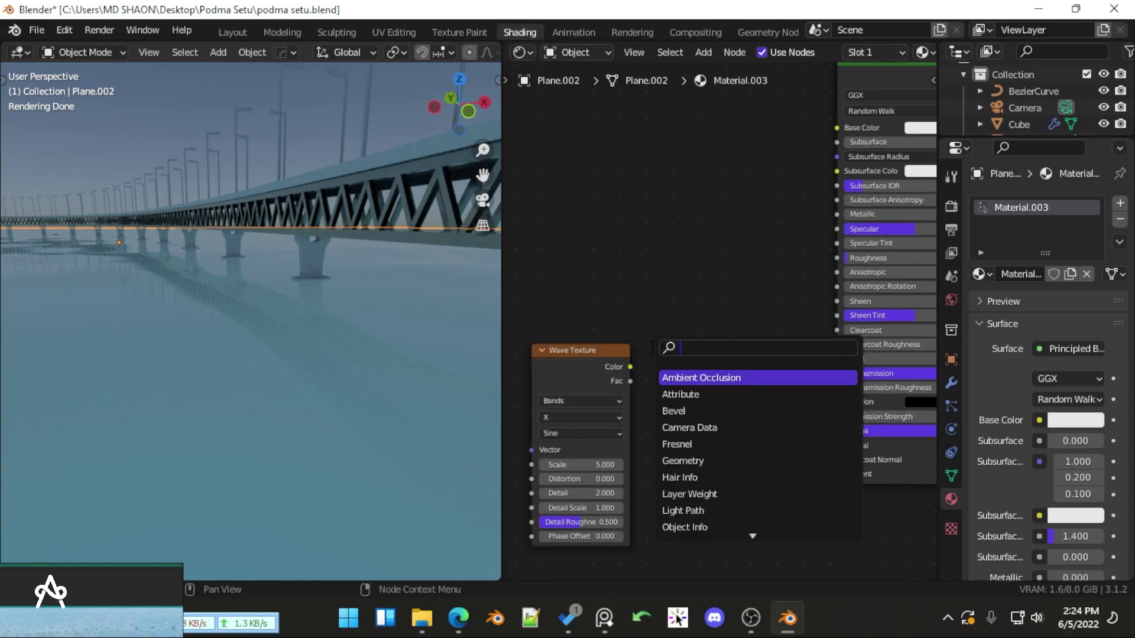
{"action": "type", "text": "bum"}
{"action": "left_click", "coordinate": [694, 376]}
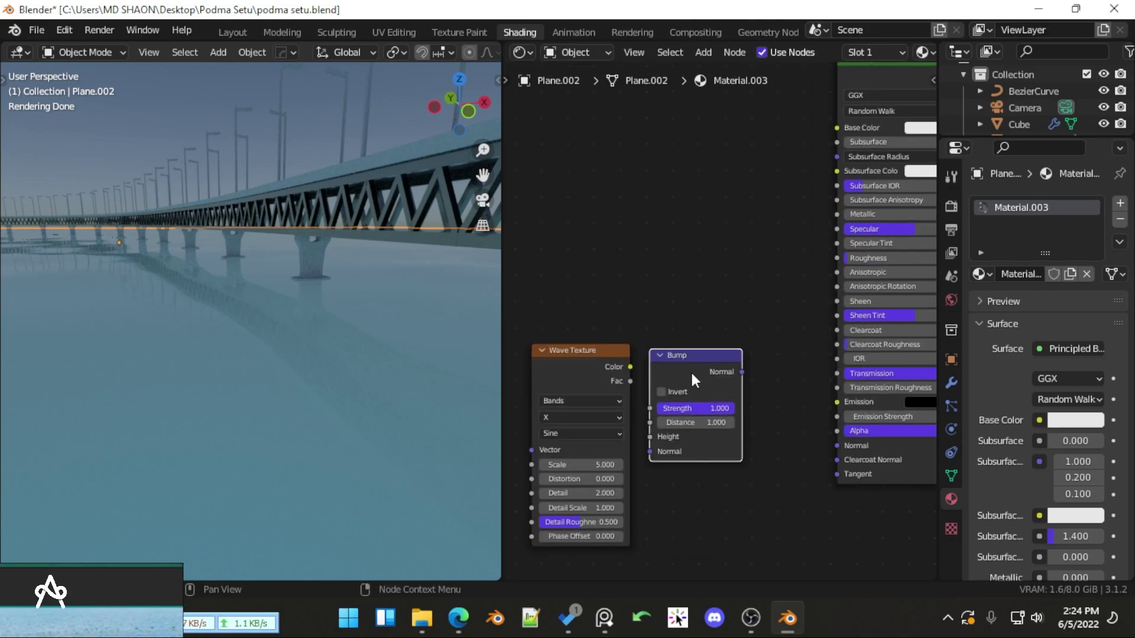
{"action": "left_click_drag", "start_coordinate": [734, 374], "coordinate": [836, 446]}
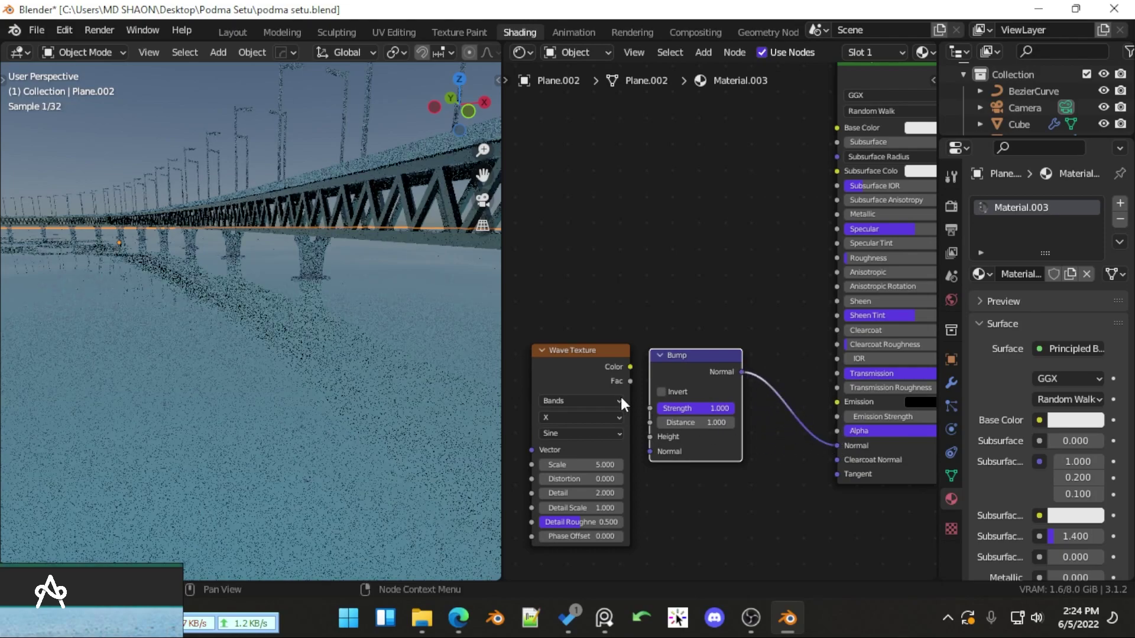
{"action": "left_click_drag", "start_coordinate": [620, 395], "coordinate": [646, 431]}
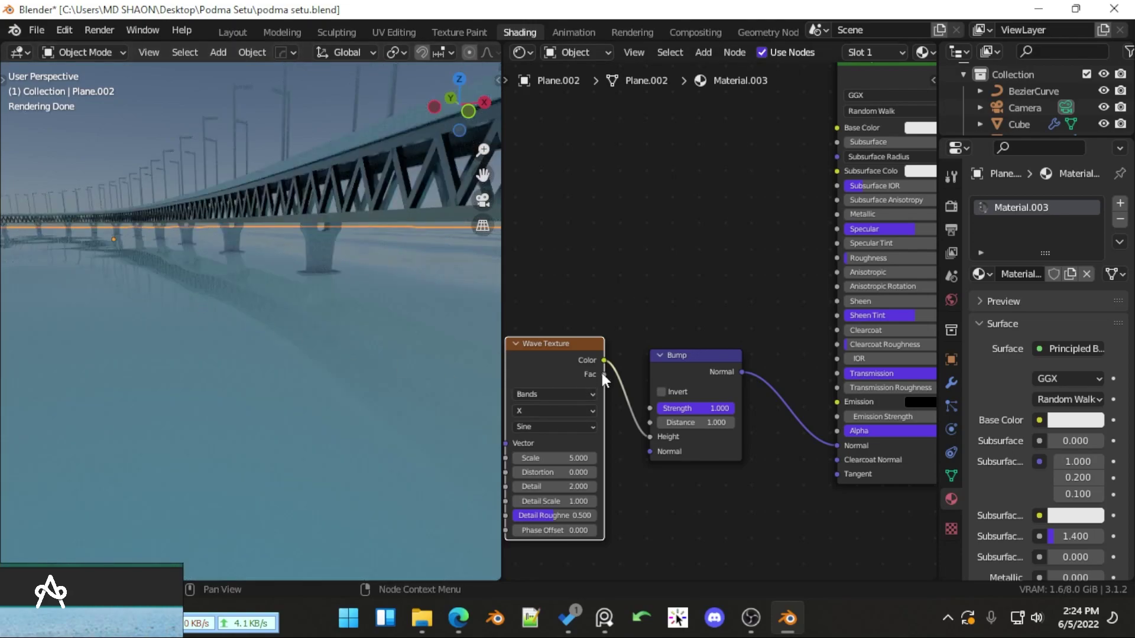
{"action": "left_click_drag", "start_coordinate": [654, 452], "coordinate": [650, 436]}
Tune the Wave Texture to Scale 15.5, Distortion 4.7 and Detail Roughness 0.585
{"action": "scroll", "coordinate": [558, 382], "scroll_direction": "up", "scroll_amount": 2}
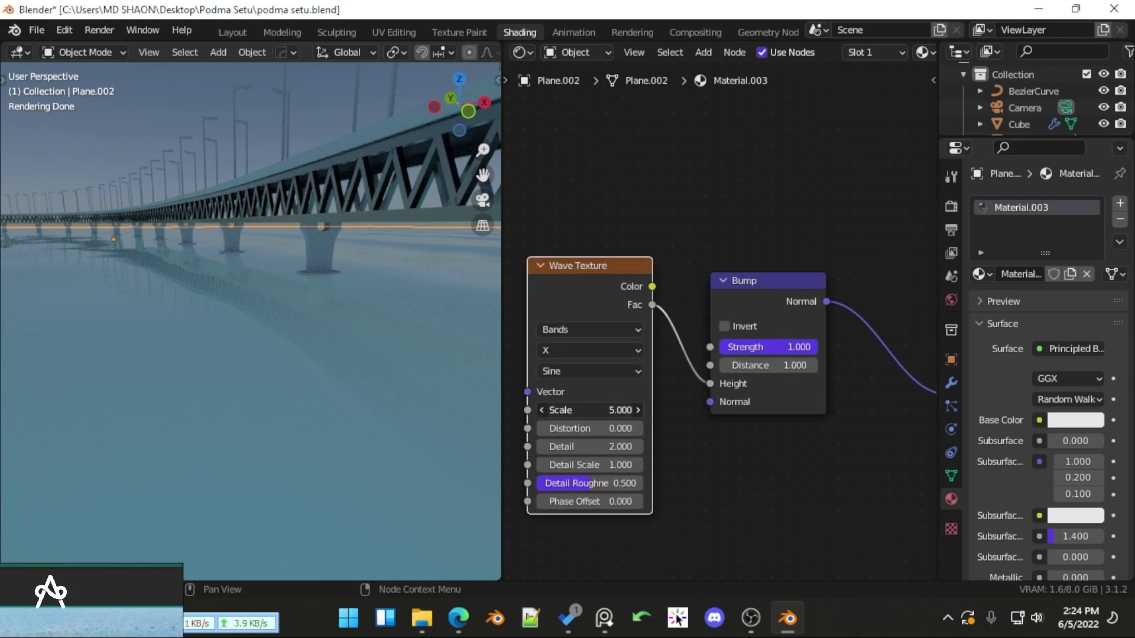
{"action": "left_click_drag", "start_coordinate": [586, 411], "coordinate": [640, 410]}
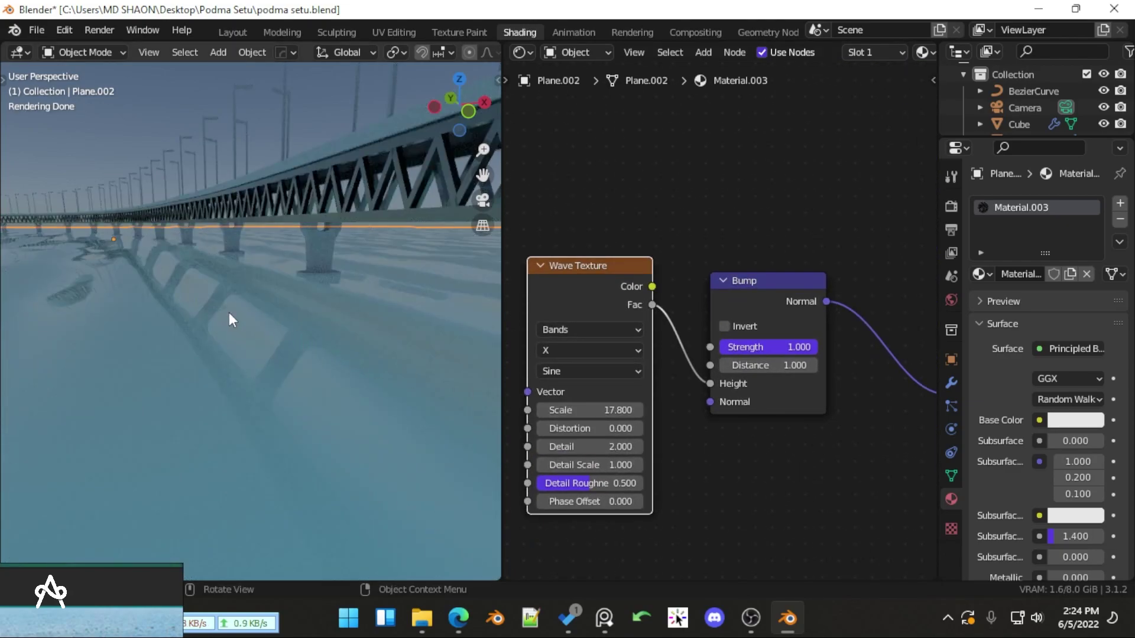
{"action": "mouse_move", "coordinate": [574, 428]}
{"action": "left_mouse_down"}
{"action": "mouse_move", "coordinate": [606, 429]}
{"action": "mouse_move", "coordinate": [575, 431]}
{"action": "left_mouse_up"}
{"action": "key", "text": "KP_0"}
{"action": "scroll", "coordinate": [211, 337], "scroll_direction": "up", "scroll_amount": 3}
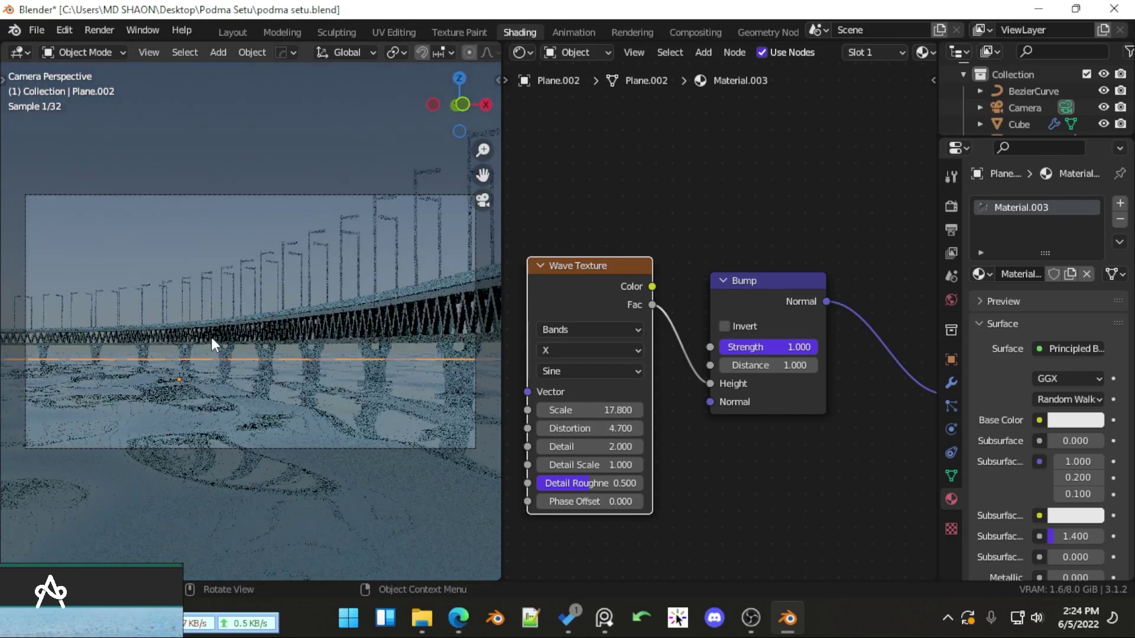
{"action": "scroll", "coordinate": [241, 416], "scroll_direction": "down", "scroll_amount": 2}
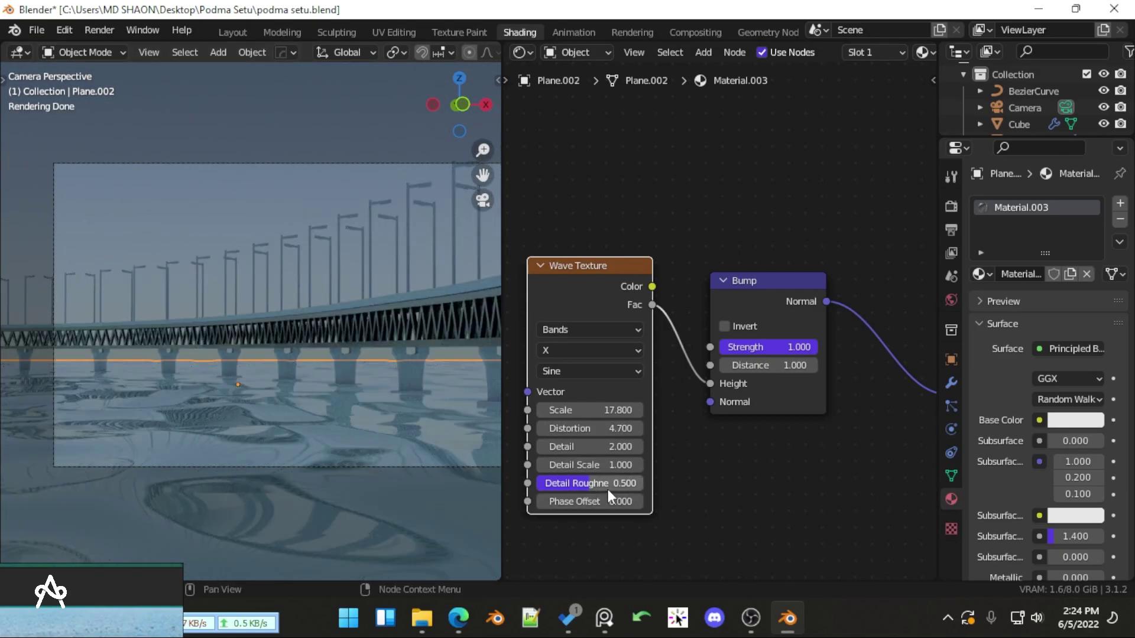
{"action": "left_click_drag", "start_coordinate": [589, 483], "coordinate": [597, 485]}
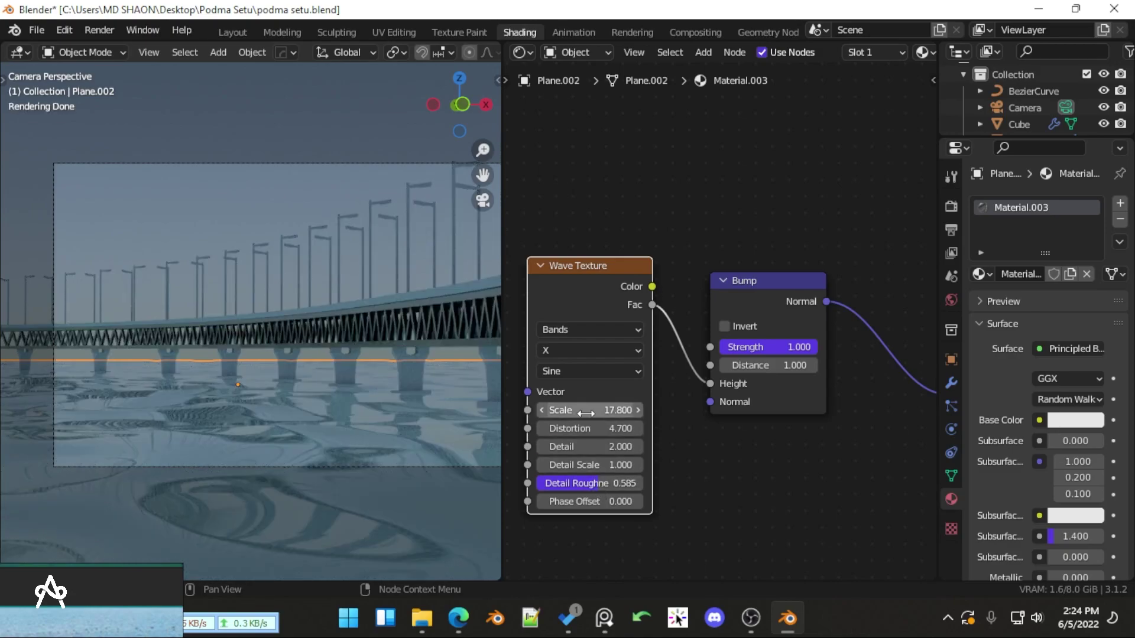
{"action": "left_click_drag", "start_coordinate": [591, 410], "coordinate": [572, 410]}
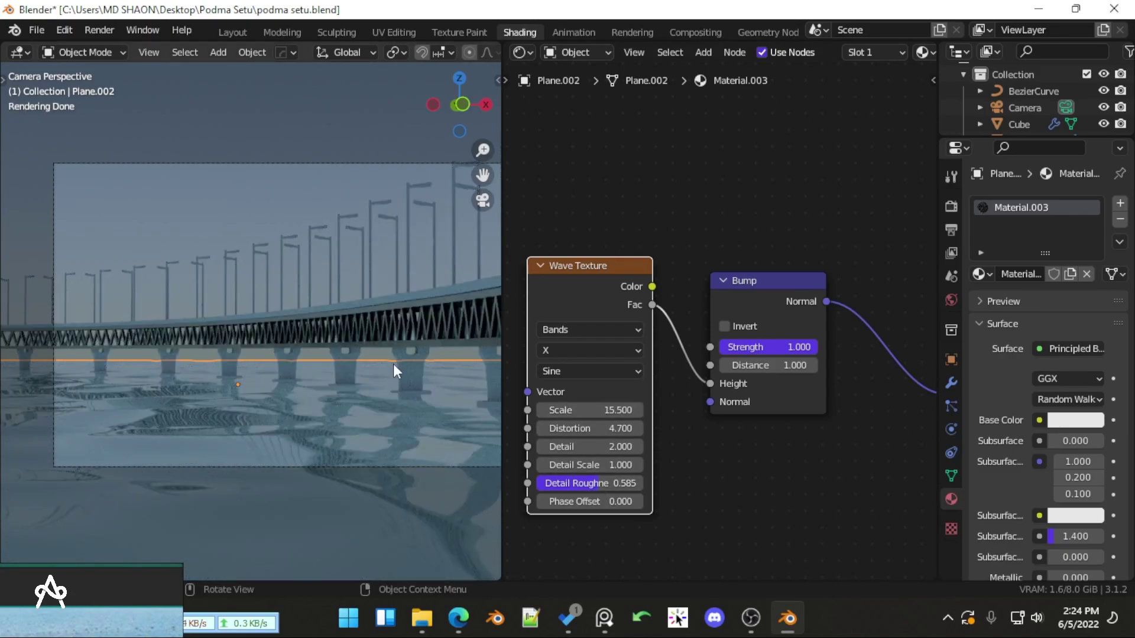
{"action": "middle_click_drag", "start_coordinate": [393, 364], "coordinate": [311, 381], "text": "shift"}
{"action": "scroll", "coordinate": [295, 385], "scroll_direction": "down", "scroll_amount": 1}
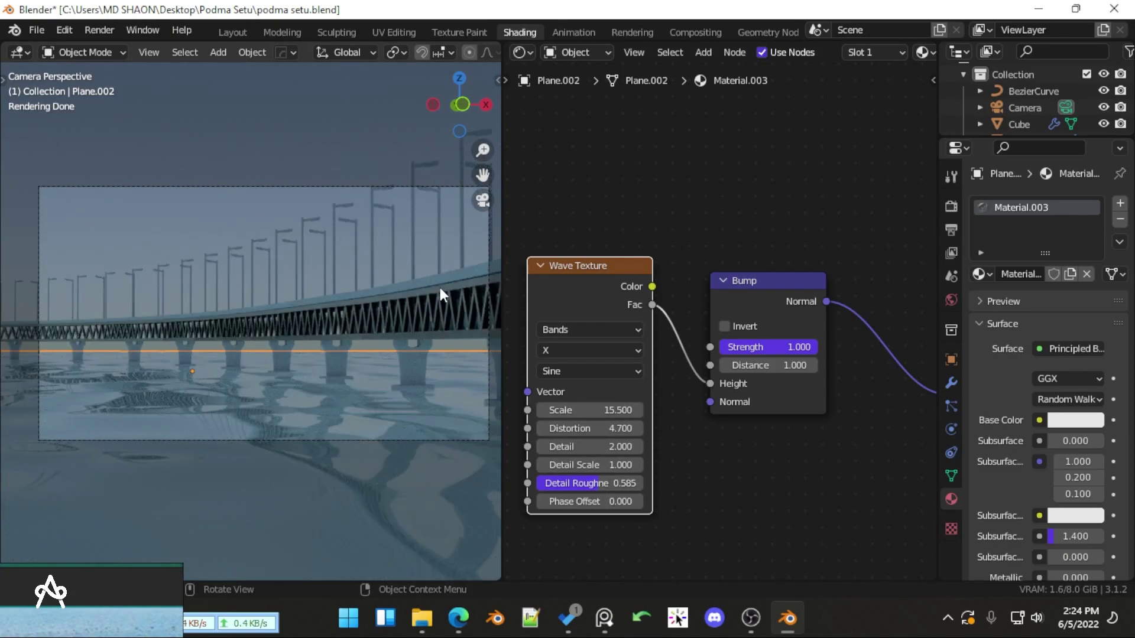
{"action": "left_click", "coordinate": [622, 206]}
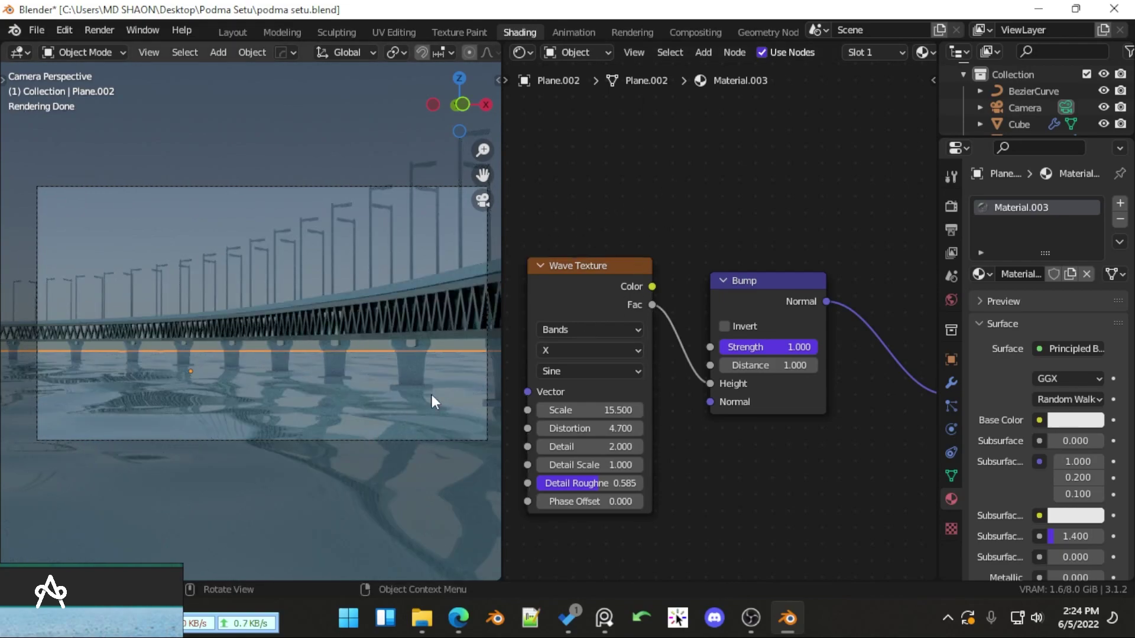
{"action": "left_click_drag", "start_coordinate": [588, 274], "coordinate": [611, 271]}
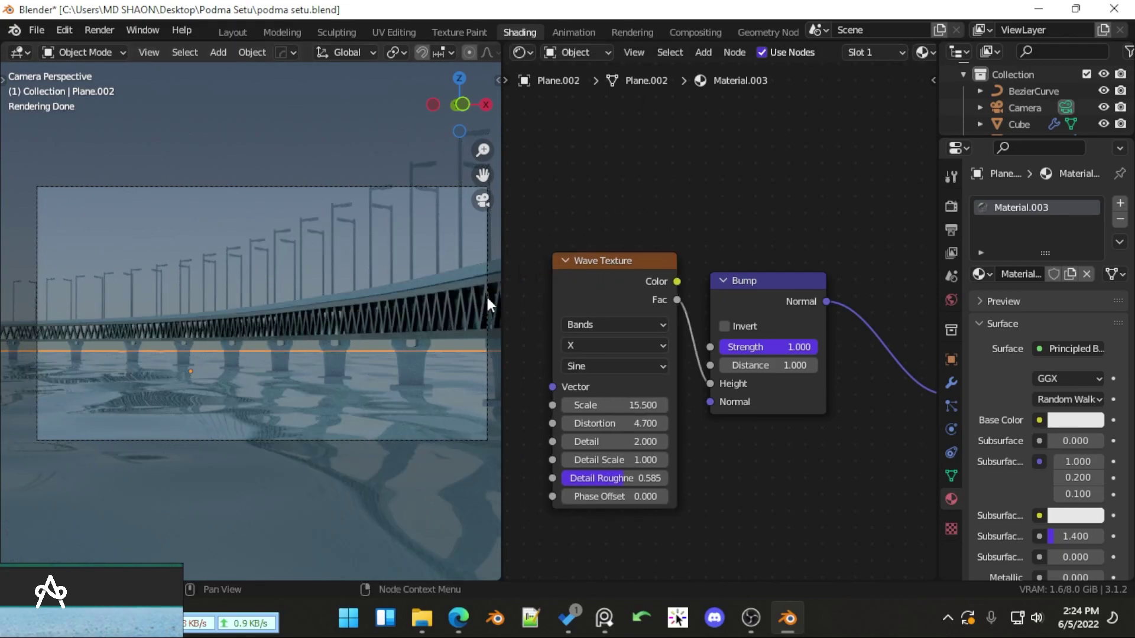
Give the bridge pillars a new material with a cream base colour
{"action": "key", "text": "shift+alt+z"}
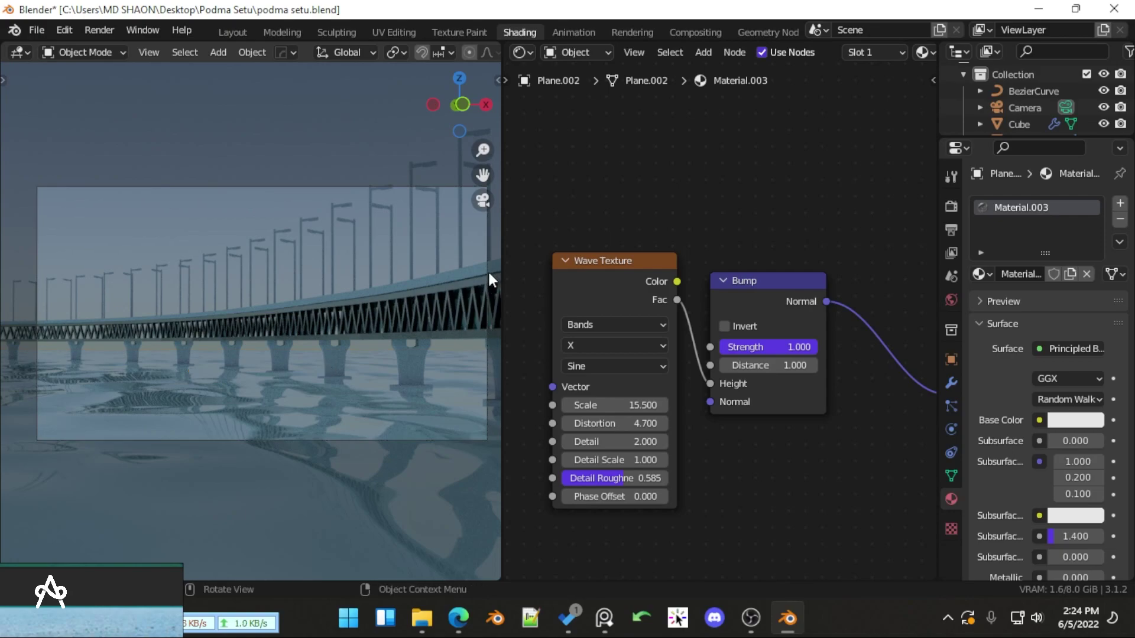
{"action": "scroll", "coordinate": [283, 424], "scroll_direction": "up", "scroll_amount": 3}
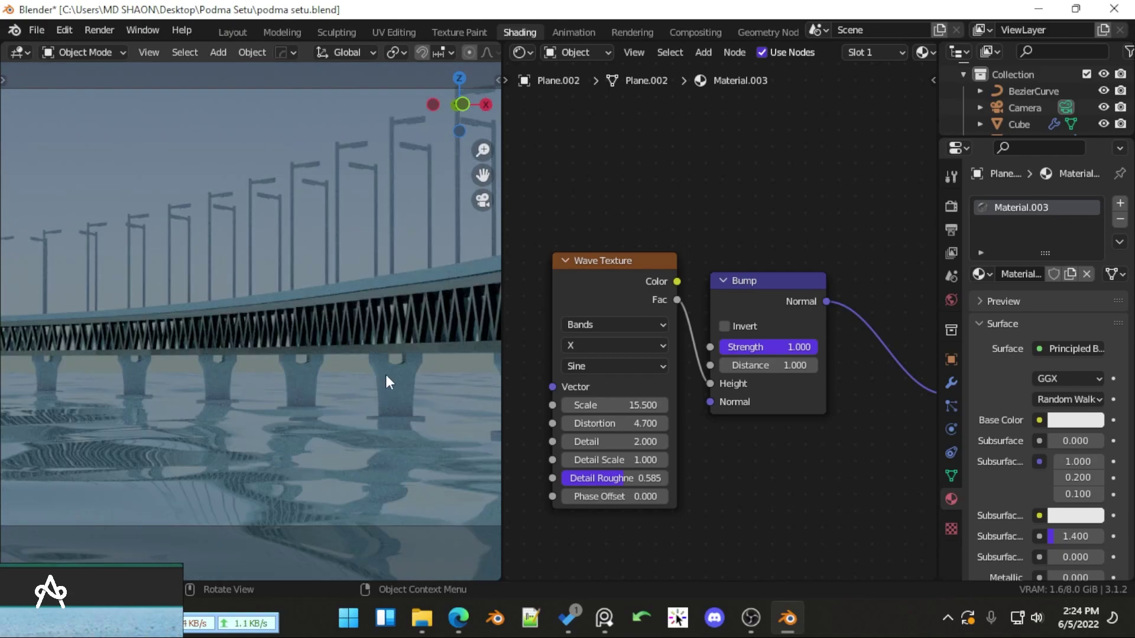
{"action": "left_click", "coordinate": [396, 374]}
{"action": "key", "text": "shift+alt+z"}
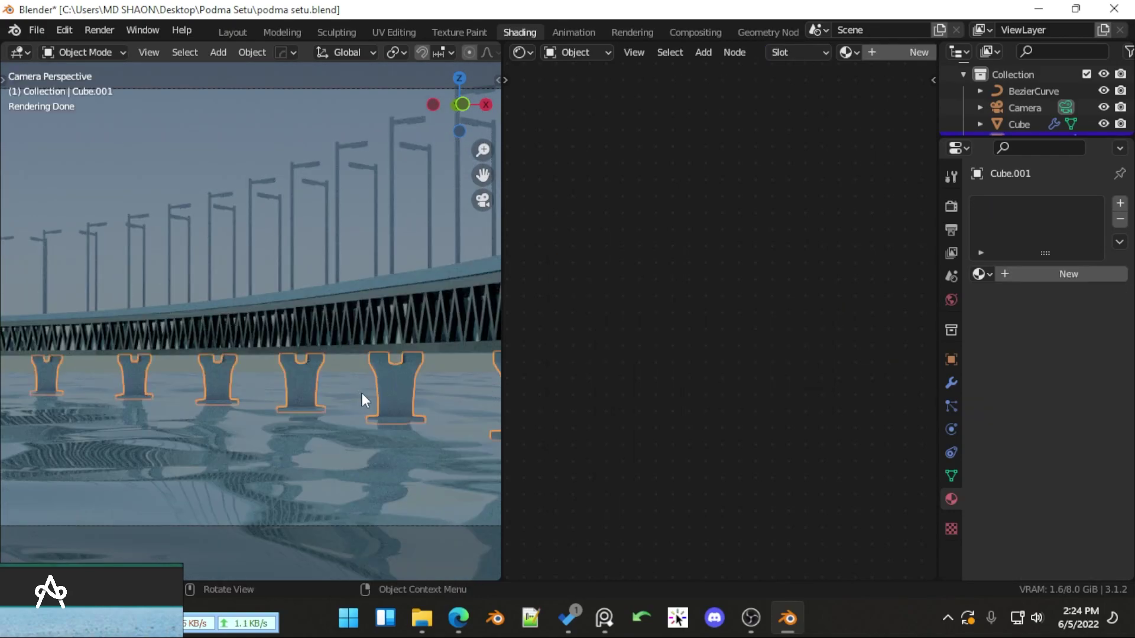
{"action": "left_click", "coordinate": [1049, 274]}
{"action": "left_click", "coordinate": [1068, 421]}
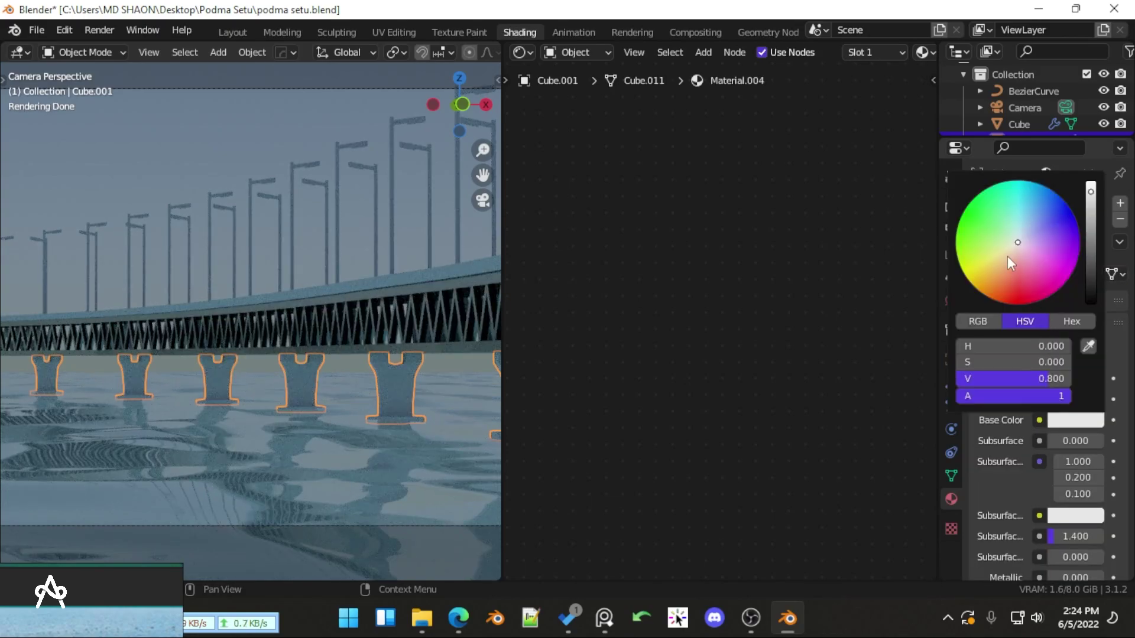
{"action": "left_click", "coordinate": [1007, 254]}
Return the viewport to solid shading and save the blend file
{"action": "key", "text": "z"}
{"action": "left_click", "coordinate": [367, 356]}
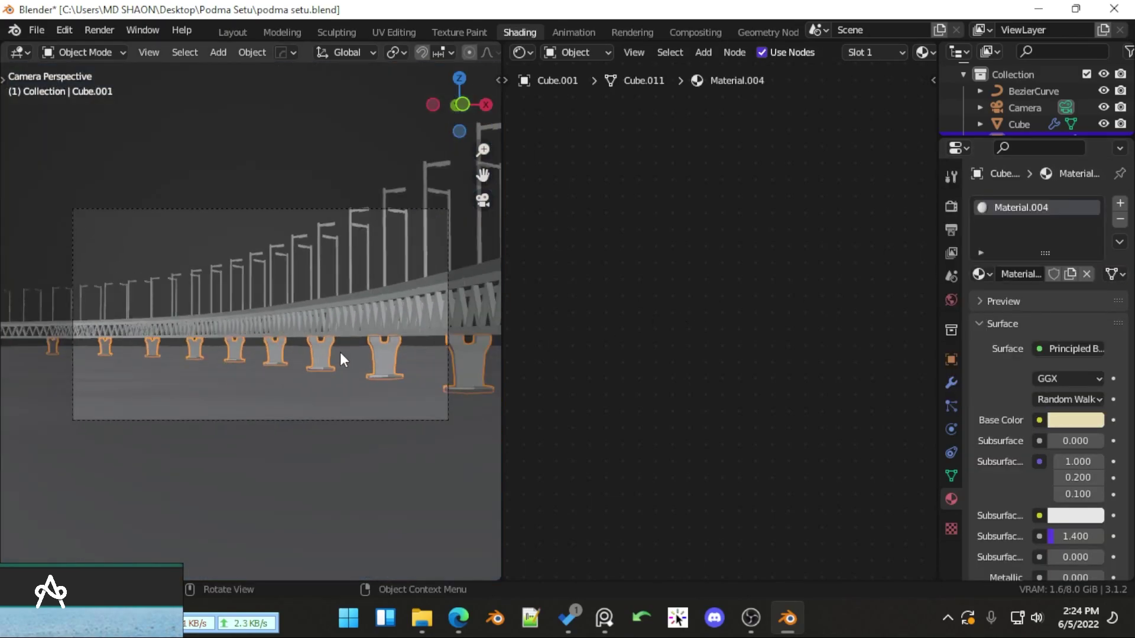
{"action": "key", "text": "ctrl+s"}
In Edge, search Google for 'sky background' and preview the first image result
{"action": "left_click", "coordinate": [459, 619]}
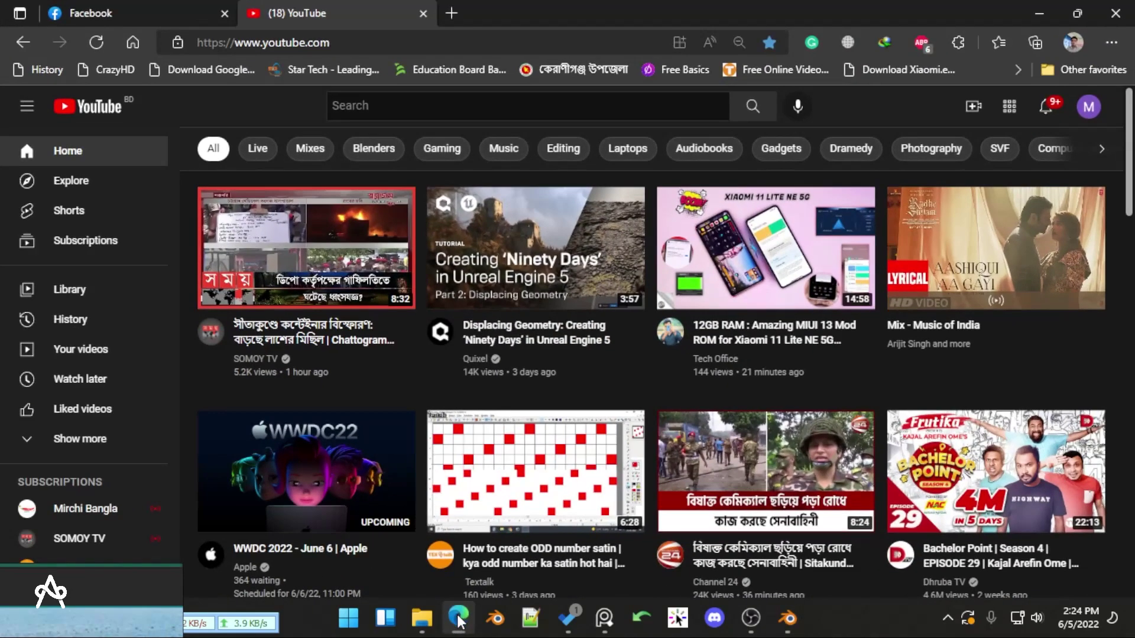
{"action": "left_click", "coordinate": [452, 13]}
{"action": "type", "text": "sky"}
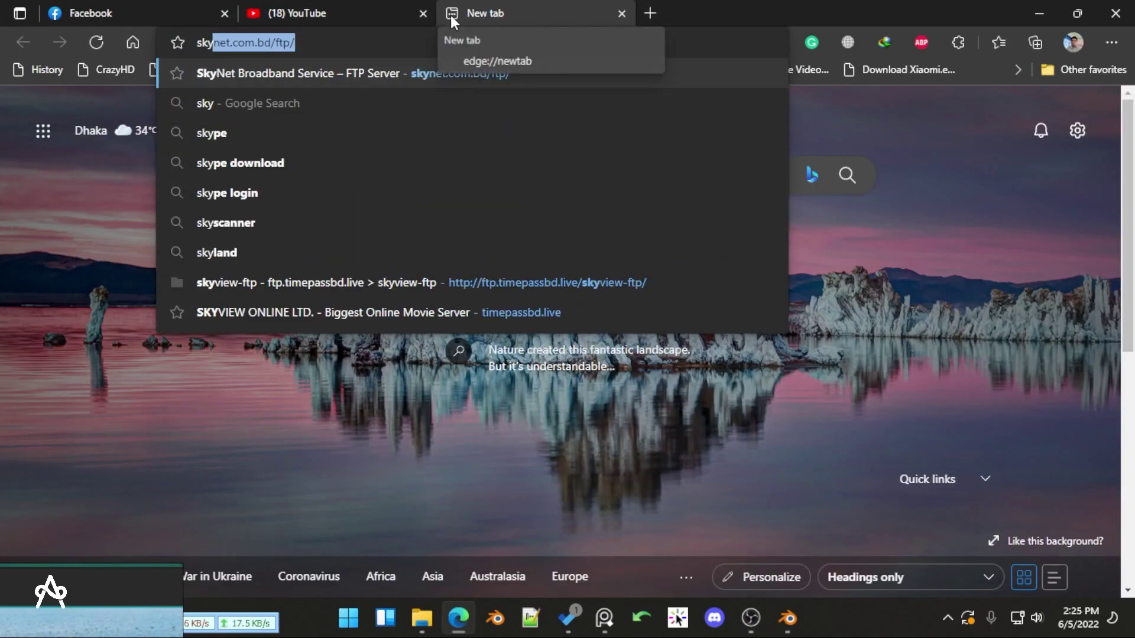
{"action": "key", "text": "Delete"}
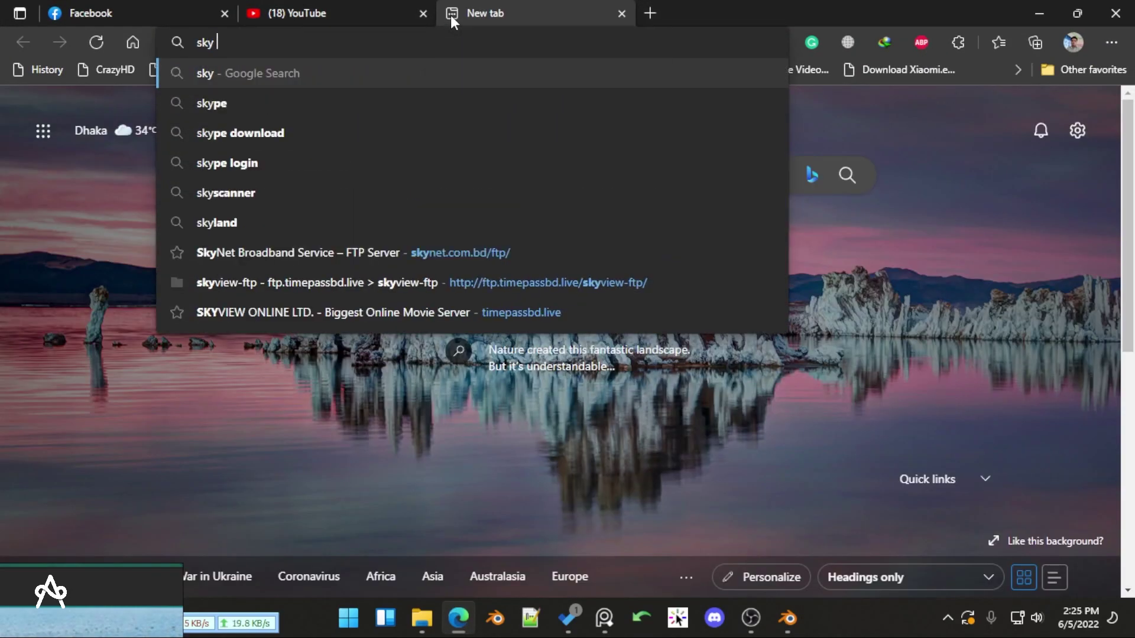
{"action": "key", "text": "Down"}
{"action": "key", "text": "Return"}
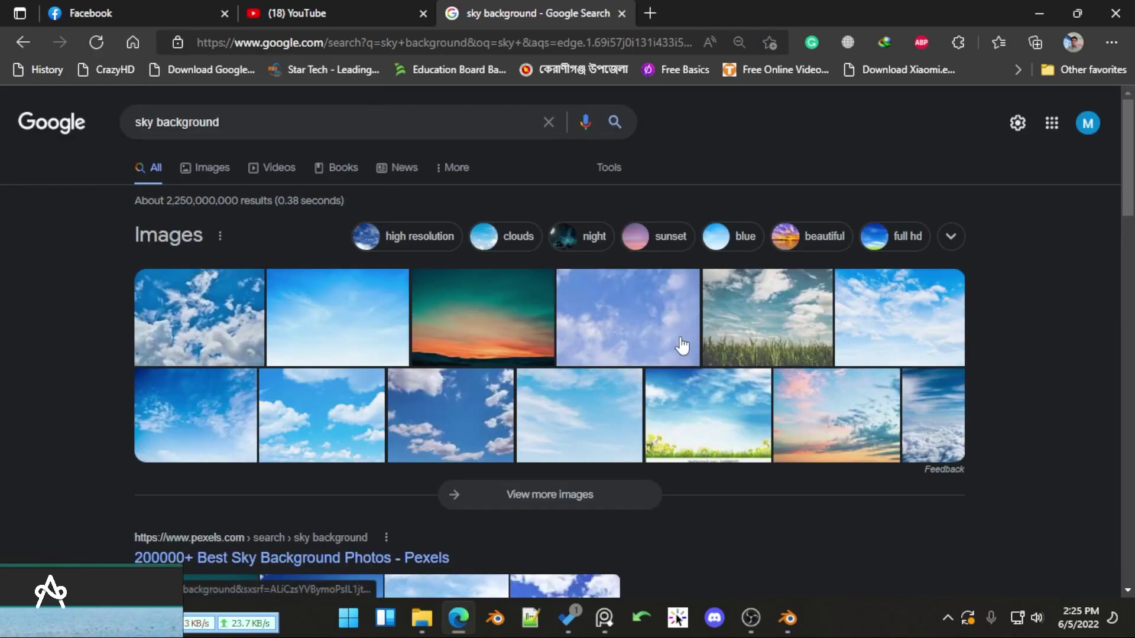
{"action": "left_click", "coordinate": [210, 332]}
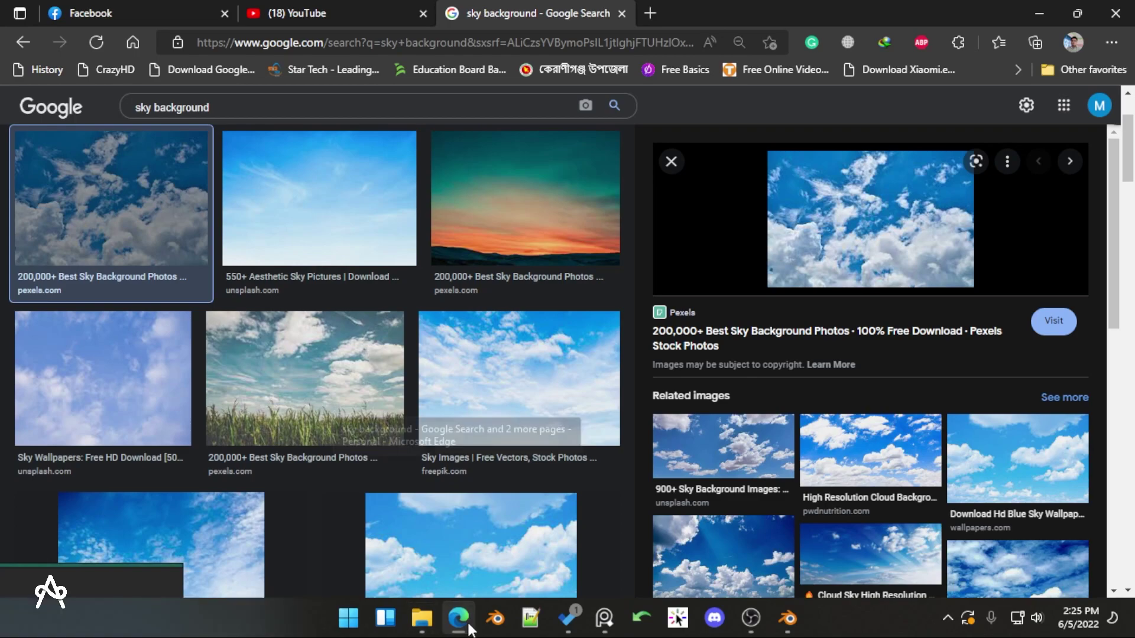
Back in Blender's Layout front view, start the Images as Planes import
{"action": "left_click", "coordinate": [788, 617]}
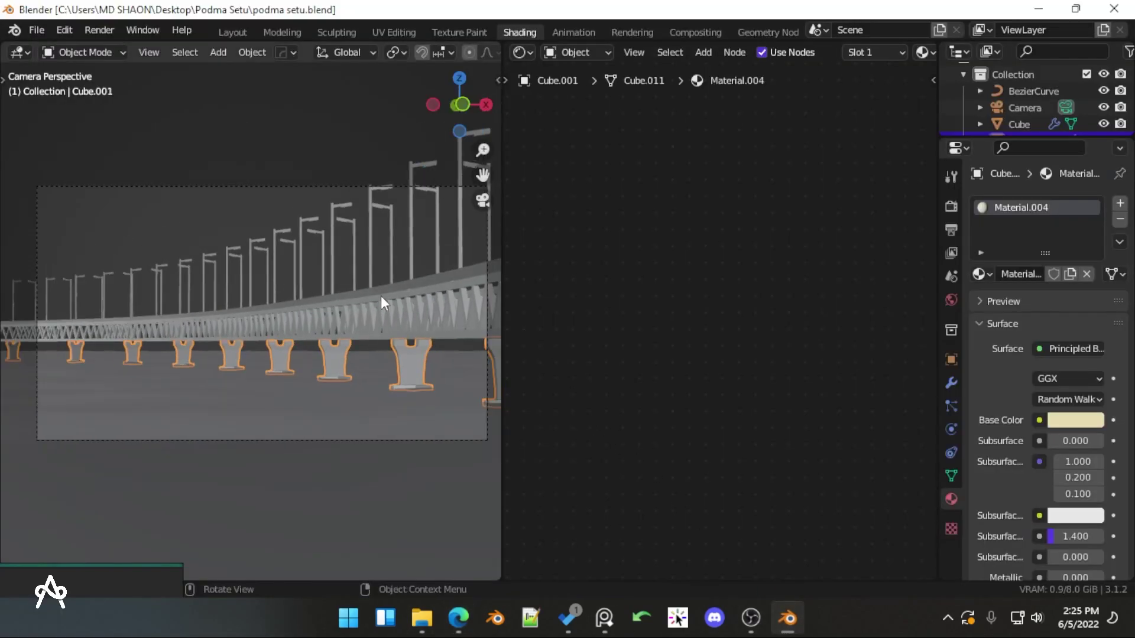
{"action": "left_click", "coordinate": [243, 33]}
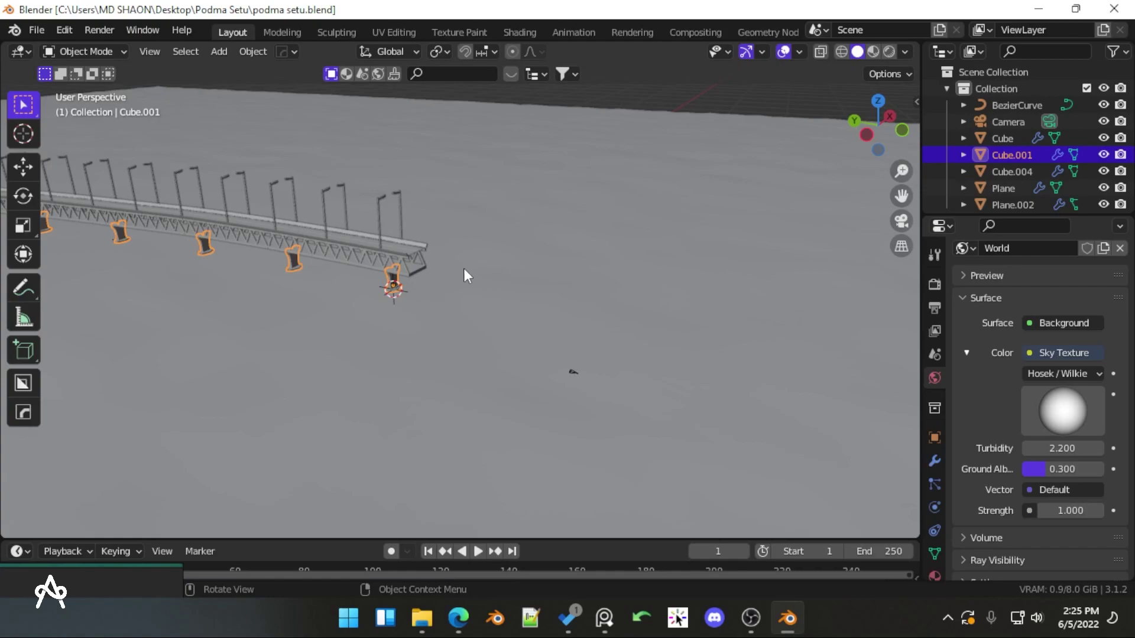
{"action": "scroll", "coordinate": [470, 265], "scroll_direction": "down", "scroll_amount": 3}
{"action": "key", "text": "KP_1"}
{"action": "scroll", "coordinate": [450, 319], "scroll_direction": "up", "scroll_amount": 2}
{"action": "key", "text": "shift+a"}
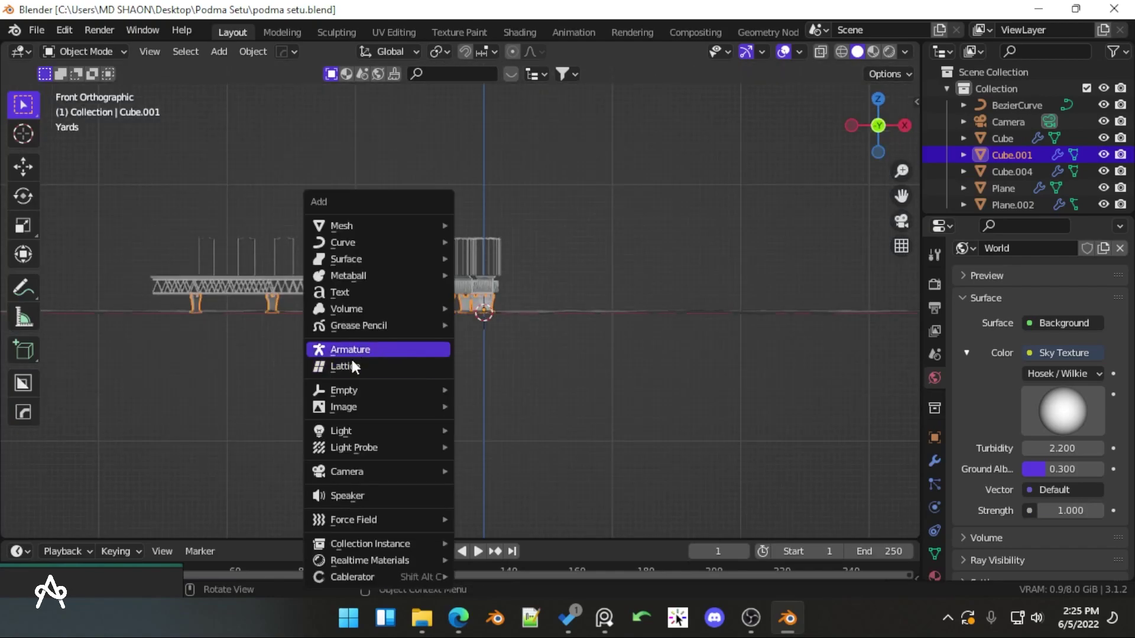
{"action": "mouse_move", "coordinate": [381, 407]}
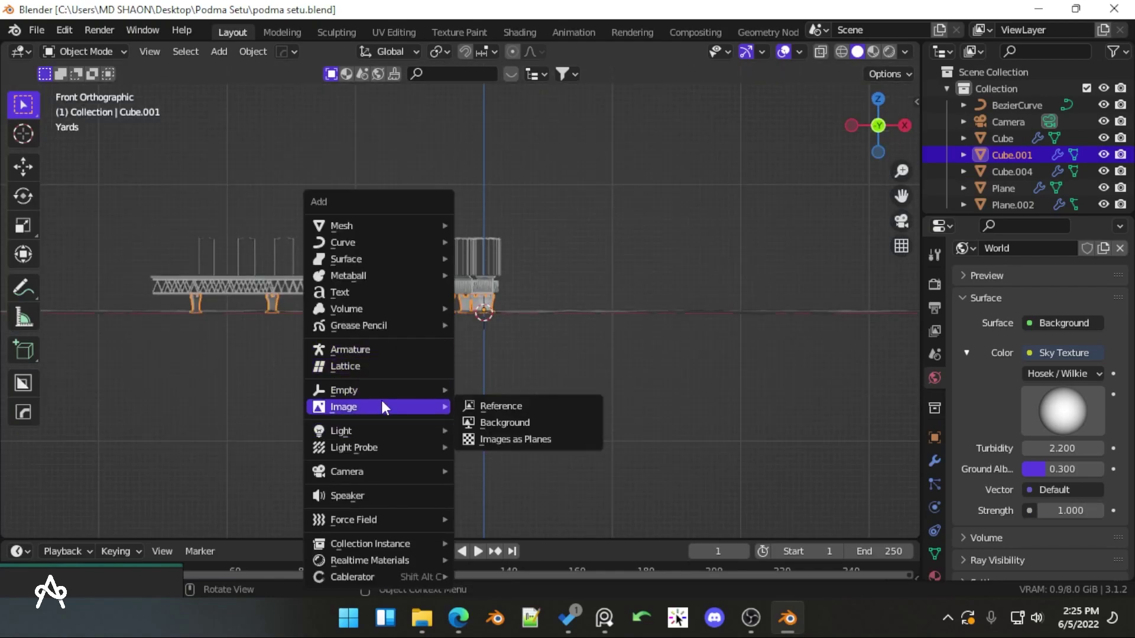
{"action": "left_click", "coordinate": [495, 438]}
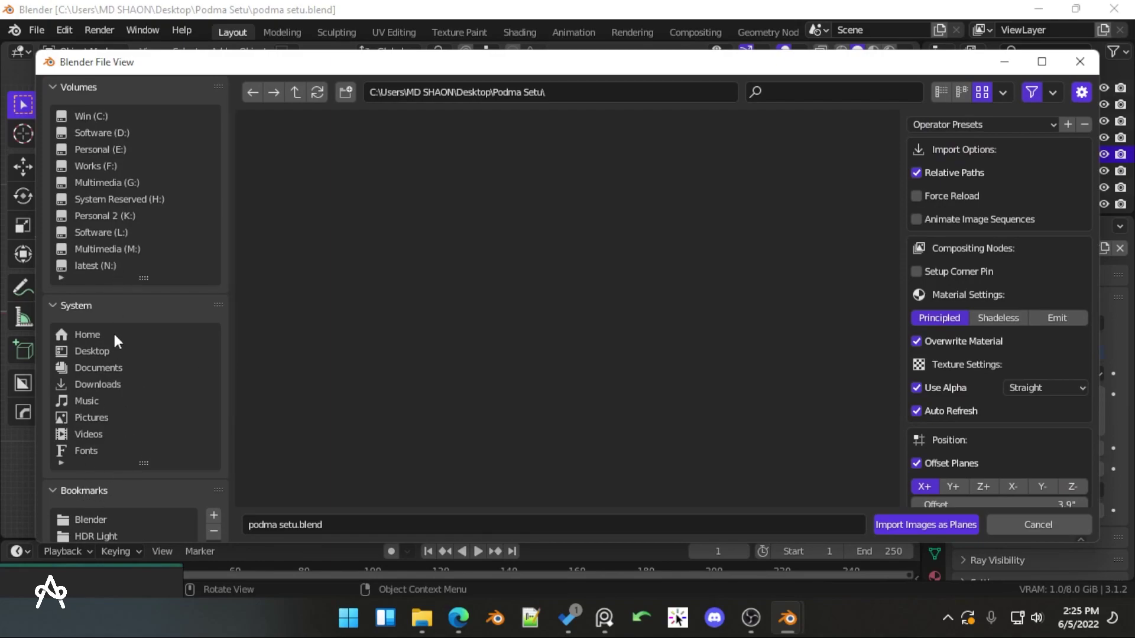
Browse to Graphics Files\Element\100+ Sky and import DSC_0107 (3).png
{"action": "left_click", "coordinate": [83, 351]}
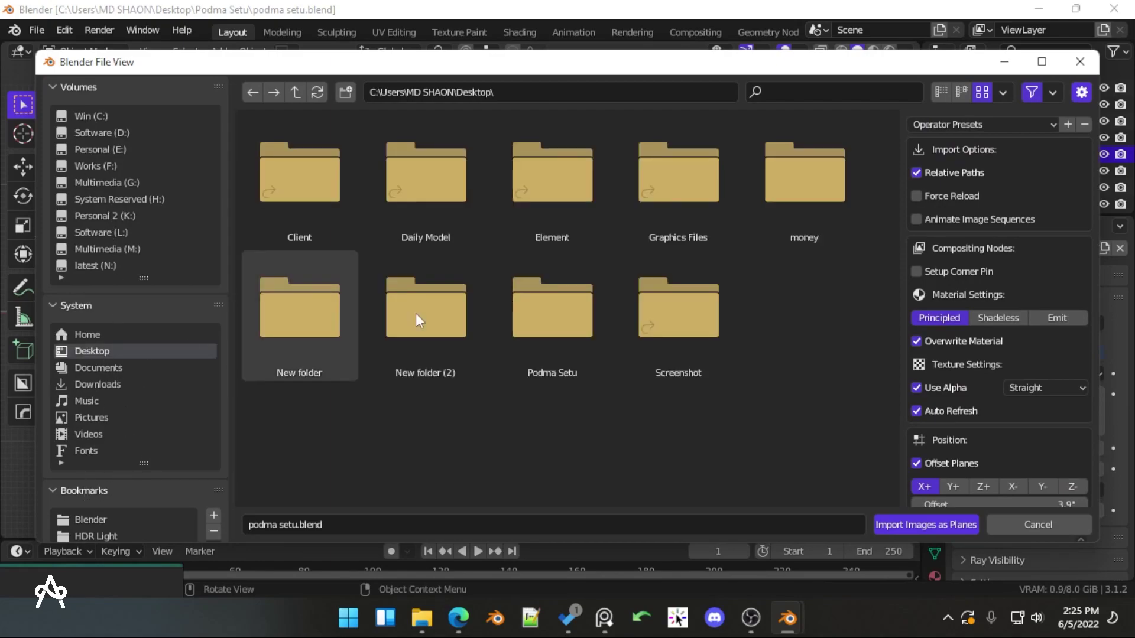
{"action": "double_click", "coordinate": [644, 203]}
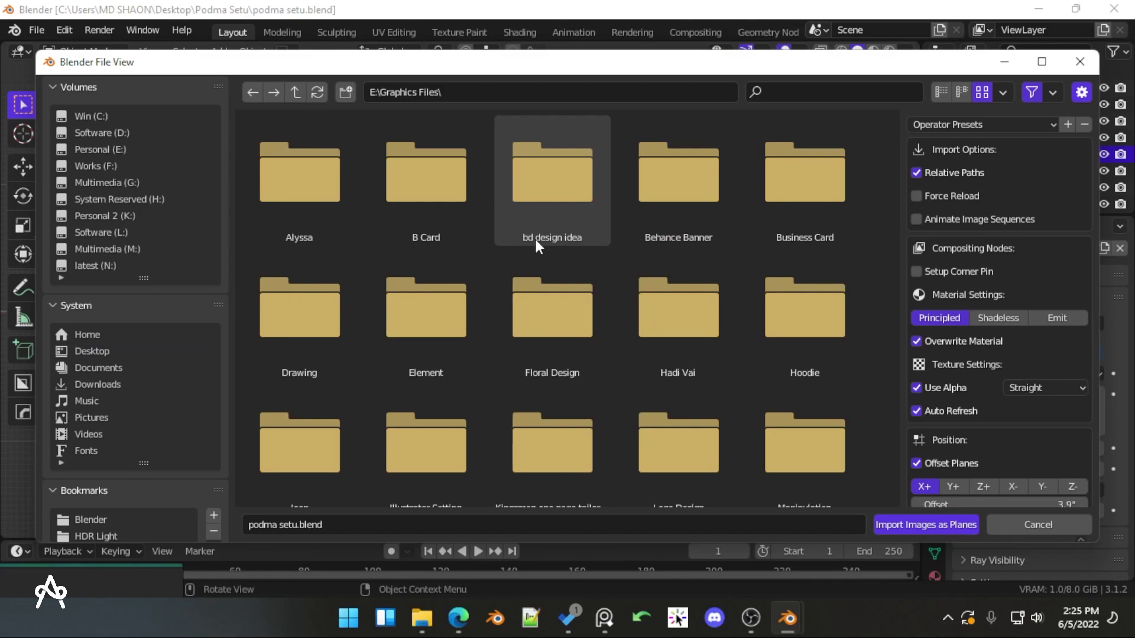
{"action": "left_click", "coordinate": [427, 336]}
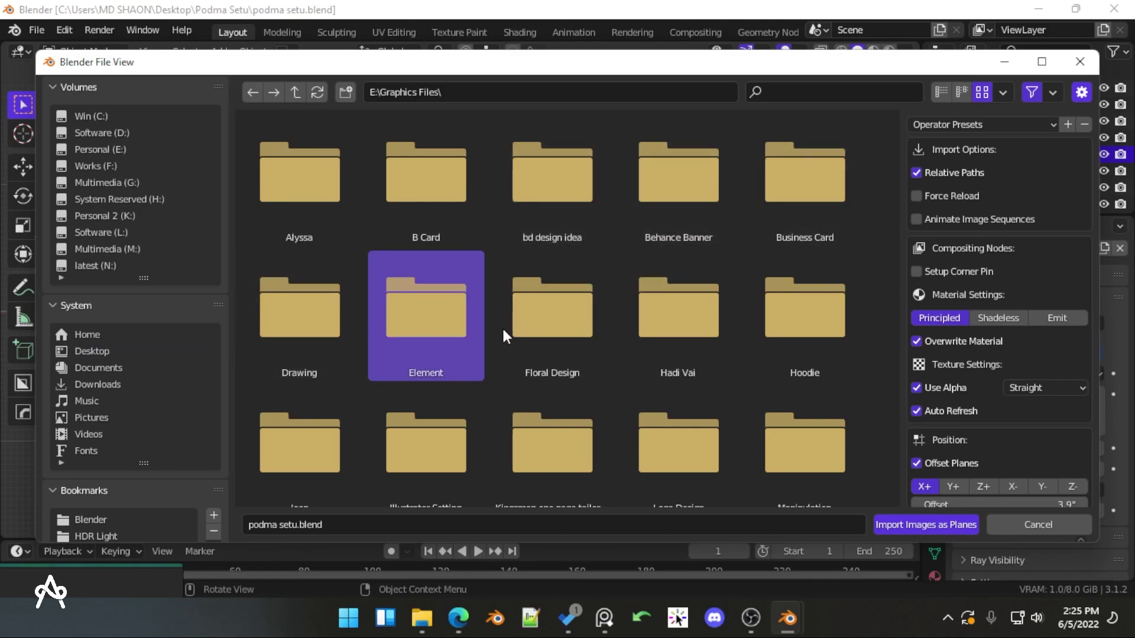
{"action": "key", "text": "Return"}
{"action": "left_click", "coordinate": [293, 224]}
{"action": "double_click", "coordinate": [294, 224]}
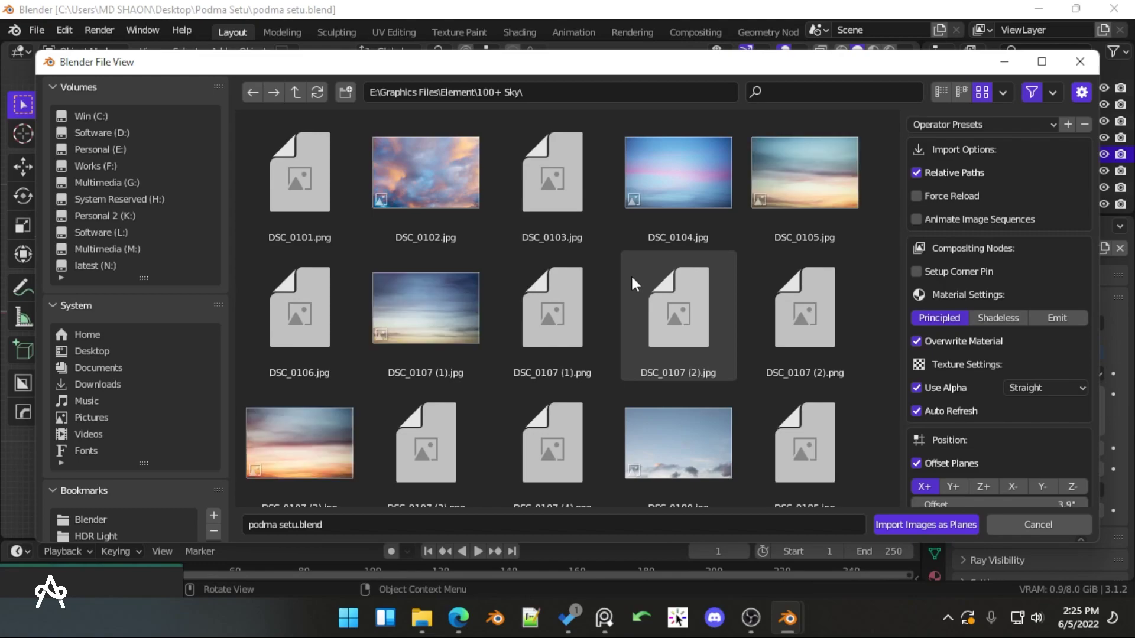
{"action": "scroll", "coordinate": [532, 308], "scroll_direction": "down", "scroll_amount": 2}
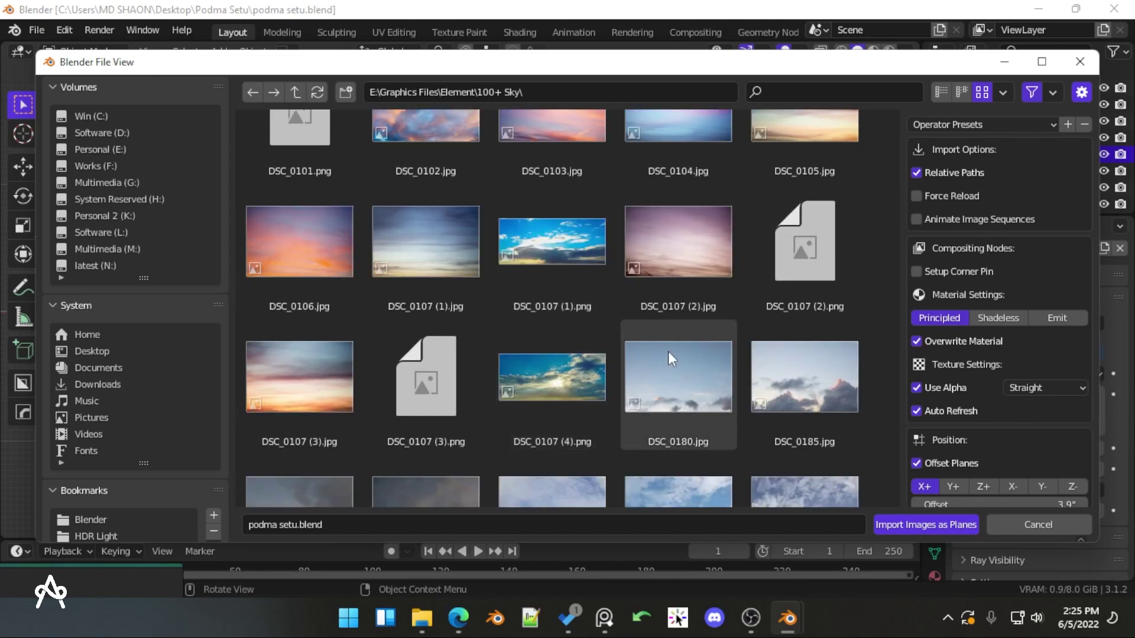
{"action": "left_click", "coordinate": [436, 321]}
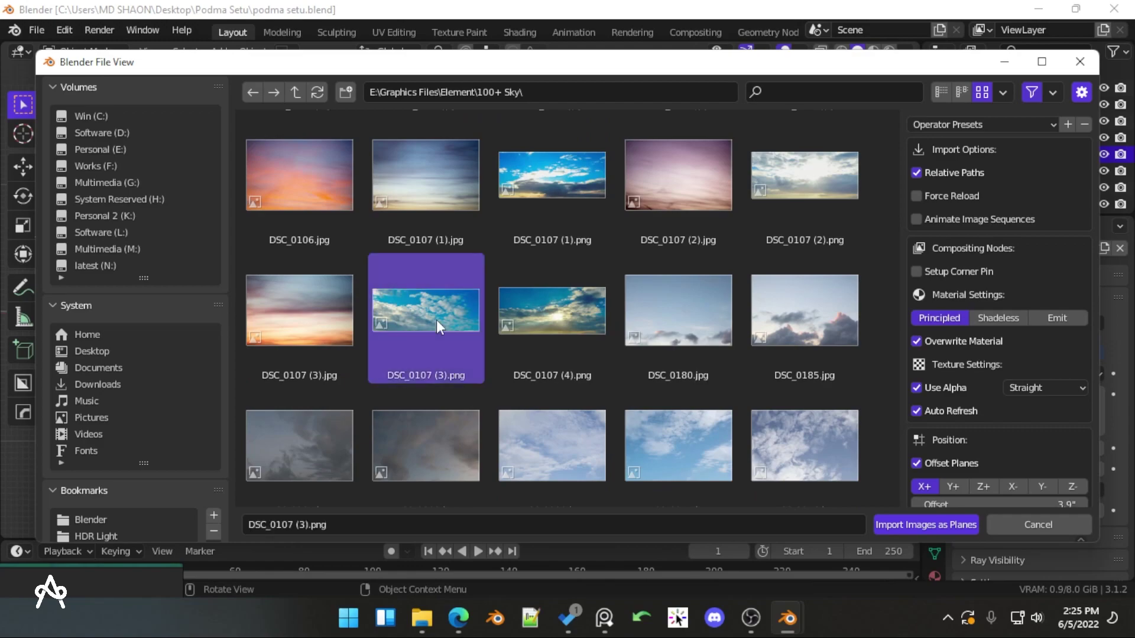
{"action": "left_click", "coordinate": [917, 525]}
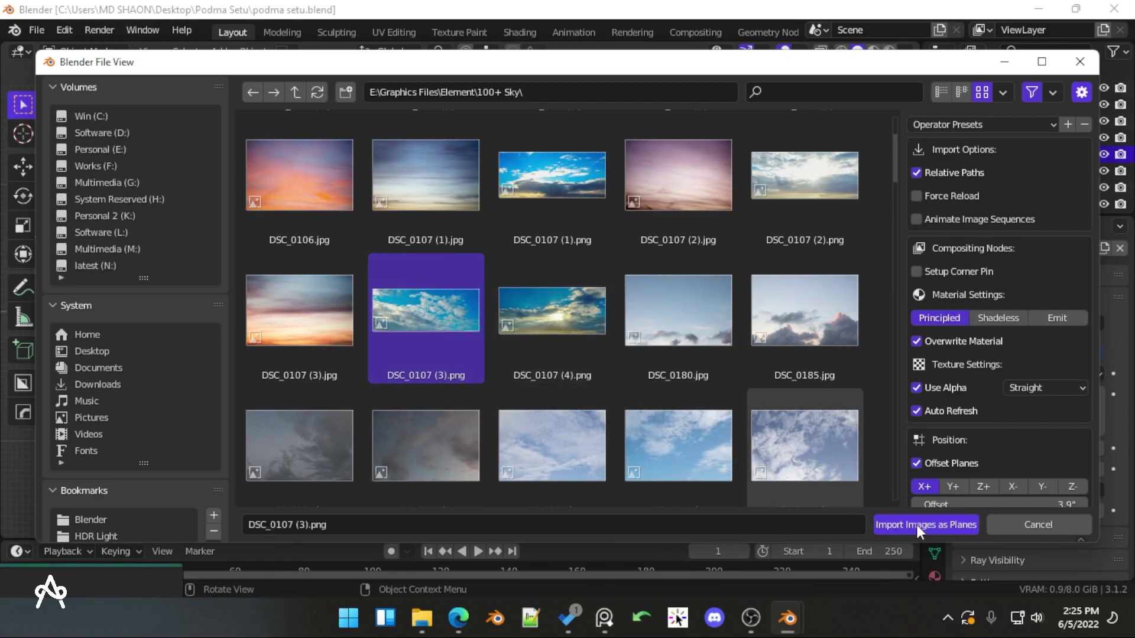
Enlarge the sky image plane to a scale of about 3.96
{"action": "scroll", "coordinate": [497, 361], "scroll_direction": "up", "scroll_amount": 6}
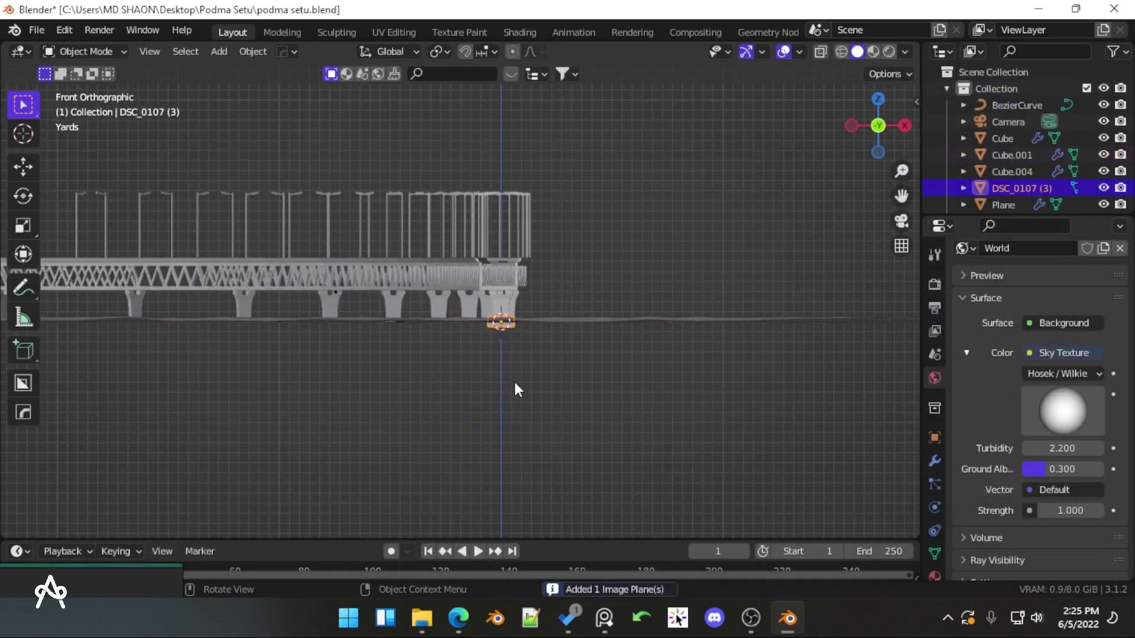
{"action": "key", "text": "s"}
{"action": "left_click", "coordinate": [87, 456]}
{"action": "scroll", "coordinate": [86, 455], "scroll_direction": "down", "scroll_amount": 6}
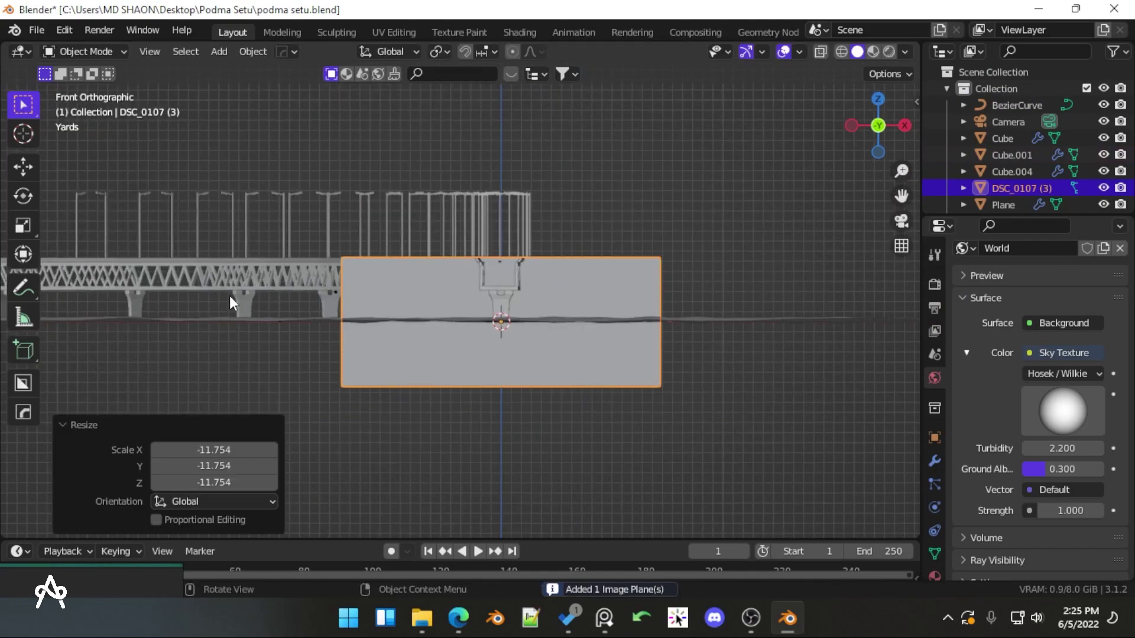
{"action": "key", "text": "s"}
{"action": "left_click", "coordinate": [8, 495]}
{"action": "scroll", "coordinate": [107, 352], "scroll_direction": "down", "scroll_amount": 4}
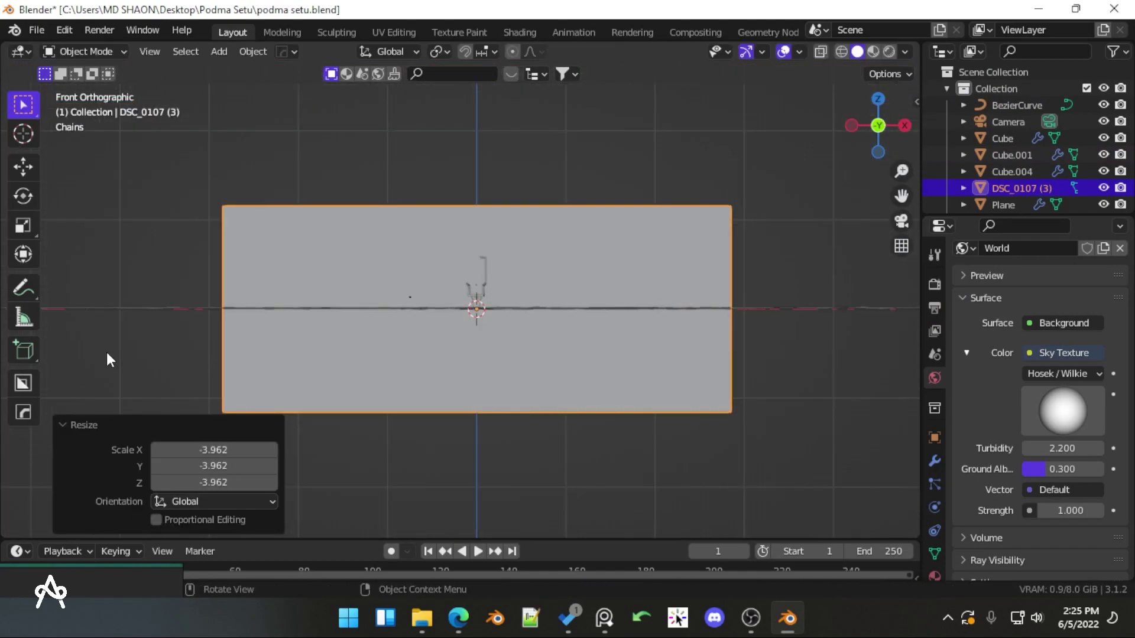
Preview in rendered shading, then return to solid shading in top view
{"action": "key", "text": "z"}
{"action": "left_click", "coordinate": [395, 292]}
{"action": "scroll", "coordinate": [417, 282], "scroll_direction": "up", "scroll_amount": 6}
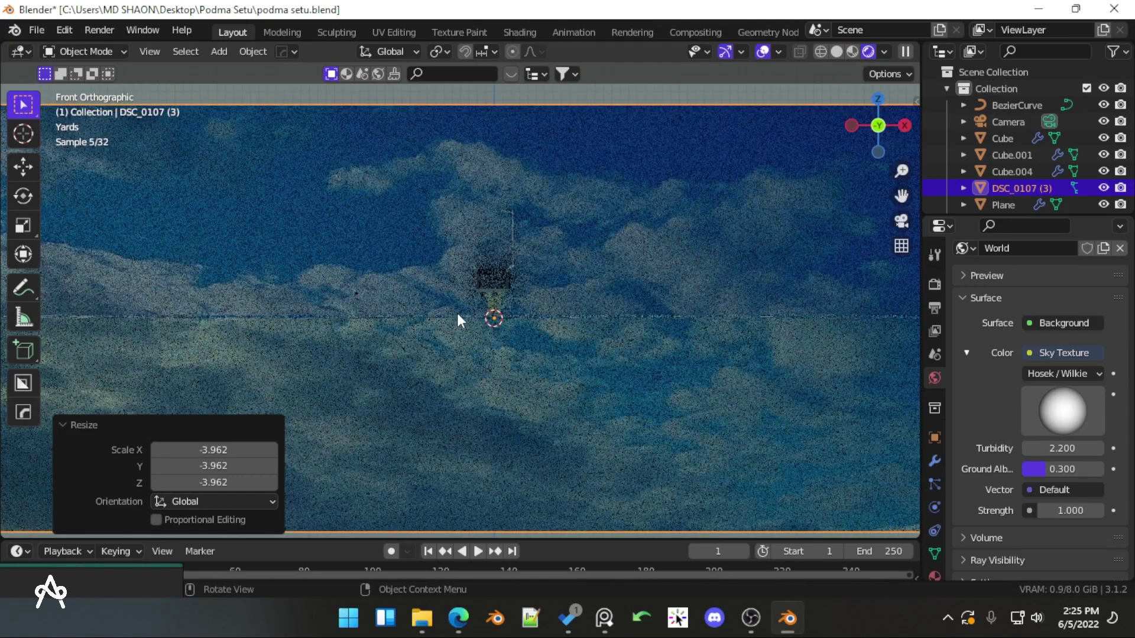
{"action": "key", "text": "z"}
{"action": "left_click", "coordinate": [660, 320]}
{"action": "key", "text": "KP_7"}
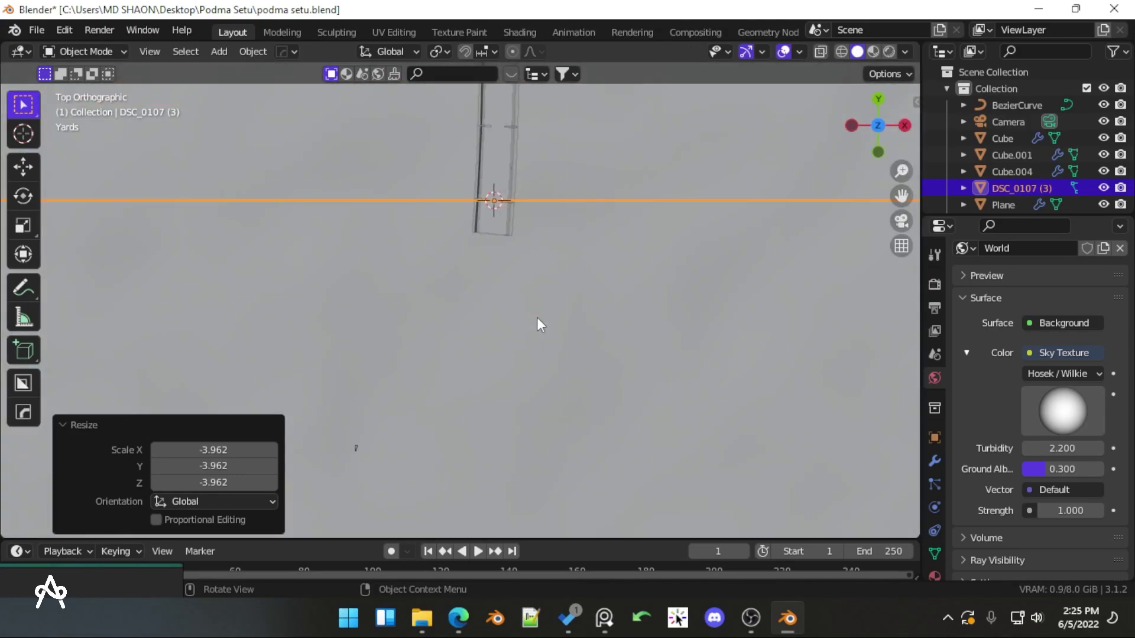
{"action": "scroll", "coordinate": [519, 317], "scroll_direction": "down", "scroll_amount": 6}
Move DSC_0107 (3) toward the plane's top and scale it to 2.666
{"action": "key", "text": "g"}
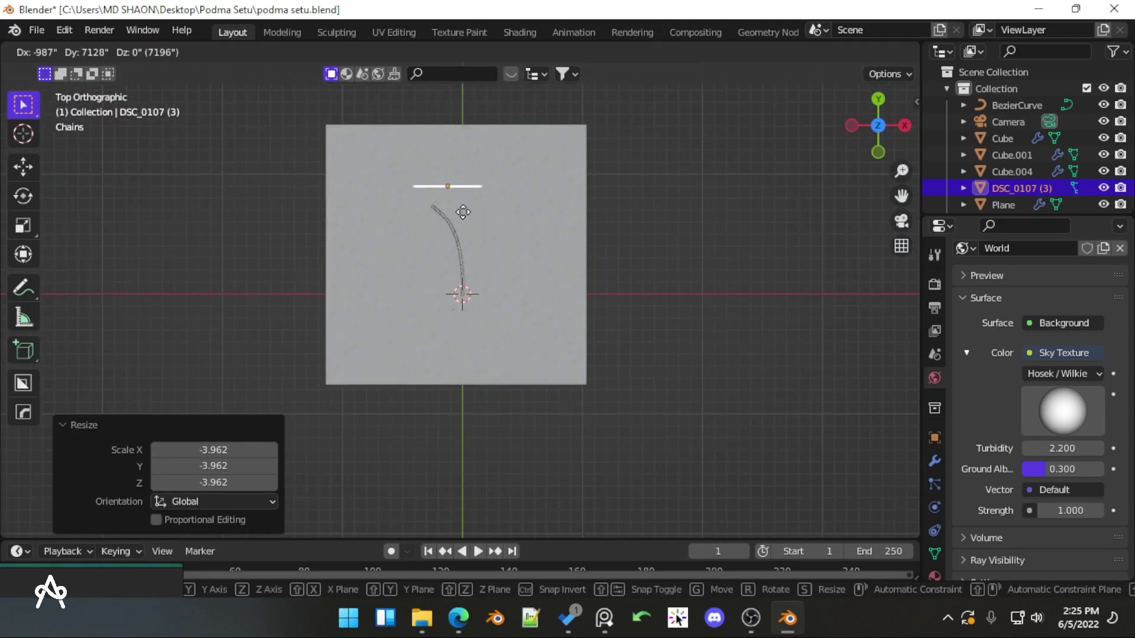
{"action": "left_click", "coordinate": [476, 218]}
{"action": "scroll", "coordinate": [477, 217], "scroll_direction": "up", "scroll_amount": 3}
{"action": "key", "text": "s"}
{"action": "left_click", "coordinate": [662, 324]}
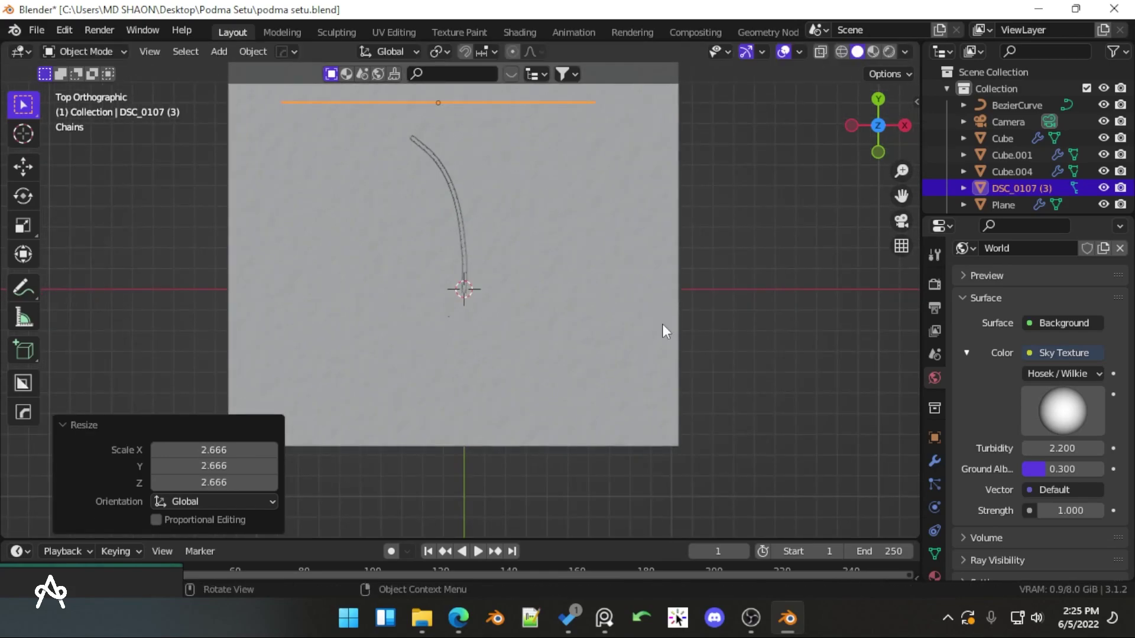
Replace the sky texture with an Environment Texture loading blouberg_sunrise_2_4k.hdr
{"action": "left_click", "coordinate": [1042, 325]}
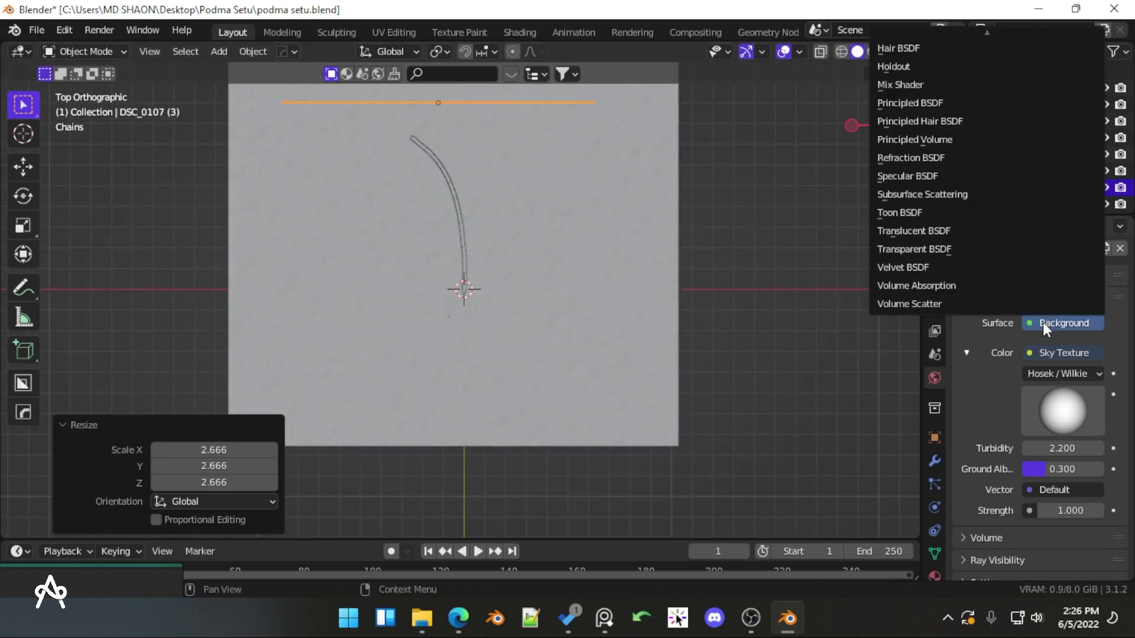
{"action": "left_click", "coordinate": [1031, 353]}
{"action": "left_click", "coordinate": [689, 171]}
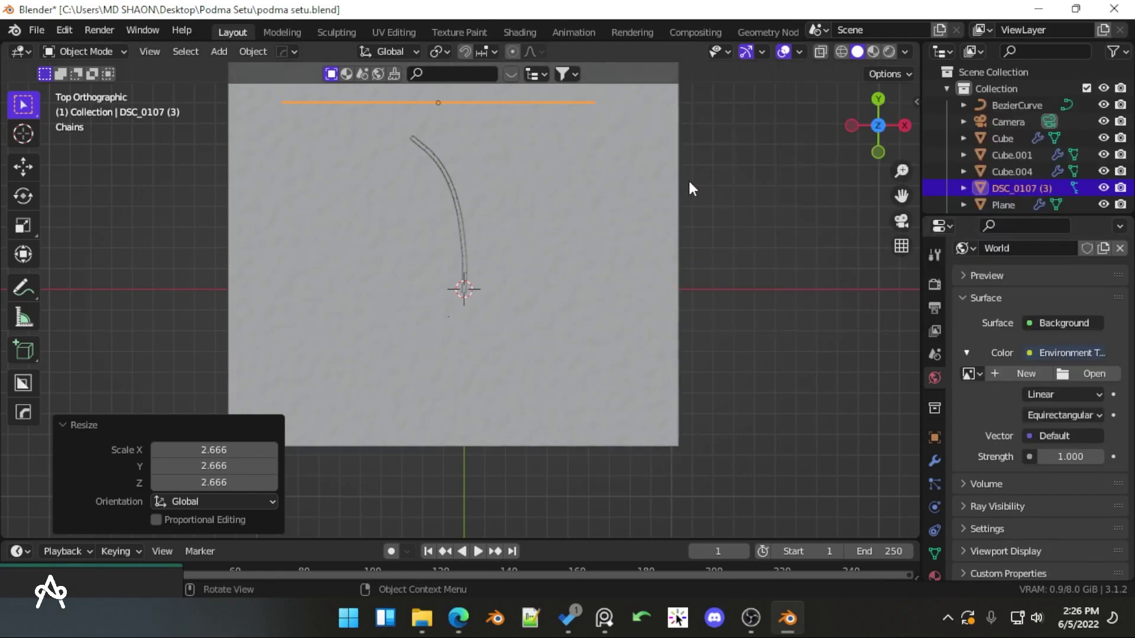
{"action": "left_click", "coordinate": [1058, 374]}
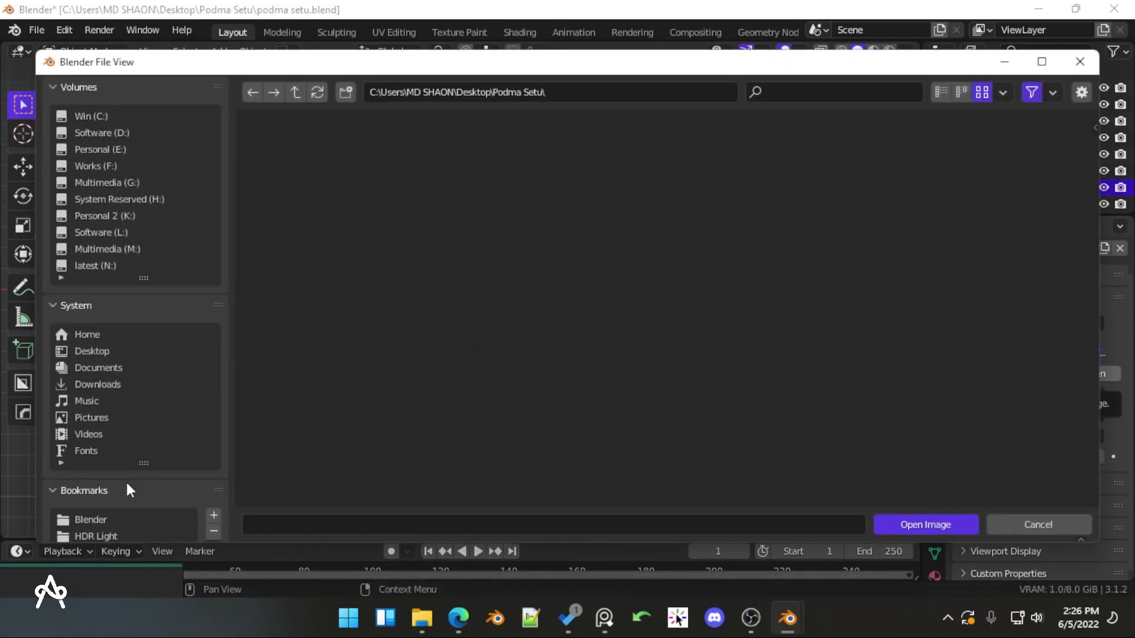
{"action": "left_click", "coordinate": [103, 535]}
{"action": "scroll", "coordinate": [536, 396], "scroll_direction": "down", "scroll_amount": 3}
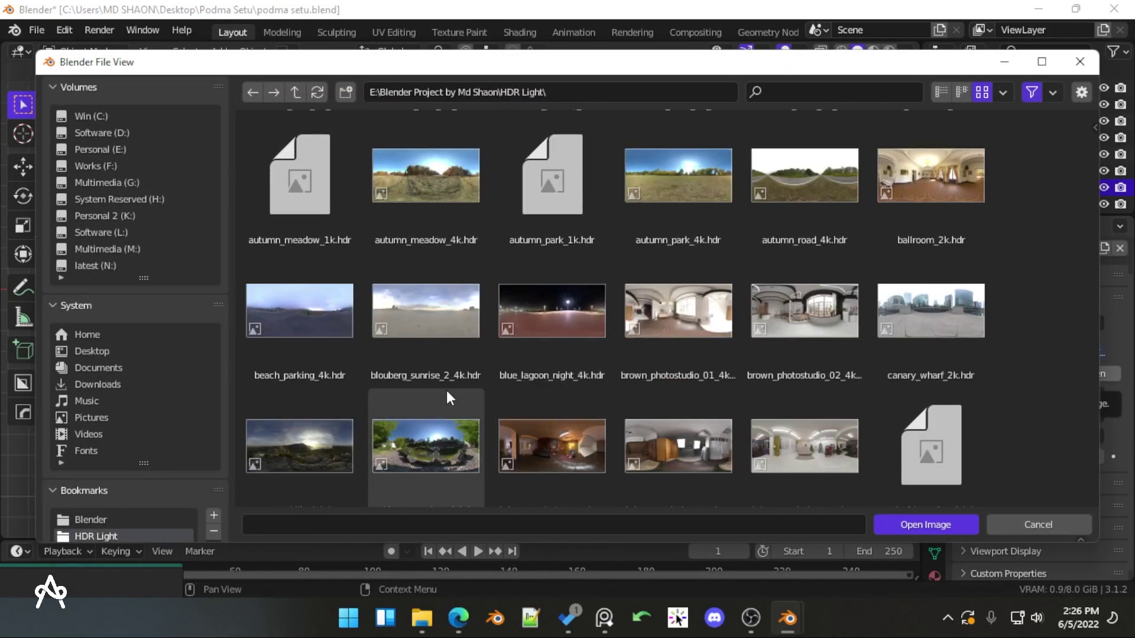
{"action": "double_click", "coordinate": [426, 313]}
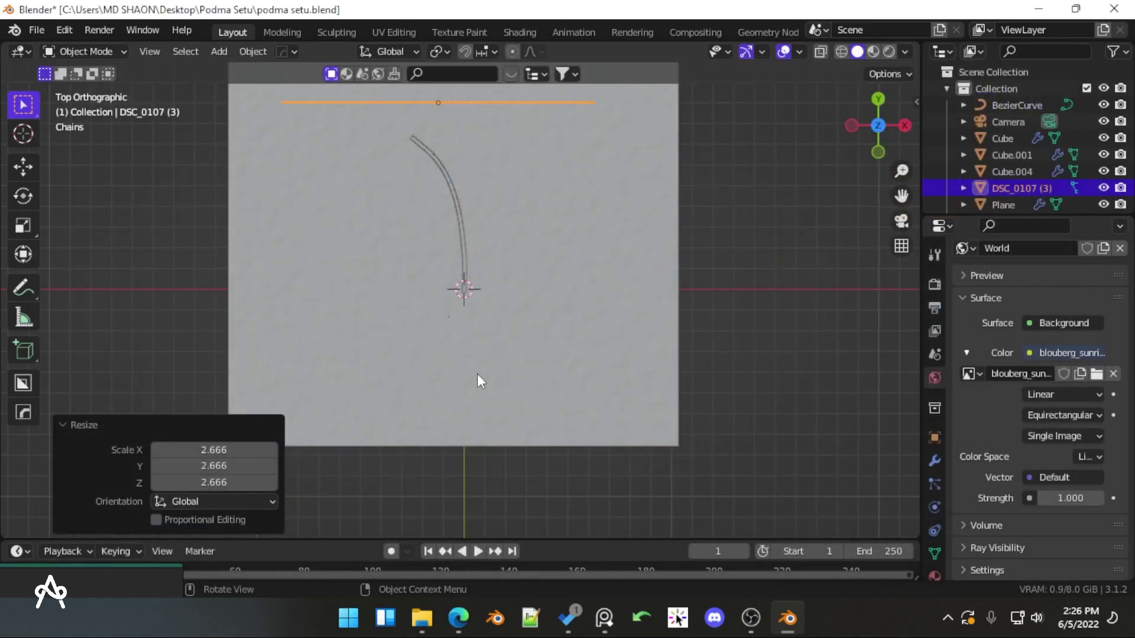
Preview the camera view in rendered shading, then return to top view
{"action": "key", "text": "KP_0"}
{"action": "key", "text": "z"}
{"action": "left_click", "coordinate": [512, 204]}
{"action": "scroll", "coordinate": [545, 269], "scroll_direction": "up", "scroll_amount": 2}
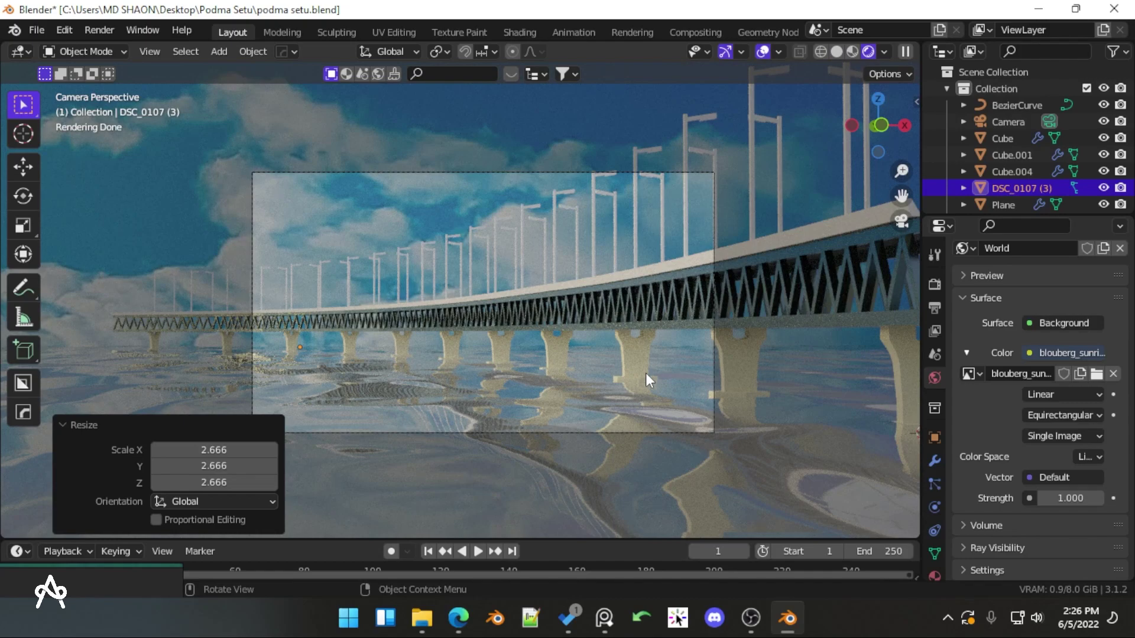
{"action": "key", "text": "KP_7"}
{"action": "scroll", "coordinate": [646, 374], "scroll_direction": "down", "scroll_amount": 3}
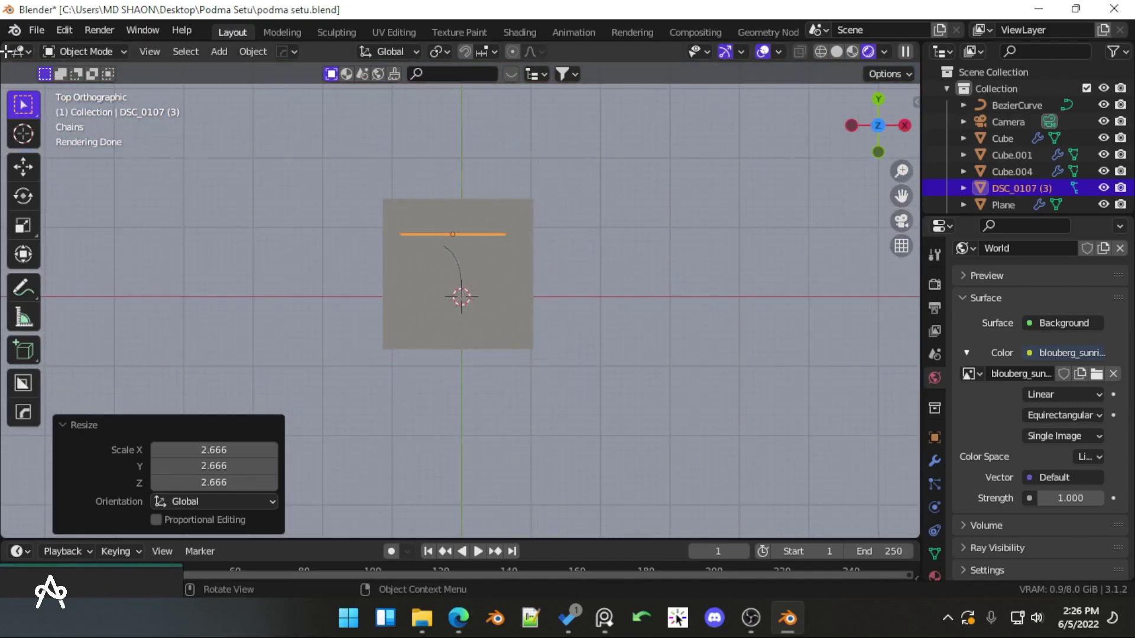
Split the viewport: camera view in Rendered shading on the left, Solid shading on the right
{"action": "left_click_drag", "start_coordinate": [5, 42], "coordinate": [408, 89]}
{"action": "scroll", "coordinate": [227, 278], "scroll_direction": "up", "scroll_amount": 5}
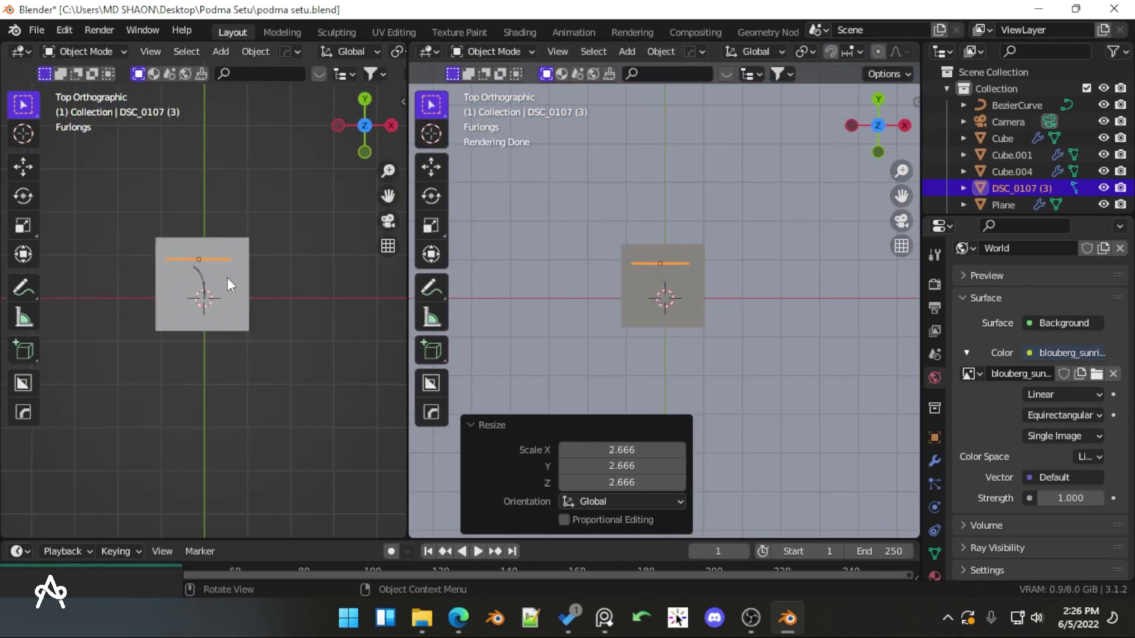
{"action": "key", "text": "KP_0"}
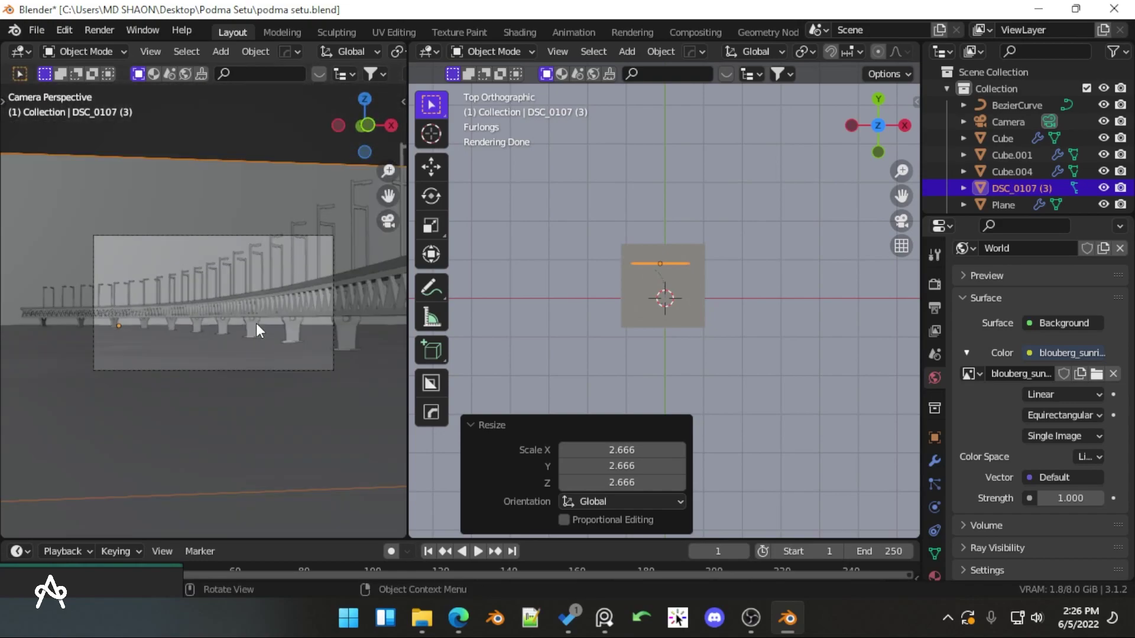
{"action": "scroll", "coordinate": [266, 328], "scroll_direction": "up", "scroll_amount": 2}
{"action": "key", "text": "z"}
{"action": "left_click", "coordinate": [285, 282]}
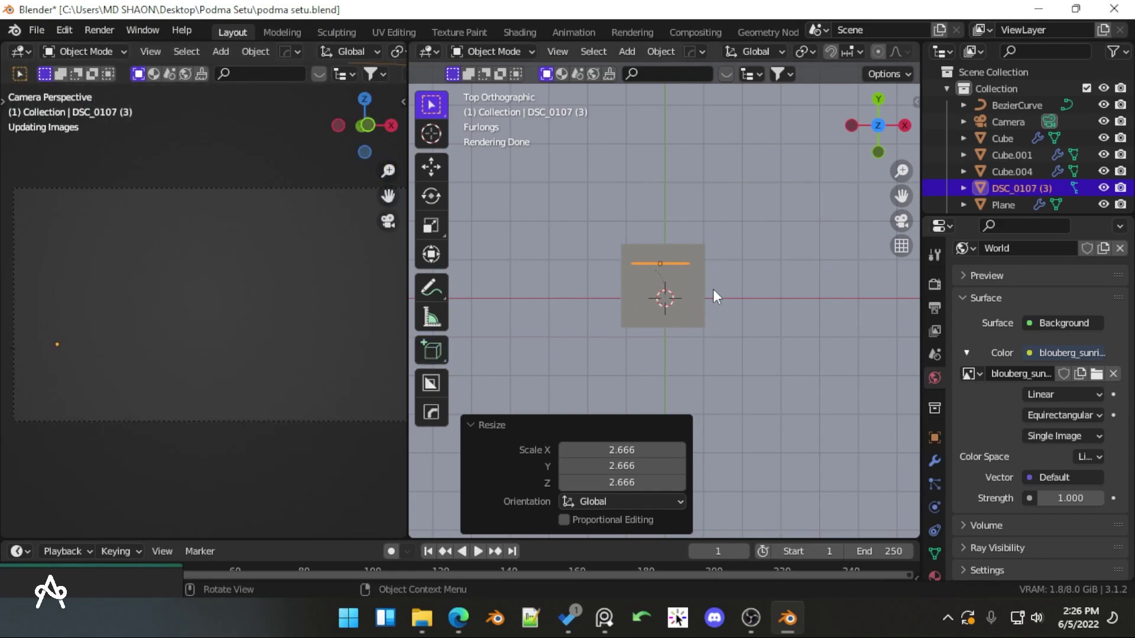
{"action": "key", "text": "z"}
{"action": "left_click", "coordinate": [758, 349]}
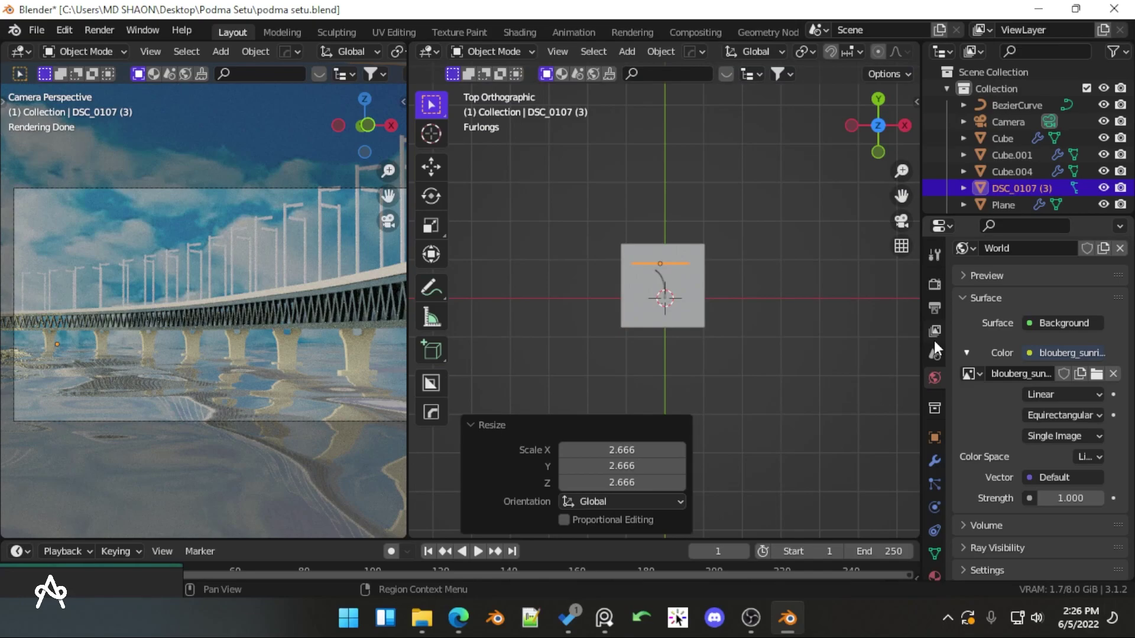
Move the DSC_0107 (3) object along the plane, then raise it above the water
{"action": "scroll", "coordinate": [698, 289], "scroll_direction": "up", "scroll_amount": 3}
{"action": "key", "text": "g"}
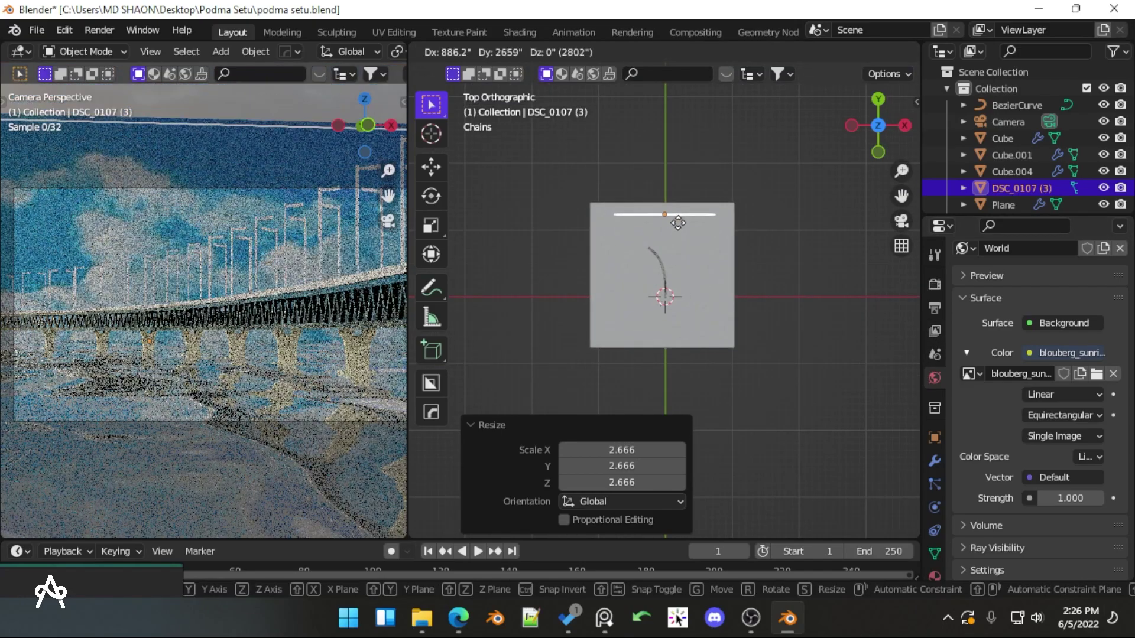
{"action": "left_click", "coordinate": [679, 196]}
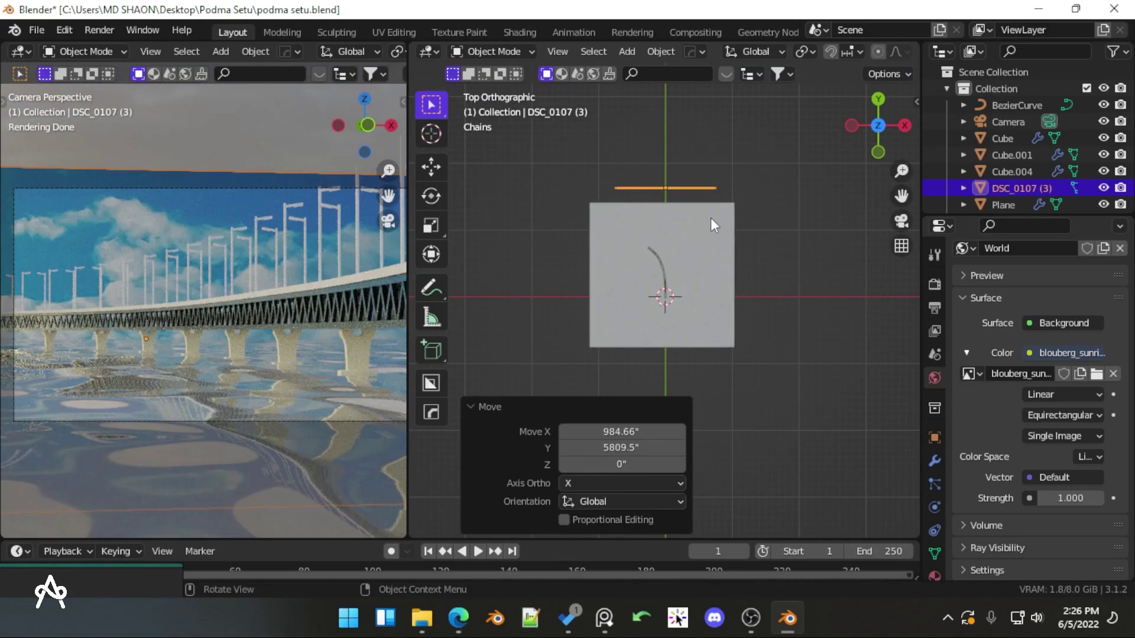
{"action": "key", "text": "KP_1"}
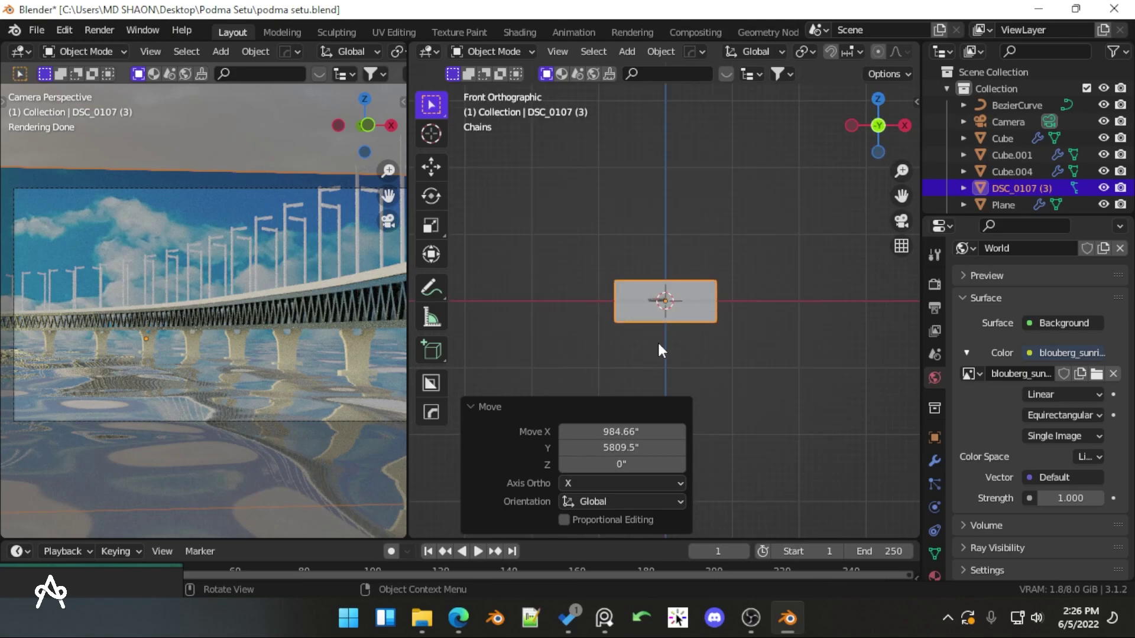
{"action": "key", "text": "g"}
{"action": "key", "text": "z"}
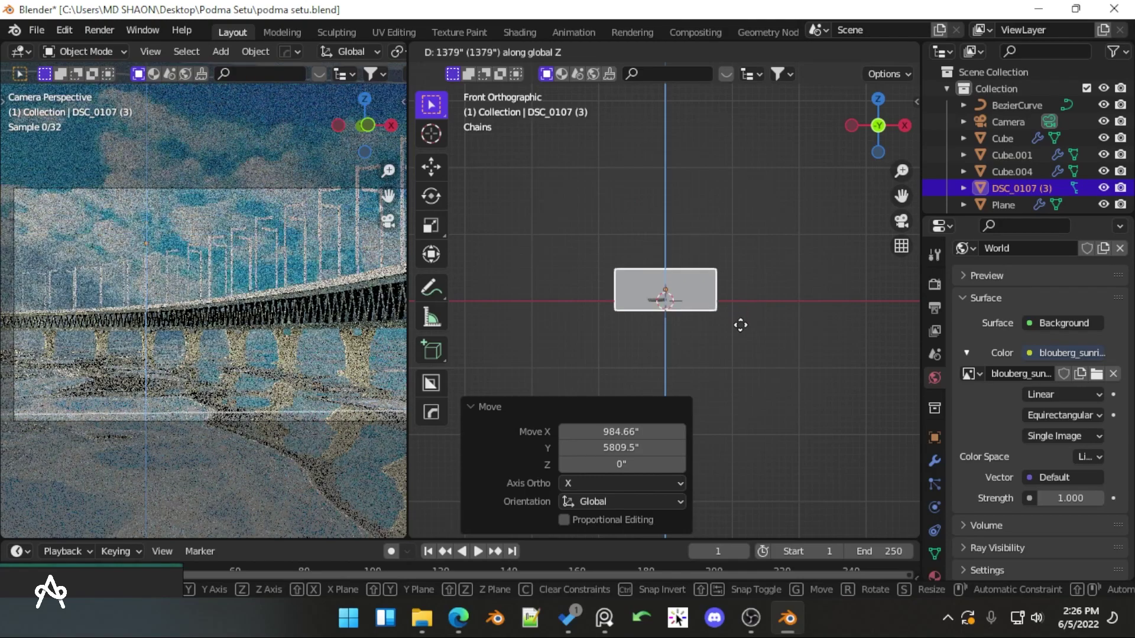
{"action": "left_click", "coordinate": [743, 321]}
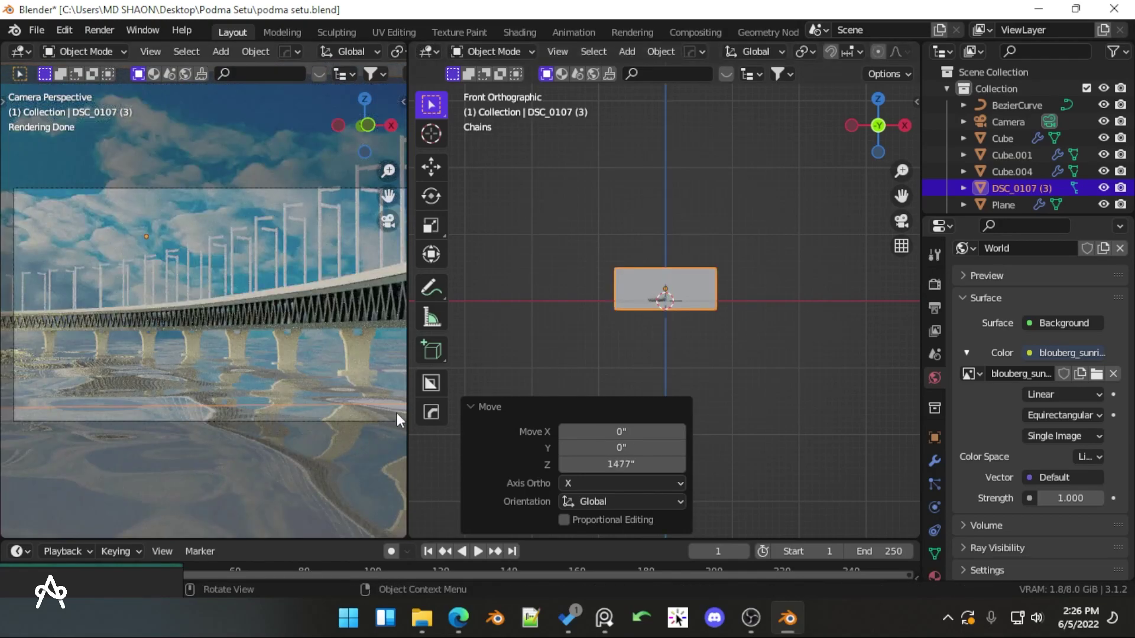
Widen the camera preview pane and swing the camera to a new angle on the bridge
{"action": "left_click_drag", "start_coordinate": [410, 328], "coordinate": [585, 326]}
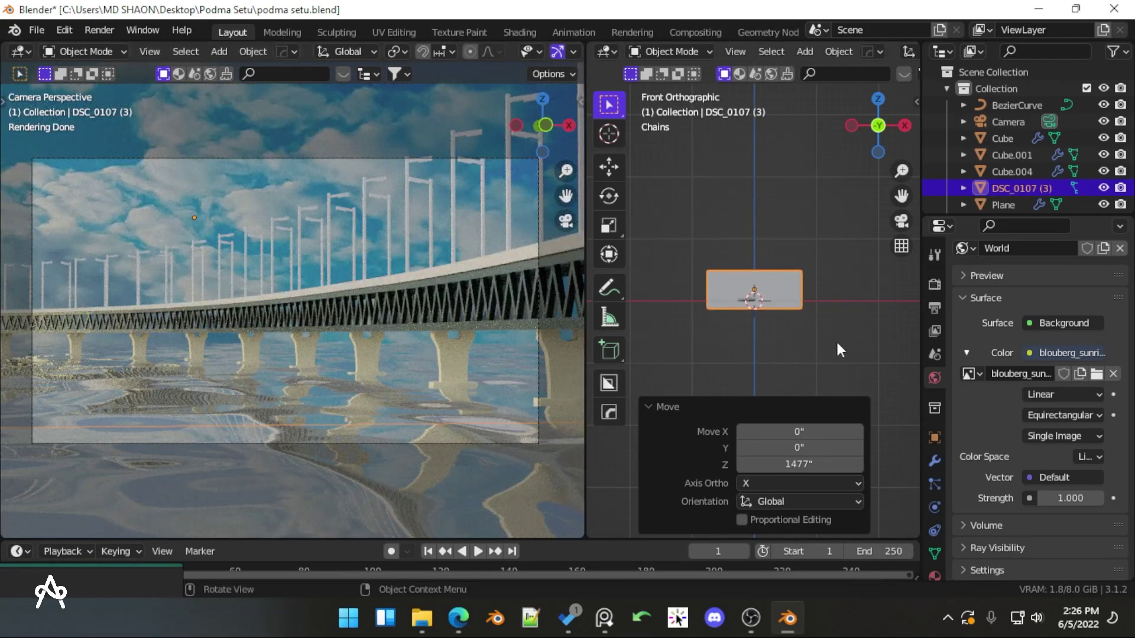
{"action": "left_click", "coordinate": [438, 157]}
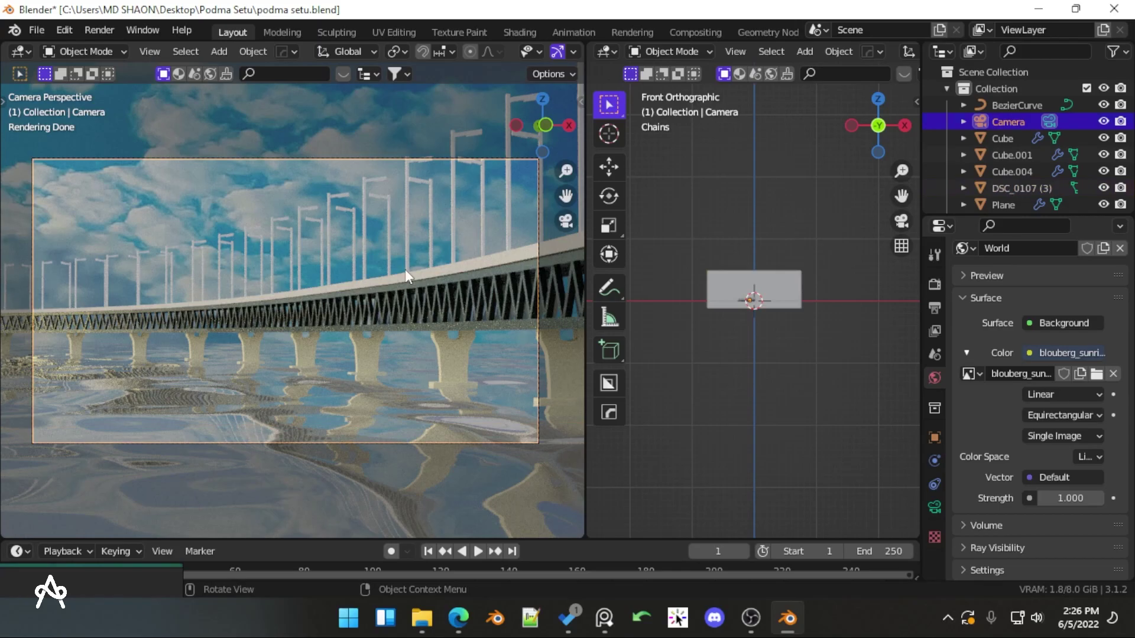
{"action": "mouse_move", "coordinate": [406, 268]}
{"action": "middle_mouse_down"}
{"action": "mouse_move", "coordinate": [416, 288]}
{"action": "mouse_move", "coordinate": [417, 271]}
{"action": "middle_mouse_up"}
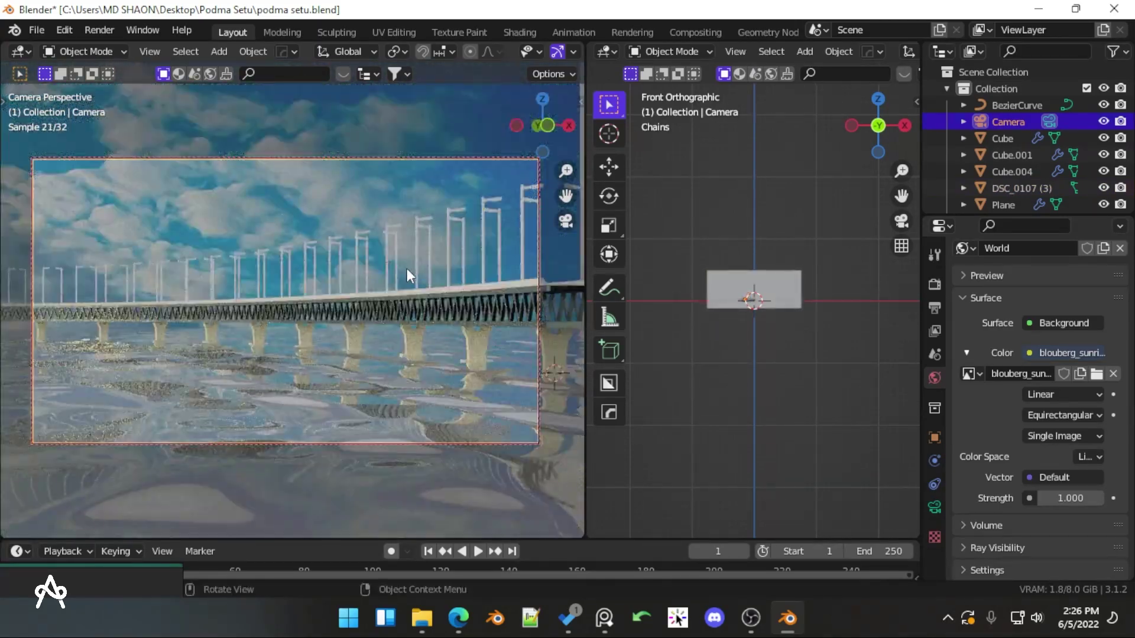
{"action": "left_click", "coordinate": [406, 268]}
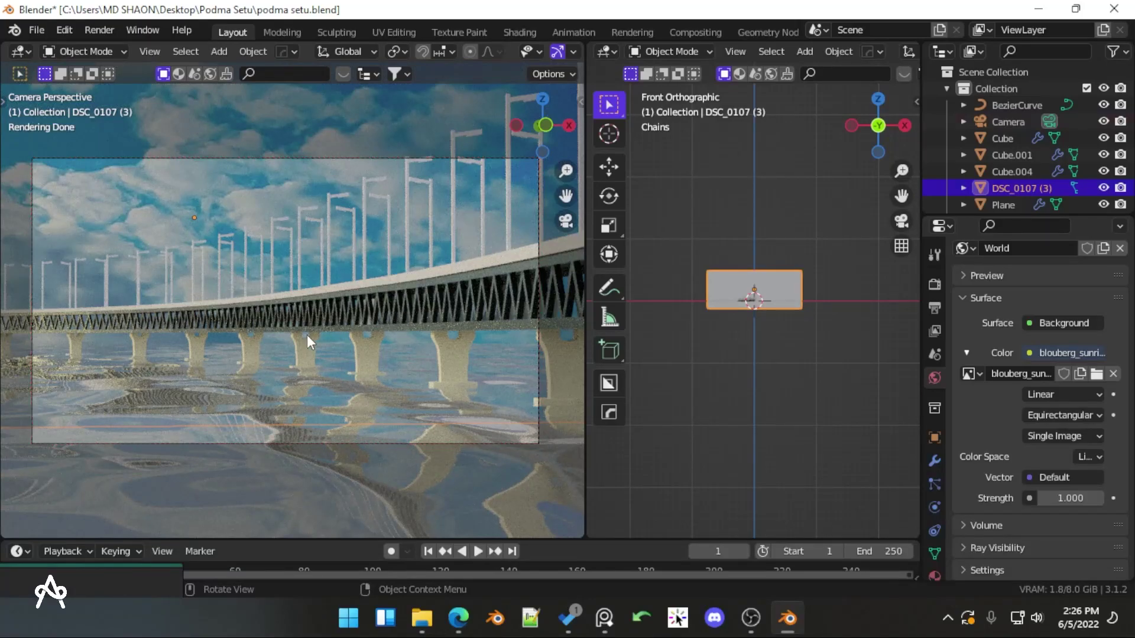
{"action": "scroll", "coordinate": [299, 403], "scroll_direction": "down", "scroll_amount": 1}
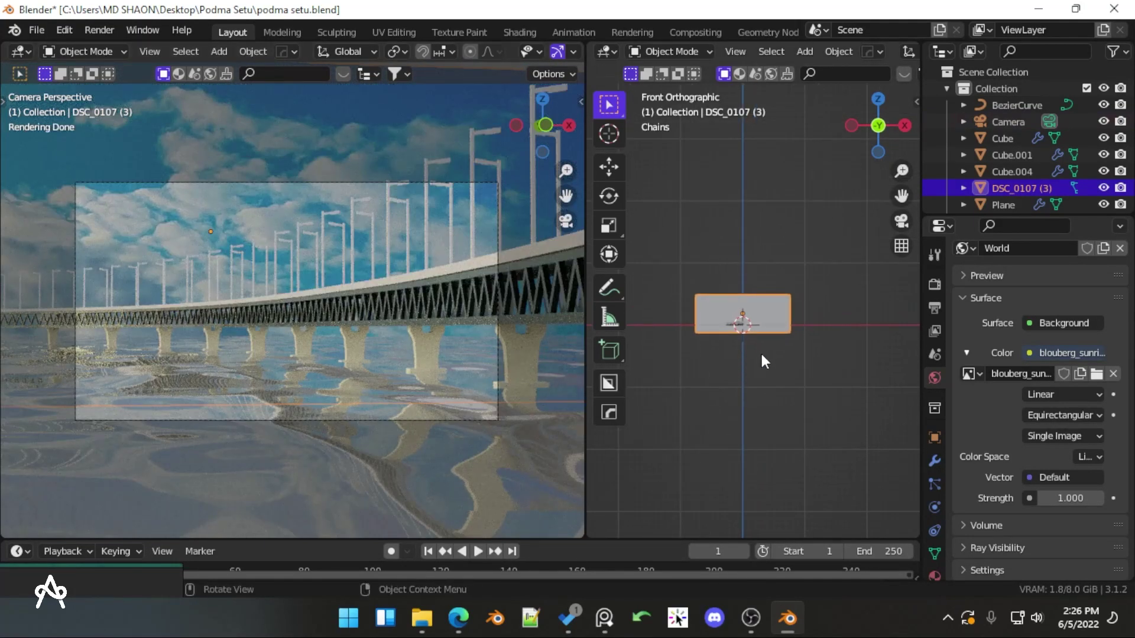
{"action": "scroll", "coordinate": [772, 331], "scroll_direction": "up", "scroll_amount": 5}
{"action": "middle_click_drag", "start_coordinate": [772, 352], "coordinate": [794, 337]}
{"action": "key", "text": "KP_7"}
{"action": "scroll", "coordinate": [783, 232], "scroll_direction": "down", "scroll_amount": 3}
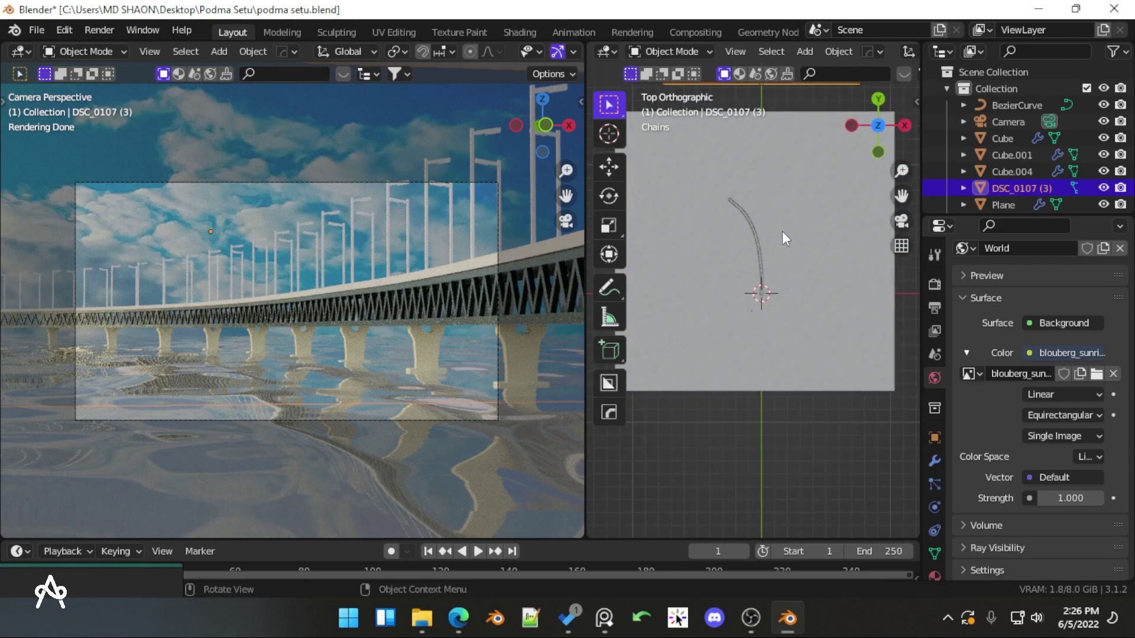
Rotate DSC_0107 (3) by 36.5° and nudge it slightly up and right
{"action": "key", "text": "r"}
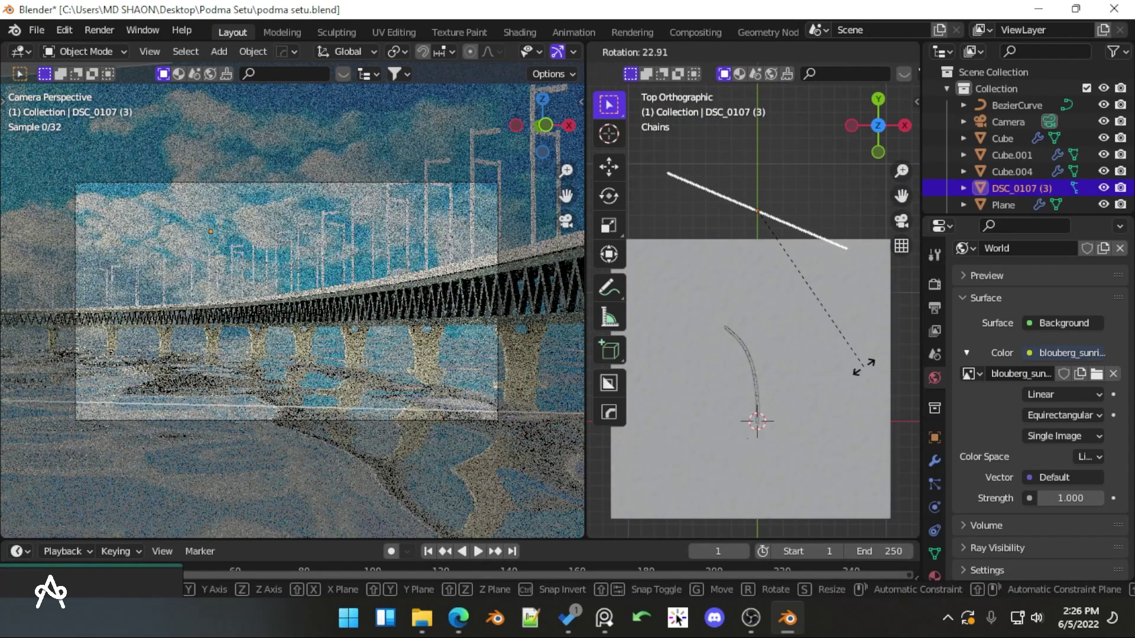
{"action": "left_click", "coordinate": [827, 385]}
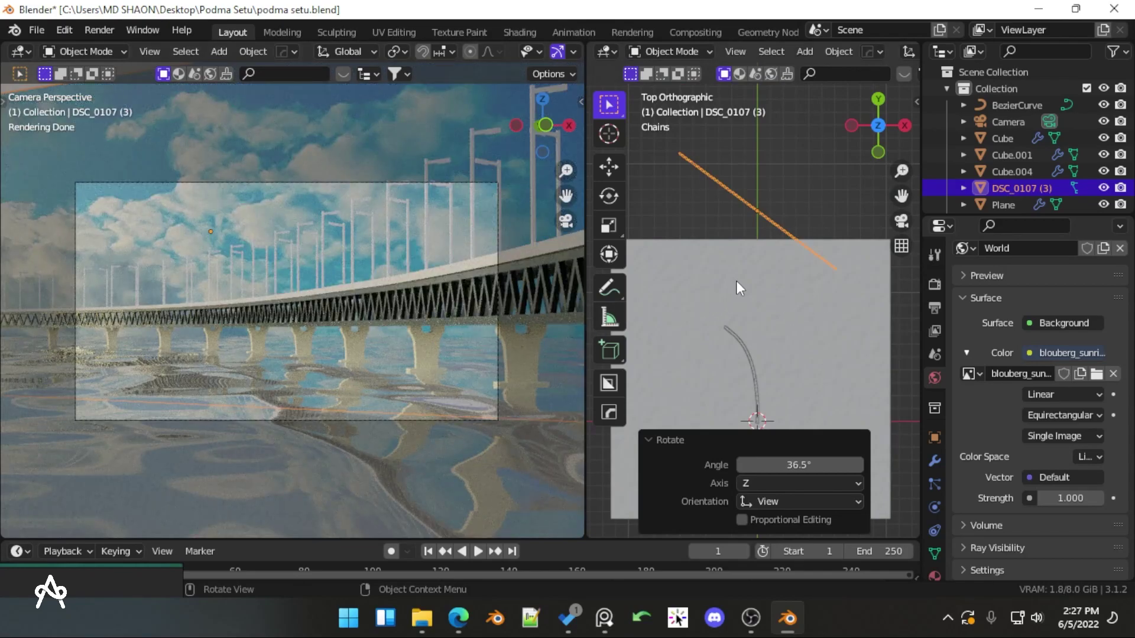
{"action": "key", "text": "g"}
{"action": "left_click", "coordinate": [747, 268]}
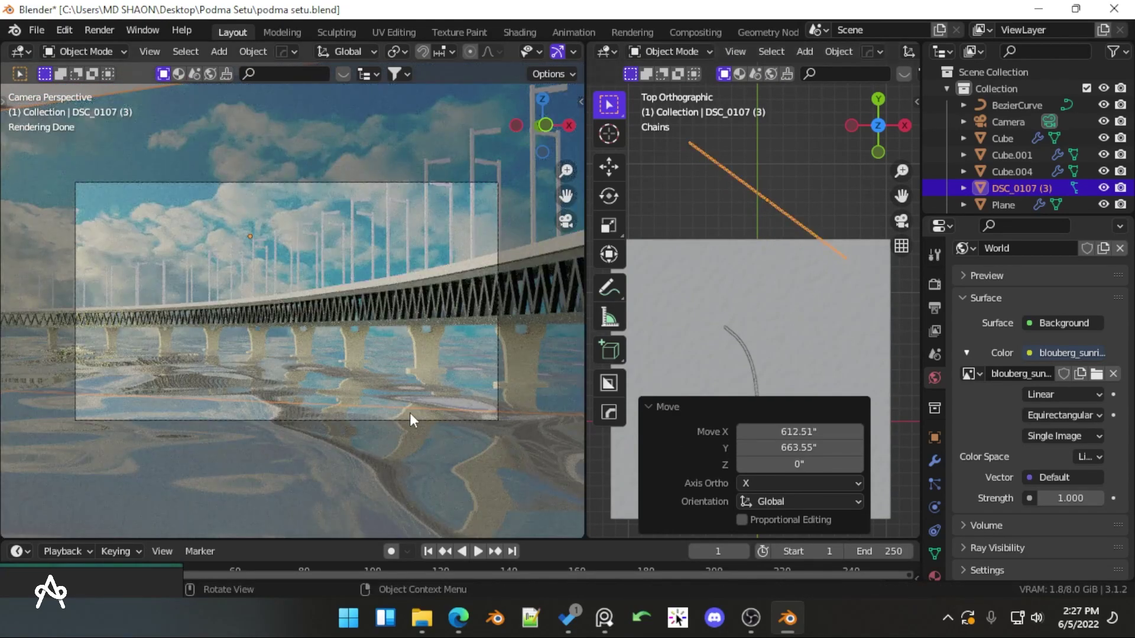
{"action": "scroll", "coordinate": [424, 389], "scroll_direction": "up", "scroll_amount": 2}
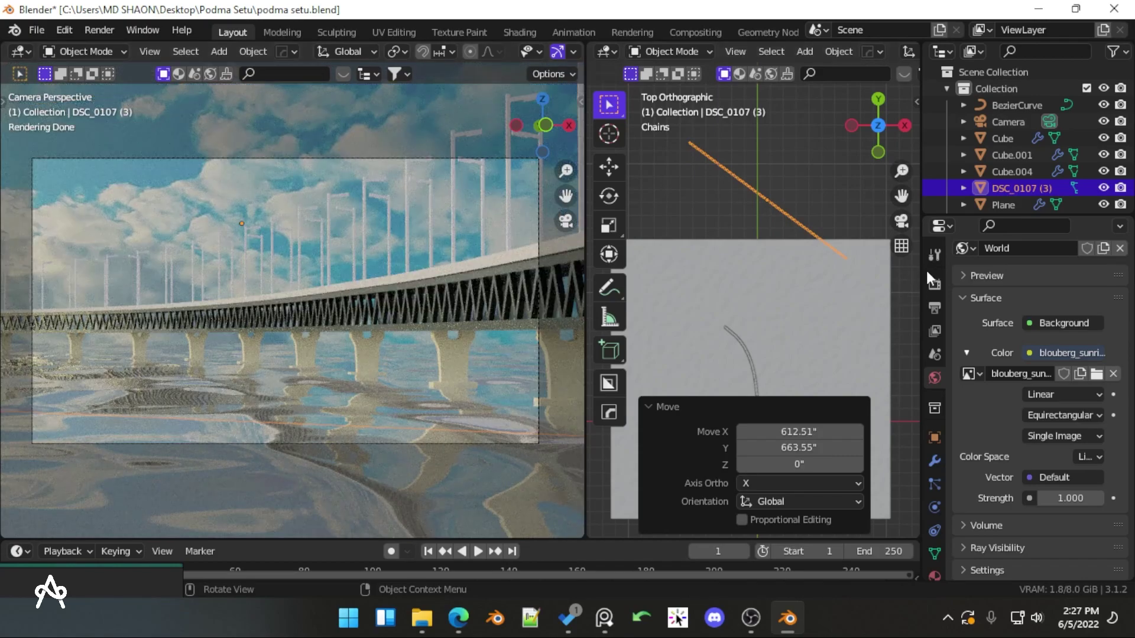
{"action": "left_click", "coordinate": [935, 284]}
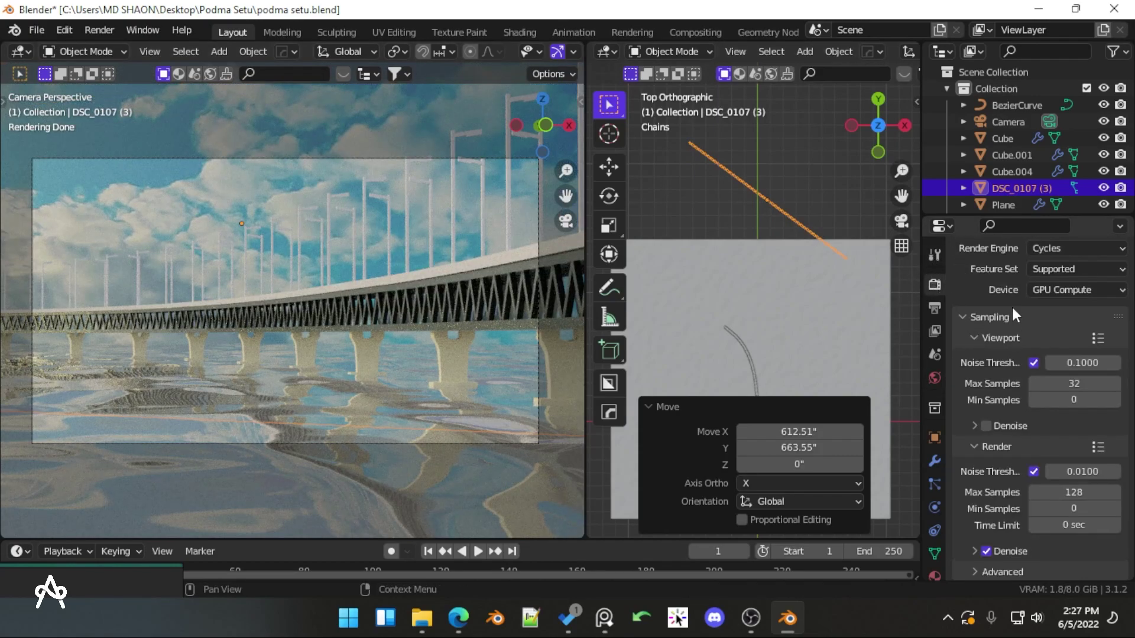
Turn on viewport denoising and set the viewport maximum sample count
{"action": "left_click", "coordinate": [986, 426]}
{"action": "left_click", "coordinate": [1084, 384]}
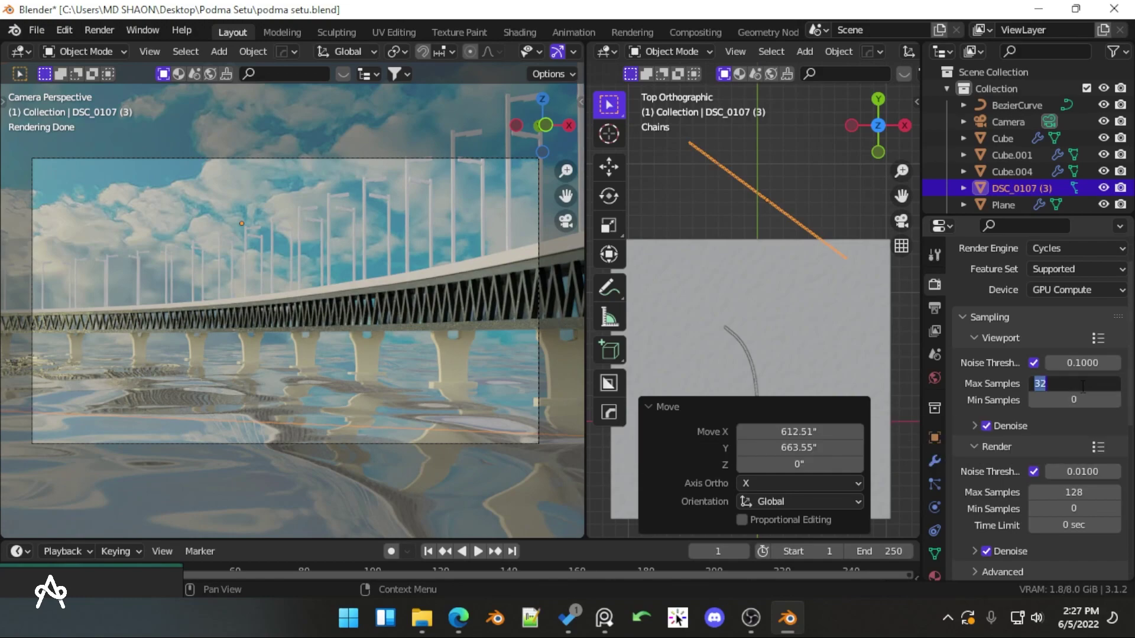
{"action": "key", "text": "Return"}
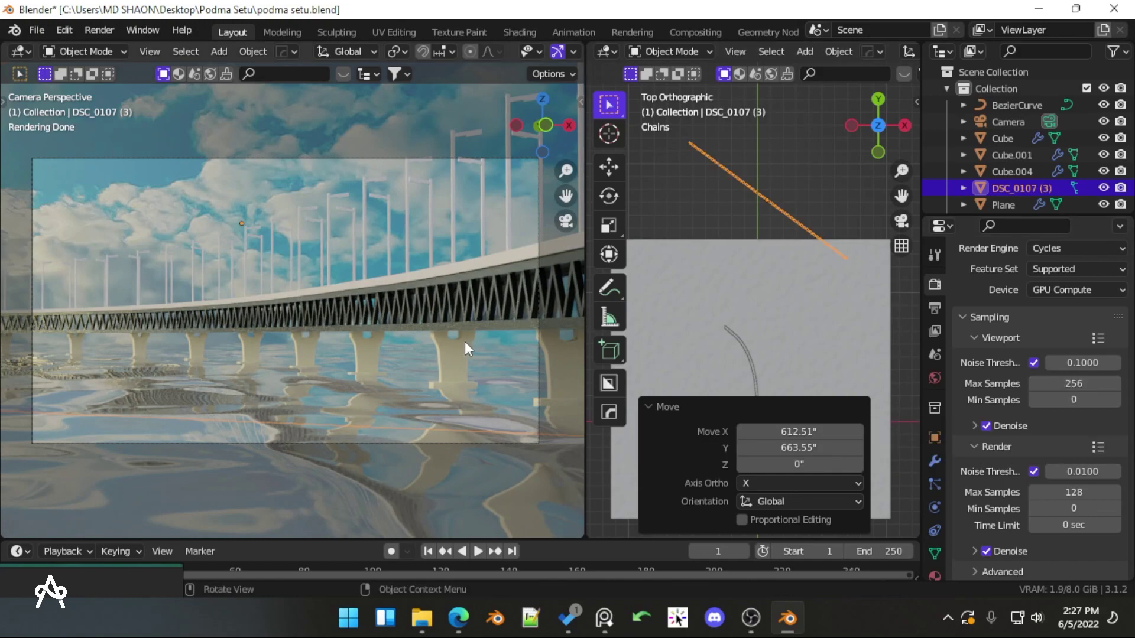
{"action": "scroll", "coordinate": [332, 384], "scroll_direction": "up", "scroll_amount": 2}
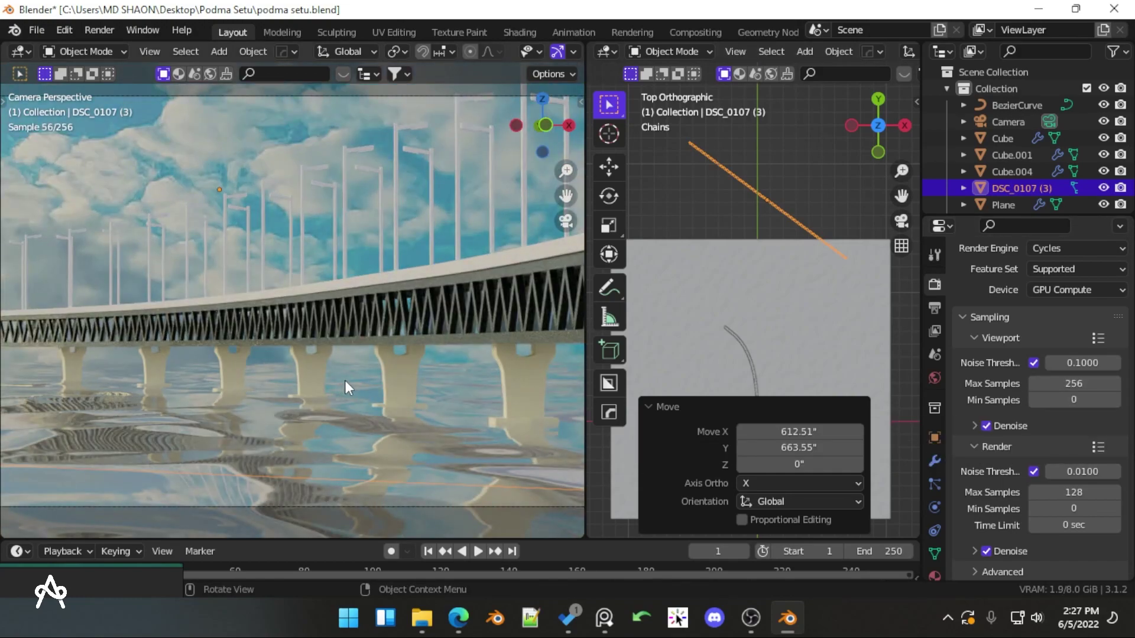
{"action": "scroll", "coordinate": [364, 367], "scroll_direction": "down", "scroll_amount": 2}
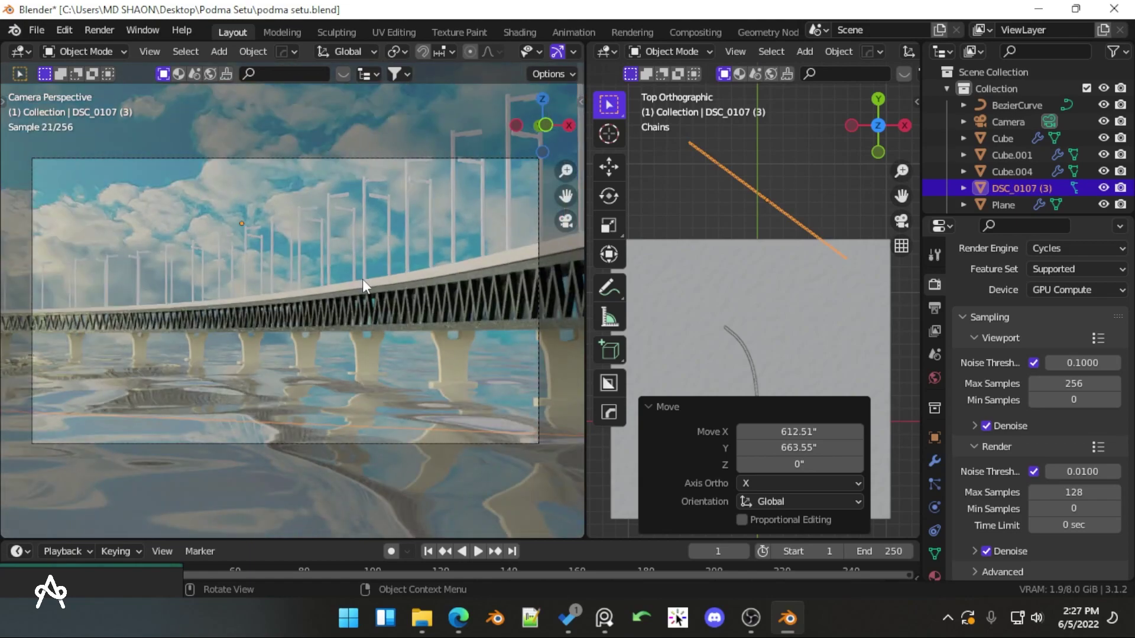
Move the camera vertically to a new height to reframe the bridge
{"action": "left_click", "coordinate": [332, 157]}
{"action": "key", "text": "g"}
{"action": "key", "text": "z"}
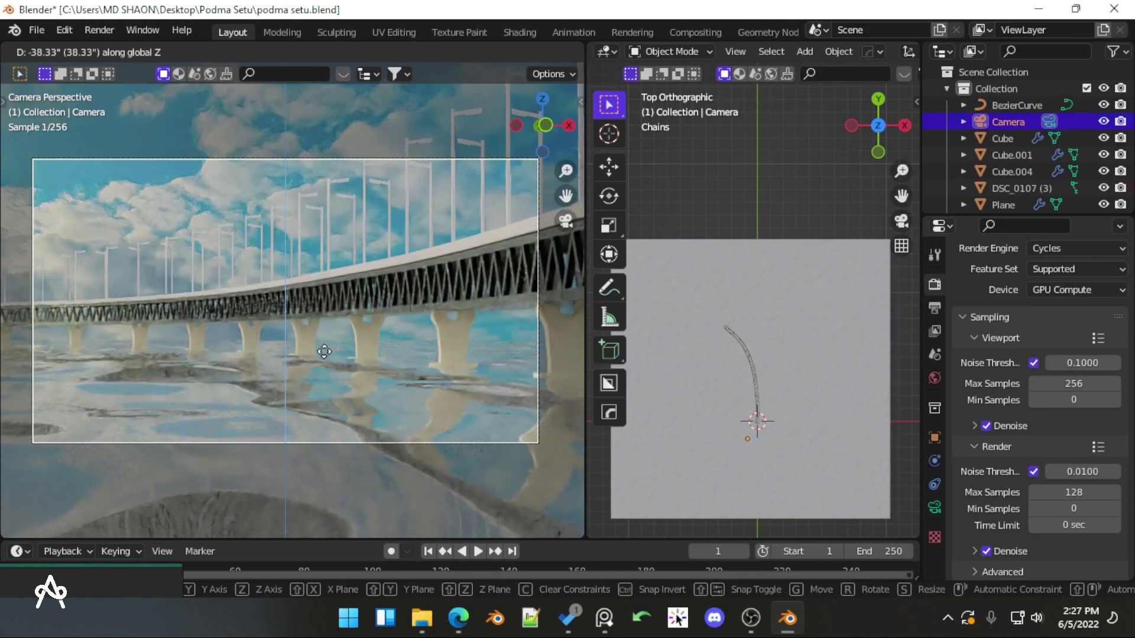
{"action": "left_click", "coordinate": [335, 310]}
Tint the water plane's base colour pale lilac
{"action": "left_click", "coordinate": [411, 422]}
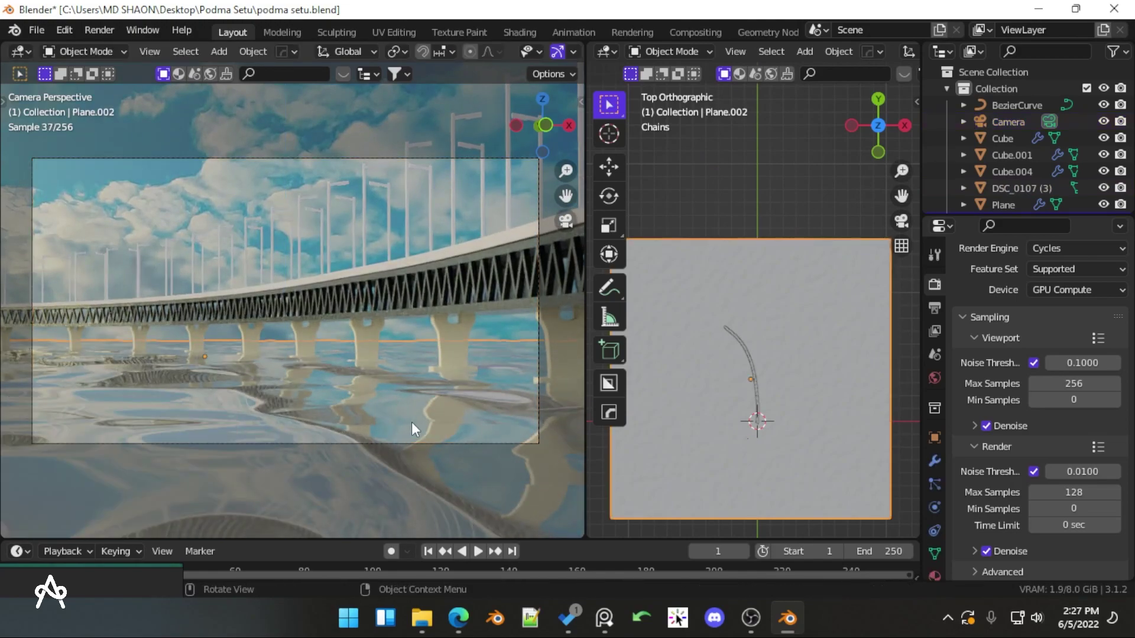
{"action": "left_click", "coordinate": [935, 576]}
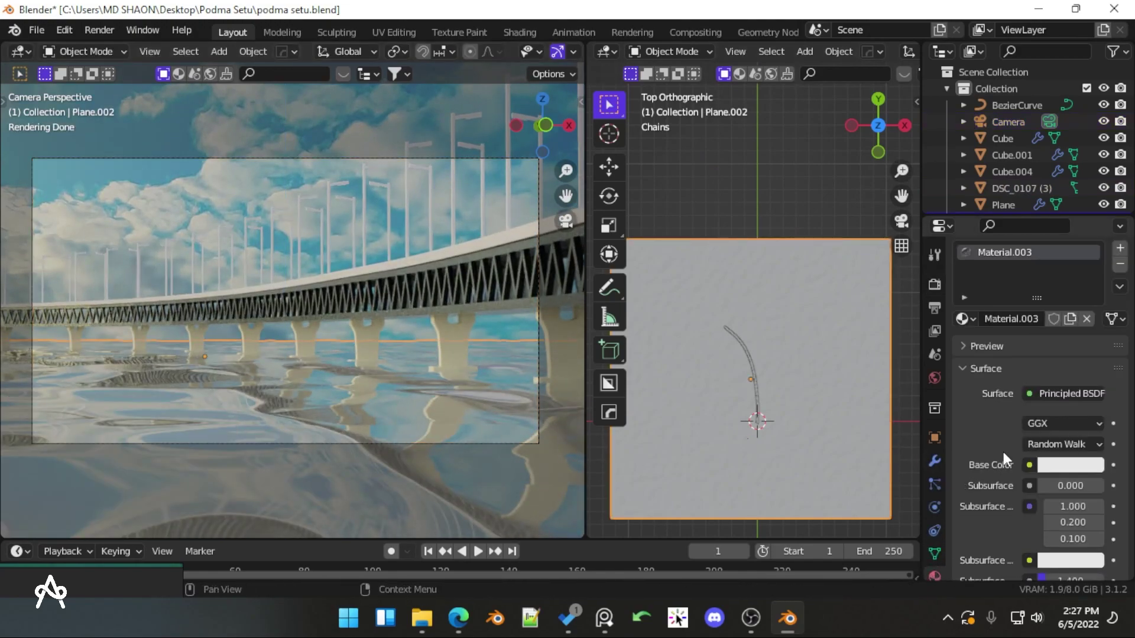
{"action": "left_click", "coordinate": [1056, 469]}
{"action": "mouse_move", "coordinate": [1004, 296]}
{"action": "left_mouse_down"}
{"action": "mouse_move", "coordinate": [993, 284]}
{"action": "mouse_move", "coordinate": [1016, 289]}
{"action": "left_mouse_up"}
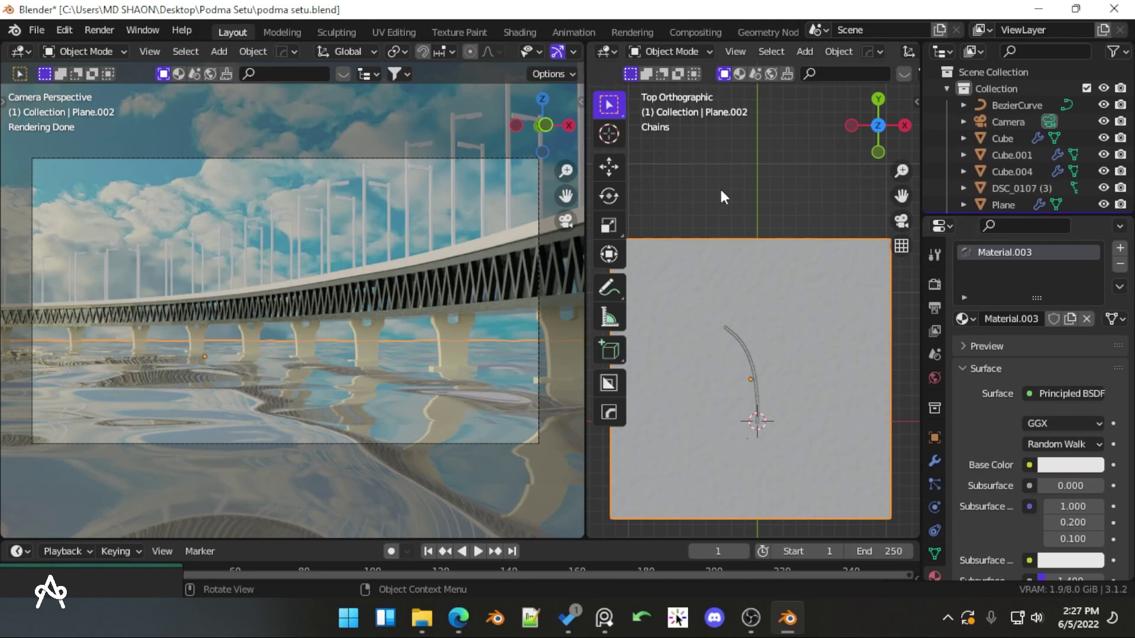
Switch the camera view back to Solid shading and save the project
{"action": "key", "text": "z"}
{"action": "left_click", "coordinate": [292, 325]}
{"action": "key", "text": "ctrl+s"}
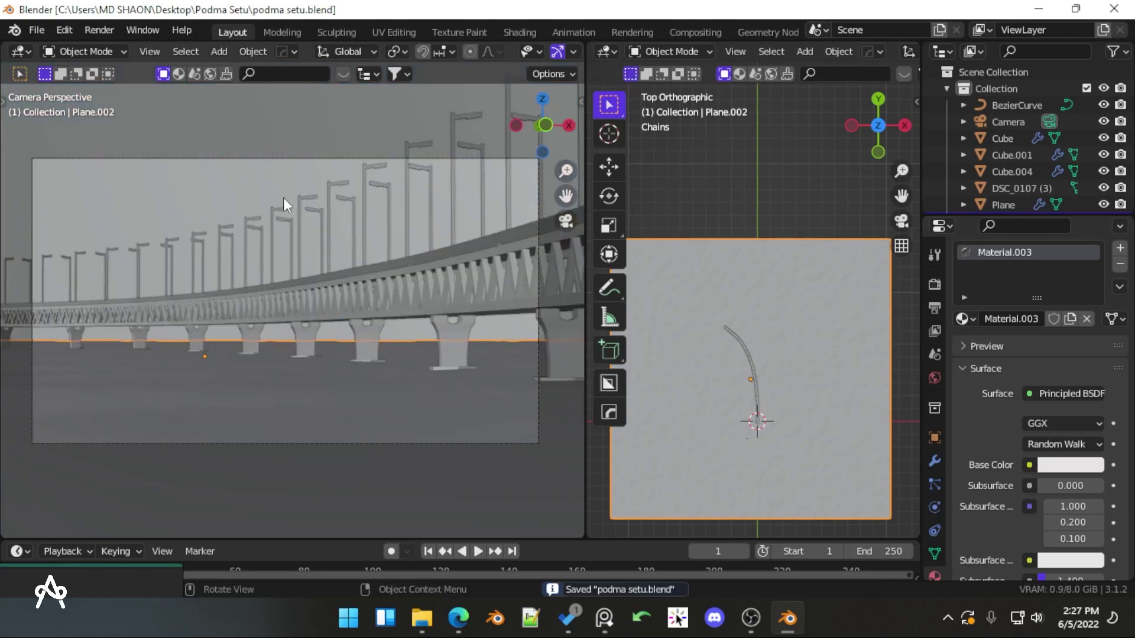
In the Shading workspace, set the water's Wave Texture Scale to 50
{"action": "left_click", "coordinate": [511, 33]}
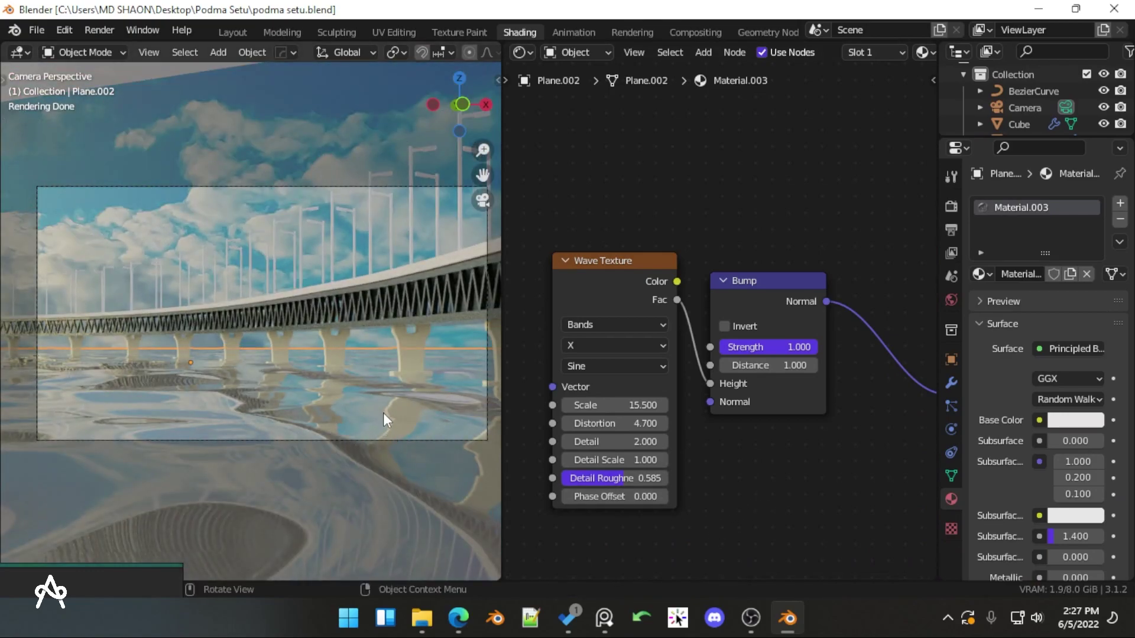
{"action": "left_click", "coordinate": [383, 412]}
{"action": "left_click", "coordinate": [425, 535]}
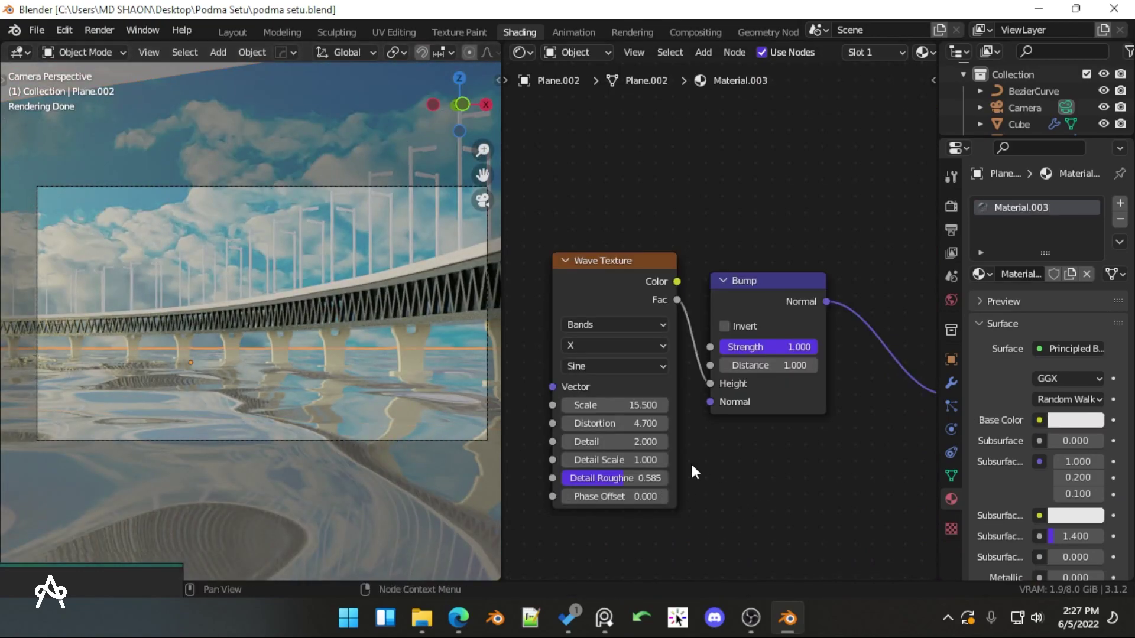
{"action": "left_click", "coordinate": [621, 408]}
{"action": "type", "text": "50"}
{"action": "key", "text": "Return"}
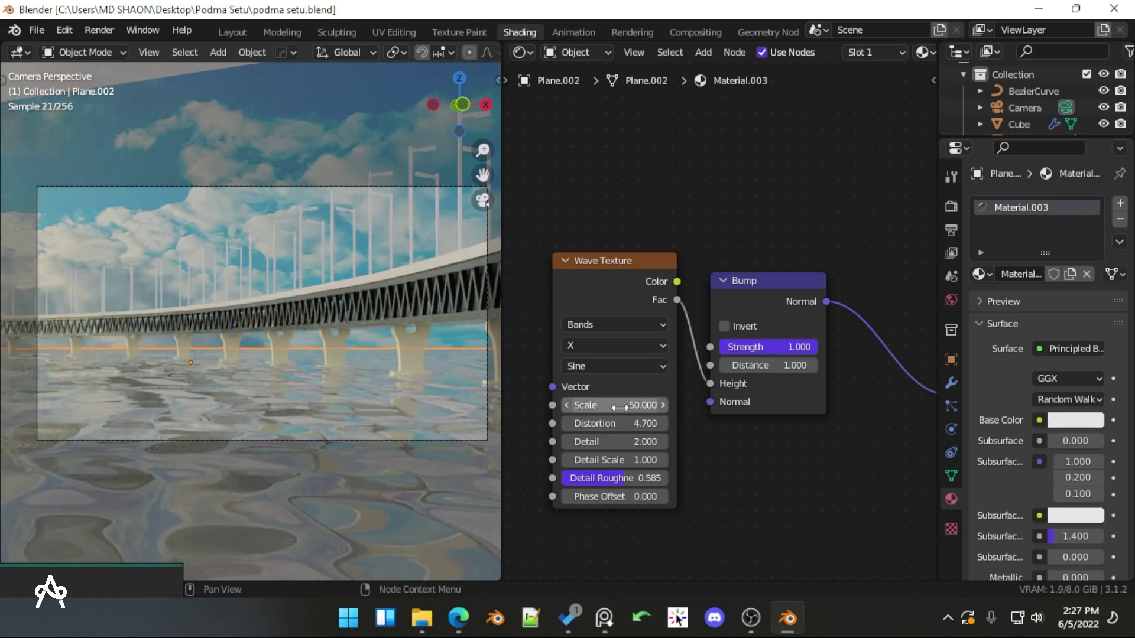
{"action": "scroll", "coordinate": [215, 384], "scroll_direction": "up", "scroll_amount": 2}
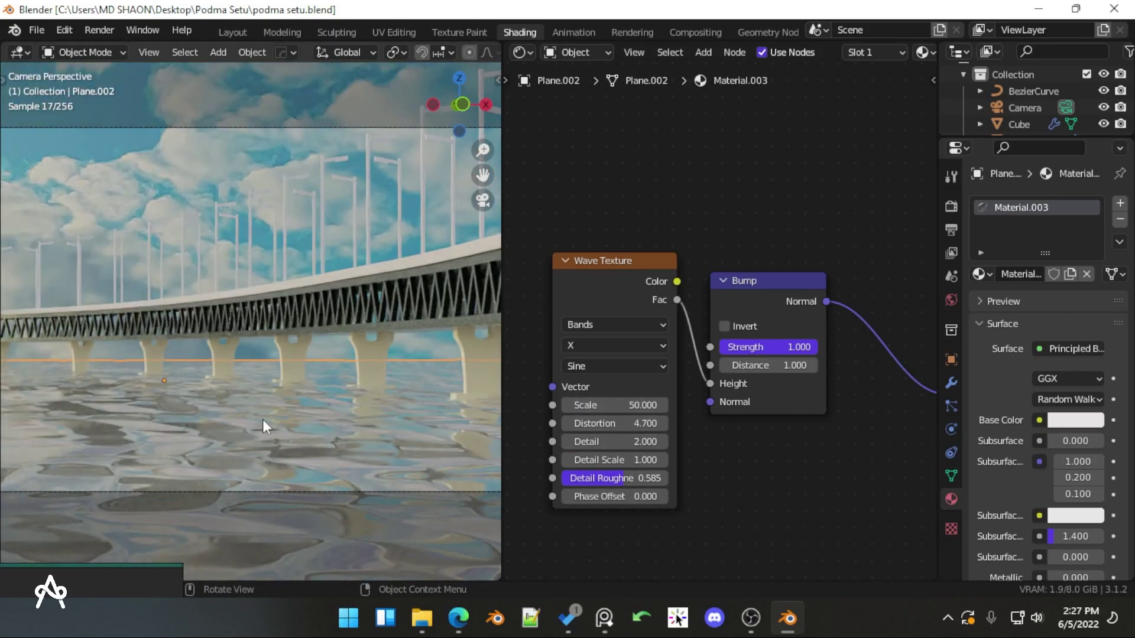
{"action": "scroll", "coordinate": [384, 382], "scroll_direction": "down", "scroll_amount": 2}
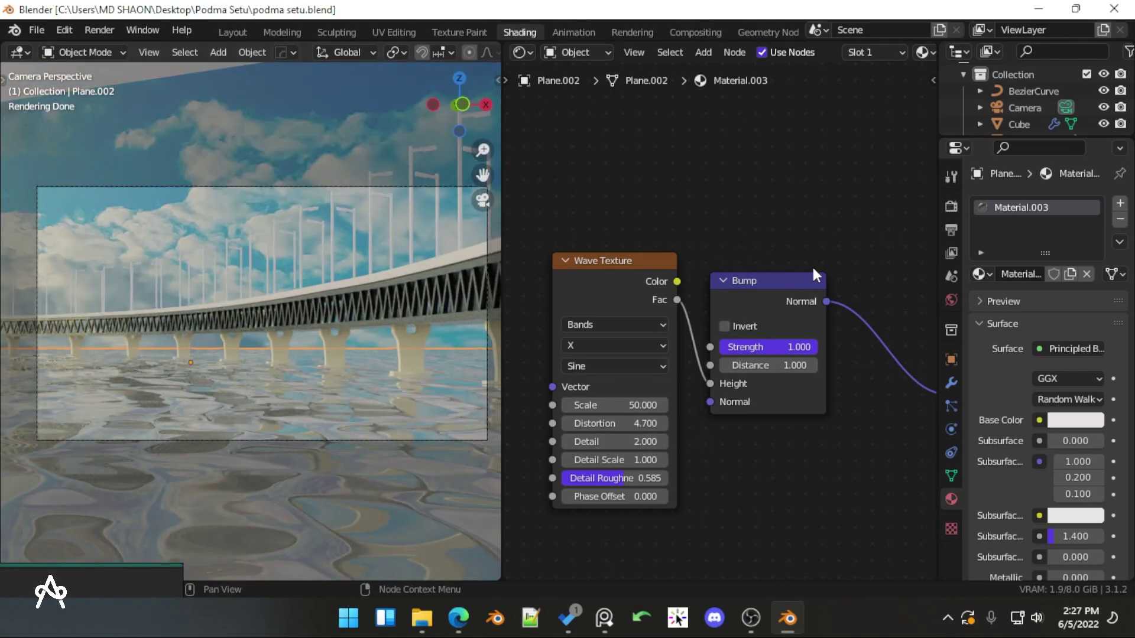
Render the camera view live and try autumn_road_4k.hdr as the world sky
{"action": "left_click", "coordinate": [237, 34]}
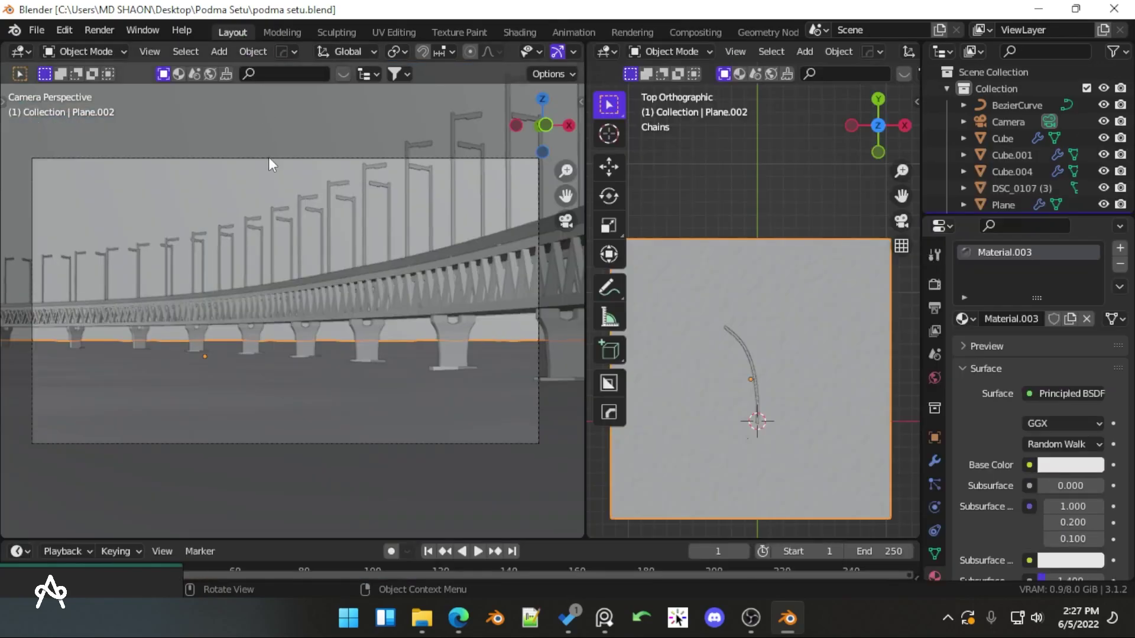
{"action": "key", "text": "z"}
{"action": "left_click", "coordinate": [265, 201]}
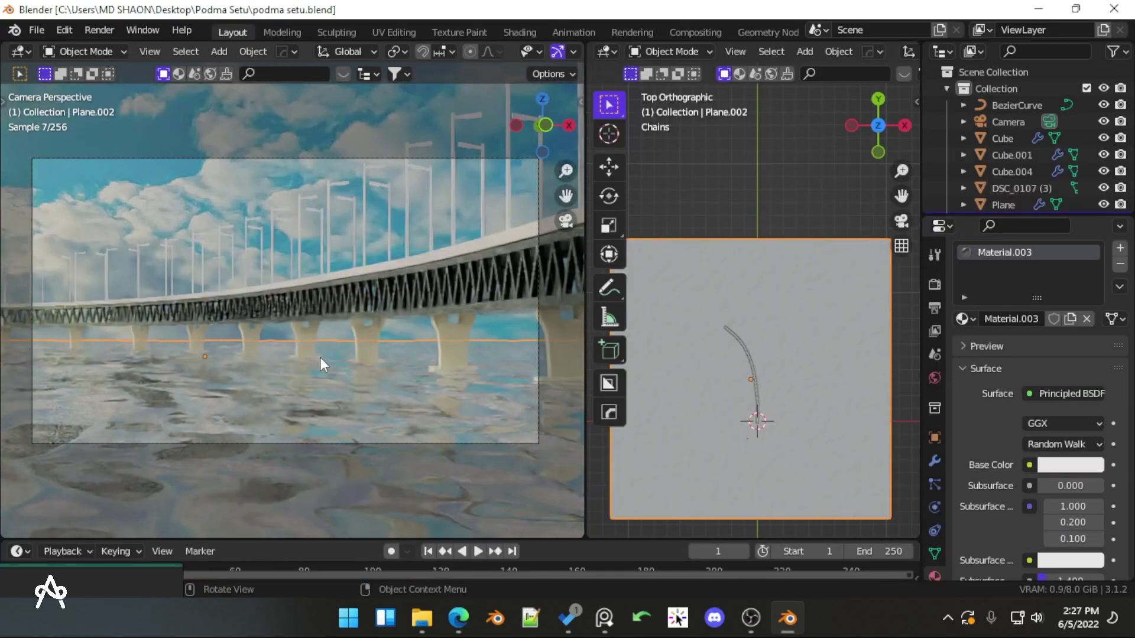
{"action": "left_click", "coordinate": [935, 379]}
{"action": "left_click", "coordinate": [1090, 381]}
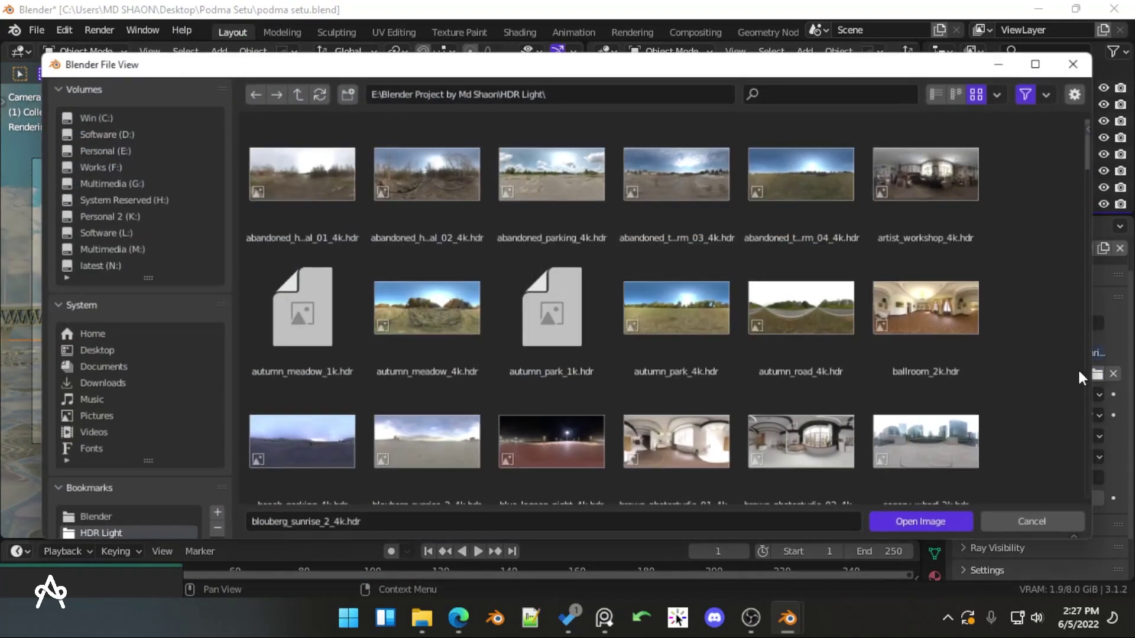
{"action": "double_click", "coordinate": [791, 322]}
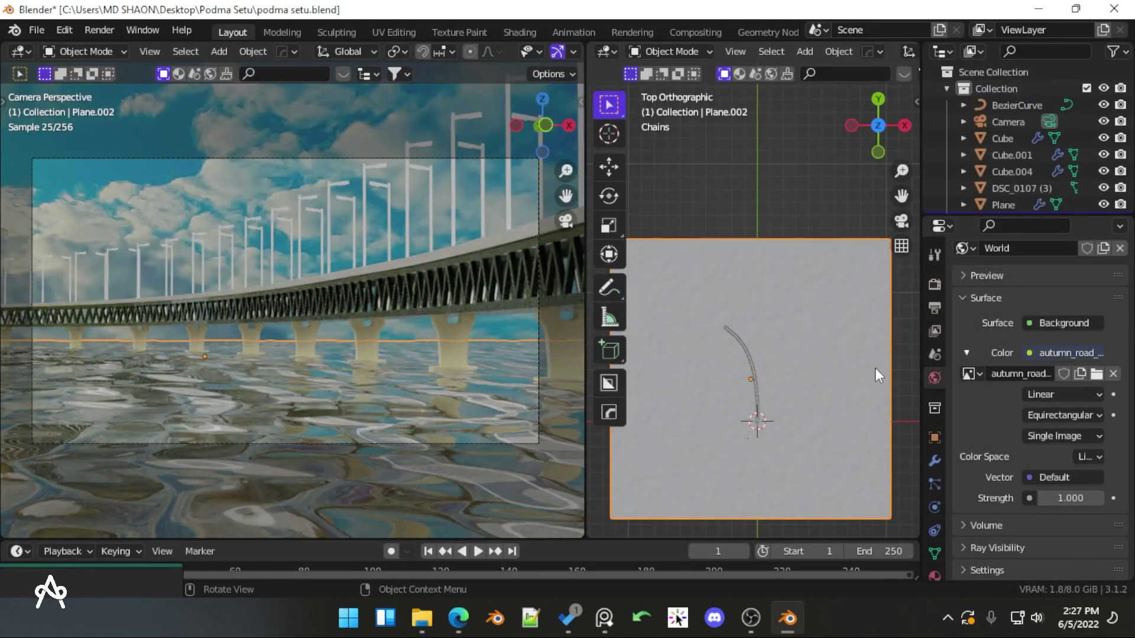
Try cape_hill_4k.hdr and then delta_2_2k.hdr as the world sky
{"action": "left_click", "coordinate": [1097, 375]}
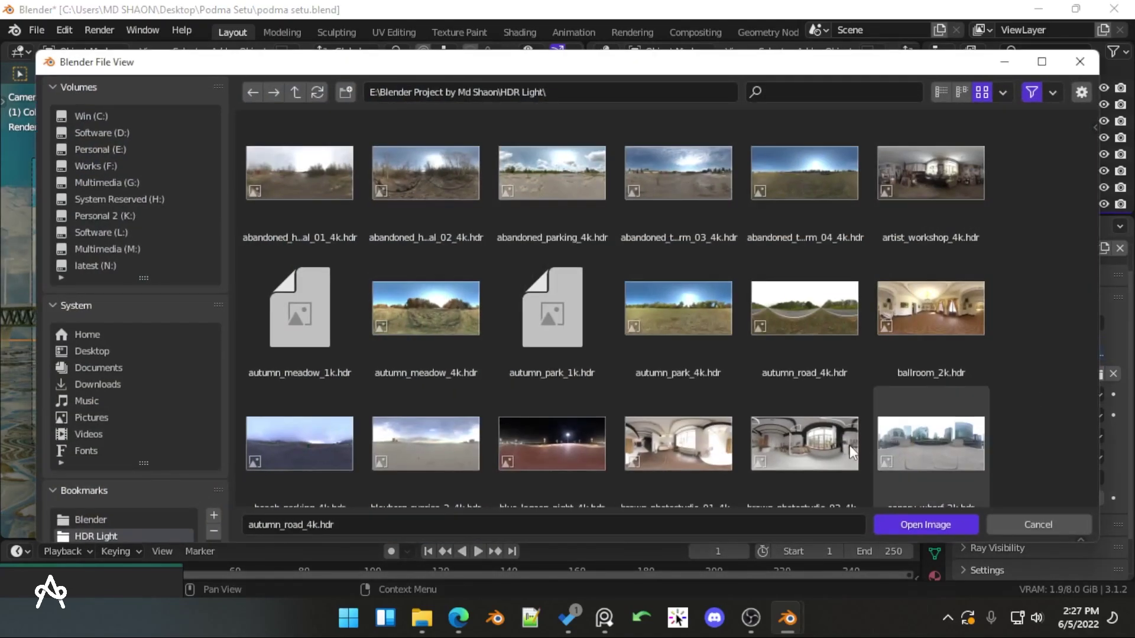
{"action": "scroll", "coordinate": [850, 446], "scroll_direction": "down", "scroll_amount": 4}
{"action": "left_click", "coordinate": [275, 295]}
{"action": "double_click", "coordinate": [276, 296]}
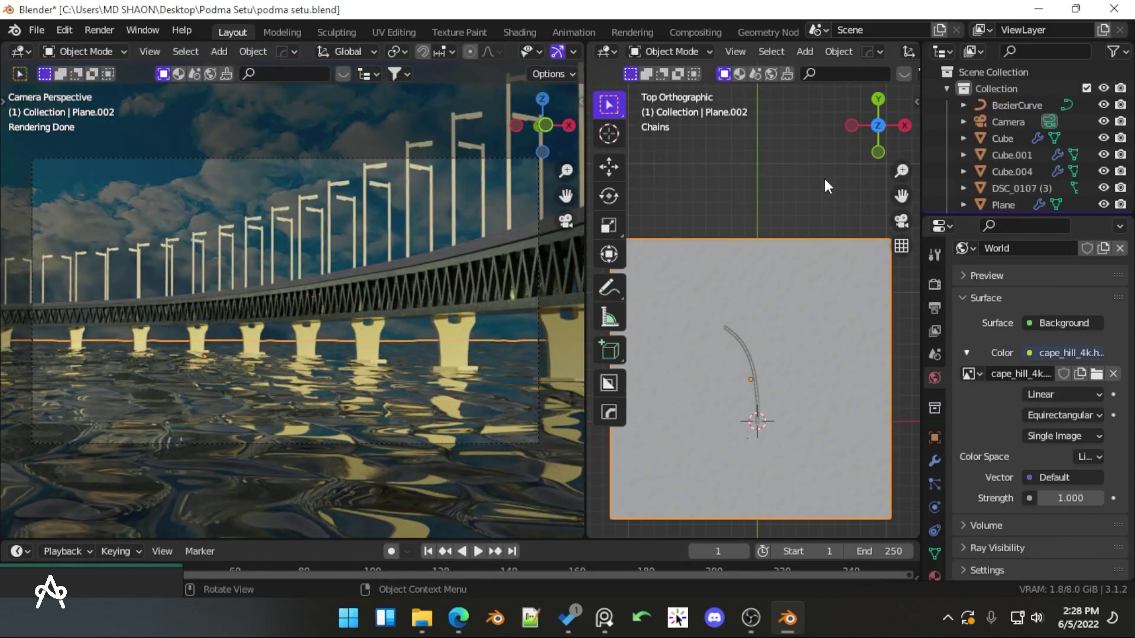
{"action": "left_click", "coordinate": [836, 175]}
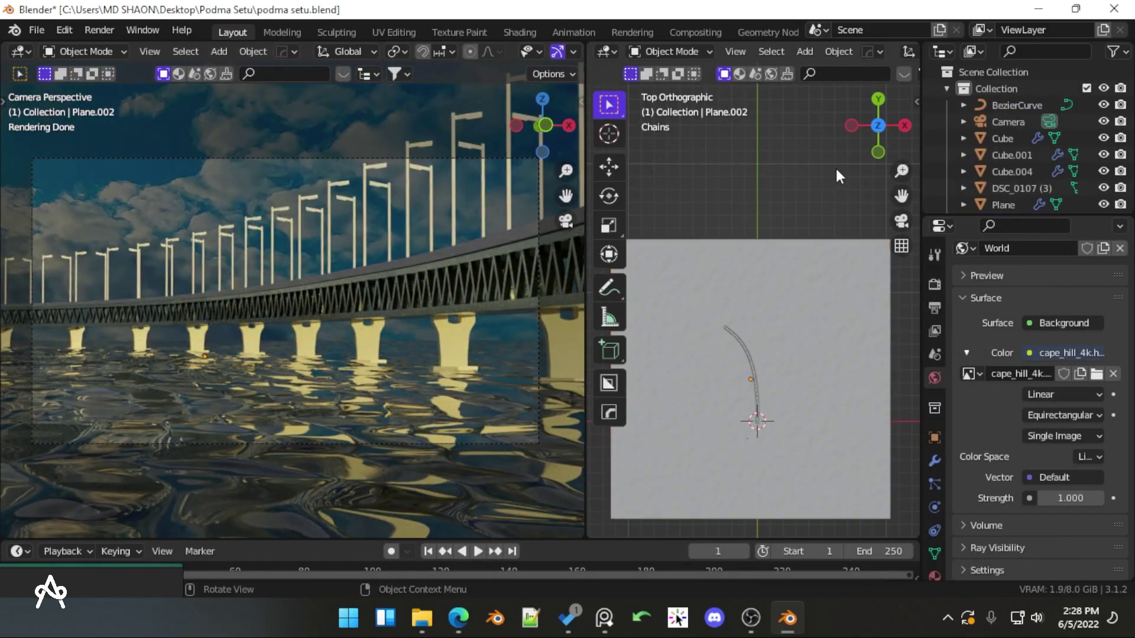
{"action": "left_click", "coordinate": [1096, 374]}
{"action": "scroll", "coordinate": [872, 436], "scroll_direction": "down", "scroll_amount": 5}
{"action": "left_click", "coordinate": [810, 312]}
{"action": "double_click", "coordinate": [810, 312]}
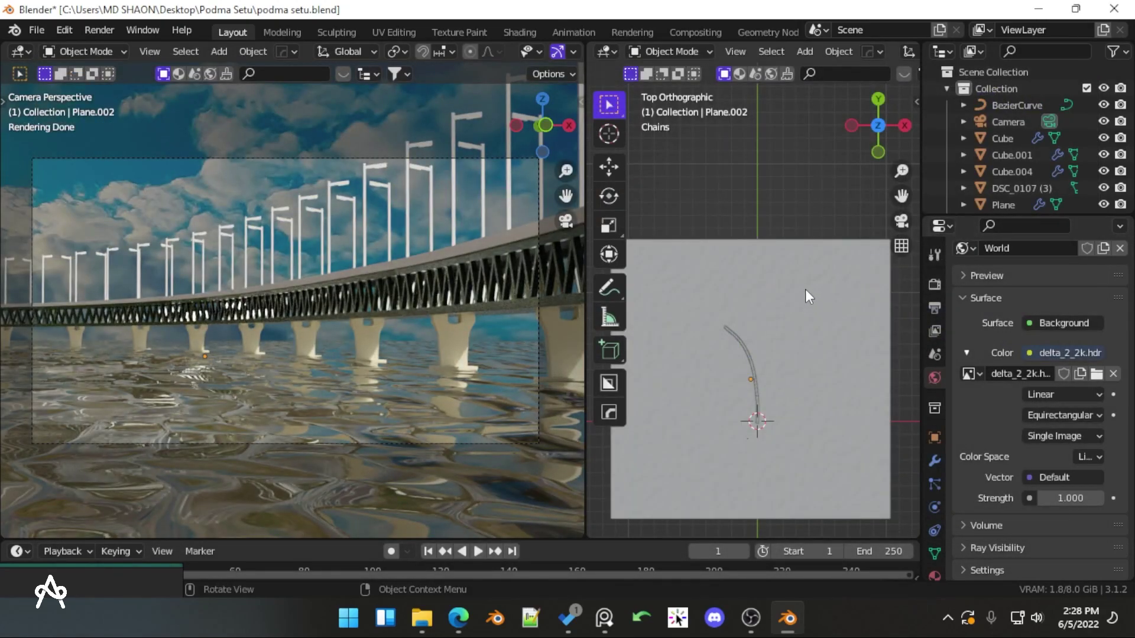
Switch the world sky back to blouberg_sunrise_2_4k.hdr and save the file
{"action": "left_click", "coordinate": [972, 374]}
{"action": "left_click", "coordinate": [796, 247]}
{"action": "left_click", "coordinate": [796, 247]}
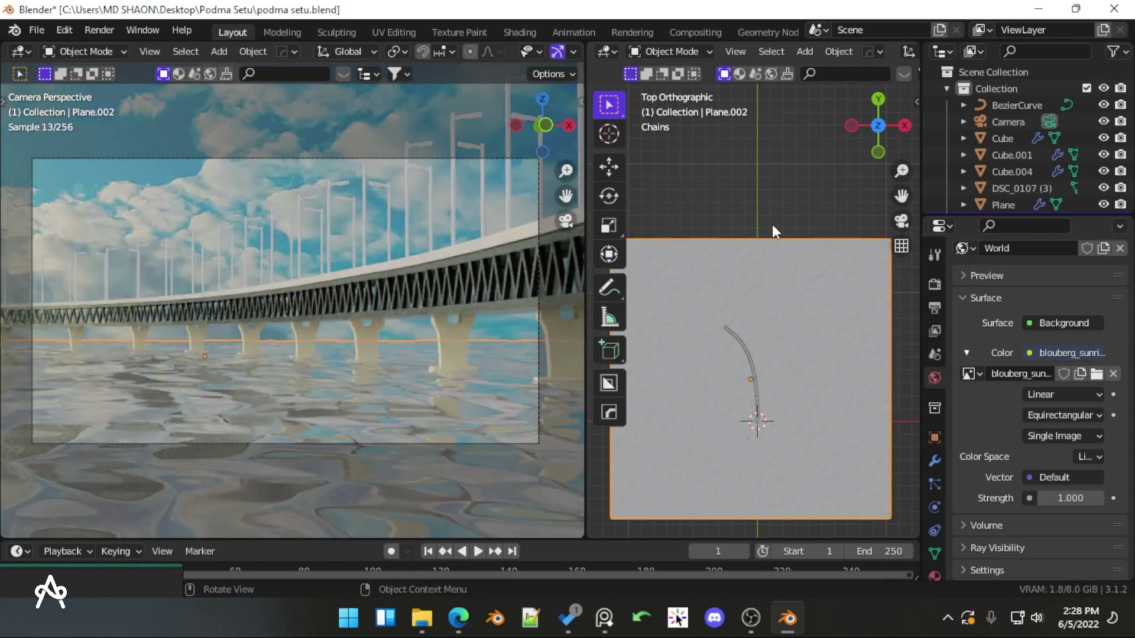
{"action": "left_click", "coordinate": [800, 172]}
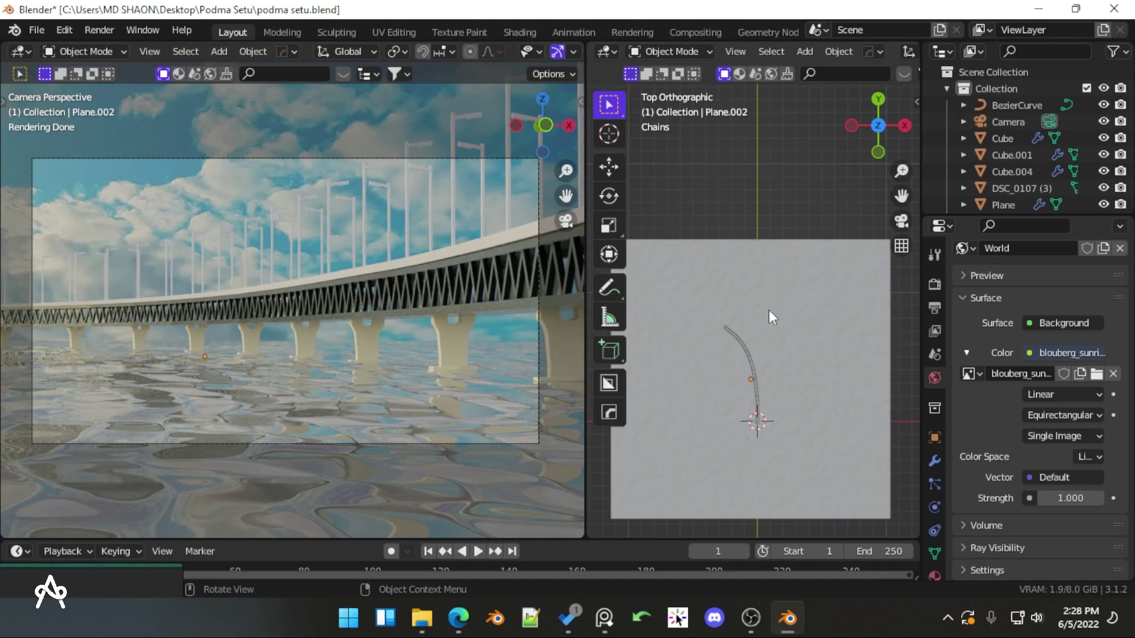
{"action": "key", "text": "ctrl+s"}
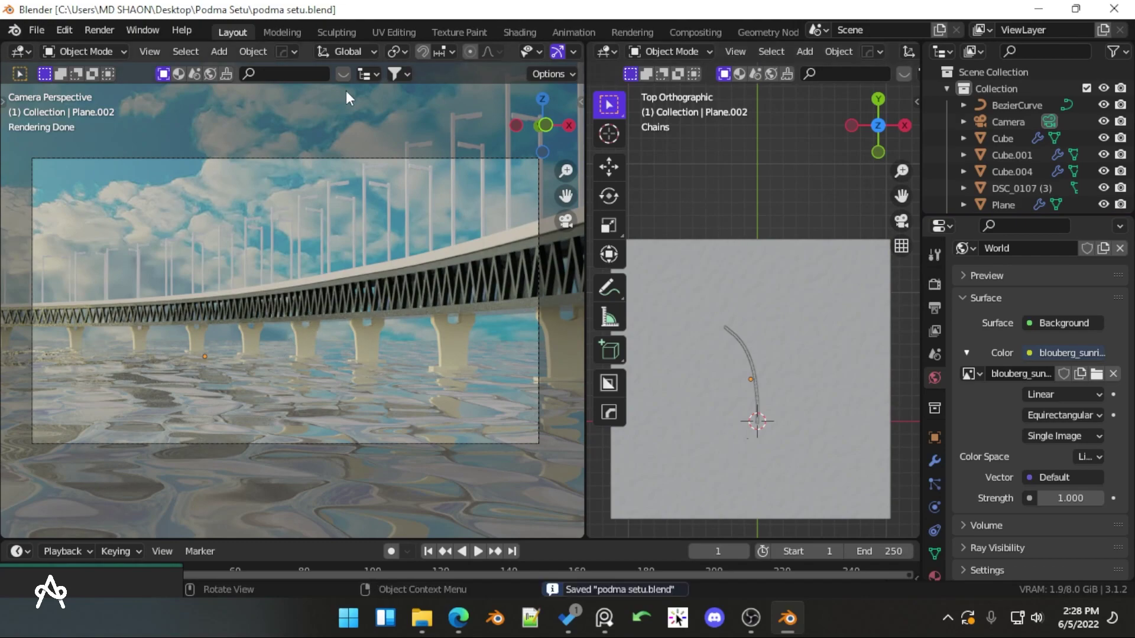
Show the world's node tree in the Shading workspace
{"action": "left_click", "coordinate": [519, 33]}
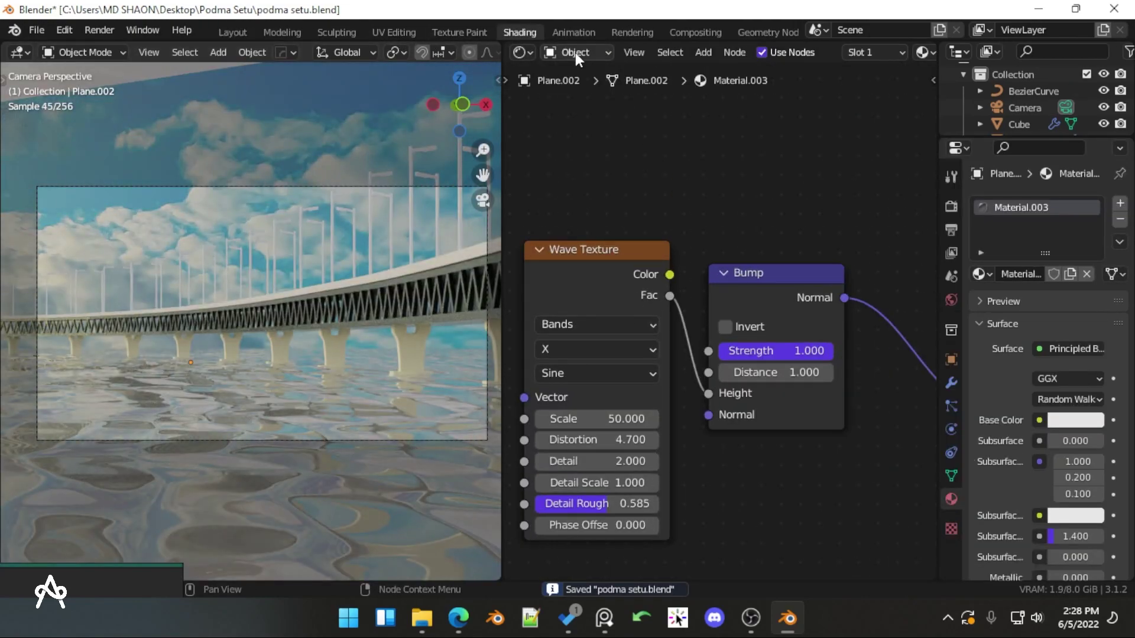
{"action": "left_click", "coordinate": [576, 52]}
{"action": "left_click", "coordinate": [580, 84]}
{"action": "key", "text": "Home"}
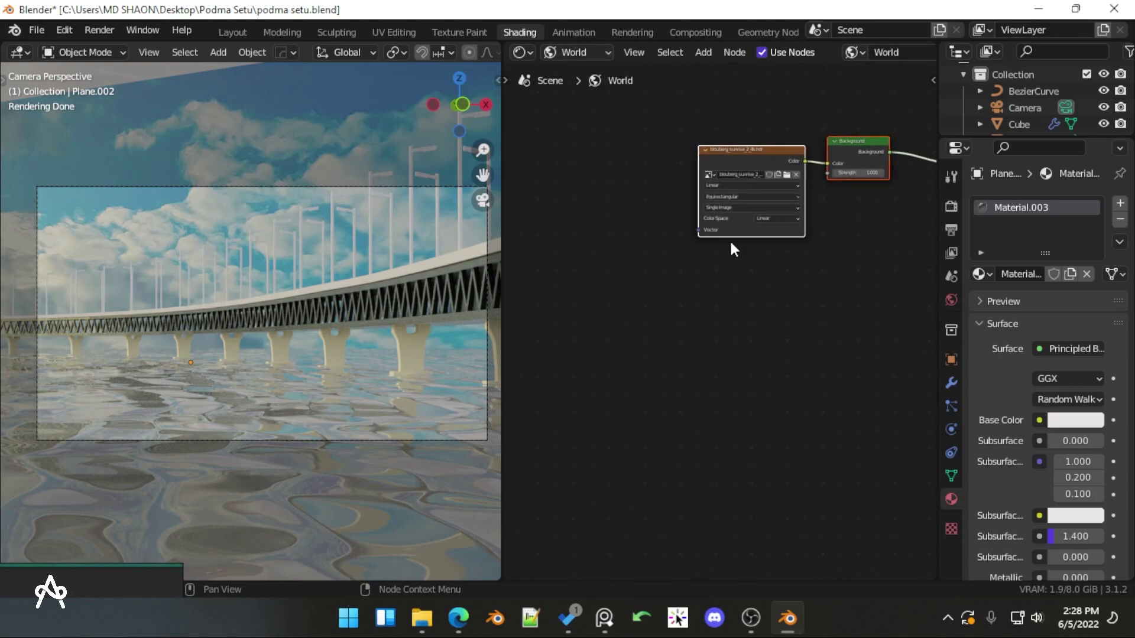
{"action": "scroll", "coordinate": [803, 318], "scroll_direction": "up", "scroll_amount": 5}
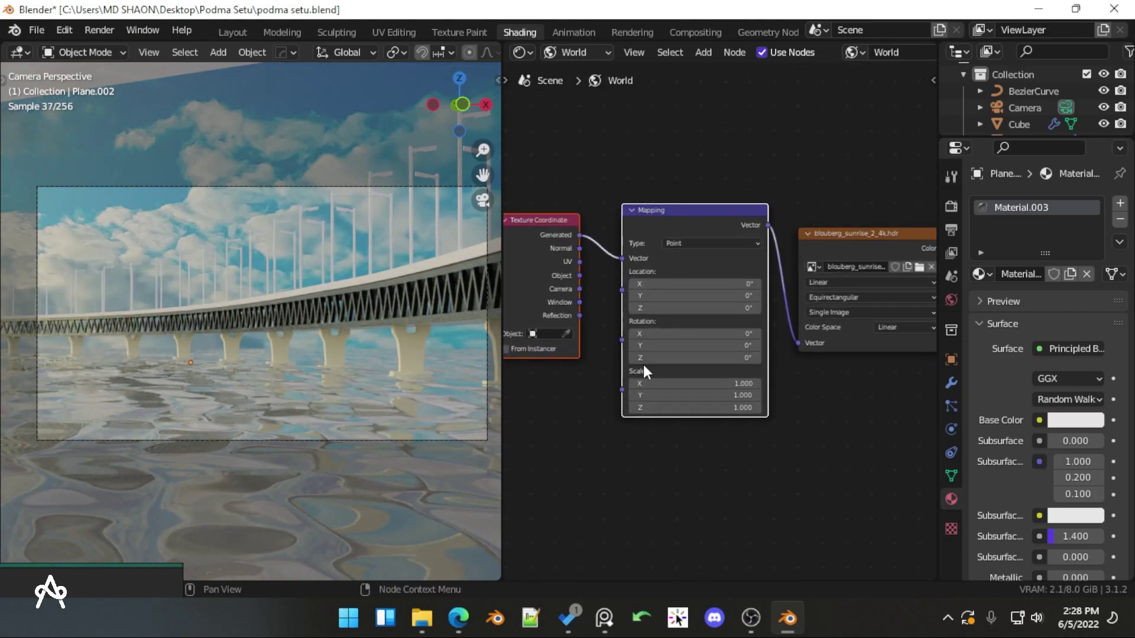
Spin the sky around the vertical axis, then set its Z rotation to 45°
{"action": "left_click", "coordinate": [759, 353]}
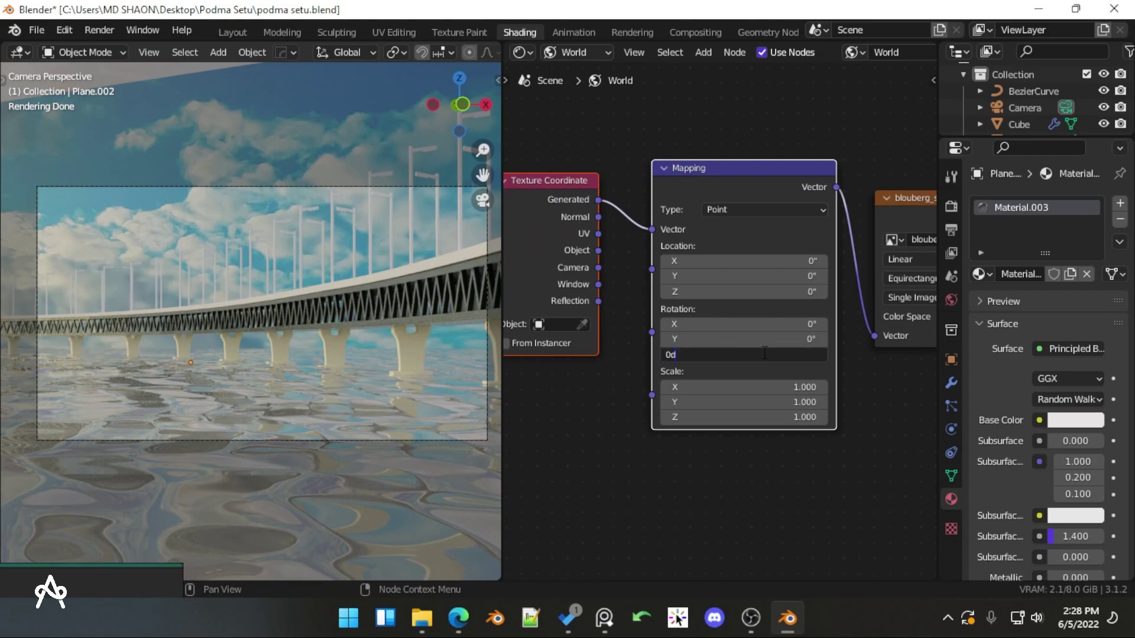
{"action": "key", "text": "Escape"}
{"action": "left_click_drag", "start_coordinate": [765, 355], "coordinate": [860, 354]}
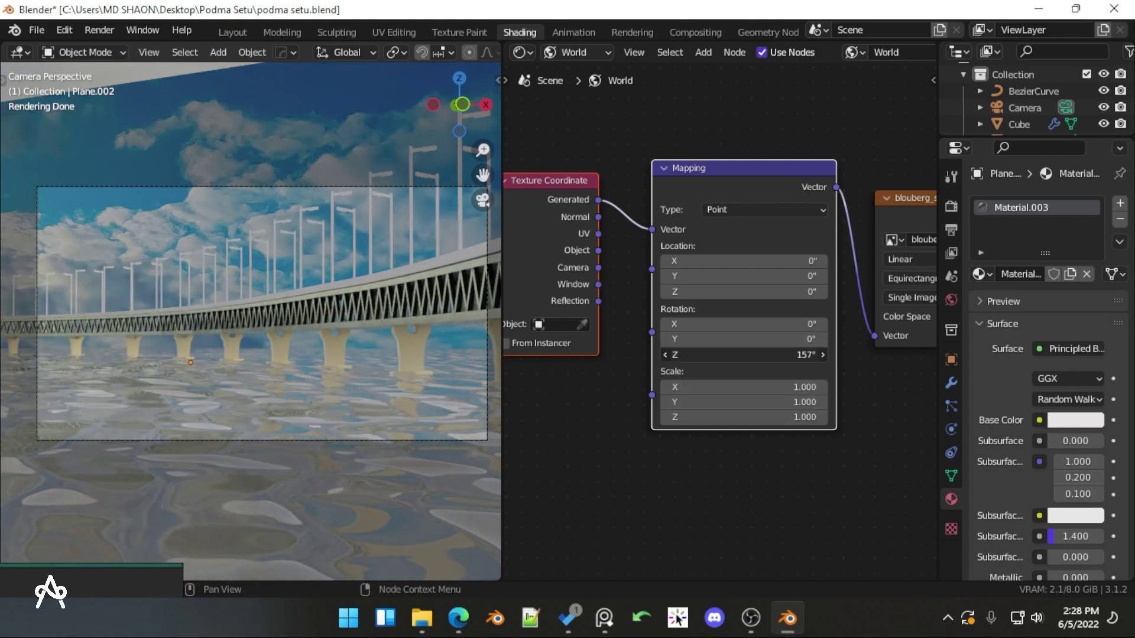
{"action": "left_click_drag", "start_coordinate": [860, 355], "coordinate": [699, 359]}
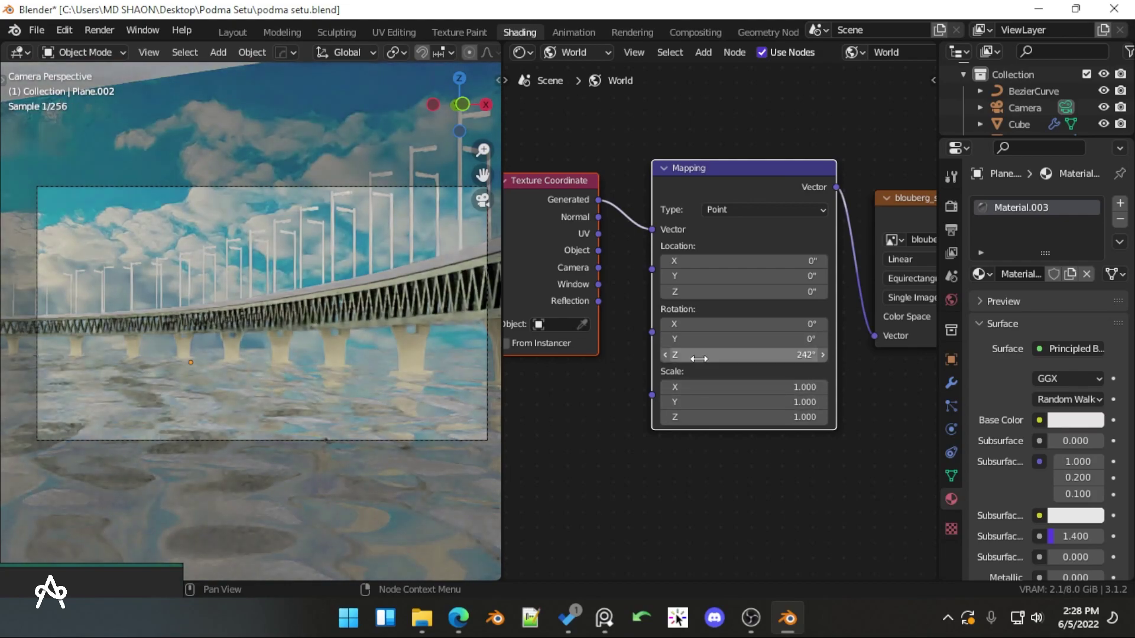
{"action": "left_click", "coordinate": [699, 355]}
{"action": "type", "text": "45"}
{"action": "key", "text": "Return"}
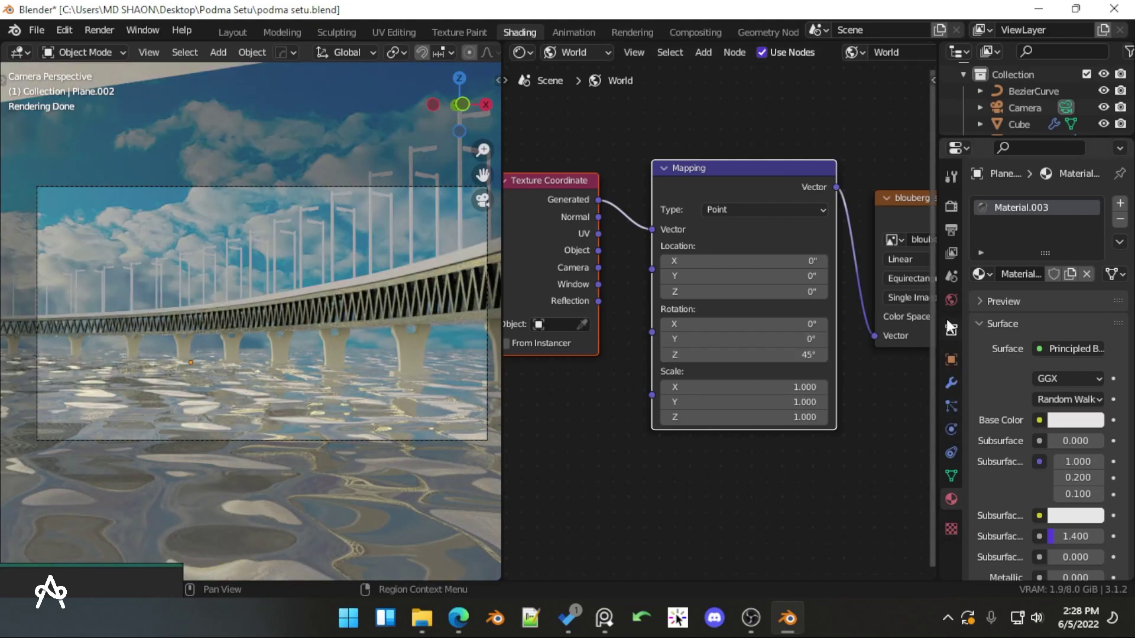
Lower the background strength to 0.5 and reset the sky's Z rotation to 0°
{"action": "left_click", "coordinate": [951, 300]}
{"action": "left_click", "coordinate": [1087, 453]}
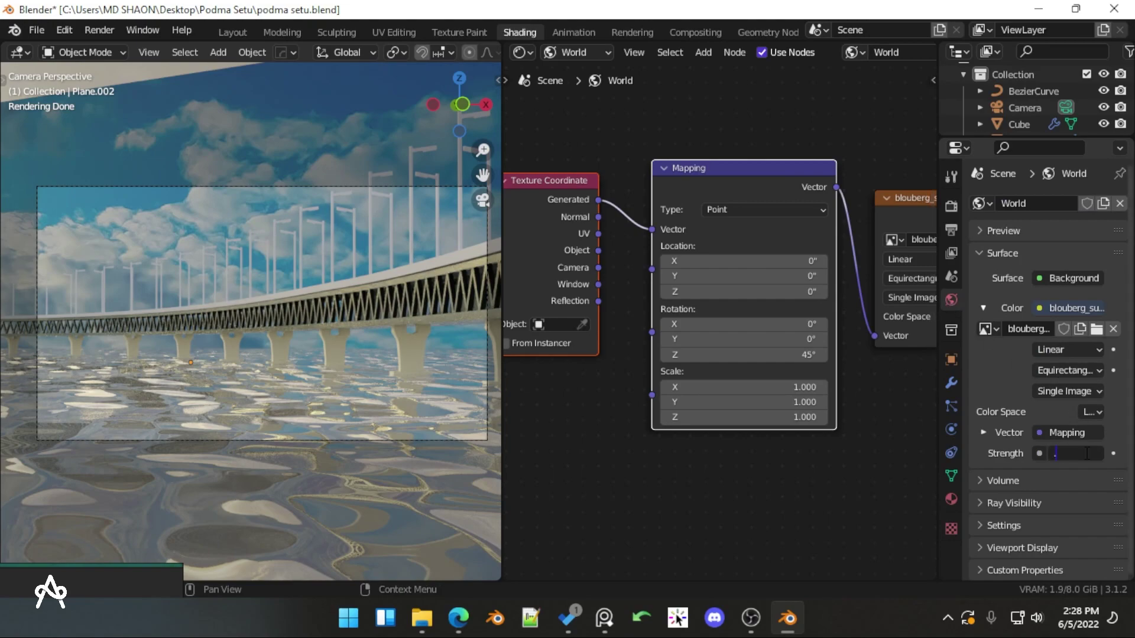
{"action": "key", "text": "Return"}
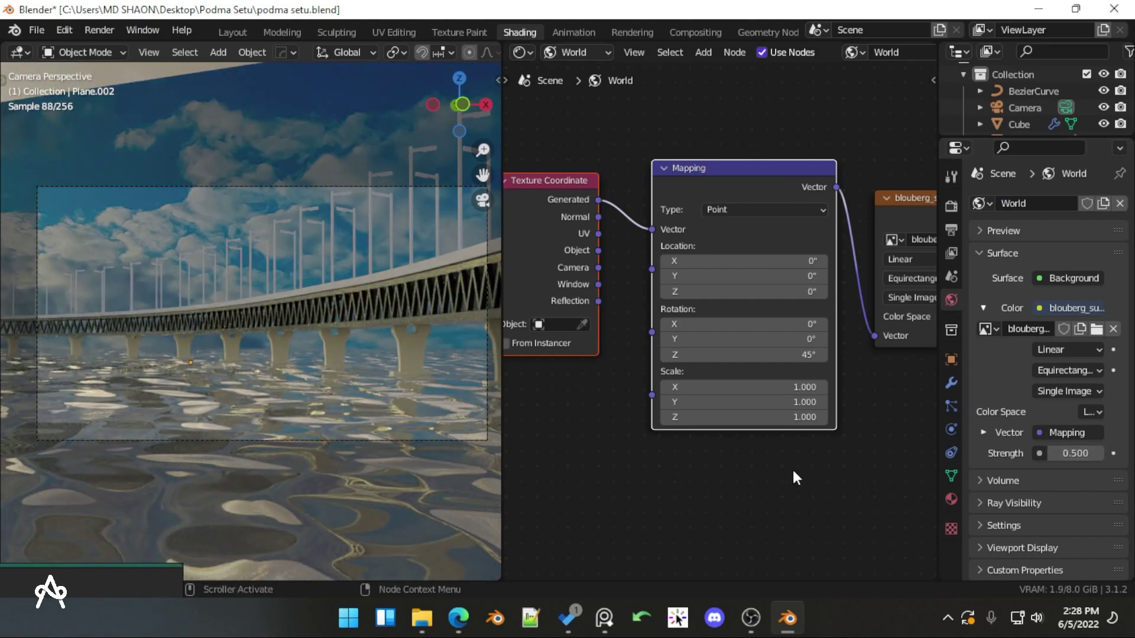
{"action": "left_click", "coordinate": [800, 353]}
{"action": "type", "text": "0"}
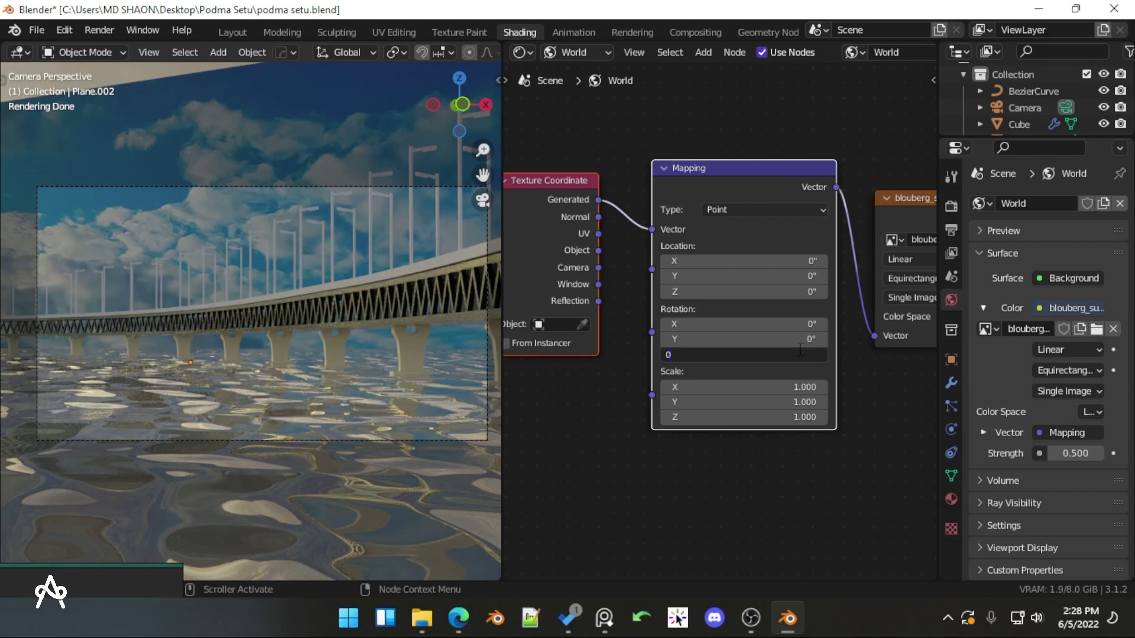
{"action": "key", "text": "Return"}
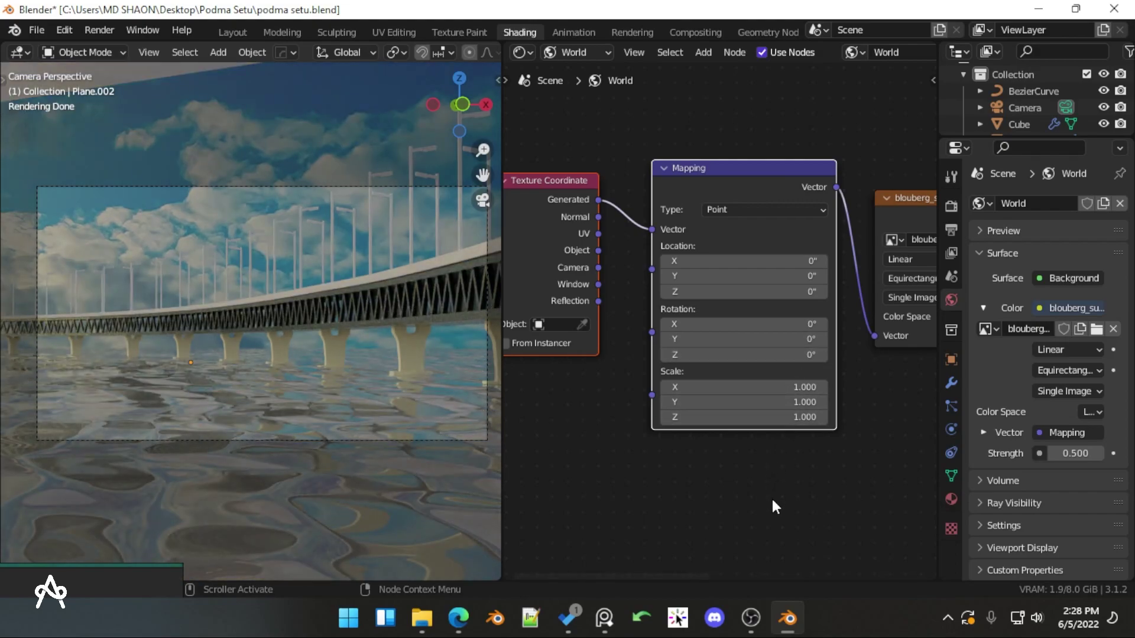
{"action": "scroll", "coordinate": [722, 323], "scroll_direction": "down", "scroll_amount": 4}
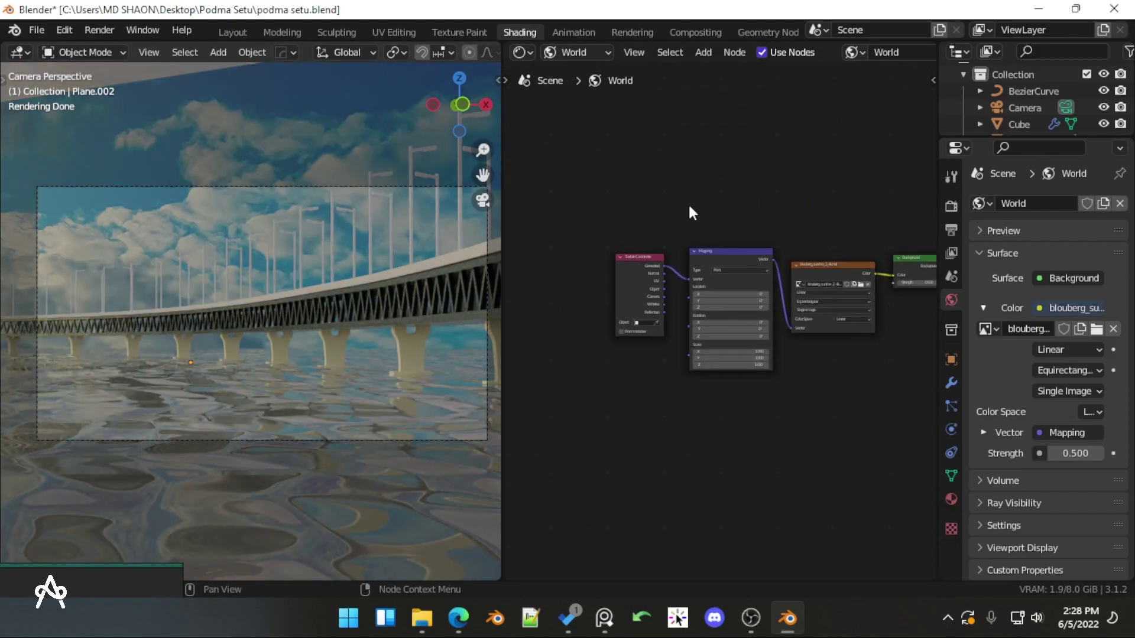
Move the DSC_0107 (3) backdrop to a new position and scale it by 1.208
{"action": "left_click", "coordinate": [233, 31]}
{"action": "scroll", "coordinate": [801, 306], "scroll_direction": "down", "scroll_amount": 6}
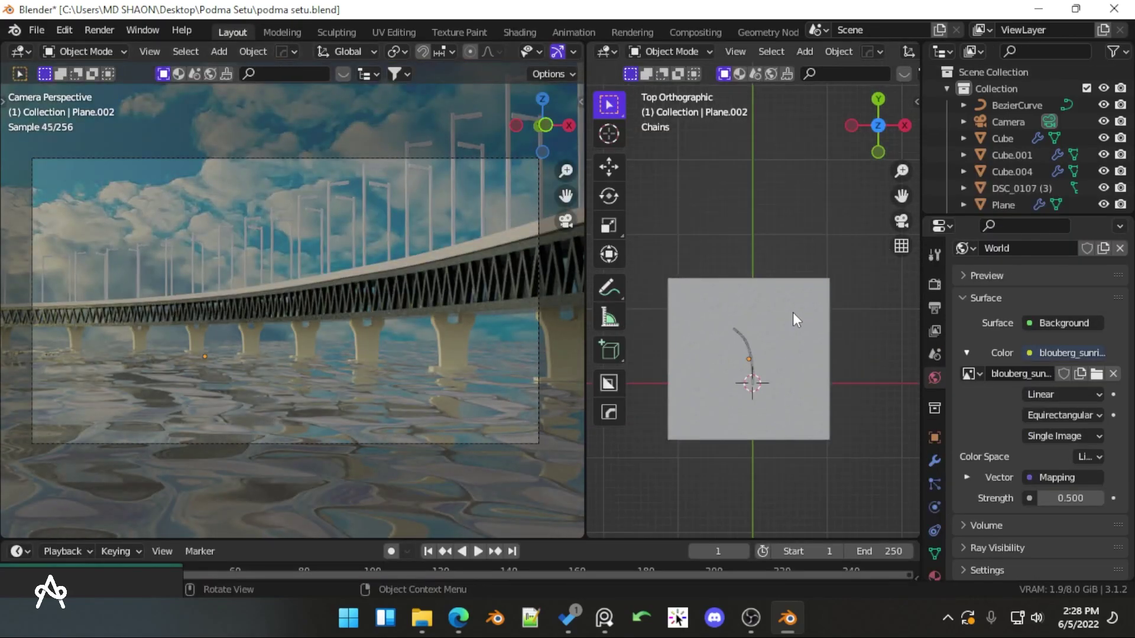
{"action": "left_click", "coordinate": [762, 286]}
{"action": "scroll", "coordinate": [778, 281], "scroll_direction": "up", "scroll_amount": 2}
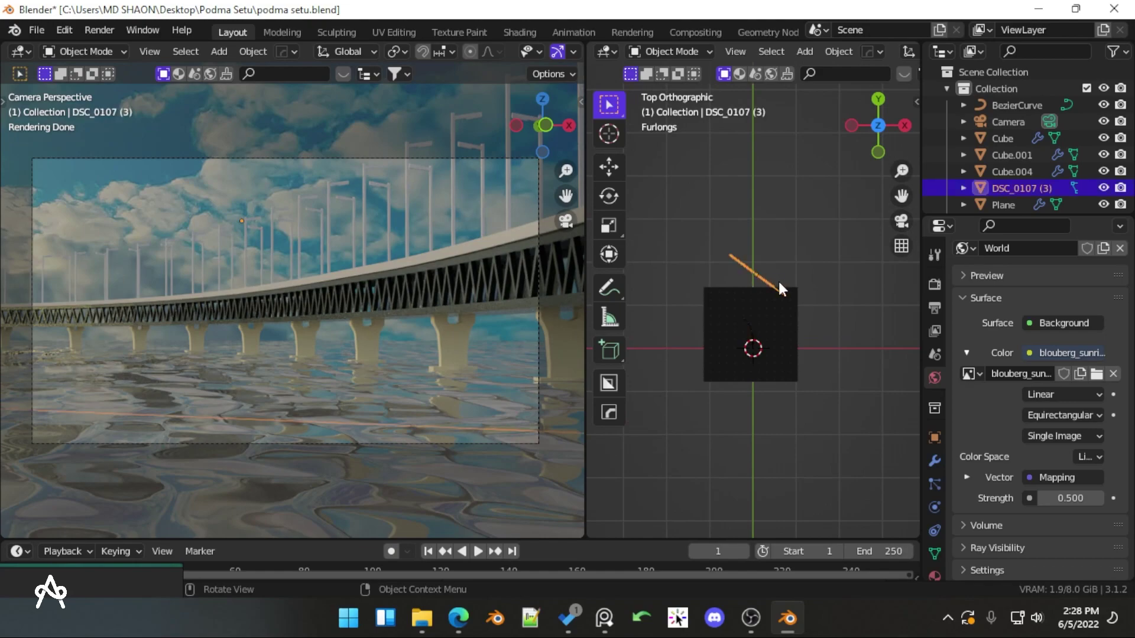
{"action": "key", "text": "g"}
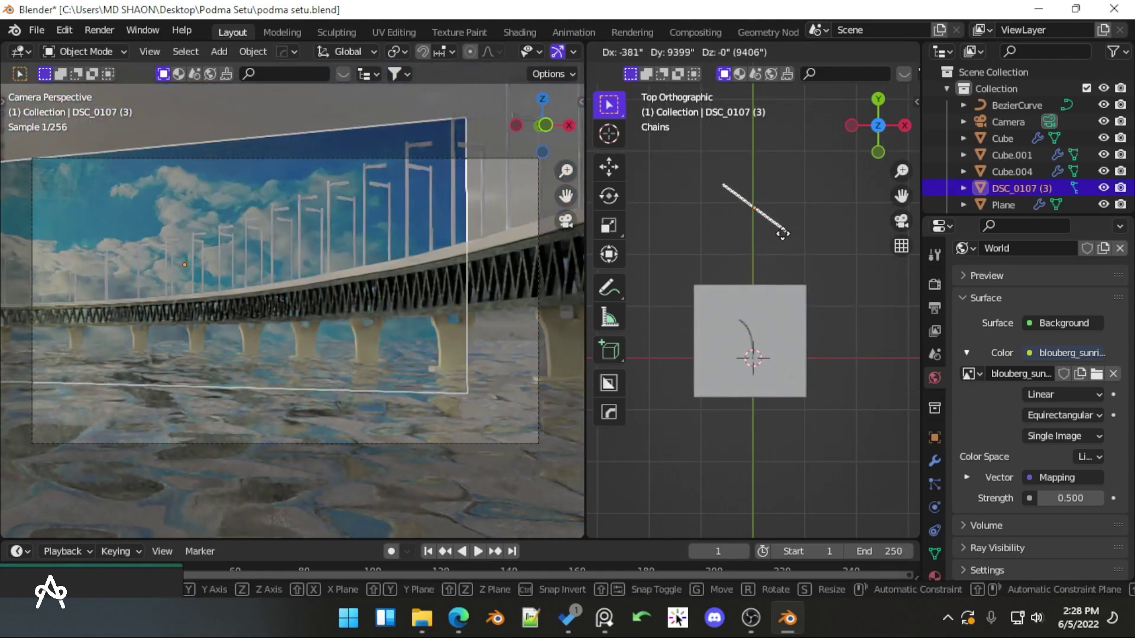
{"action": "left_click", "coordinate": [790, 227]}
{"action": "scroll", "coordinate": [816, 306], "scroll_direction": "up", "scroll_amount": 2}
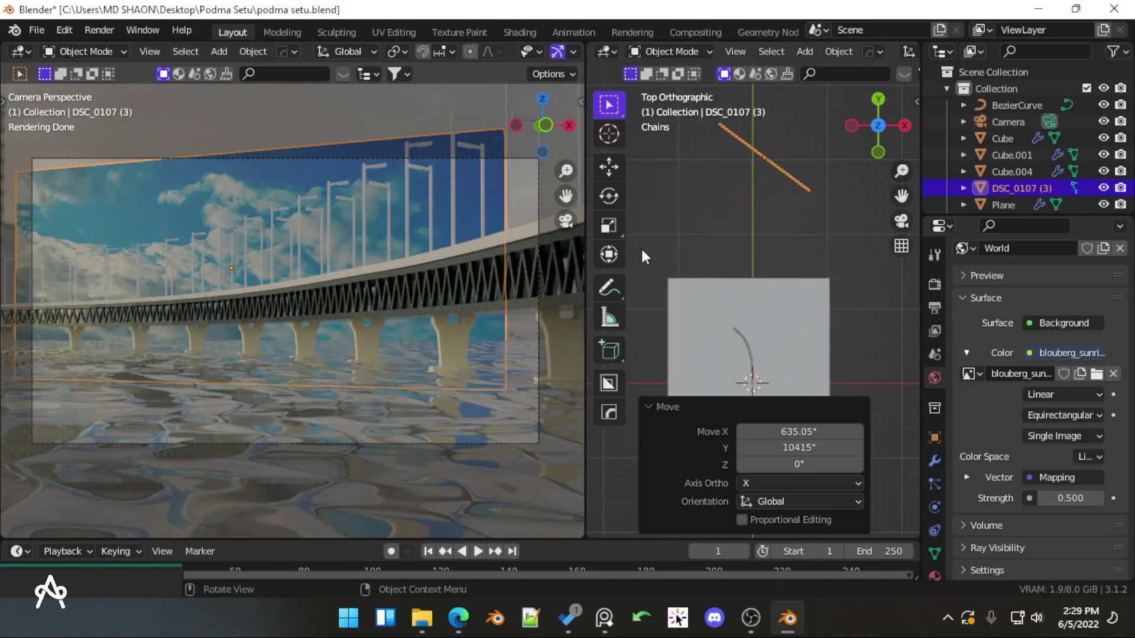
{"action": "key", "text": "s"}
{"action": "left_click", "coordinate": [856, 250]}
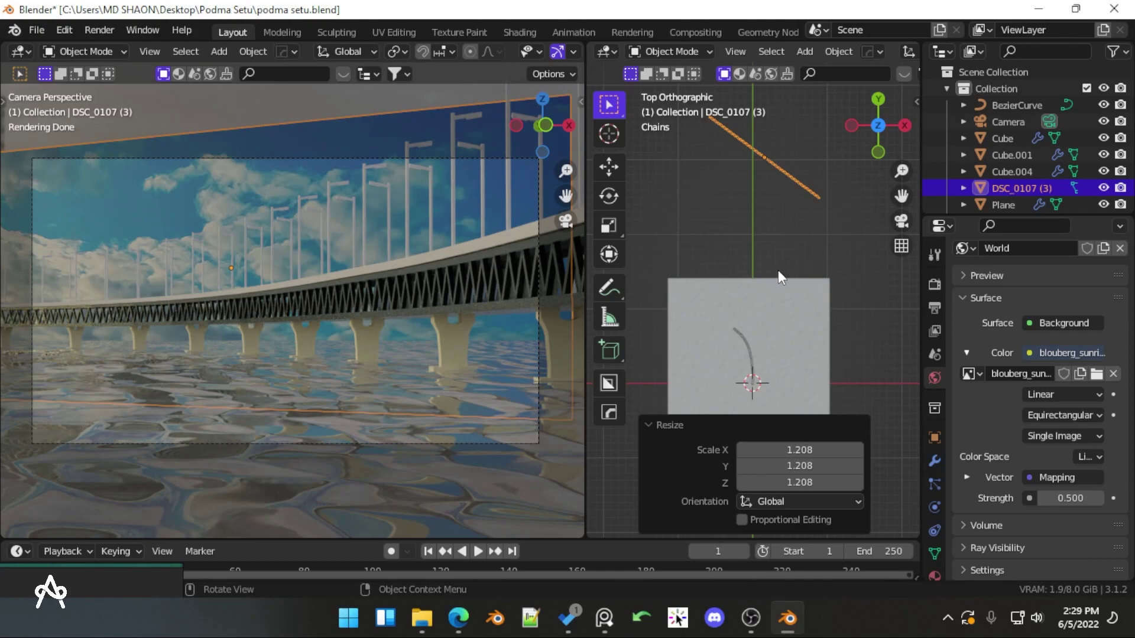
Raise the backdrop 1225 along Z, then select the lamp posts and toggle Edit Mode
{"action": "key", "text": "KP_1"}
{"action": "scroll", "coordinate": [798, 299], "scroll_direction": "up", "scroll_amount": 1}
{"action": "key", "text": "g"}
{"action": "key", "text": "z"}
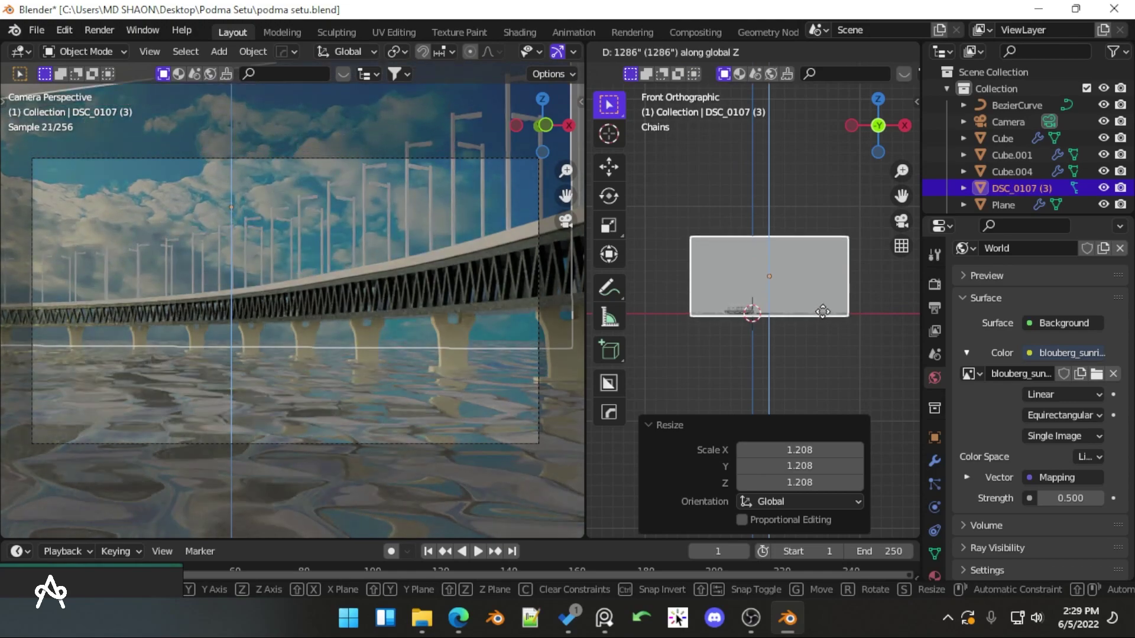
{"action": "left_click", "coordinate": [800, 312]}
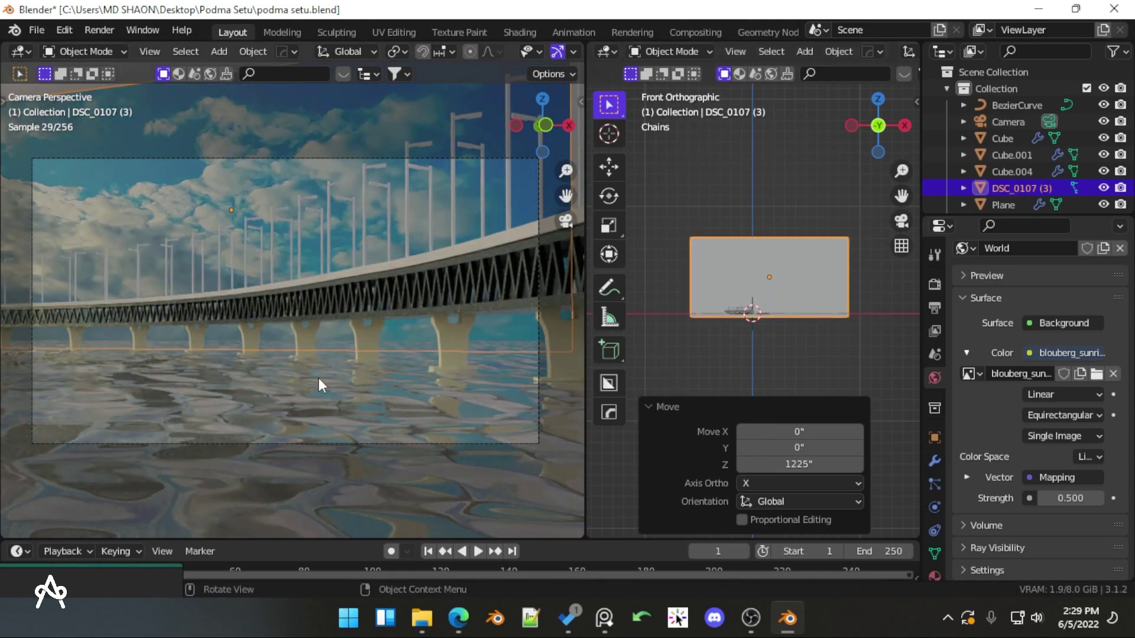
{"action": "scroll", "coordinate": [322, 252], "scroll_direction": "up", "scroll_amount": 5}
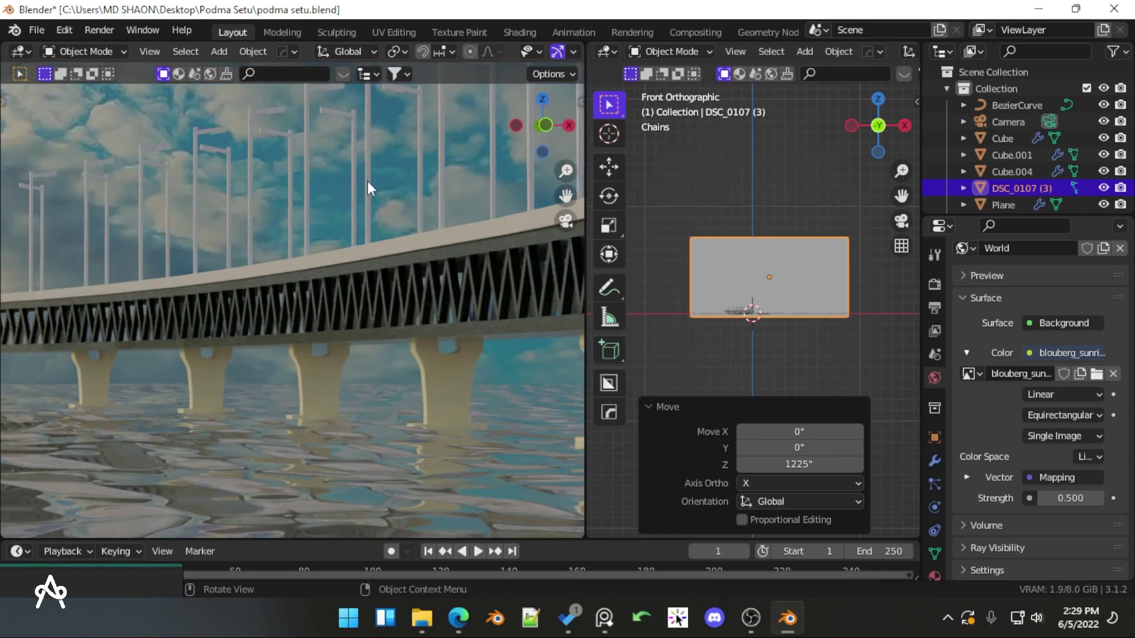
{"action": "left_click", "coordinate": [367, 181]}
{"action": "key", "text": "Tab"}
{"action": "key", "text": "Tab"}
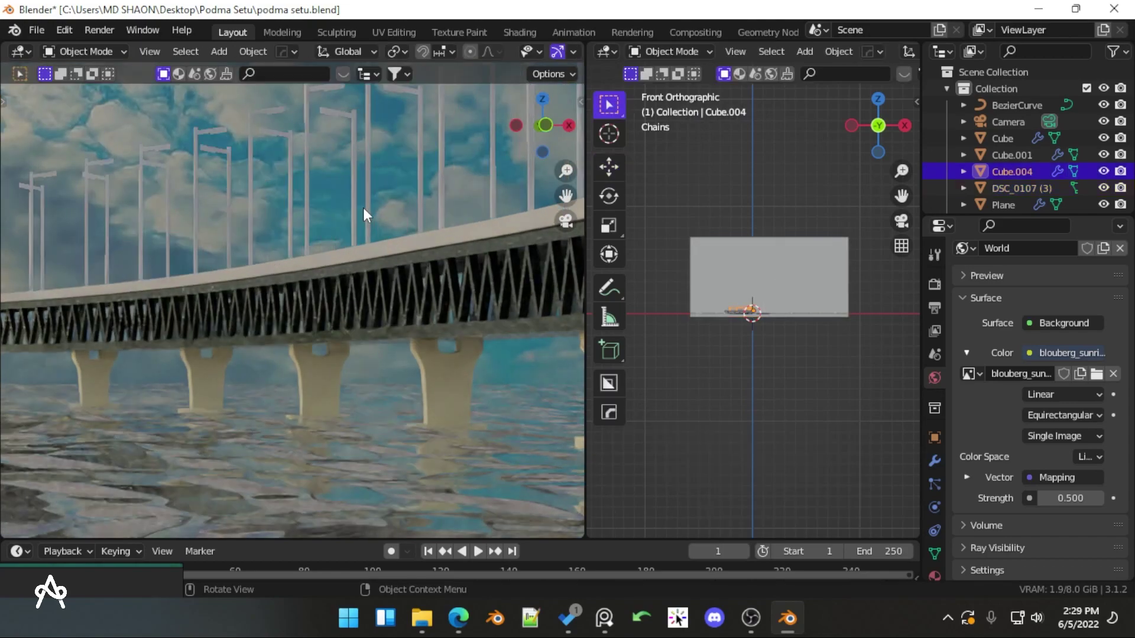
Select all of Plane.002's geometry in Edit Mode, then return to Object Mode
{"action": "scroll", "coordinate": [363, 208], "scroll_direction": "down", "scroll_amount": 6}
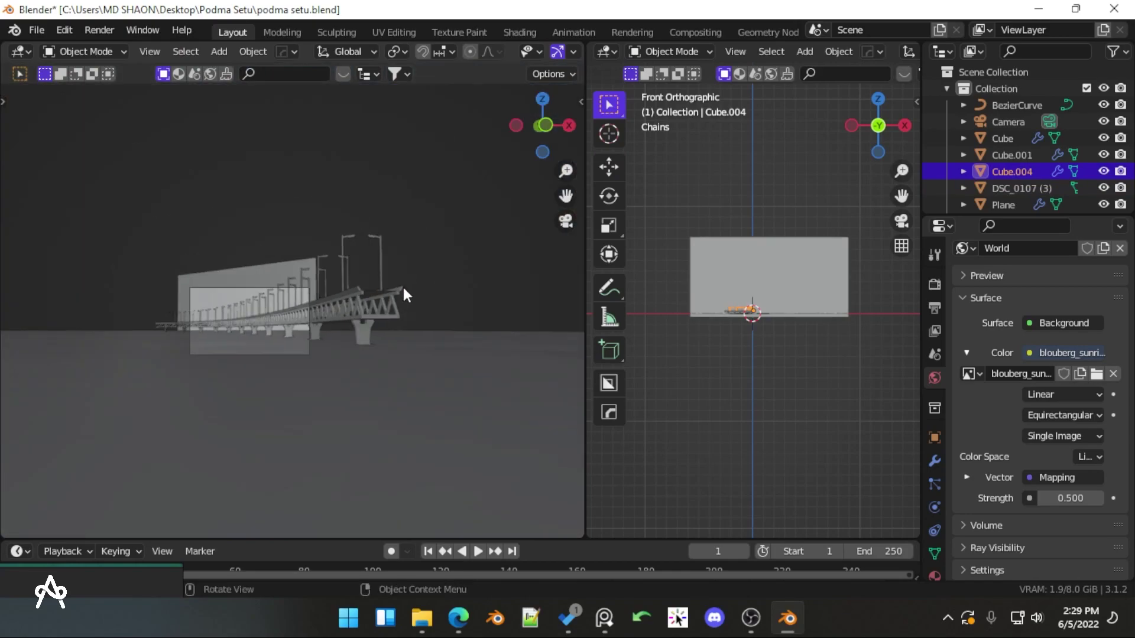
{"action": "scroll", "coordinate": [408, 302], "scroll_direction": "up", "scroll_amount": 10}
{"action": "middle_click_drag", "start_coordinate": [416, 318], "coordinate": [321, 297]}
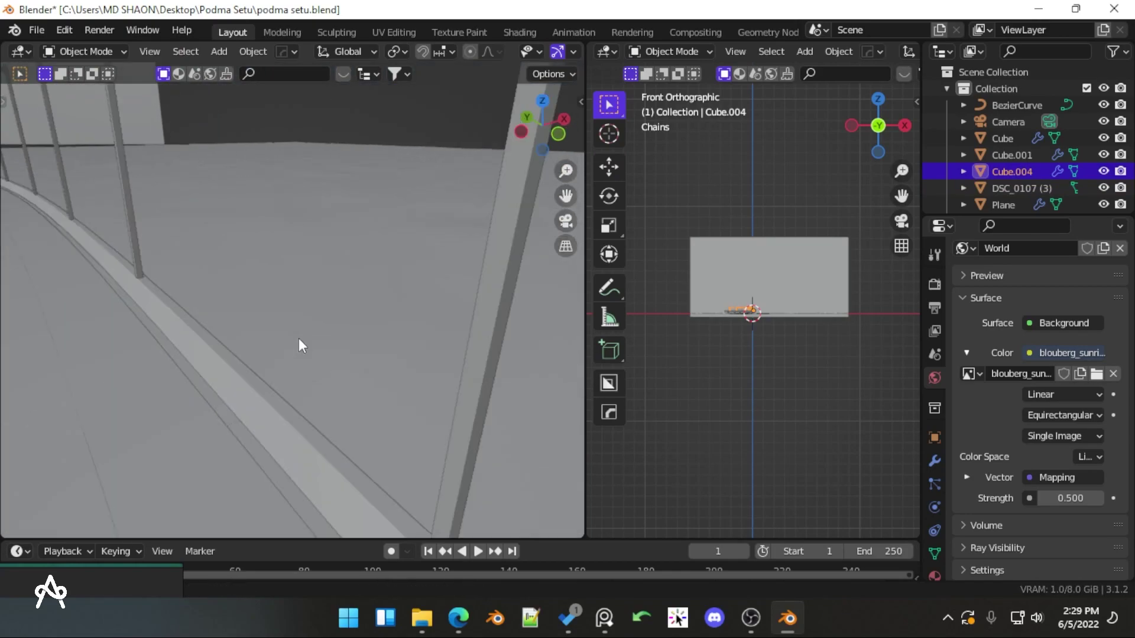
{"action": "scroll", "coordinate": [299, 339], "scroll_direction": "down", "scroll_amount": 6}
{"action": "left_click", "coordinate": [353, 303]}
{"action": "key", "text": "Tab"}
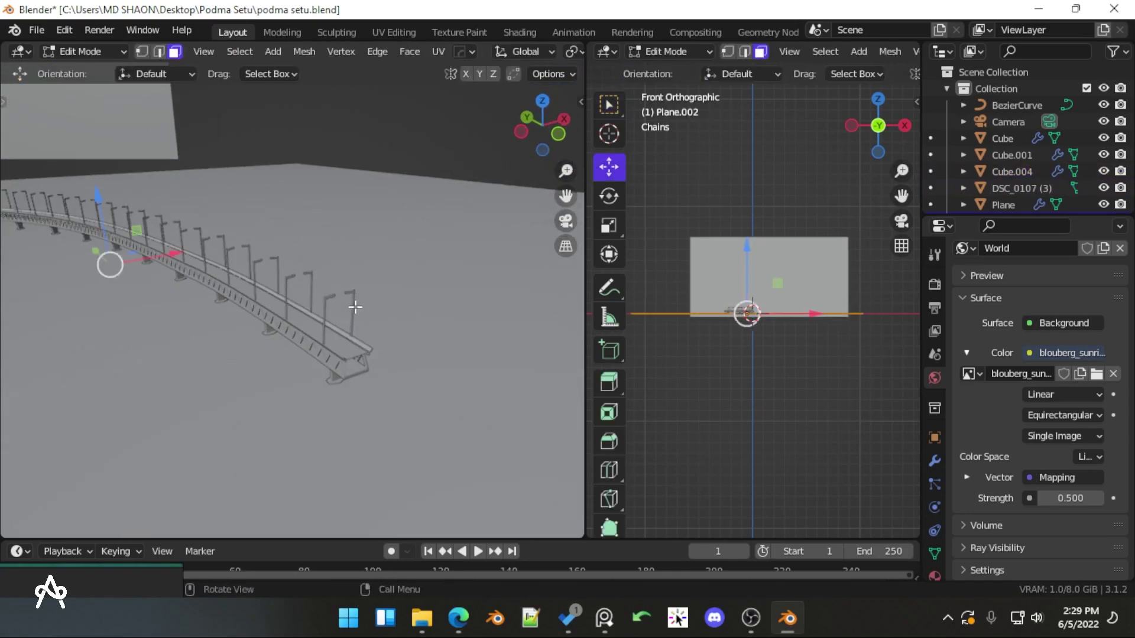
{"action": "key", "text": "a"}
{"action": "key", "text": "Tab"}
Give the lamp posts (Cube.004) a new material, Material.005, with a black base colour
{"action": "left_click", "coordinate": [355, 307]}
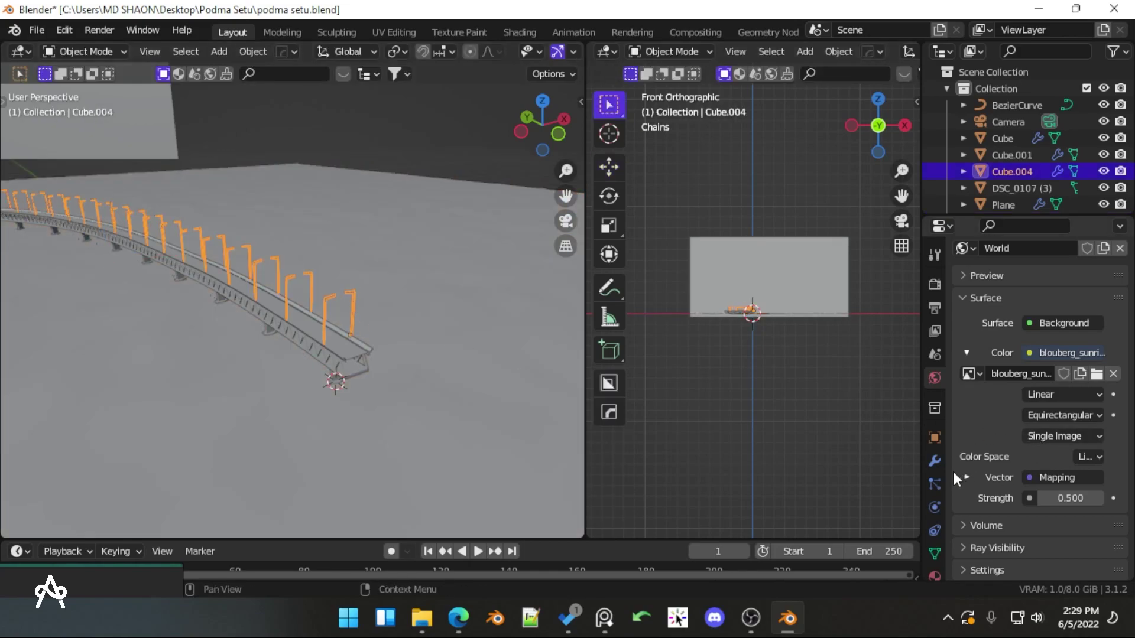
{"action": "left_click", "coordinate": [936, 576]}
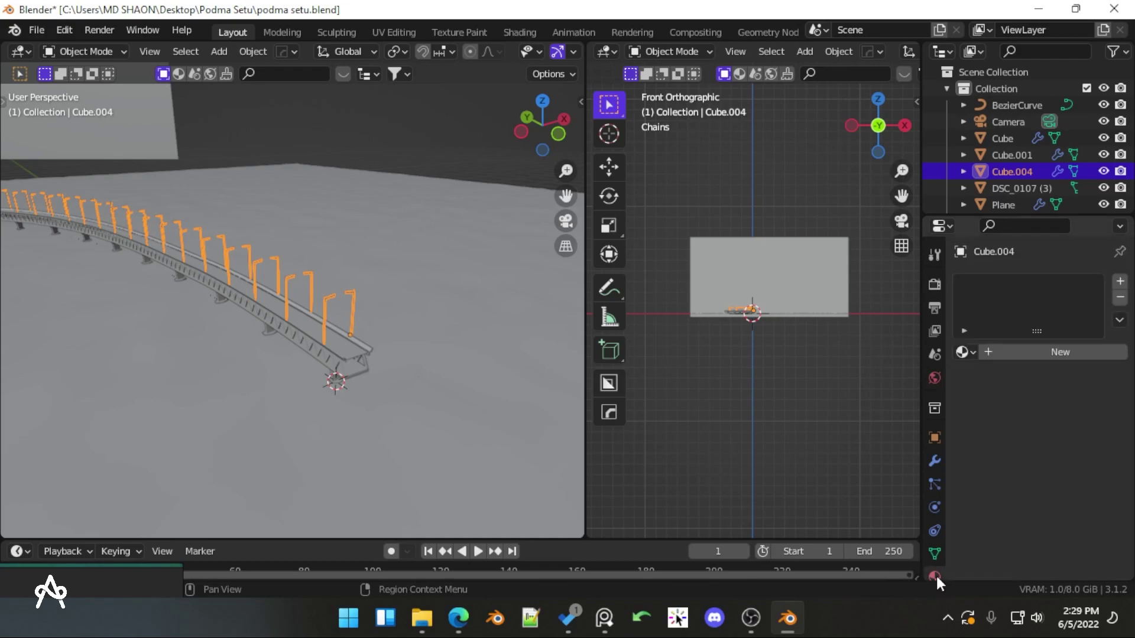
{"action": "left_click", "coordinate": [1033, 352]}
{"action": "left_click", "coordinate": [1068, 499]}
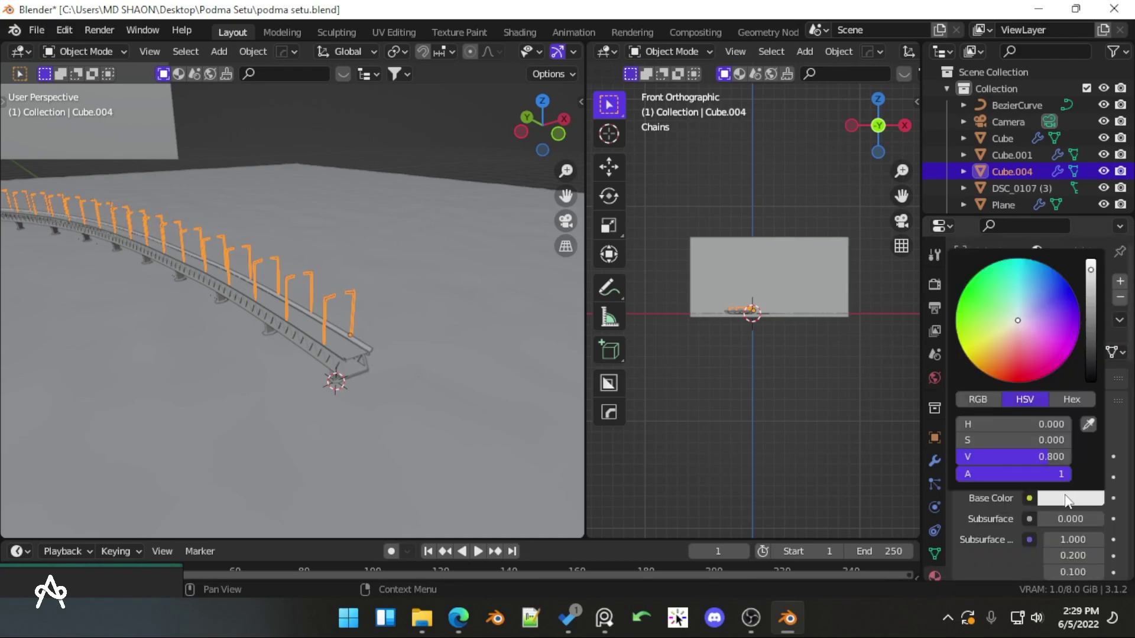
{"action": "scroll", "coordinate": [1071, 346], "scroll_direction": "down", "scroll_amount": 10}
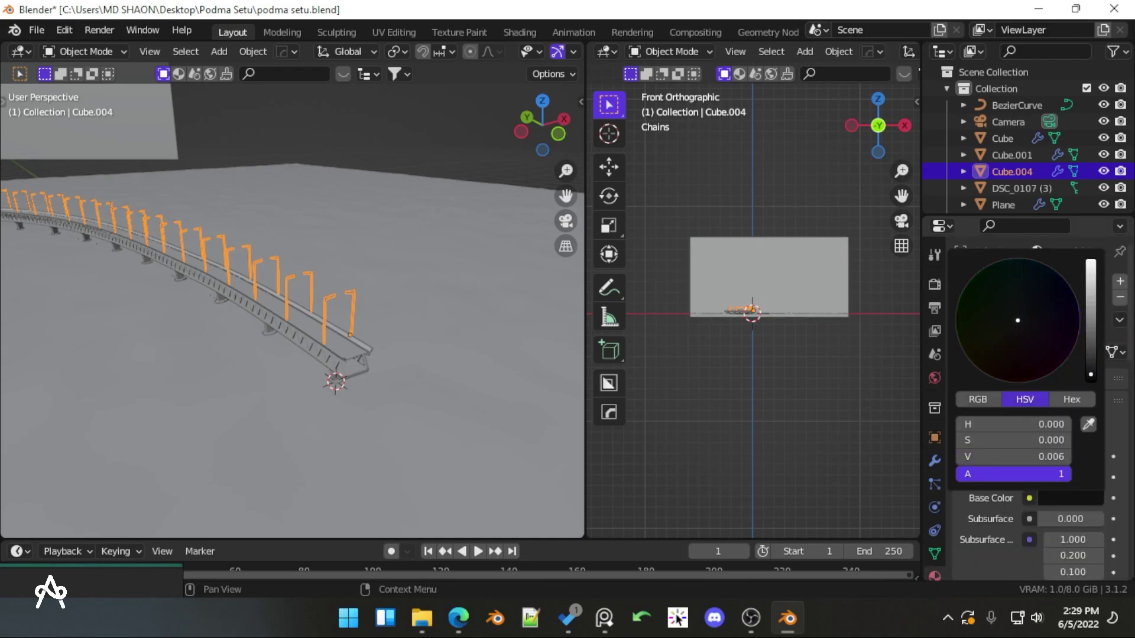
Preview the scene through the camera in Rendered shading with nothing selected
{"action": "key", "text": "z"}
{"action": "left_click", "coordinate": [350, 279]}
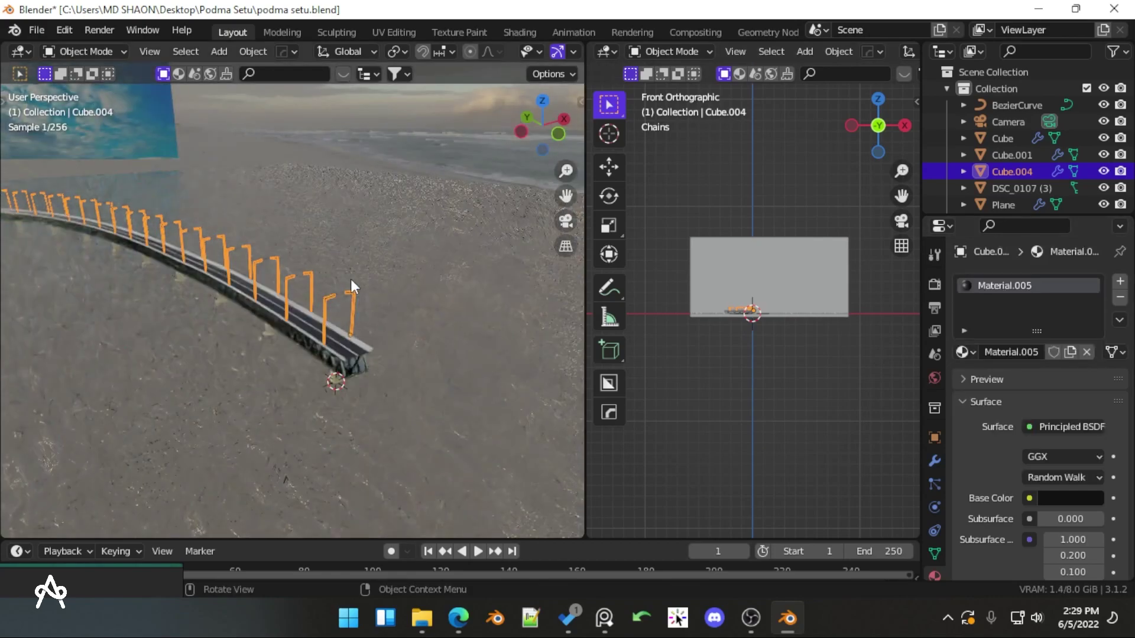
{"action": "key", "text": "KP_0"}
{"action": "scroll", "coordinate": [267, 342], "scroll_direction": "up", "scroll_amount": 8}
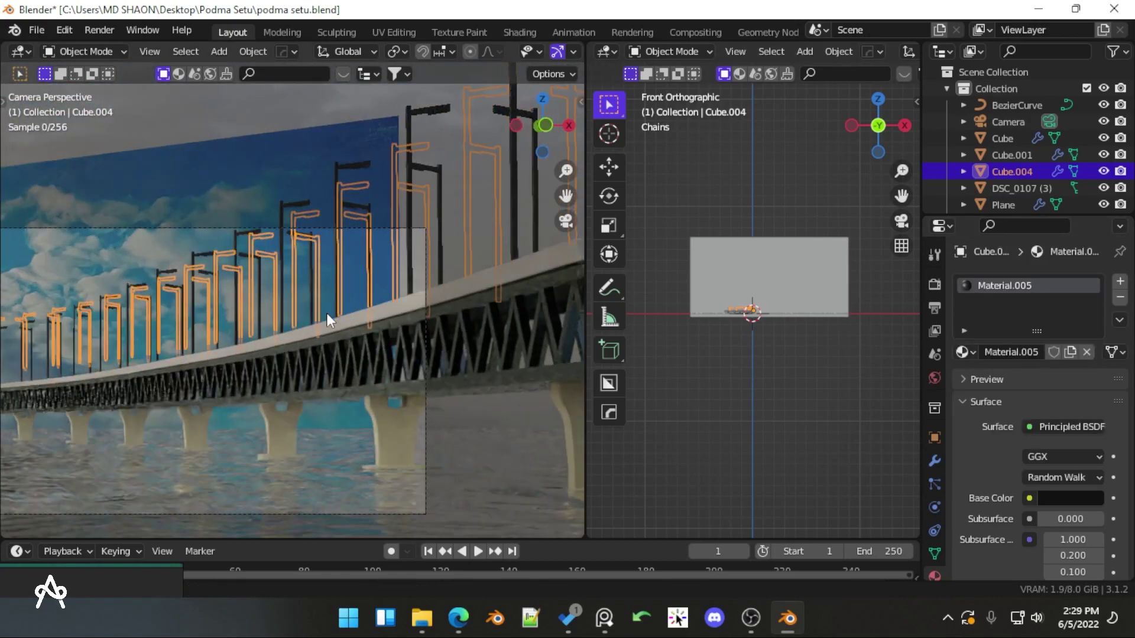
{"action": "key", "text": "alt+a"}
{"action": "middle_click_drag", "start_coordinate": [268, 320], "coordinate": [313, 260], "text": "shift"}
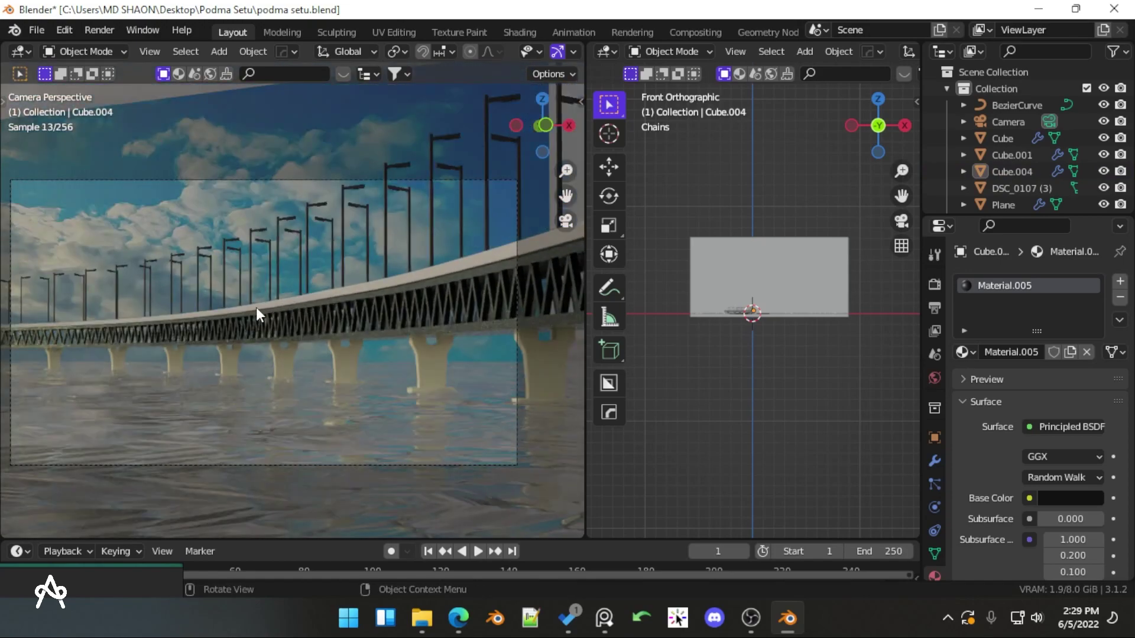
Switch to solid shading, select the lamp posts and enter Edit Mode on their mesh
{"action": "key", "text": "z"}
{"action": "left_click", "coordinate": [406, 303]}
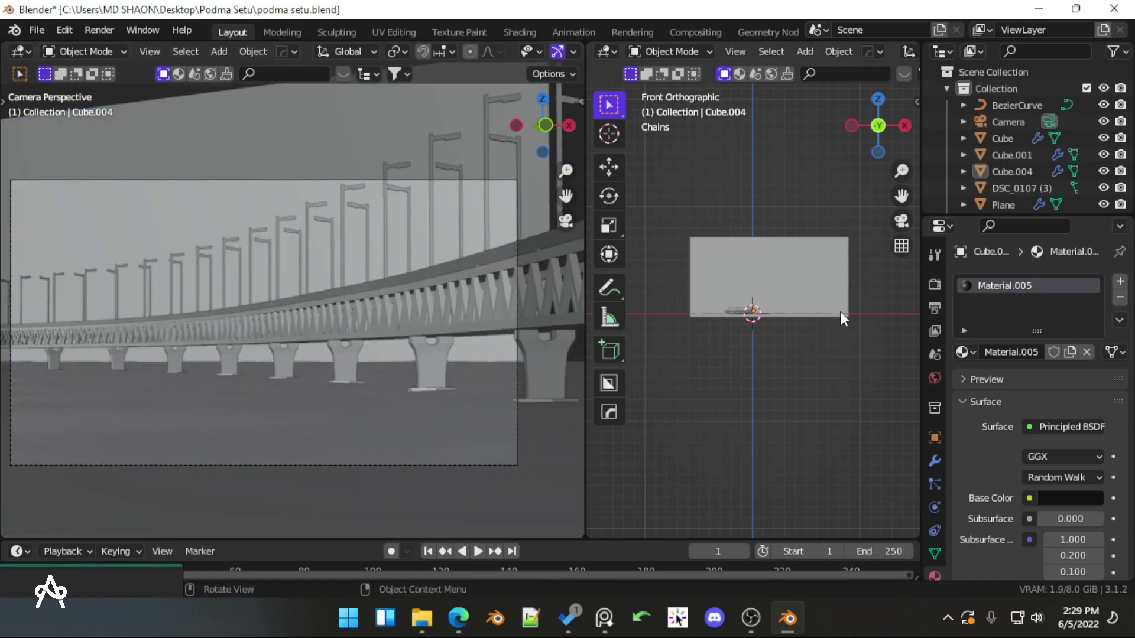
{"action": "middle_click_drag", "start_coordinate": [464, 252], "coordinate": [355, 325]}
{"action": "left_click", "coordinate": [379, 251]}
{"action": "key", "text": "Tab"}
{"action": "scroll", "coordinate": [398, 274], "scroll_direction": "up", "scroll_amount": 5}
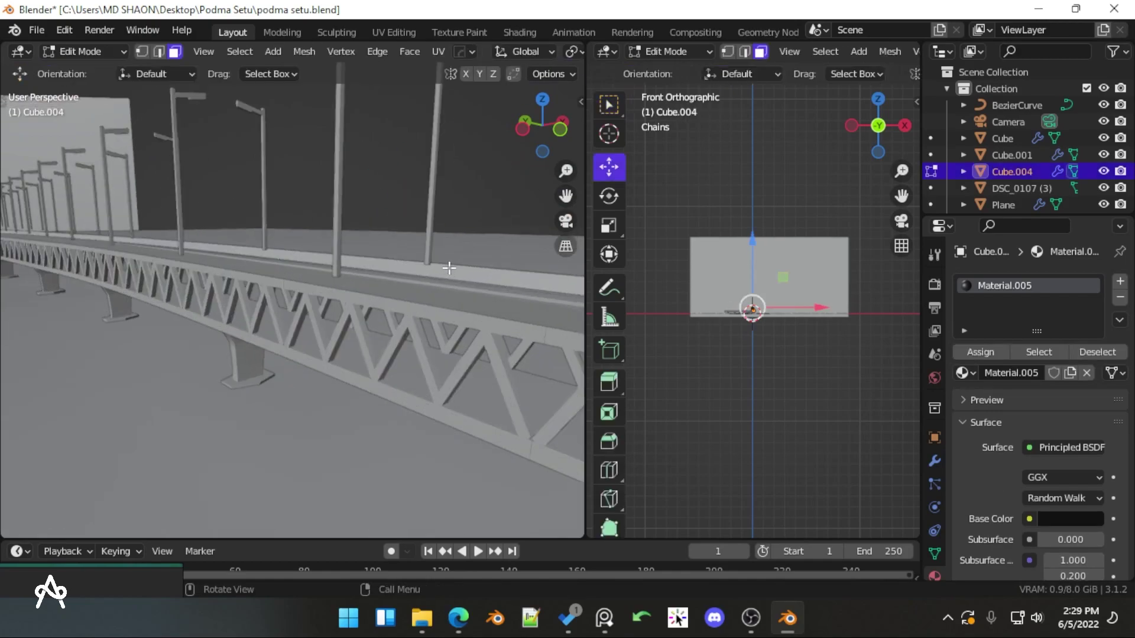
{"action": "middle_click_drag", "start_coordinate": [397, 274], "coordinate": [421, 308]}
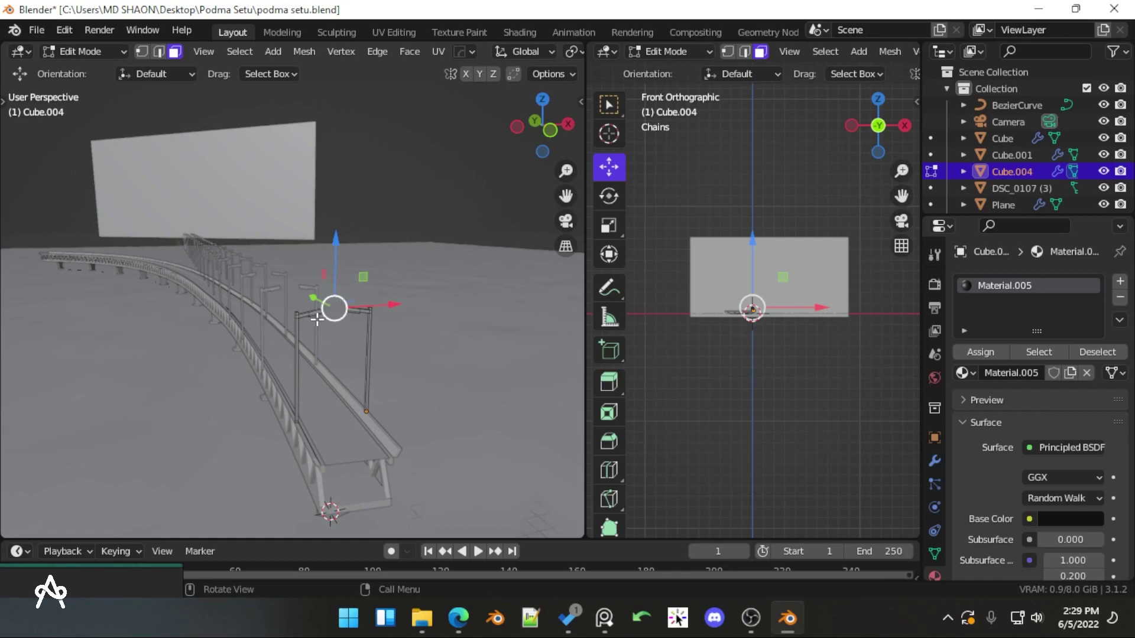
{"action": "key", "text": "Tab"}
{"action": "key", "text": "Tab"}
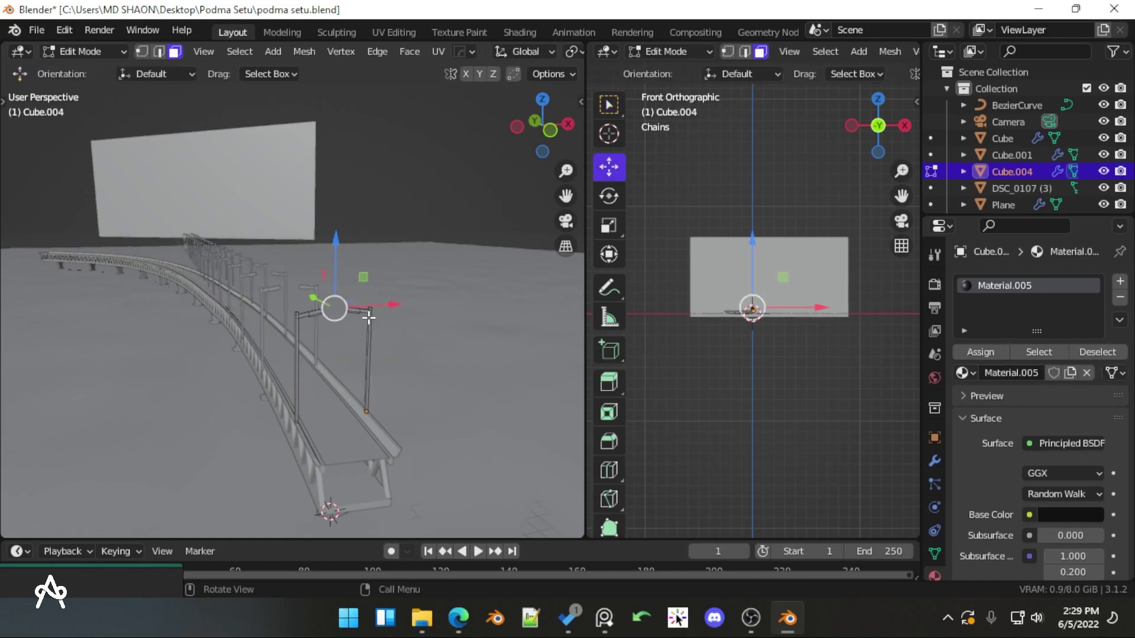
Select the lamp arm's top face and the lamp head face
{"action": "left_click", "coordinate": [369, 317]}
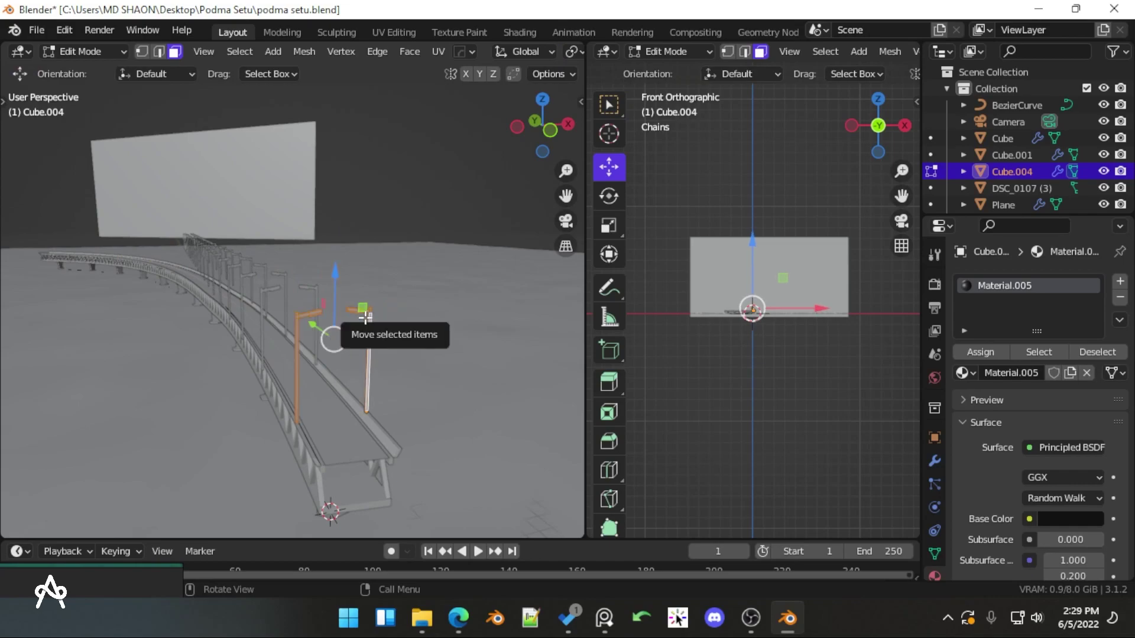
{"action": "scroll", "coordinate": [363, 317], "scroll_direction": "up", "scroll_amount": 5}
{"action": "key", "text": "alt+a"}
{"action": "middle_click_drag", "start_coordinate": [355, 151], "coordinate": [357, 190], "text": "shift"}
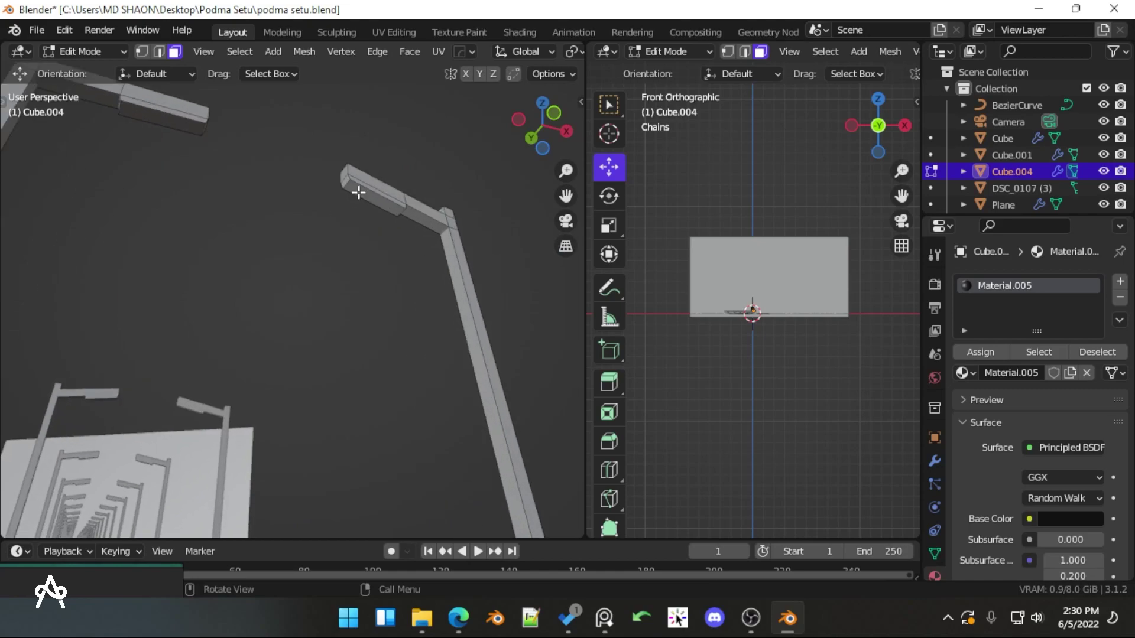
{"action": "left_click", "coordinate": [359, 190]}
{"action": "left_click", "coordinate": [181, 118], "text": "shift"}
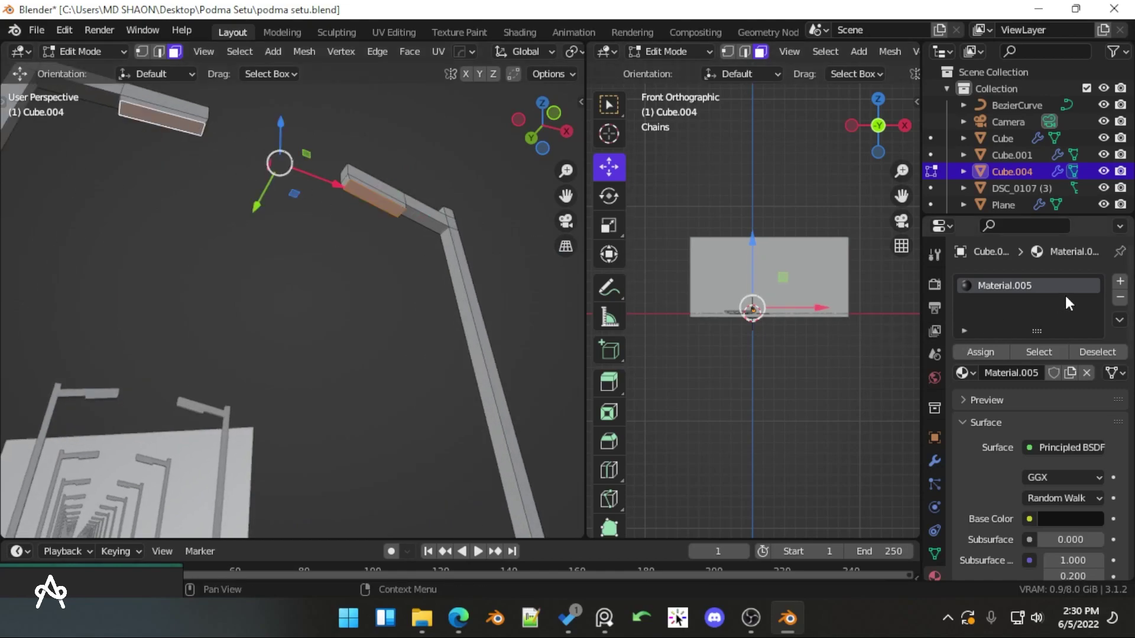
Add Material.006 as an Emission shader at strength 50 and assign it to the selected faces
{"action": "left_click", "coordinate": [1121, 282]}
{"action": "left_click", "coordinate": [1024, 400]}
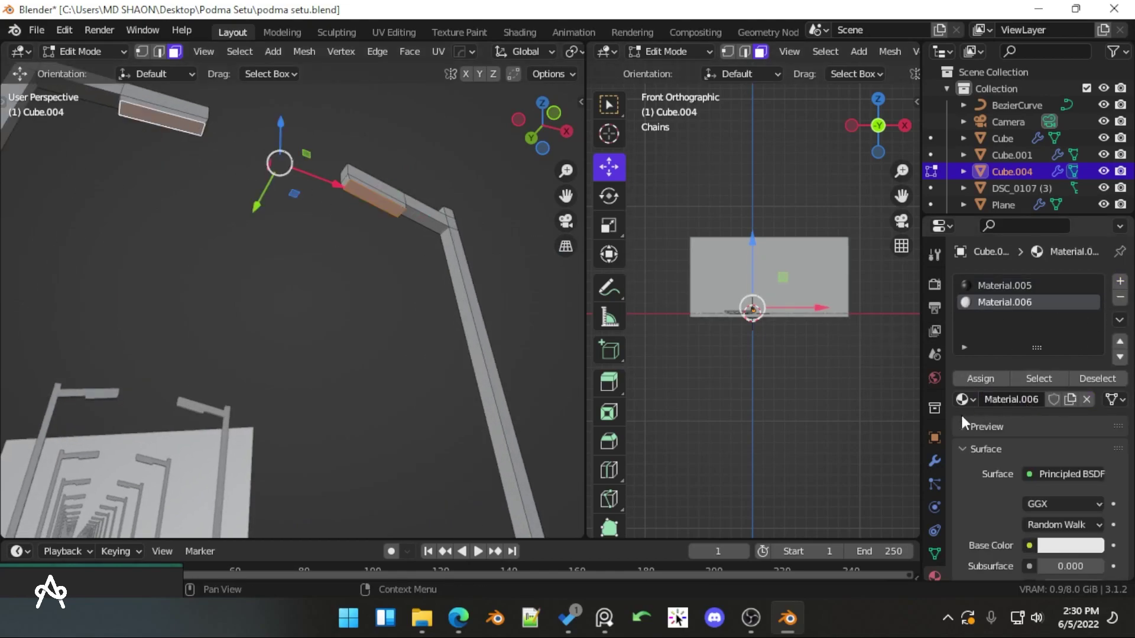
{"action": "left_click", "coordinate": [1040, 477]}
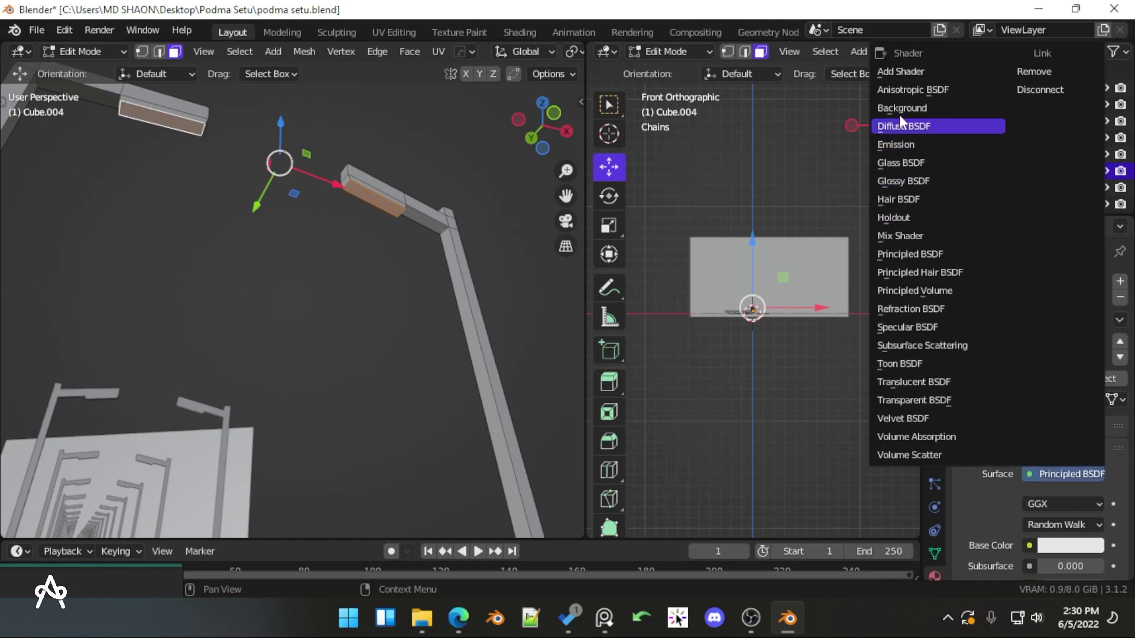
{"action": "left_click", "coordinate": [901, 145]}
{"action": "double_click", "coordinate": [1070, 525]}
{"action": "type", "text": "50"}
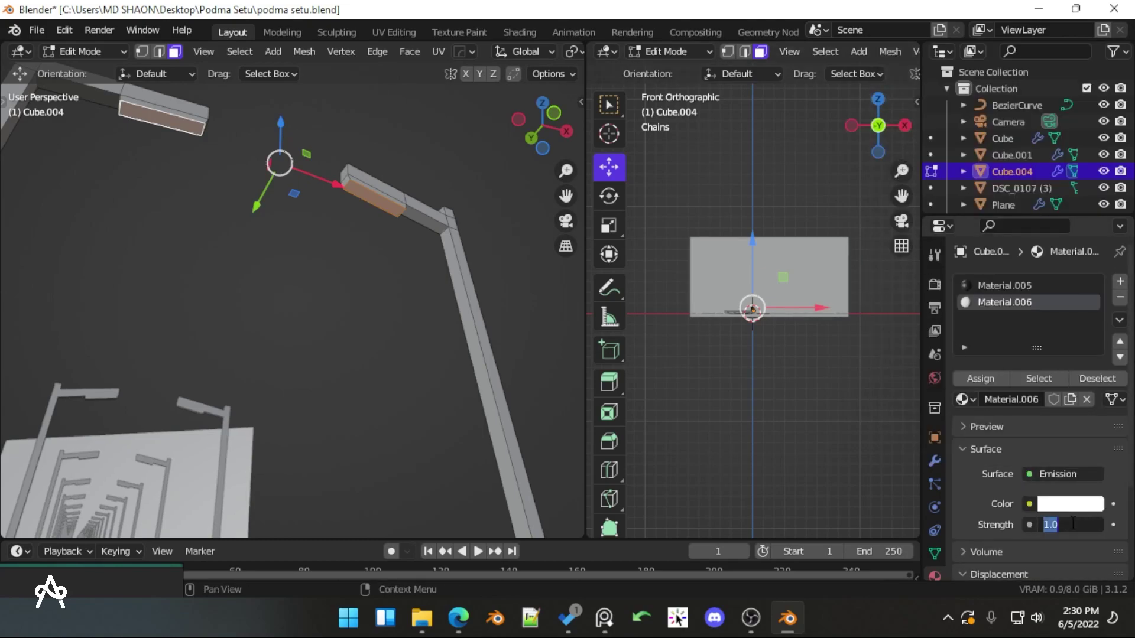
{"action": "key", "text": "Return"}
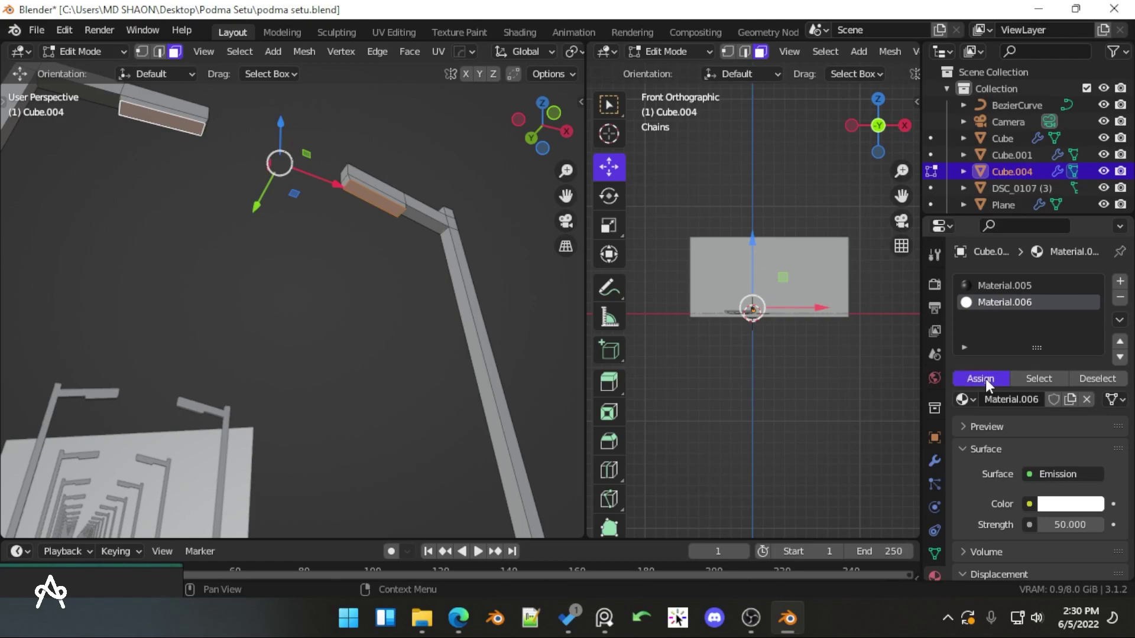
{"action": "left_click", "coordinate": [985, 378]}
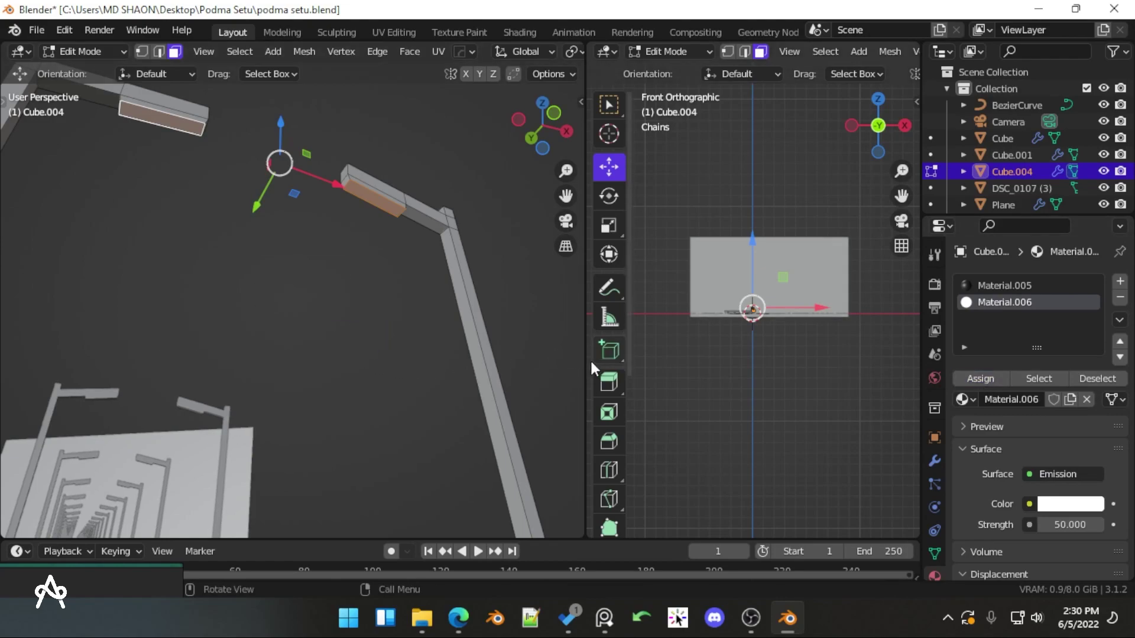
{"action": "key", "text": "Tab"}
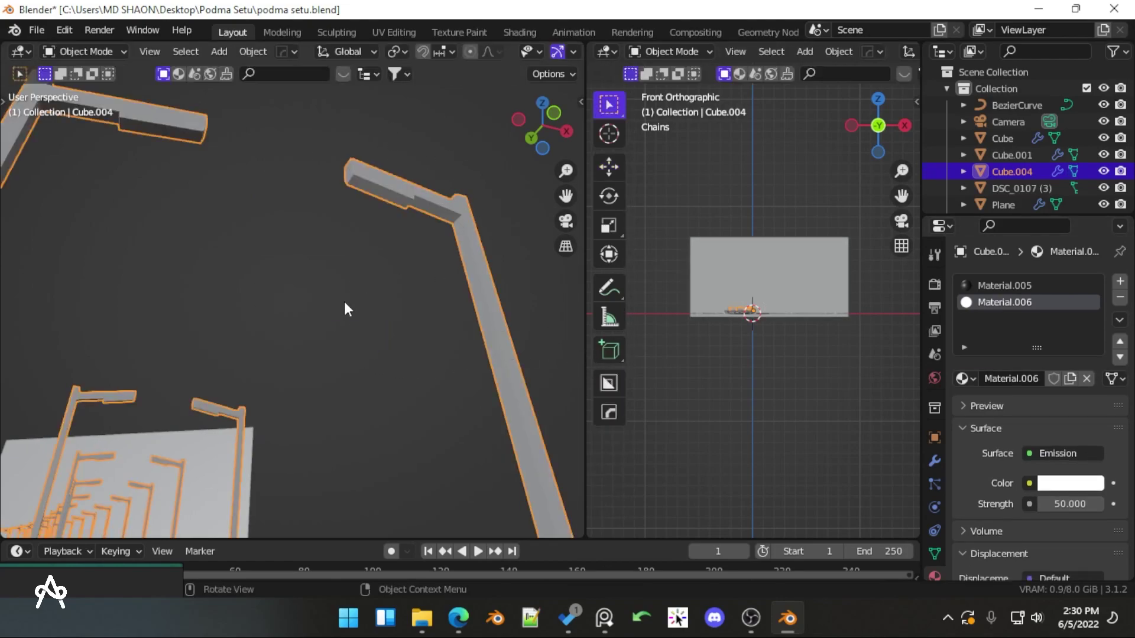
Look through the scene camera and switch the render engine from Cycles to Eevee
{"action": "key", "text": "KP_0"}
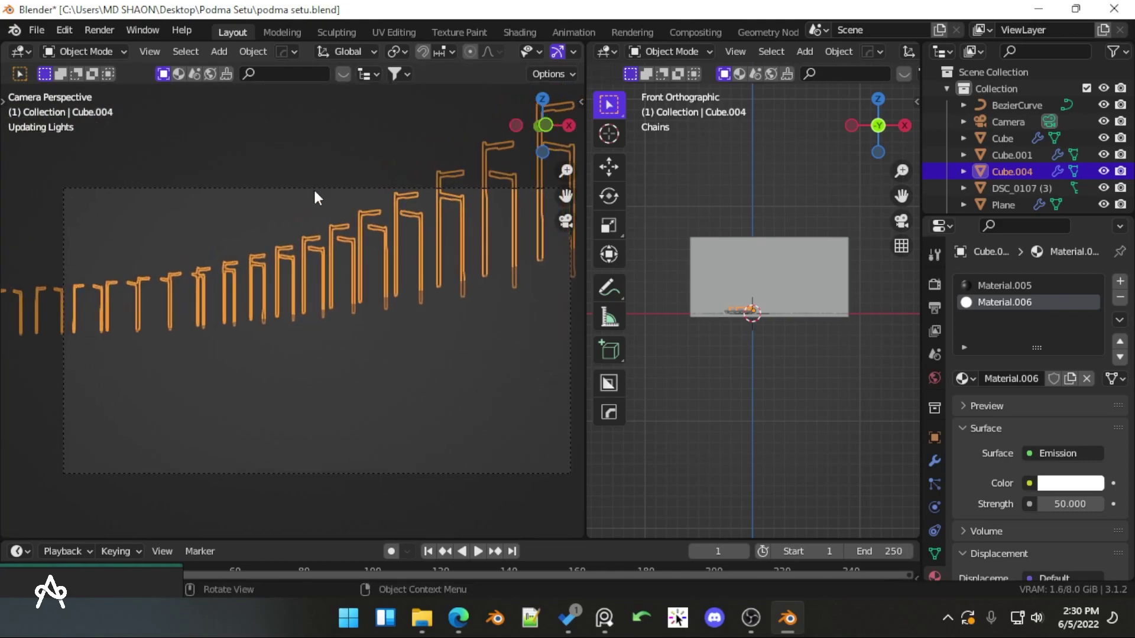
{"action": "left_click", "coordinate": [367, 237]}
{"action": "scroll", "coordinate": [363, 384], "scroll_direction": "up", "scroll_amount": 2}
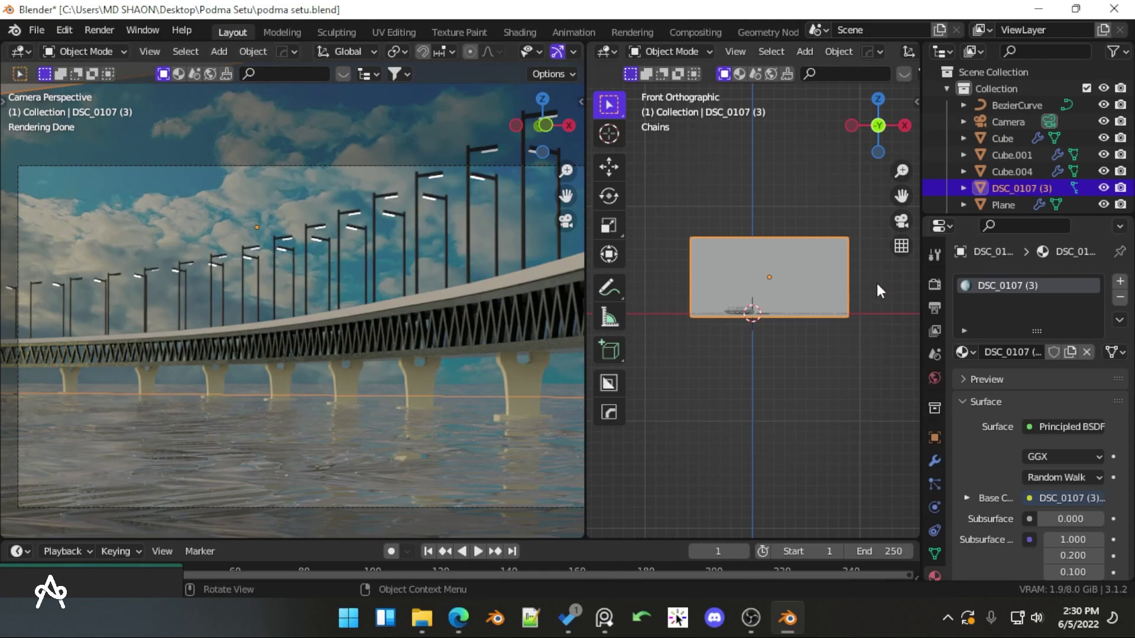
{"action": "left_click", "coordinate": [934, 286]}
{"action": "left_click", "coordinate": [1045, 281]}
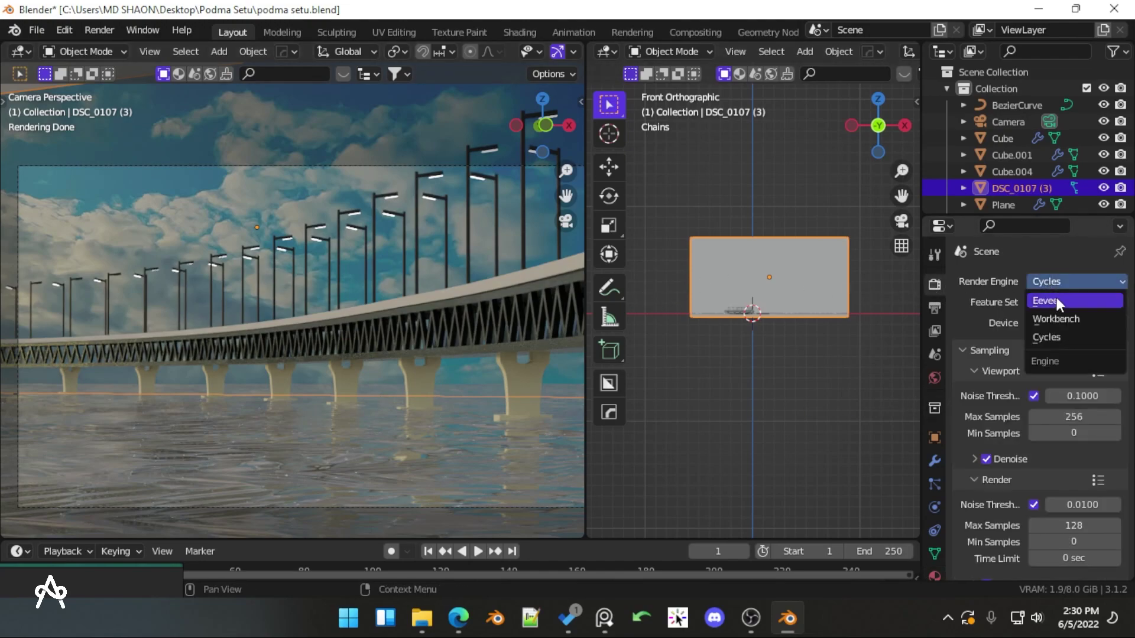
{"action": "key", "text": "Return"}
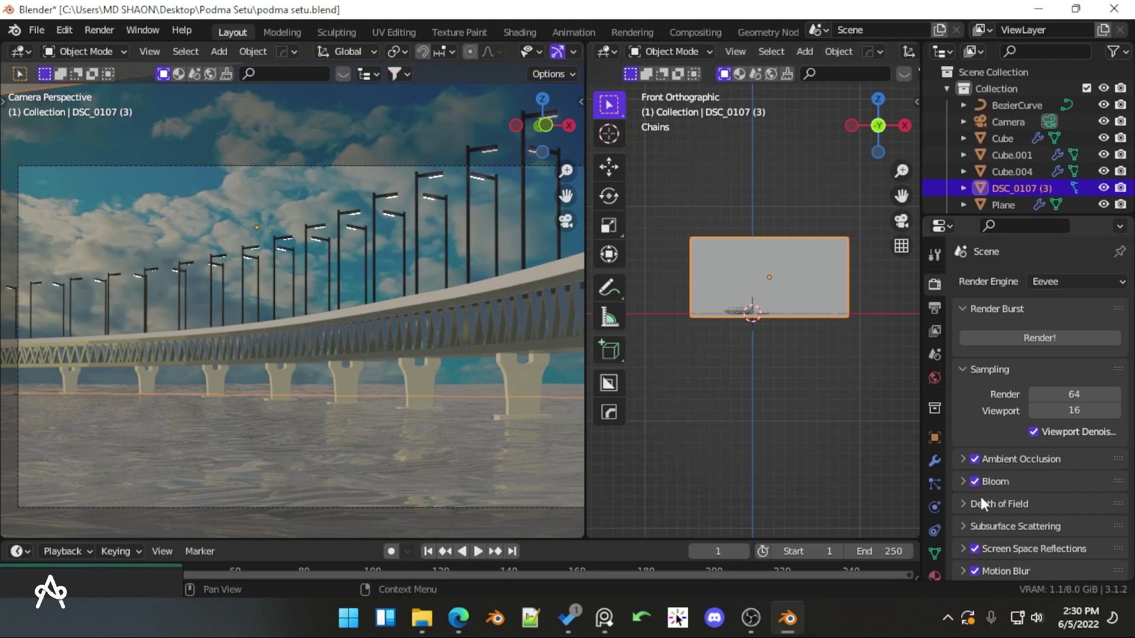
Try lowering the Bloom threshold, then undo it to keep the threshold at 0.800
{"action": "left_click", "coordinate": [963, 481]}
{"action": "left_click_drag", "start_coordinate": [1048, 509], "coordinate": [1005, 508]}
{"action": "key", "text": "ctrl+z"}
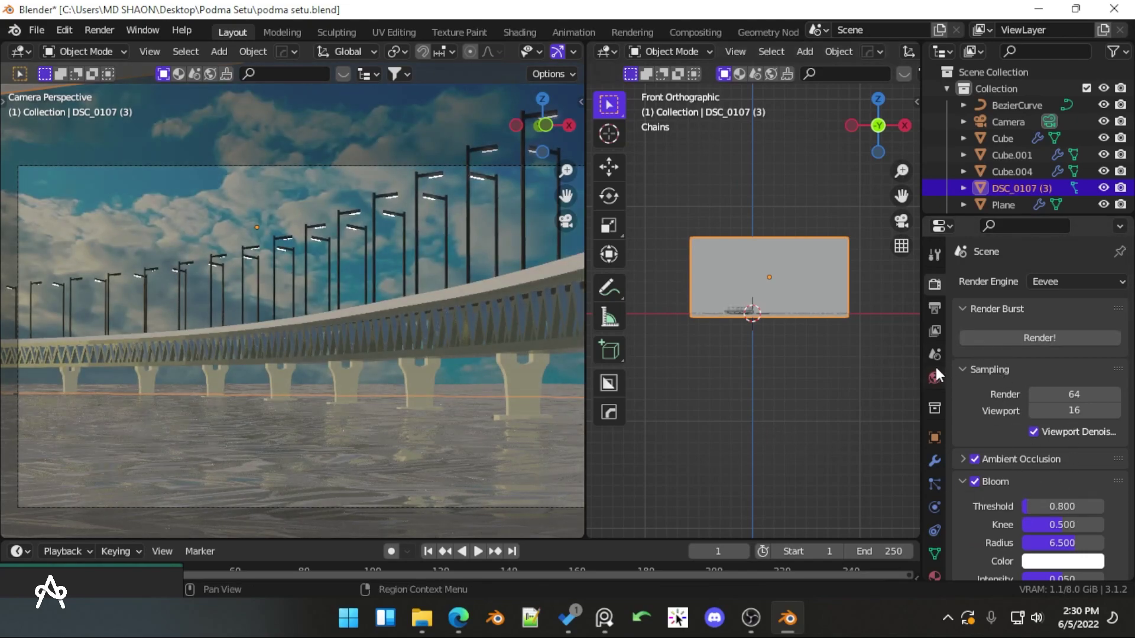
{"action": "left_click", "coordinate": [934, 575]}
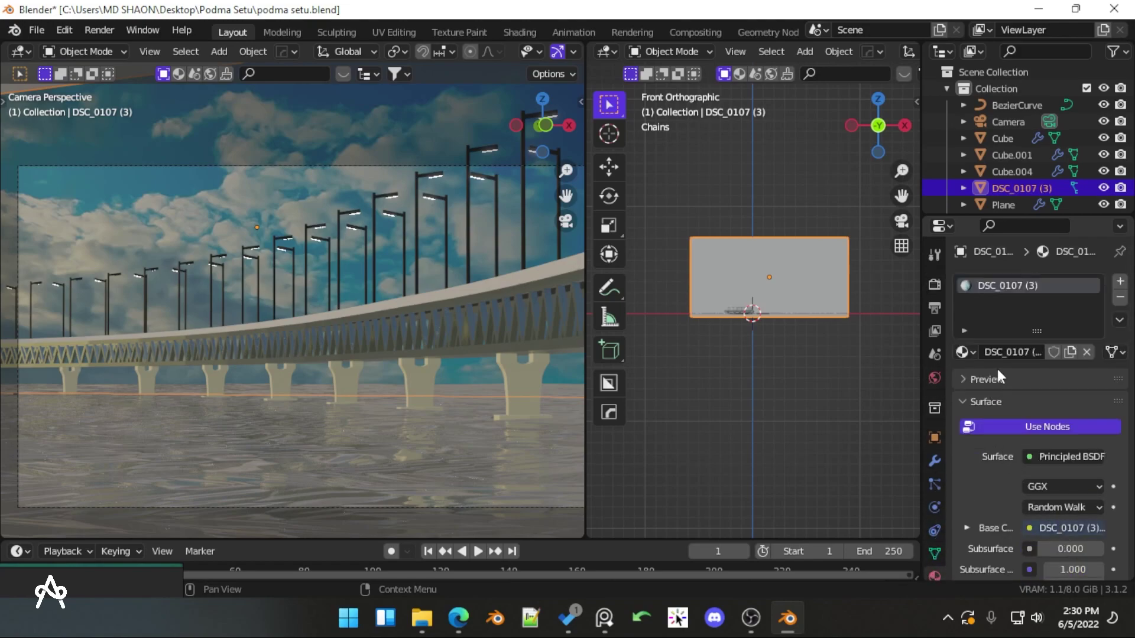
Raise the lamp posts' emission strength to 200
{"action": "left_click", "coordinate": [466, 177]}
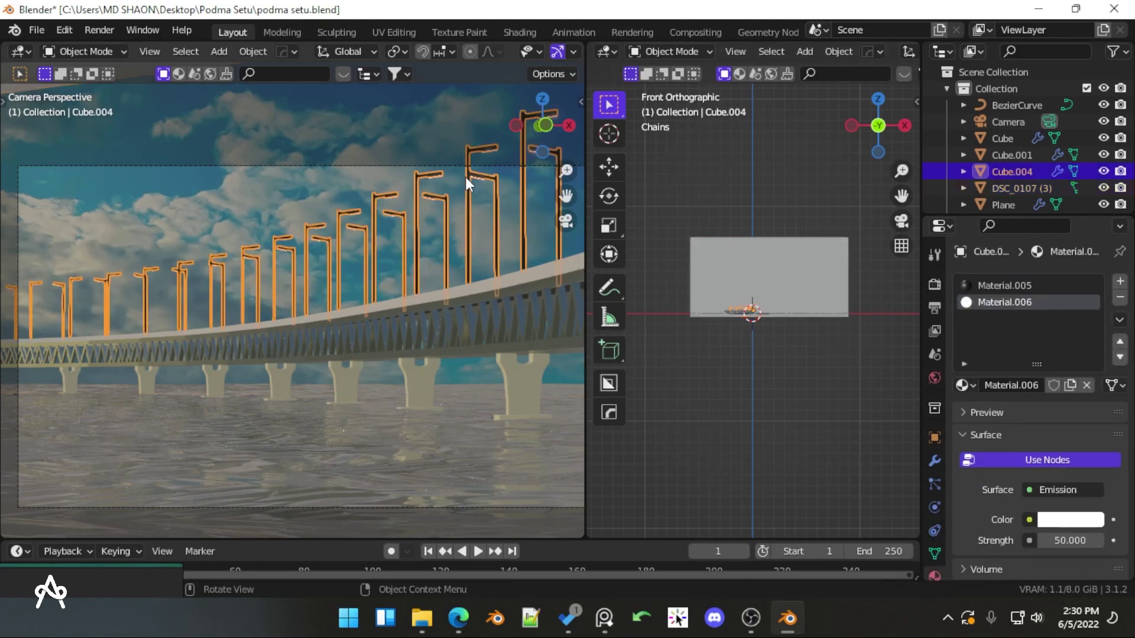
{"action": "double_click", "coordinate": [1062, 540]}
{"action": "type", "text": "20"}
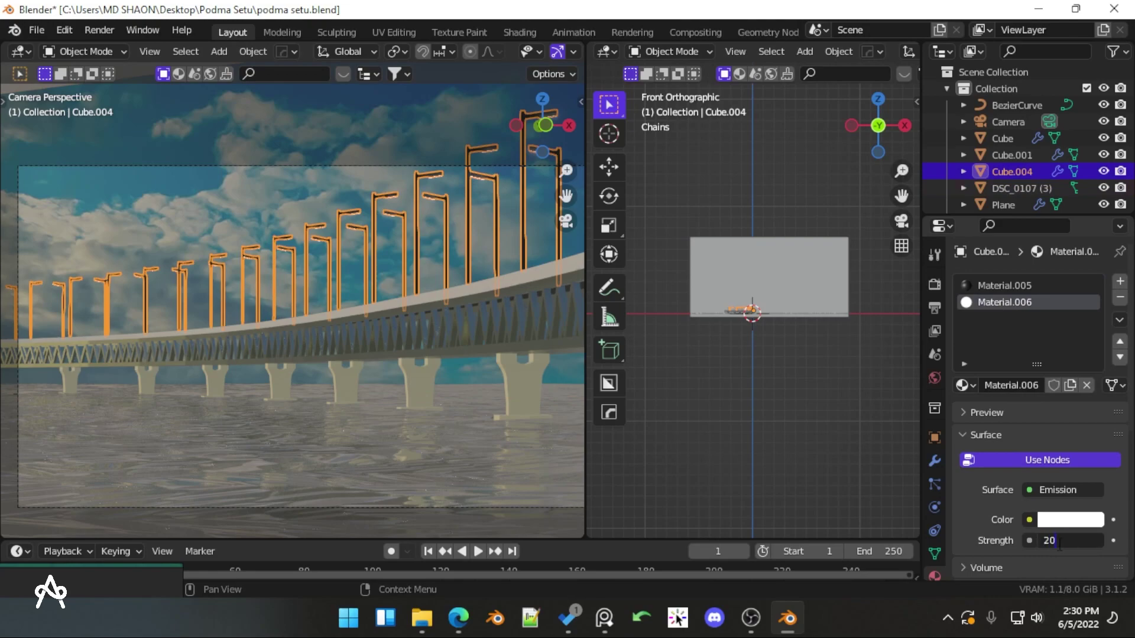
{"action": "type", "text": "0"}
{"action": "key", "text": "Return"}
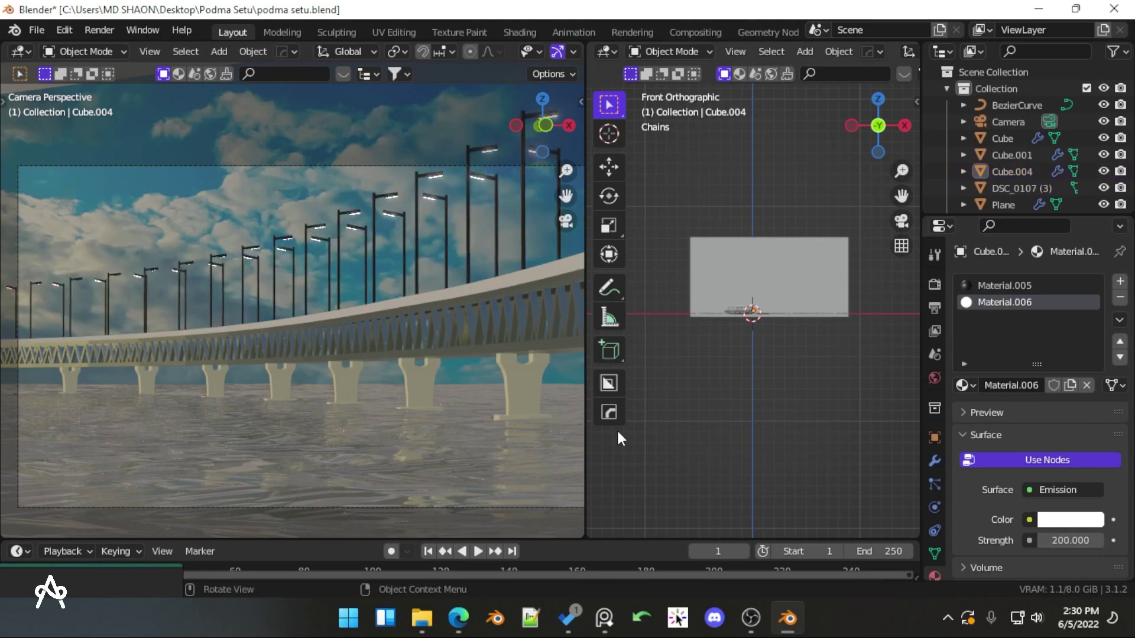
Switch the render engine back to Cycles and widen the recentred camera preview
{"action": "left_click", "coordinate": [935, 284]}
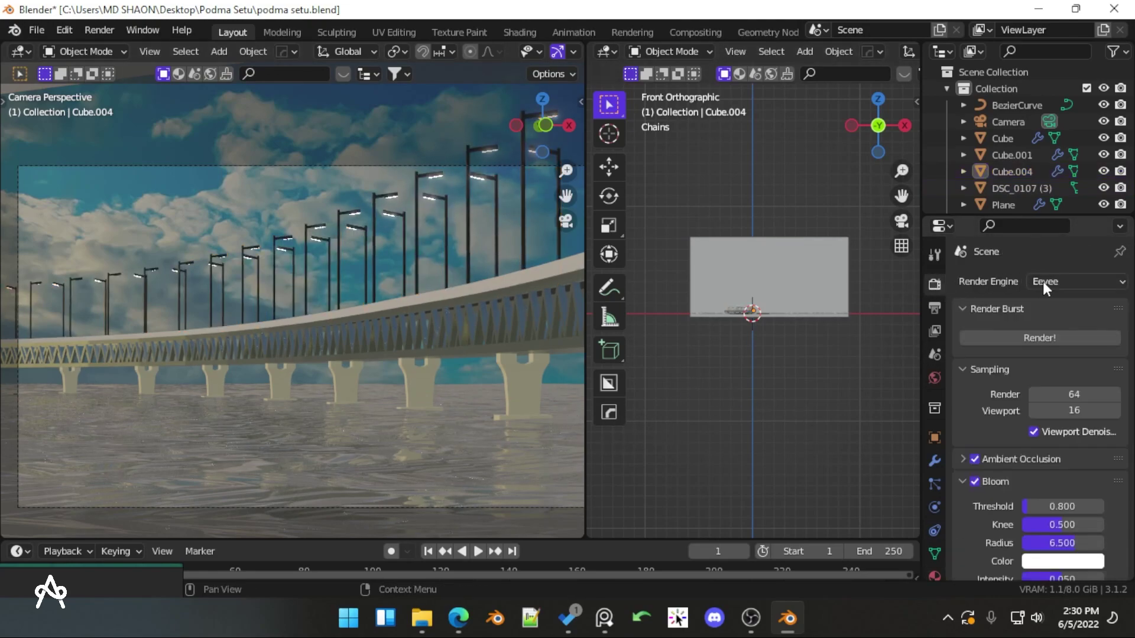
{"action": "left_click", "coordinate": [1043, 281]}
{"action": "left_click", "coordinate": [1041, 338]}
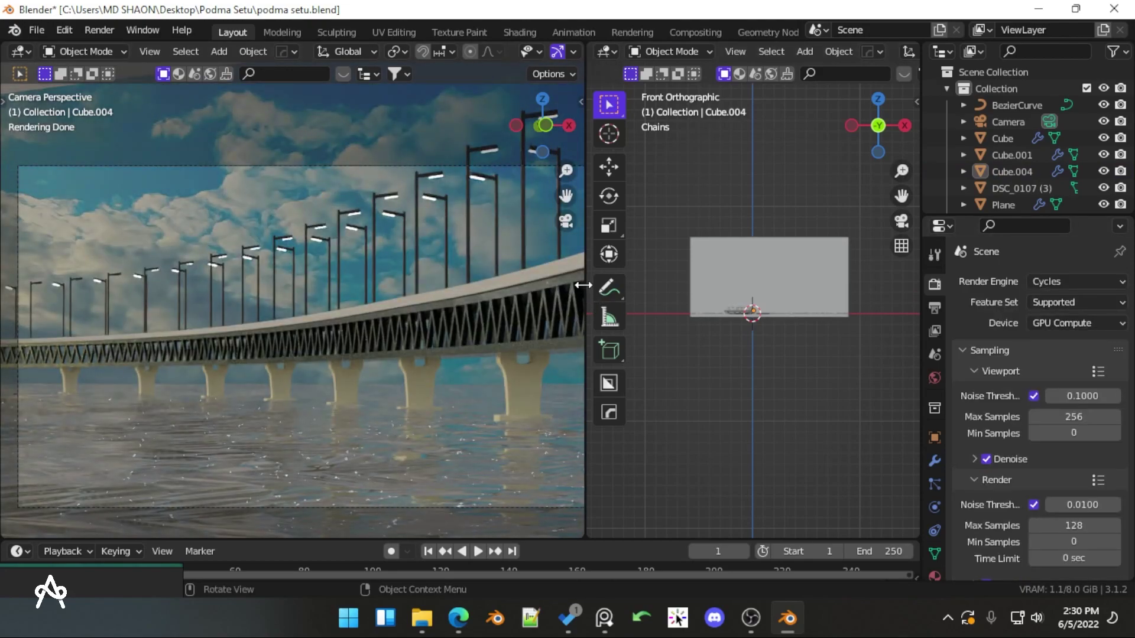
{"action": "left_click_drag", "start_coordinate": [589, 294], "coordinate": [654, 294]}
{"action": "middle_click_drag", "start_coordinate": [509, 332], "coordinate": [495, 295], "text": "shift"}
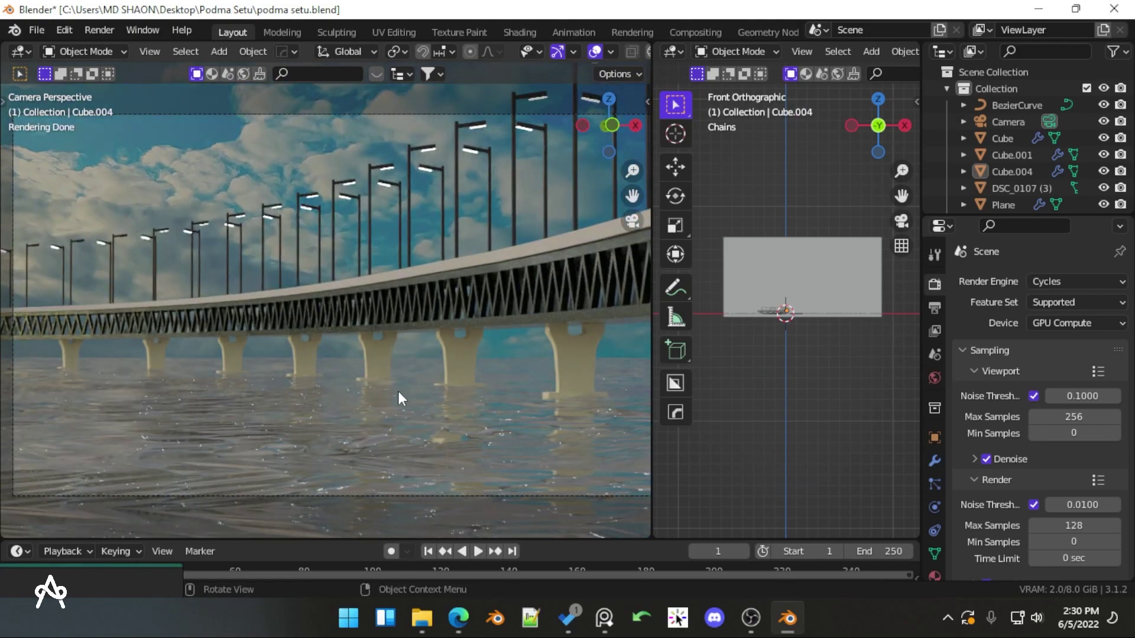
{"action": "left_click", "coordinate": [322, 447]}
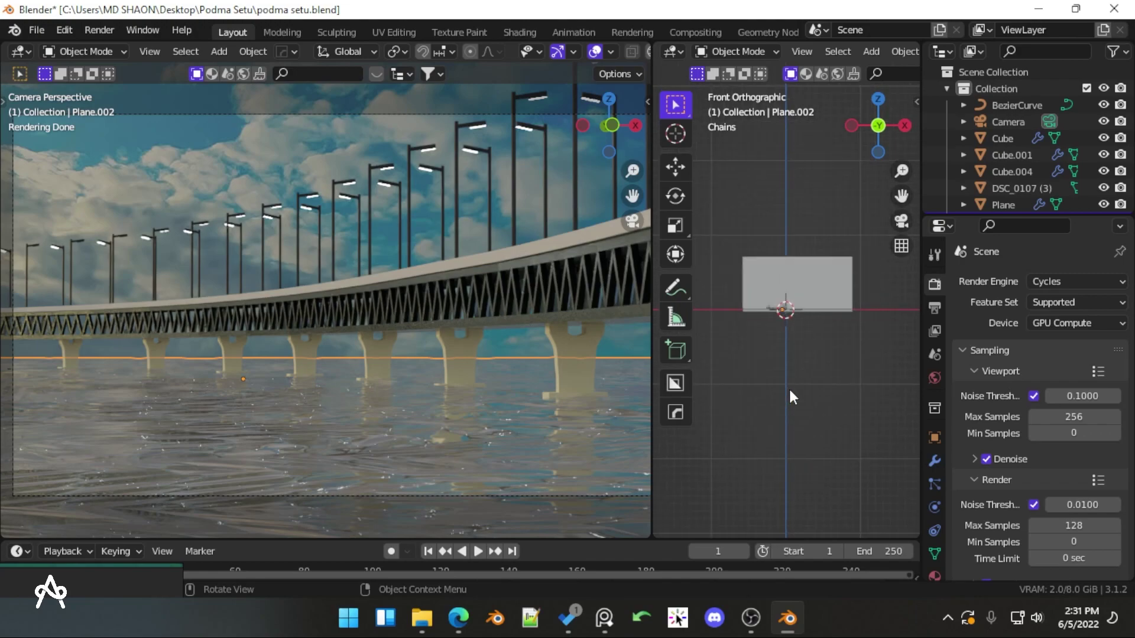
Narrow the camera preview and briefly hide, then restore, the viewport overlays
{"action": "scroll", "coordinate": [789, 388], "scroll_direction": "up", "scroll_amount": 2}
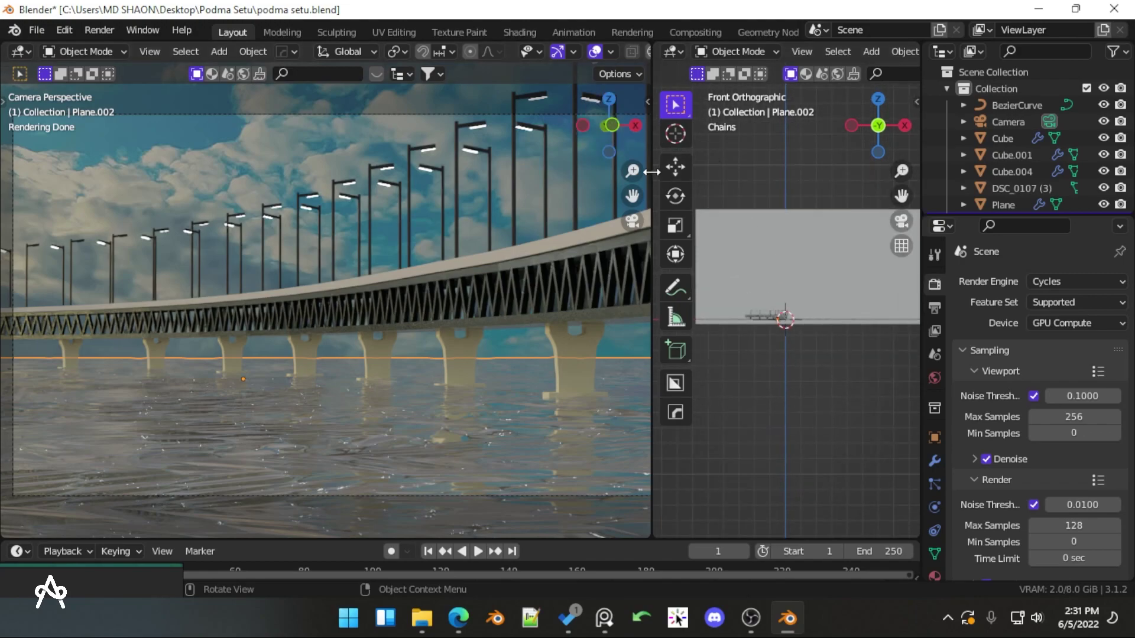
{"action": "left_click_drag", "start_coordinate": [651, 172], "coordinate": [555, 172]}
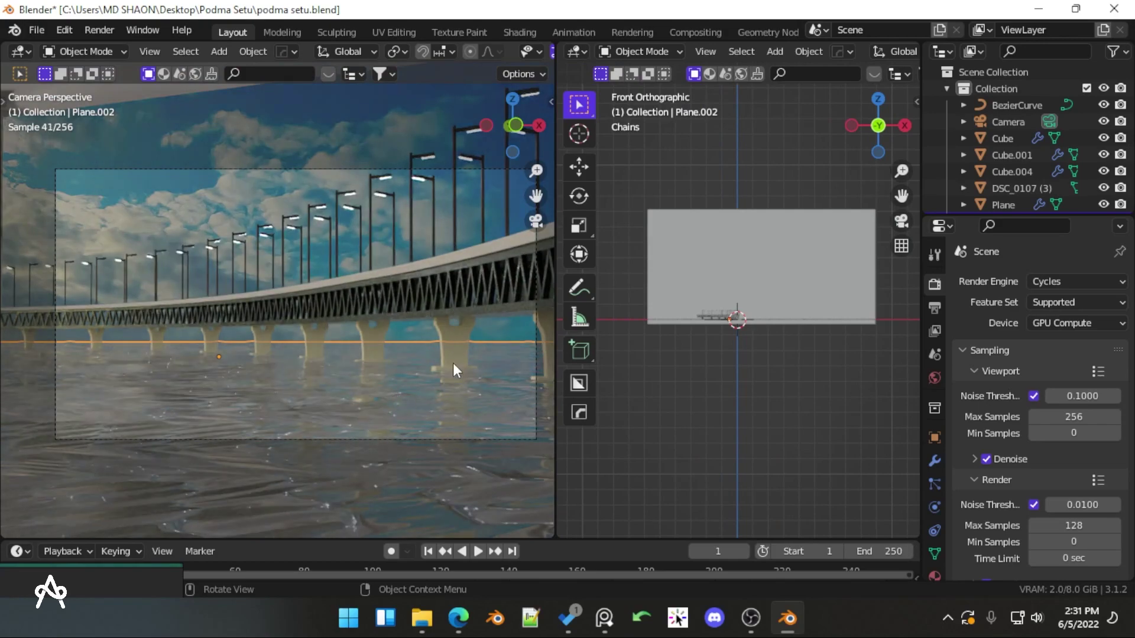
{"action": "left_click", "coordinate": [668, 416]}
{"action": "key", "text": "shift+alt+z"}
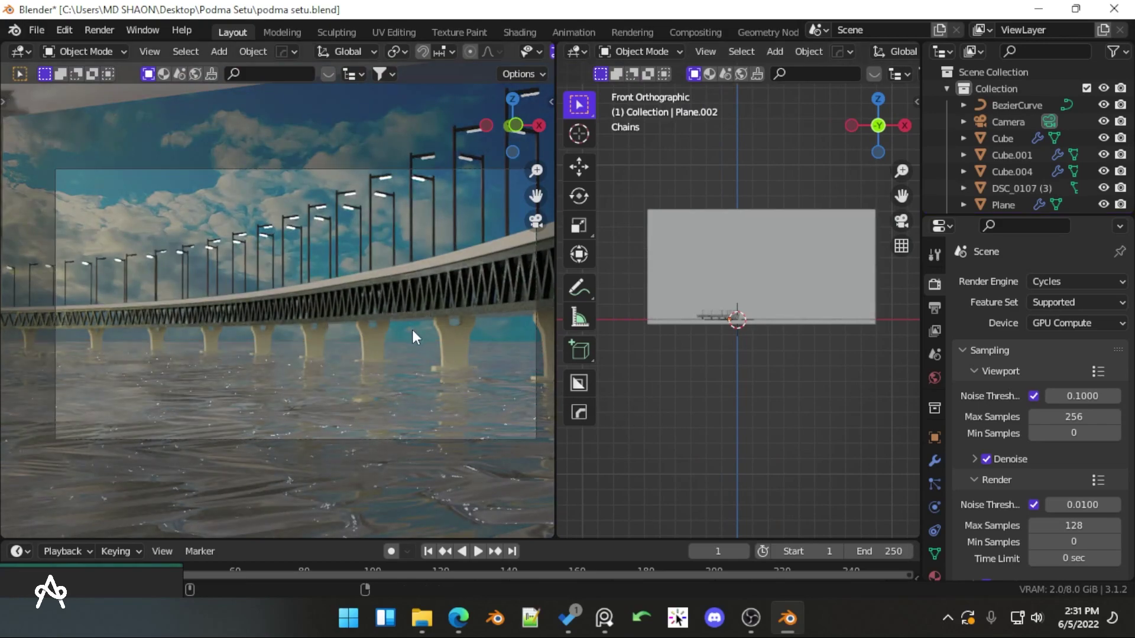
{"action": "scroll", "coordinate": [1006, 128], "scroll_direction": "down", "scroll_amount": 5}
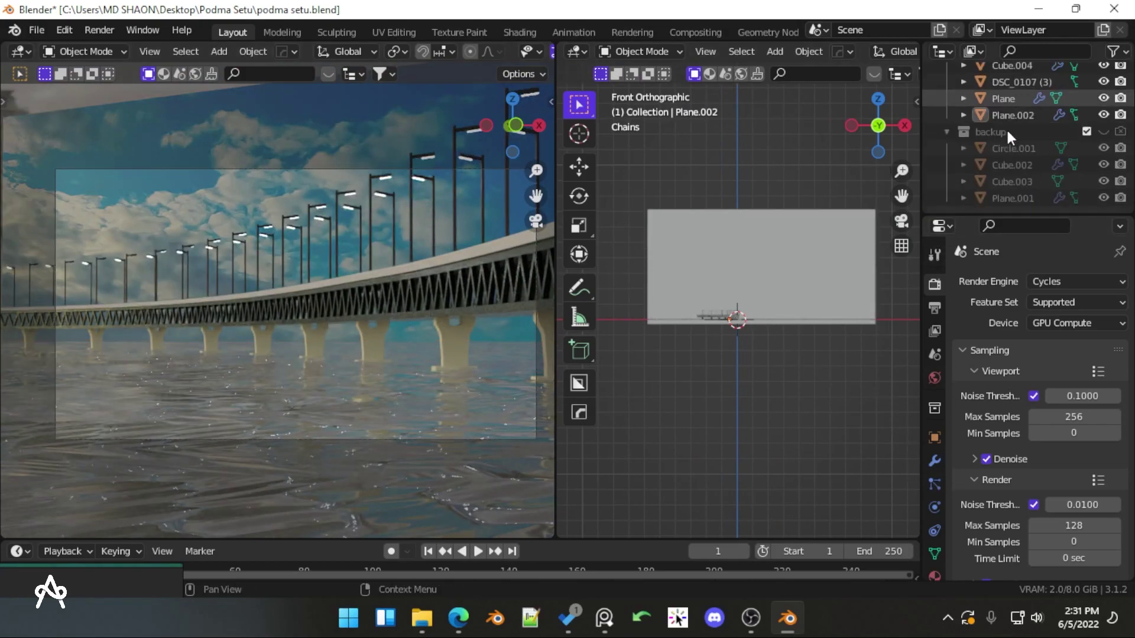
{"action": "key", "text": "shift+alt+z"}
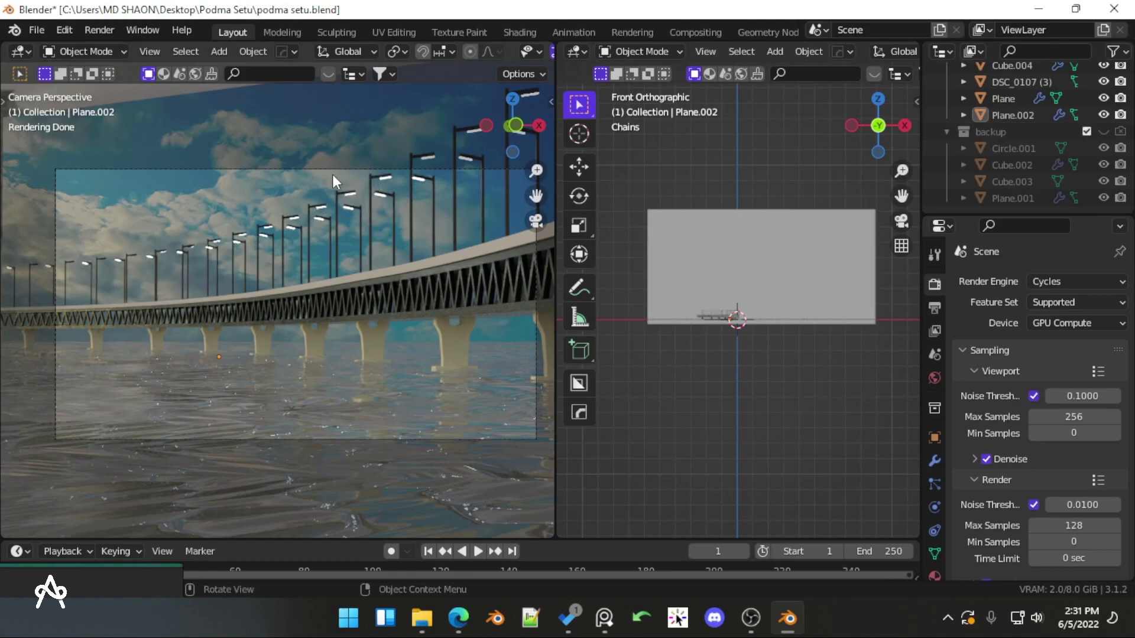
Set the camera's Passepartout to 1.000 and enlarge the camera preview
{"action": "left_click", "coordinate": [336, 171]}
{"action": "left_click", "coordinate": [935, 507]}
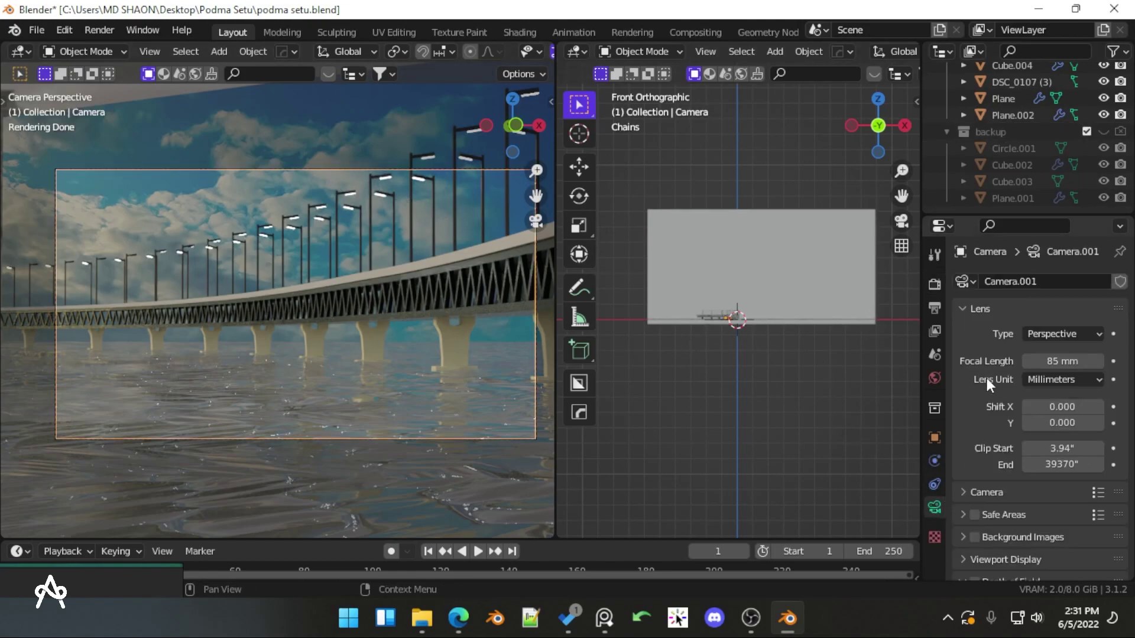
{"action": "scroll", "coordinate": [981, 511], "scroll_direction": "down", "scroll_amount": 4}
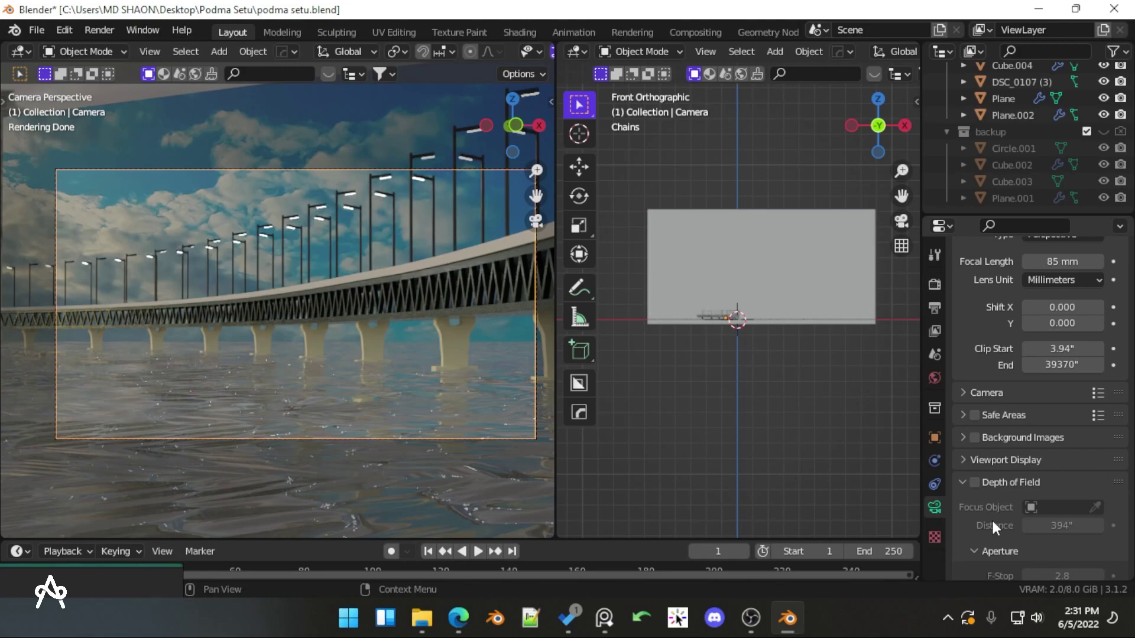
{"action": "left_click", "coordinate": [979, 463]}
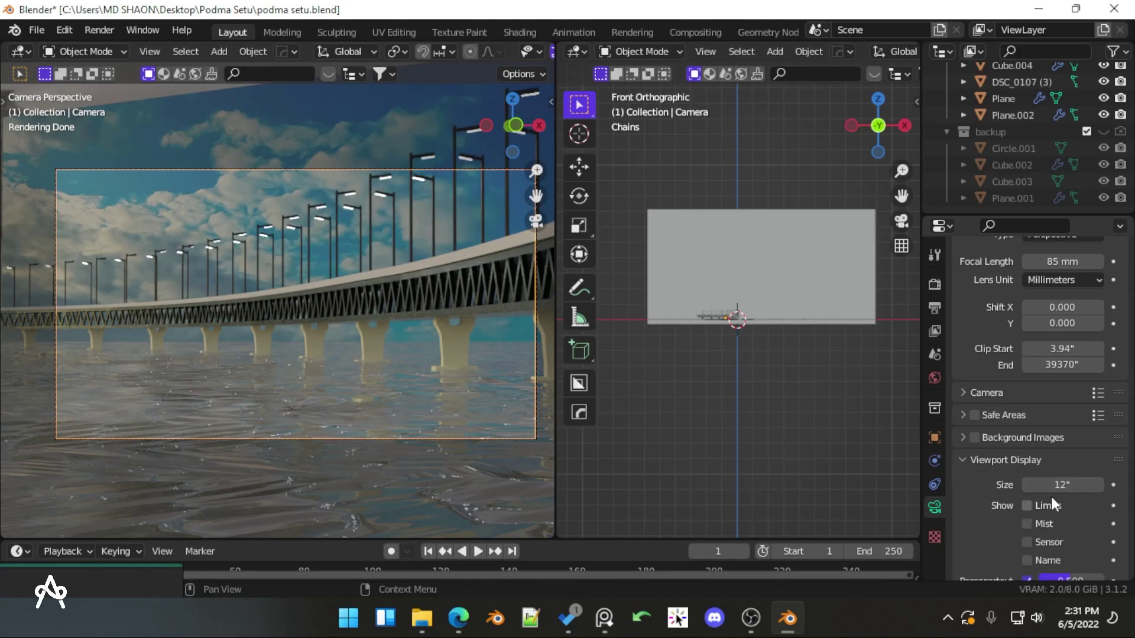
{"action": "scroll", "coordinate": [1051, 497], "scroll_direction": "down", "scroll_amount": 5}
{"action": "left_click_drag", "start_coordinate": [1073, 453], "coordinate": [1094, 448]}
{"action": "scroll", "coordinate": [387, 413], "scroll_direction": "up", "scroll_amount": 3}
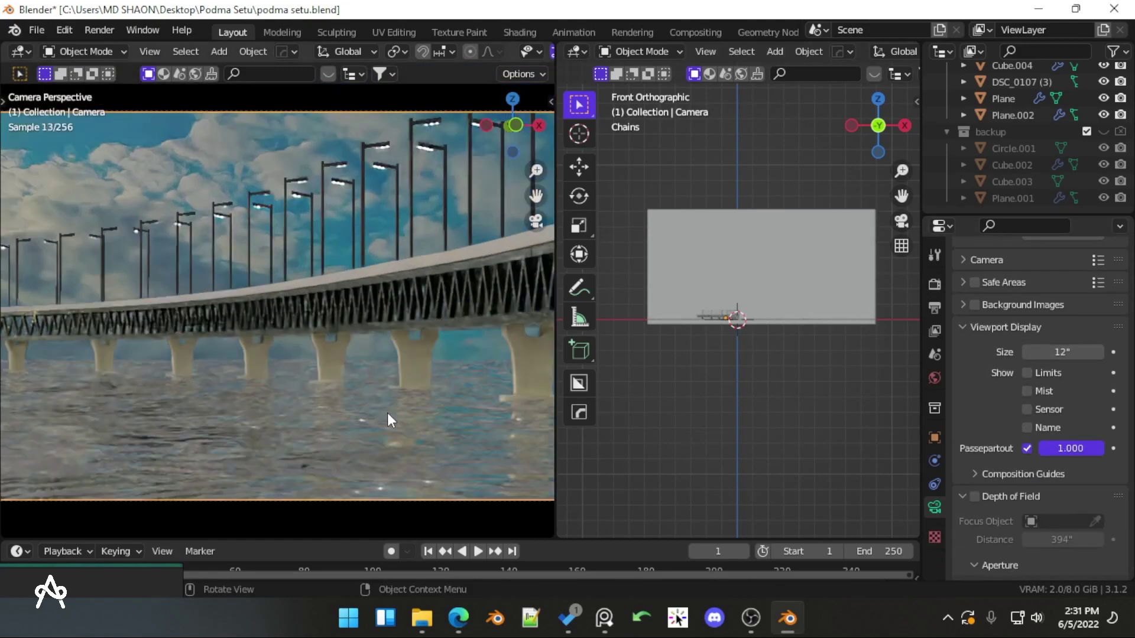
{"action": "scroll", "coordinate": [456, 402], "scroll_direction": "down", "scroll_amount": 2}
{"action": "left_click_drag", "start_coordinate": [556, 322], "coordinate": [819, 319]}
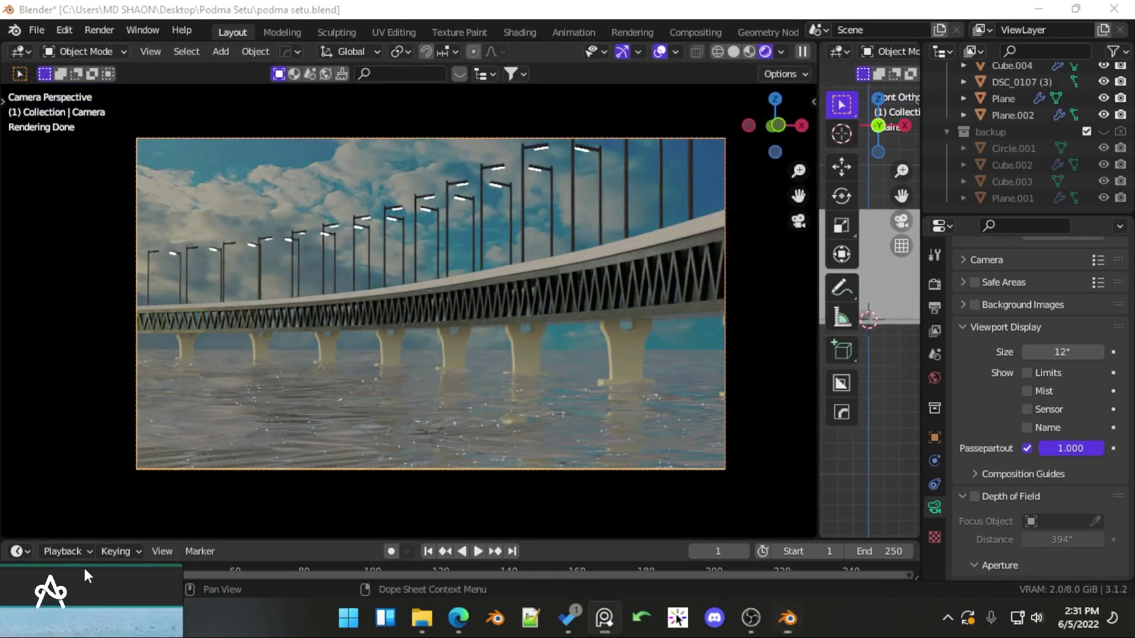
Move the bridge reference photo down and select DSC_0107 in the right side view
{"action": "left_click_drag", "start_coordinate": [922, 158], "coordinate": [935, 242]}
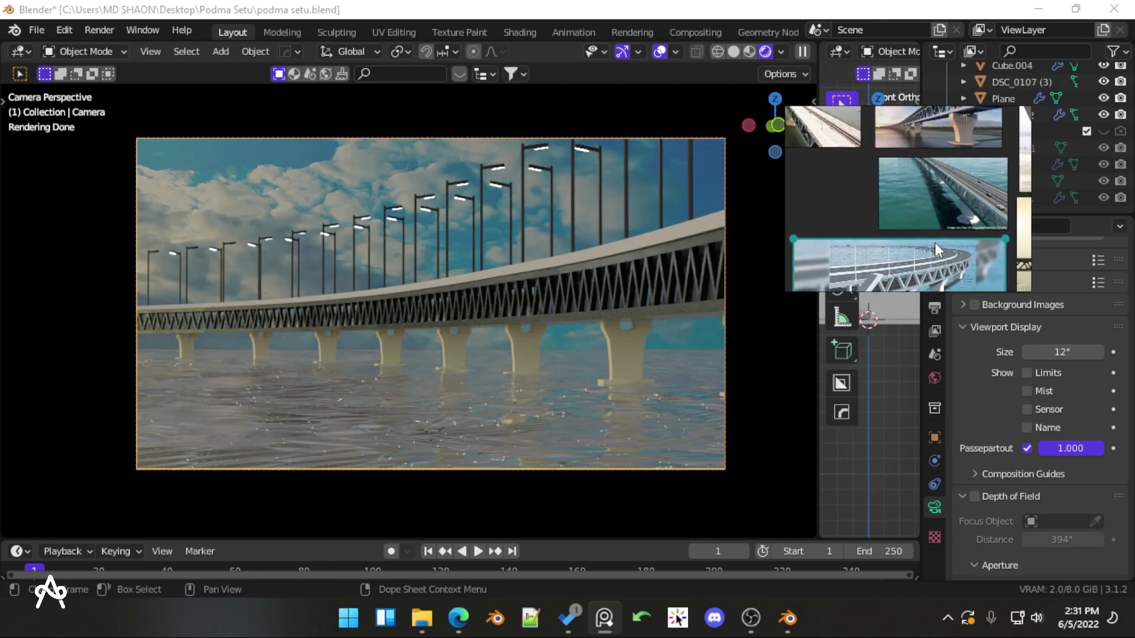
{"action": "scroll", "coordinate": [922, 232], "scroll_direction": "down", "scroll_amount": 3}
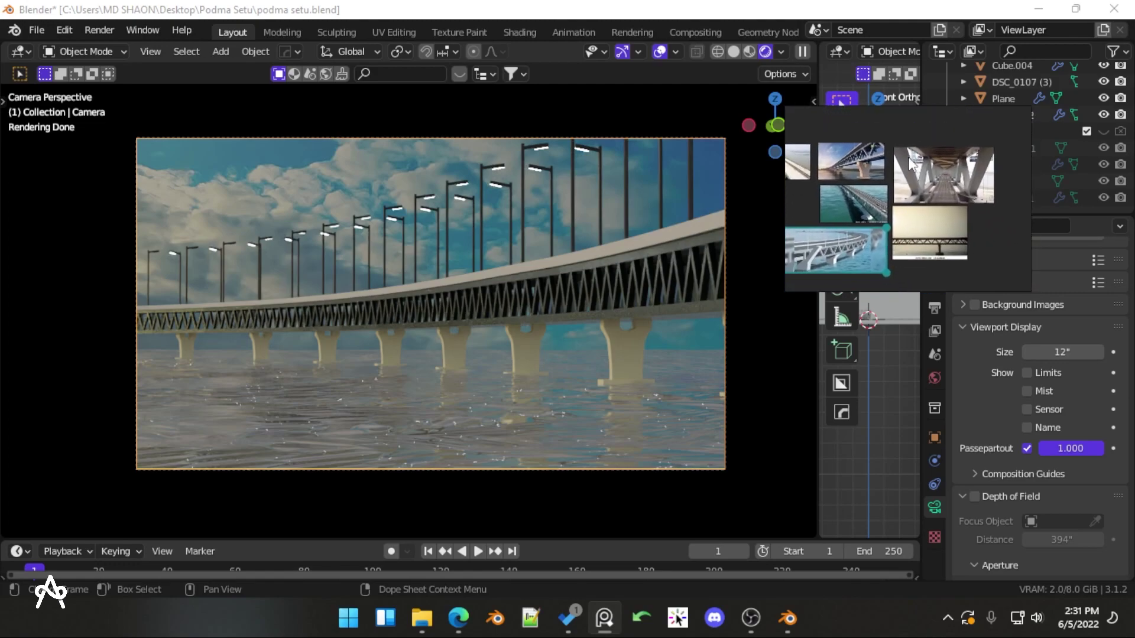
{"action": "scroll", "coordinate": [929, 243], "scroll_direction": "up", "scroll_amount": 2}
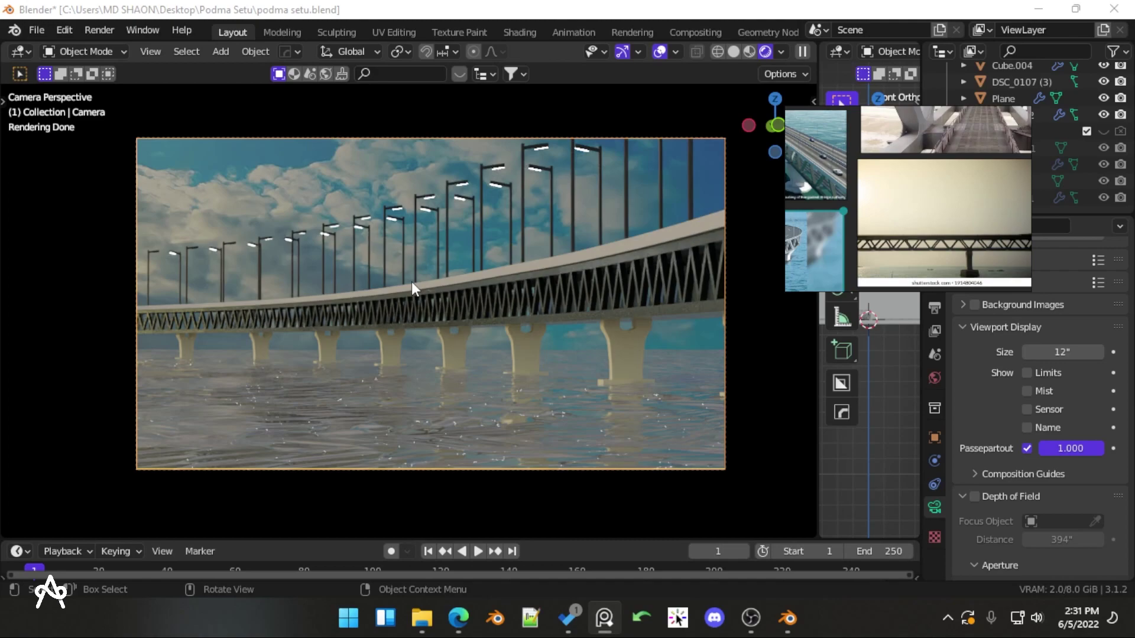
{"action": "left_click", "coordinate": [585, 339]}
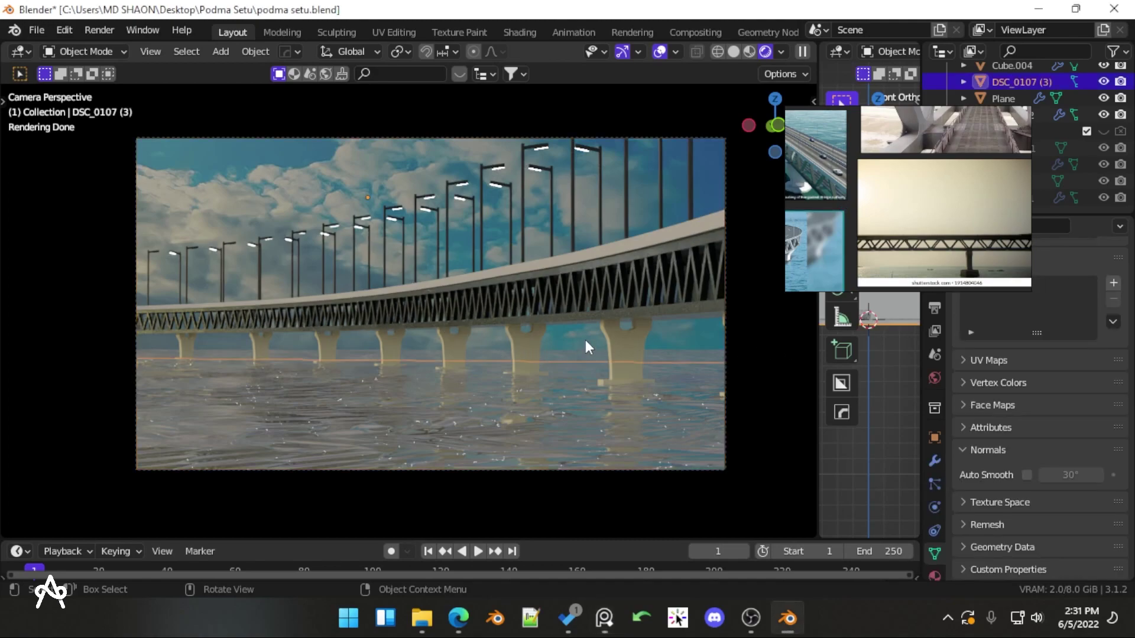
{"action": "key", "text": "KP_3"}
{"action": "scroll", "coordinate": [544, 349], "scroll_direction": "down", "scroll_amount": 3}
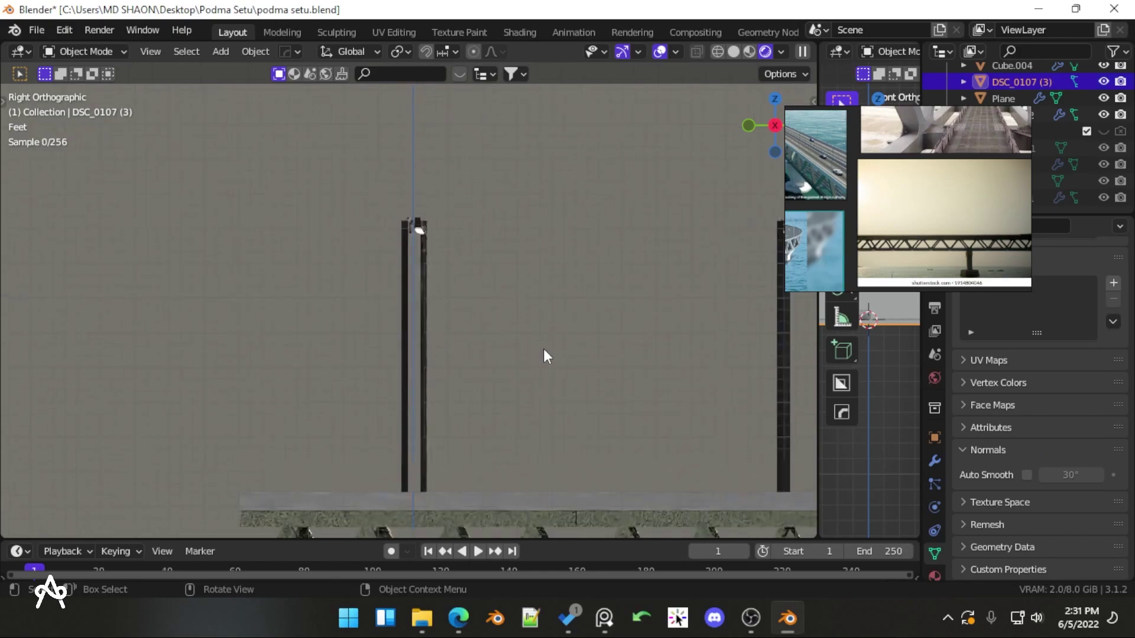
{"action": "scroll", "coordinate": [413, 258], "scroll_direction": "down", "scroll_amount": 3}
{"action": "scroll", "coordinate": [555, 353], "scroll_direction": "up", "scroll_amount": 2}
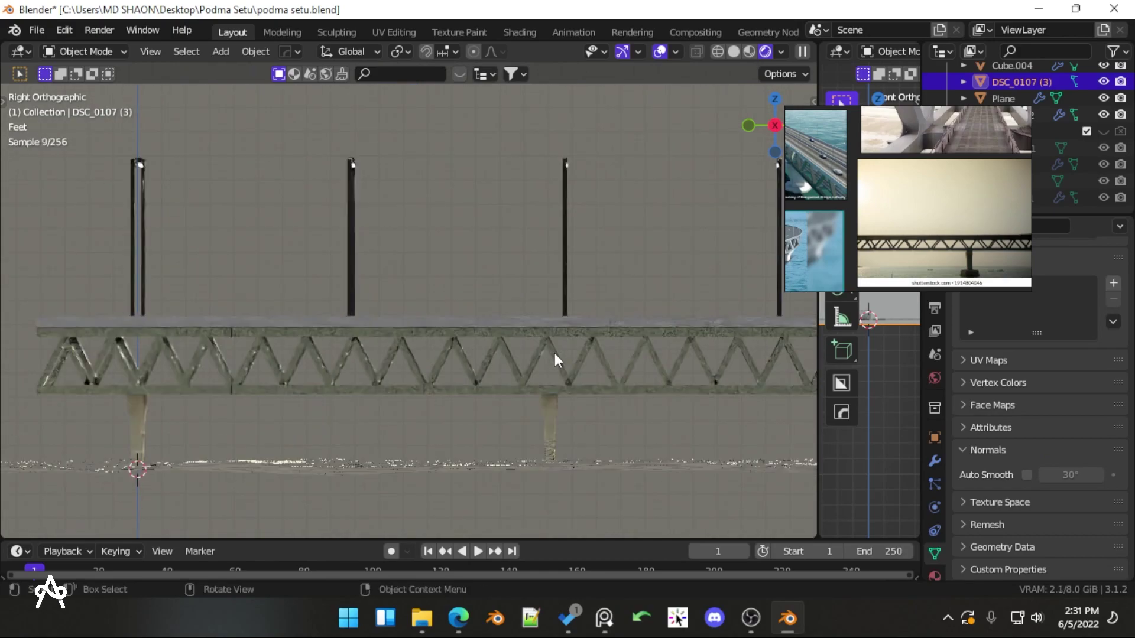
Orbit into a perspective view of the truss and switch the viewport to Solid shading
{"action": "middle_click_drag", "start_coordinate": [554, 353], "coordinate": [556, 303], "text": "shift"}
{"action": "scroll", "coordinate": [644, 345], "scroll_direction": "up", "scroll_amount": 3}
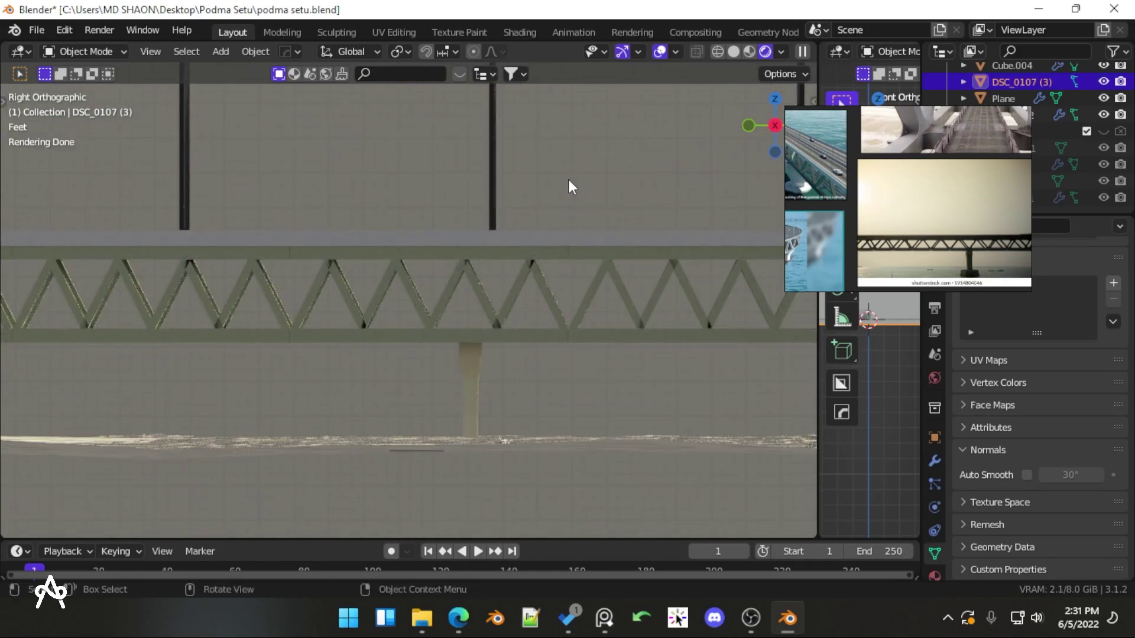
{"action": "scroll", "coordinate": [494, 297], "scroll_direction": "down", "scroll_amount": 3}
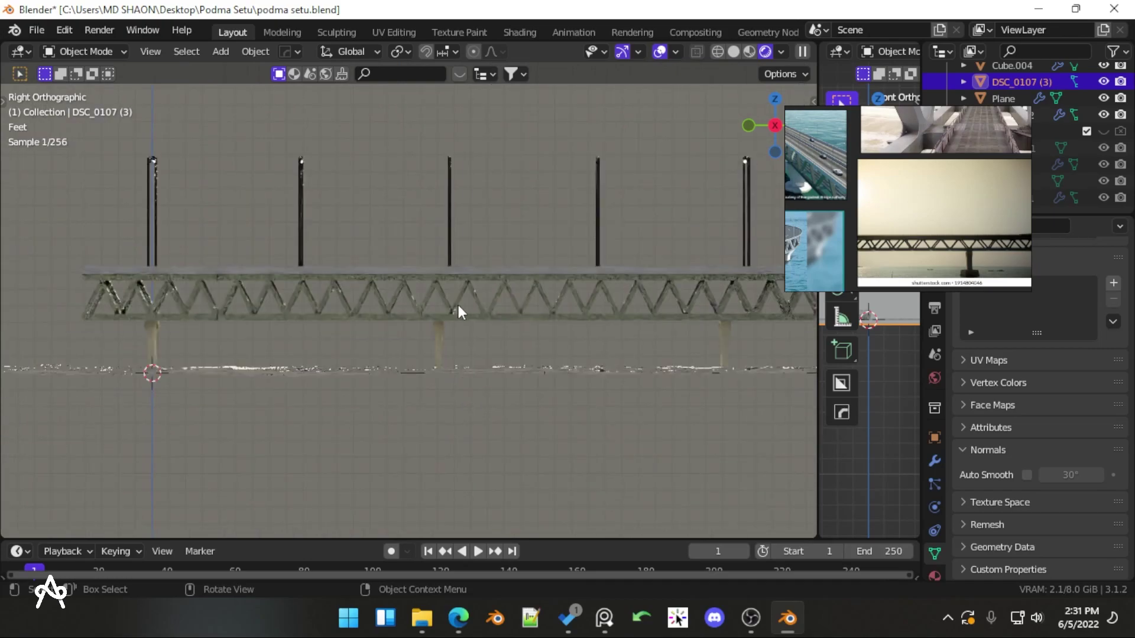
{"action": "middle_click_drag", "start_coordinate": [456, 302], "coordinate": [687, 304]}
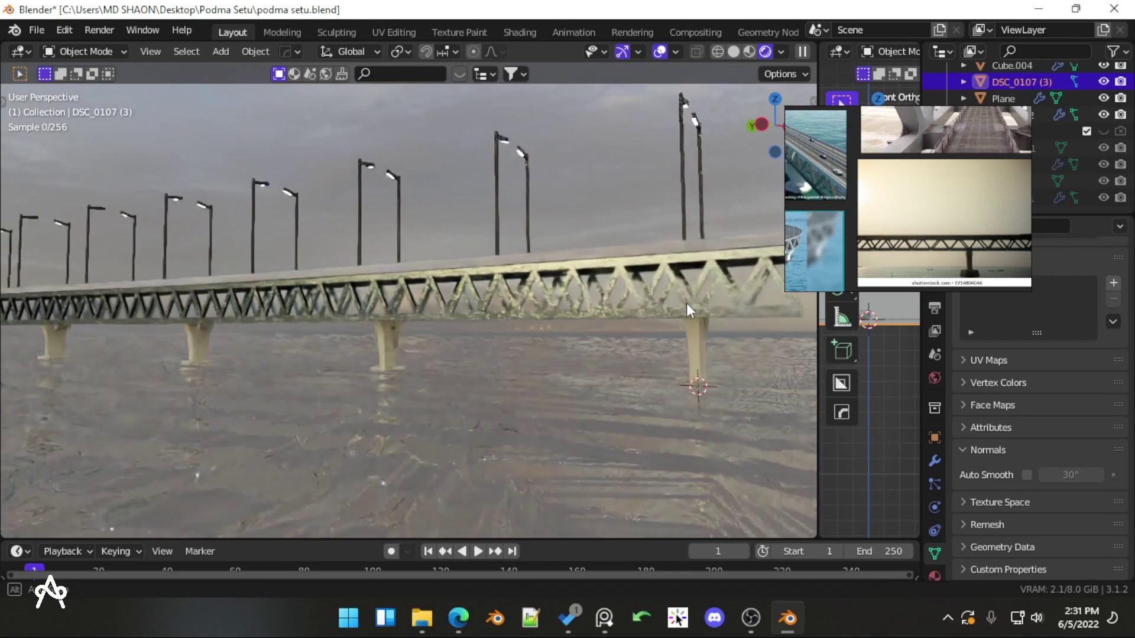
{"action": "scroll", "coordinate": [503, 335], "scroll_direction": "up", "scroll_amount": 2}
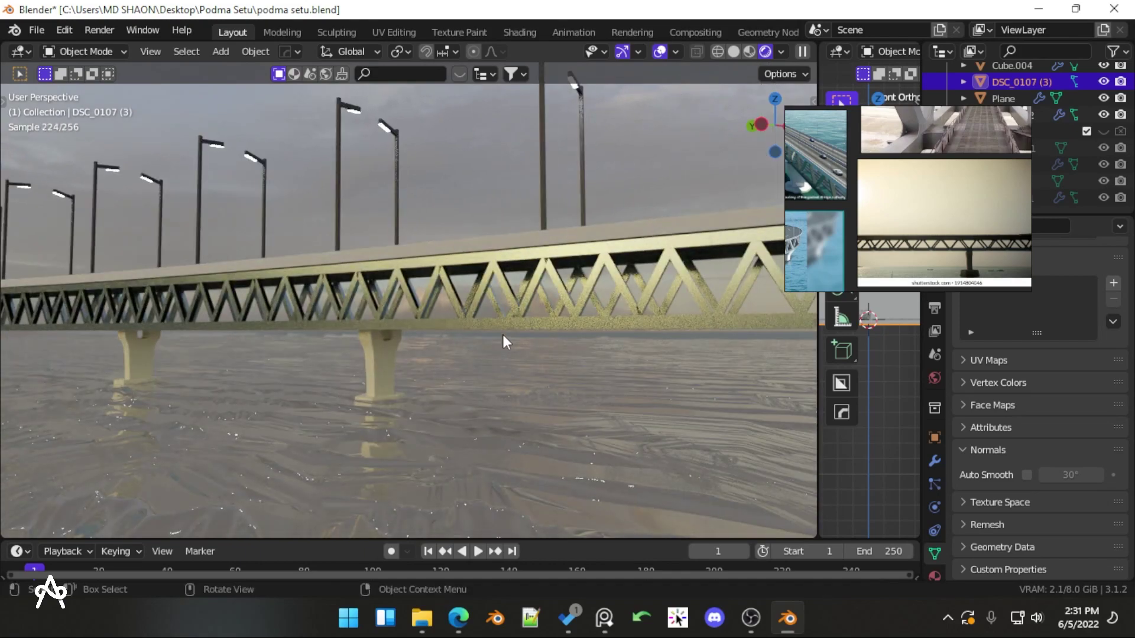
{"action": "scroll", "coordinate": [502, 334], "scroll_direction": "down", "scroll_amount": 4}
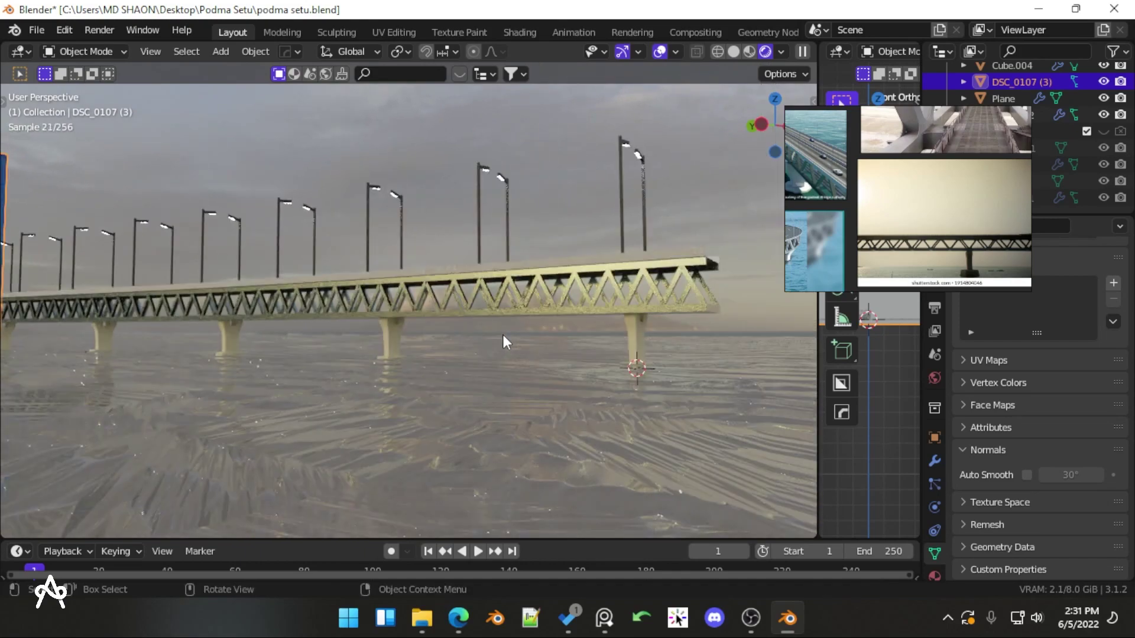
{"action": "key", "text": "z"}
{"action": "left_click", "coordinate": [534, 346]}
{"action": "middle_click_drag", "start_coordinate": [480, 342], "coordinate": [442, 361]}
Save podma setu.blend and orbit around the bridge to inspect the truss
{"action": "key", "text": "ctrl+s"}
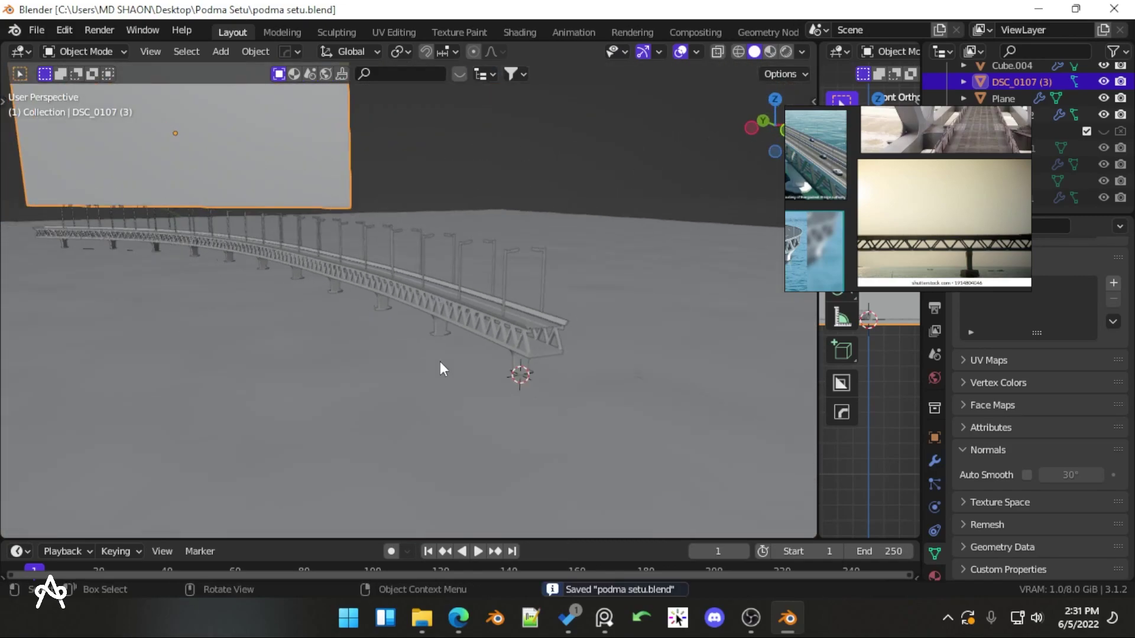
{"action": "scroll", "coordinate": [440, 363], "scroll_direction": "down", "scroll_amount": 5}
{"action": "scroll", "coordinate": [428, 366], "scroll_direction": "up", "scroll_amount": 5}
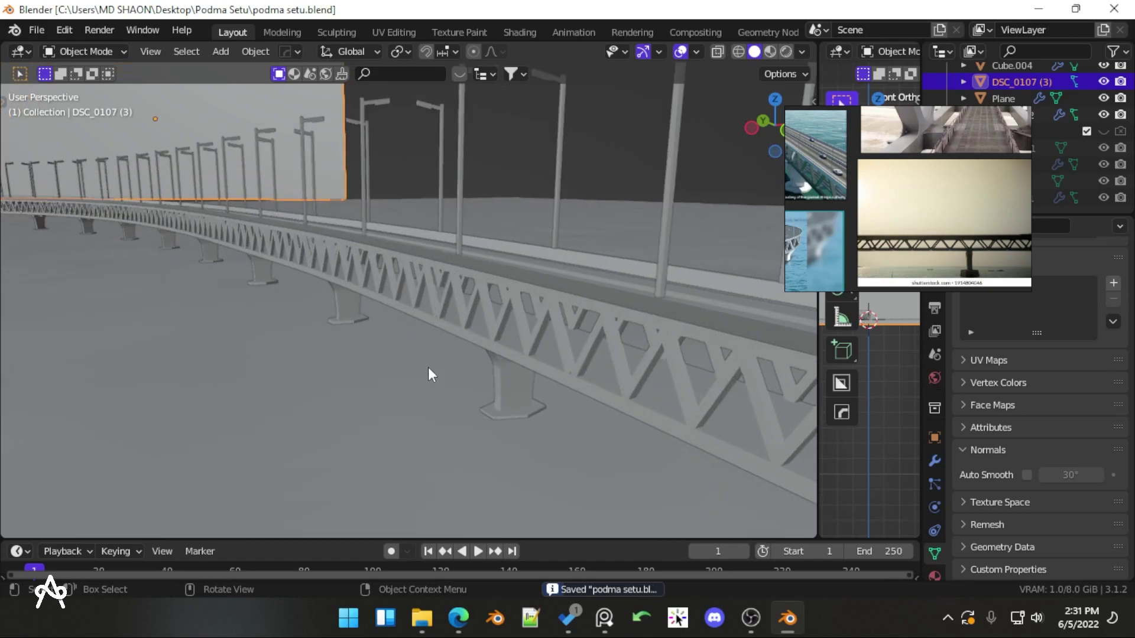
{"action": "scroll", "coordinate": [433, 374], "scroll_direction": "down", "scroll_amount": 2}
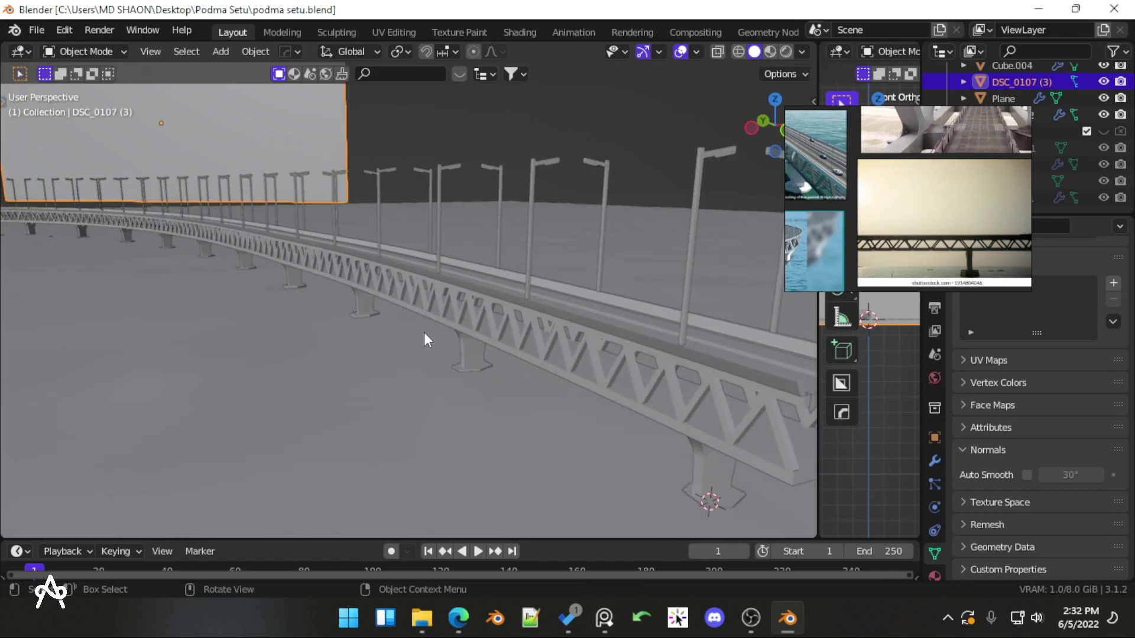
{"action": "middle_click_drag", "start_coordinate": [424, 332], "coordinate": [459, 356]}
{"action": "scroll", "coordinate": [506, 314], "scroll_direction": "up", "scroll_amount": 3}
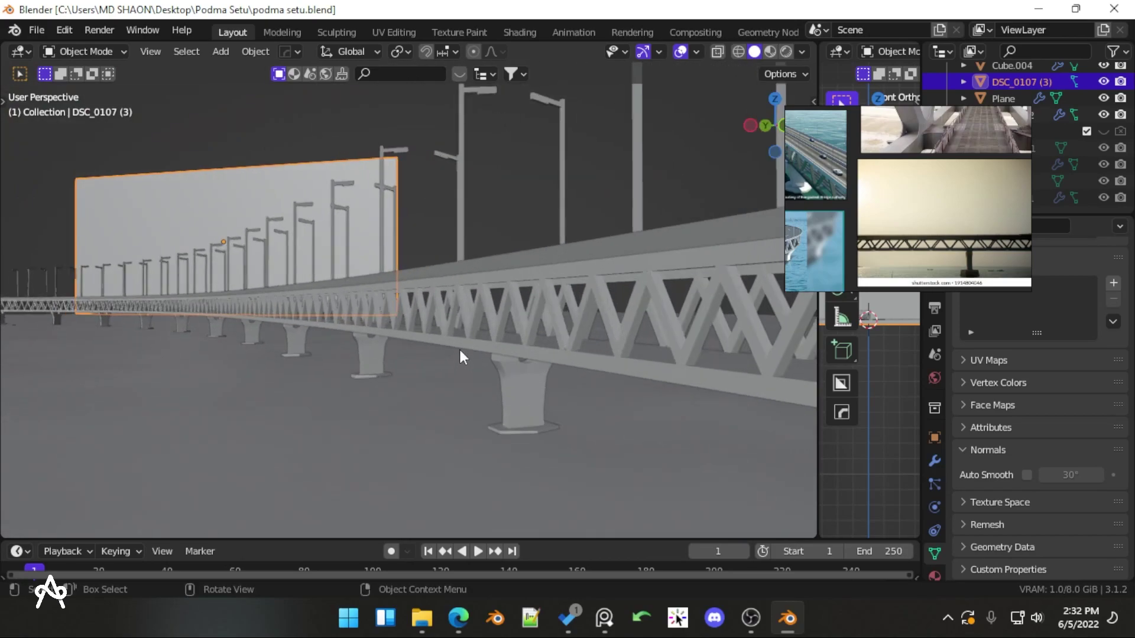
{"action": "scroll", "coordinate": [459, 348], "scroll_direction": "up", "scroll_amount": 2}
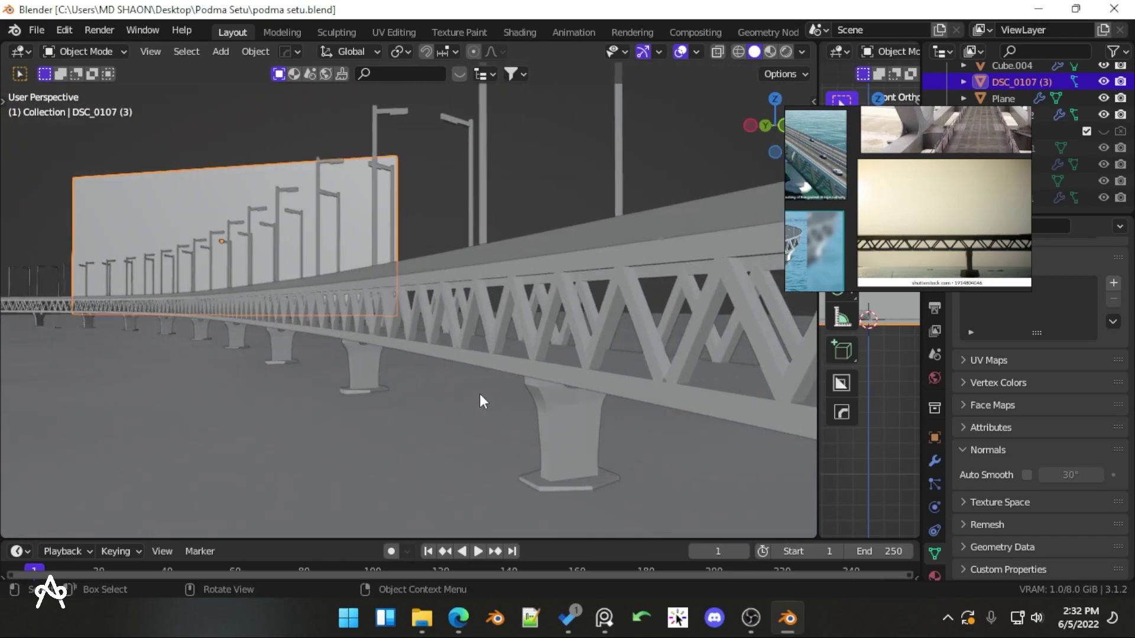
{"action": "middle_click_drag", "start_coordinate": [451, 367], "coordinate": [498, 334]}
{"action": "scroll", "coordinate": [481, 330], "scroll_direction": "down", "scroll_amount": 4}
{"action": "scroll", "coordinate": [485, 328], "scroll_direction": "down", "scroll_amount": 2}
{"action": "scroll", "coordinate": [499, 338], "scroll_direction": "up", "scroll_amount": 2}
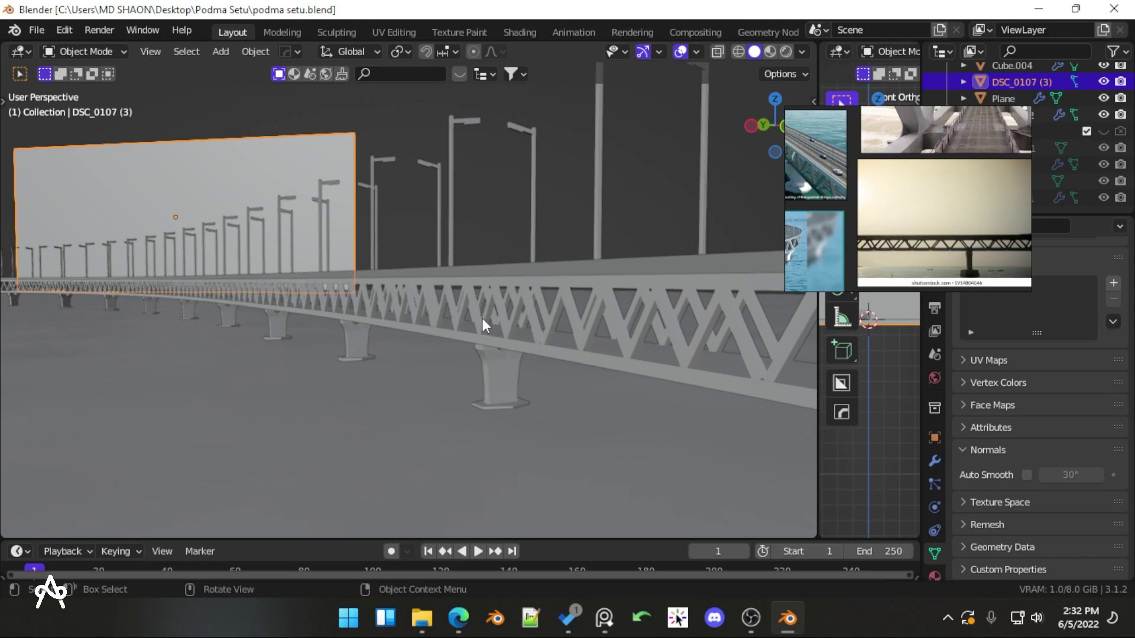
Return to the camera view and fit the camera frame in the viewport
{"action": "scroll", "coordinate": [442, 304], "scroll_direction": "down", "scroll_amount": 4}
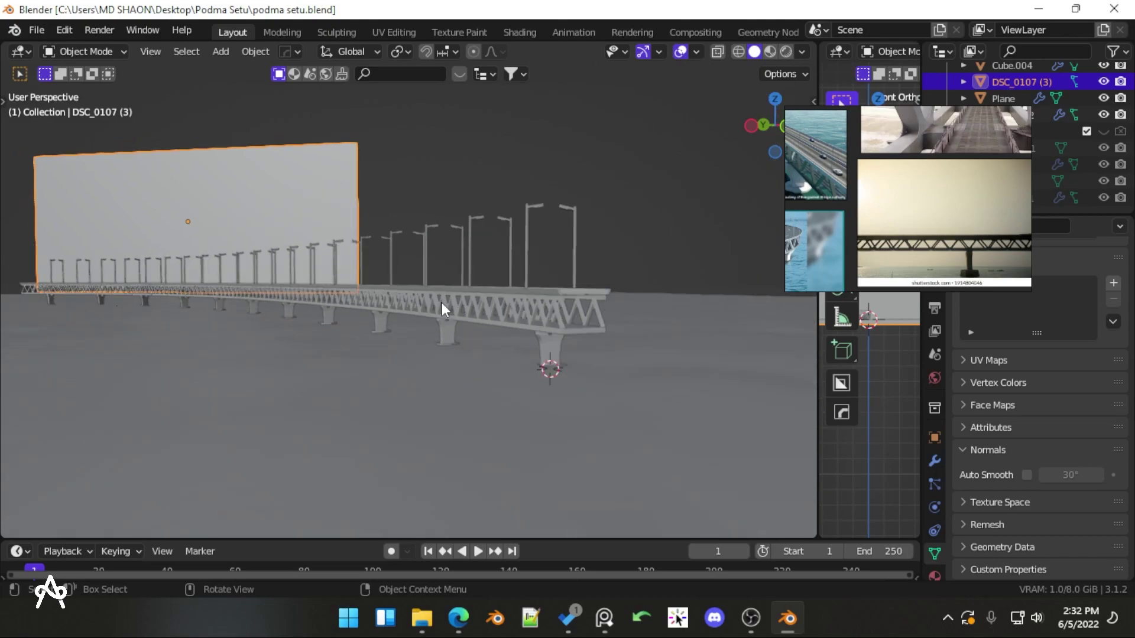
{"action": "scroll", "coordinate": [441, 303], "scroll_direction": "up", "scroll_amount": 2}
{"action": "scroll", "coordinate": [275, 305], "scroll_direction": "down", "scroll_amount": 3}
{"action": "scroll", "coordinate": [271, 304], "scroll_direction": "up", "scroll_amount": 1}
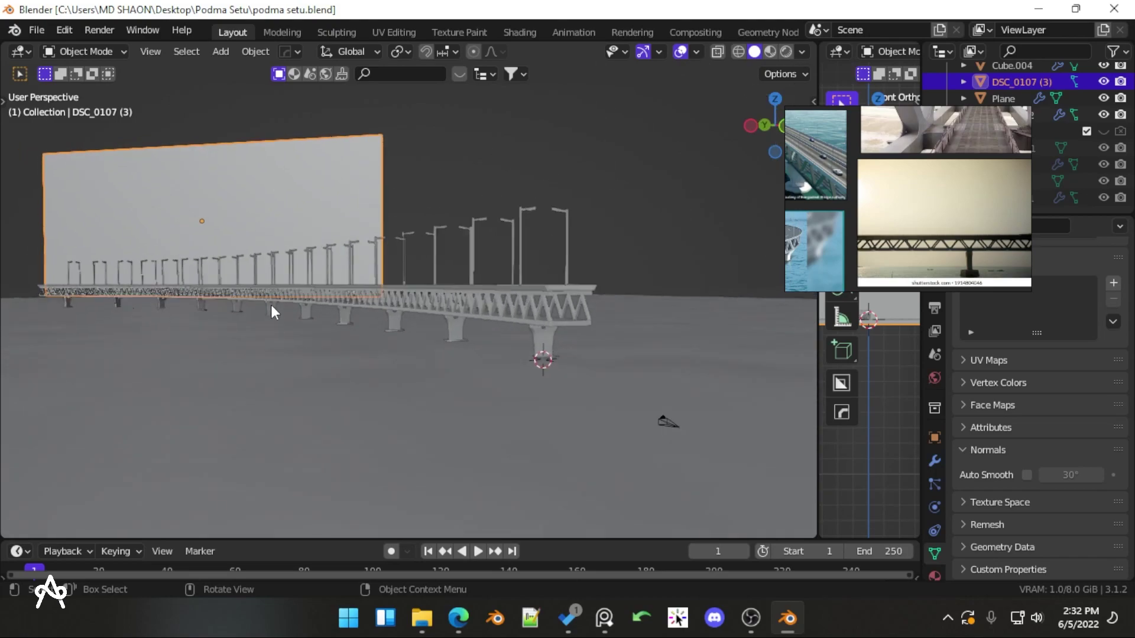
{"action": "key", "text": "KP_0"}
{"action": "key", "text": "Home"}
Save the project again and render the final still image of the lamp-lit bridge
{"action": "key", "text": "ctrl+s"}
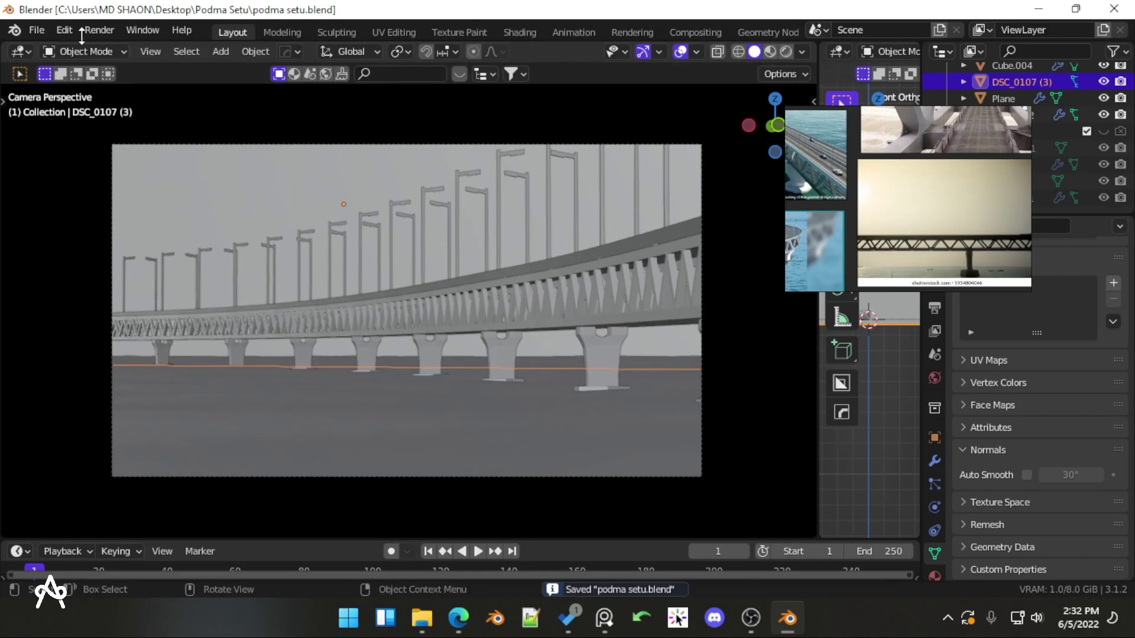
{"action": "left_click", "coordinate": [98, 30]}
{"action": "left_click", "coordinate": [111, 49]}
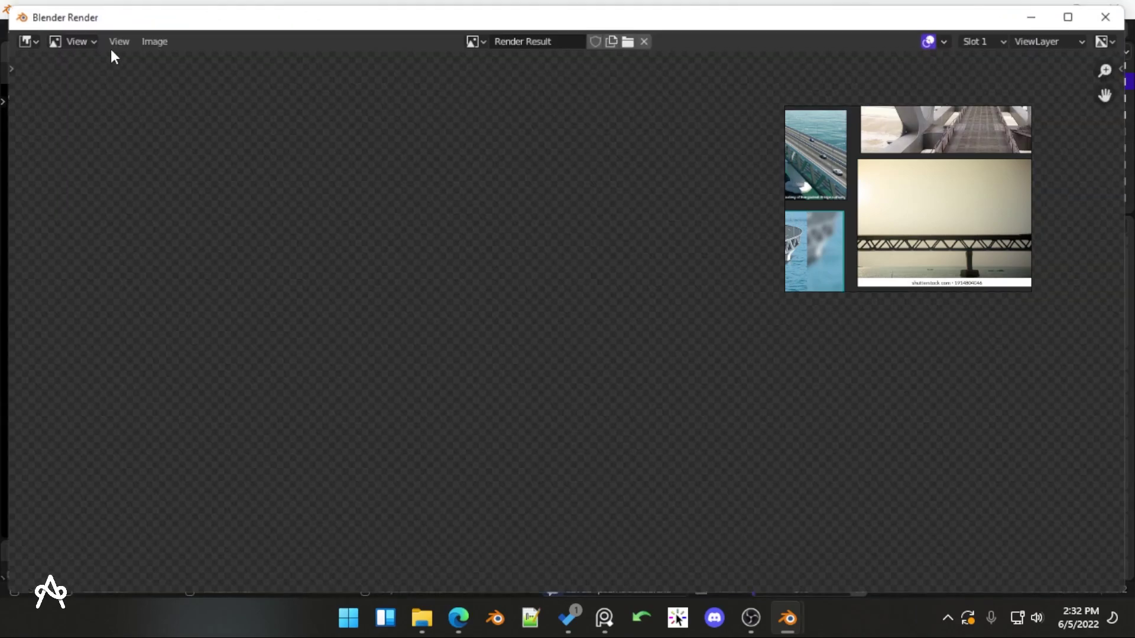
{"action": "scroll", "coordinate": [430, 301], "scroll_direction": "down", "scroll_amount": 1}
{"action": "scroll", "coordinate": [473, 300], "scroll_direction": "right", "scroll_amount": 1, "text": "ctrl"}
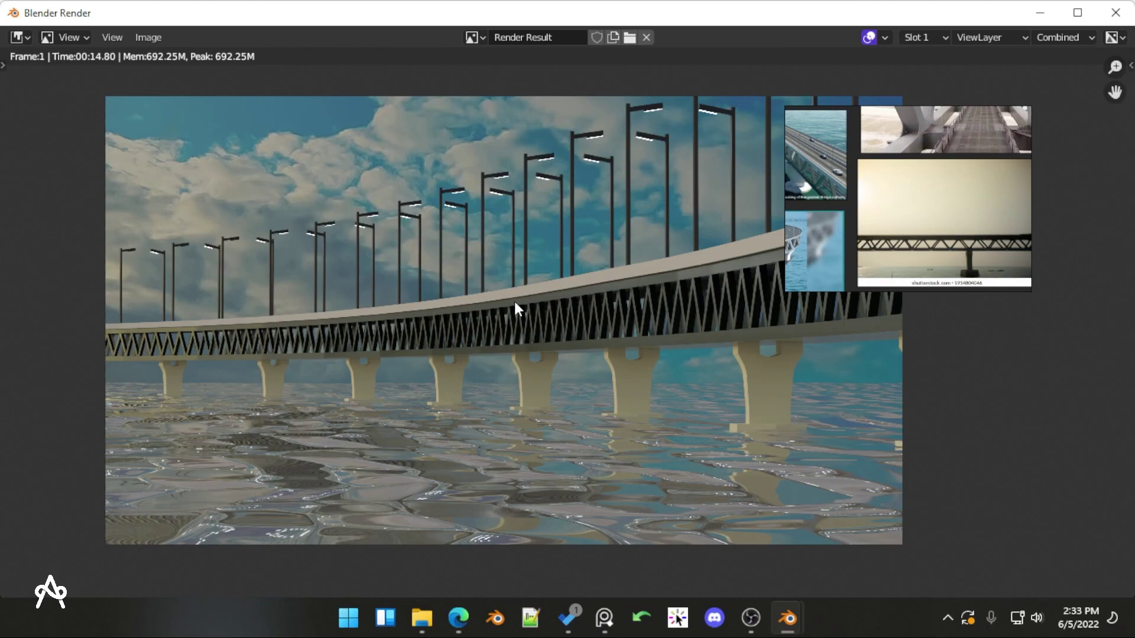
Save the finished render through Image > Save As under the file name 002.png
{"action": "left_click", "coordinate": [148, 37]}
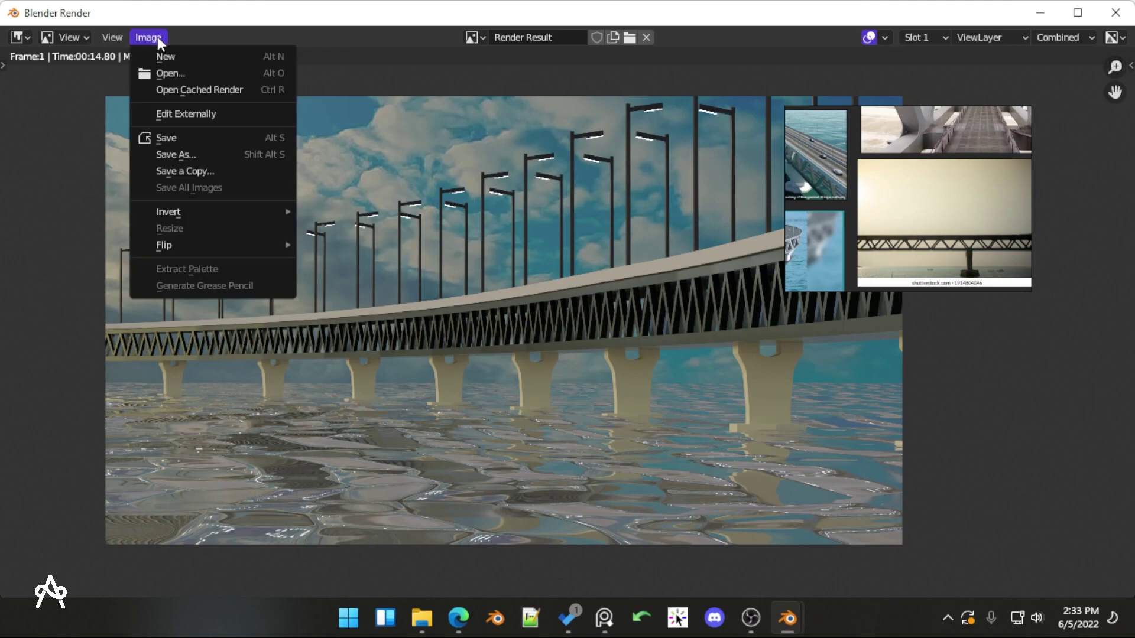
{"action": "left_click", "coordinate": [219, 137]}
{"action": "left_click", "coordinate": [364, 527]}
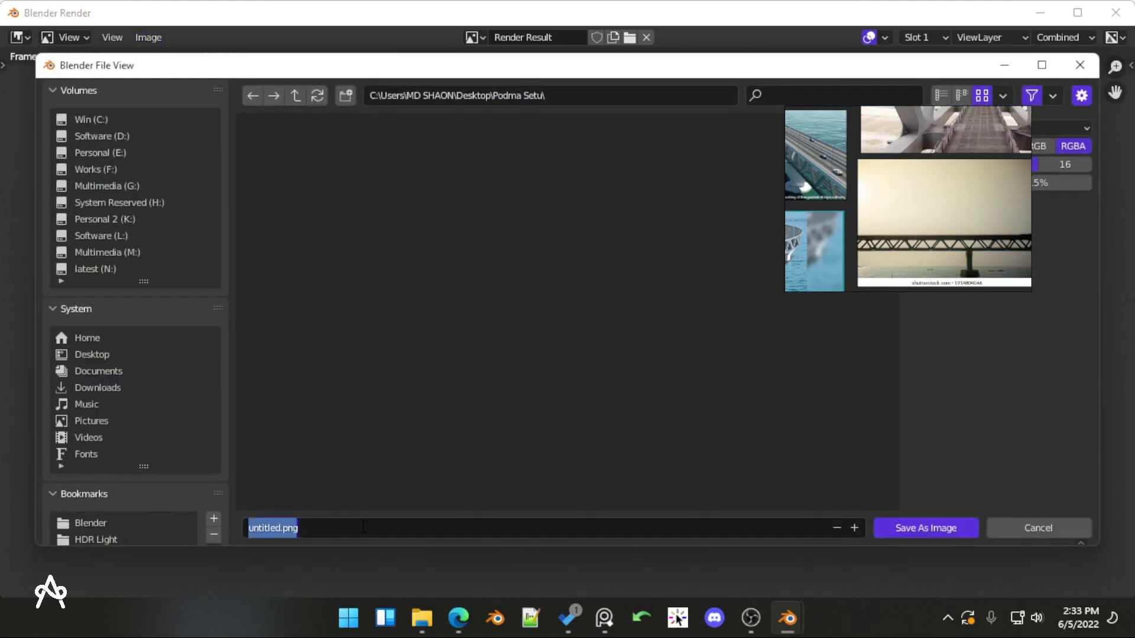
{"action": "type", "text": "002"}
{"action": "key", "text": "Return"}
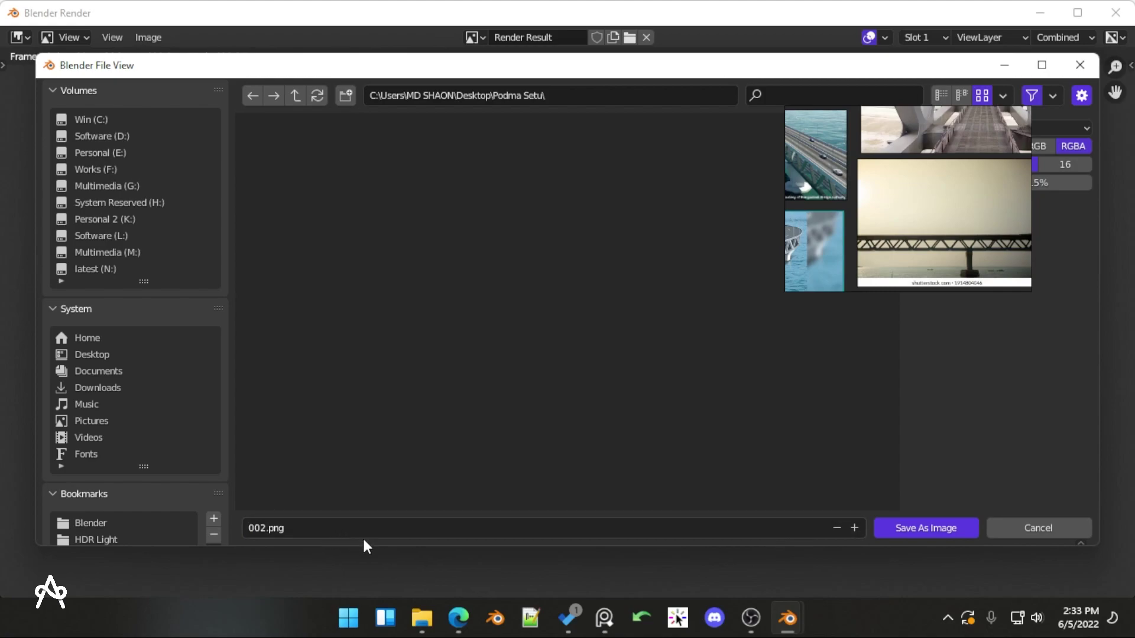
{"action": "left_click", "coordinate": [893, 528]}
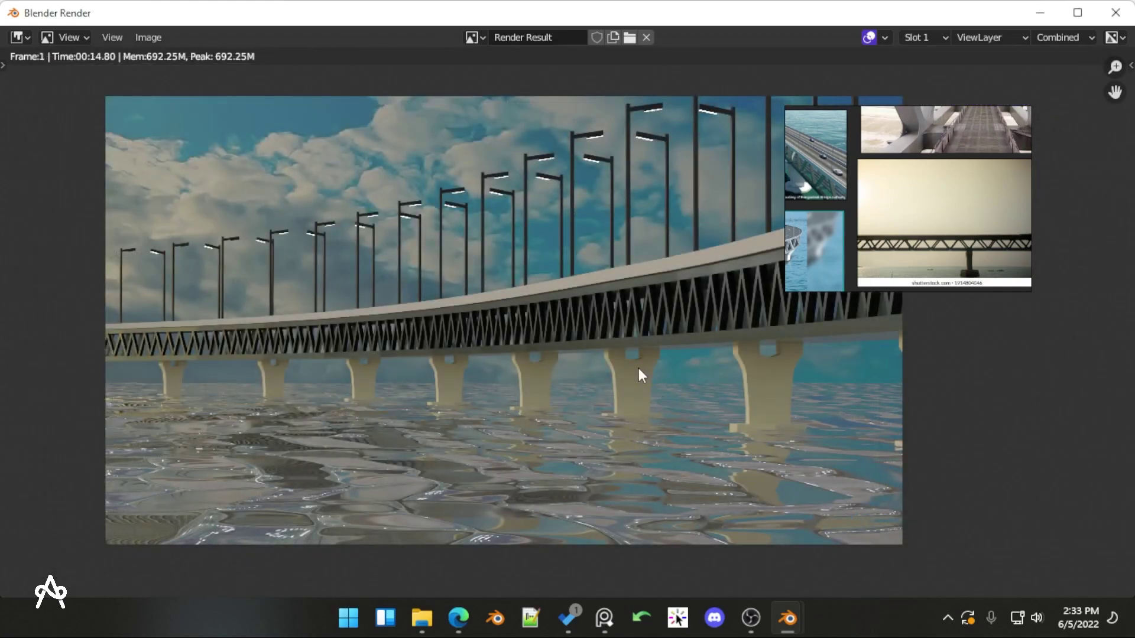
{"action": "left_click_drag", "start_coordinate": [903, 240], "coordinate": [1005, 267]}
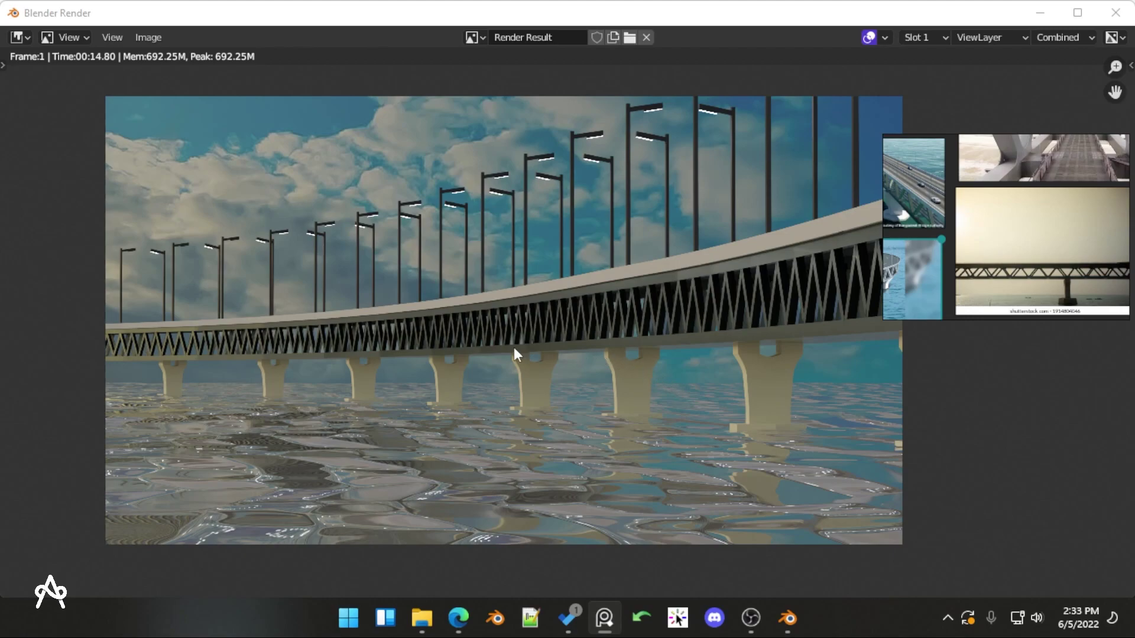
{"action": "scroll", "coordinate": [490, 351], "scroll_direction": "up", "scroll_amount": 3}
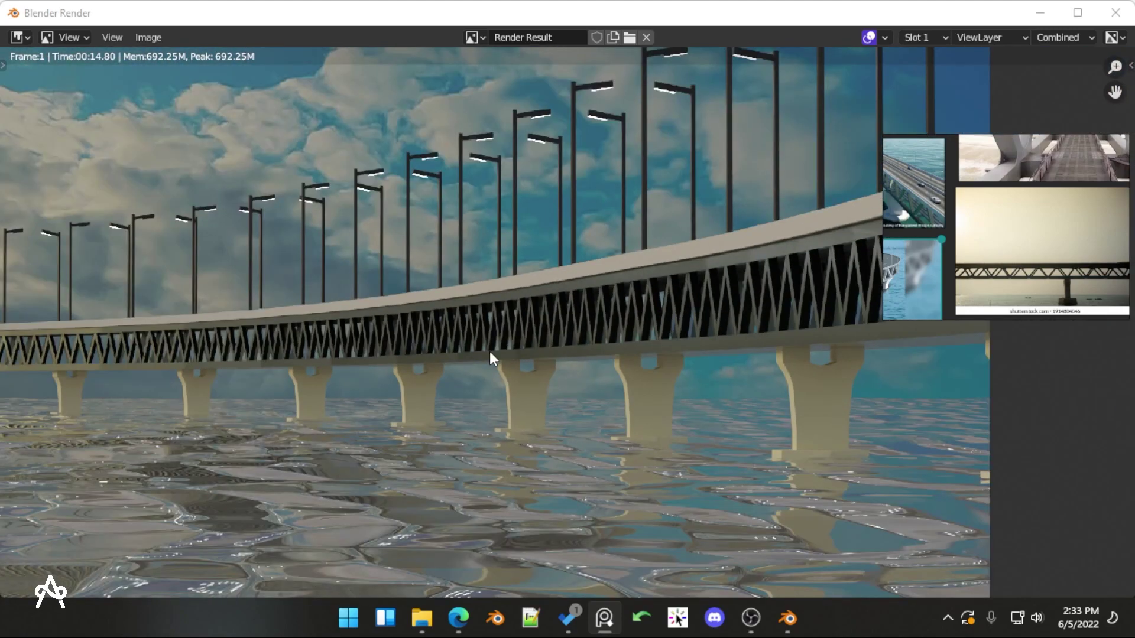
{"action": "scroll", "coordinate": [509, 349], "scroll_direction": "down", "scroll_amount": 2}
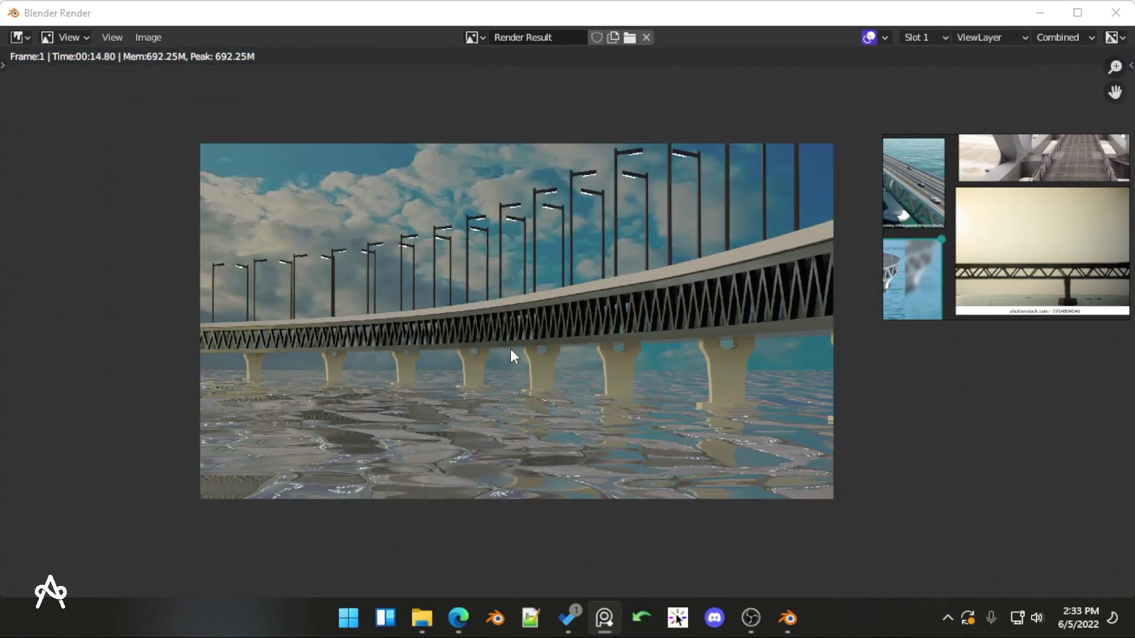